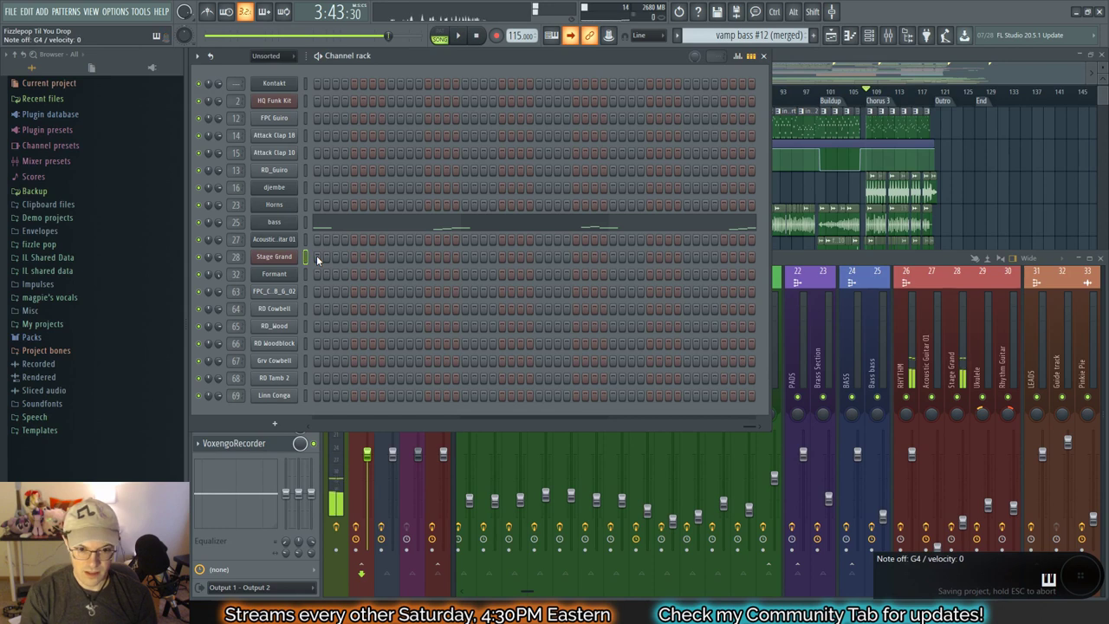
# Step: Bring the mixer forward and select the MASTER track to show its effects
pyautogui.click(781, 261)
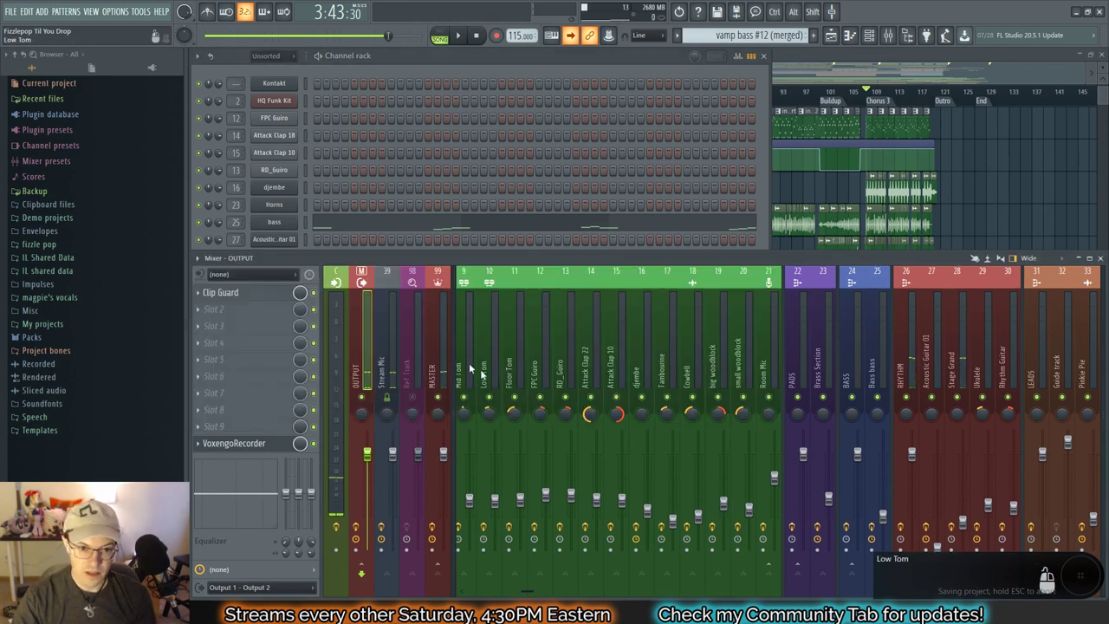
pyautogui.click(435, 359)
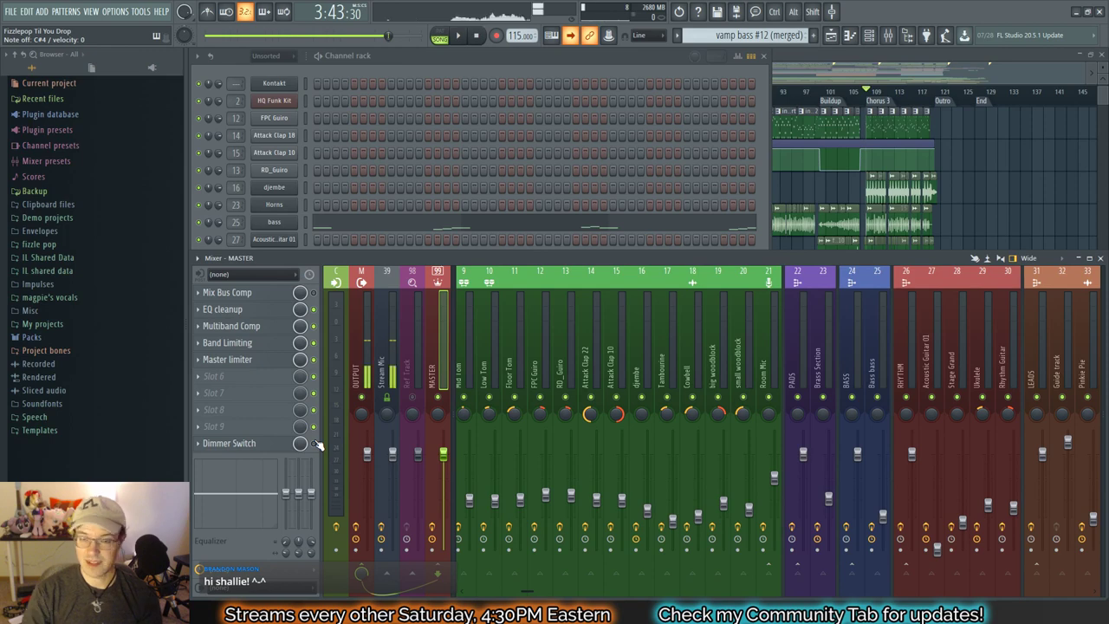
# Step: Focus the playlist on the Intro section and play the song from the very beginning
pyautogui.click(900, 73)
pyautogui.scroll(1, 964, 191)
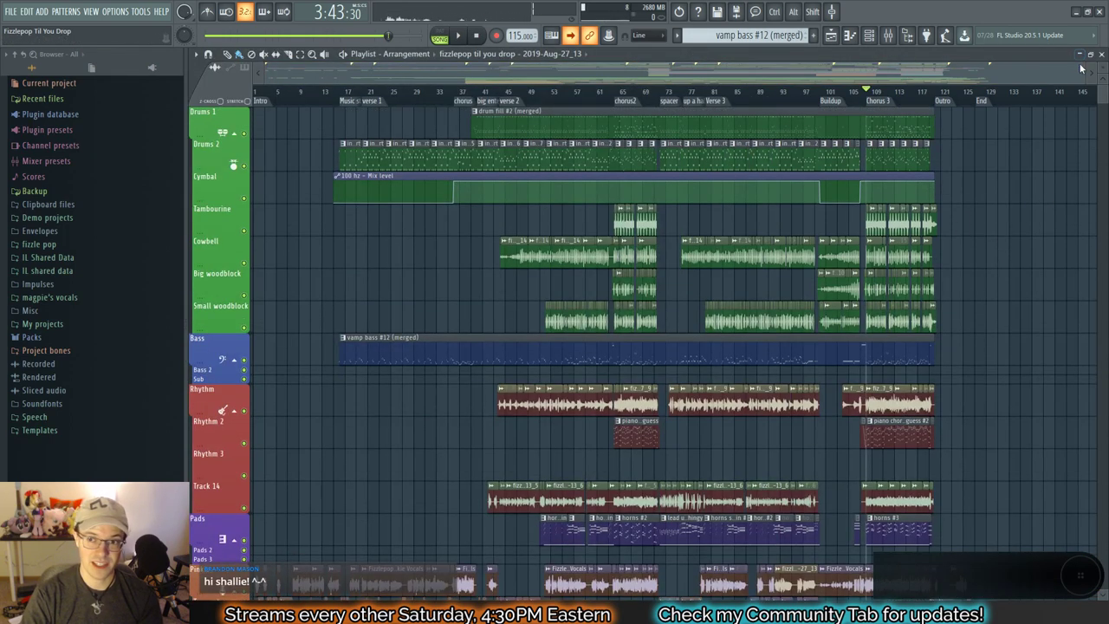
pyautogui.moveTo(1087, 68); pyautogui.dragTo(323, 68)
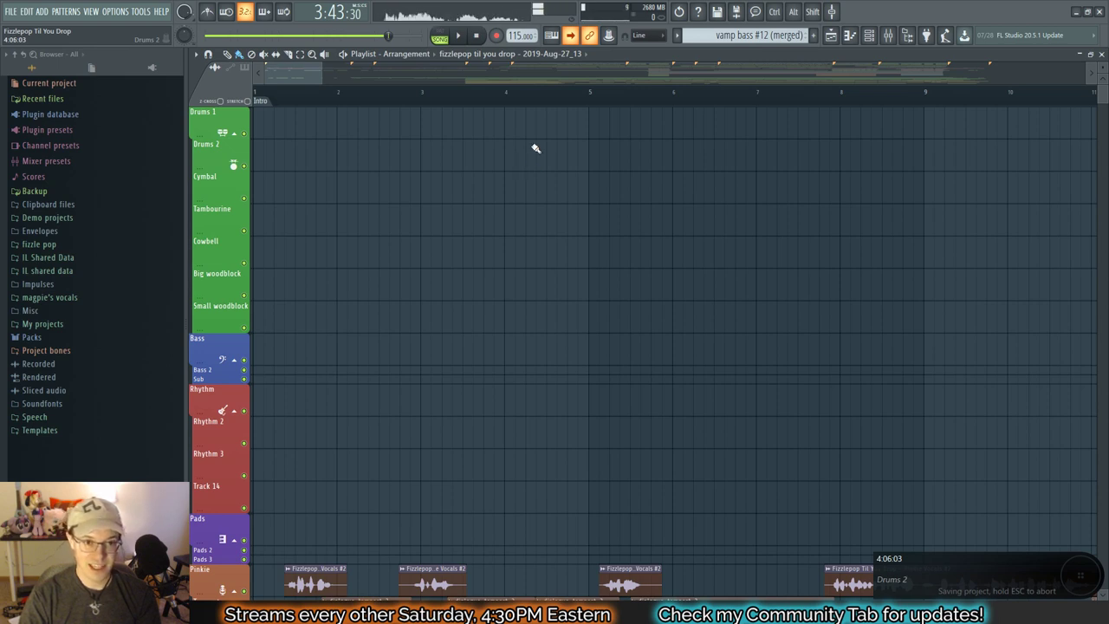
pyautogui.click(477, 37)
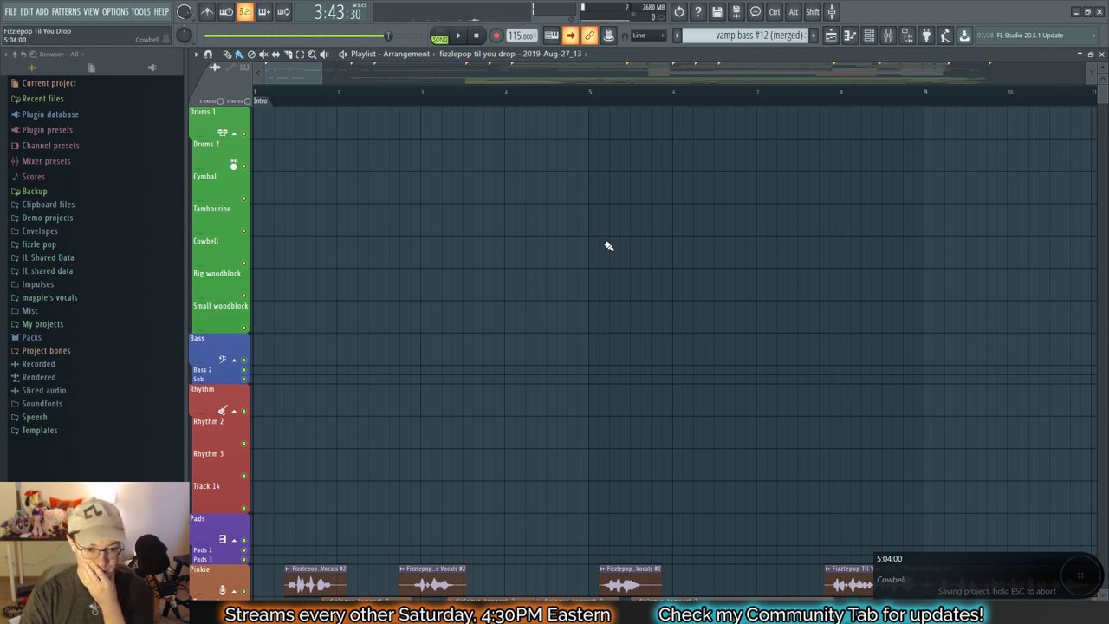
pyautogui.scroll(-2, 600, 242)
pyautogui.scroll(2, 599, 243)
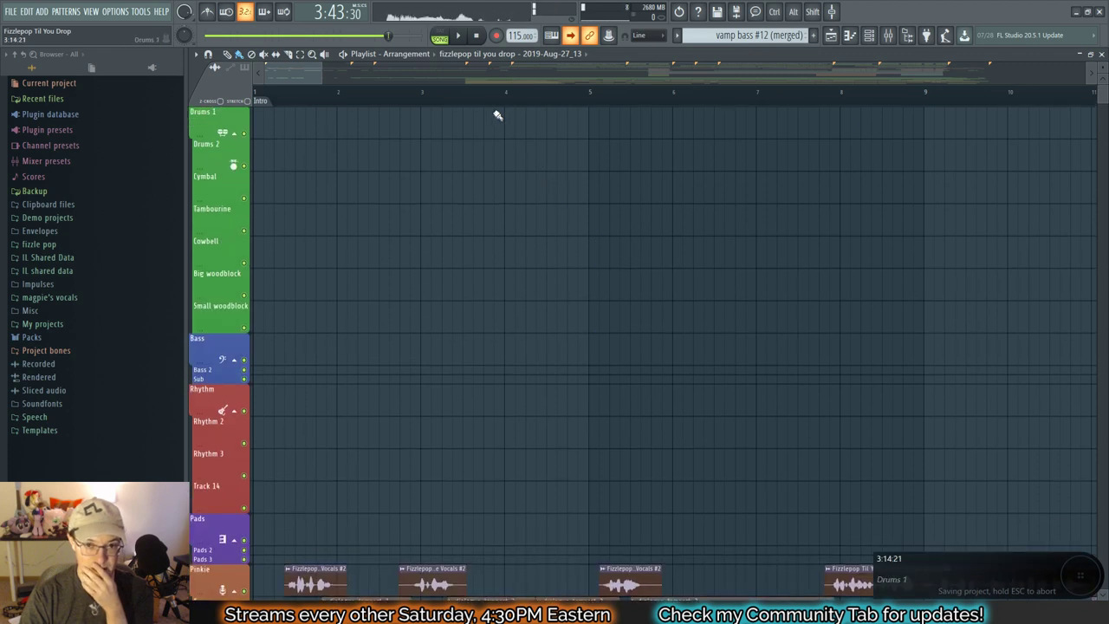
pyautogui.click(476, 36)
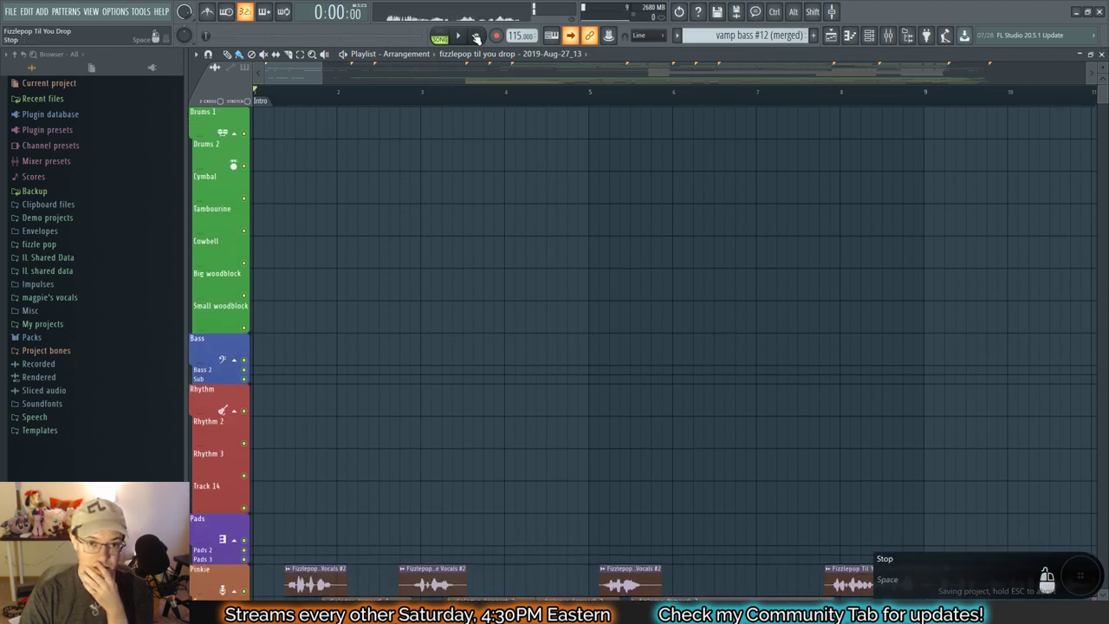
pyautogui.click(459, 36)
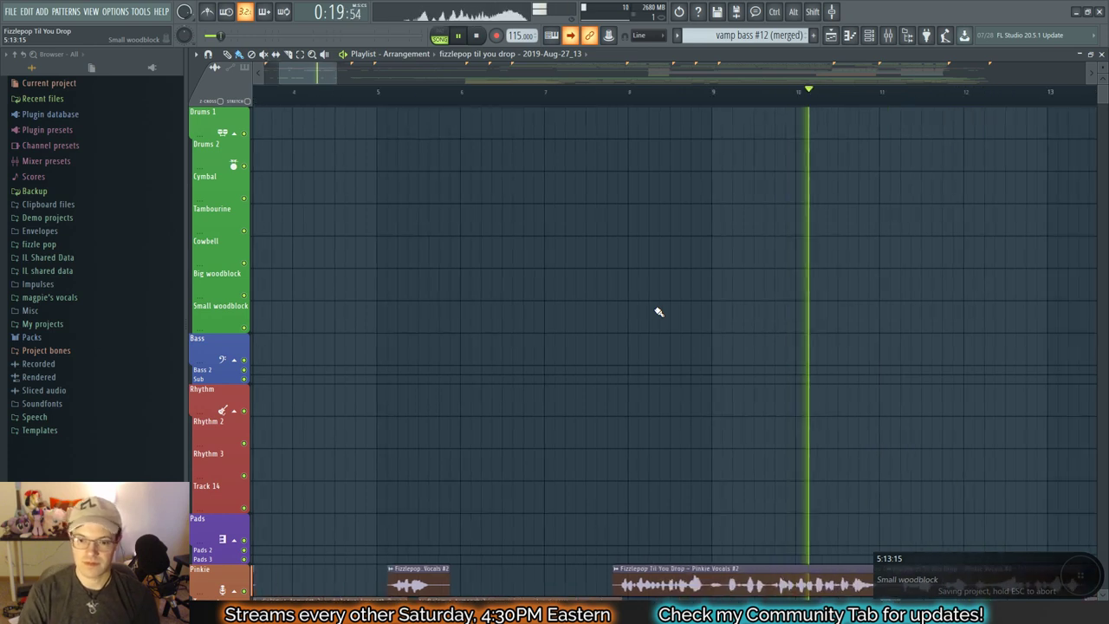
# Step: Look over the playlist tracks from the drums down to the Pinkie and Tempest vocals during playback
pyautogui.scroll(-2, 649, 308)
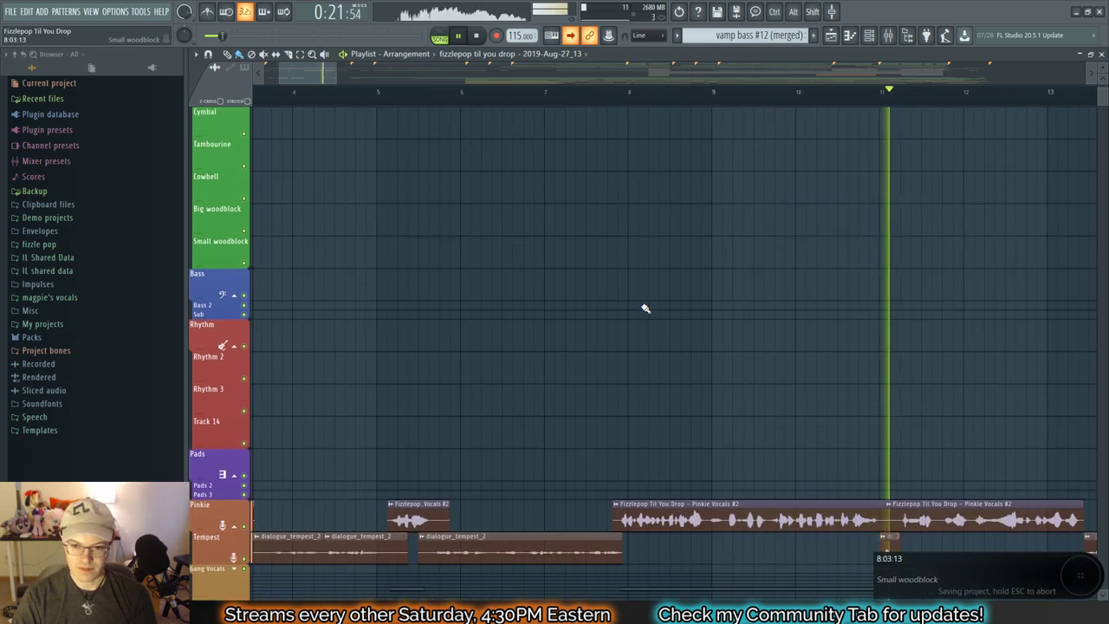
pyautogui.scroll(-3, 645, 308)
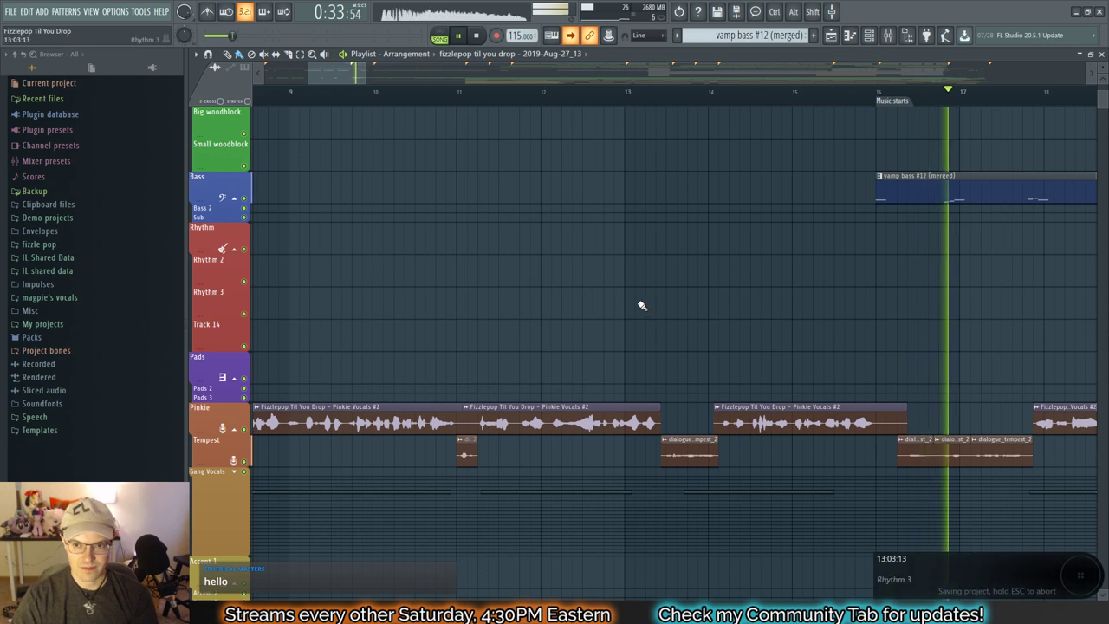
pyautogui.scroll(5, 642, 305)
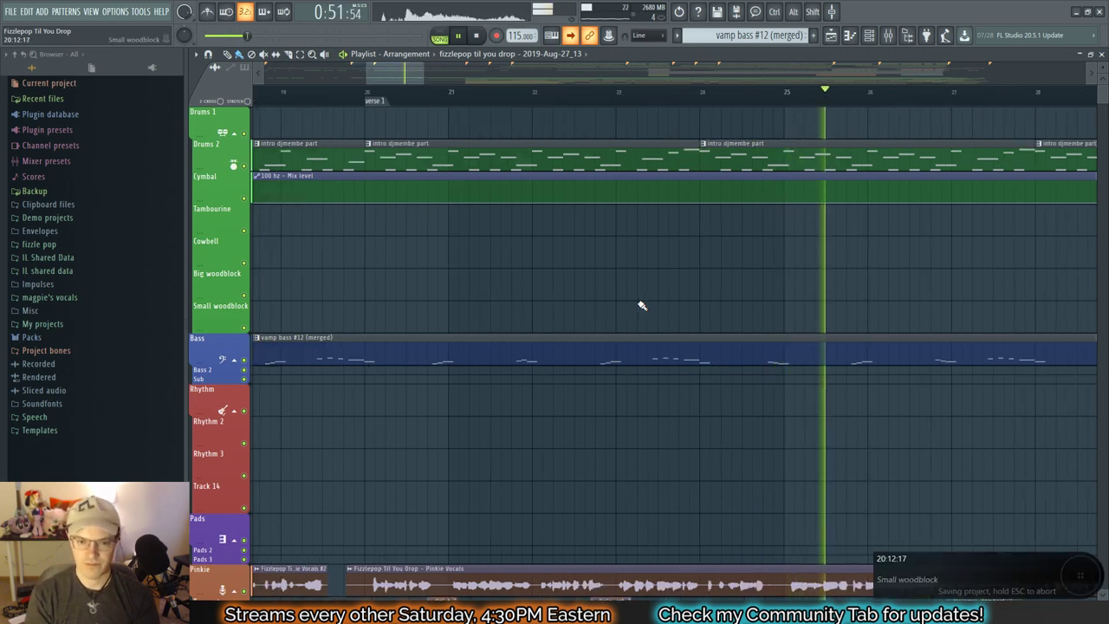
pyautogui.scroll(-1, 642, 305)
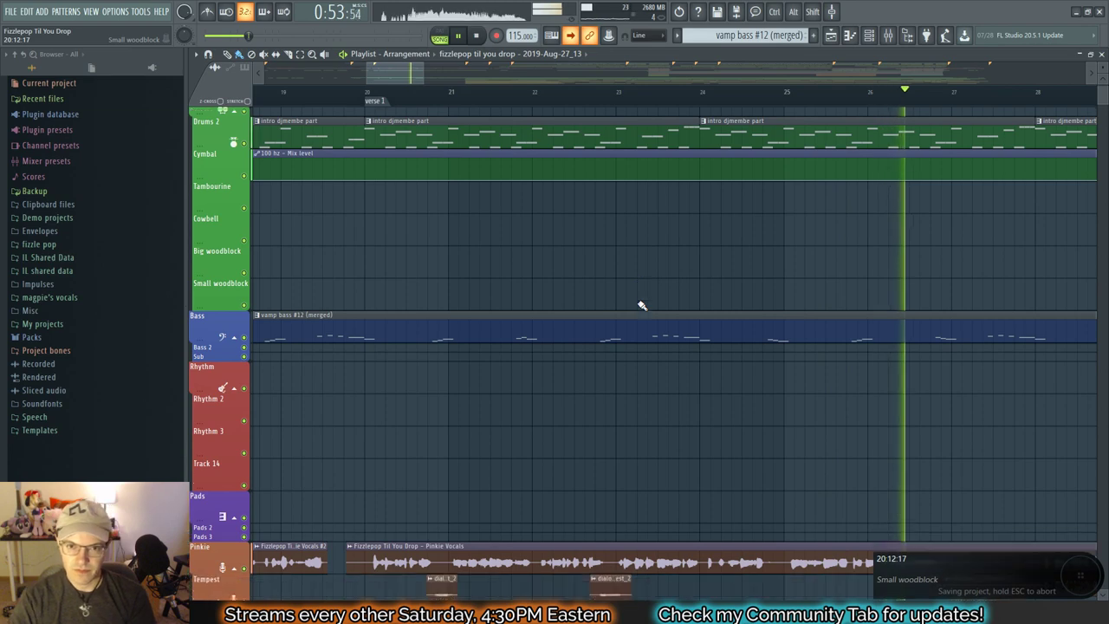
pyautogui.scroll(-3, 642, 306)
pyautogui.scroll(4, 640, 304)
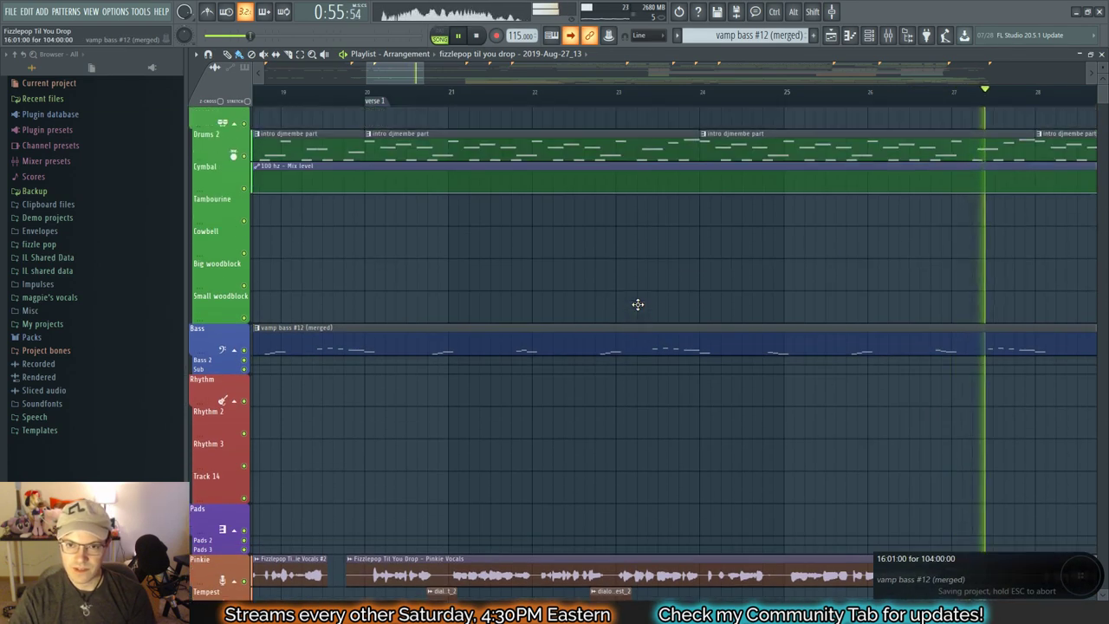
pyautogui.scroll(-2, 638, 304)
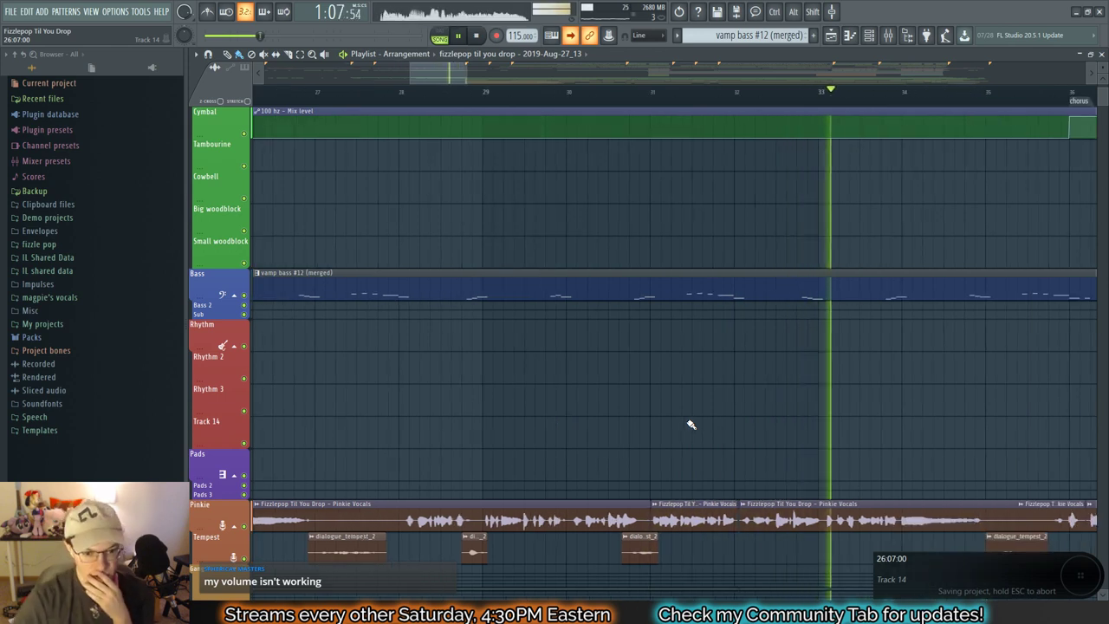
# Step: Inspect the VoxengoRecorder effect on the OUTPUT mixer track and check the stream's audio levels in Streamlabs OBS
pyautogui.press('F9')
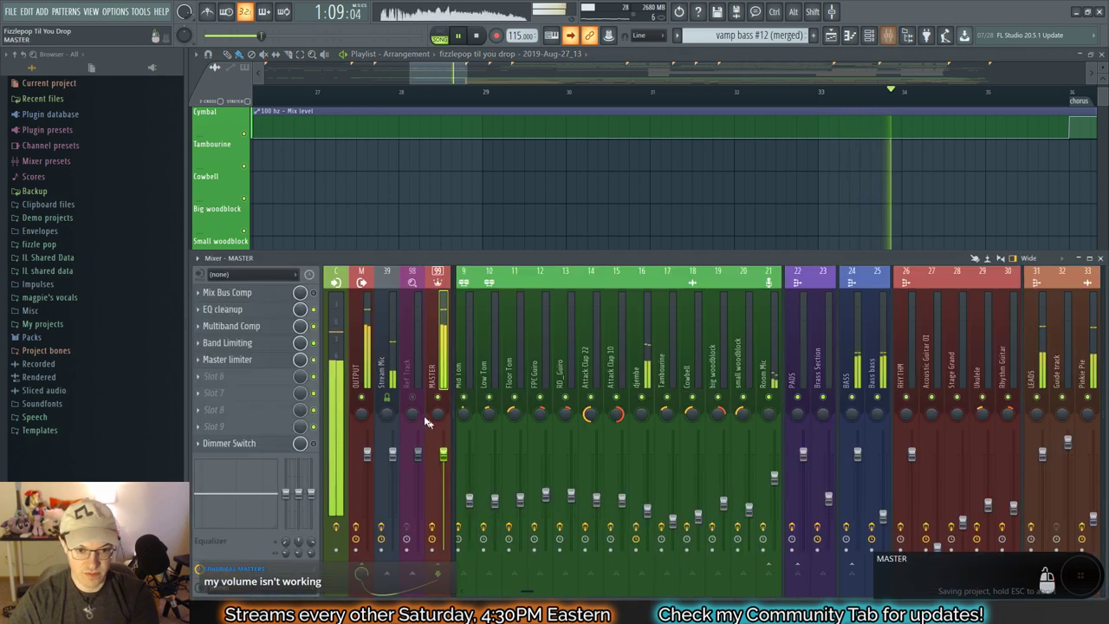
pyautogui.click(371, 324)
pyautogui.click(272, 445)
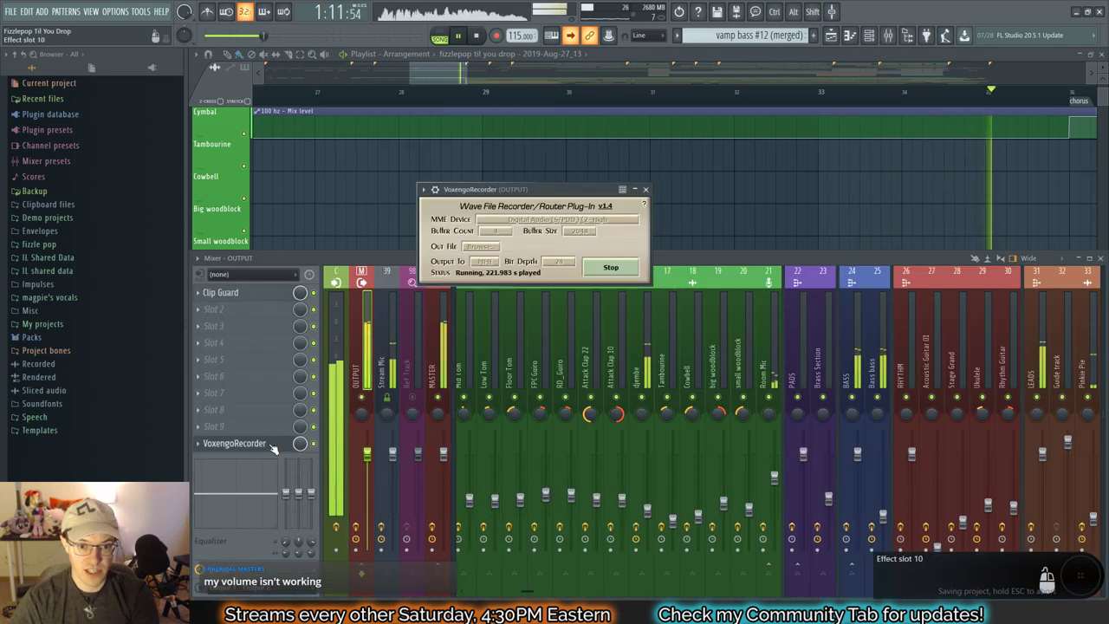
pyautogui.click(272, 445)
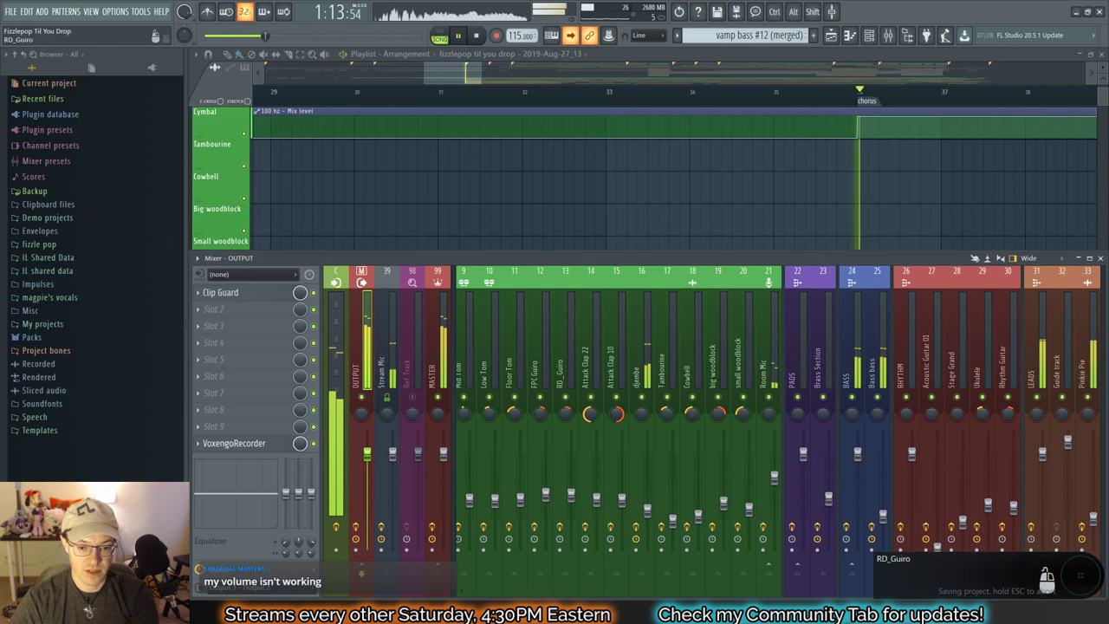
pyautogui.hotkey('alt', 'Tab')
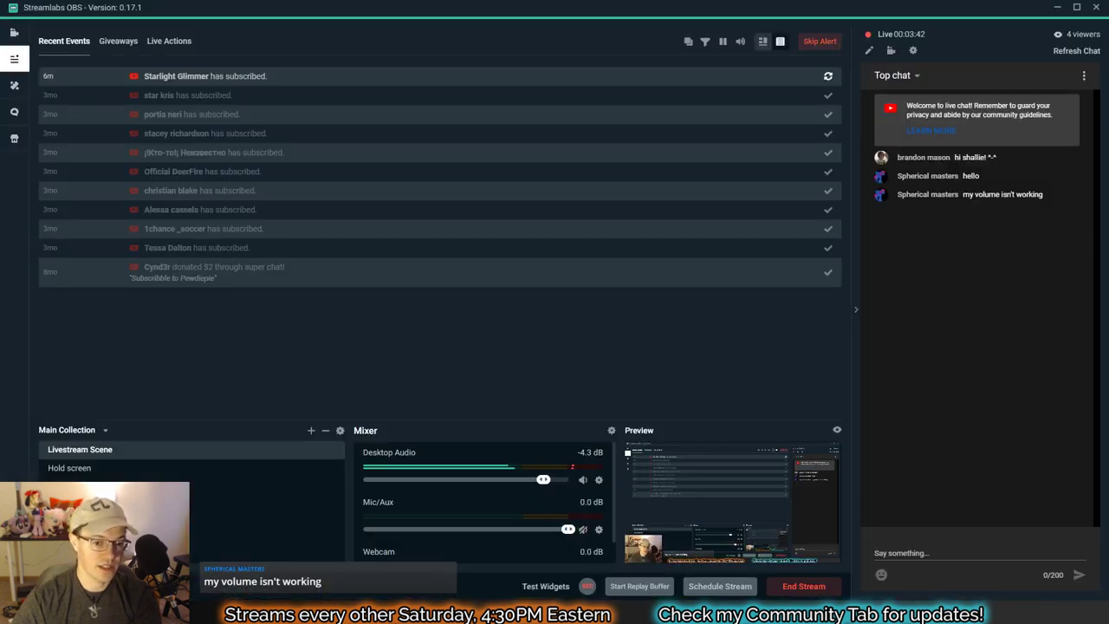
pyautogui.hotkey('alt', 'Tab')
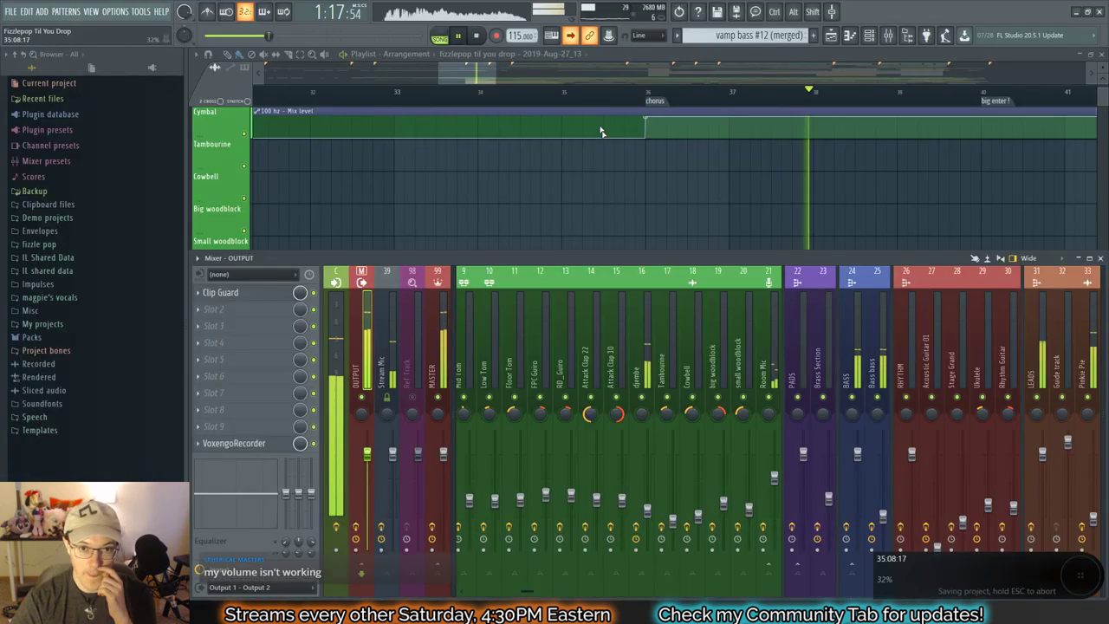
pyautogui.press('F9')
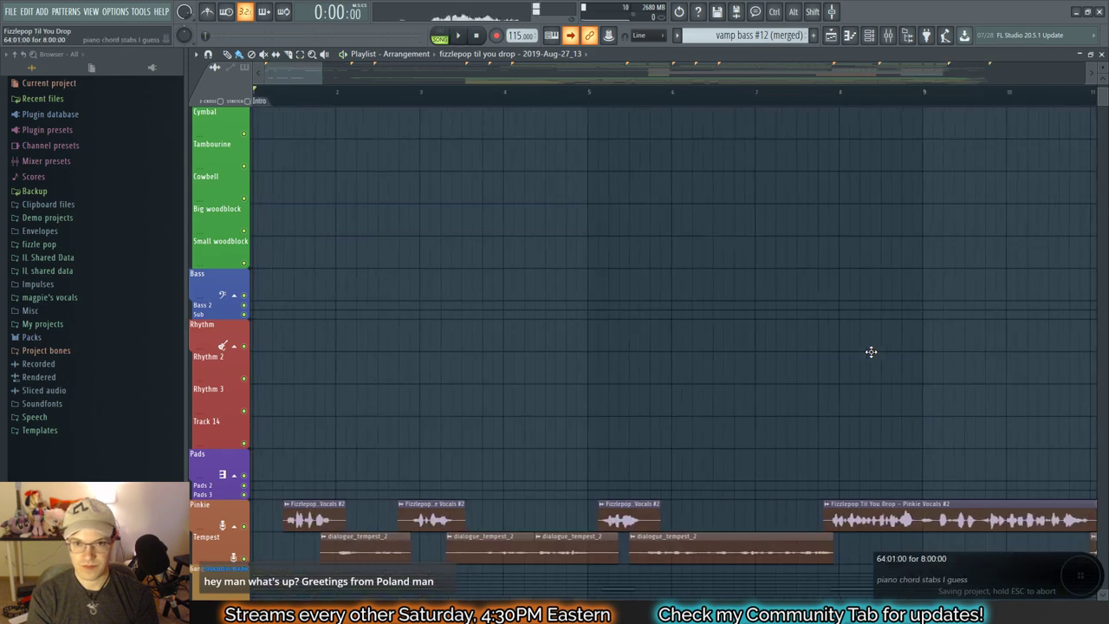
# Step: Save the project
pyautogui.press('space')
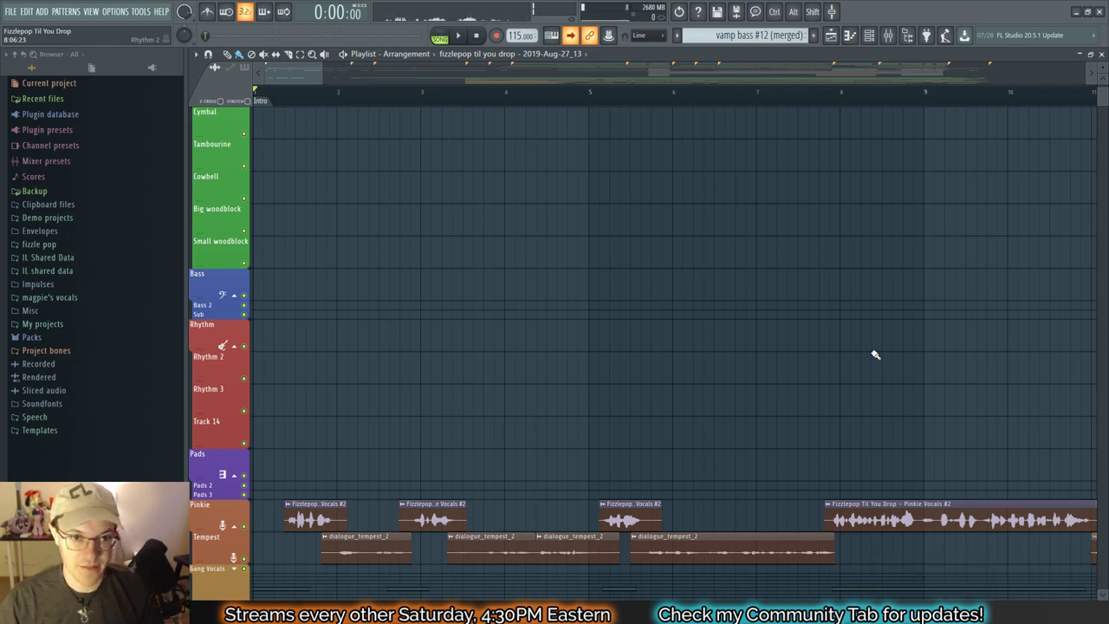
pyautogui.hotkey('ctrl', 's')
# Step: Merge all pattern clips on the Drums 2 playlist track into a single clip
pyautogui.moveTo(322, 71); pyautogui.dragTo(1087, 71)
pyautogui.scroll(2, 312, 248)
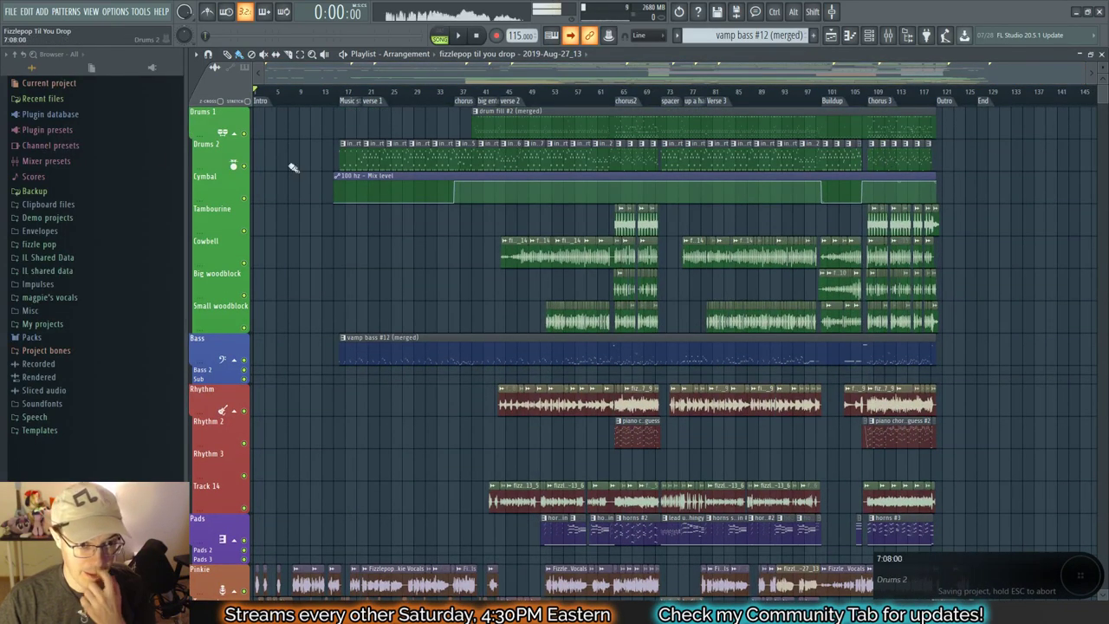
pyautogui.rightClick(209, 154)
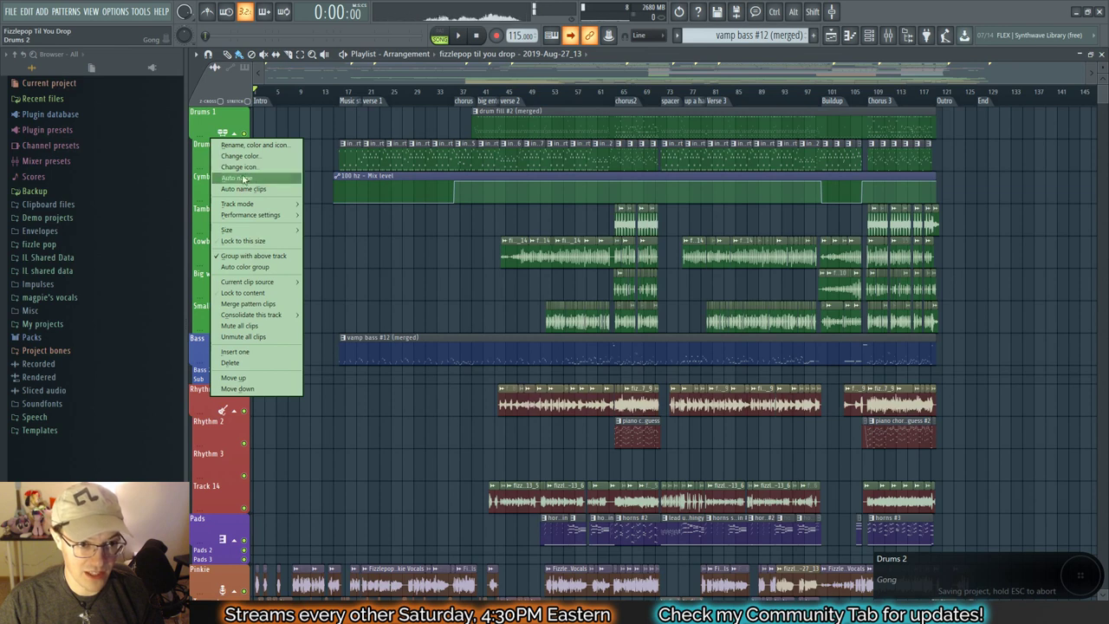
pyautogui.moveTo(255, 318)
pyautogui.click(333, 325)
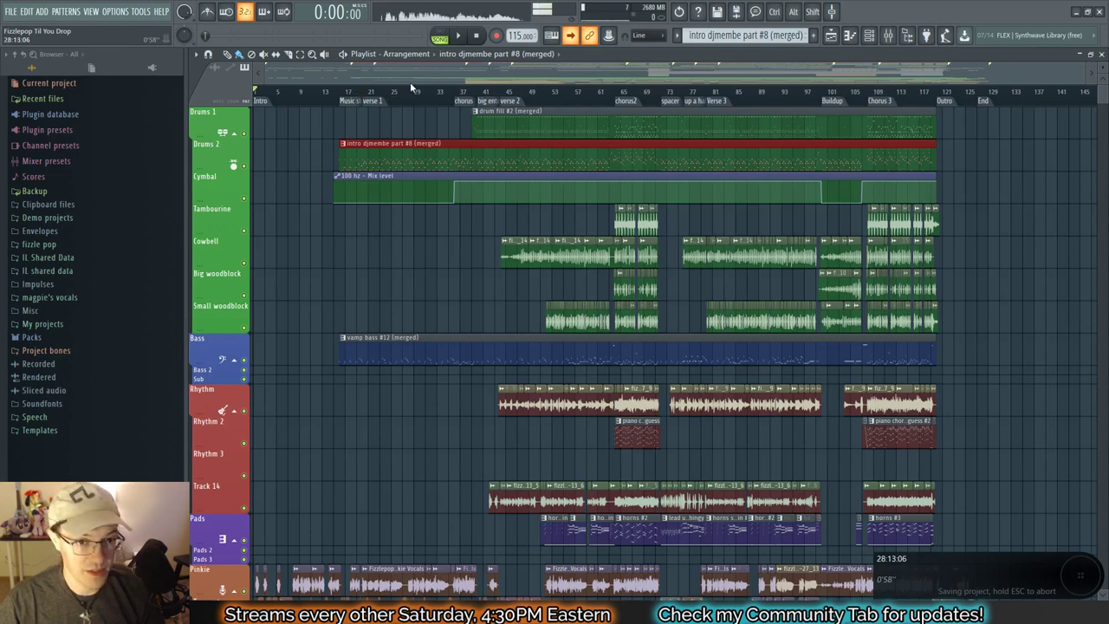
# Step: Play the arrangement from the "Music starts" marker to hear the merged Drums 2 clip
pyautogui.click(343, 98)
pyautogui.press('space')
pyautogui.scroll(3, 385, 239)
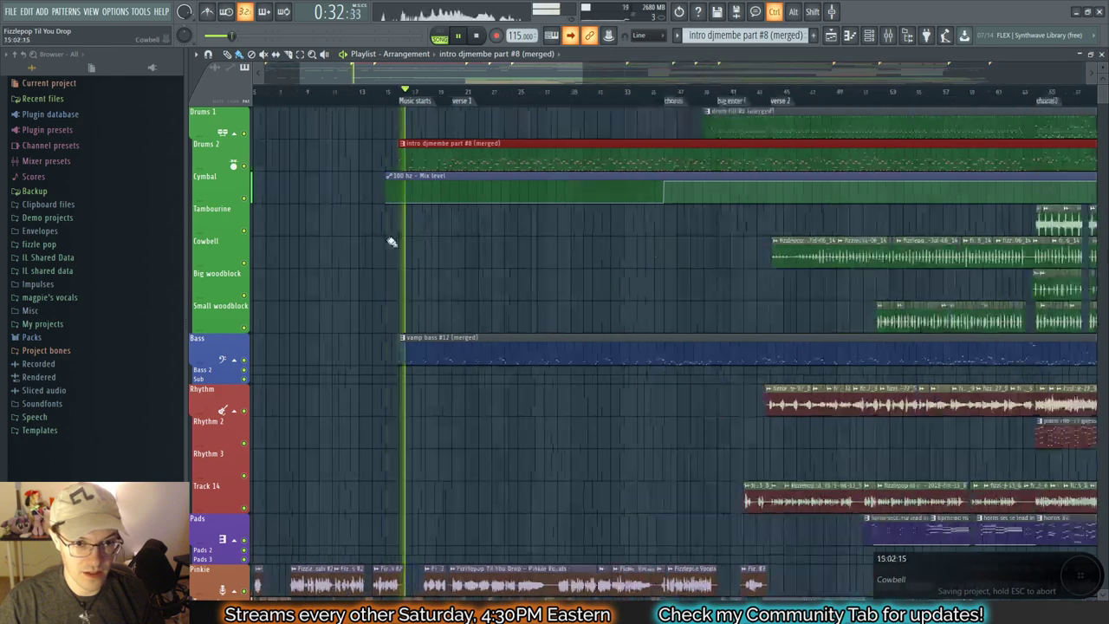
# Step: Open the merged Drums 2 clip in the piano roll and check its channels in the channel rack
pyautogui.doubleClick(441, 166)
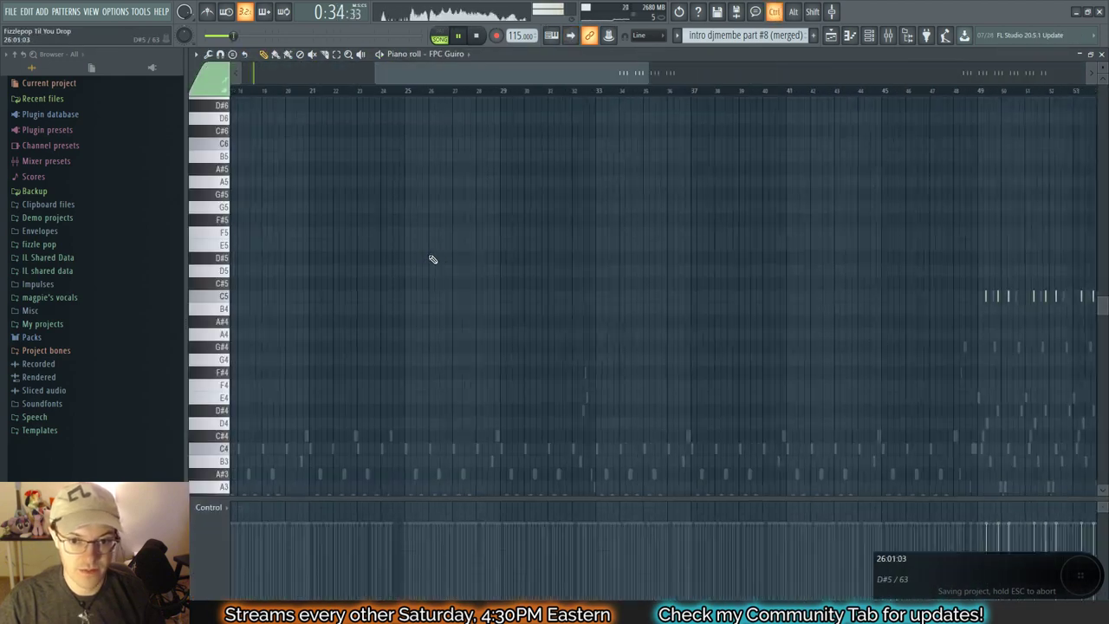
pyautogui.scroll(-10, 434, 259)
pyautogui.press('F6')
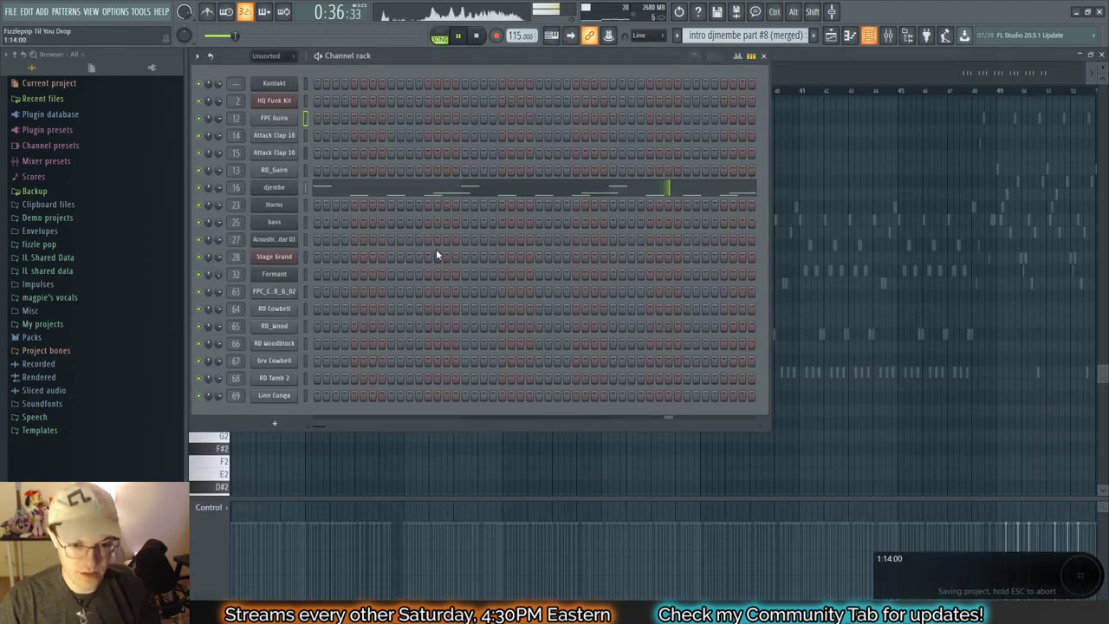
pyautogui.click(820, 63)
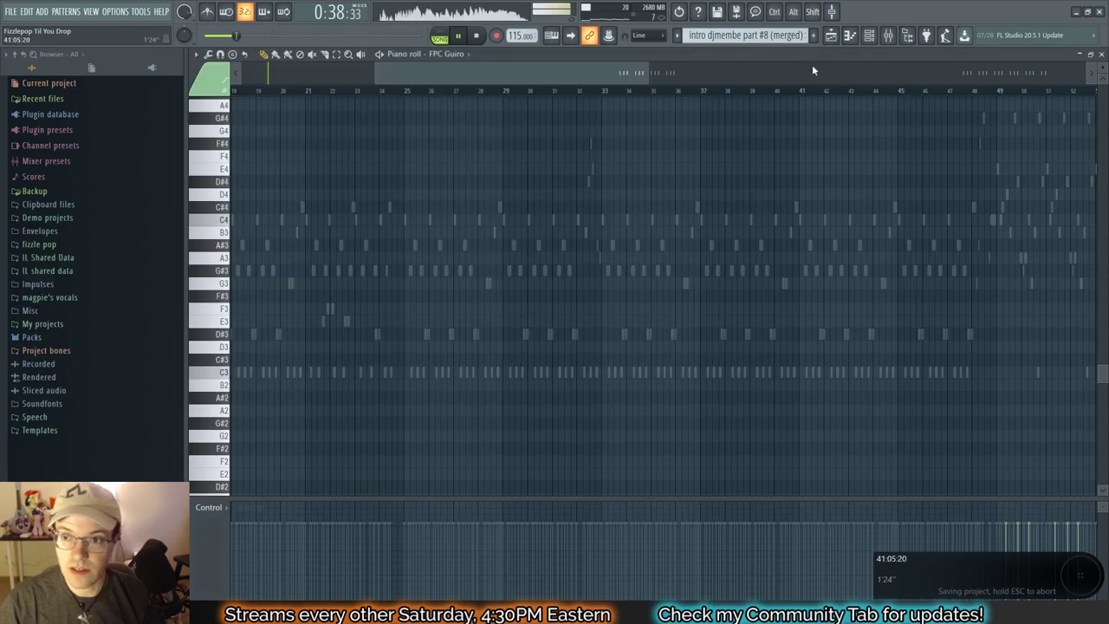
# Step: Listen to the FPC Guiro notes in the piano roll from bar 49, replaying the passage once
pyautogui.moveTo(523, 72); pyautogui.dragTo(691, 84)
pyautogui.scroll(4, 596, 152)
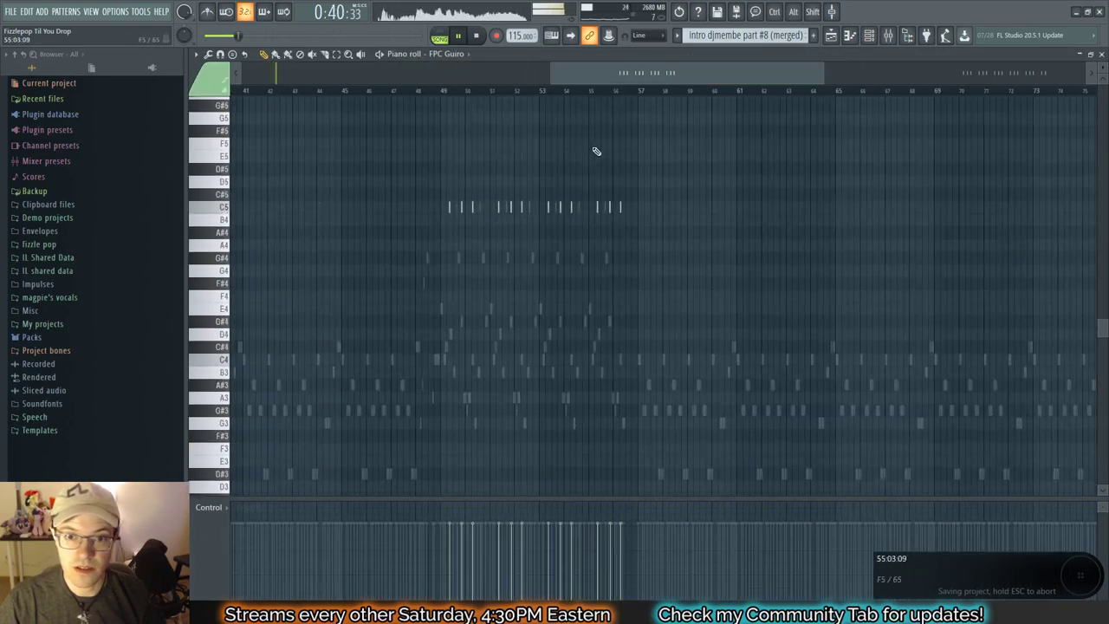
pyautogui.scroll(3, 585, 161)
pyautogui.click(449, 93)
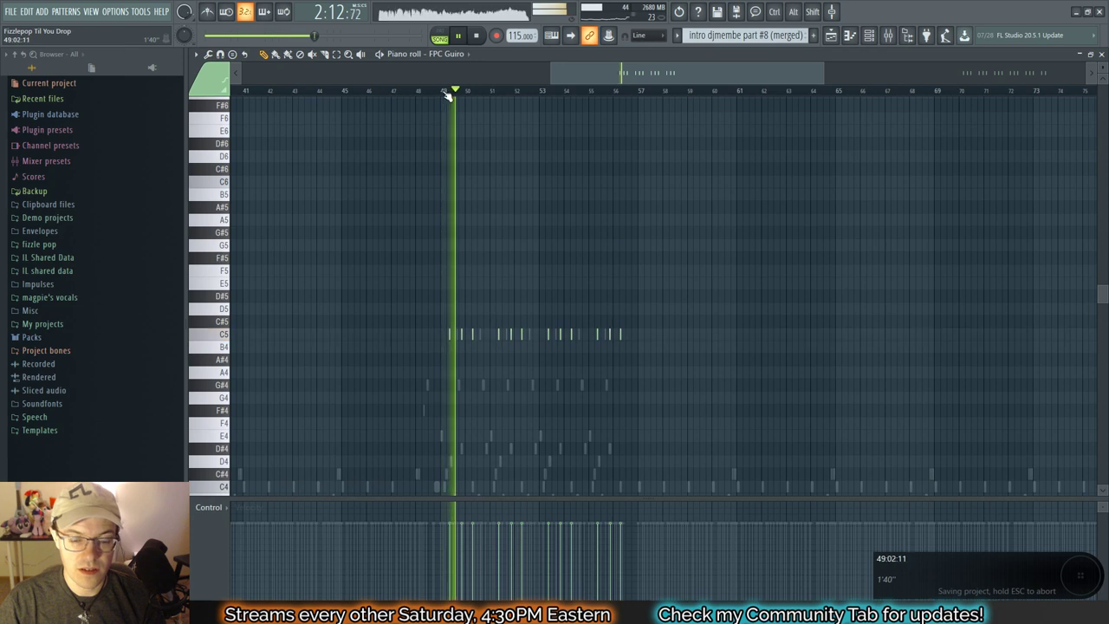
pyautogui.scroll(4, 472, 221)
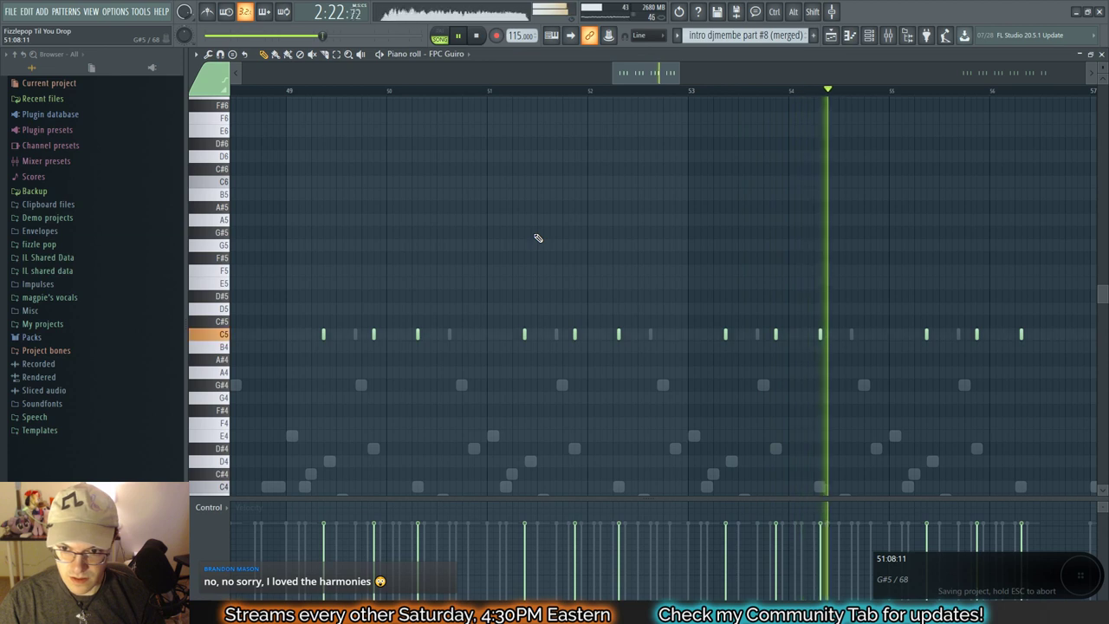
pyautogui.click(309, 92)
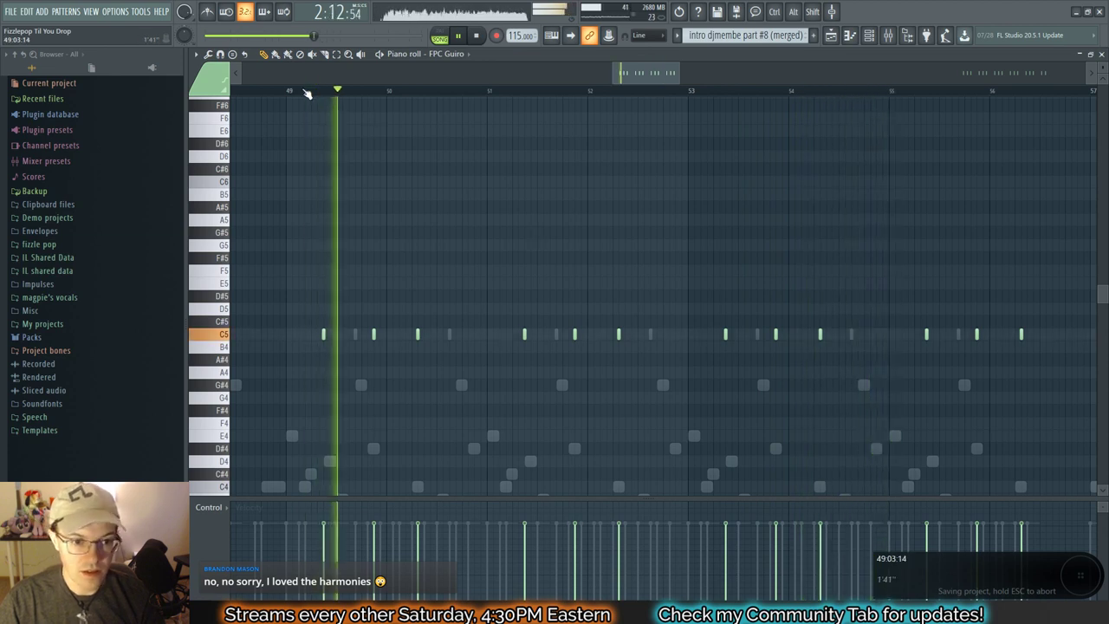
# Step: Solo the big woodblock mixer track, and switch the solo to the FPC Guiro track
pyautogui.press('F9')
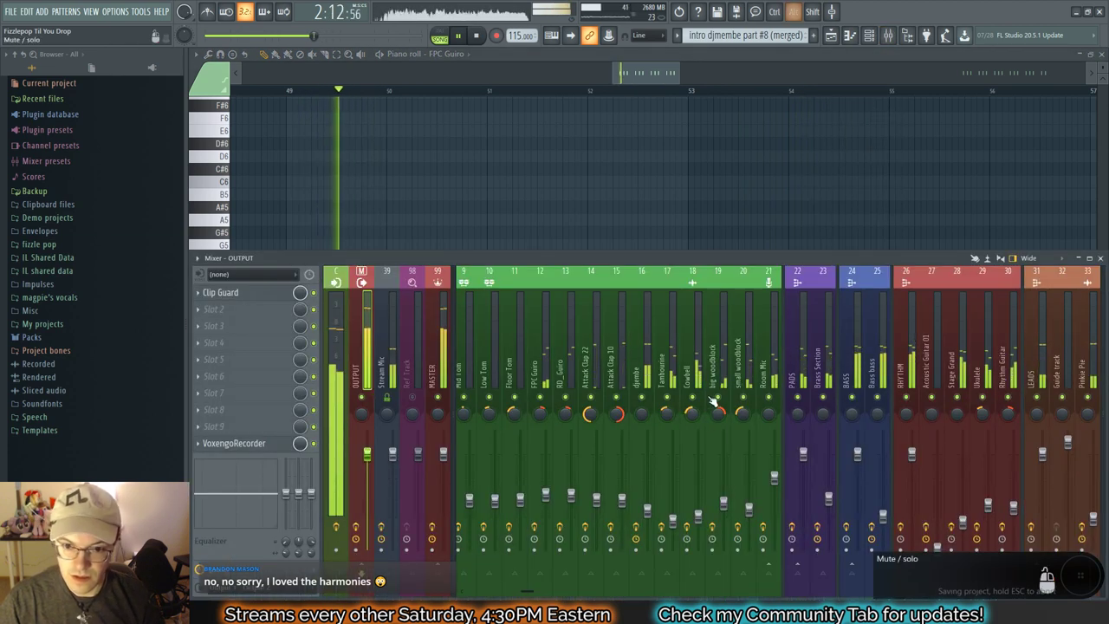
pyautogui.keyDown('alt'); pyautogui.rightClick(717, 399); pyautogui.keyUp('alt')
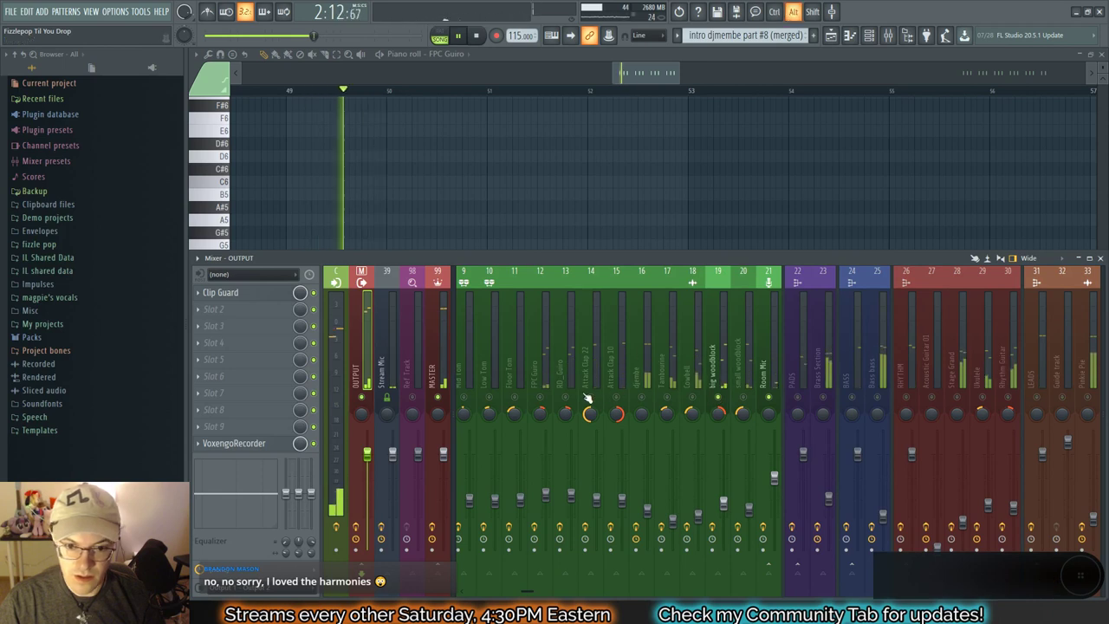
pyautogui.keyDown('alt'); pyautogui.rightClick(541, 397); pyautogui.keyUp('alt')
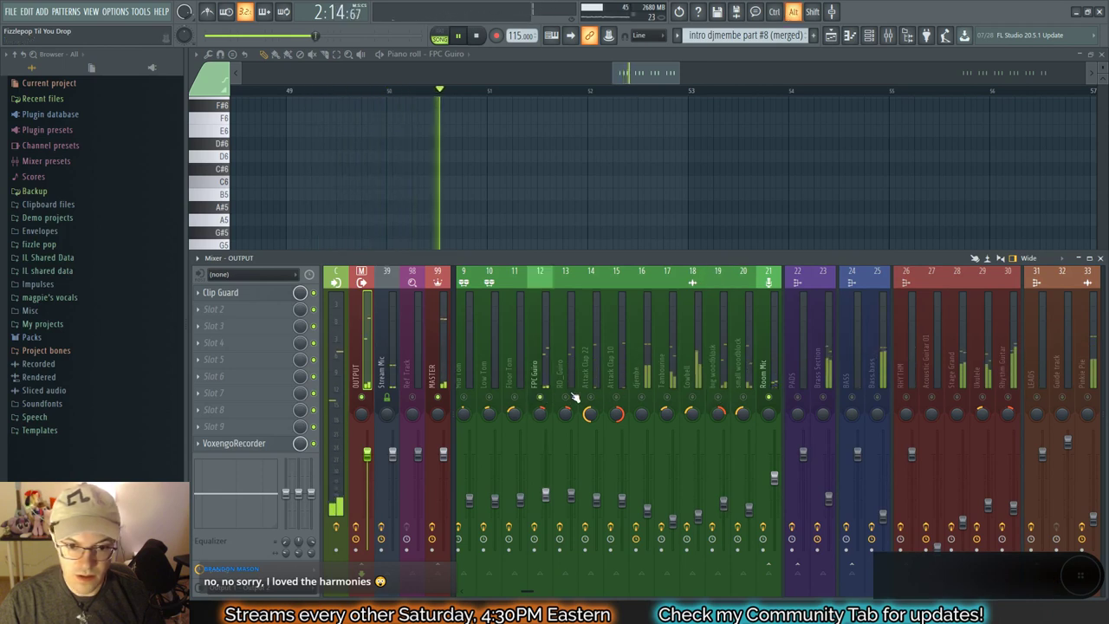
# Step: Listen to the soloed FPC Guiro notes in the piano roll, restarting the passage several times from bar 49
pyautogui.click(642, 76)
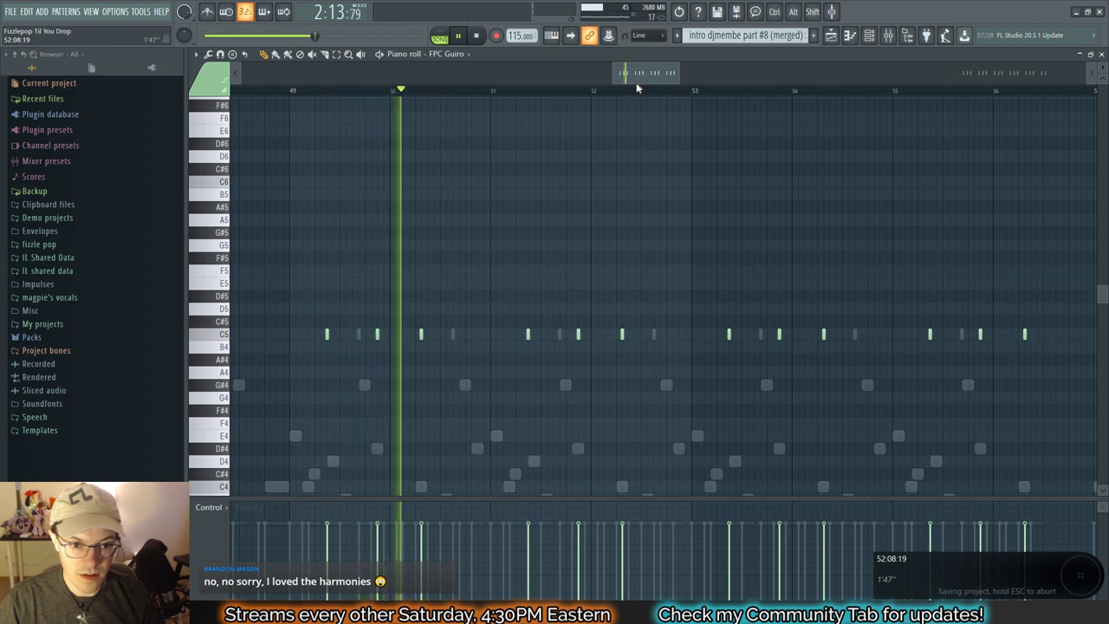
pyautogui.press('space')
pyautogui.click(318, 93)
pyautogui.press('space')
pyautogui.press('space')
pyautogui.press('space')
pyautogui.press('space')
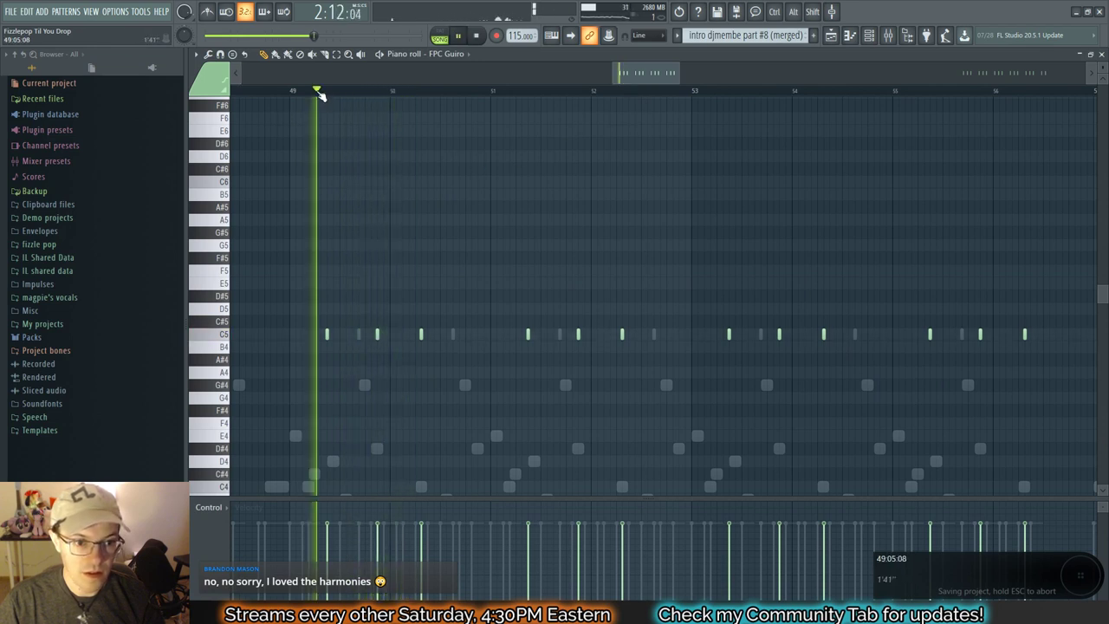
pyautogui.press('space')
pyautogui.press('space')
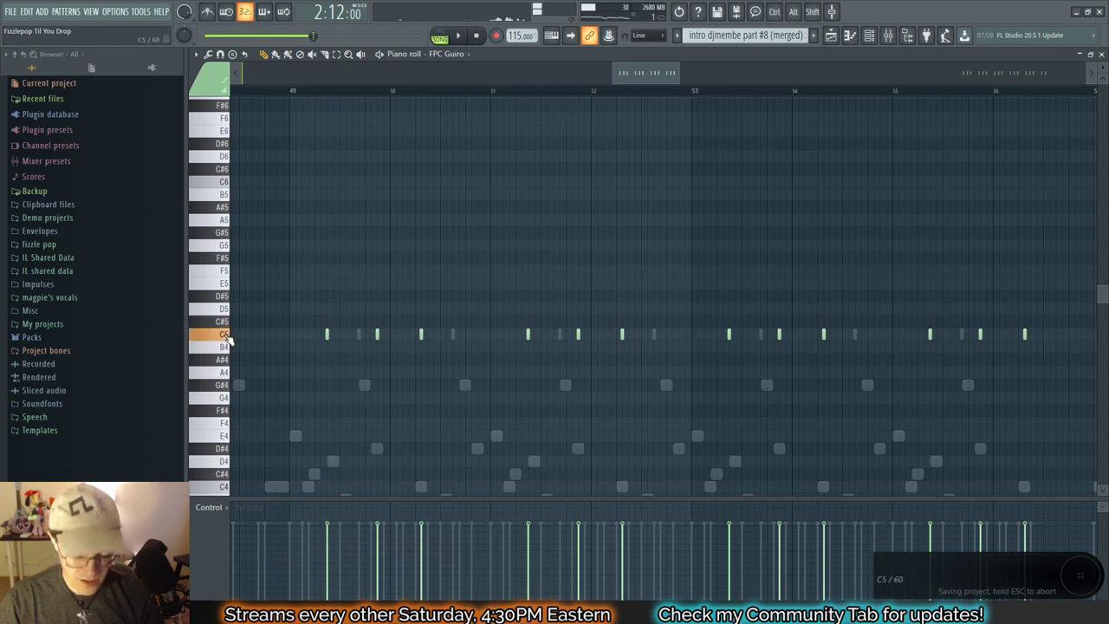
# Step: Solo the RD_Guiro mixer track, add Attack Clap 22 to the solo, and play the passage again
pyautogui.press('F6')
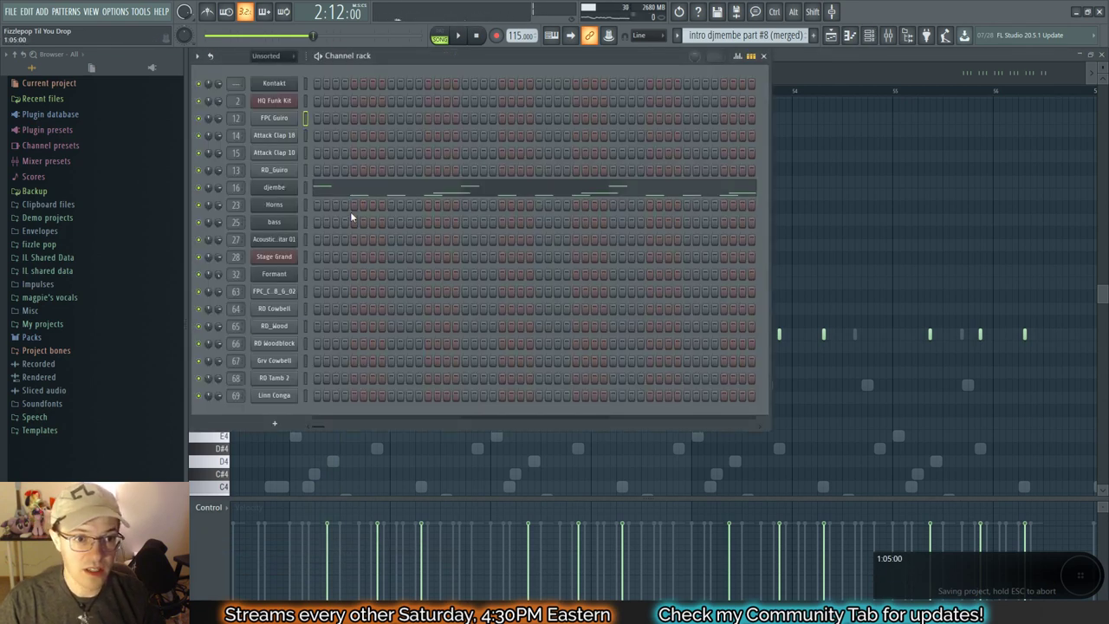
pyautogui.press('space')
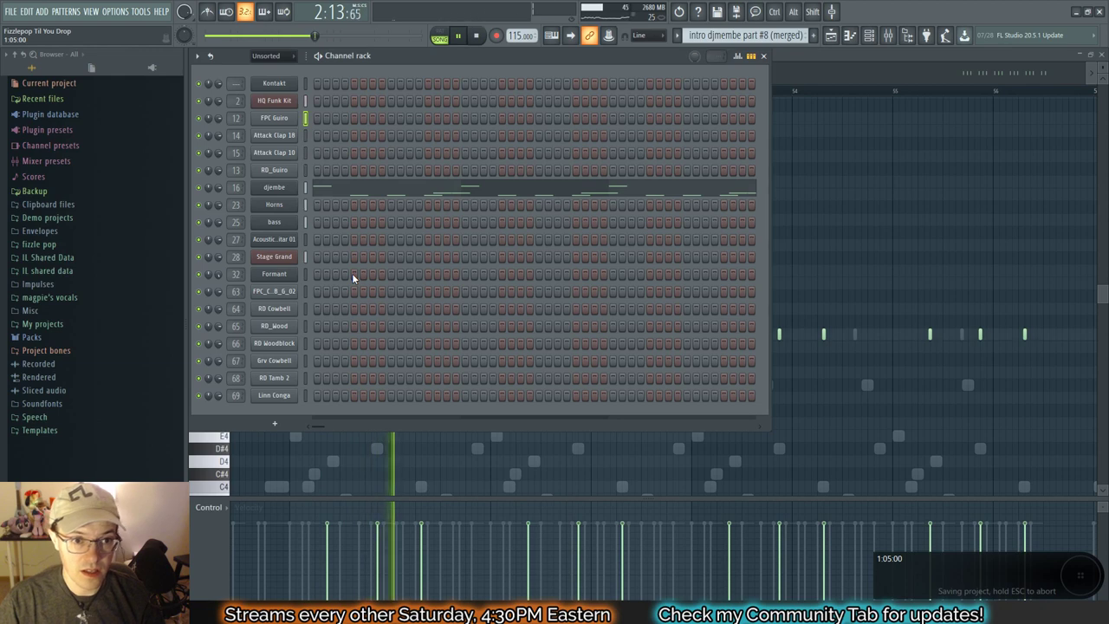
pyautogui.press('F9')
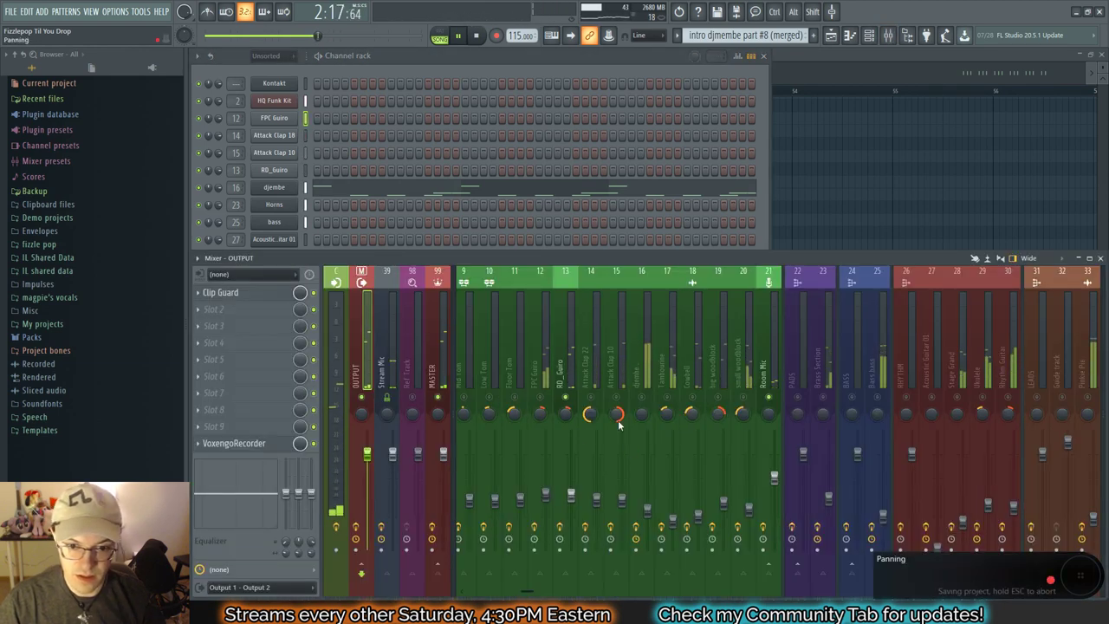
pyautogui.press('space')
pyautogui.click(591, 398)
pyautogui.press('space')
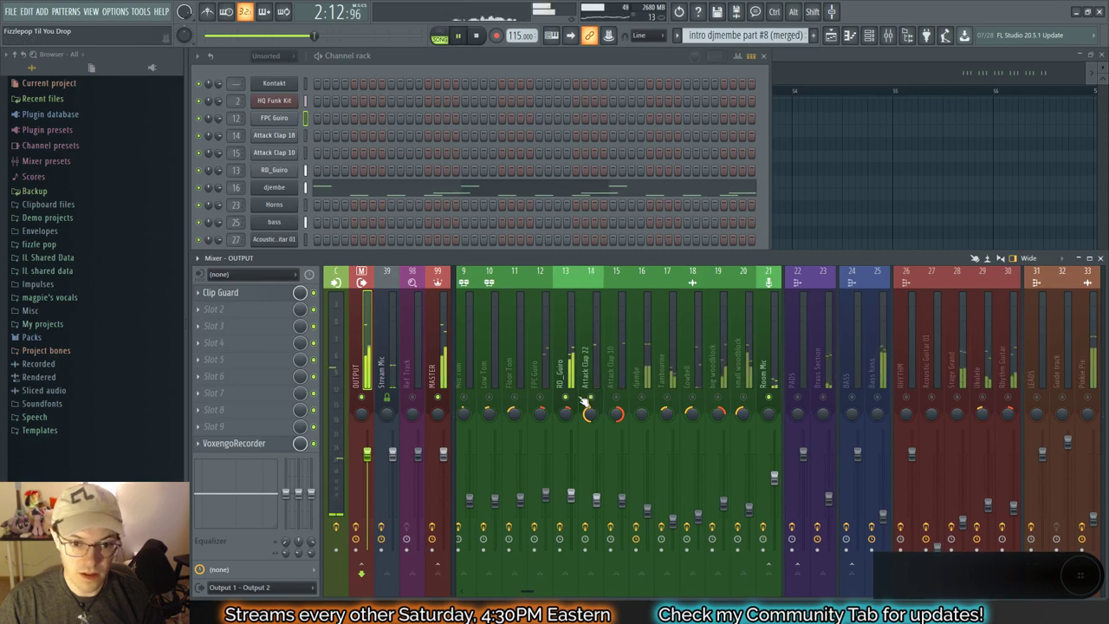
pyautogui.press('space')
# Step: Play the passage from the end of bar 48 with the whole FPC Guiro section in view in the piano roll
pyautogui.click(887, 60)
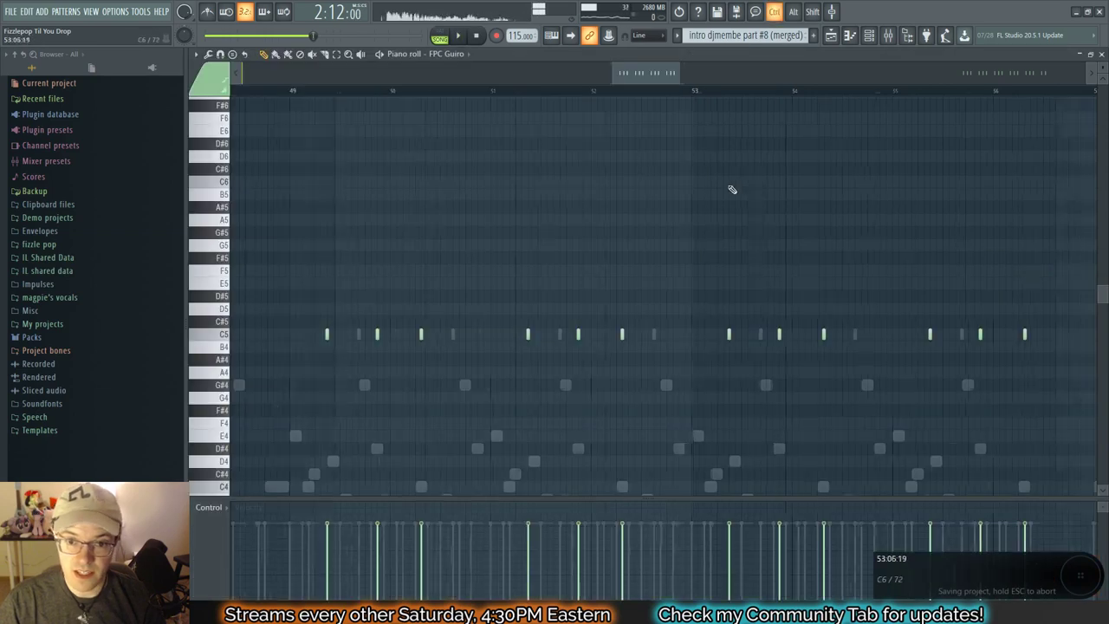
pyautogui.scroll(-5, 730, 190)
pyautogui.scroll(-3, 754, 199)
pyautogui.scroll(2, 693, 190)
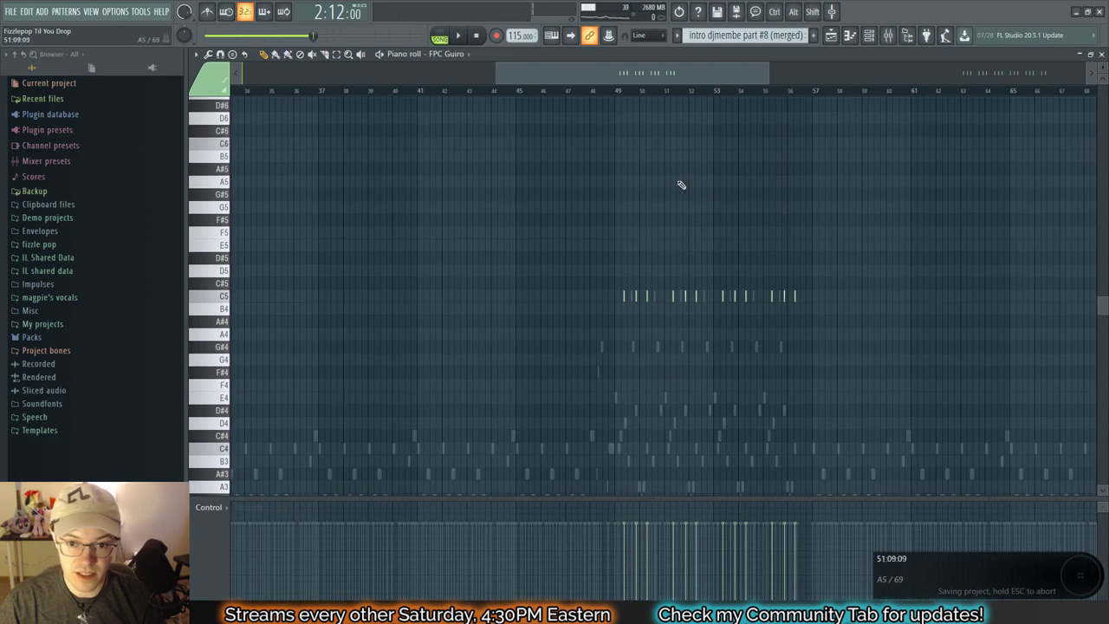
pyautogui.moveTo(665, 78); pyautogui.dragTo(587, 97)
pyautogui.click(541, 96)
pyautogui.press('space')
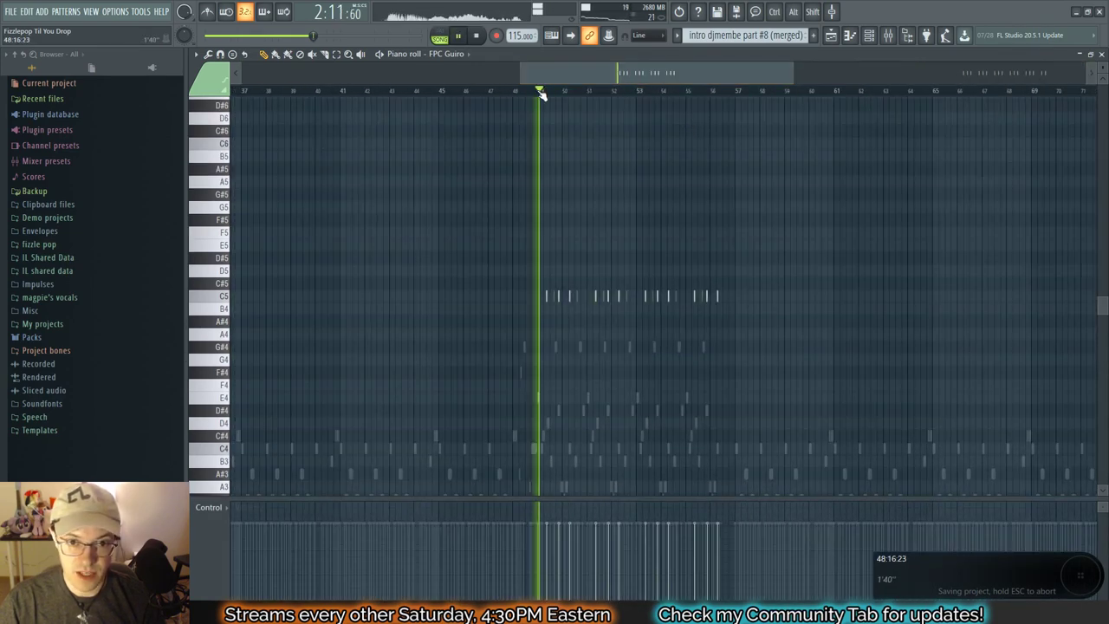
# Step: Start playback at the "Music starts" marker and open the djembe part of the merged clip in the piano roll
pyautogui.press('F5')
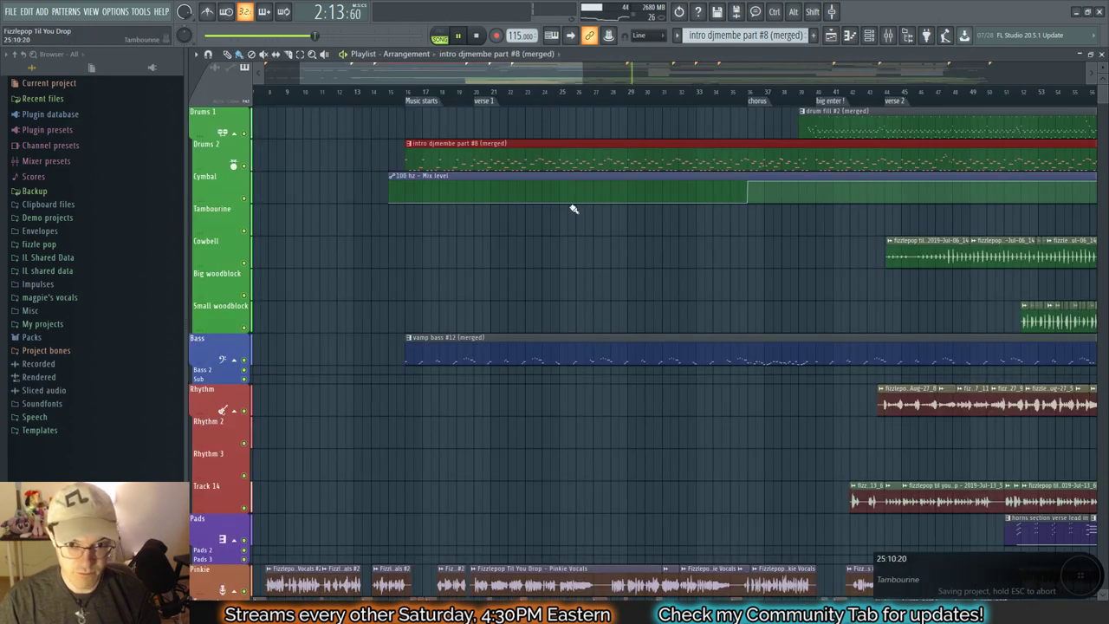
pyautogui.press('F9')
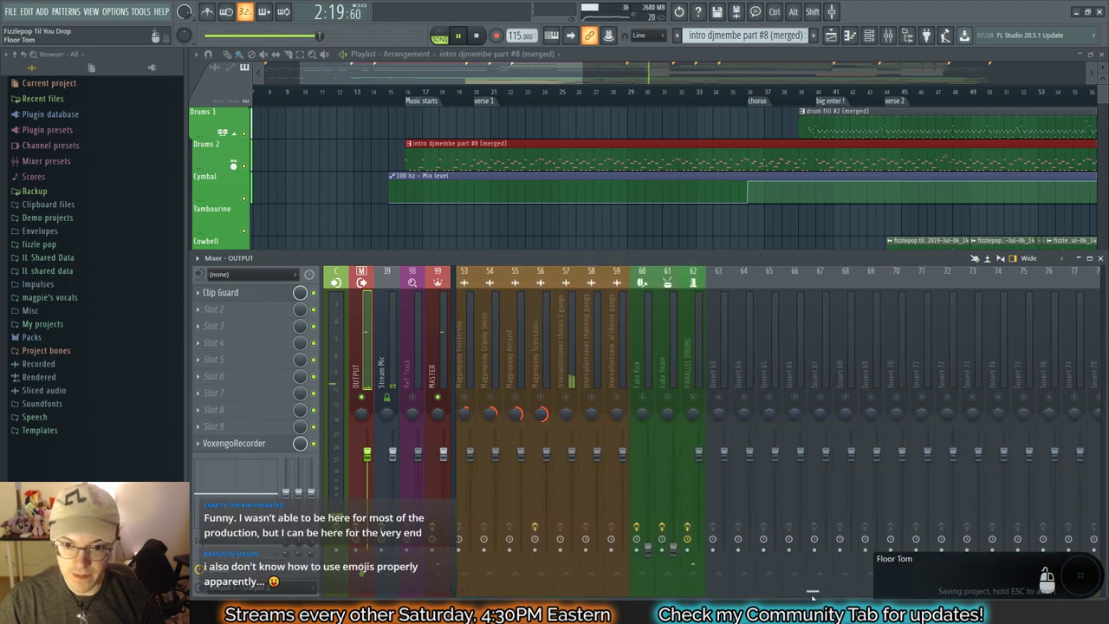
pyautogui.moveTo(527, 595); pyautogui.dragTo(473, 576)
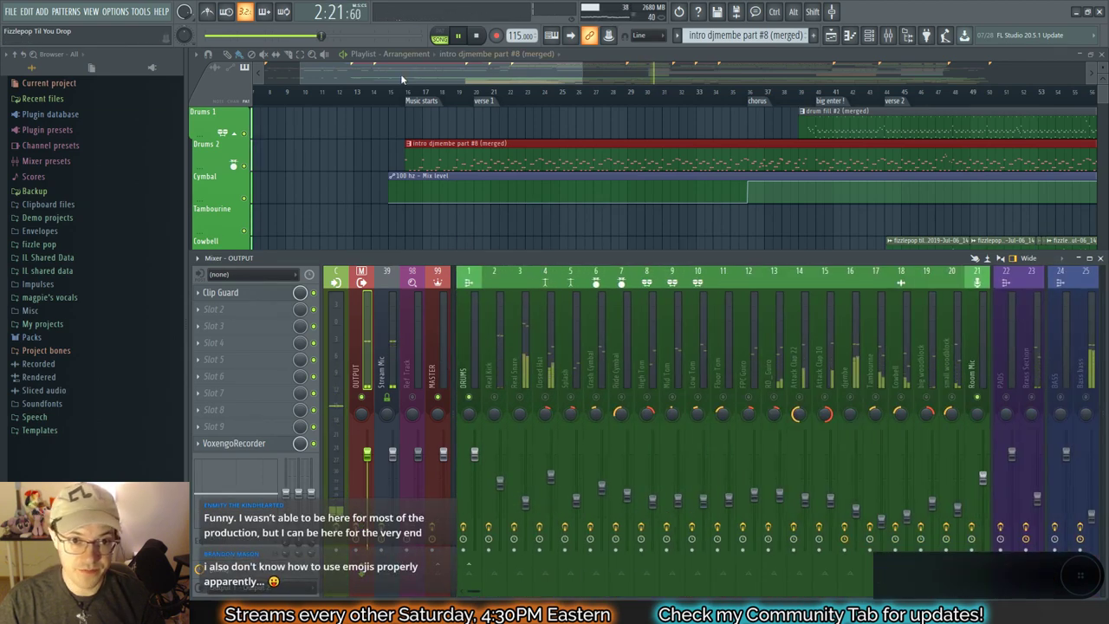
pyautogui.click(407, 97)
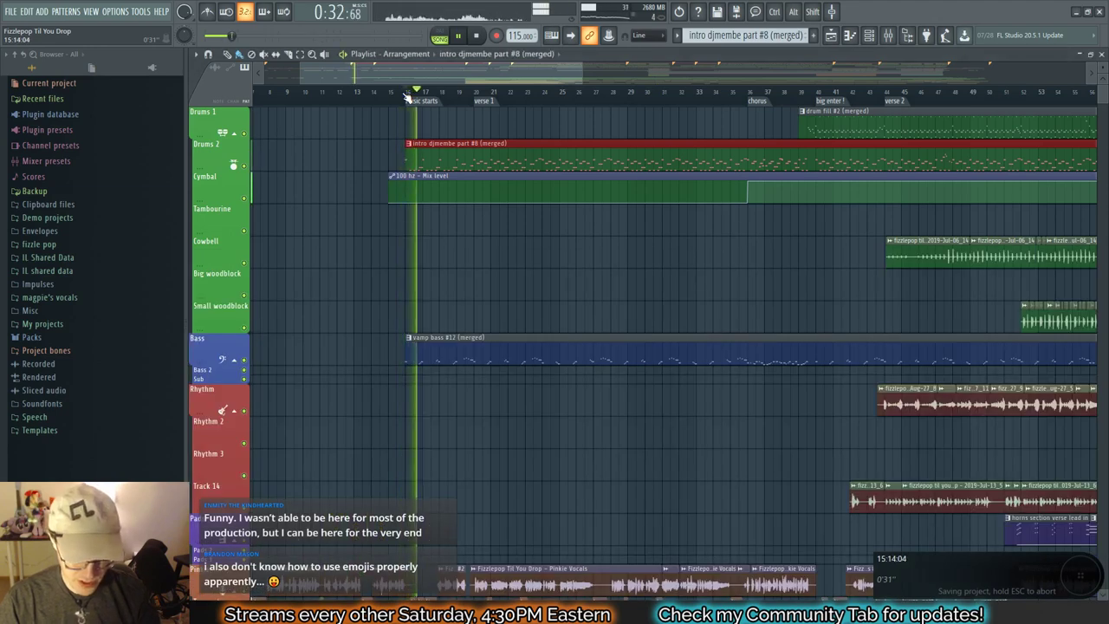
pyautogui.press('F6')
pyautogui.click(391, 192)
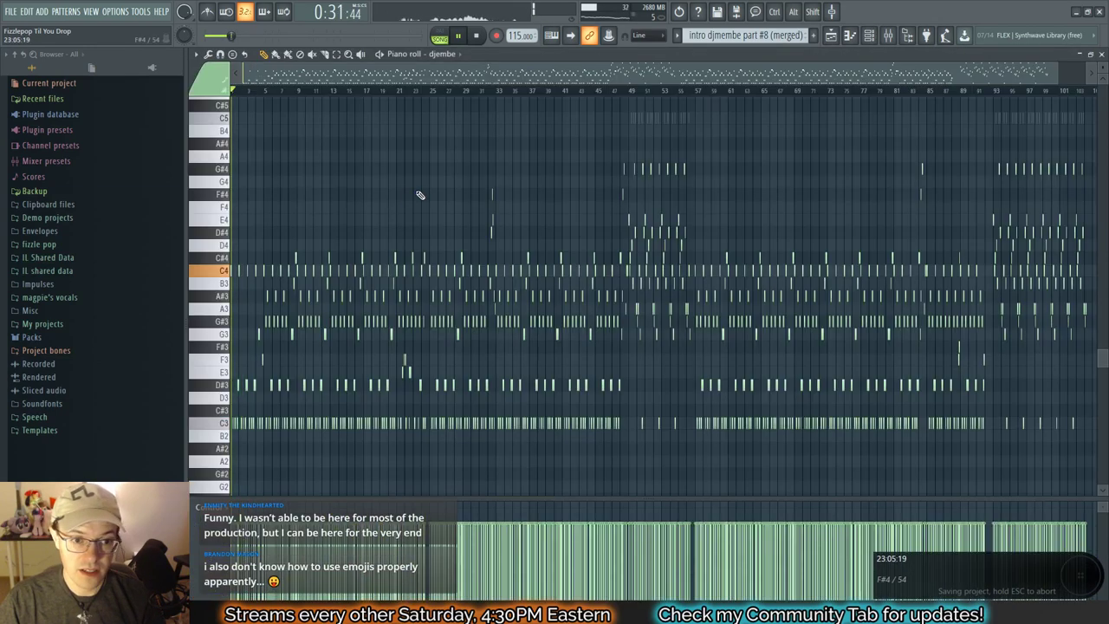
# Step: Play the djembe section from bar 48 and check its level in the mixer
pyautogui.scroll(4, 391, 136)
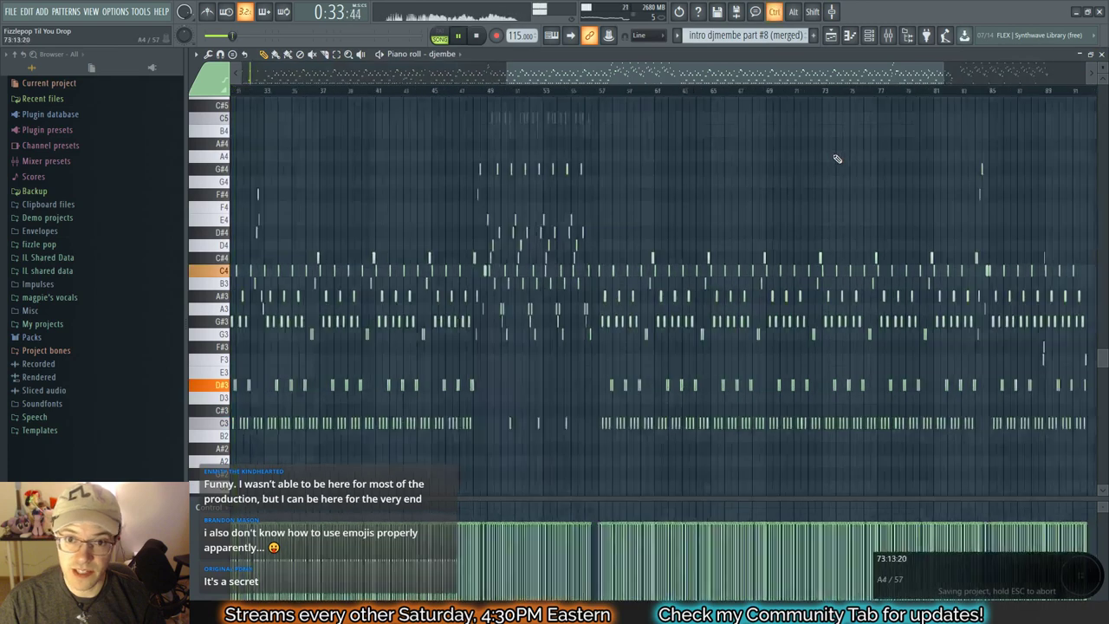
pyautogui.scroll(2, 287, 110)
pyautogui.click(247, 92)
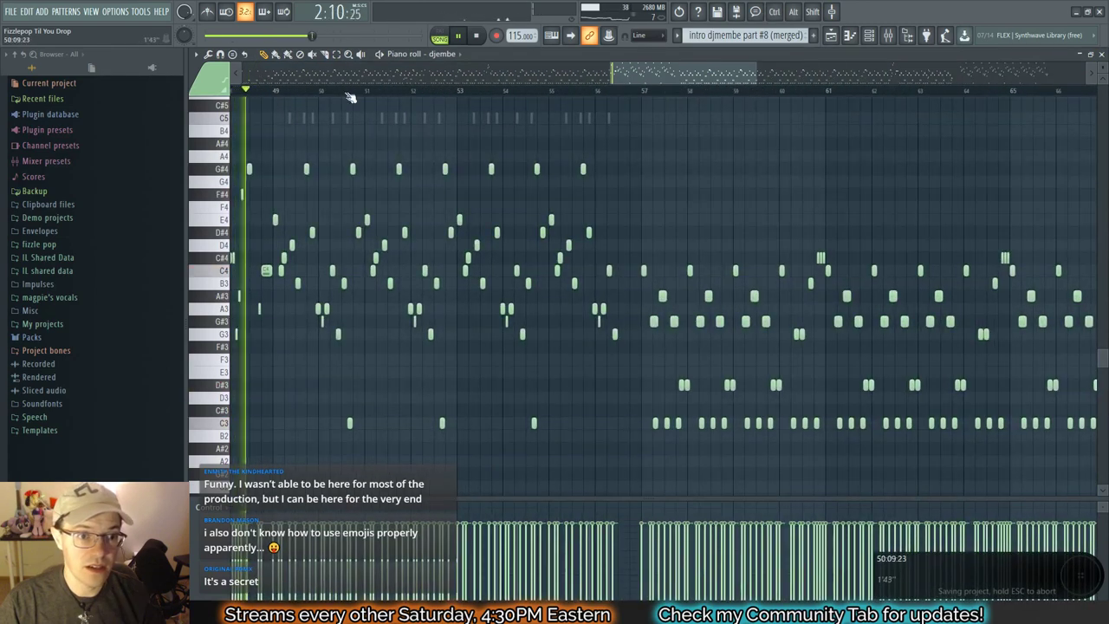
pyautogui.moveTo(678, 76); pyautogui.dragTo(642, 77)
pyautogui.press('F9')
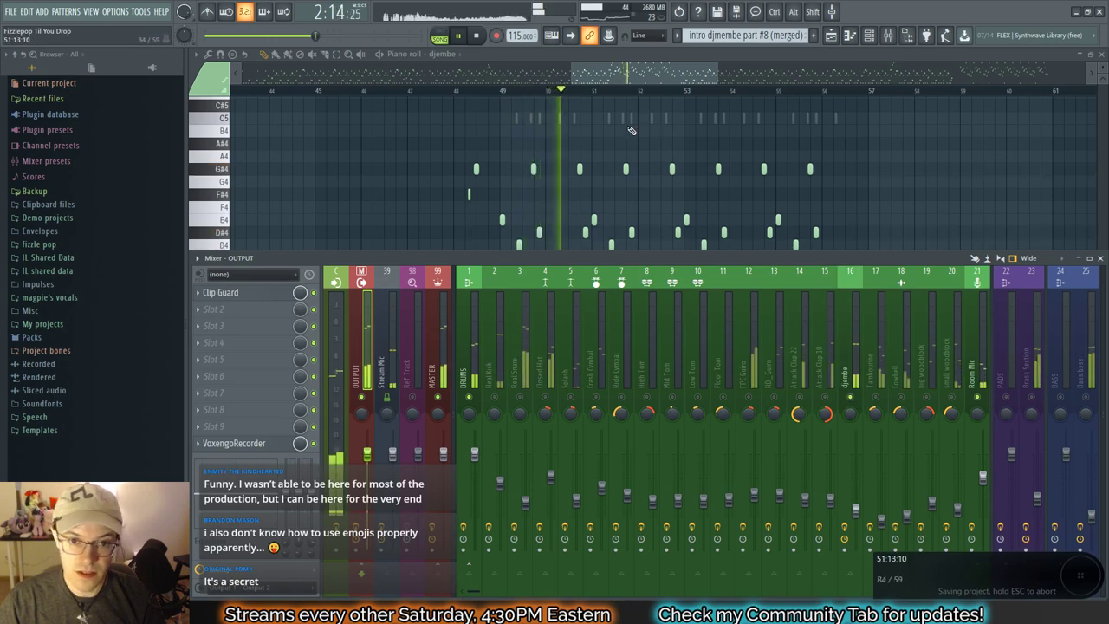
pyautogui.press('space')
pyautogui.press('F9')
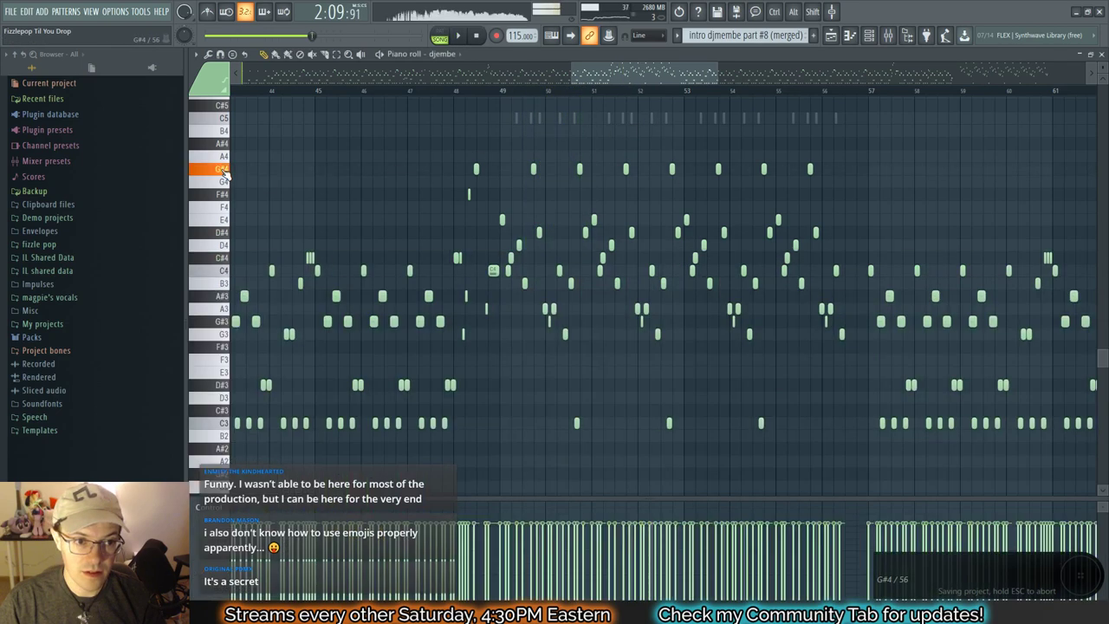
# Step: Play the djembe part from its opening bars and take the djembe mixer track off solo
pyautogui.press('space')
pyautogui.moveTo(613, 77); pyautogui.dragTo(131, 82)
pyautogui.click(273, 82)
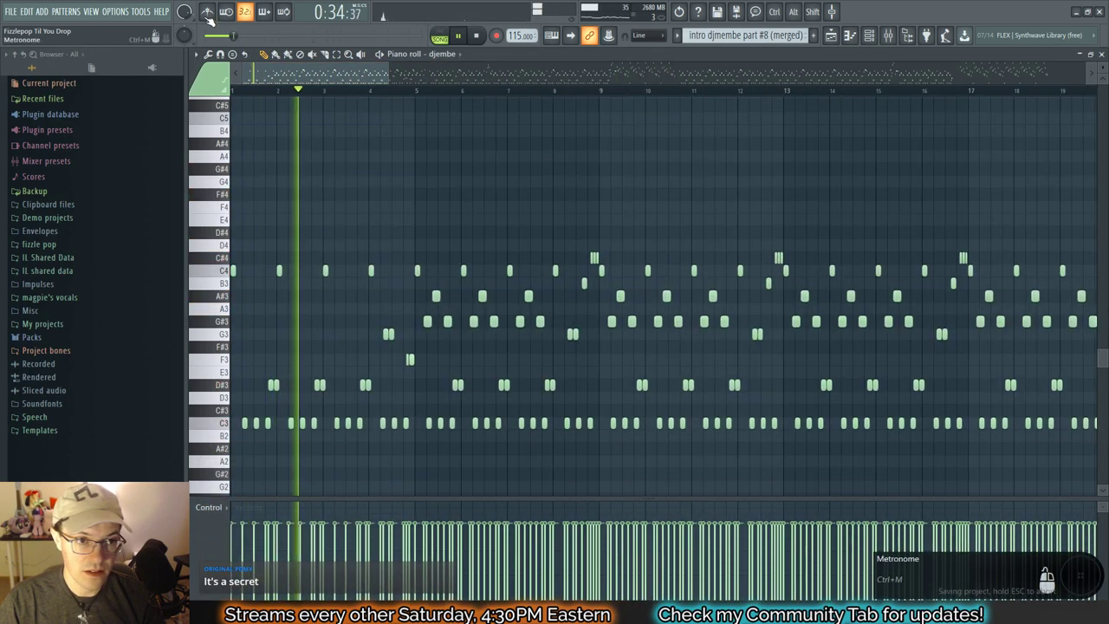
pyautogui.press('F9')
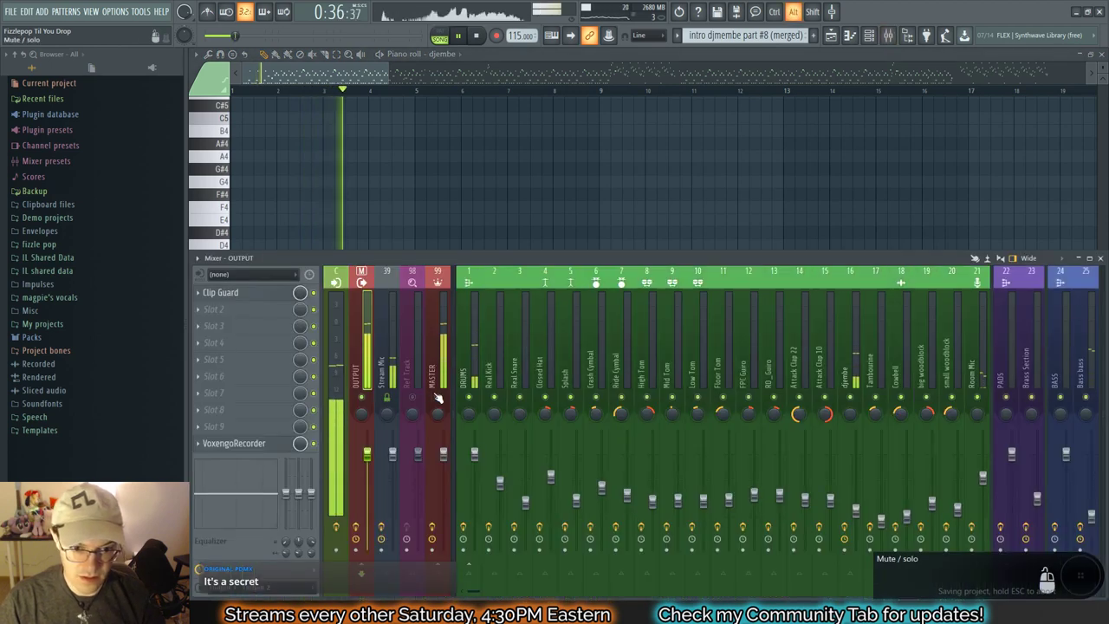
pyautogui.press('F9')
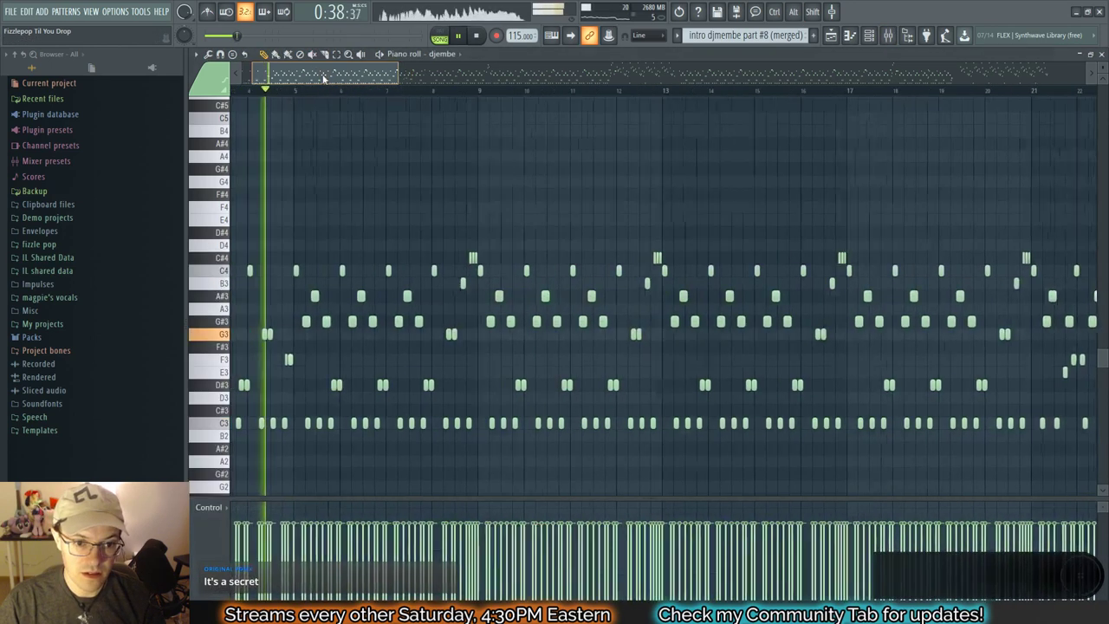
pyautogui.press('space')
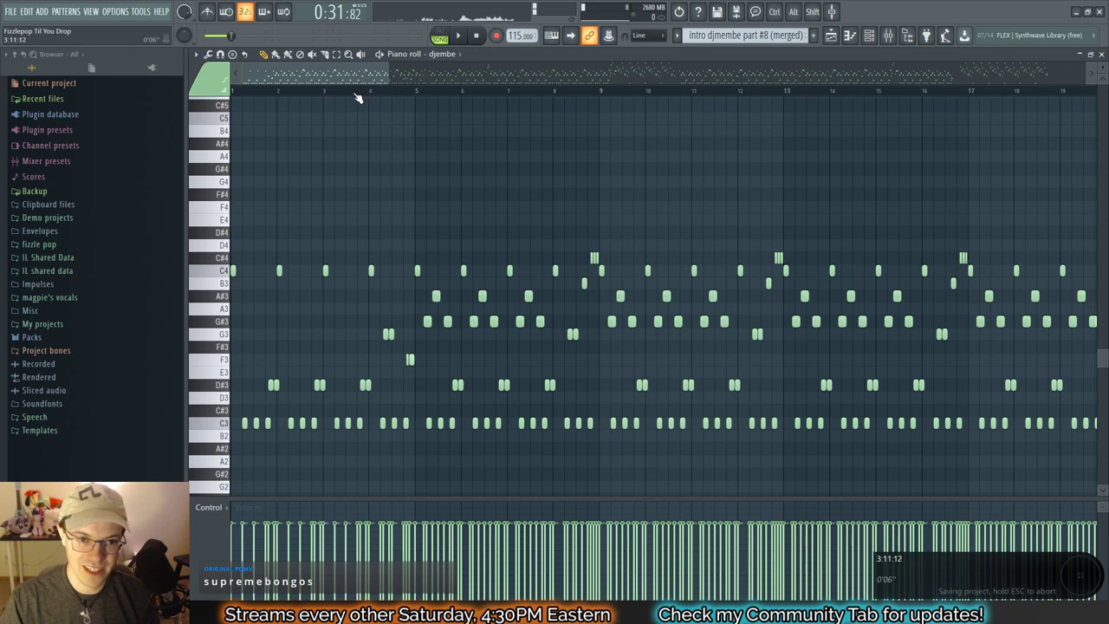
# Step: Randomize the velocities of all djembe notes by 14% with the Bipolar option off
pyautogui.moveTo(394, 77); pyautogui.dragTo(253, 157)
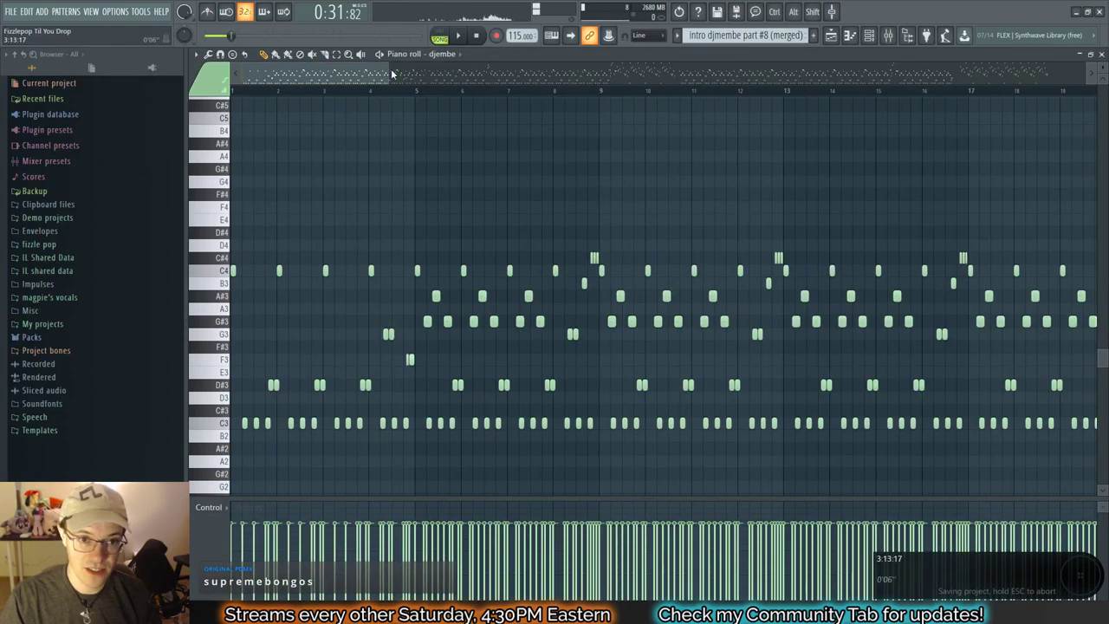
pyautogui.moveTo(391, 74); pyautogui.dragTo(1099, 177)
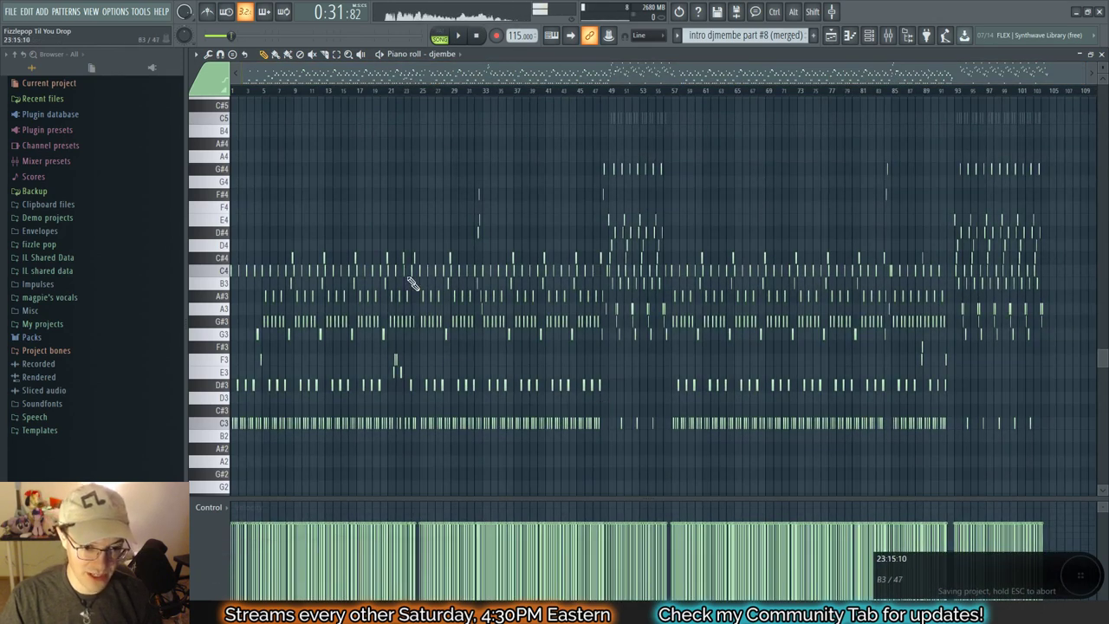
pyautogui.hotkey('ctrl', 'a')
pyautogui.click(208, 54)
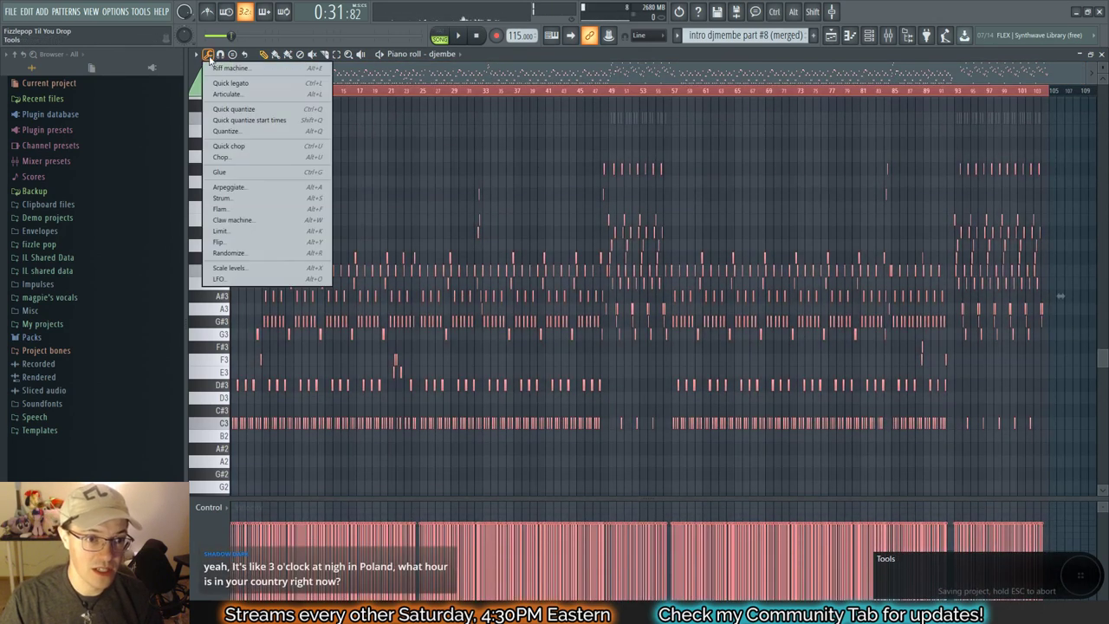
pyautogui.click(254, 252)
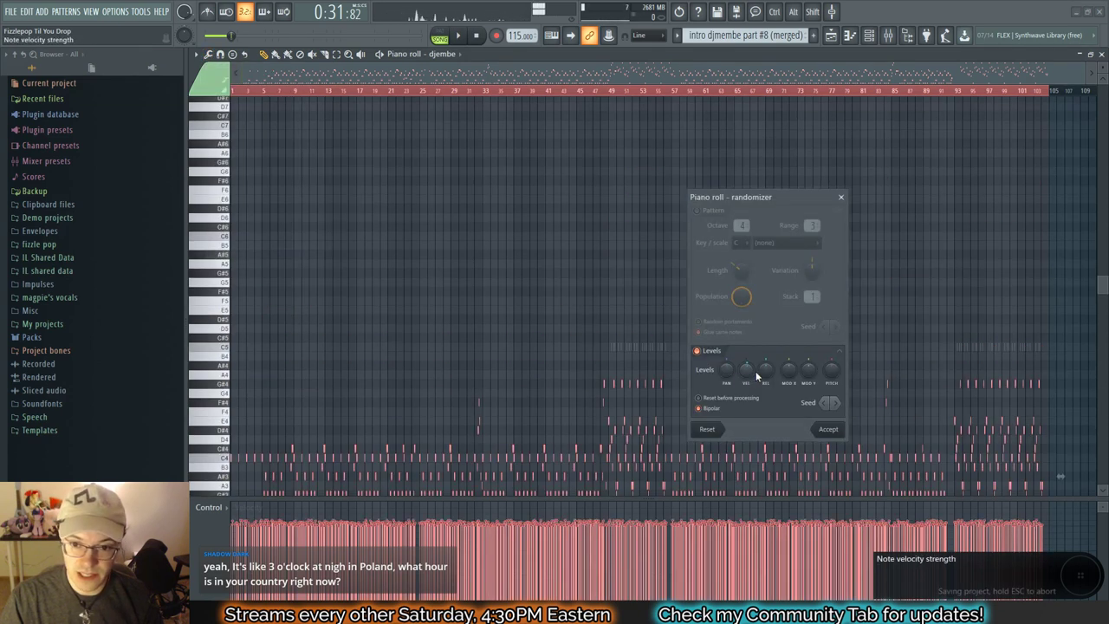
pyautogui.moveTo(746, 370)
pyautogui.mouseDown()
pyautogui.moveTo(746, 392)
pyautogui.moveTo(750, 355)
pyautogui.mouseUp()
pyautogui.click(701, 409)
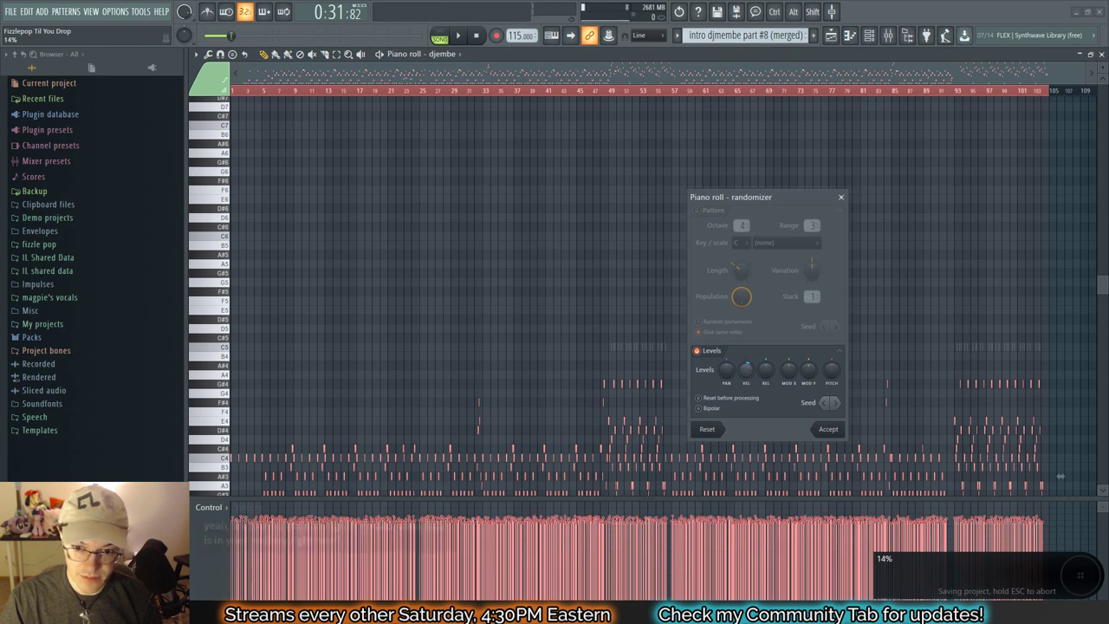
pyautogui.click(829, 430)
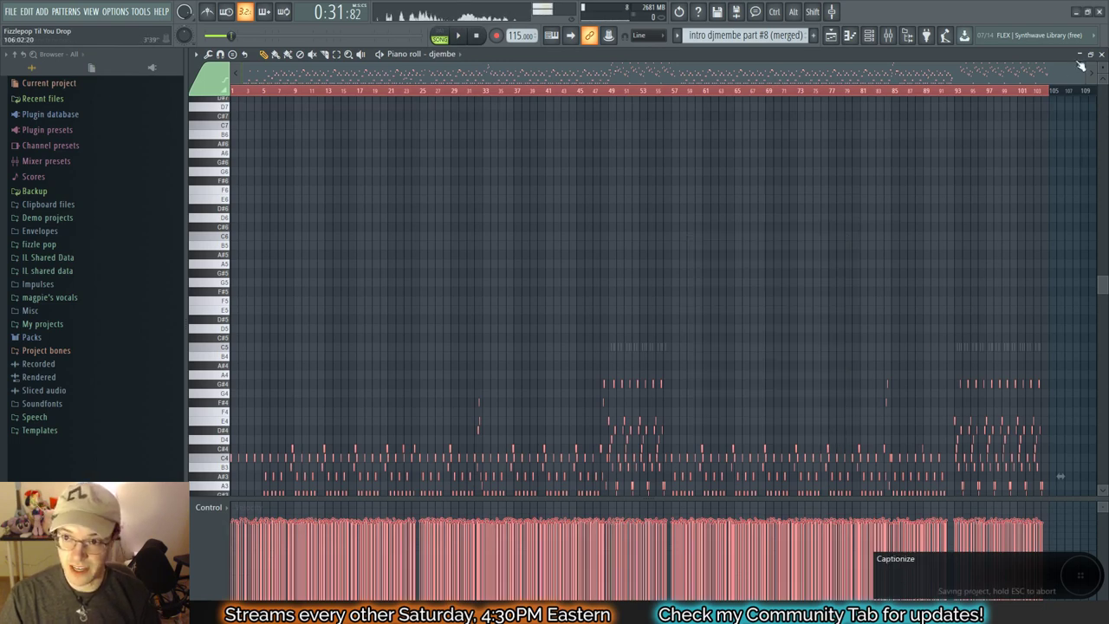
# Step: Examine the randomized djembe velocities up close and play the part from its beginning and from bar 5
pyautogui.moveTo(1083, 74); pyautogui.dragTo(303, 172)
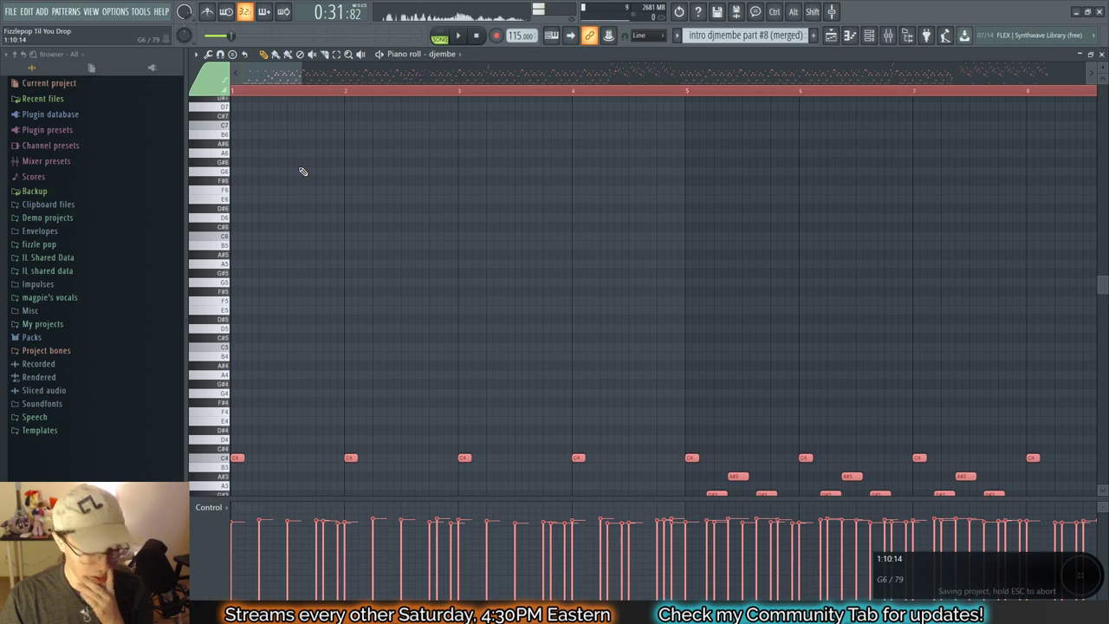
pyautogui.moveTo(299, 78); pyautogui.dragTo(294, 102)
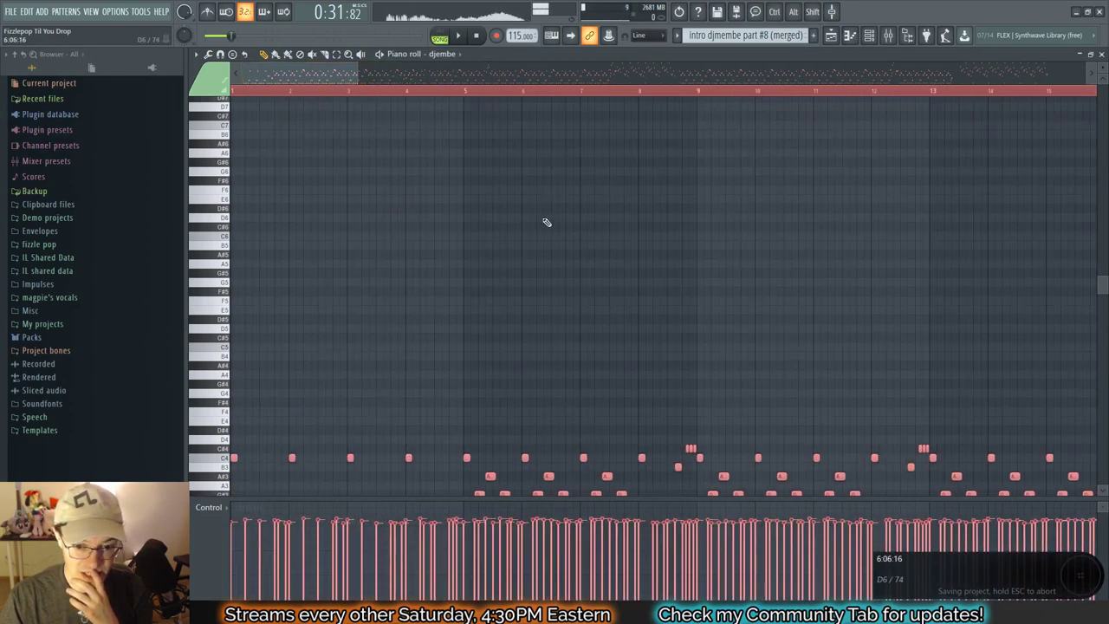
pyautogui.scroll(-4, 546, 223)
pyautogui.scroll(-3, 546, 222)
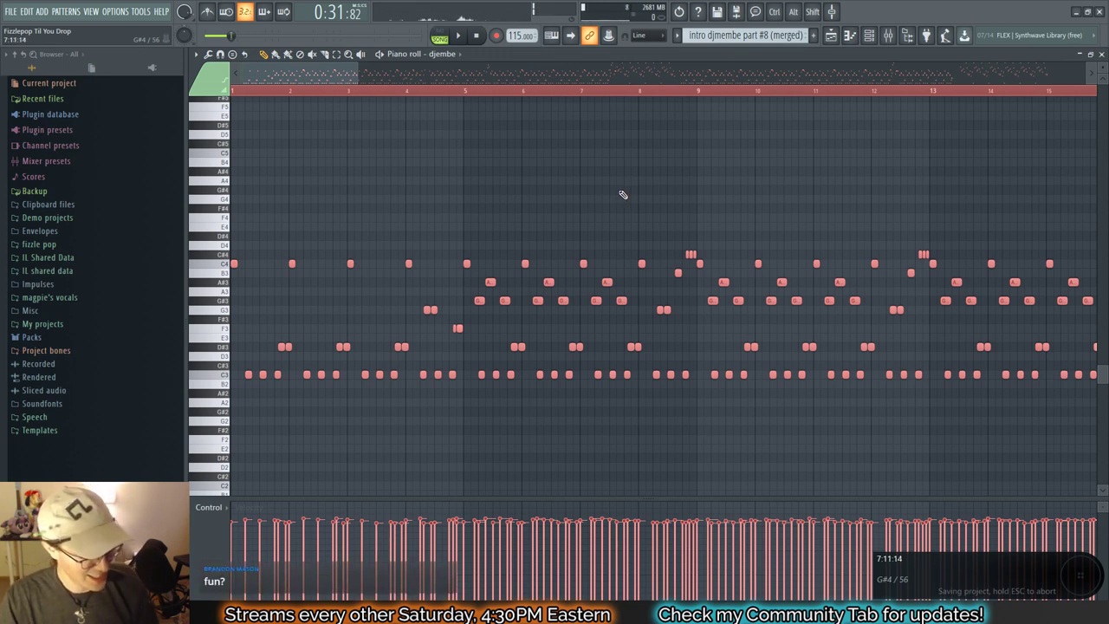
pyautogui.press('space')
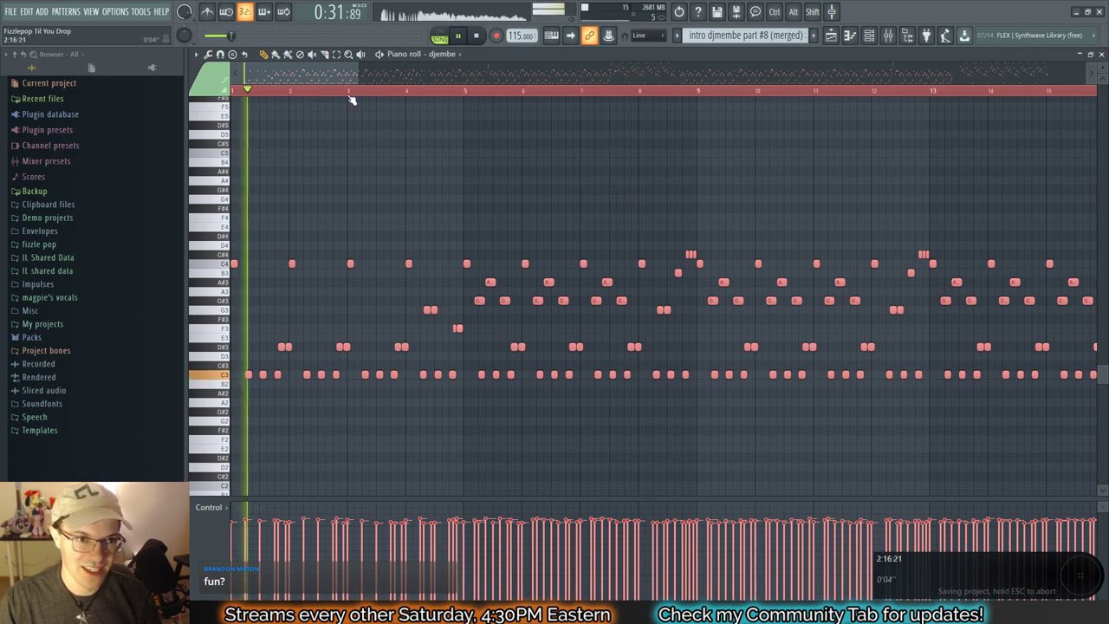
pyautogui.scroll(2, 349, 93)
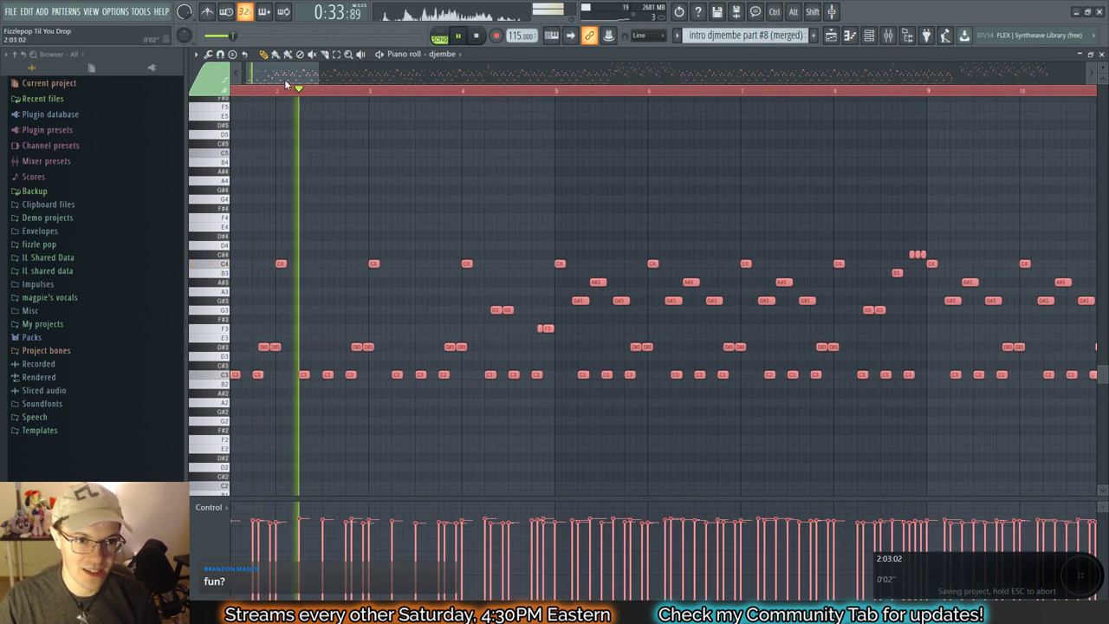
pyautogui.moveTo(287, 79); pyautogui.dragTo(304, 79)
pyautogui.click(364, 92)
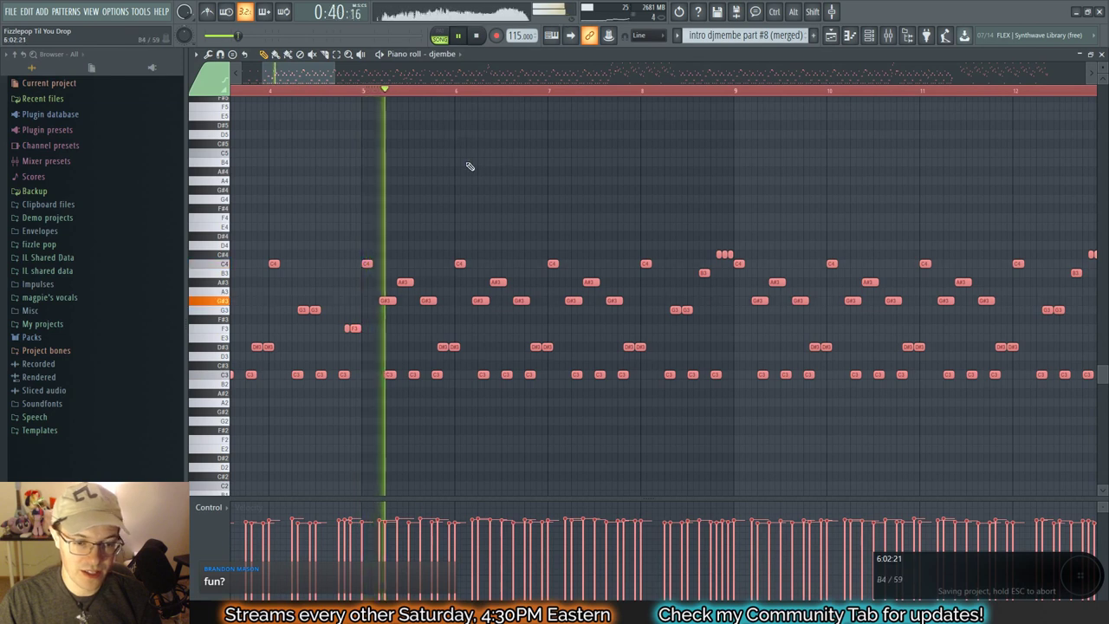
# Step: Play the djembe notes in bars 5 to 9 and examine them up close
pyautogui.scroll(2, 656, 194)
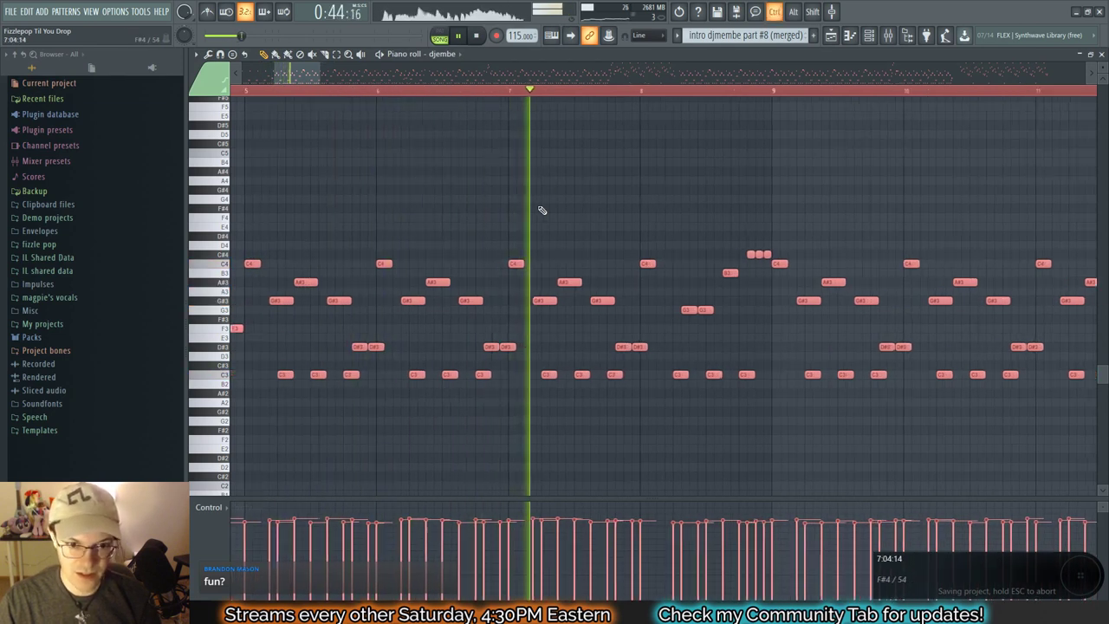
pyautogui.scroll(2, 540, 208)
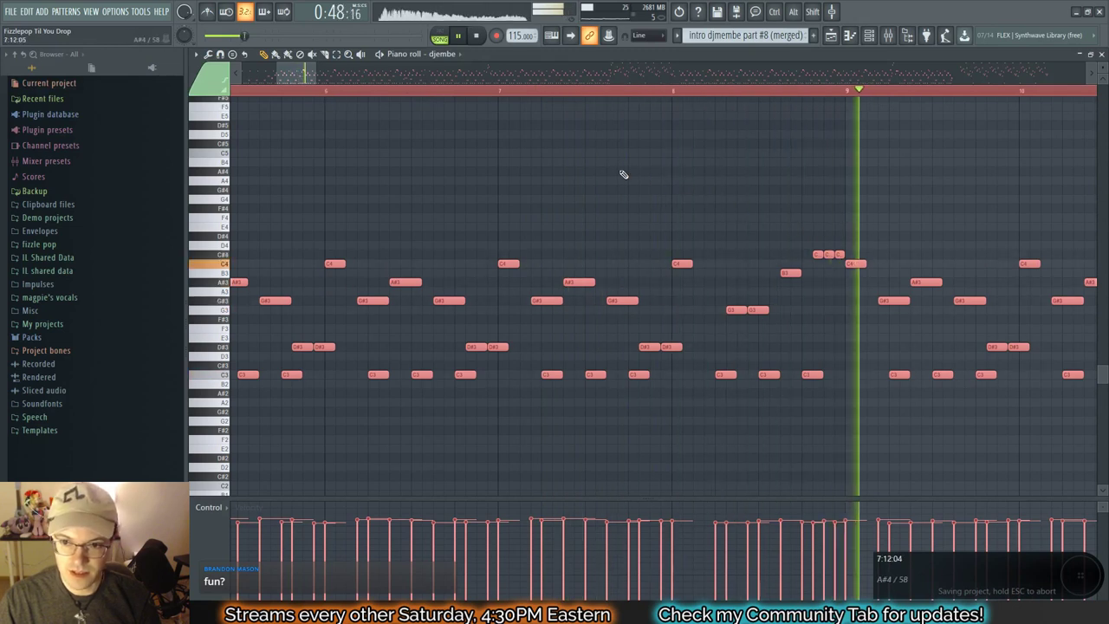
pyautogui.press('space')
pyautogui.moveTo(307, 78)
pyautogui.mouseDown()
pyautogui.moveTo(326, 80)
pyautogui.moveTo(298, 78)
pyautogui.mouseUp()
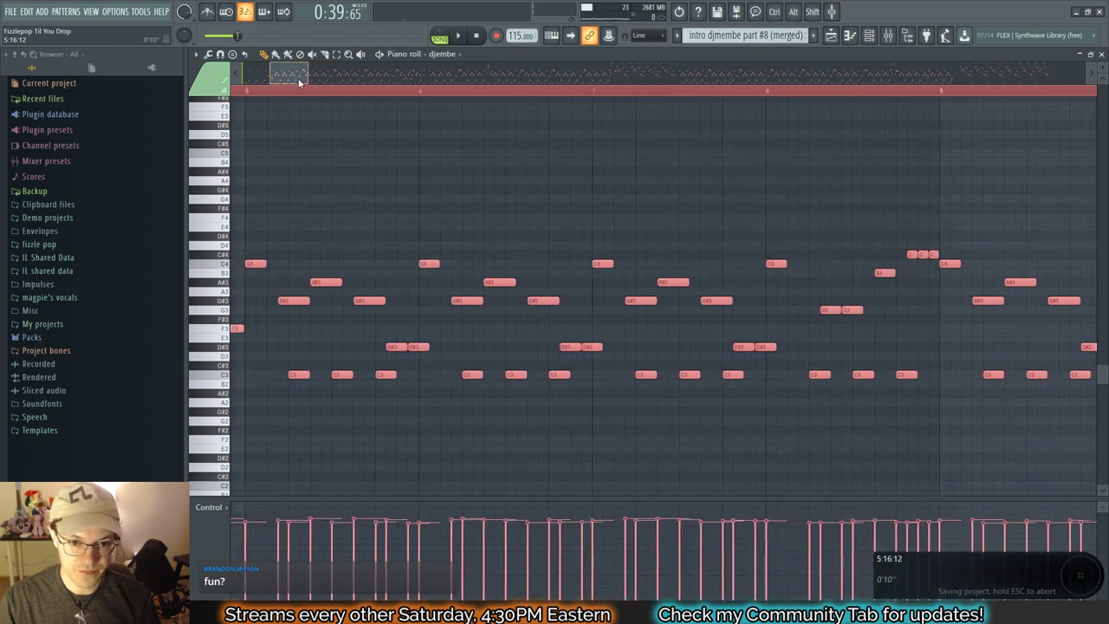
pyautogui.press('space')
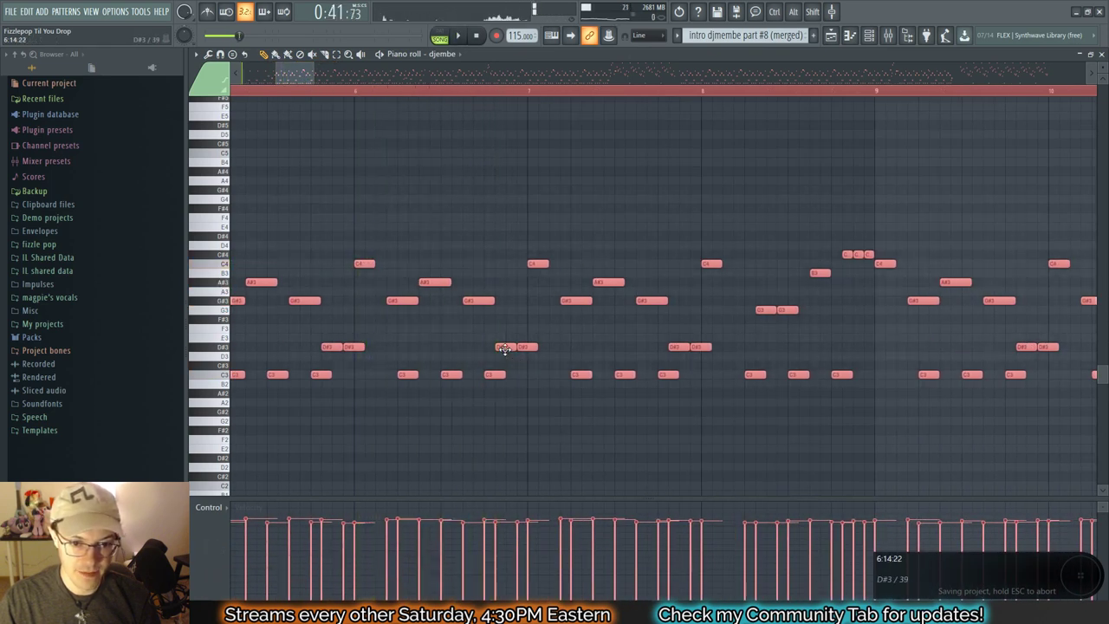
# Step: Deselect all djembe notes and raise only the first of the paired D#3 notes just before bar 7 to E3
pyautogui.moveTo(504, 349); pyautogui.dragTo(506, 337)
pyautogui.hotkey('ctrl', 'z')
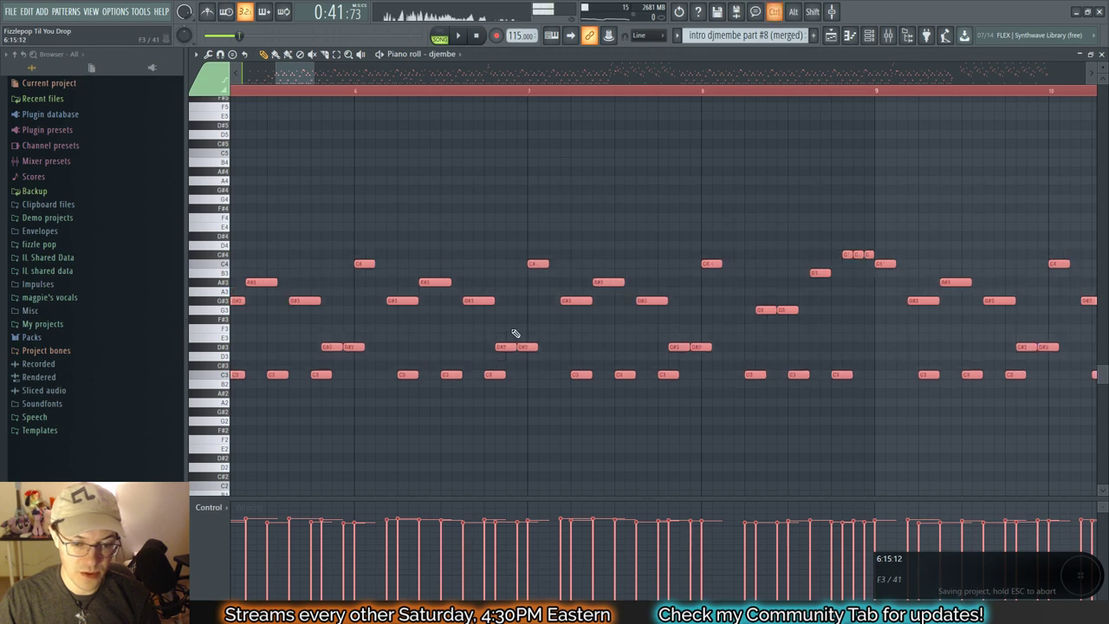
pyautogui.hotkey('ctrl', 'd')
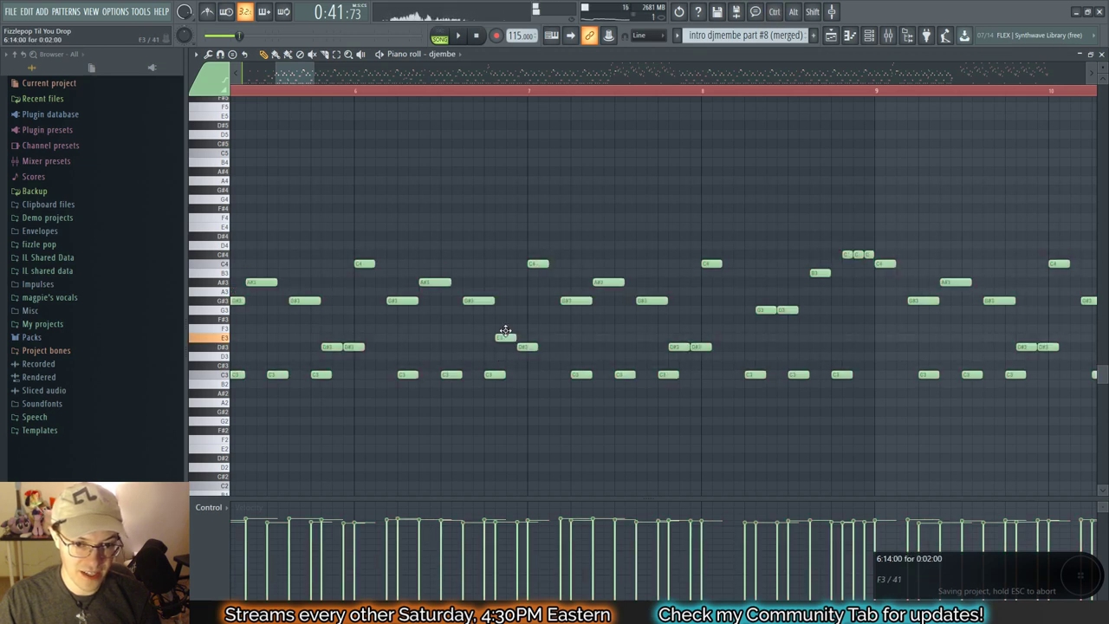
pyautogui.press('space')
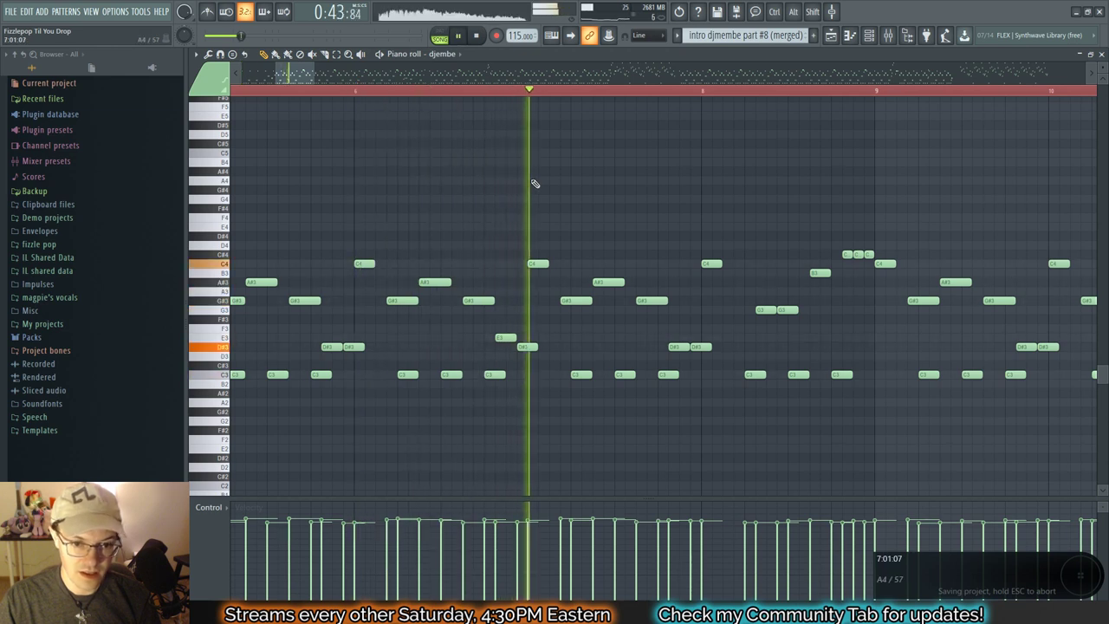
# Step: Raise the second of the paired D#3 notes just before bar 8 to E3 and replay the passage
pyautogui.click(310, 75)
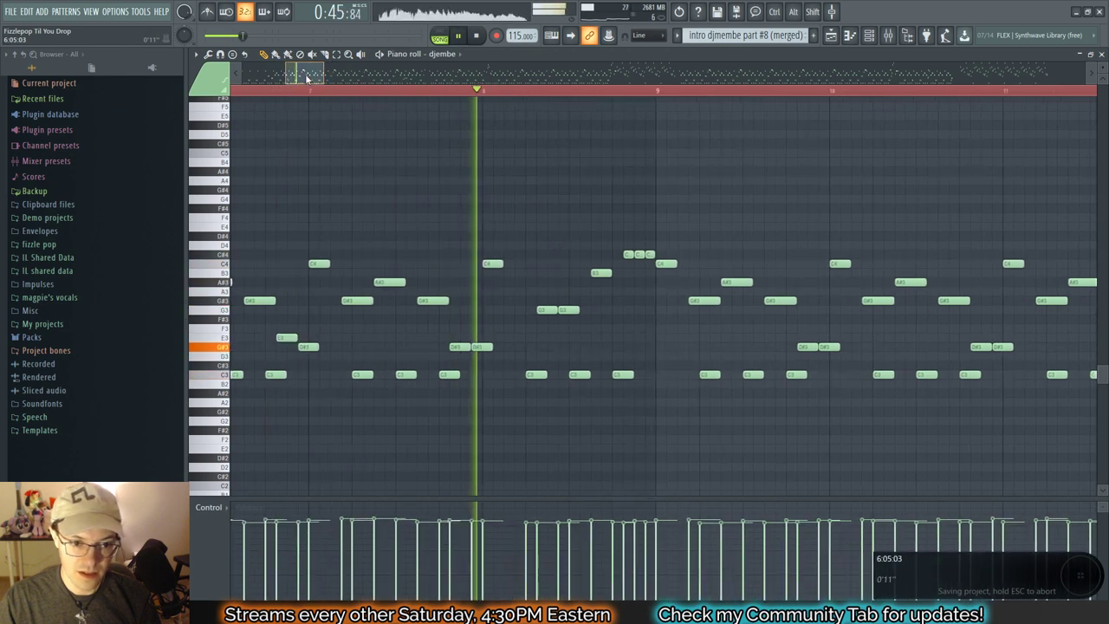
pyautogui.press('space')
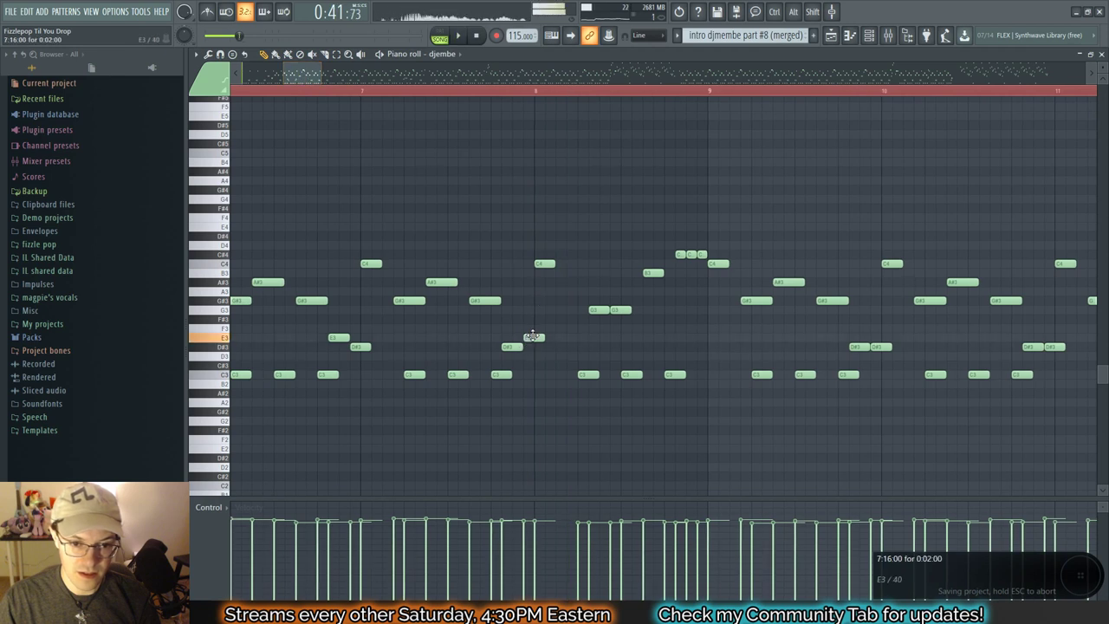
pyautogui.moveTo(314, 79); pyautogui.dragTo(337, 81)
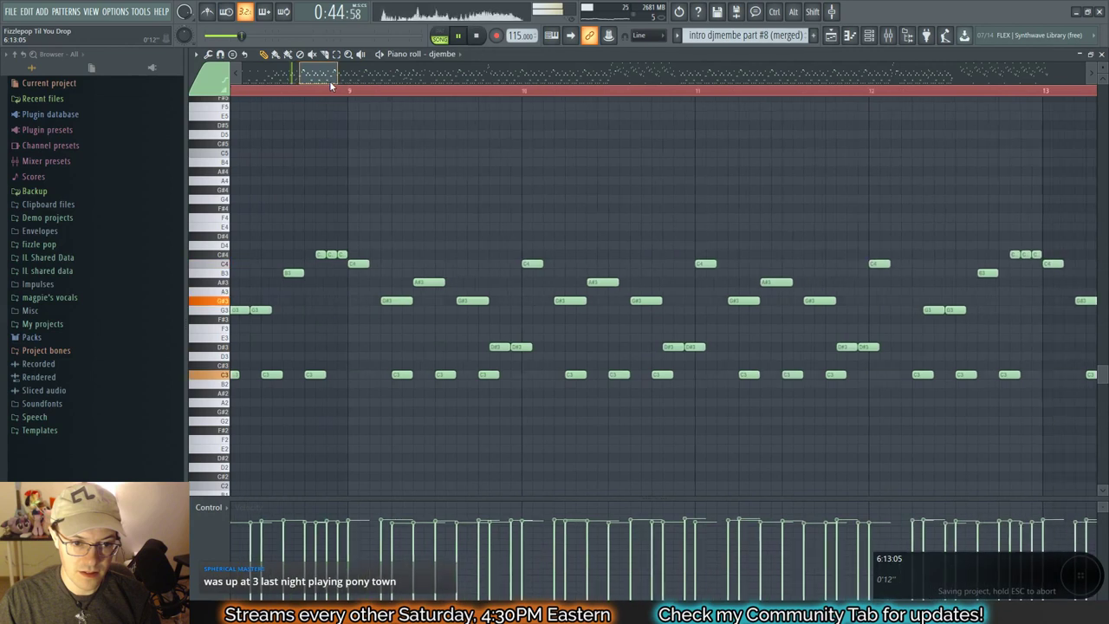
# Step: Play from bar 9, raising the first paired D#3 note before bar 11 and the second before bar 12 to E3
pyautogui.click(355, 91)
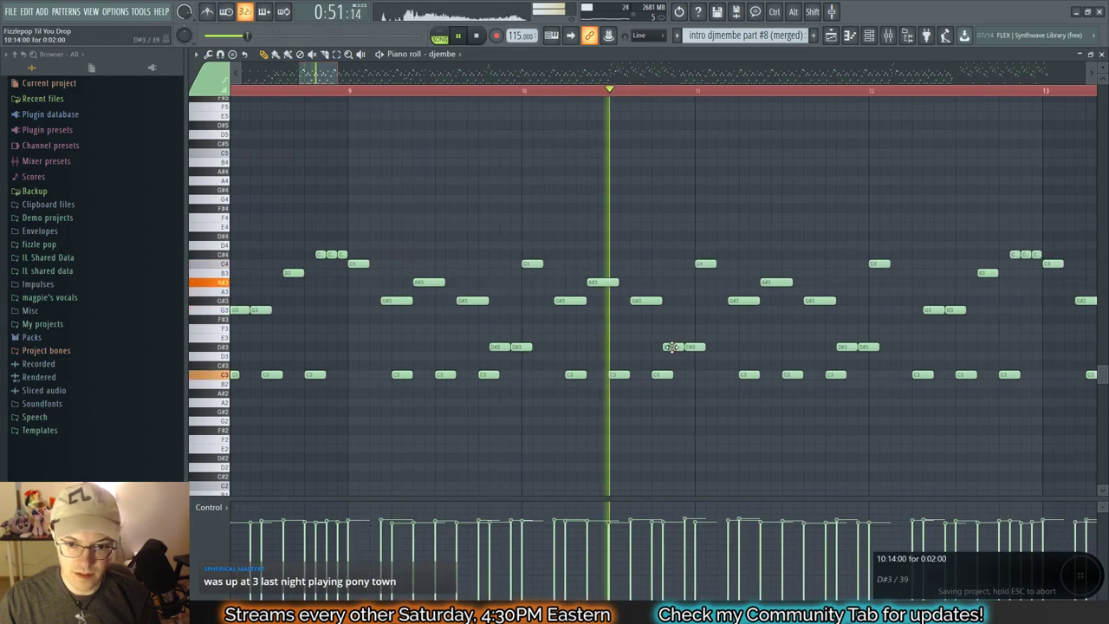
pyautogui.moveTo(680, 346); pyautogui.dragTo(672, 337)
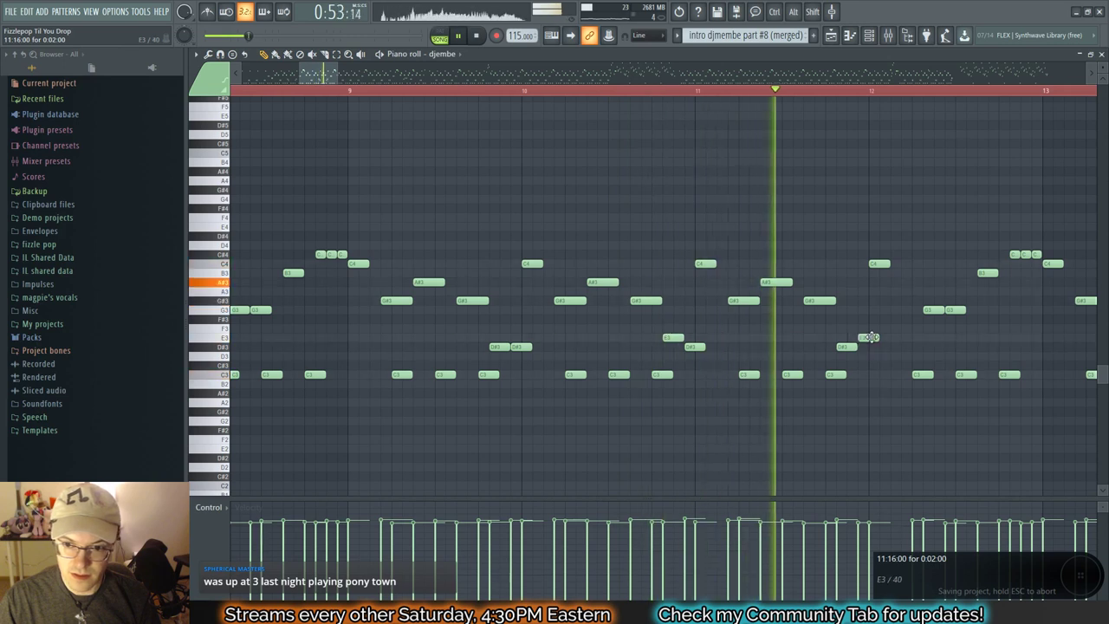
pyautogui.moveTo(327, 73); pyautogui.dragTo(349, 72)
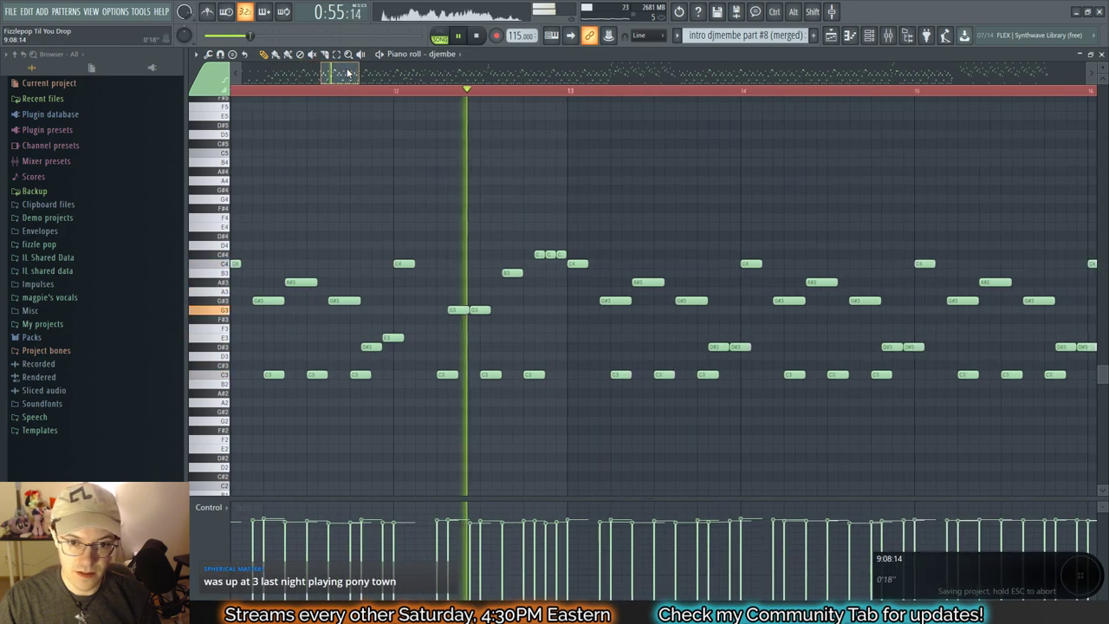
# Step: Replay the djembe fill from the start of bar 12 several times
pyautogui.press('space')
pyautogui.click(397, 91)
pyautogui.press('space')
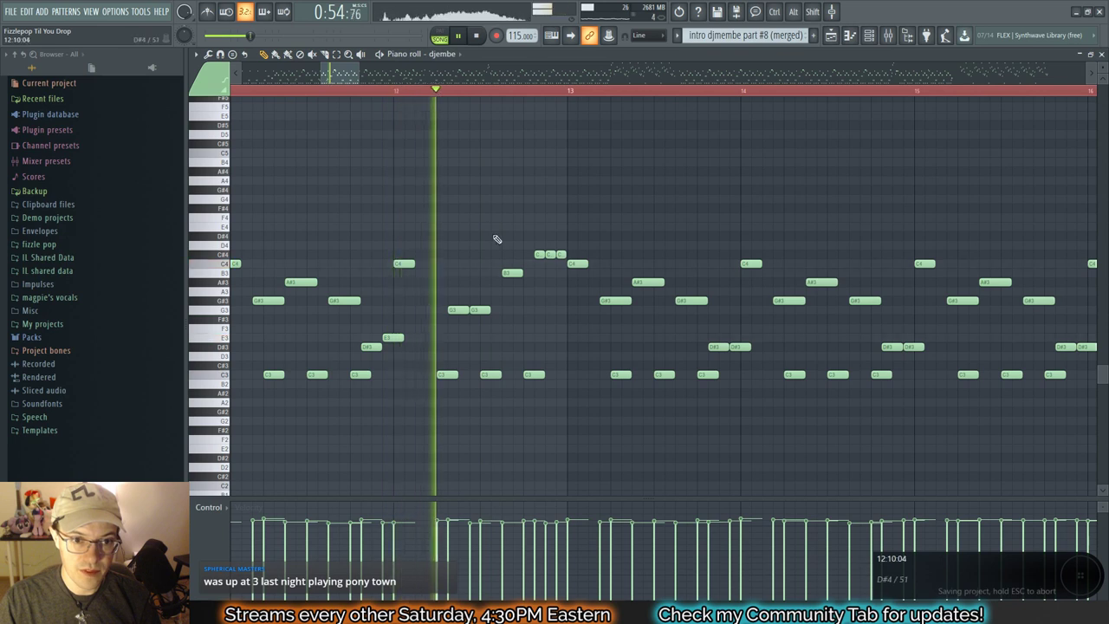
pyautogui.press('space')
pyautogui.press('space')
pyautogui.press('space')
pyautogui.press('space')
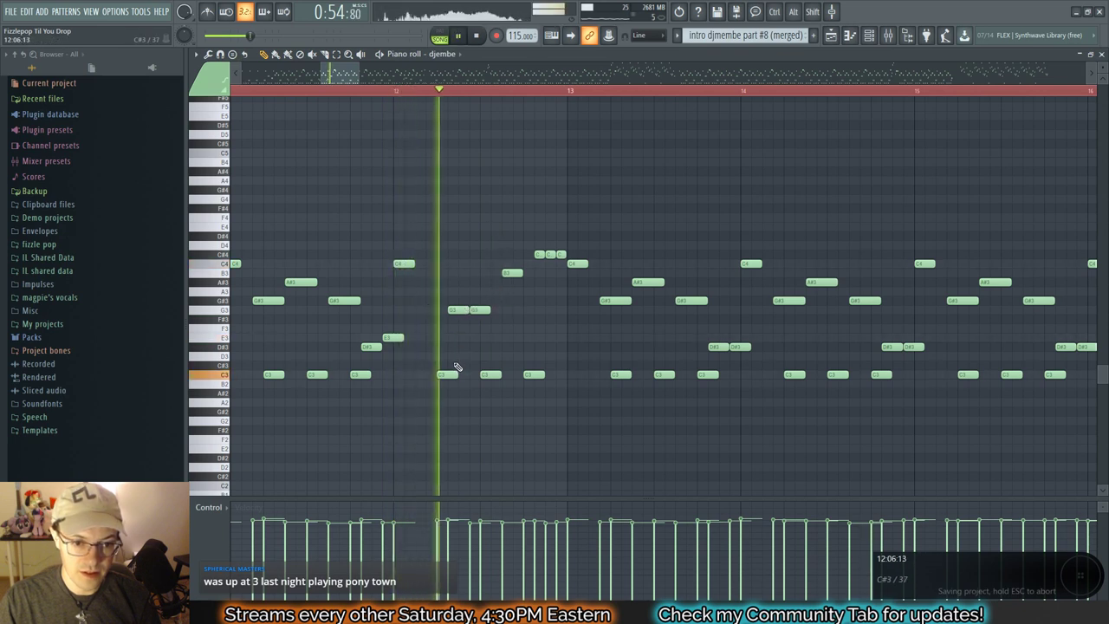
# Step: Raise the two G3 notes in the bar 12 fill to C#4 and D4 and play the fill
pyautogui.press('space')
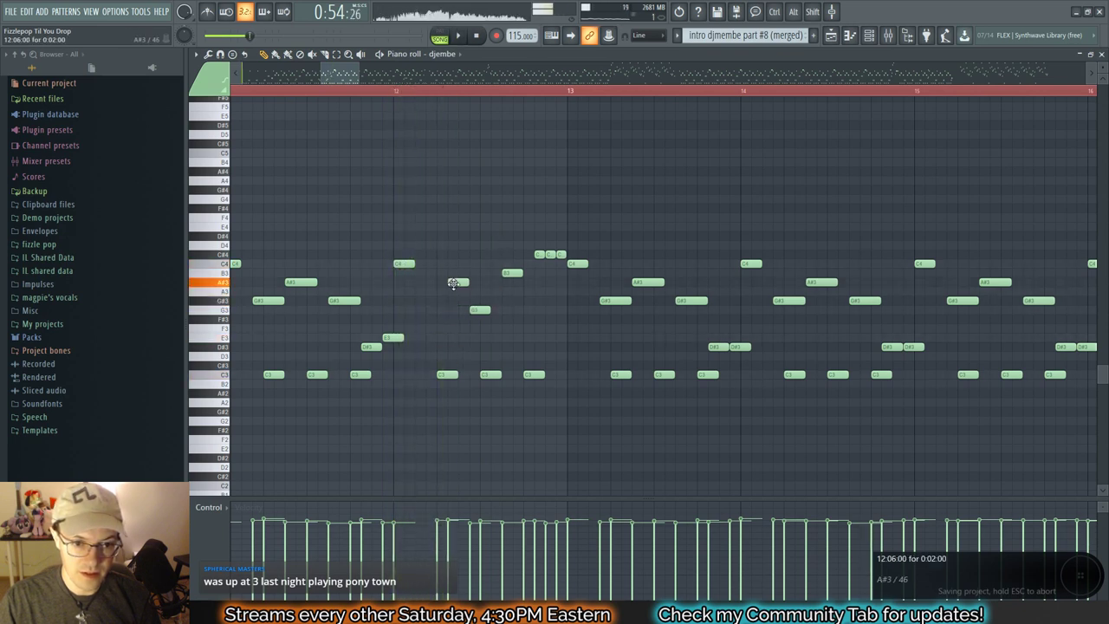
pyautogui.press('space')
pyautogui.press('space')
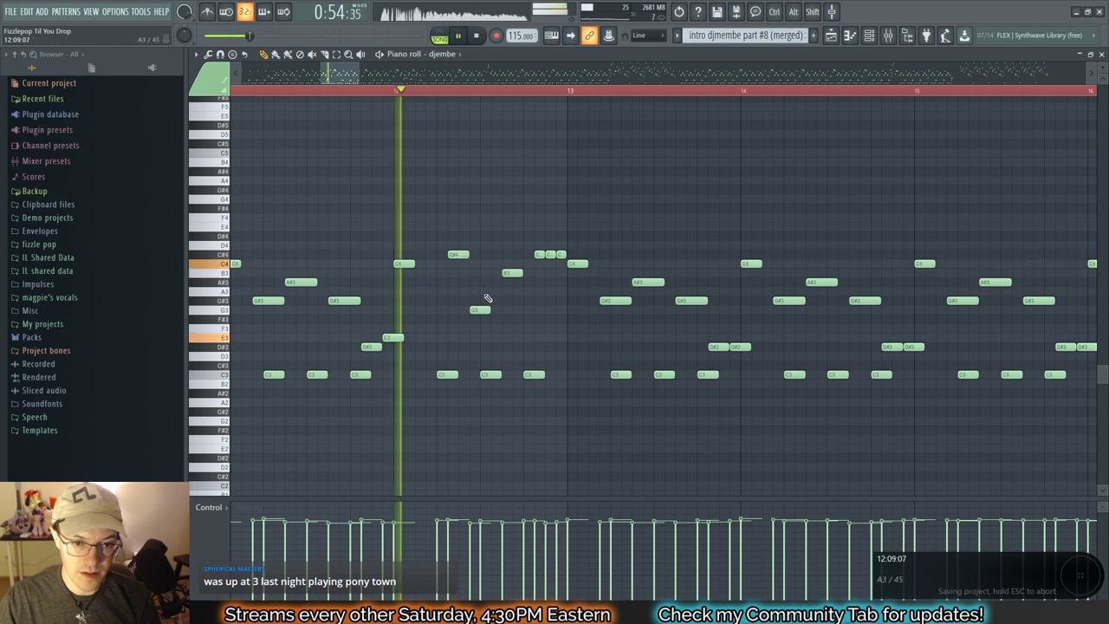
pyautogui.click(479, 254)
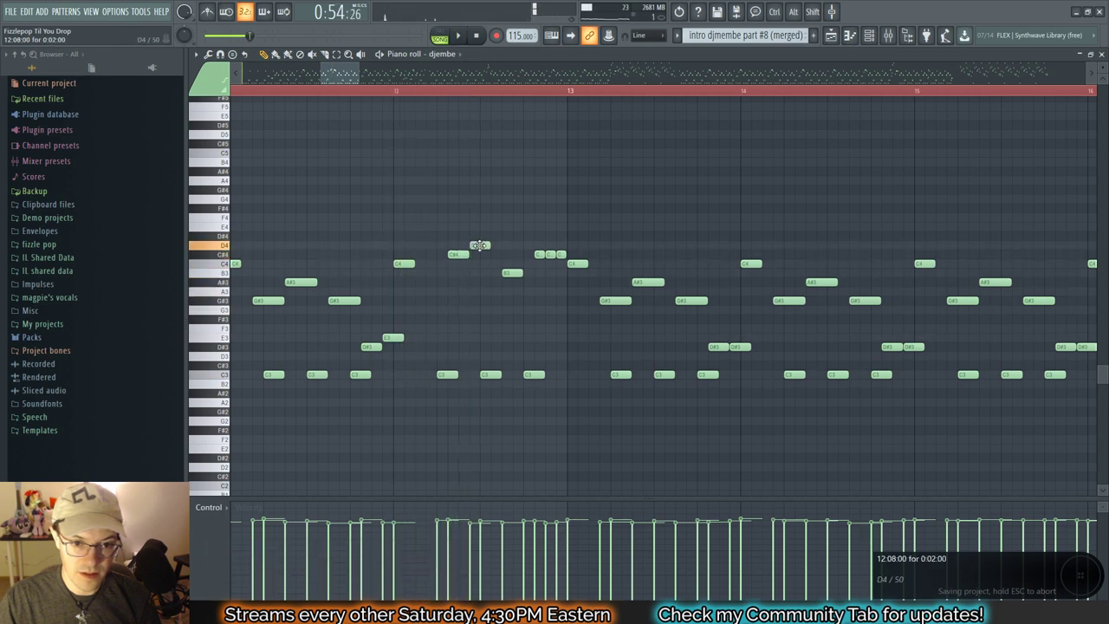
pyautogui.press('space')
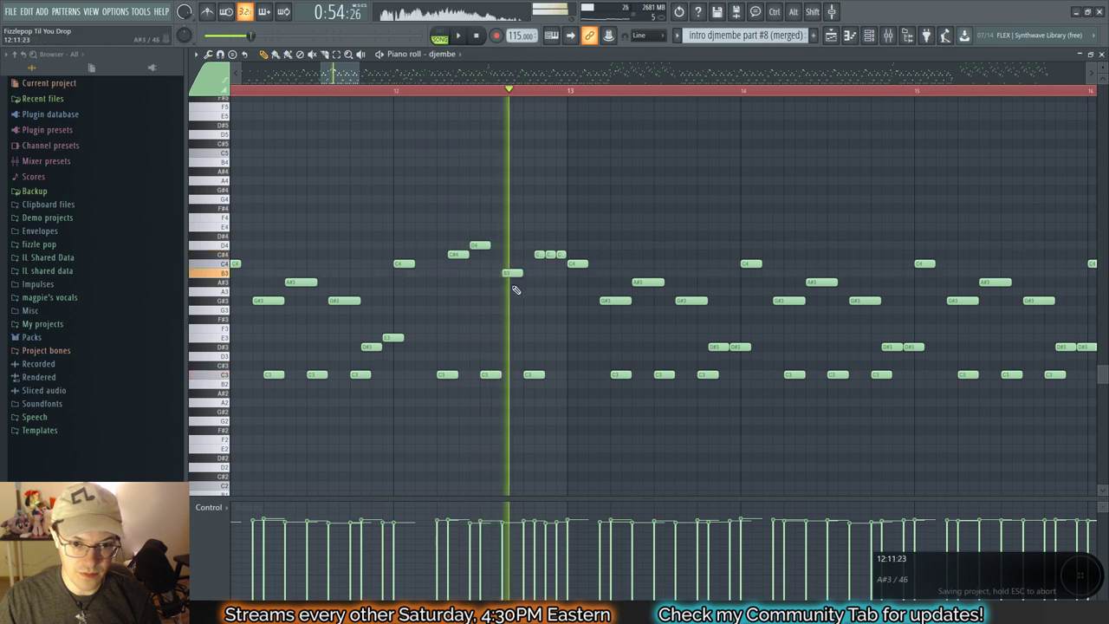
# Step: Turn the first two fill notes in bar 12 into a rising run of three one-step notes, C#4, D4 and D#4, and play it
pyautogui.press('space')
pyautogui.press('space')
pyautogui.press('space')
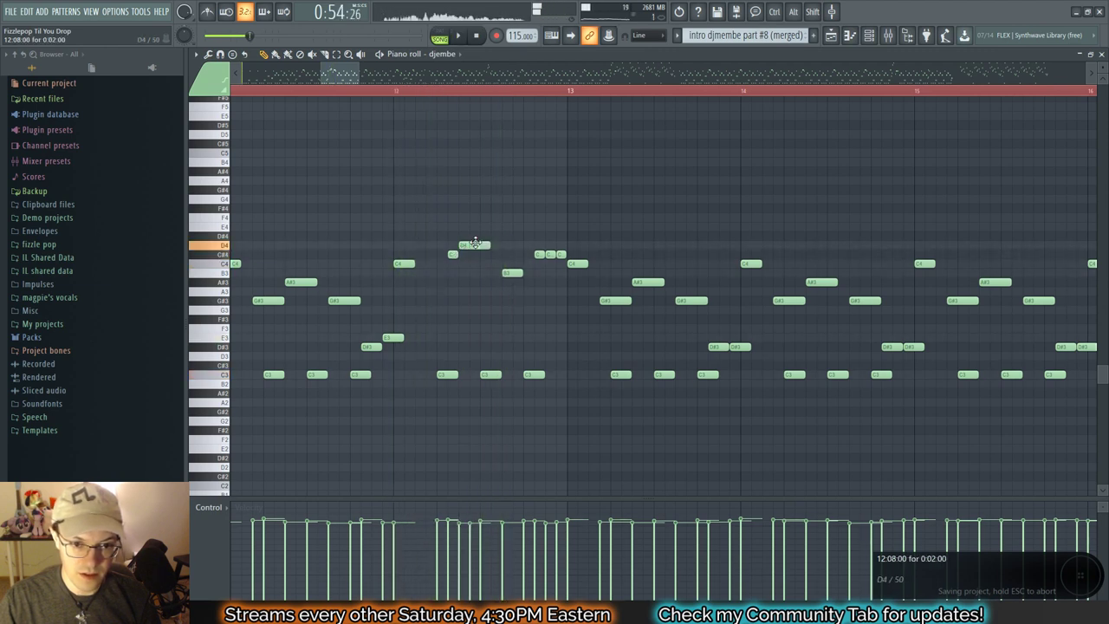
pyautogui.press('space')
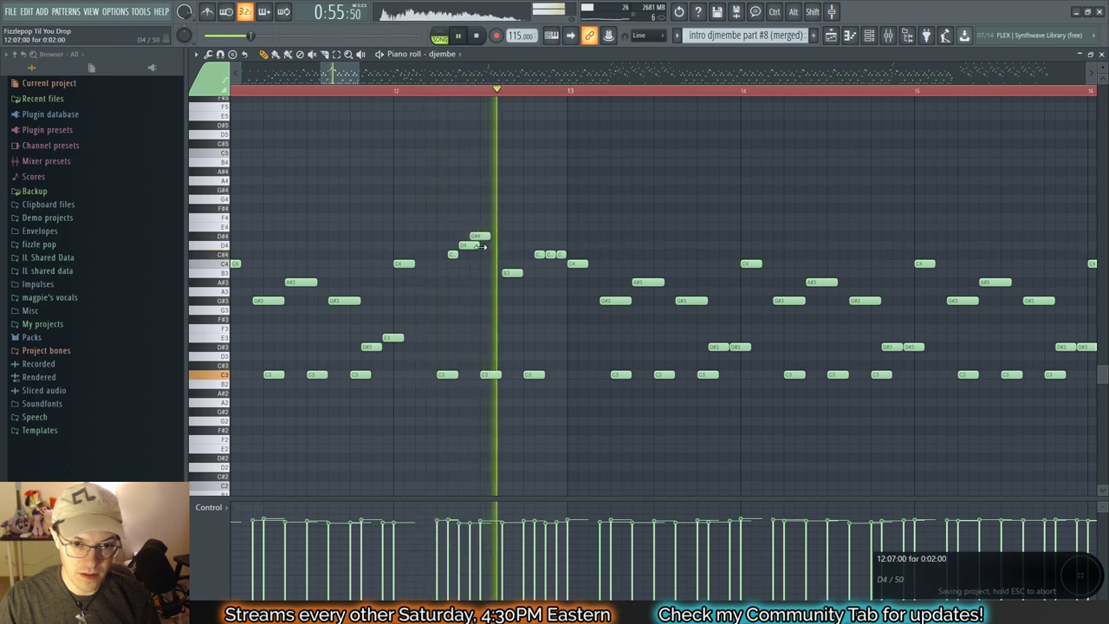
pyautogui.press('space')
pyautogui.moveTo(478, 245)
pyautogui.mouseDown()
pyautogui.moveTo(469, 247)
pyautogui.moveTo(480, 238)
pyautogui.mouseUp()
pyautogui.press('space')
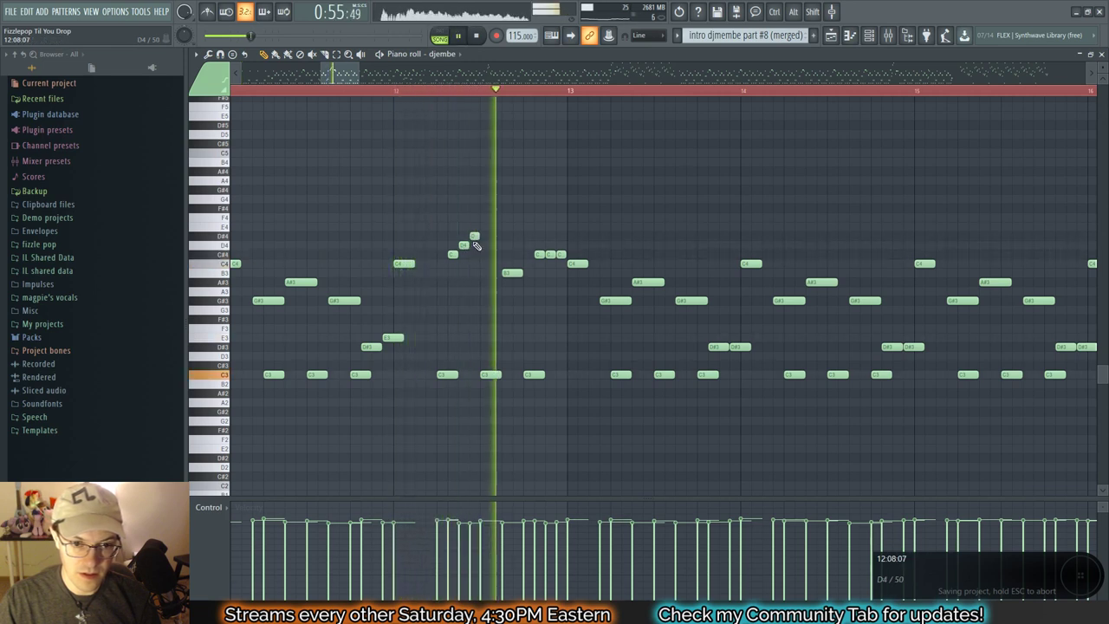
pyautogui.press('space')
pyautogui.press('space')
# Step: Raise the second and third of the three short C#4 notes at the end of bar 12 to E4 and F4
pyautogui.scroll(2, 471, 287)
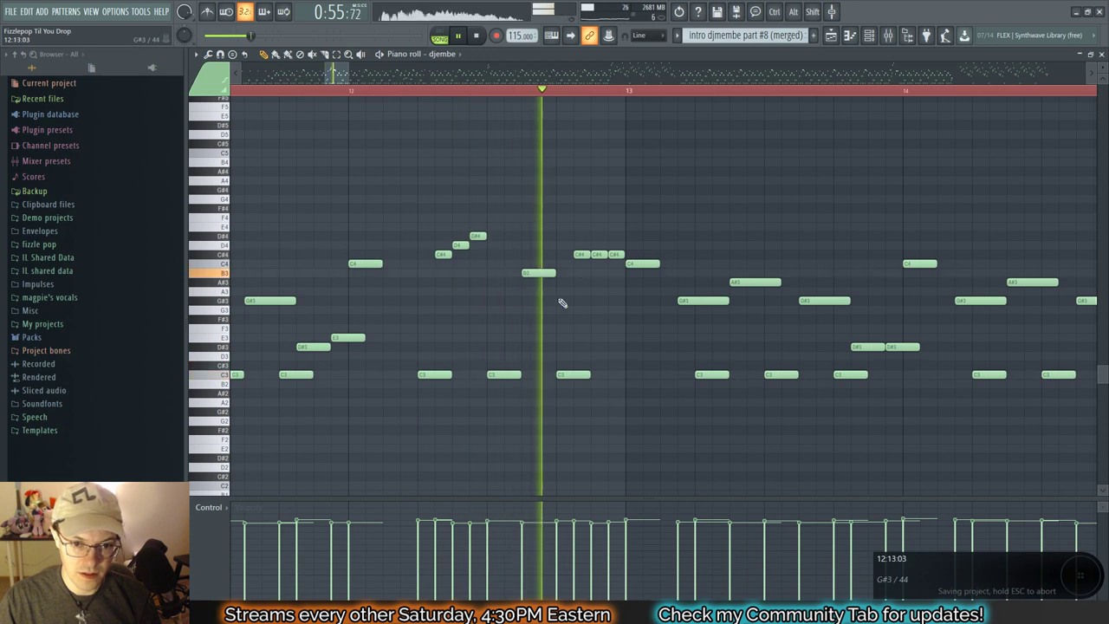
pyautogui.click(350, 91)
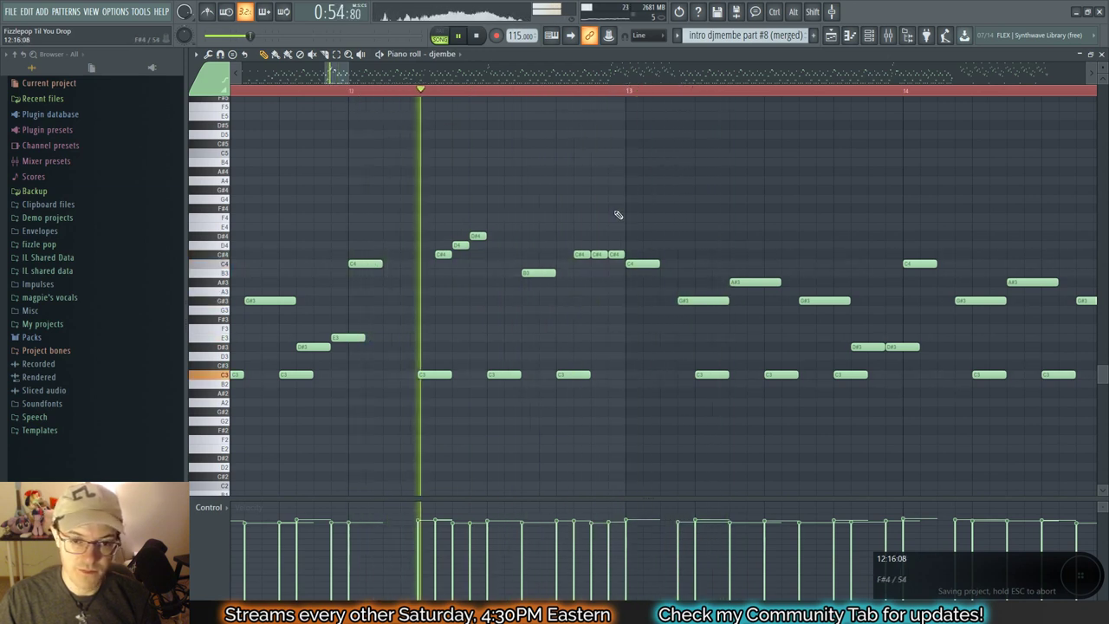
pyautogui.press('space')
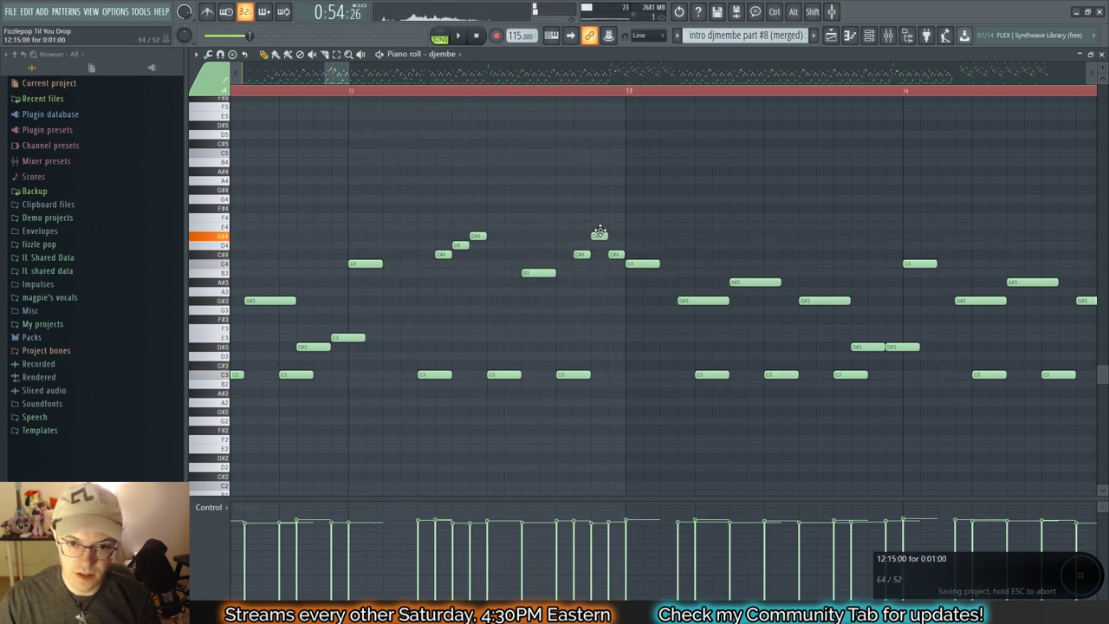
pyautogui.moveTo(616, 253); pyautogui.dragTo(615, 216)
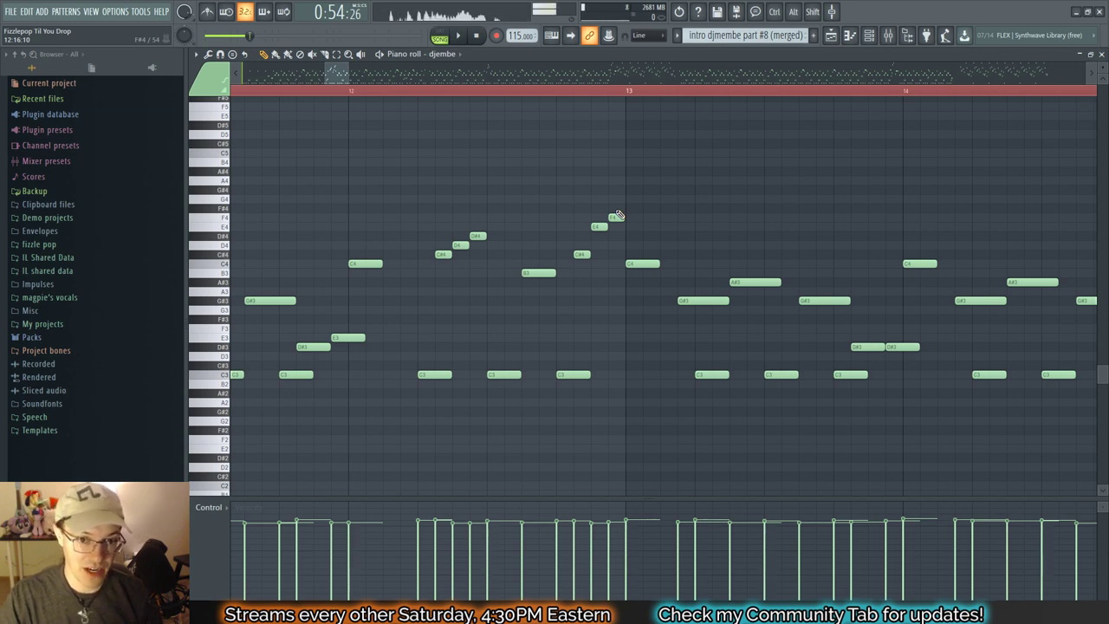
# Step: Save the project and play the reworked bar 12 fill on into the following bars
pyautogui.hotkey('ctrl', 's')
pyautogui.click(490, 90)
pyautogui.press('space')
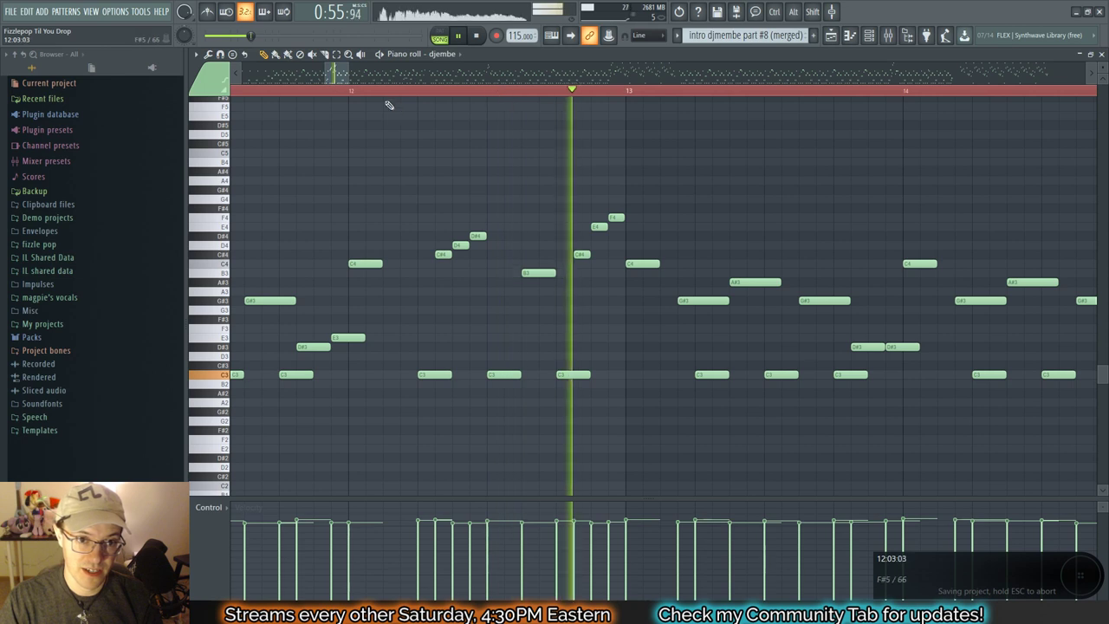
pyautogui.moveTo(338, 74); pyautogui.dragTo(350, 72)
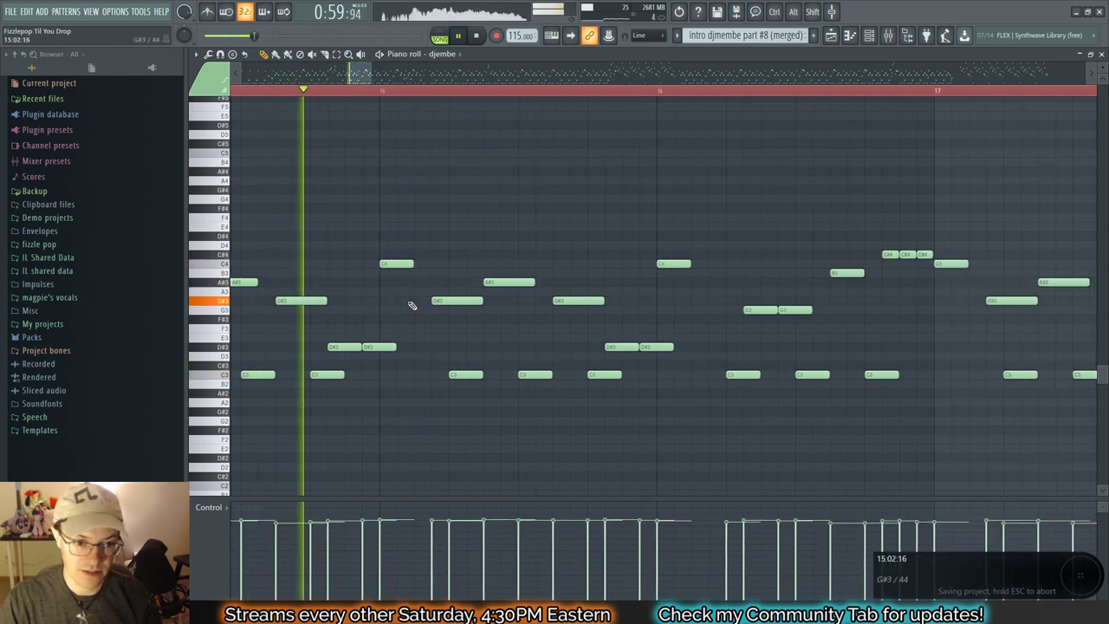
# Step: Raise the first paired D#3 note before bar 15 and the second before bar 16 to E3, and play the passage
pyautogui.press('space')
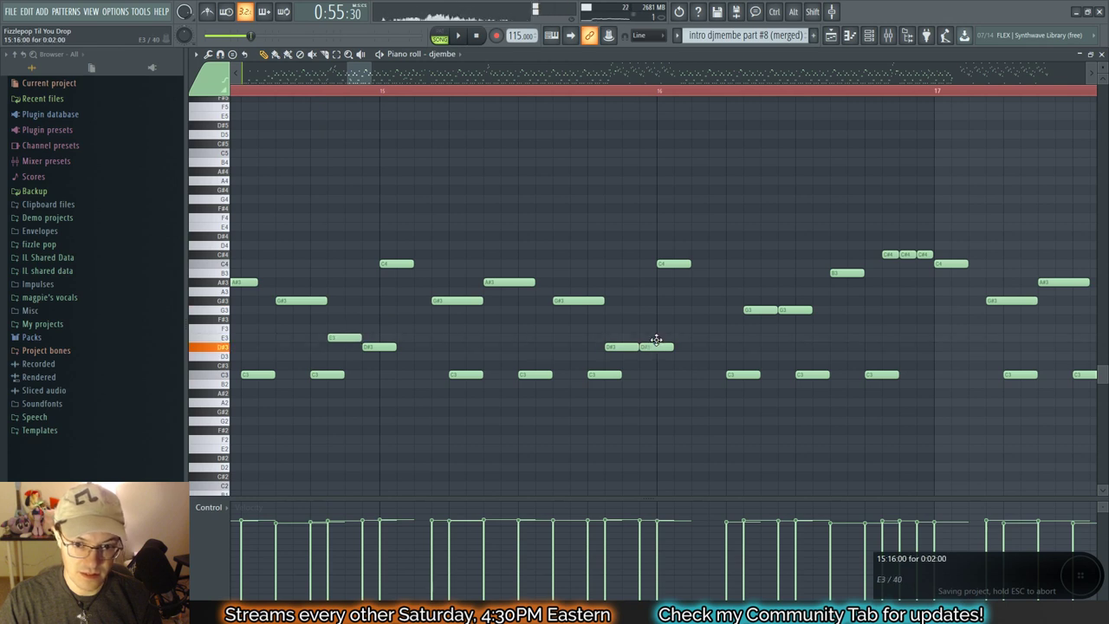
pyautogui.press('space')
pyautogui.moveTo(356, 78)
pyautogui.mouseDown()
pyautogui.moveTo(383, 75)
pyautogui.moveTo(369, 83)
pyautogui.mouseUp()
pyautogui.scroll(-1, 525, 148)
pyautogui.press('space')
pyautogui.press('space')
pyautogui.scroll(1, 514, 201)
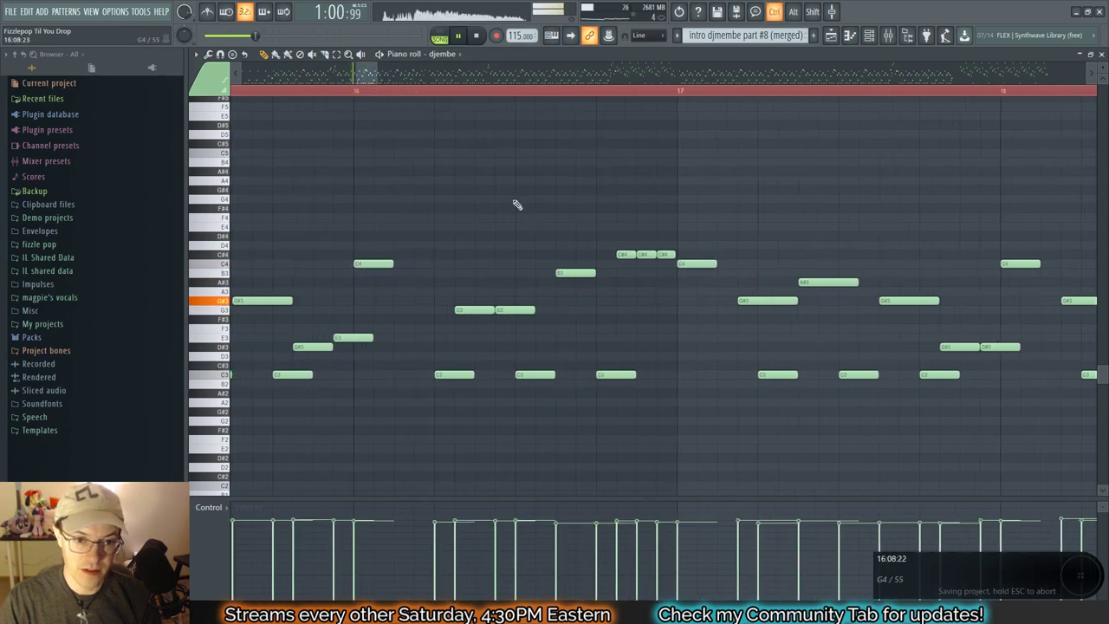
# Step: Replace the first G3 note in bar 16 with two one-step F4 notes and play the fill
pyautogui.press('space')
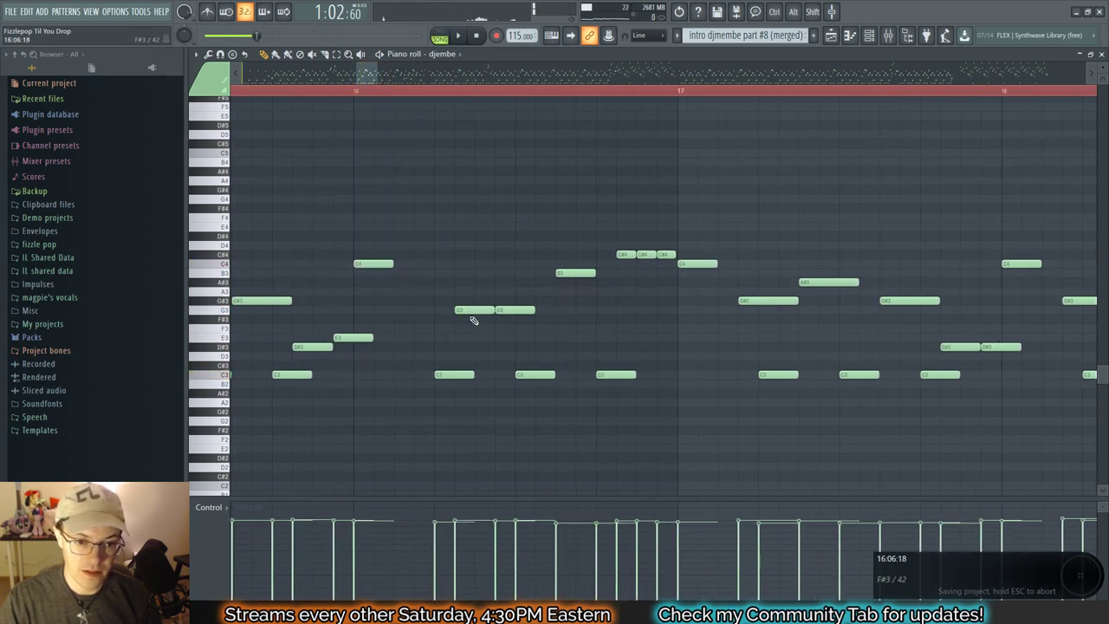
pyautogui.moveTo(471, 300); pyautogui.dragTo(475, 216)
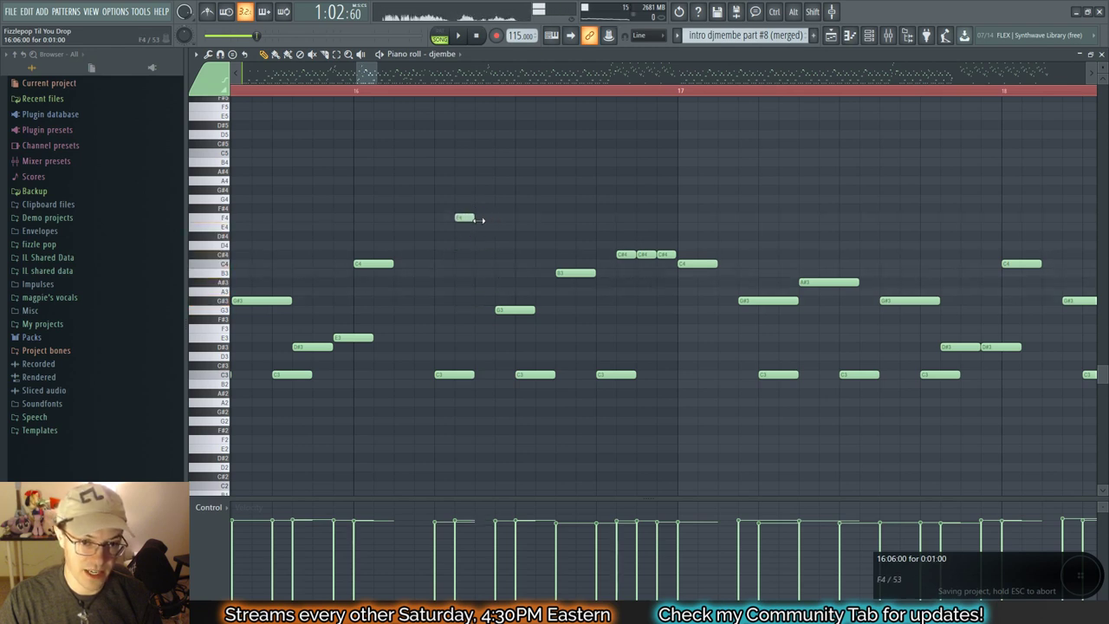
pyautogui.press('space')
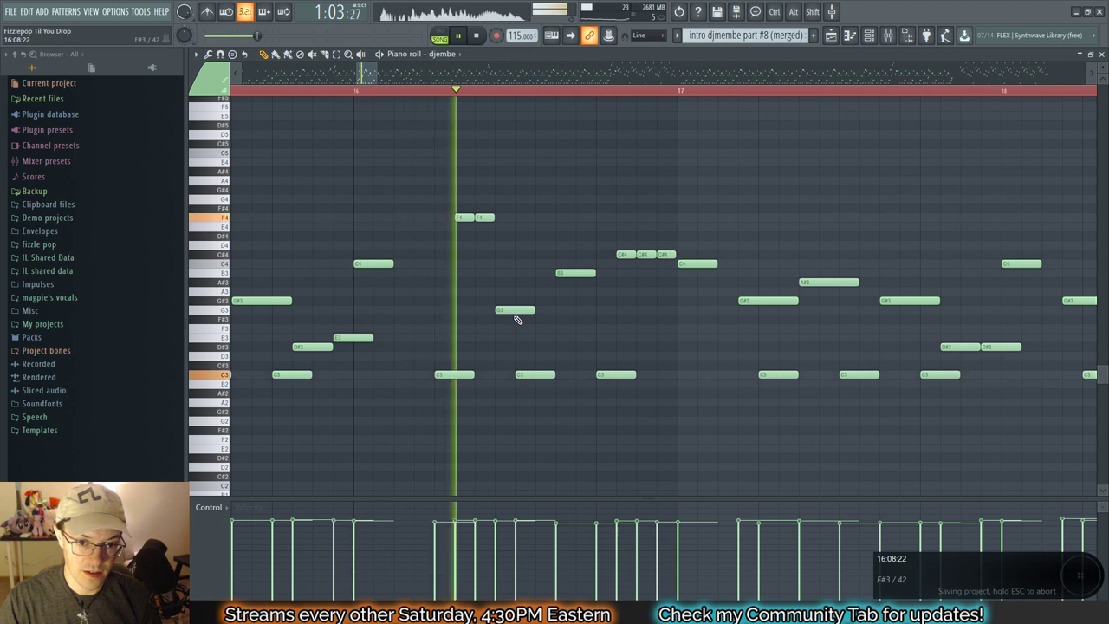
# Step: Raise the middle of the three short C#4 notes at the end of bar 16 to D4 and play on into bar 17
pyautogui.press('space')
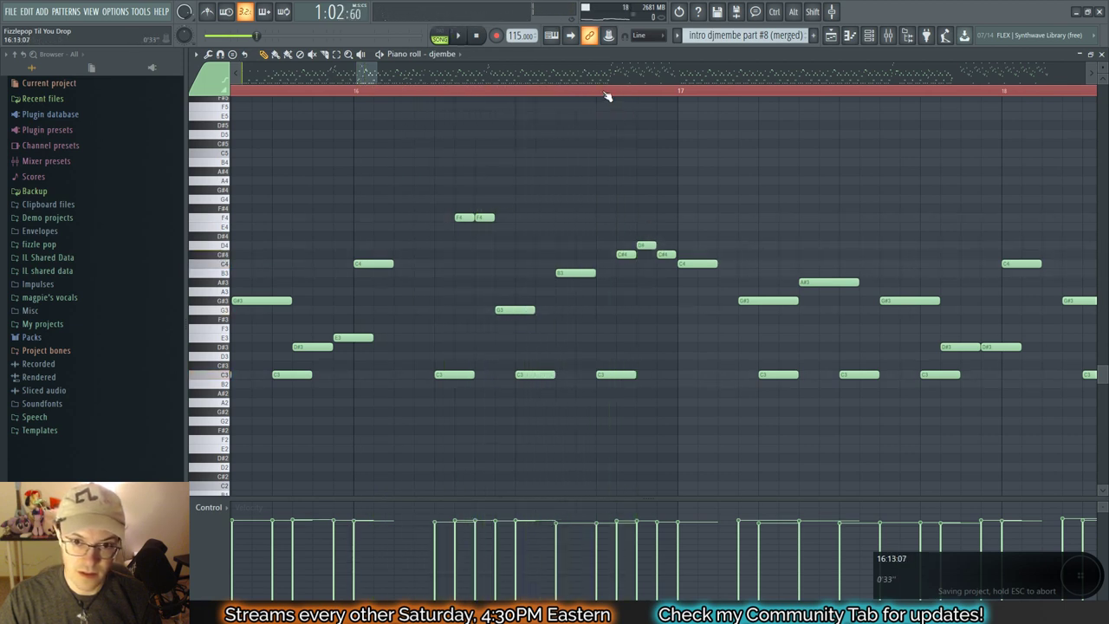
pyautogui.click(606, 93)
pyautogui.press('space')
pyautogui.moveTo(367, 73); pyautogui.dragTo(377, 78)
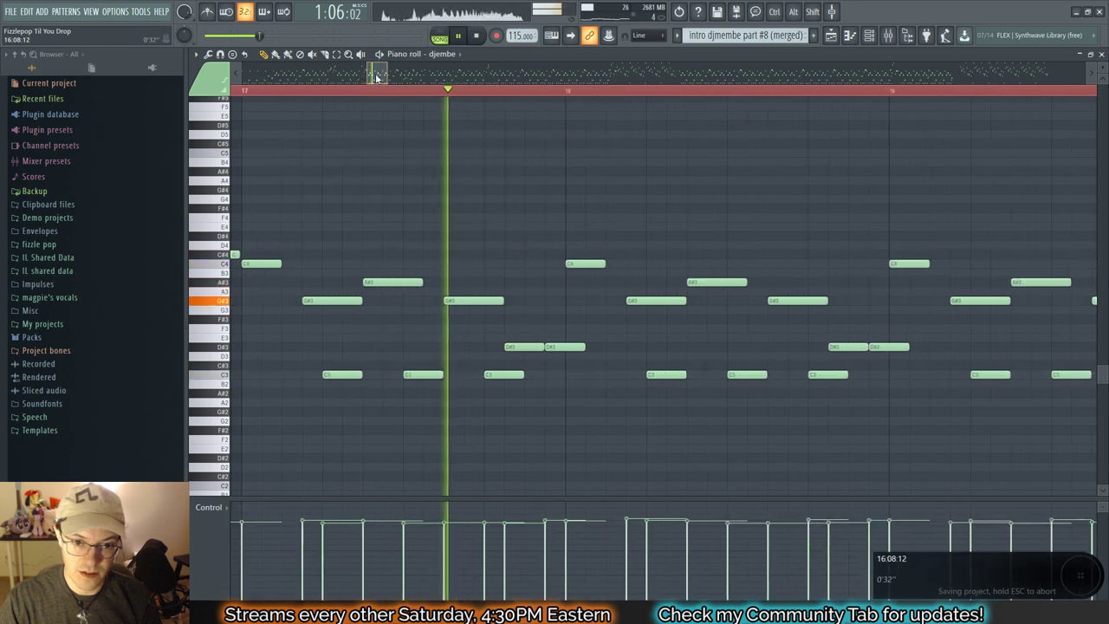
# Step: Raise the first paired D#3 note before bar 19 and the second before bar 20 to E3 while the djembe part plays
pyautogui.moveTo(846, 347); pyautogui.dragTo(847, 337)
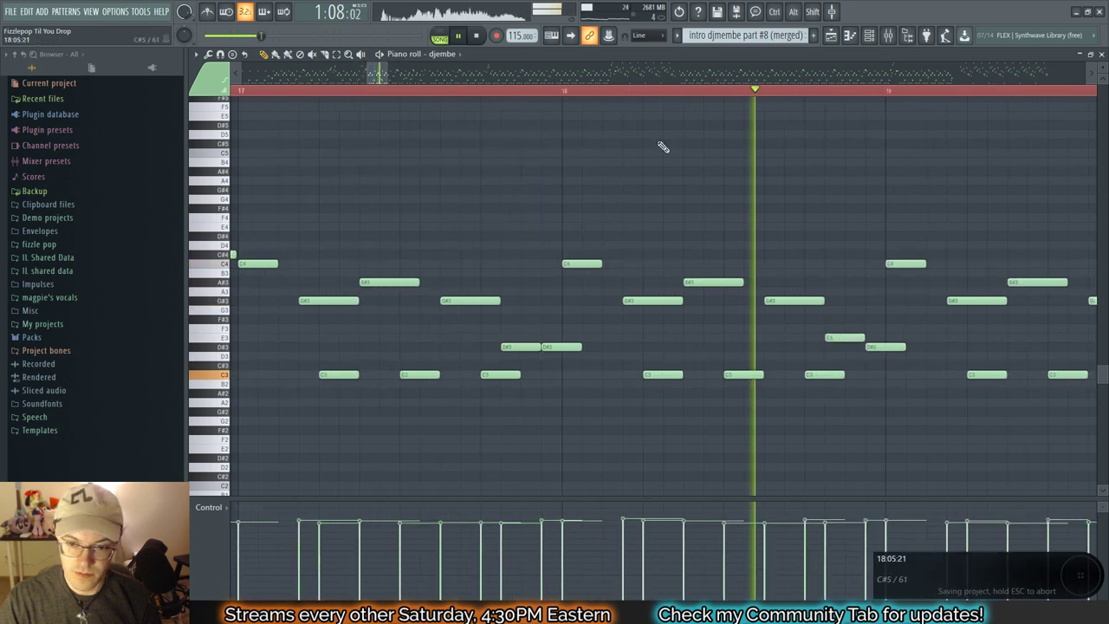
pyautogui.click(399, 77)
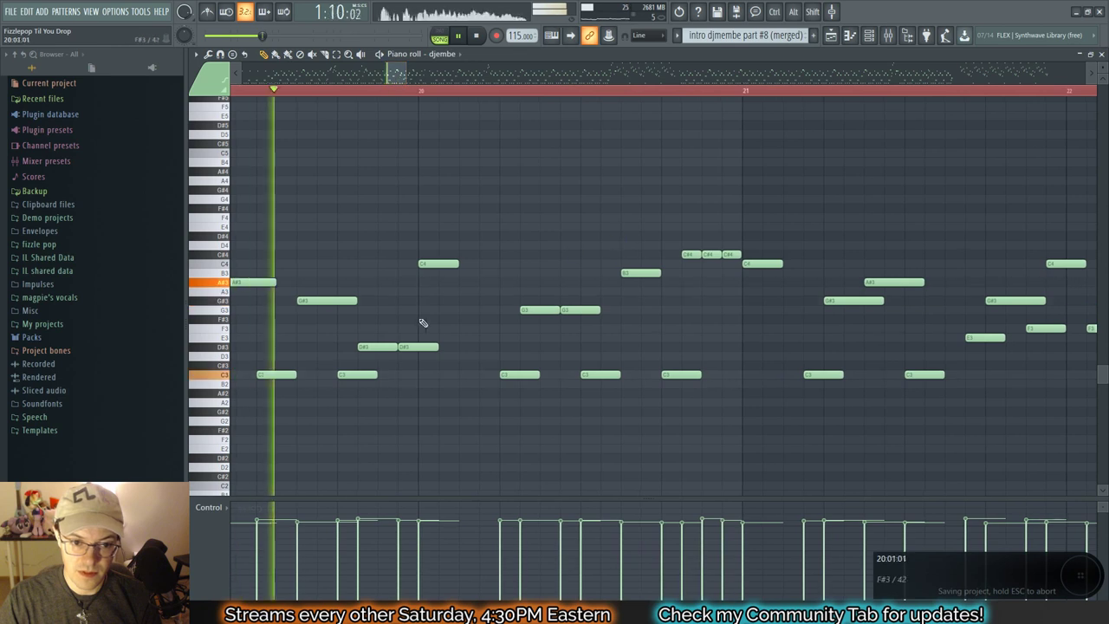
pyautogui.moveTo(419, 346); pyautogui.dragTo(420, 337)
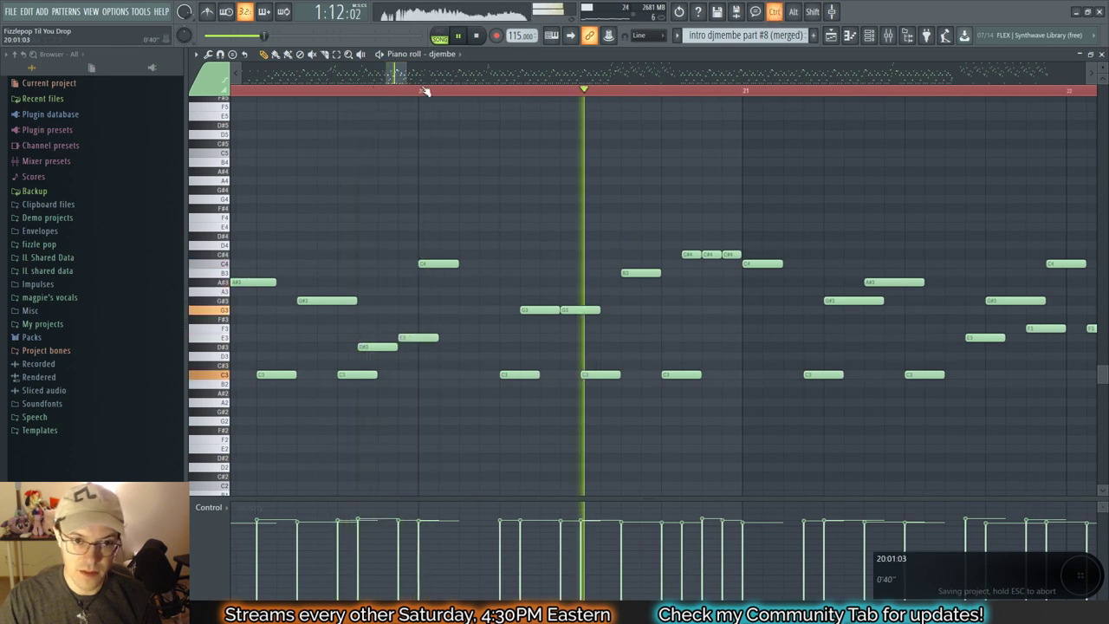
# Step: Extend the C#4 run ending bar 20 to four one-step notes, delete the C3 note beneath its start and play the fill
pyautogui.moveTo(396, 77); pyautogui.dragTo(401, 79)
pyautogui.scroll(-2, 478, 163)
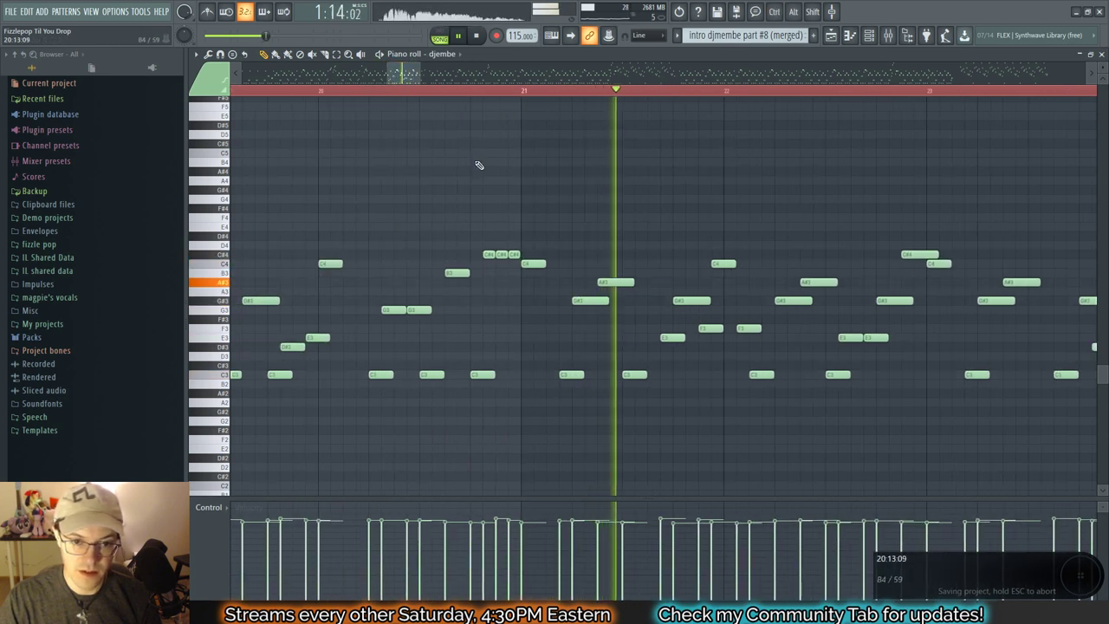
pyautogui.press('space')
pyautogui.scroll(2, 465, 199)
pyautogui.click(488, 257)
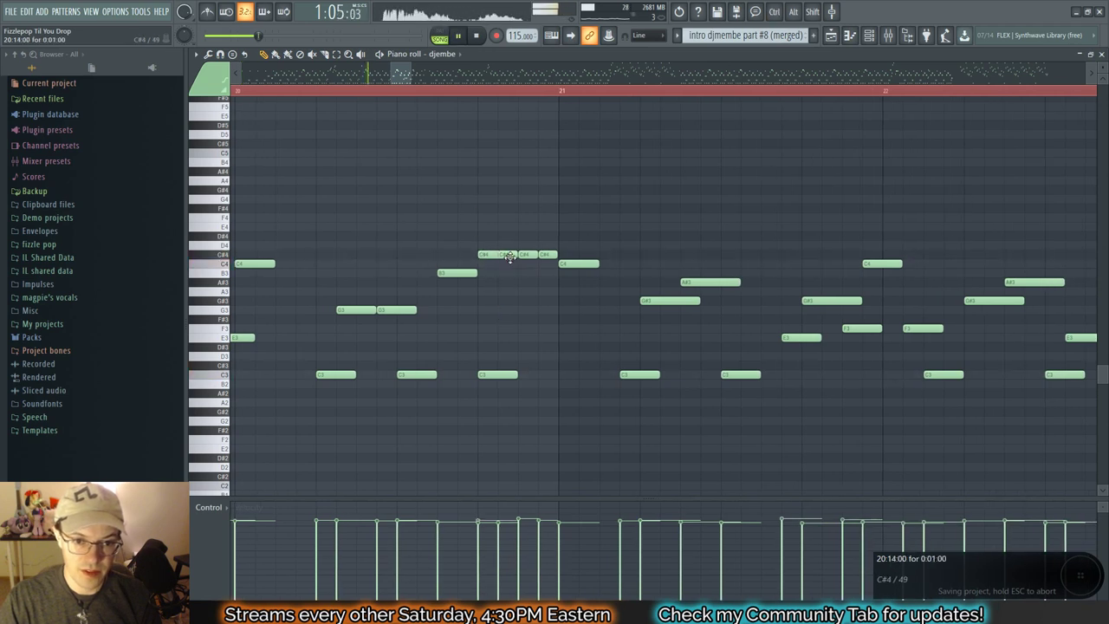
pyautogui.moveTo(510, 265); pyautogui.dragTo(485, 255)
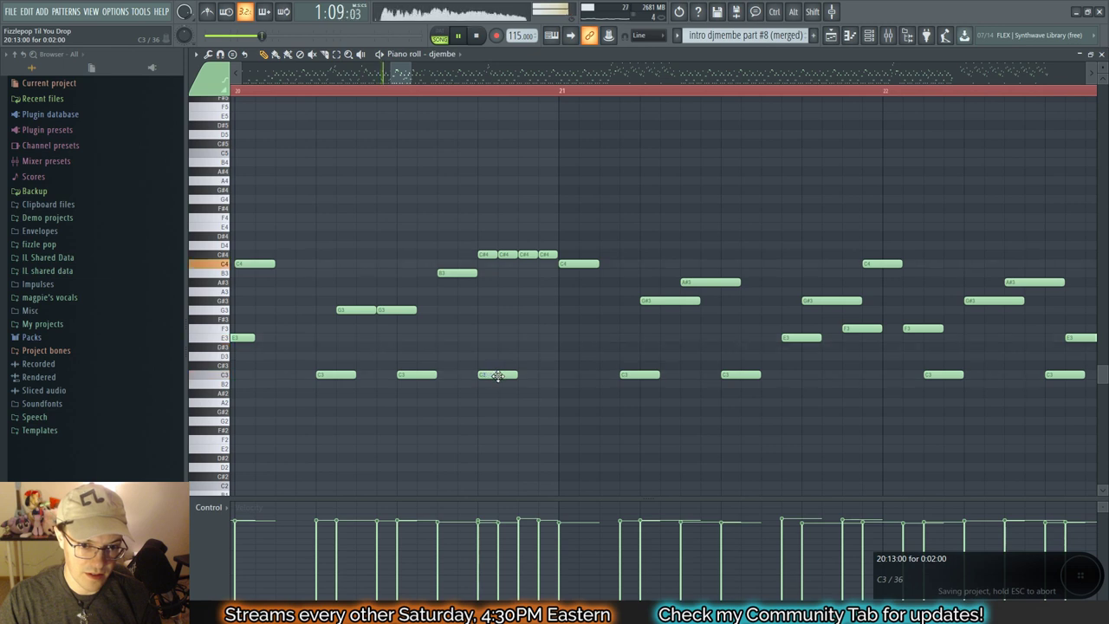
pyautogui.rightClick(492, 375)
pyautogui.click(327, 90)
pyautogui.moveTo(403, 78); pyautogui.dragTo(415, 78)
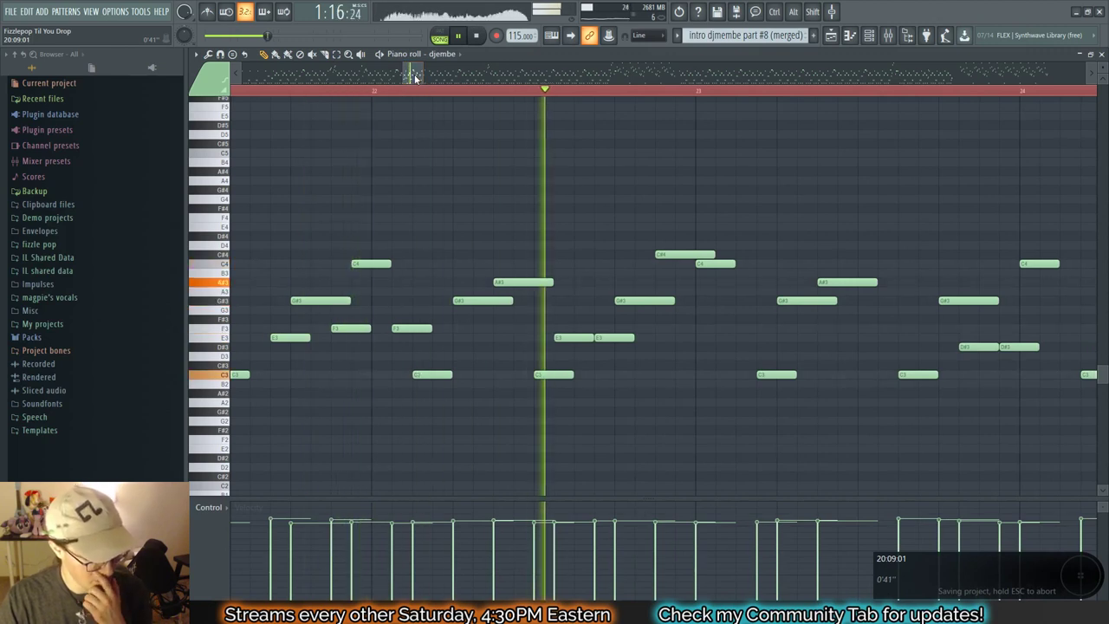
# Step: Raise the first paired D#3 note before bar 27 and the second before bar 28 to E3
pyautogui.moveTo(414, 76); pyautogui.dragTo(437, 77)
pyautogui.scroll(-3, 481, 148)
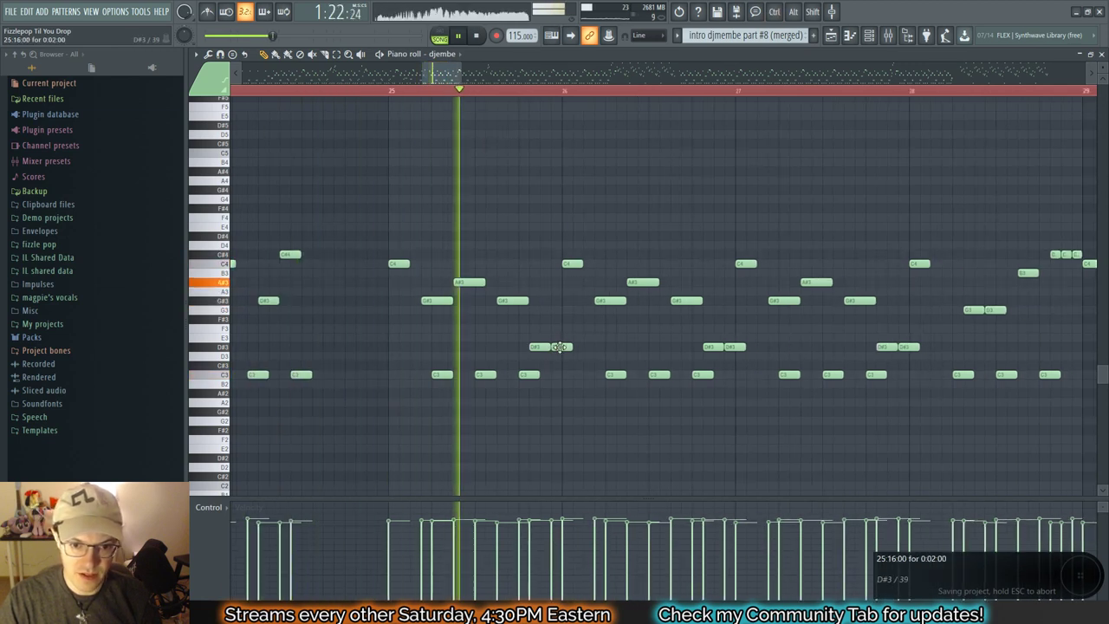
pyautogui.moveTo(714, 343); pyautogui.dragTo(714, 338)
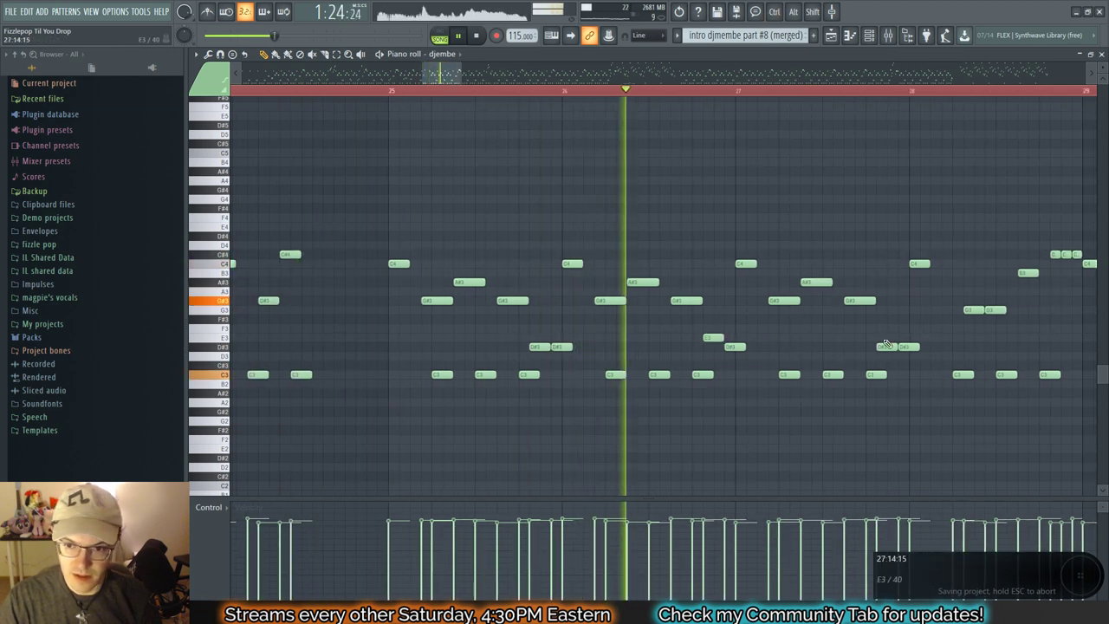
pyautogui.moveTo(908, 347); pyautogui.dragTo(907, 337)
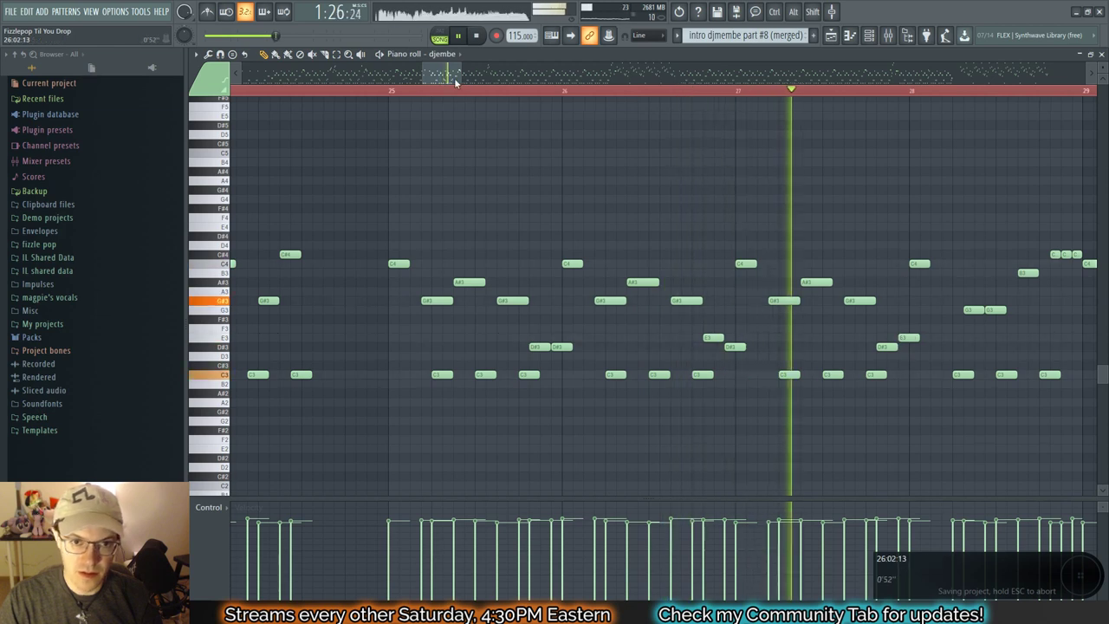
# Step: Raise the first paired D#3 note before bar 31 and the second before bar 32 to E3
pyautogui.moveTo(454, 78); pyautogui.dragTo(479, 84)
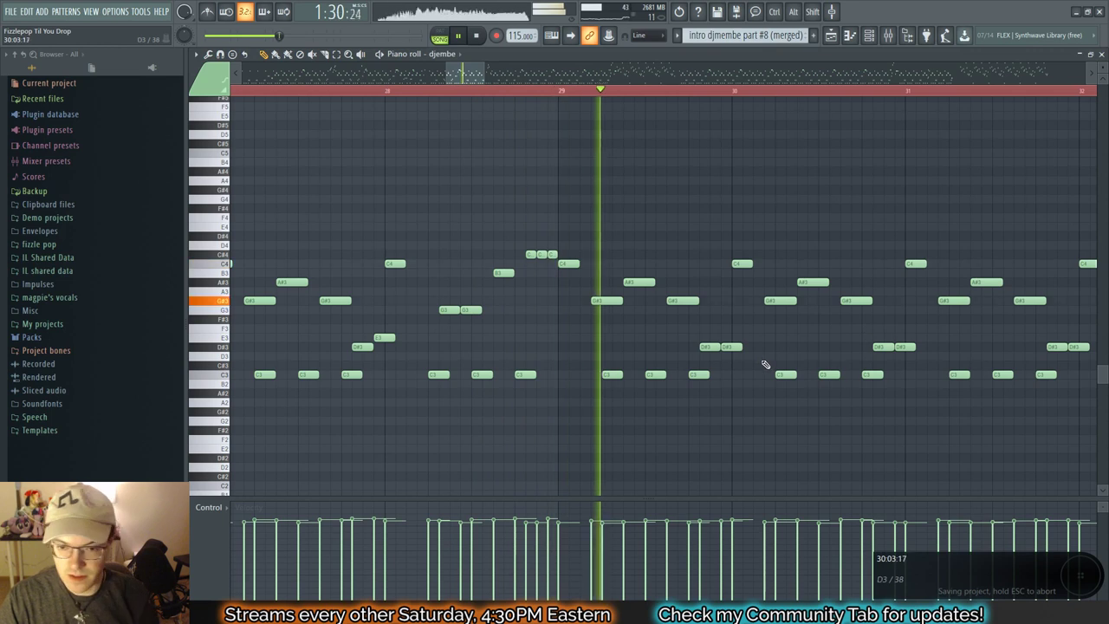
pyautogui.moveTo(884, 348); pyautogui.dragTo(884, 338)
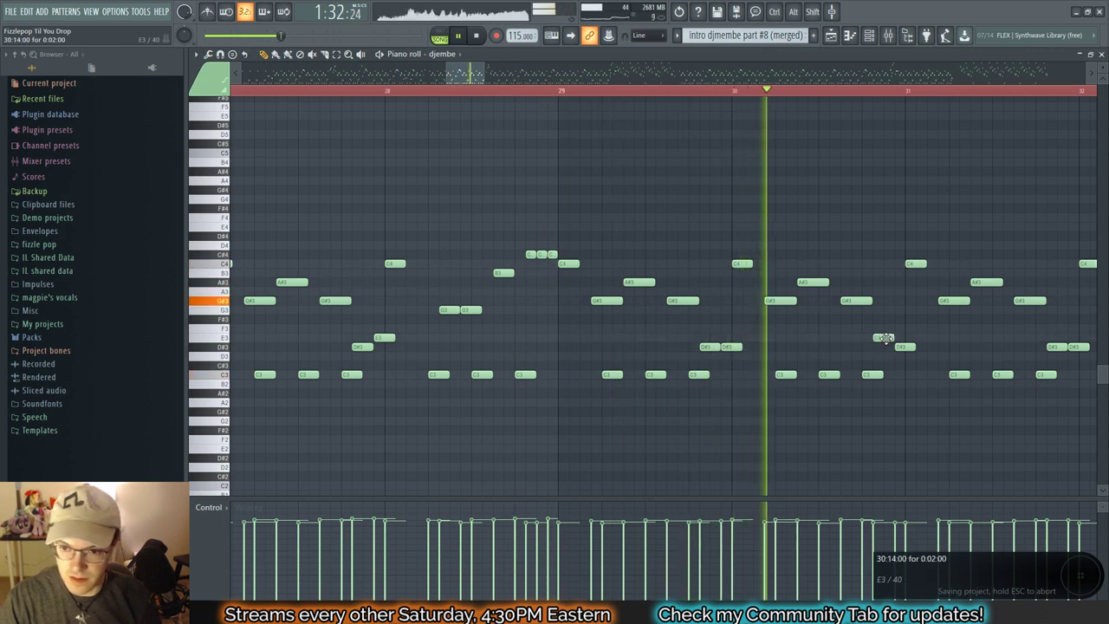
pyautogui.moveTo(1079, 348); pyautogui.dragTo(1082, 339)
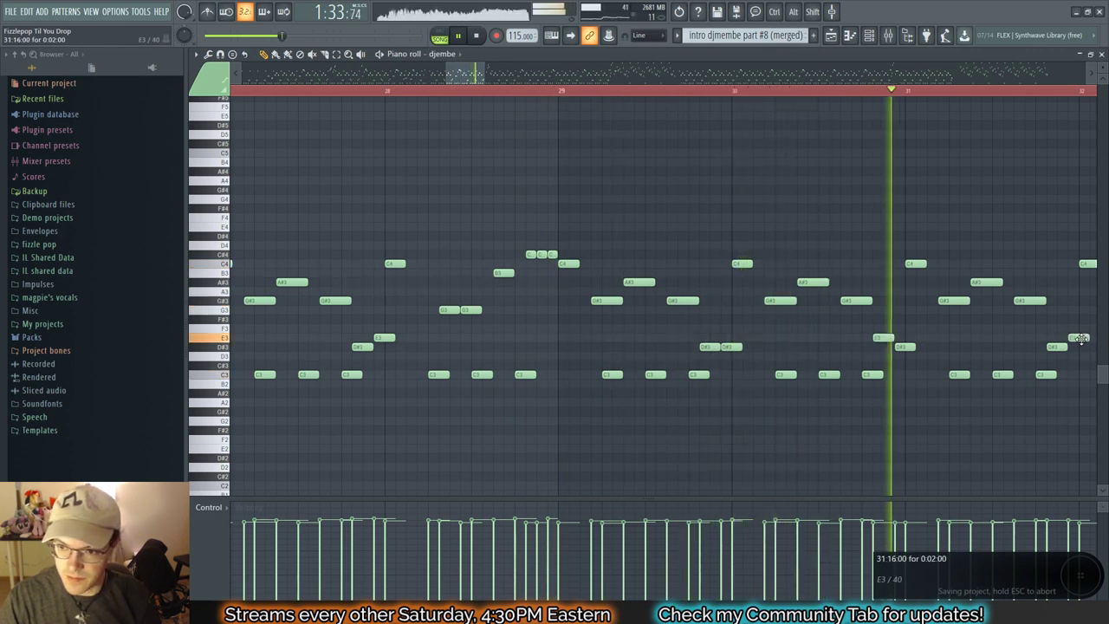
# Step: Raise the first paired D#3 note before bar 35 and the second before bar 36 to E3
pyautogui.click(487, 78)
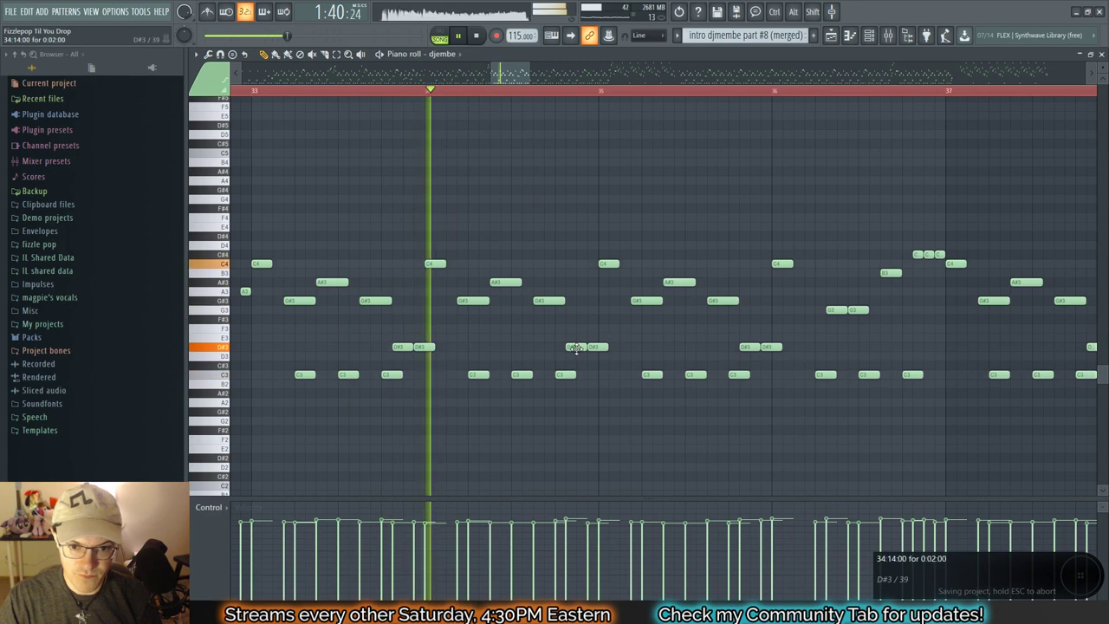
pyautogui.moveTo(577, 347); pyautogui.dragTo(576, 338)
pyautogui.moveTo(775, 348); pyautogui.dragTo(777, 338)
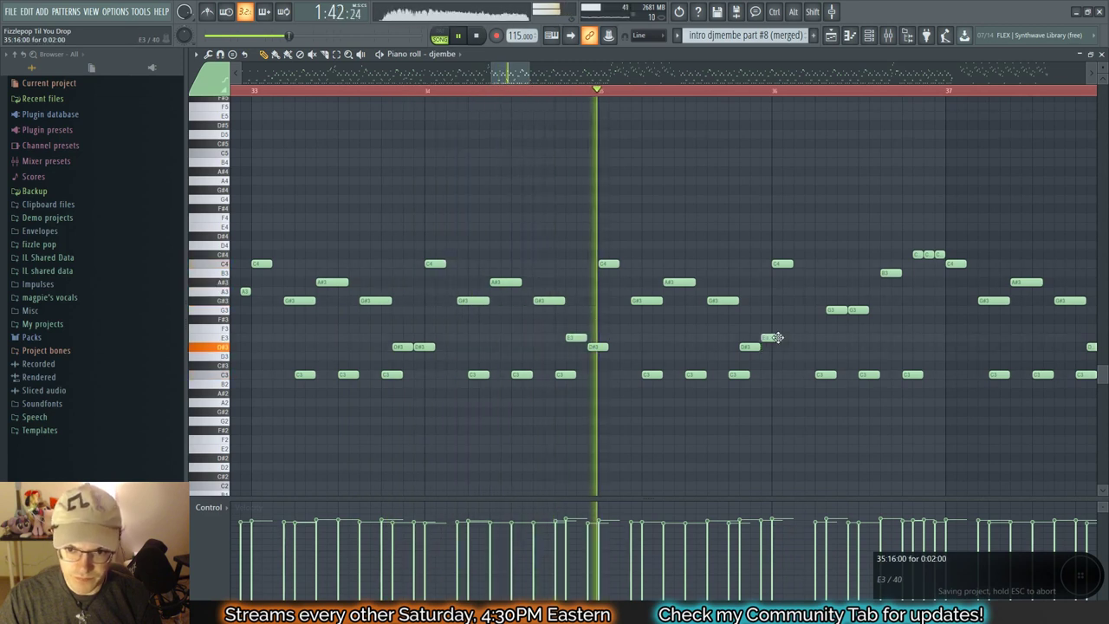
# Step: Raise the second G3 note of the bar 36 fill to B3 and play the fill from the start of the bar
pyautogui.moveTo(519, 82); pyautogui.dragTo(526, 84)
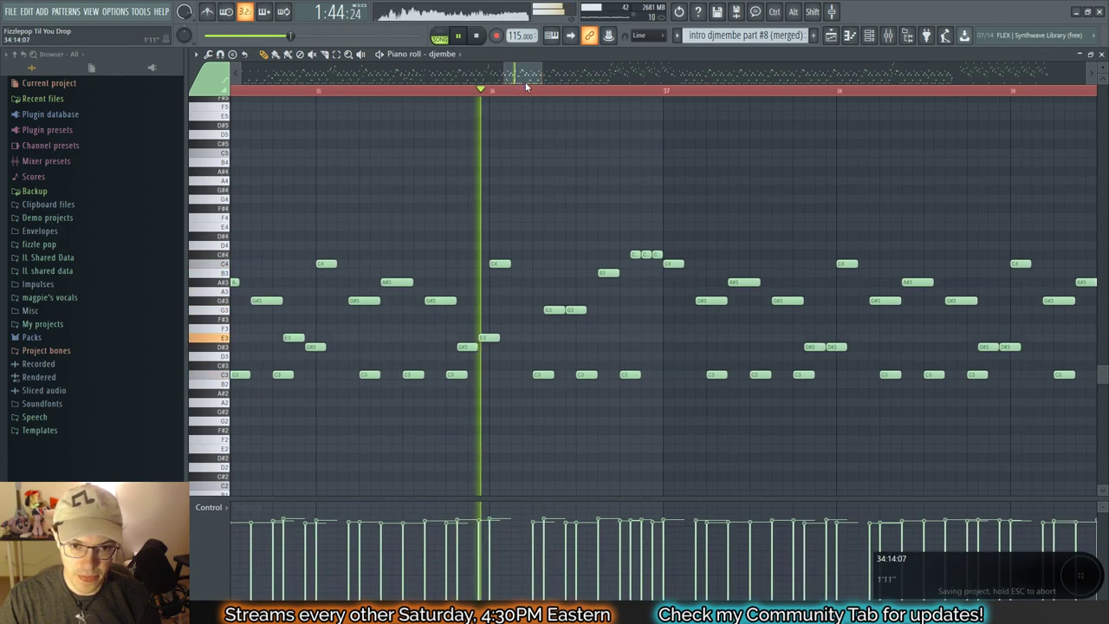
pyautogui.click(492, 91)
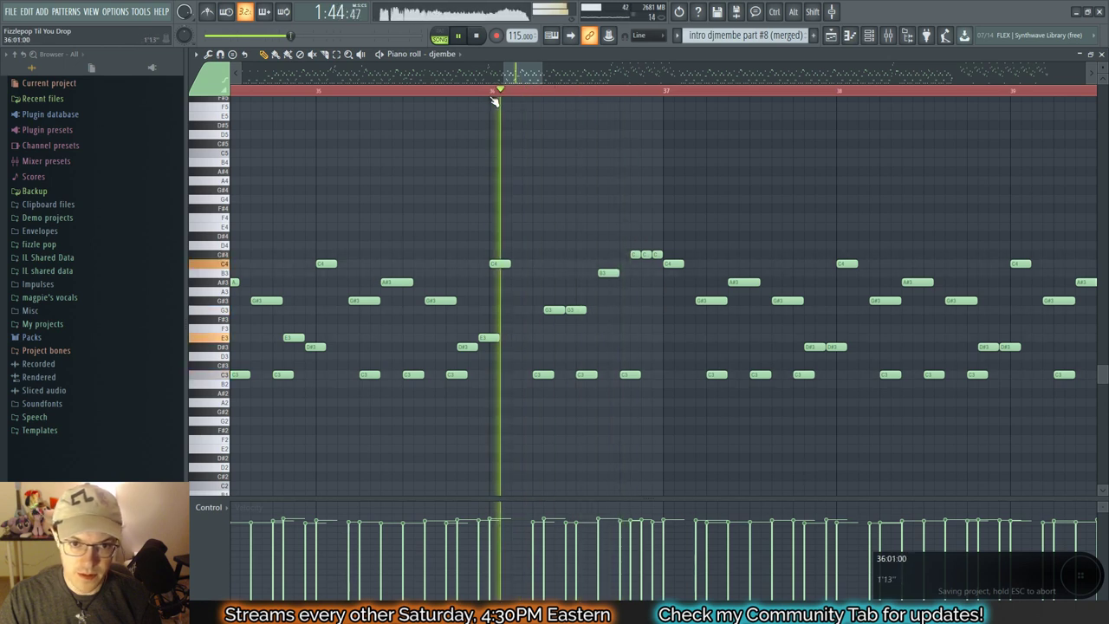
pyautogui.press('space')
pyautogui.press('space')
pyautogui.scroll(1, 564, 336)
pyautogui.press('space')
pyautogui.scroll(1, 572, 310)
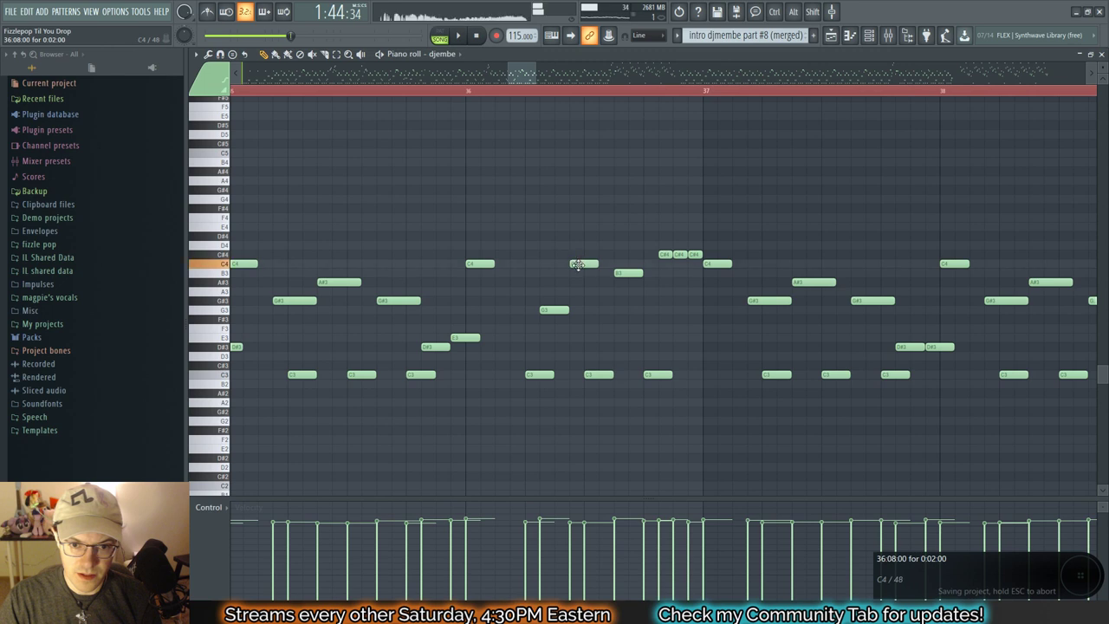
pyautogui.press('space')
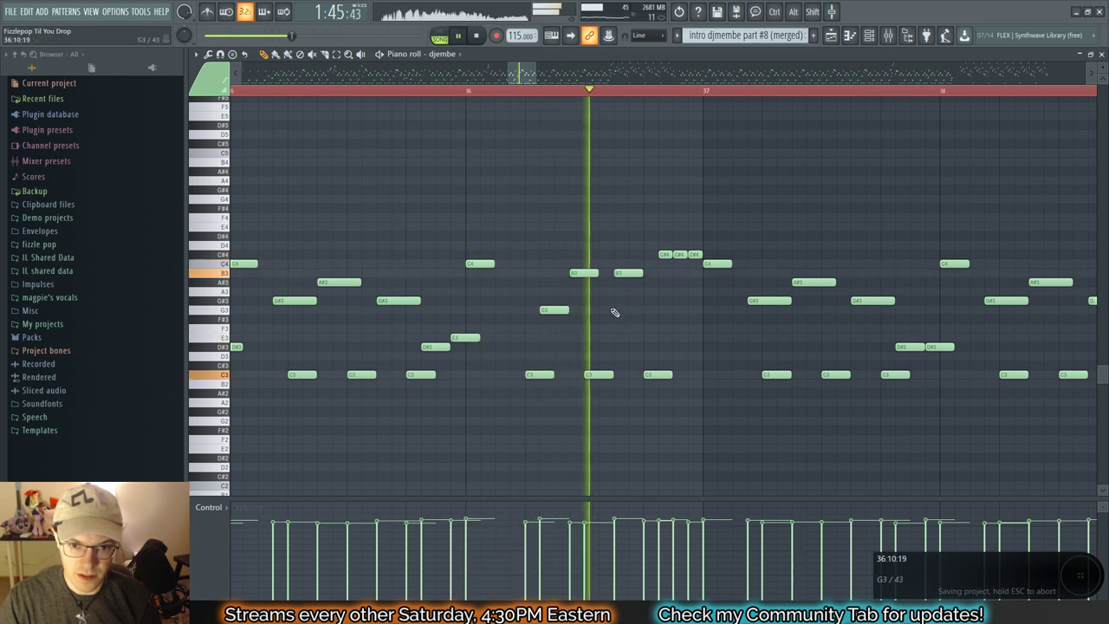
# Step: Move the first B3 note in bar 36 one step earlier, raise the following B3 note to G4 and play the fill
pyautogui.press('space')
pyautogui.press('space')
pyautogui.moveTo(589, 273); pyautogui.dragTo(631, 202)
pyautogui.press('space')
pyautogui.press('space')
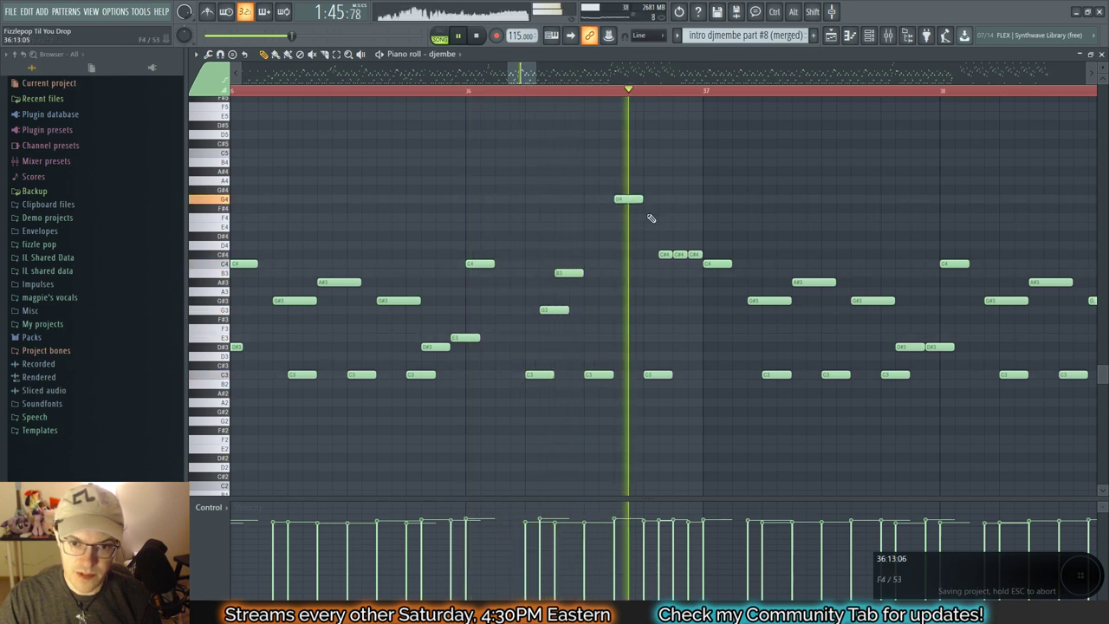
# Step: Replay the bar 36 fill and raise the three short C#4 notes at its end to D#4
pyautogui.press('space')
pyautogui.press('space')
pyautogui.press('space')
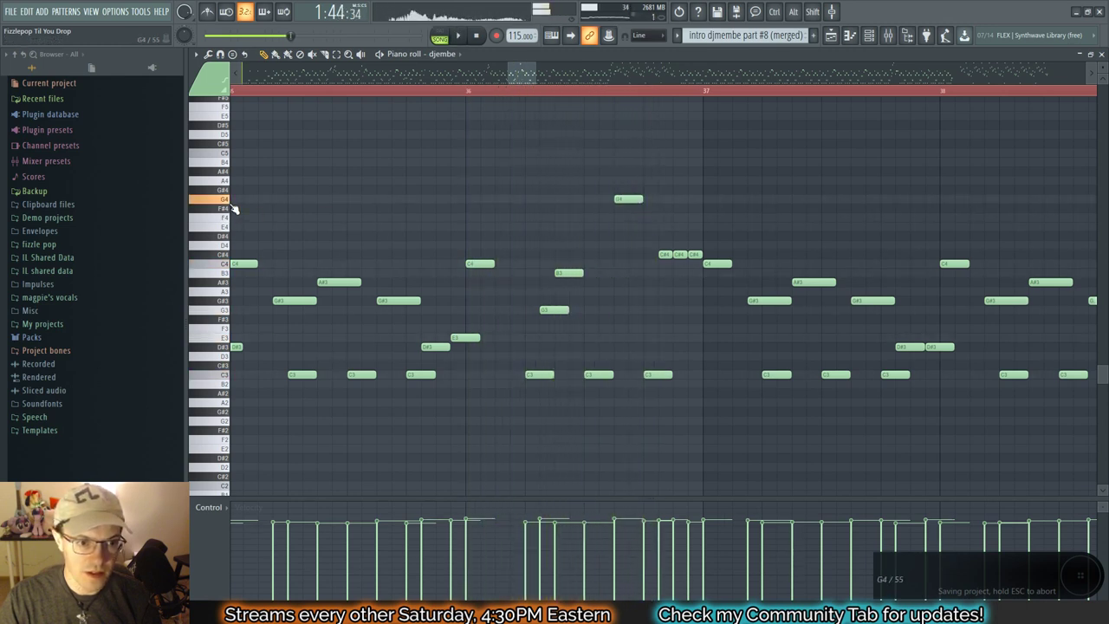
pyautogui.press('space')
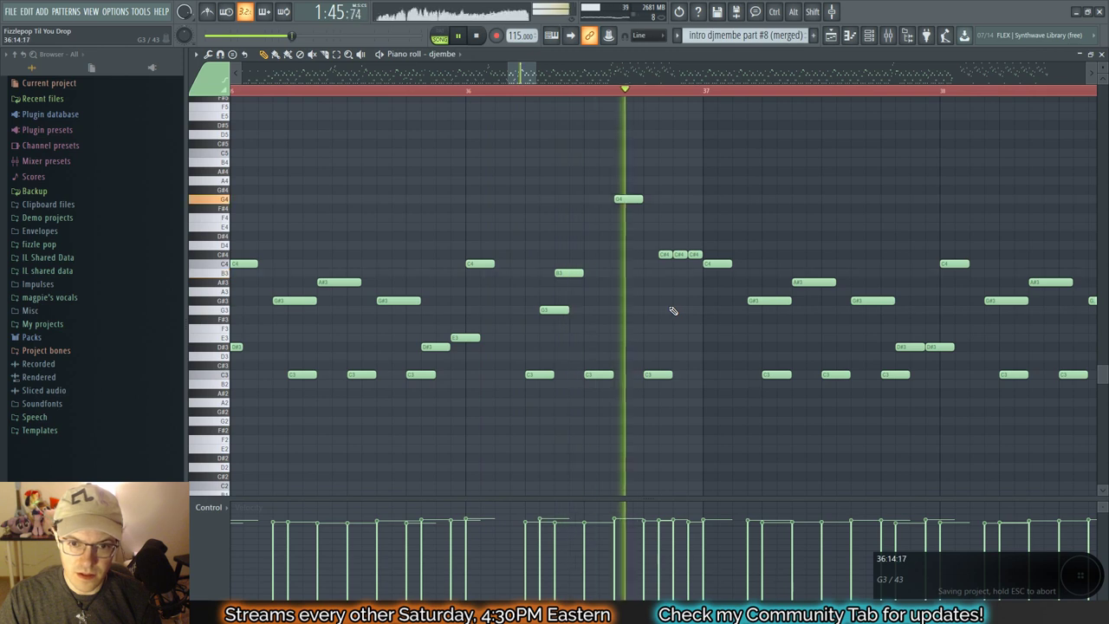
pyautogui.press('space')
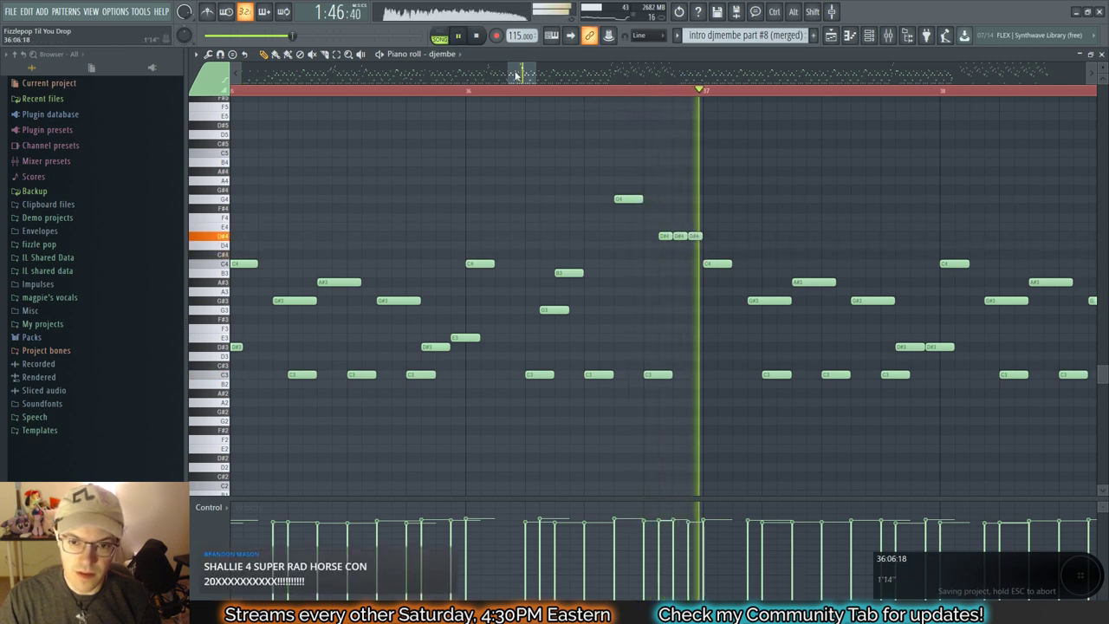
# Step: Raise the first paired D#3 note before bar 39 and the second before bar 40 to E3
pyautogui.moveTo(523, 76); pyautogui.dragTo(531, 77)
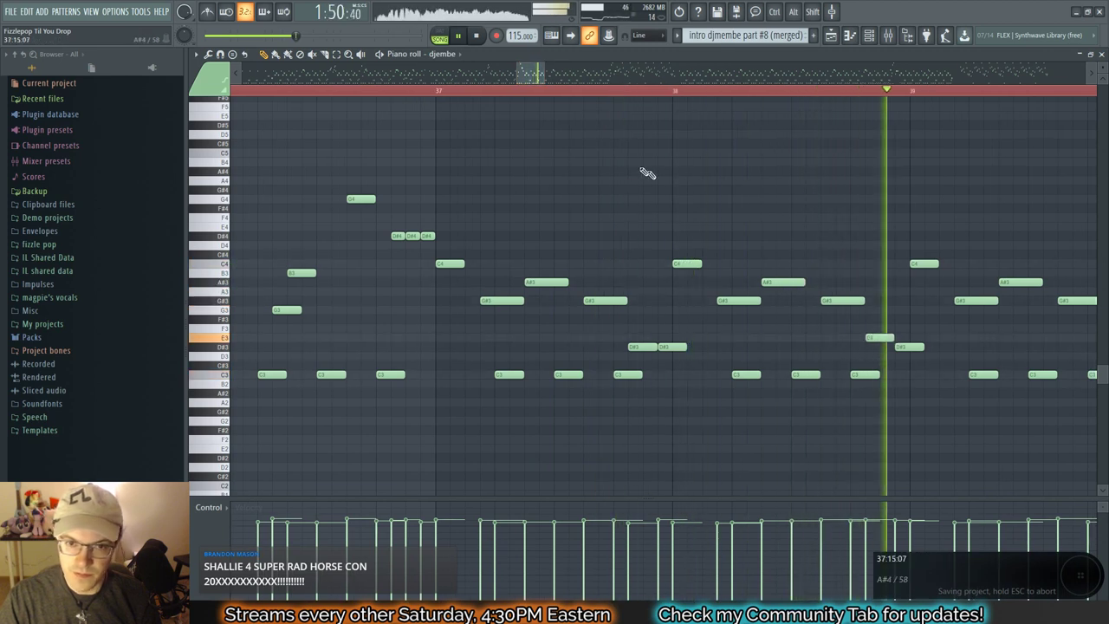
pyautogui.scroll(-3, 602, 158)
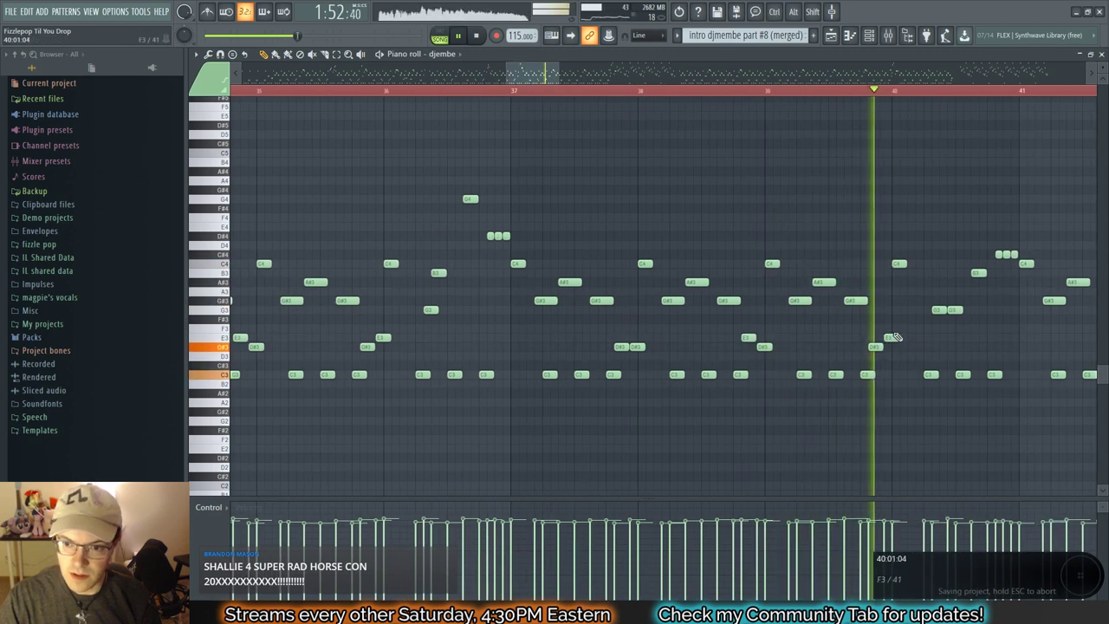
# Step: Play the bar 40 fill, raise its last C3 note to D3 and the first of its three short C#4 notes to G#4
pyautogui.moveTo(529, 73); pyautogui.dragTo(562, 73)
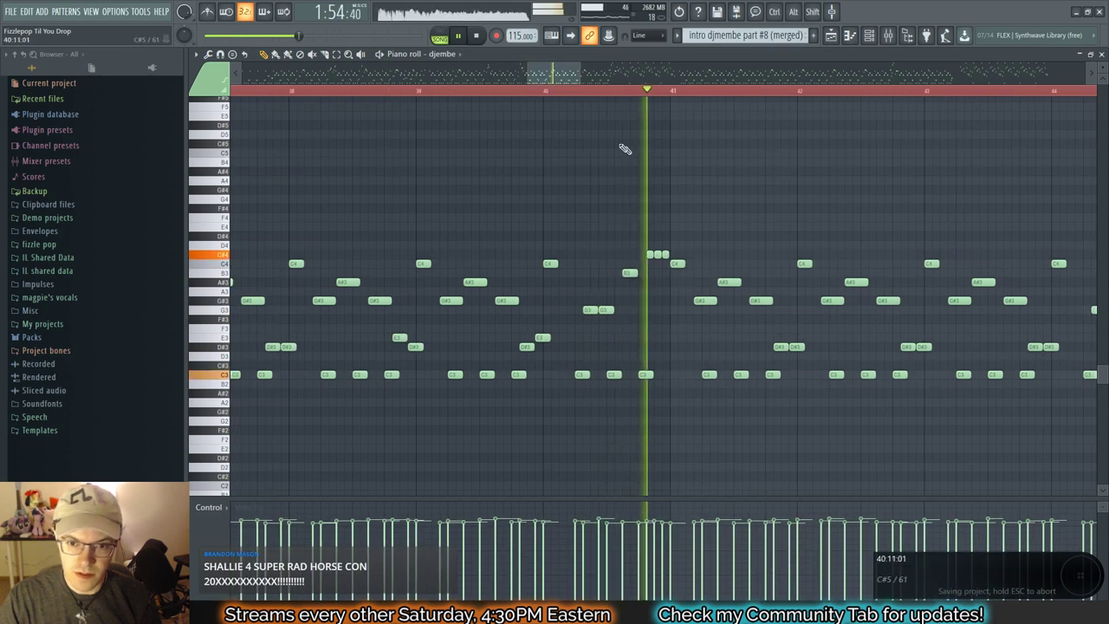
pyautogui.click(557, 91)
pyautogui.scroll(2, 658, 186)
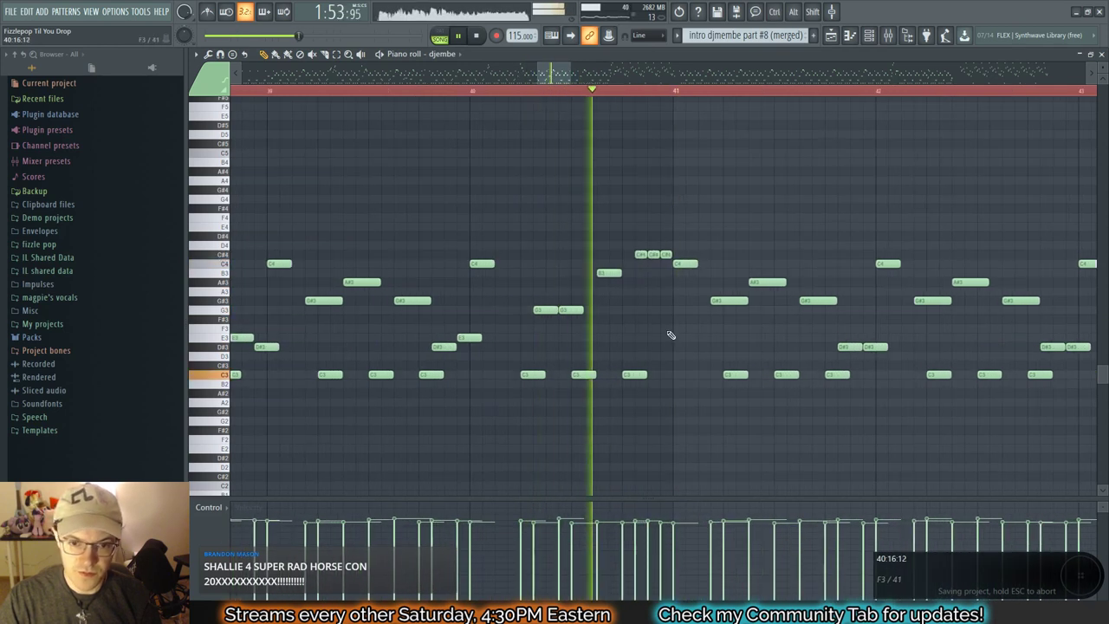
pyautogui.press('space')
pyautogui.scroll(2, 655, 365)
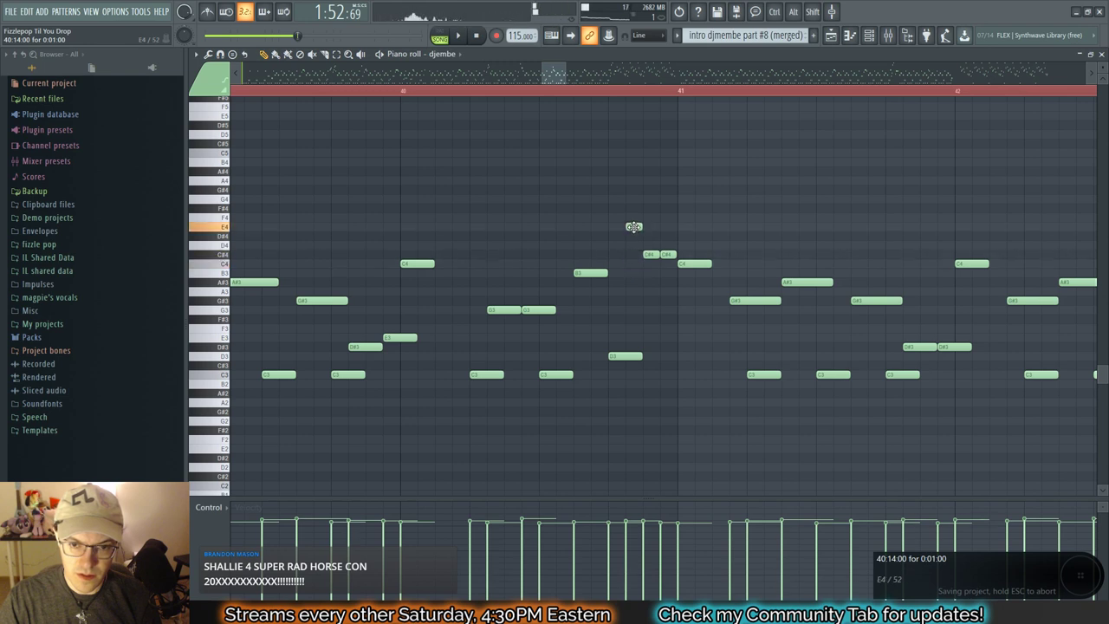
pyautogui.moveTo(634, 202); pyautogui.dragTo(634, 216)
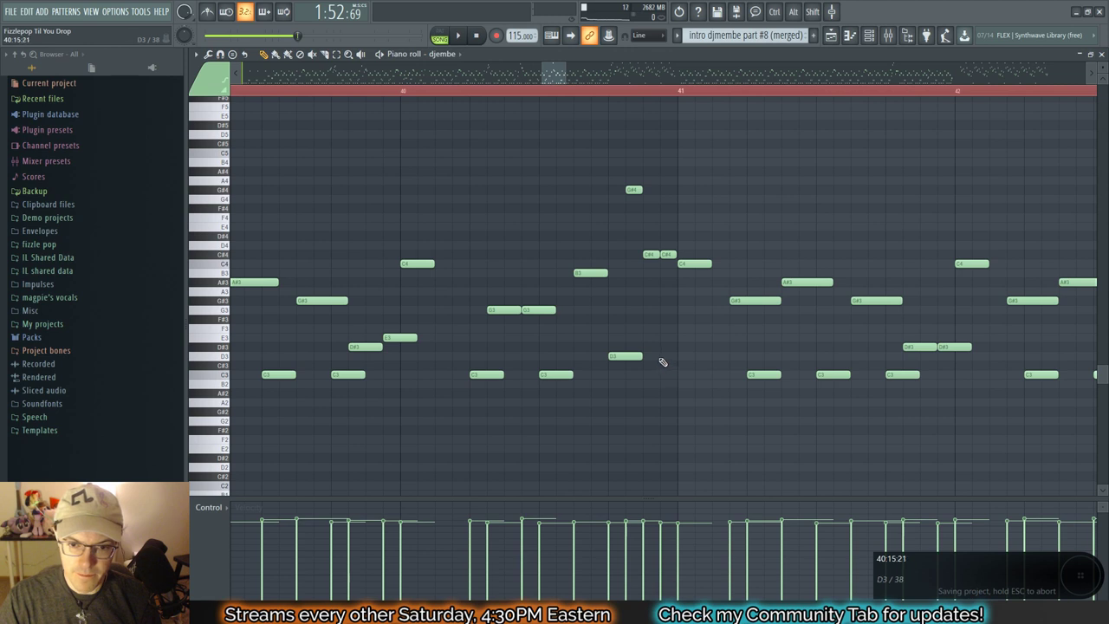
# Step: Delete the middle short C#4 note at the end of bar 40, raise the last one to G#4 and play the fill
pyautogui.rightClick(652, 254)
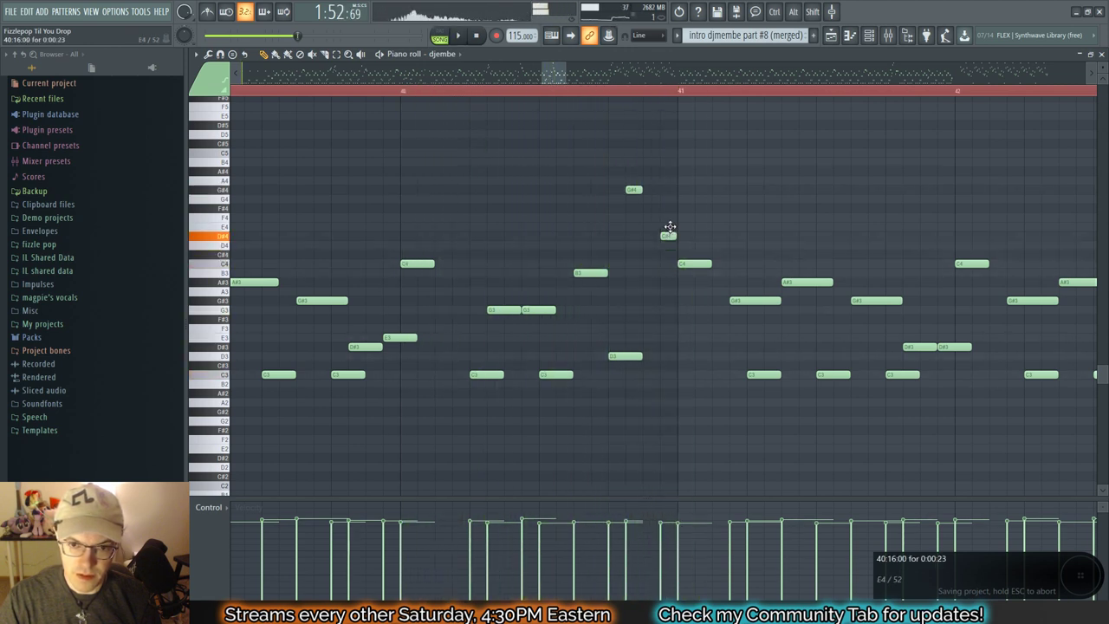
pyautogui.press('space')
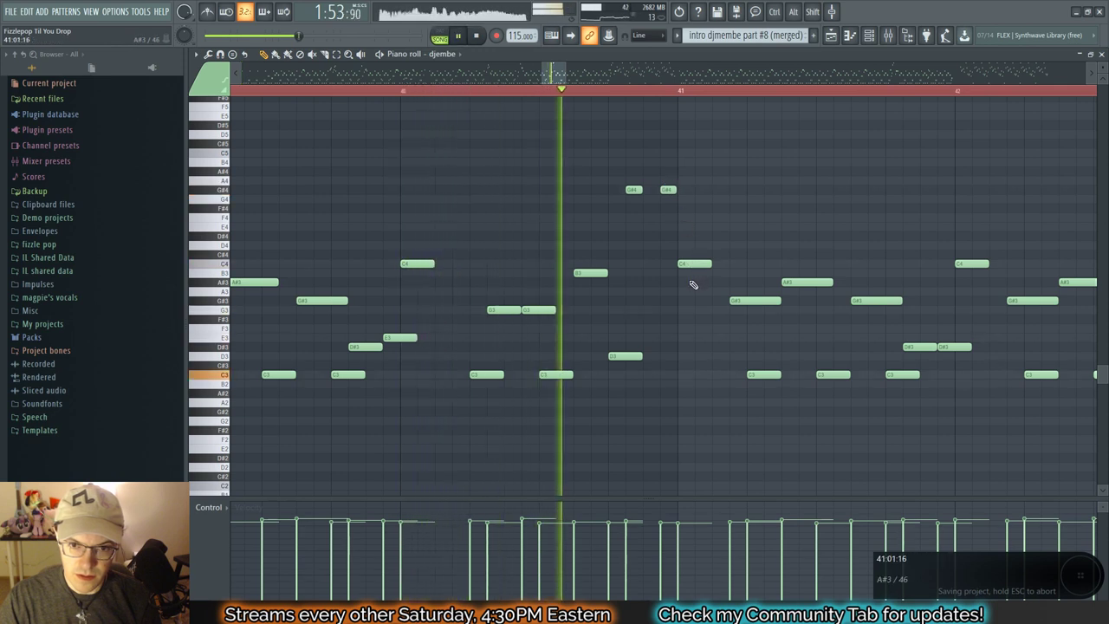
pyautogui.press('space')
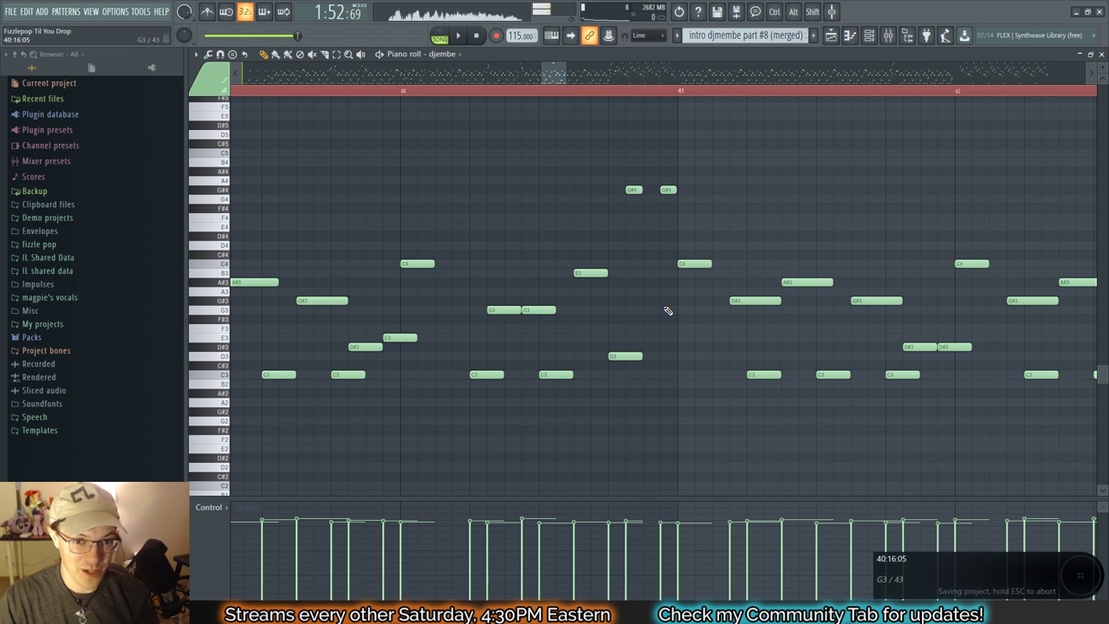
# Step: Play the opening of the djembe phrase from bar 41 and stop playback
pyautogui.moveTo(555, 74); pyautogui.dragTo(565, 76)
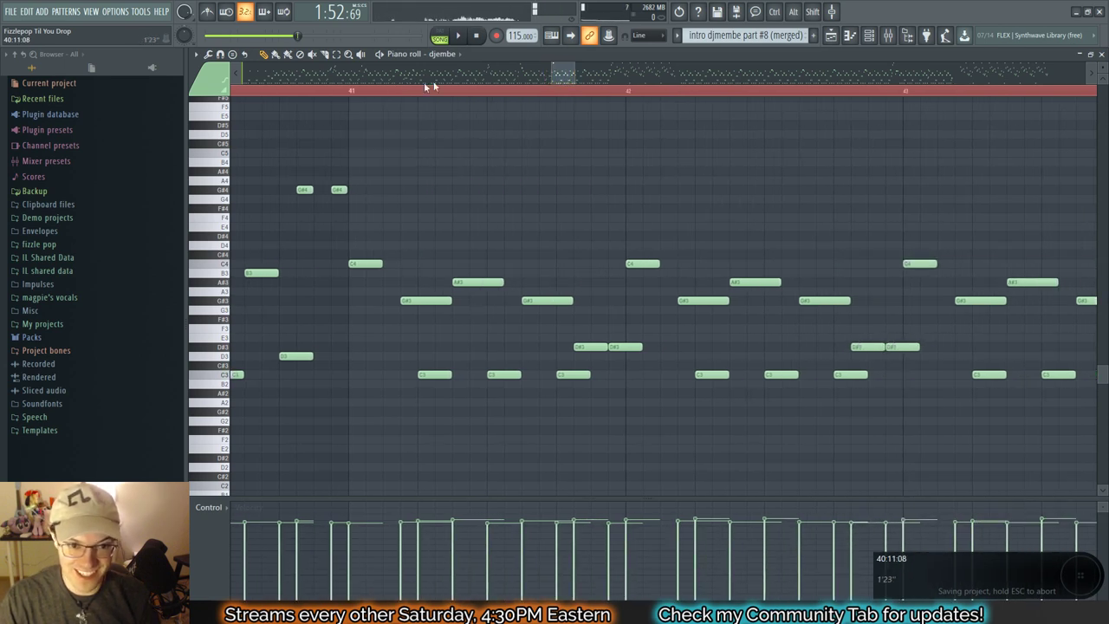
pyautogui.click(352, 94)
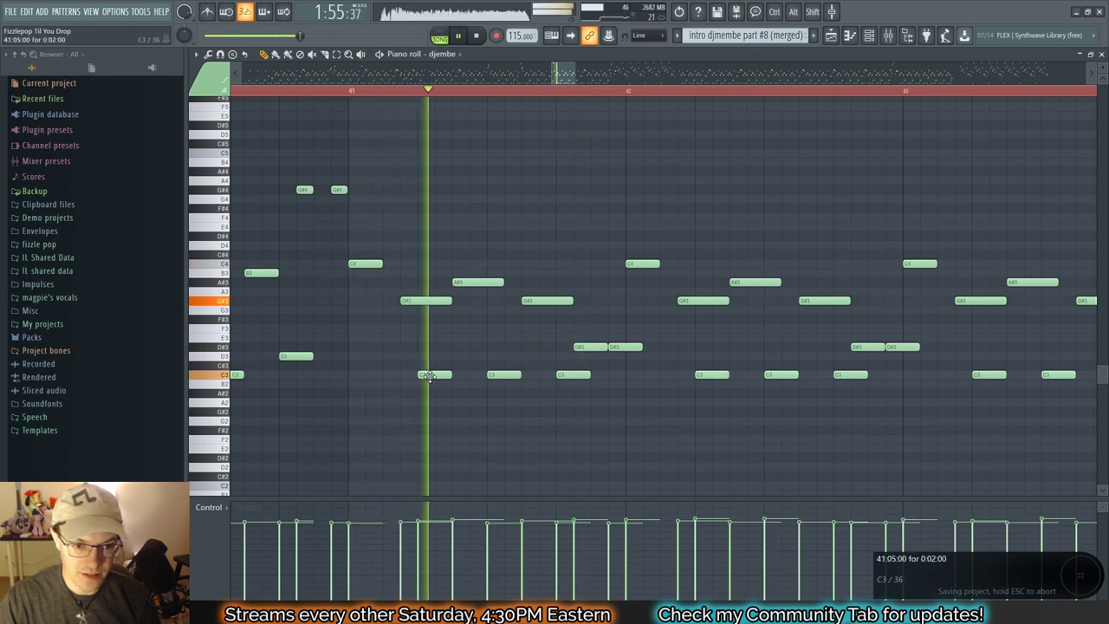
pyautogui.press('space')
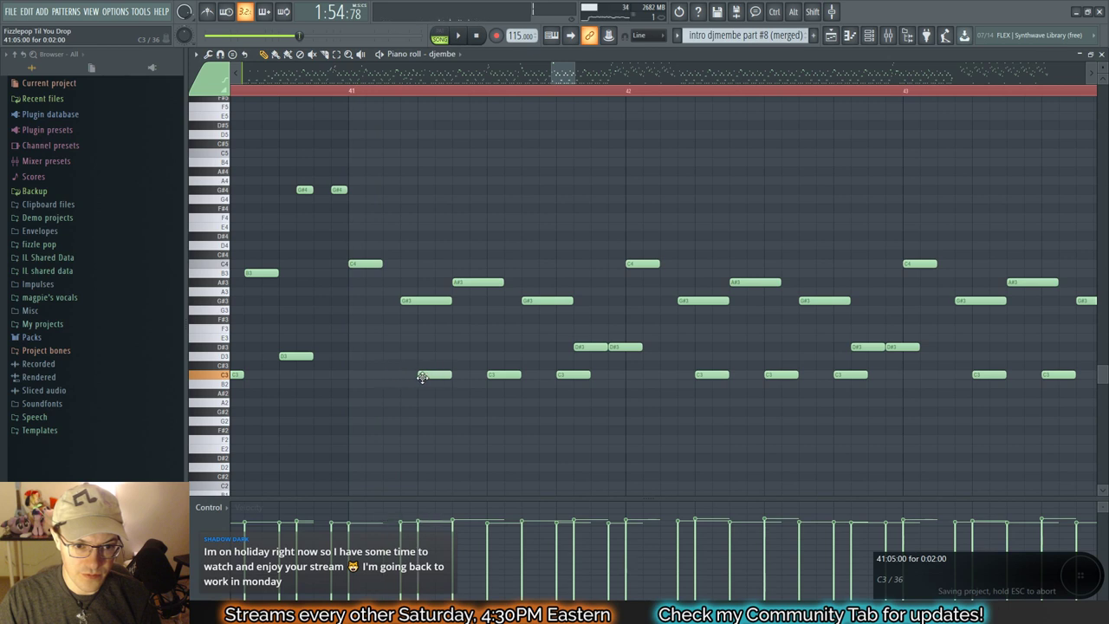
# Step: Add an E3 note just after the opening C4 of bar 41 and play the start of the phrase
pyautogui.press('space')
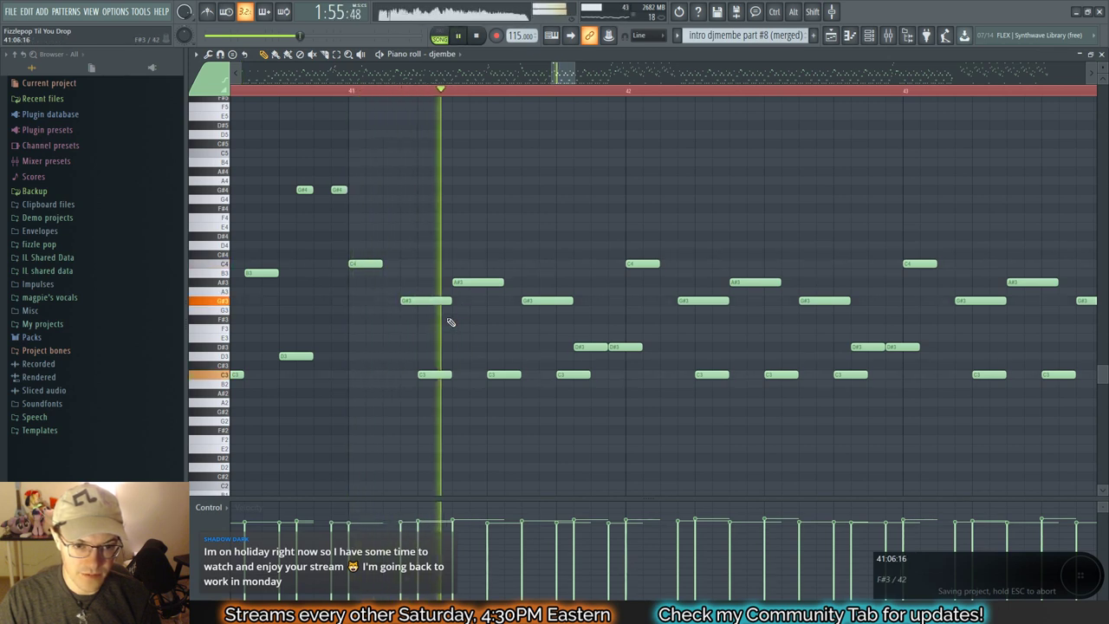
pyautogui.press('space')
pyautogui.press('space')
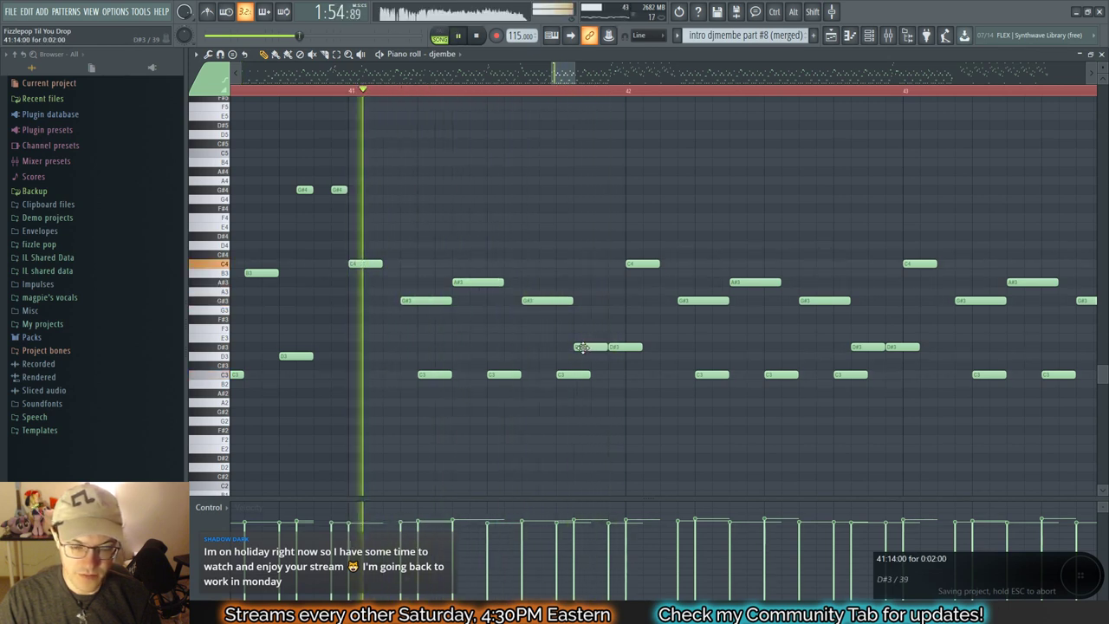
pyautogui.press('space')
pyautogui.press('space')
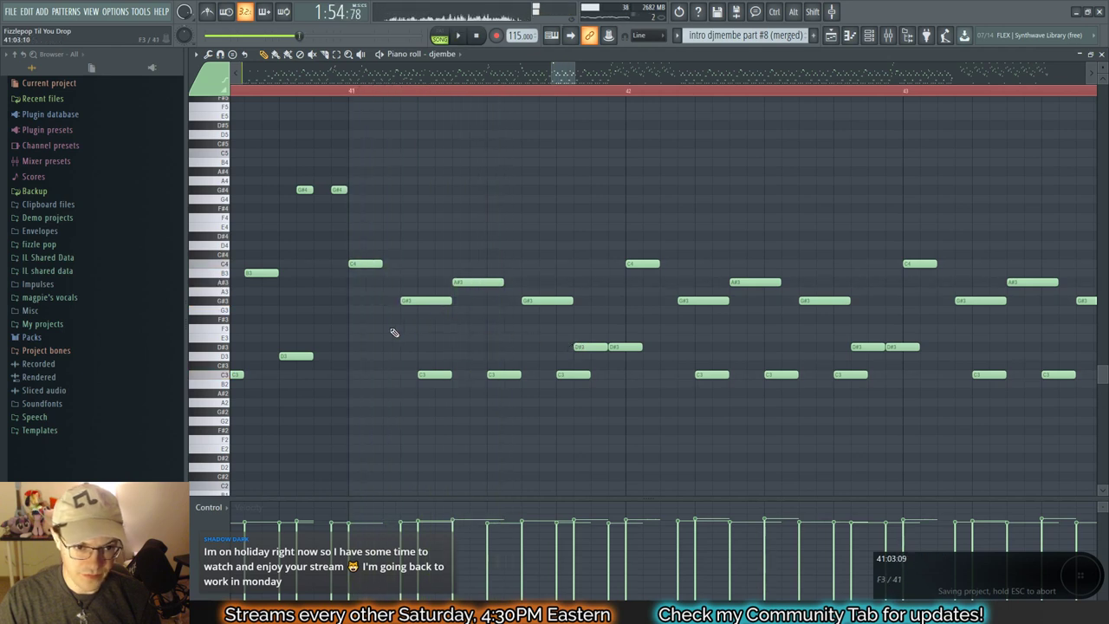
pyautogui.click(370, 336)
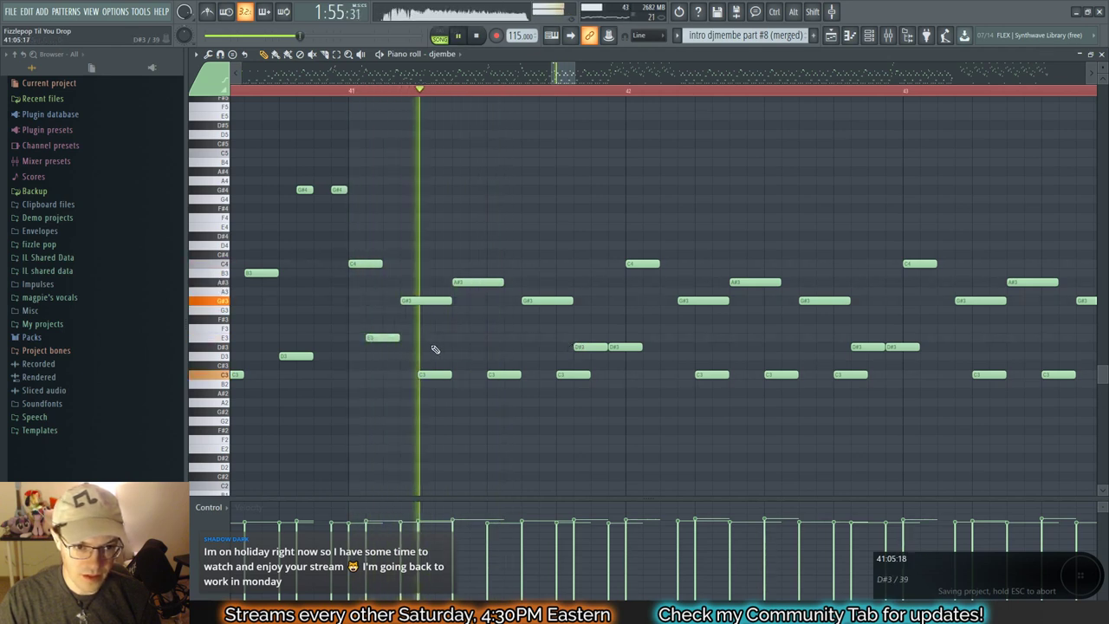
pyautogui.press('space')
pyautogui.press('space')
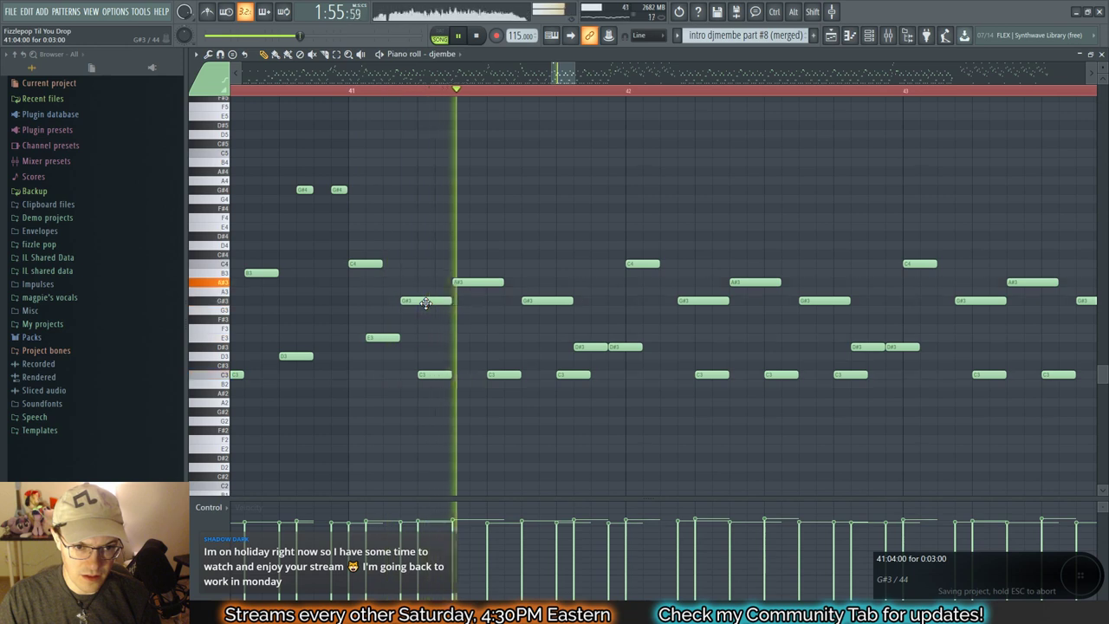
# Step: Raise the first paired D#3 note before bar 43 and the second before bar 44 to E3
pyautogui.press('space')
pyautogui.press('space')
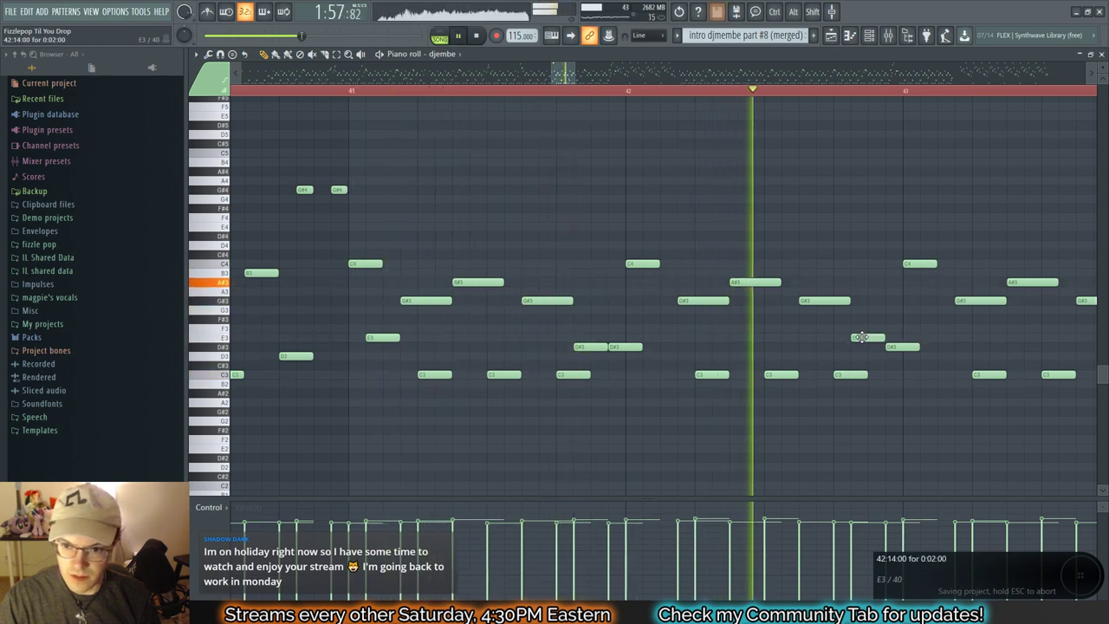
pyautogui.scroll(-2, 927, 369)
pyautogui.moveTo(1001, 347); pyautogui.dragTo(998, 337)
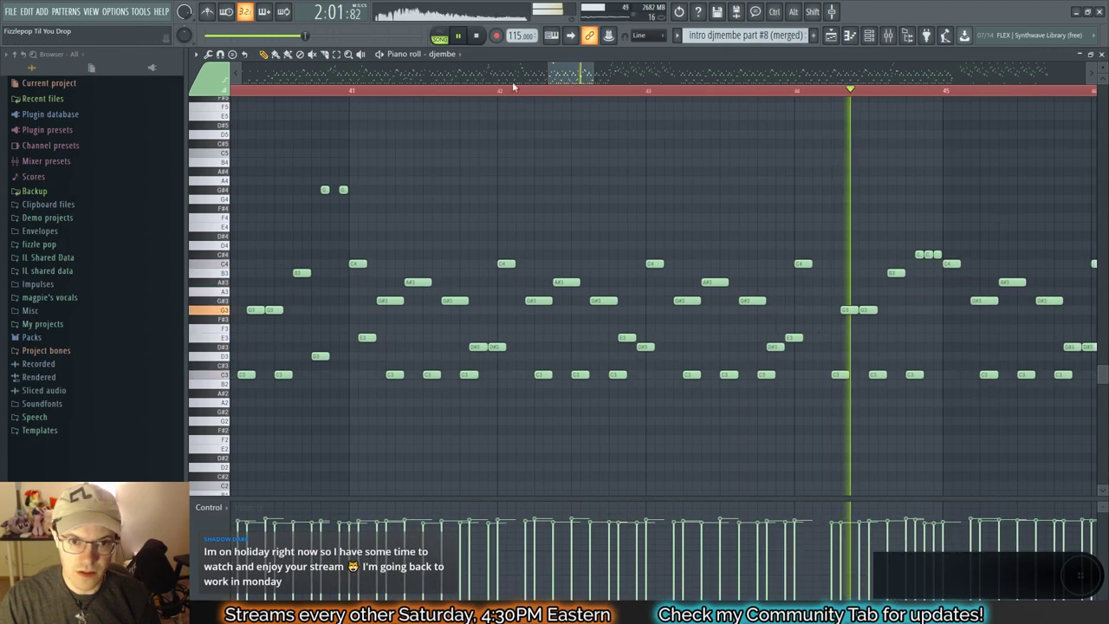
# Step: Play back the djembe phrases in bars 42 and 43 and the opening of the bar 44 fill
pyautogui.click(484, 91)
pyautogui.scroll(2, 754, 242)
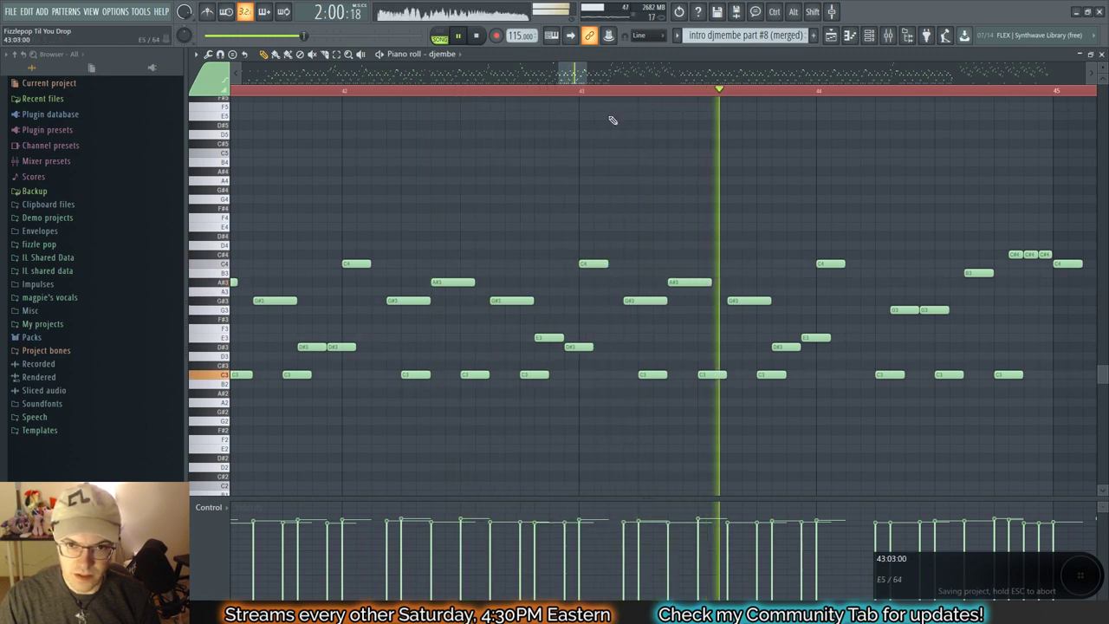
pyautogui.click(585, 92)
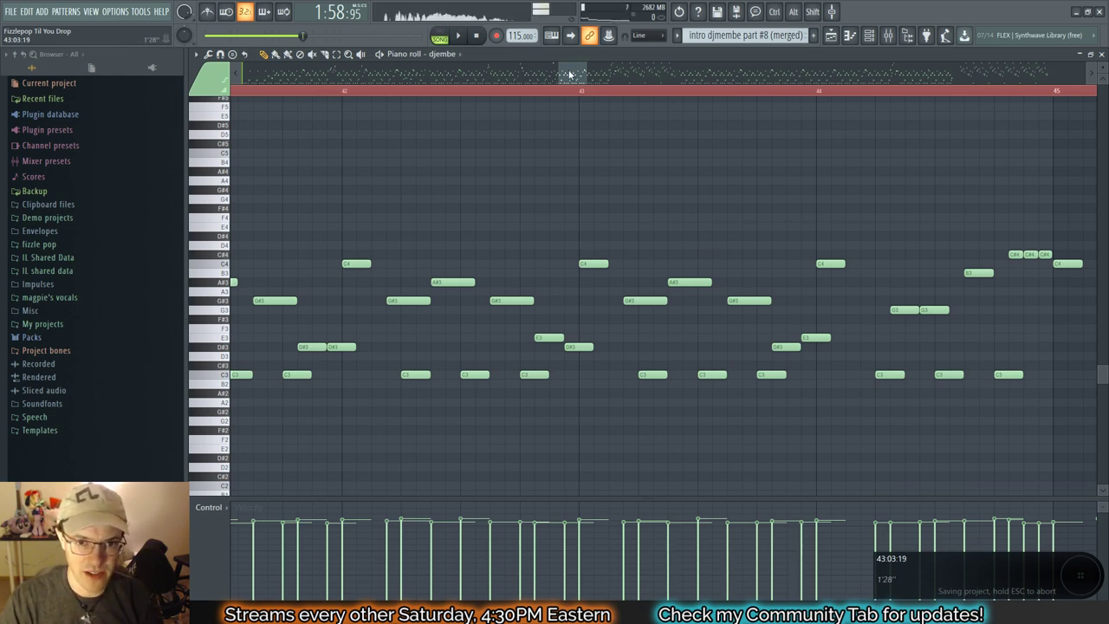
pyautogui.moveTo(570, 74); pyautogui.dragTo(573, 77)
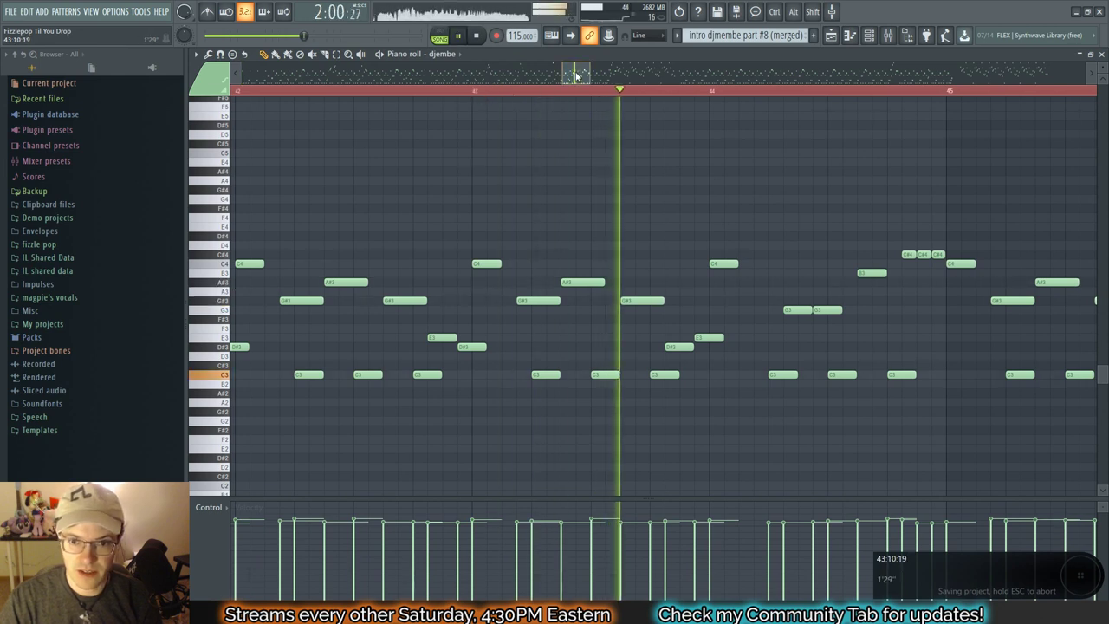
pyautogui.moveTo(575, 73); pyautogui.dragTo(580, 73)
pyautogui.press('space')
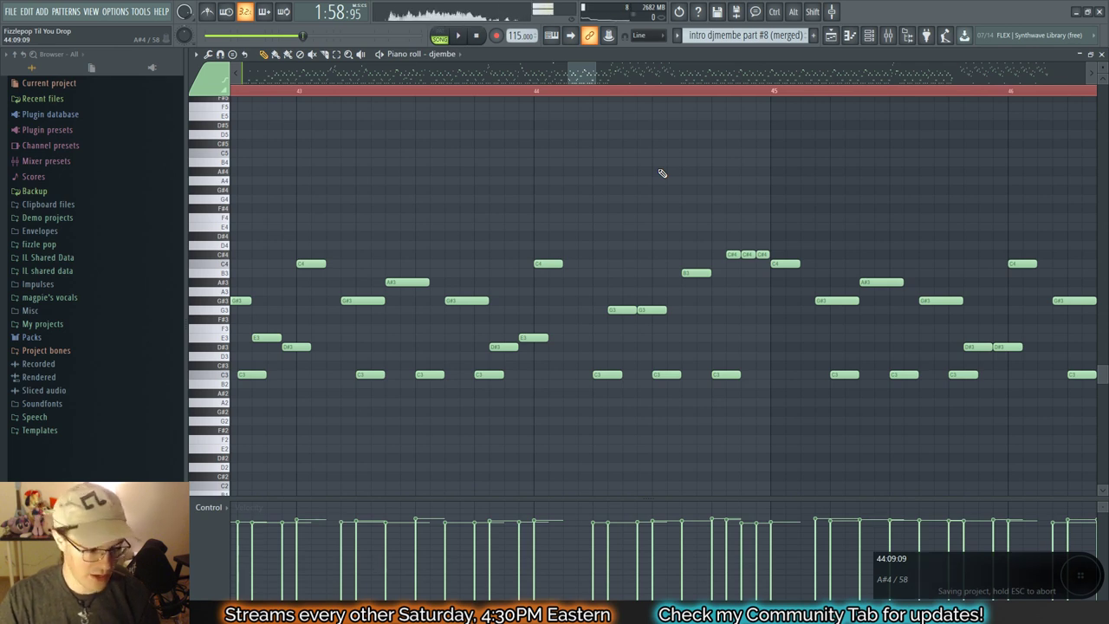
pyautogui.scroll(-2, 662, 173)
pyautogui.moveTo(592, 83); pyautogui.dragTo(597, 79)
pyautogui.press('space')
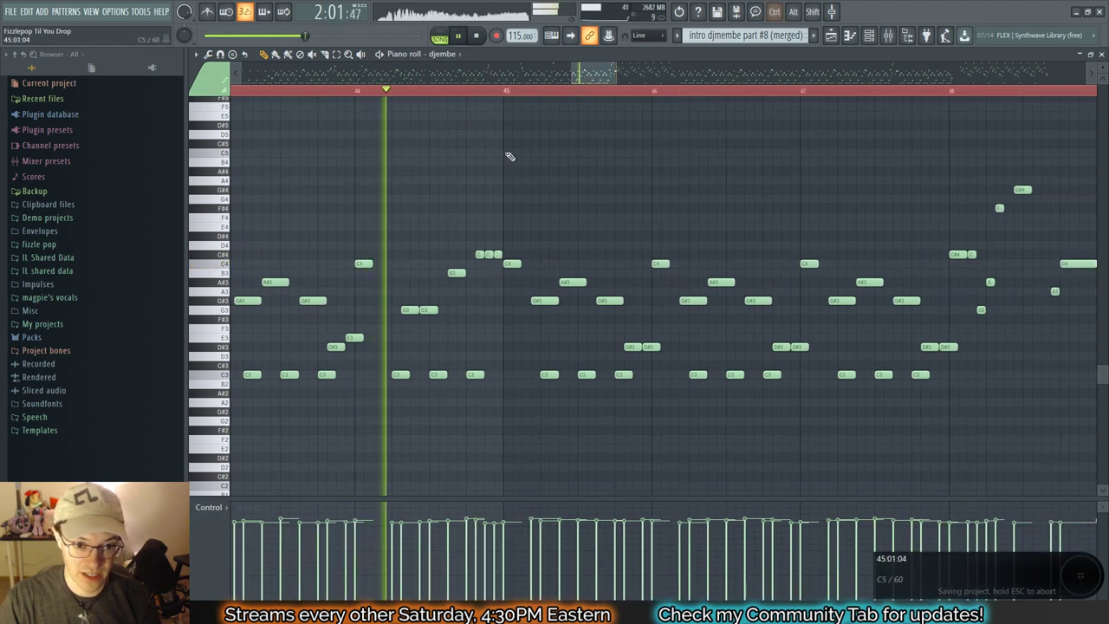
# Step: Rework the opening of the bar 44 fill into D#3, D#4, G#3 and two short F#3 notes while playing it back
pyautogui.scroll(2, 511, 164)
pyautogui.moveTo(587, 75); pyautogui.dragTo(583, 80)
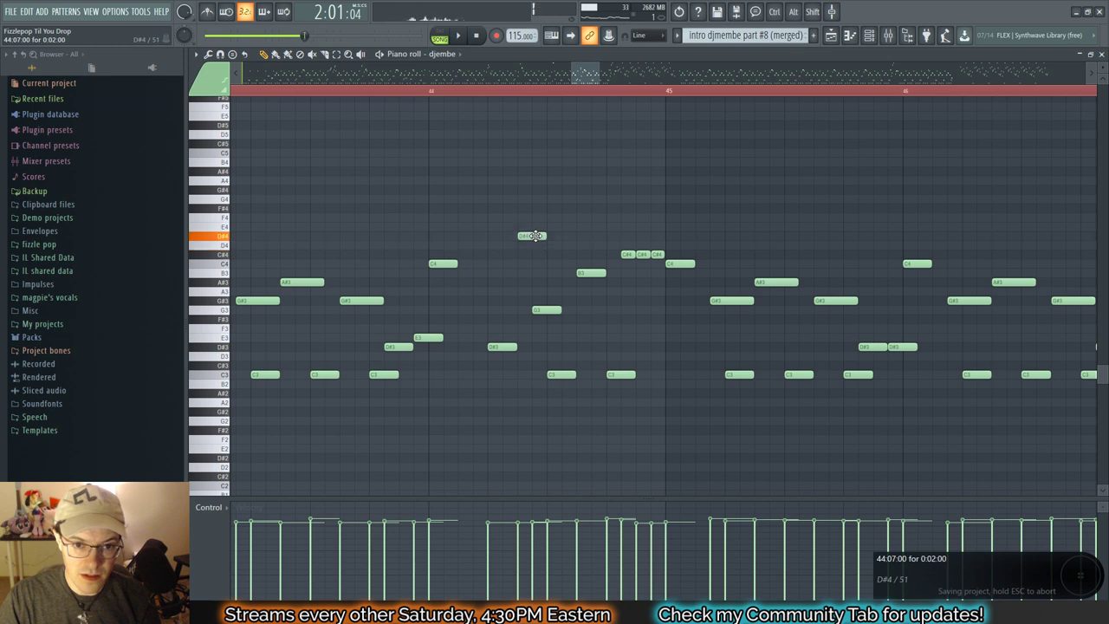
pyautogui.press('space')
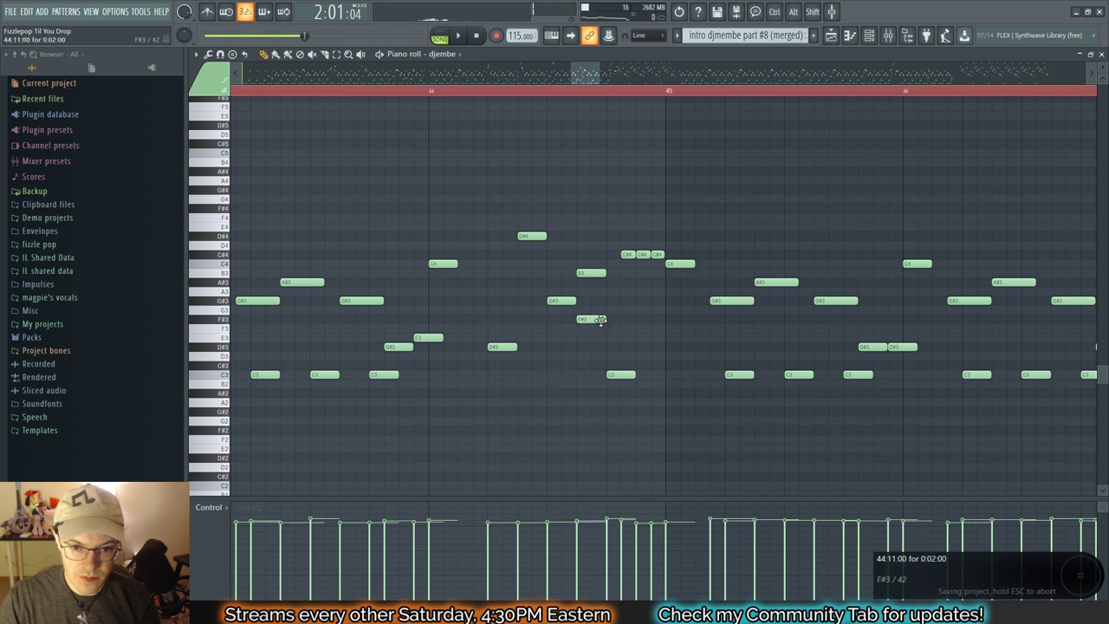
pyautogui.press('space')
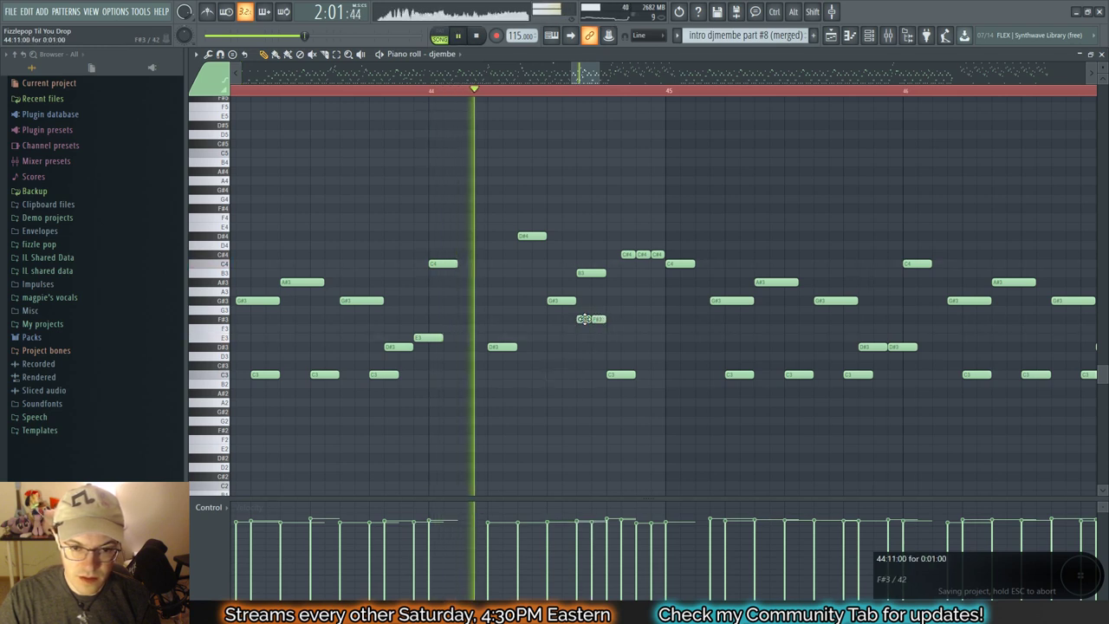
pyautogui.press('space')
pyautogui.press('space')
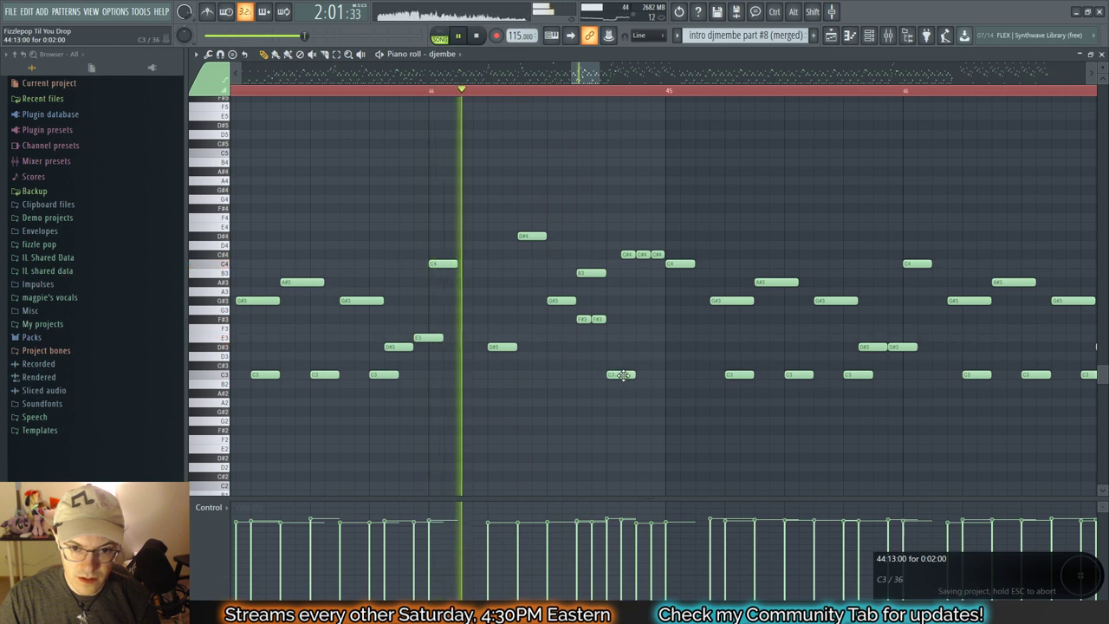
# Step: Delete the B3 in bar 44, replace the three short C#4 notes with a B4 and an A#4, and play the fill
pyautogui.rightClick(588, 273)
pyautogui.press('space')
pyautogui.press('space')
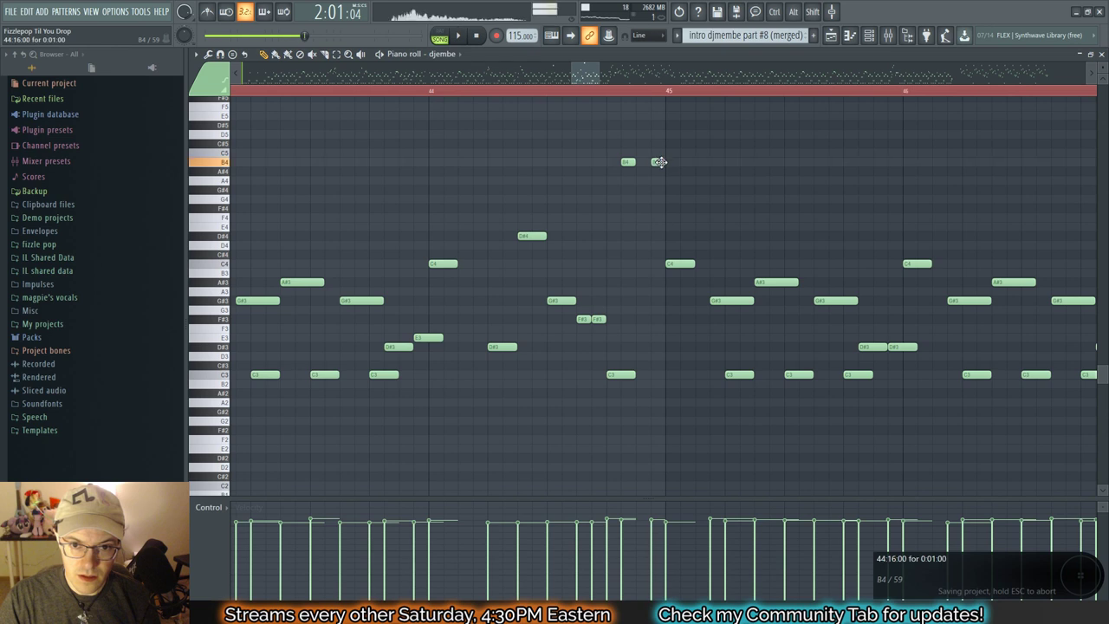
pyautogui.press('space')
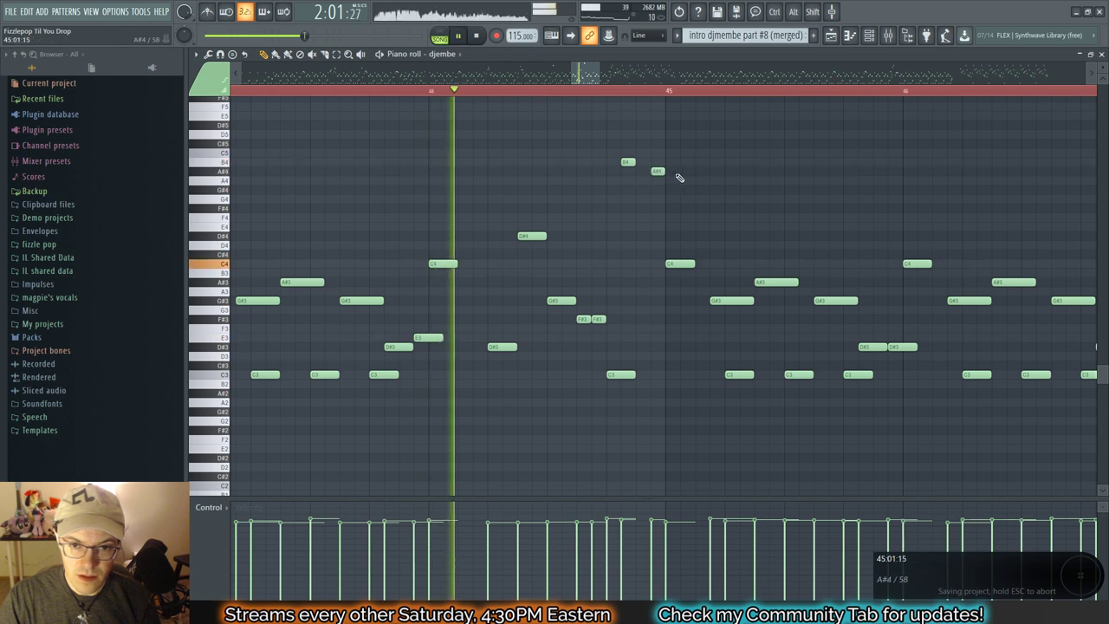
pyautogui.click(584, 91)
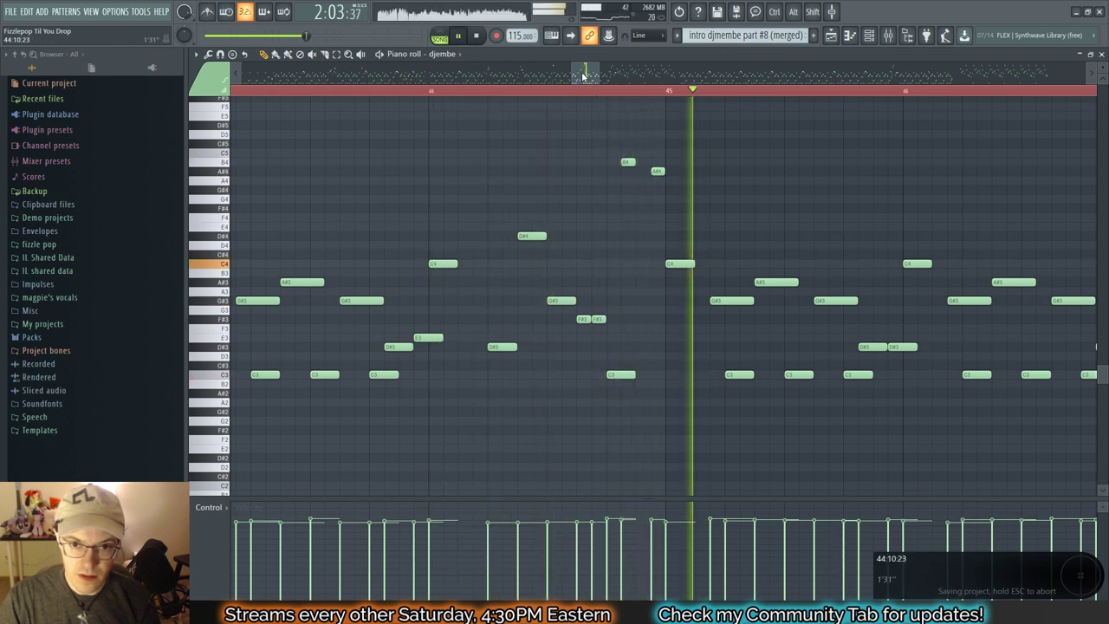
# Step: Raise the first paired D#3 note before bar 47 and the second before bar 48 to E3
pyautogui.moveTo(582, 73); pyautogui.dragTo(591, 76)
pyautogui.click(299, 91)
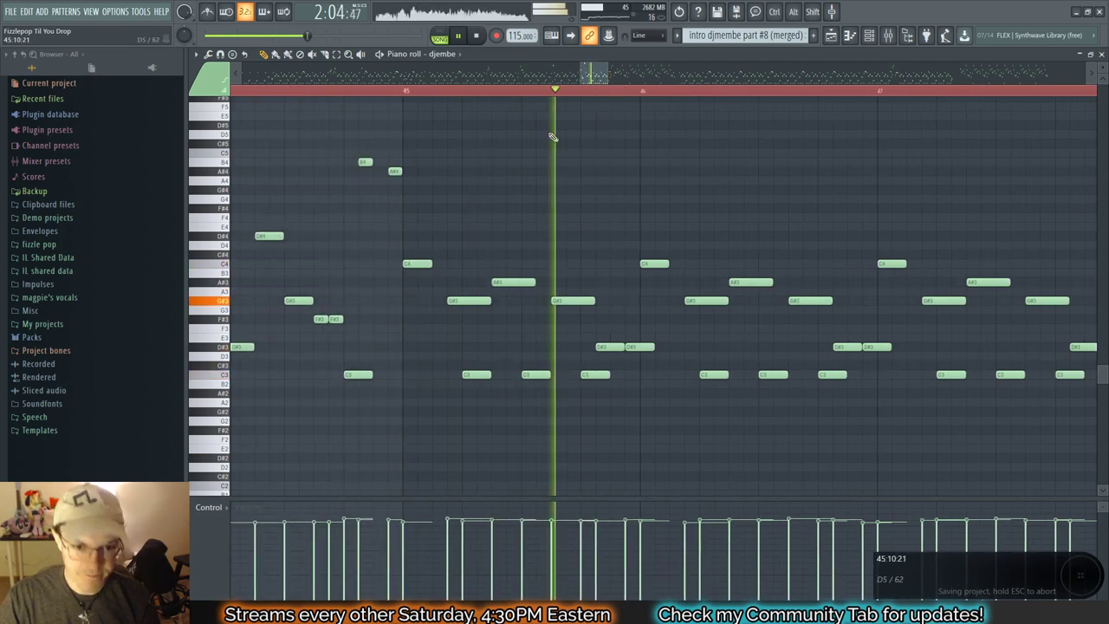
pyautogui.moveTo(843, 348); pyautogui.dragTo(846, 337)
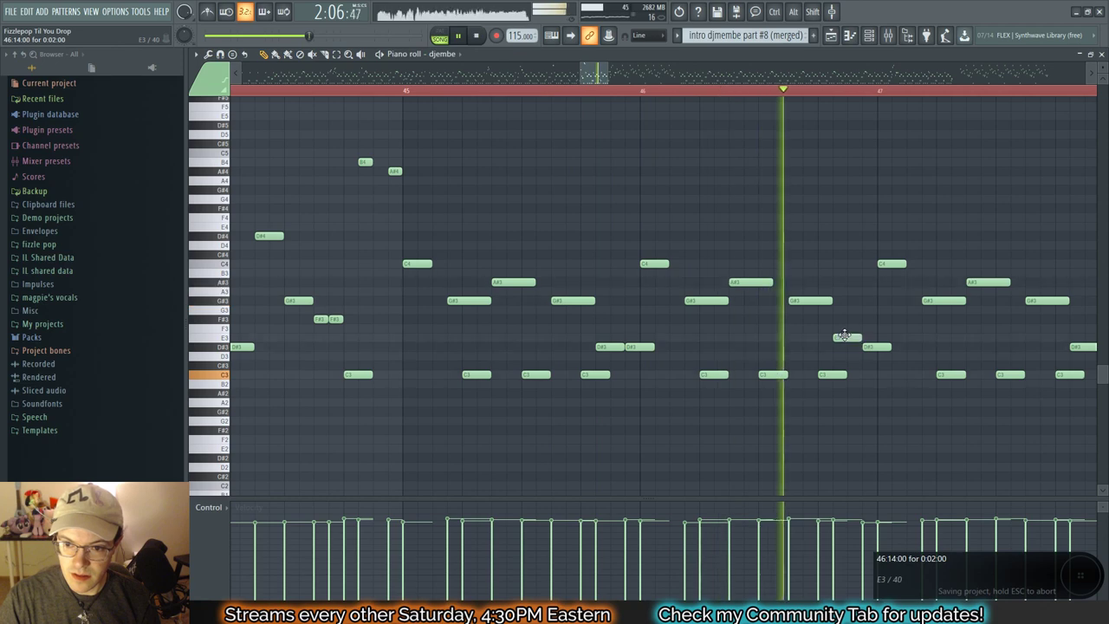
pyautogui.scroll(-1, 764, 344)
pyautogui.scroll(-1, 764, 344)
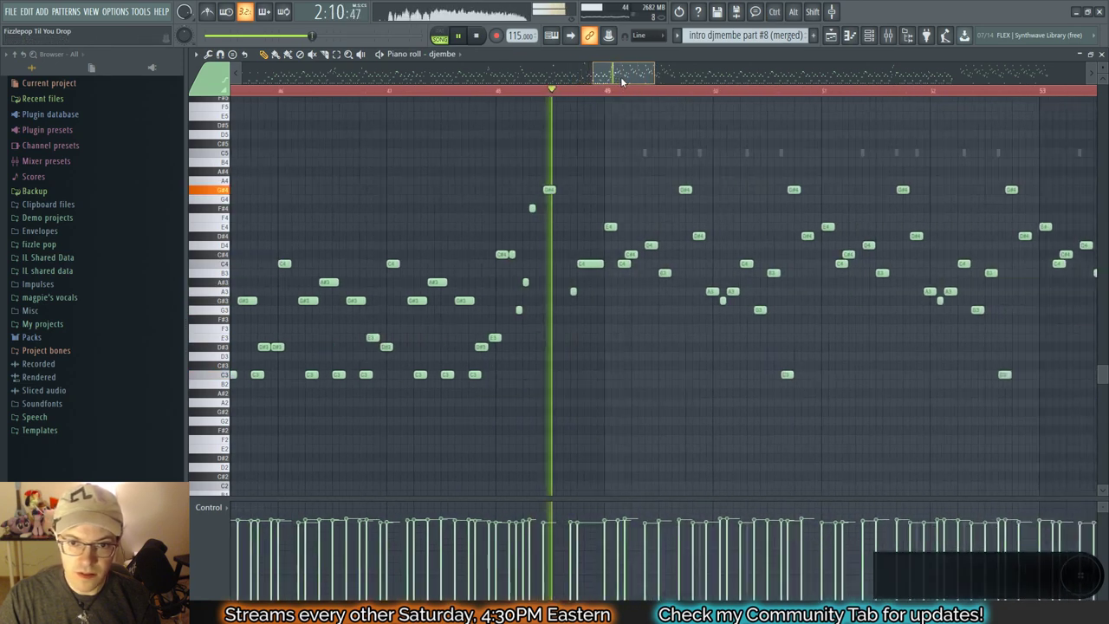
# Step: Shorten the G#4 note in the bar 48 fill to one step and play the fill
pyautogui.scroll(3, 429, 206)
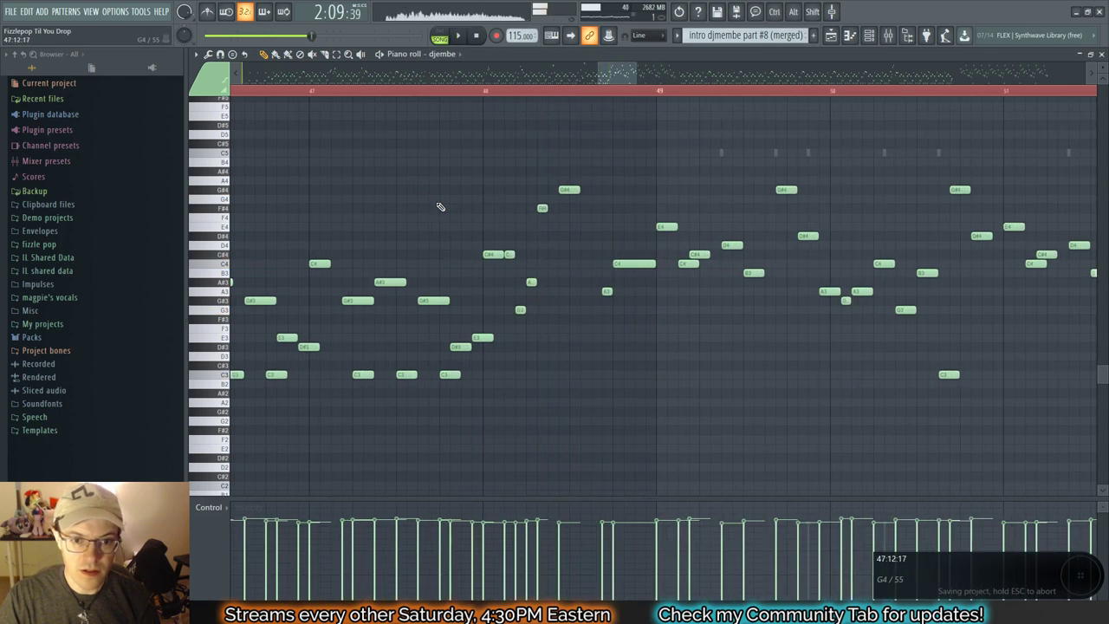
pyautogui.press('KP_Divide')
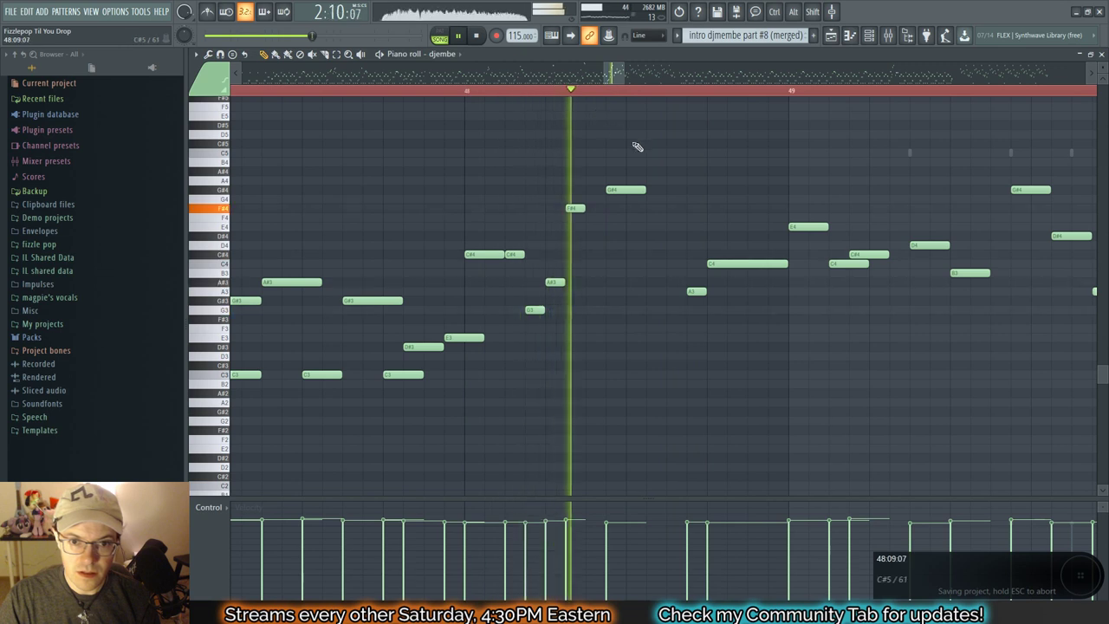
pyautogui.press('space')
pyautogui.press('space')
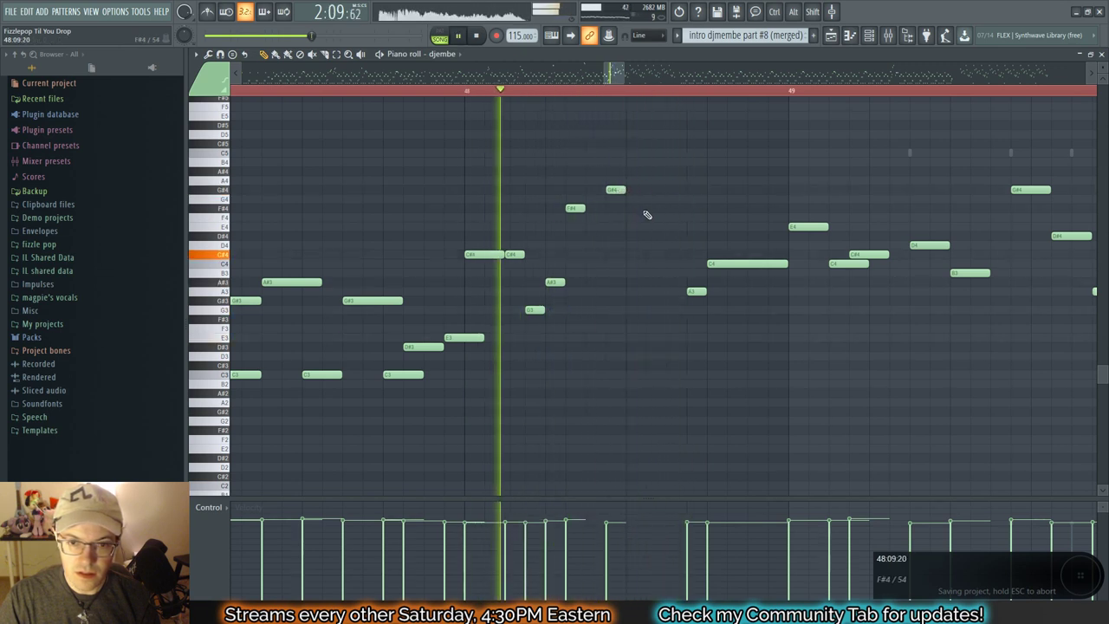
# Step: Add a short note between the G#4 and A3 of the bar 48 fill, pitch it at E4 and play it
pyautogui.press('space')
pyautogui.click(656, 213)
pyautogui.press('space')
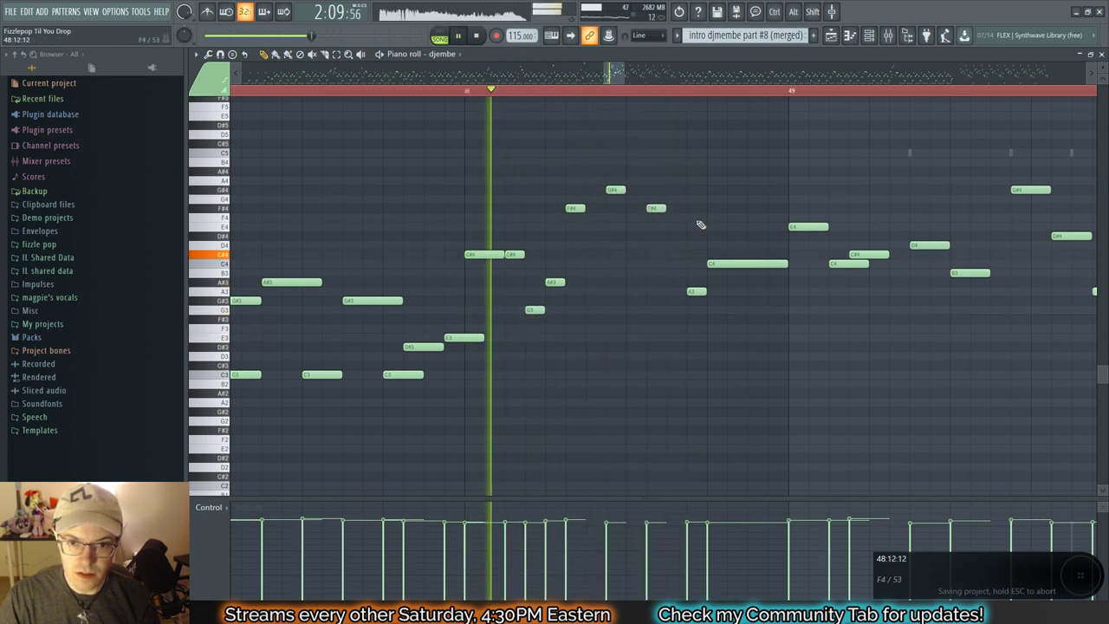
pyautogui.press('space')
pyautogui.moveTo(656, 210); pyautogui.dragTo(657, 232)
pyautogui.press('space')
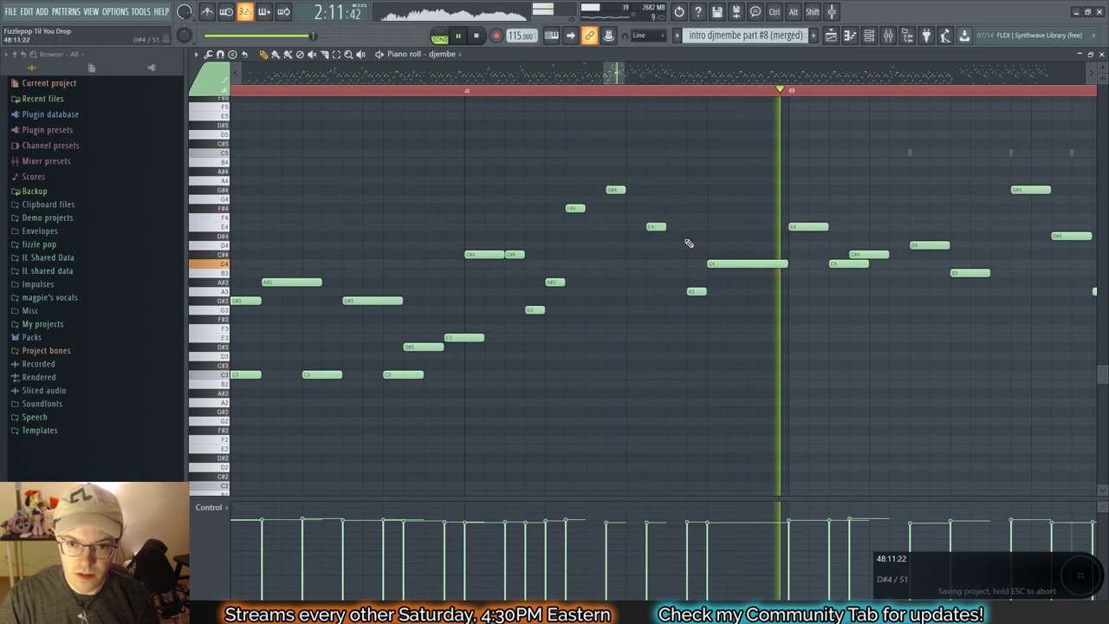
# Step: Add a C3 note after the last G3 of bar 56 and play the end of the phrase
pyautogui.scroll(-4, 633, 292)
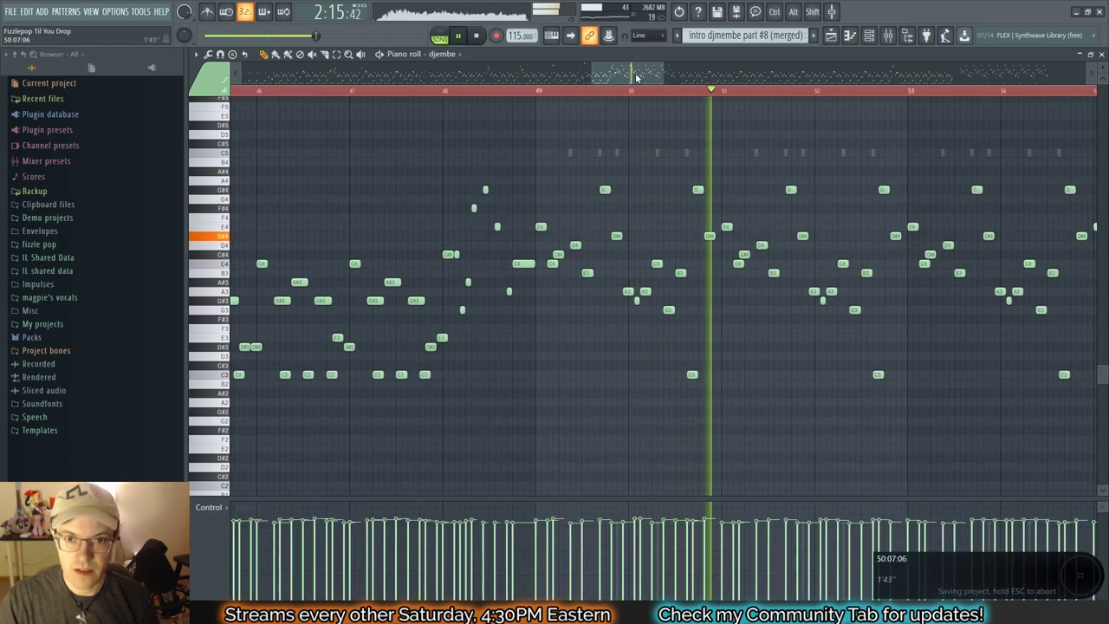
pyautogui.moveTo(636, 78); pyautogui.dragTo(680, 84)
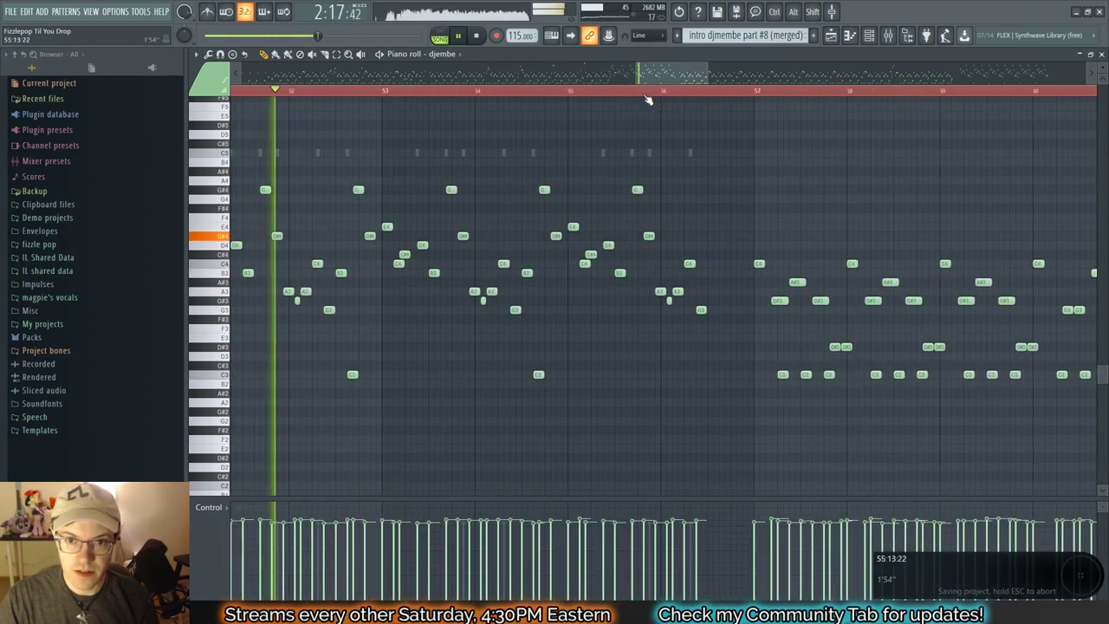
pyautogui.click(655, 89)
pyautogui.scroll(2, 795, 207)
pyautogui.scroll(2, 720, 210)
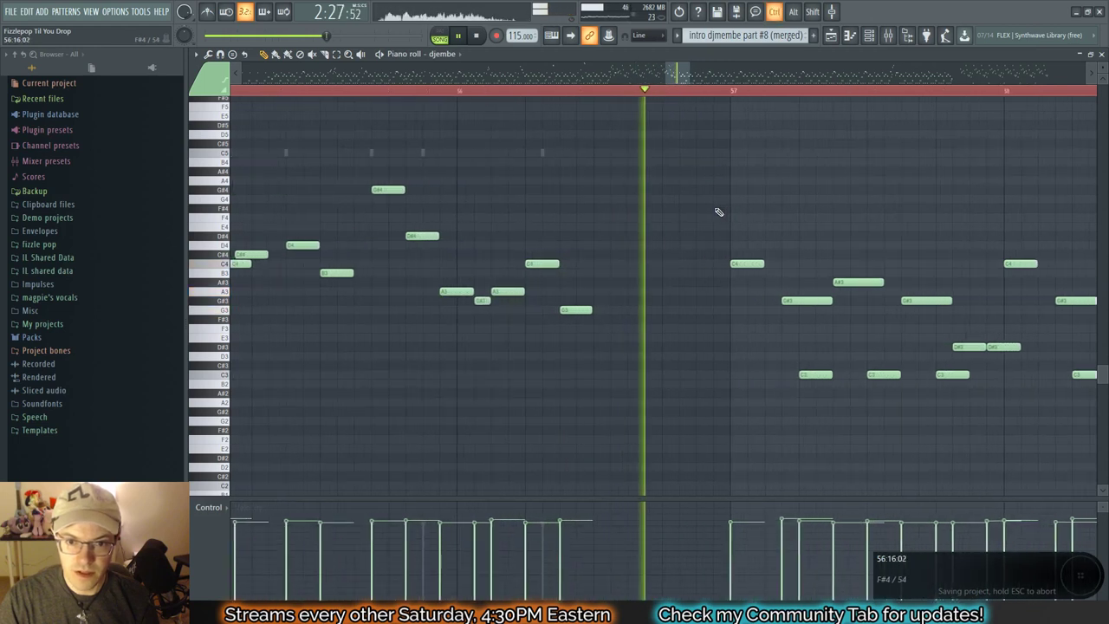
pyautogui.click(523, 90)
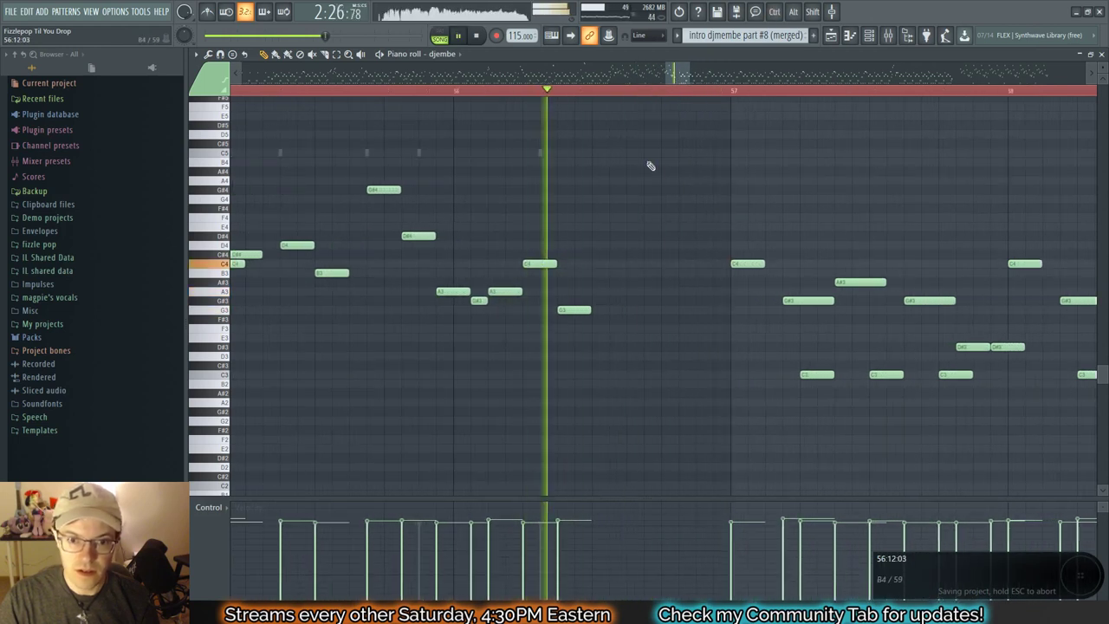
pyautogui.press('space')
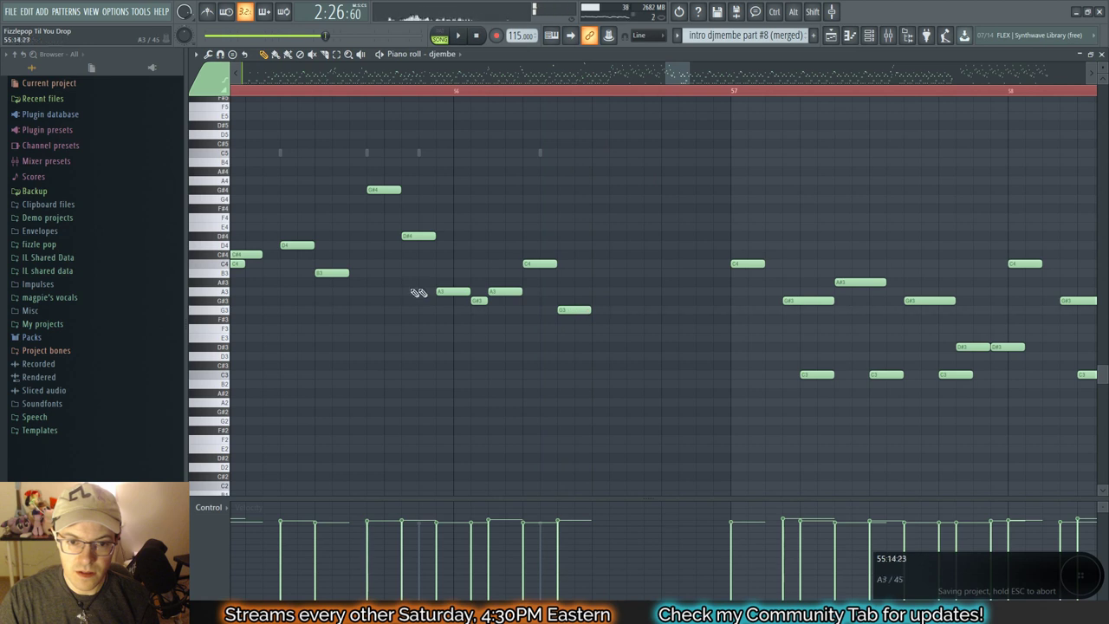
pyautogui.press('space')
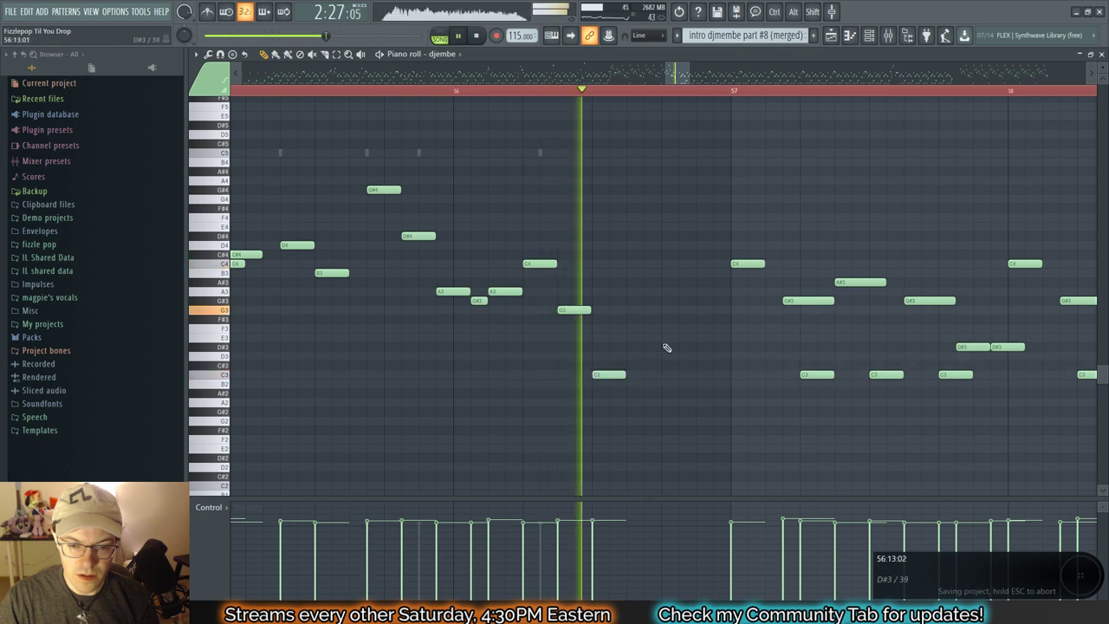
# Step: Try a C#3 note beside the new C3 in bar 56, delete it and move the C3 one step earlier
pyautogui.click(611, 366)
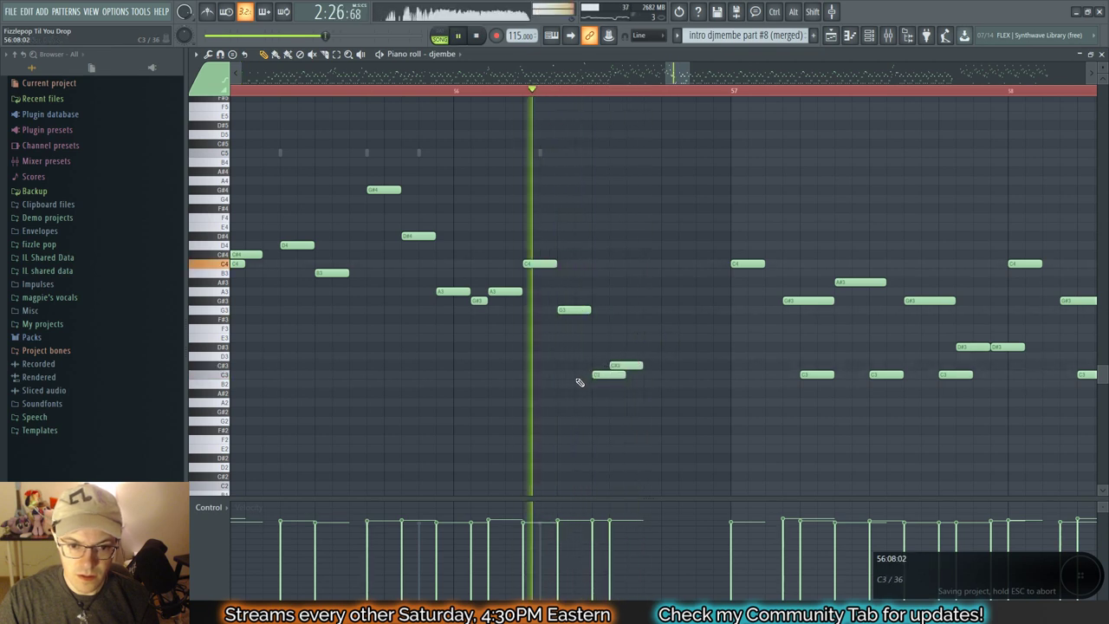
pyautogui.rightClick(625, 365)
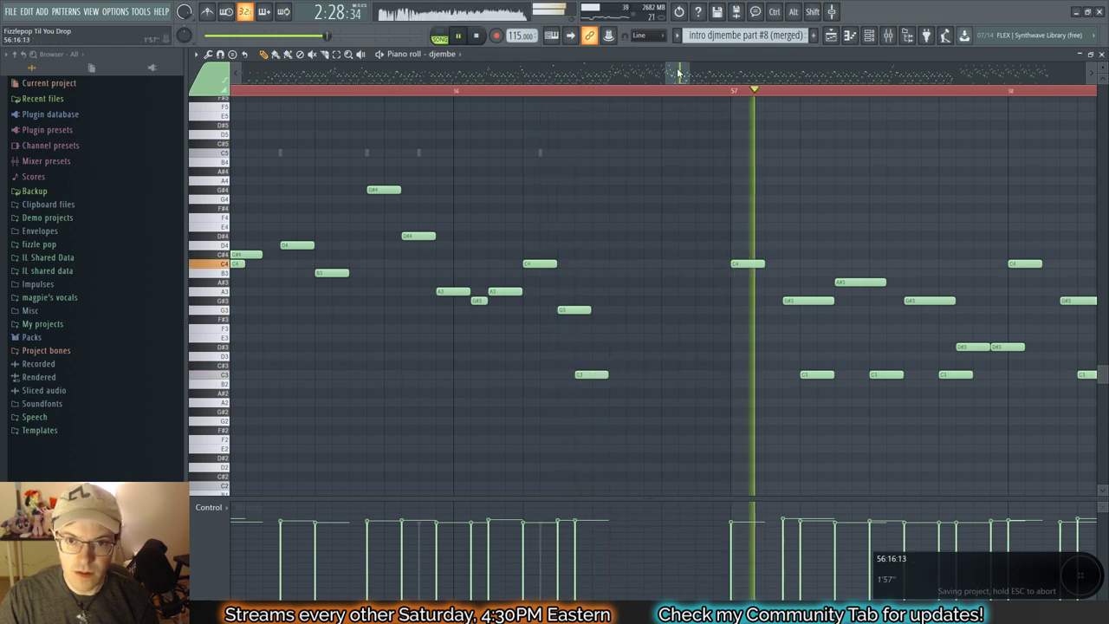
# Step: Raise the first of the two closing D#3 notes of bar 58 and the last D#3 note of bar 59 to E3
pyautogui.moveTo(678, 72); pyautogui.dragTo(691, 73)
pyautogui.moveTo(836, 345); pyautogui.dragTo(835, 336)
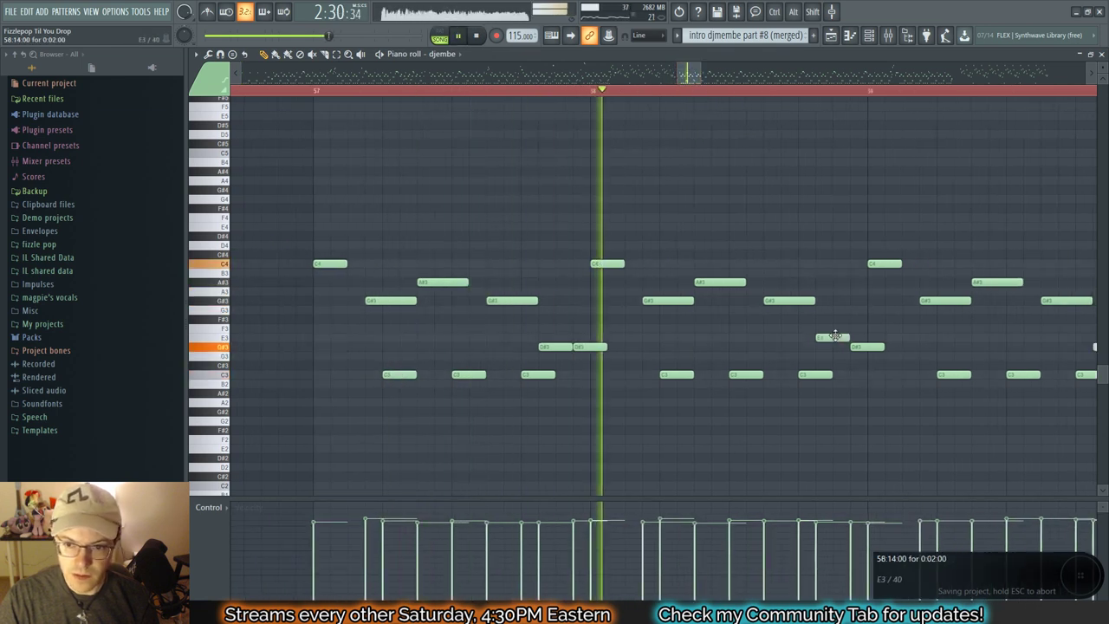
pyautogui.scroll(-3, 835, 335)
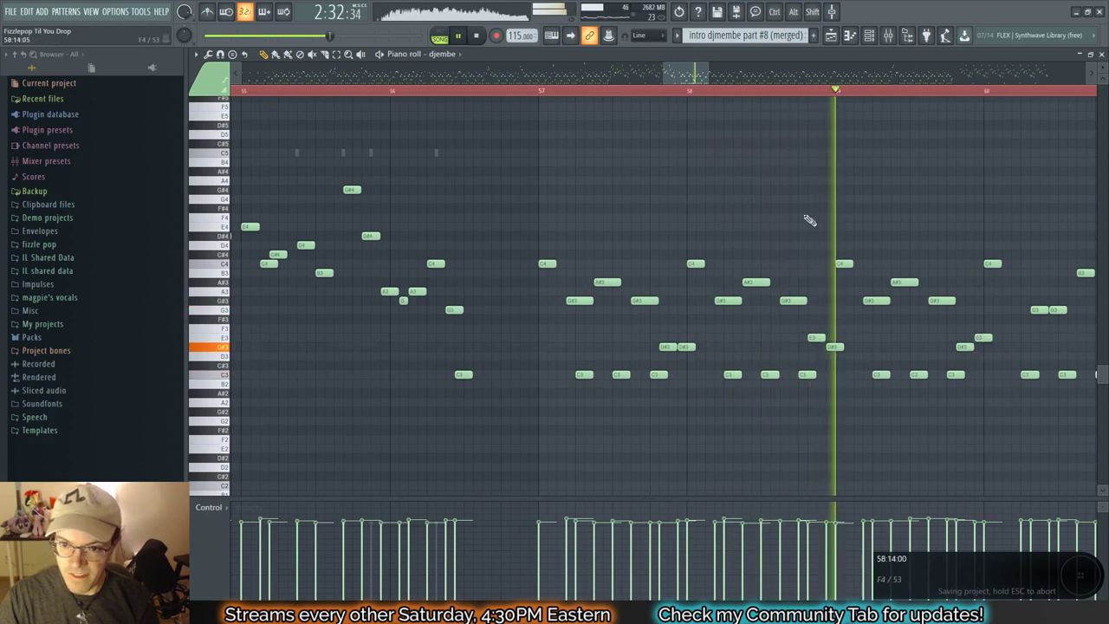
pyautogui.moveTo(676, 75); pyautogui.dragTo(706, 75)
pyautogui.scroll(3, 566, 330)
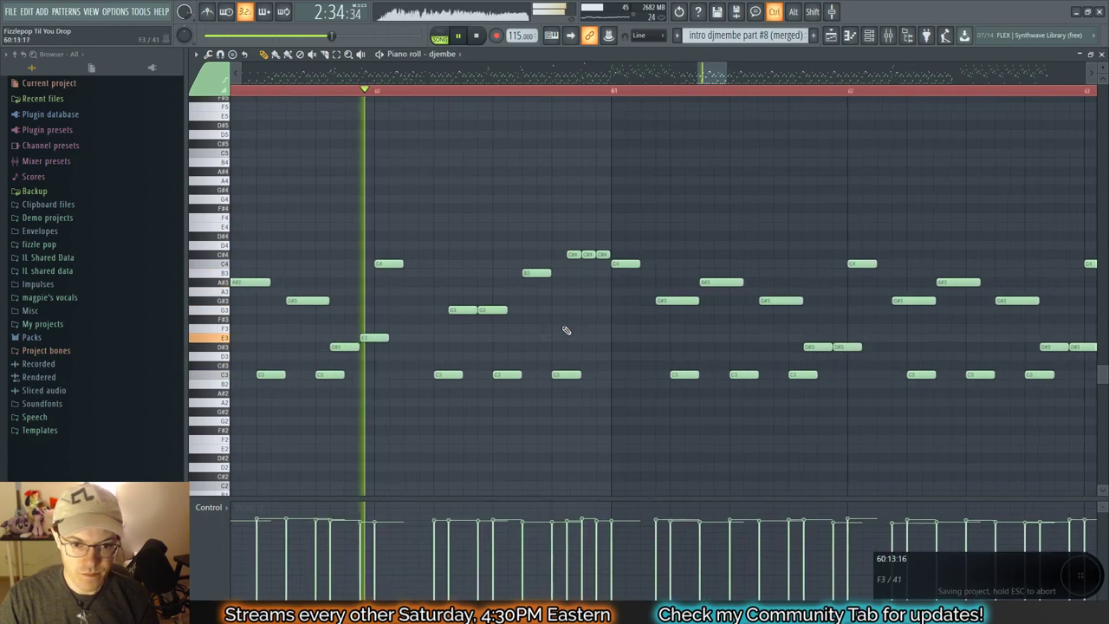
# Step: Play bar 60, move its middle C3 note up to D#4 and split it into two one-step notes
pyautogui.press('space')
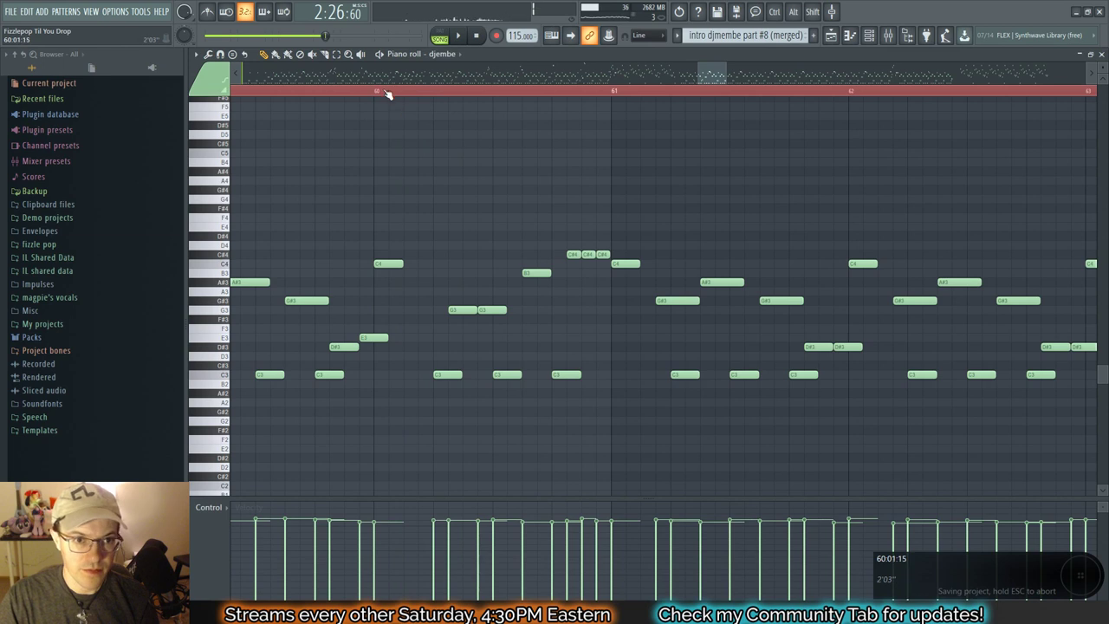
pyautogui.click(388, 93)
pyautogui.scroll(2, 468, 225)
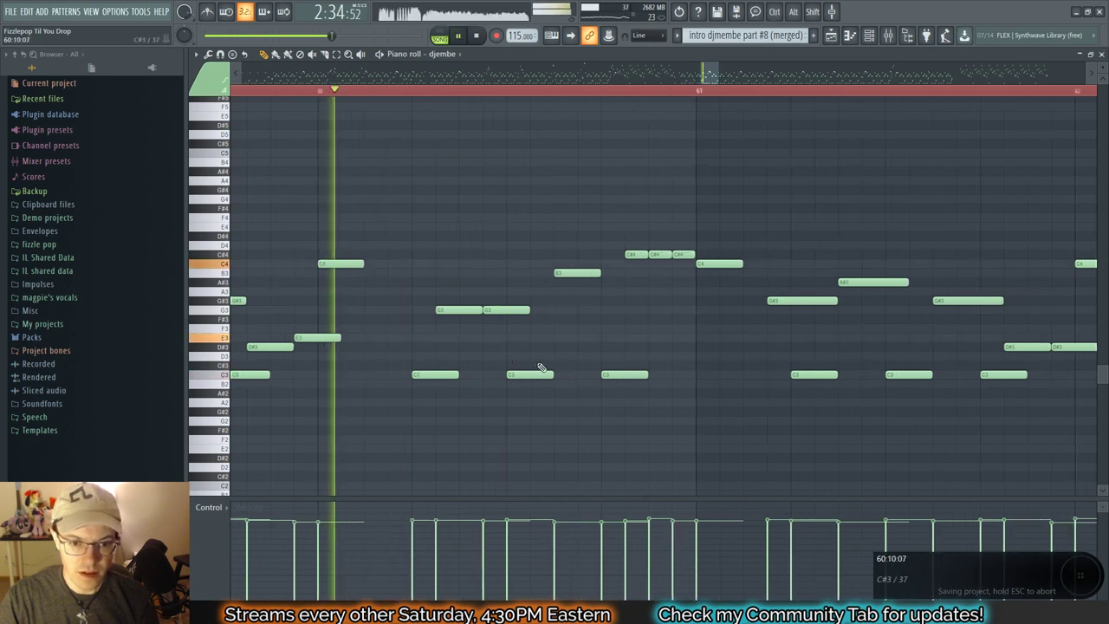
pyautogui.press('space')
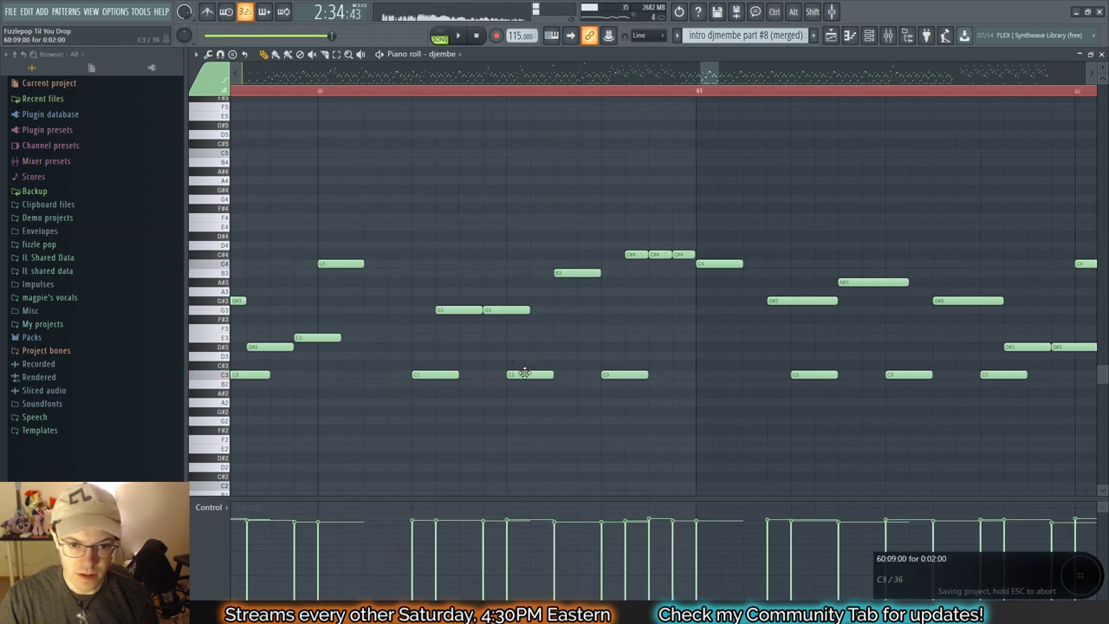
pyautogui.doubleClick(525, 373)
pyautogui.press('Escape')
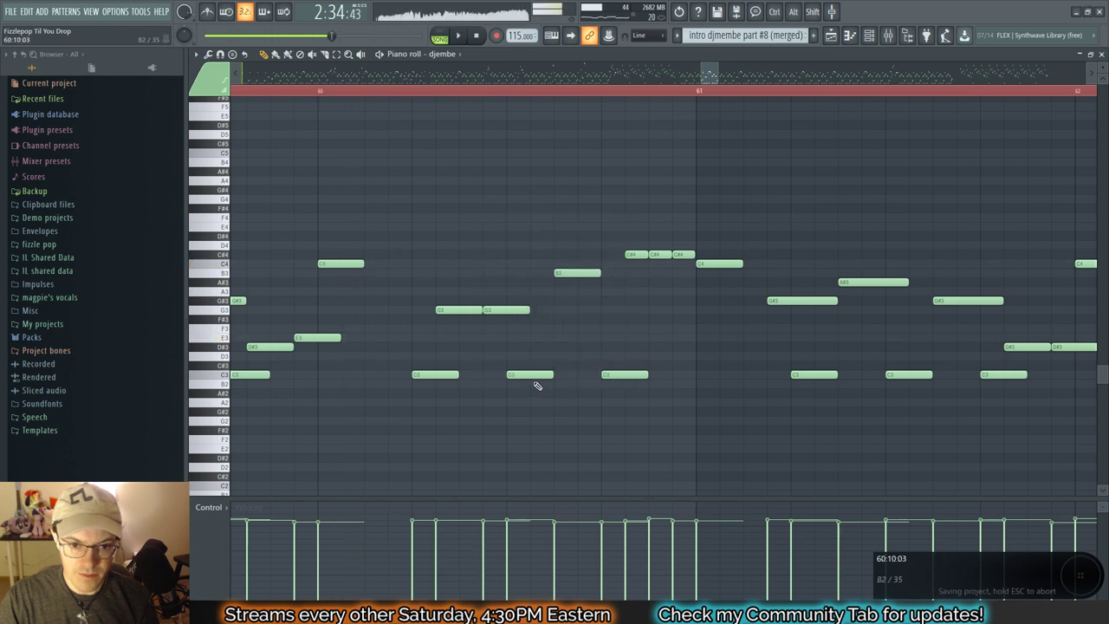
pyautogui.moveTo(531, 288); pyautogui.dragTo(531, 224)
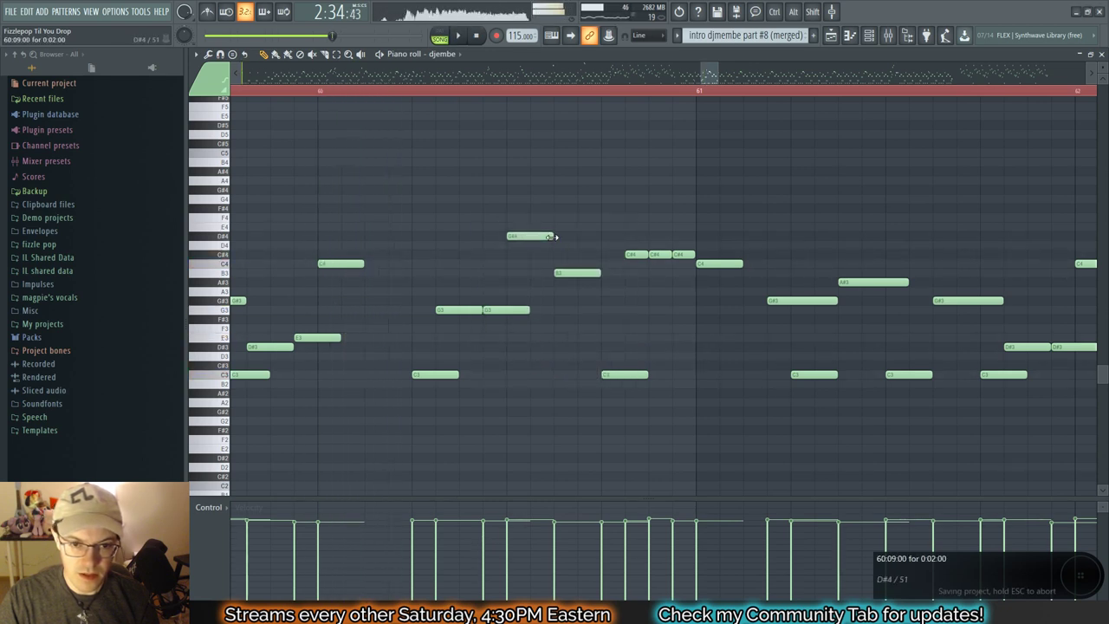
pyautogui.click(537, 237)
pyautogui.press('space')
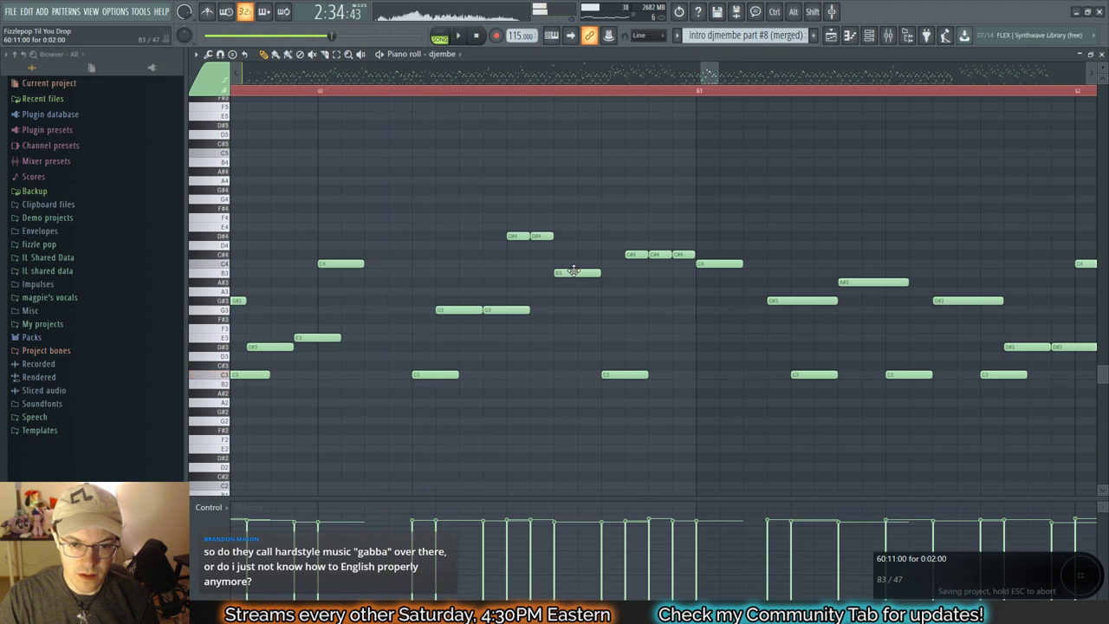
# Step: Delete the second G3 note of bar 60, shift the B3 one step later, raise it to C4 and play the fill
pyautogui.rightClick(514, 310)
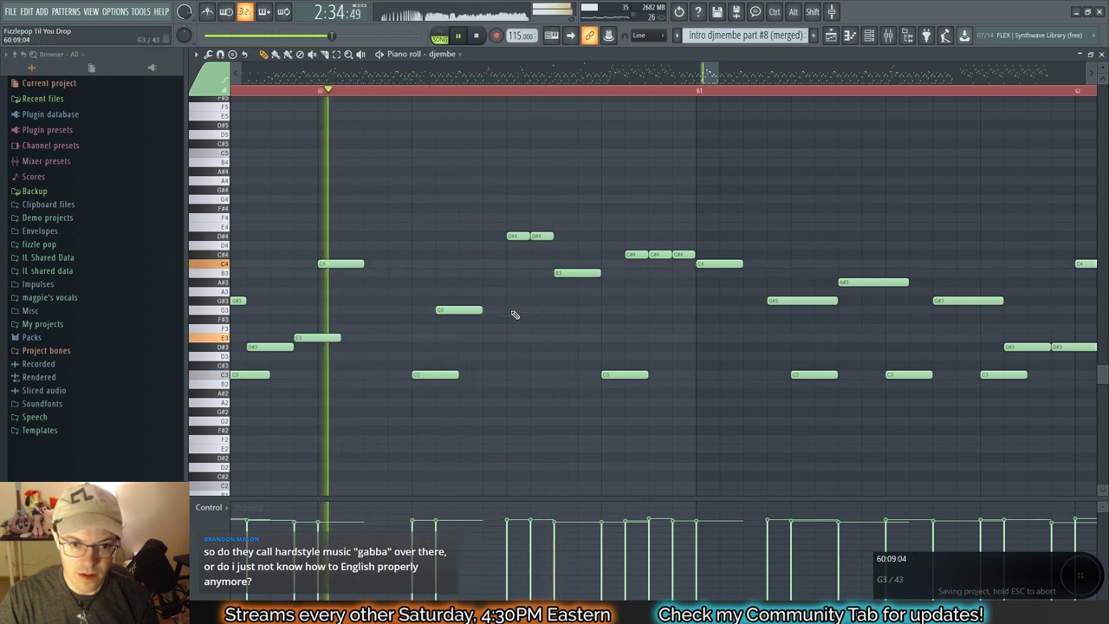
pyautogui.press('space')
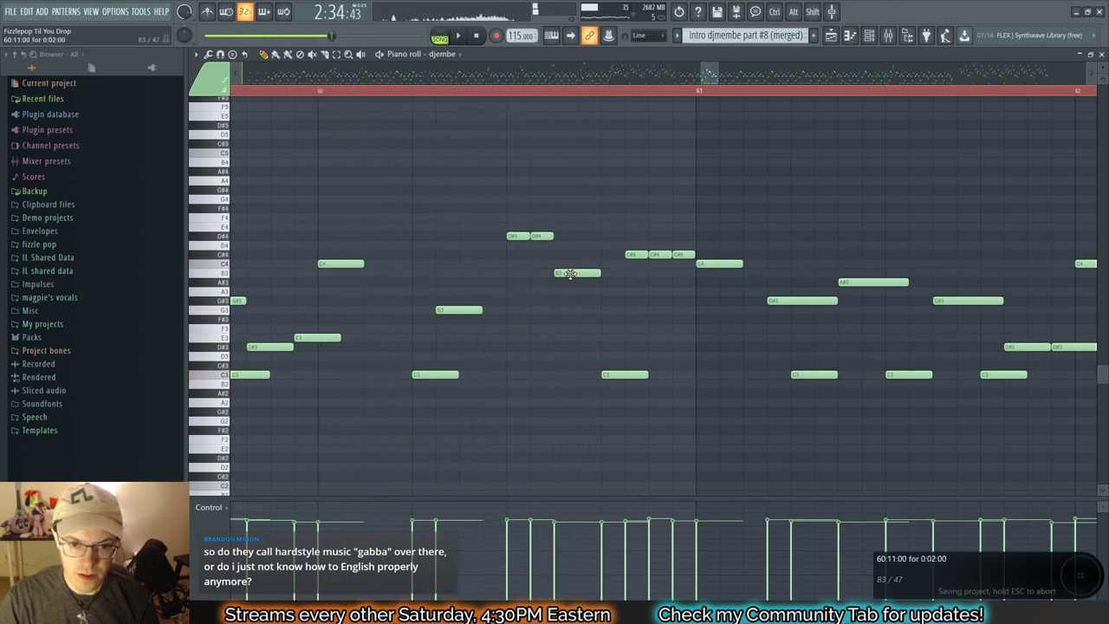
pyautogui.press('space')
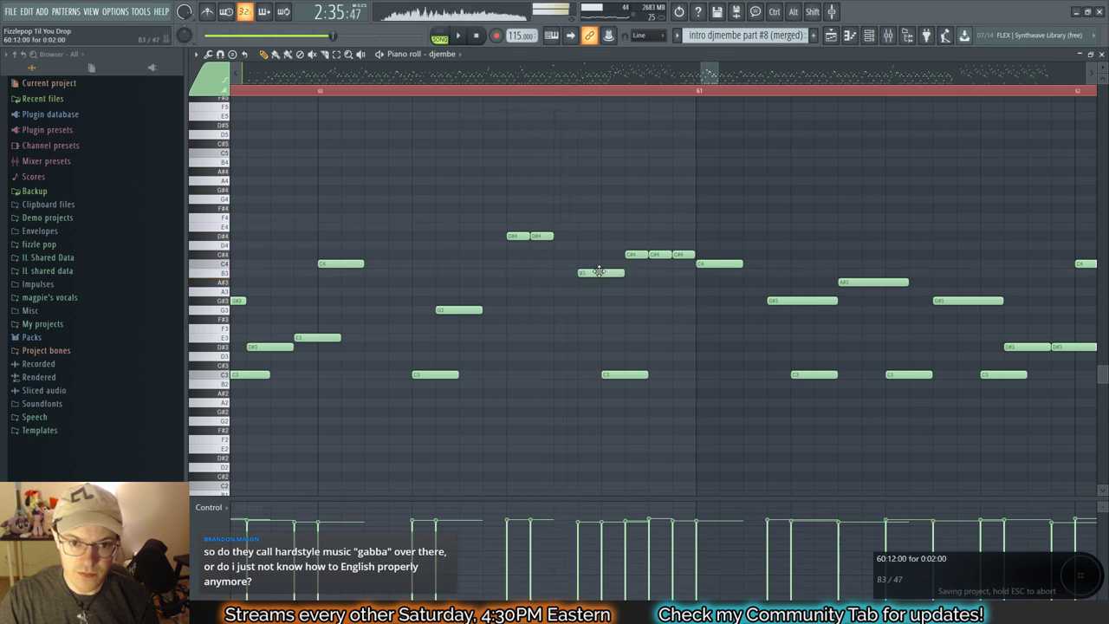
pyautogui.moveTo(594, 256); pyautogui.dragTo(593, 267)
pyautogui.press('space')
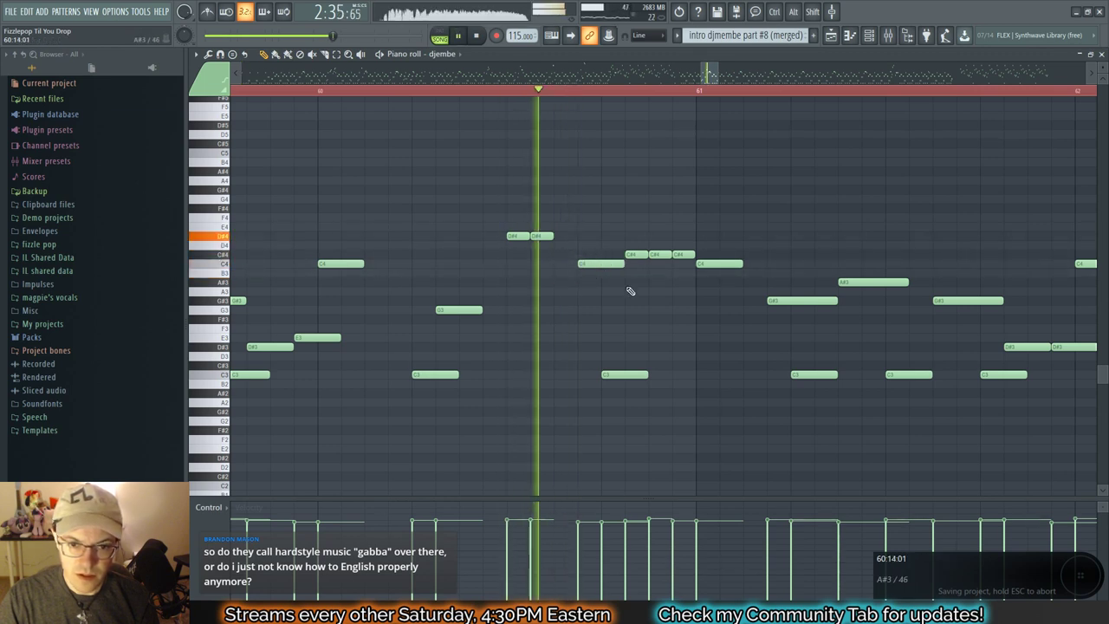
pyautogui.press('space')
# Step: Move the last C3 of bar 60 one step later and up to F3, delete the first two C#4 notes and play the fill
pyautogui.moveTo(621, 374); pyautogui.dragTo(643, 331)
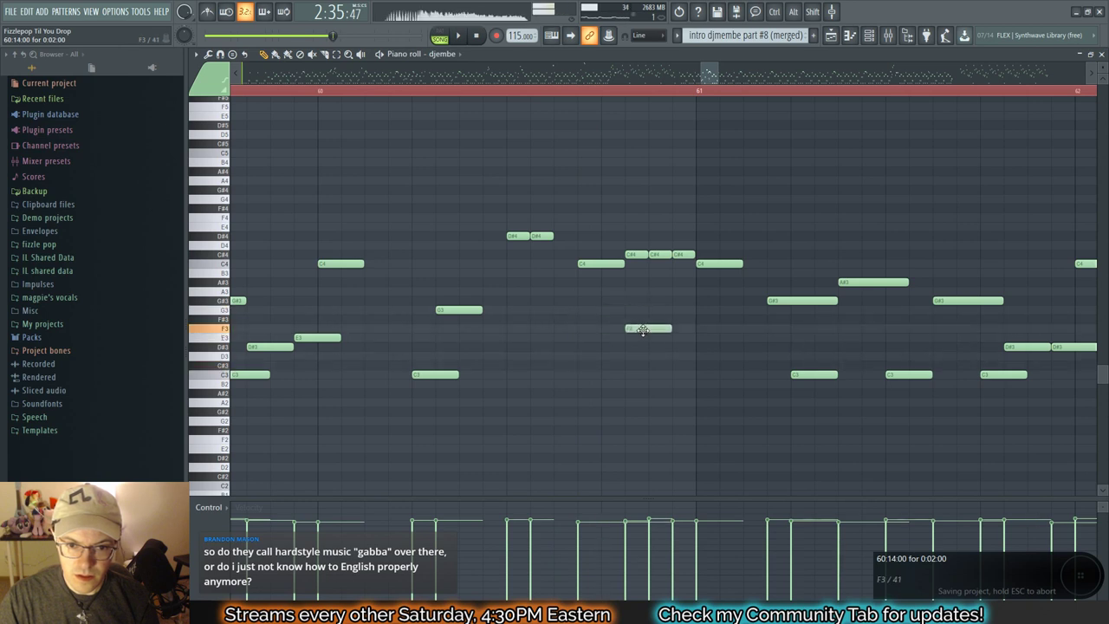
pyautogui.rightClick(652, 254)
pyautogui.press('space')
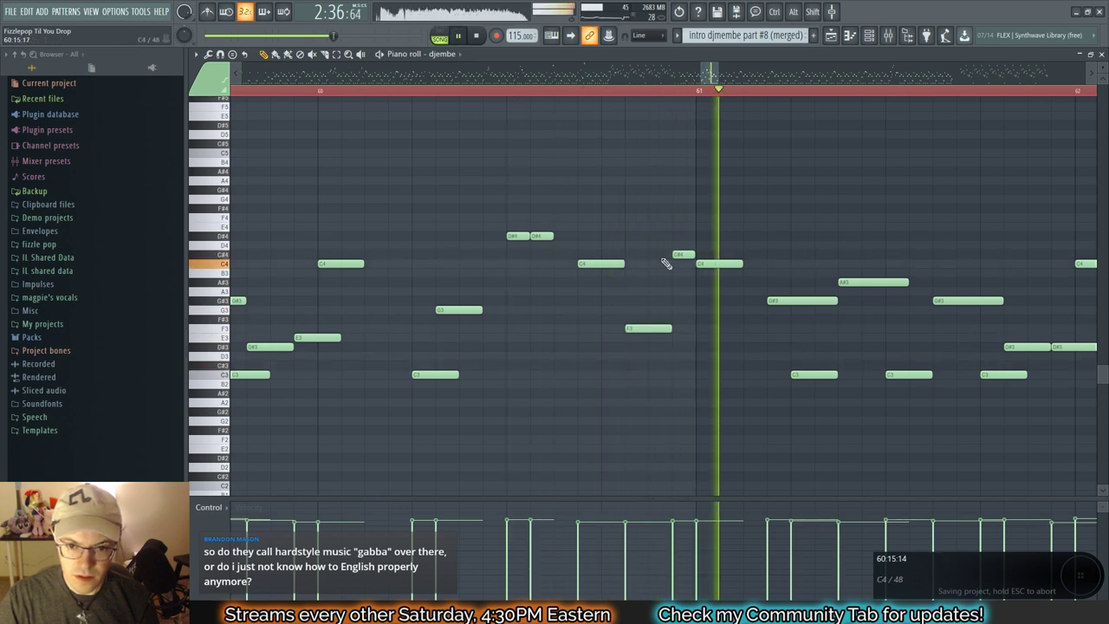
pyautogui.scroll(-3, 511, 101)
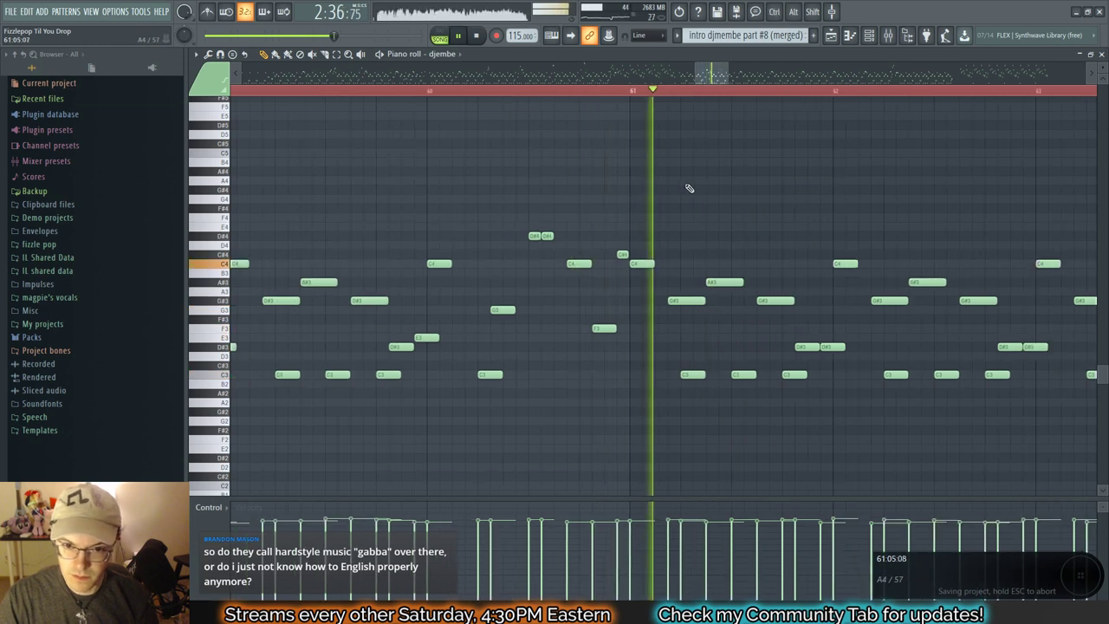
# Step: Raise the C4 after the D#4 pair in bar 60 to D4, play the fill and save the project
pyautogui.press('space')
pyautogui.click(578, 244)
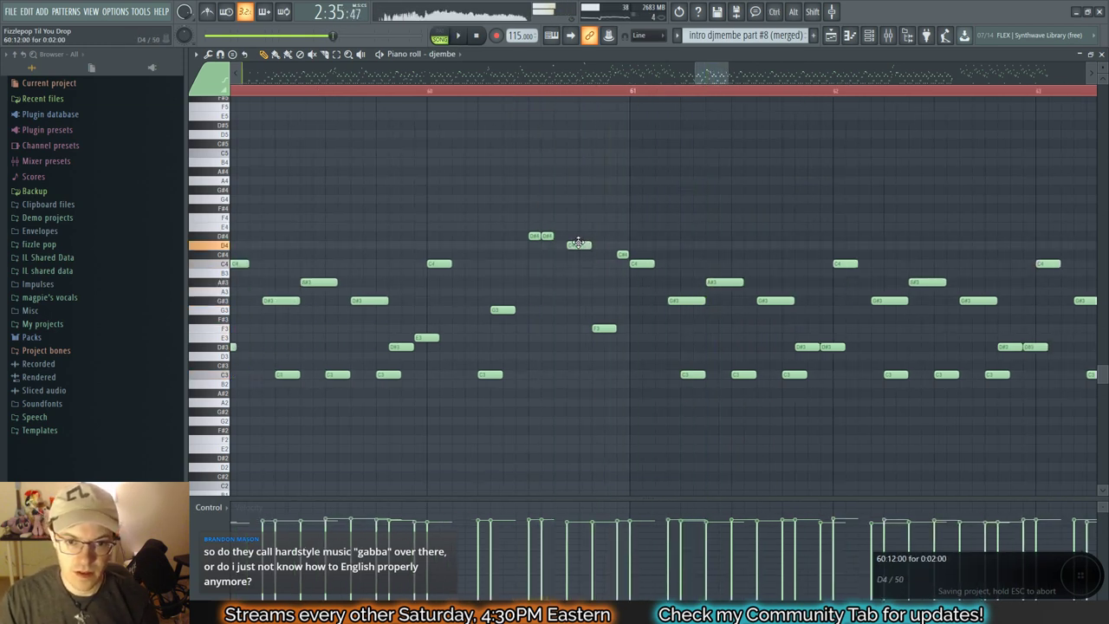
pyautogui.press('space')
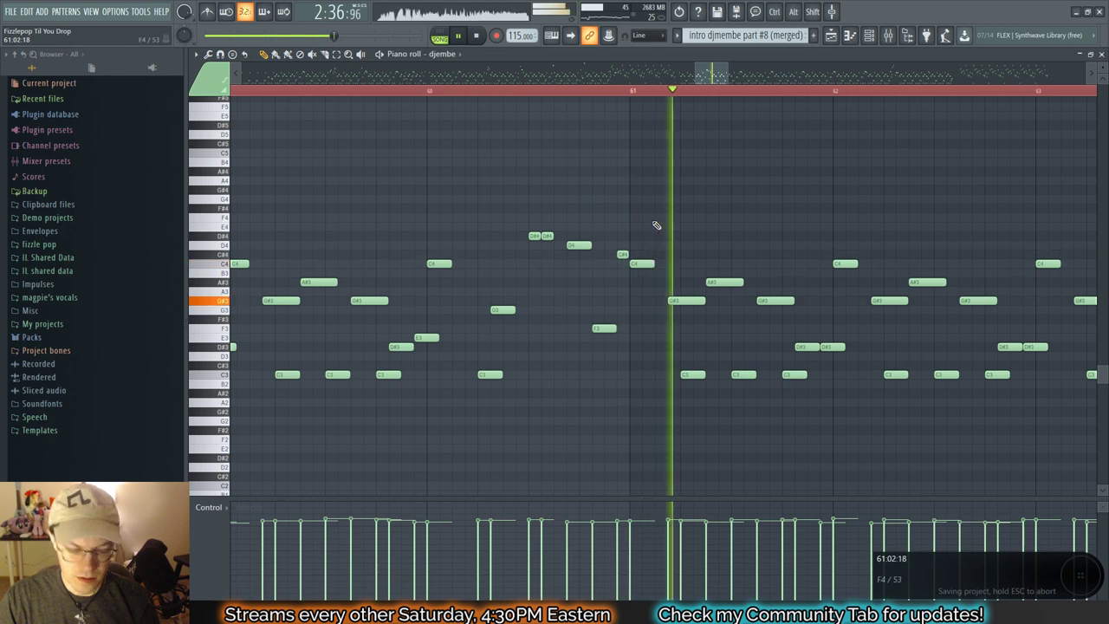
pyautogui.press('space')
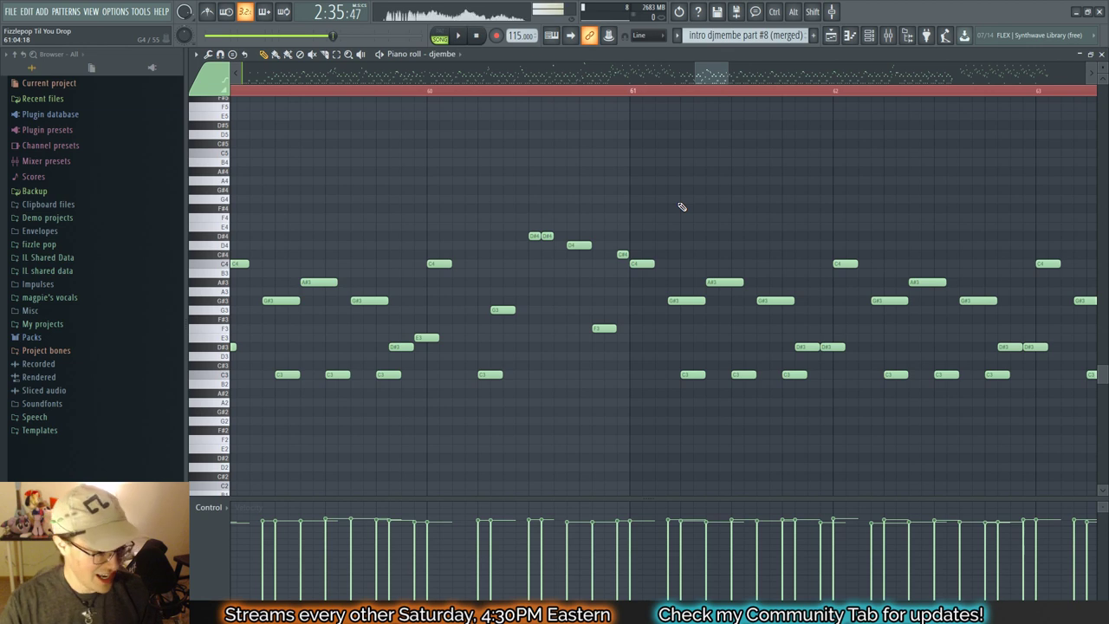
pyautogui.hotkey('ctrl', 's')
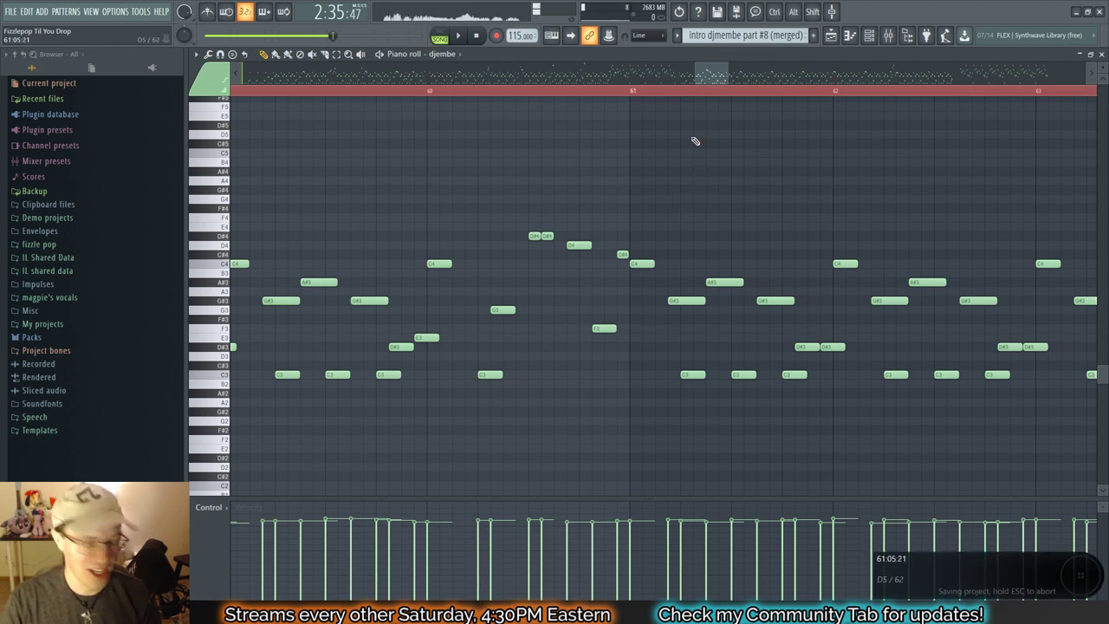
# Step: Play on from bar 61 and raise the last D#3 note of bar 63 to E3
pyautogui.moveTo(703, 76); pyautogui.dragTo(723, 76)
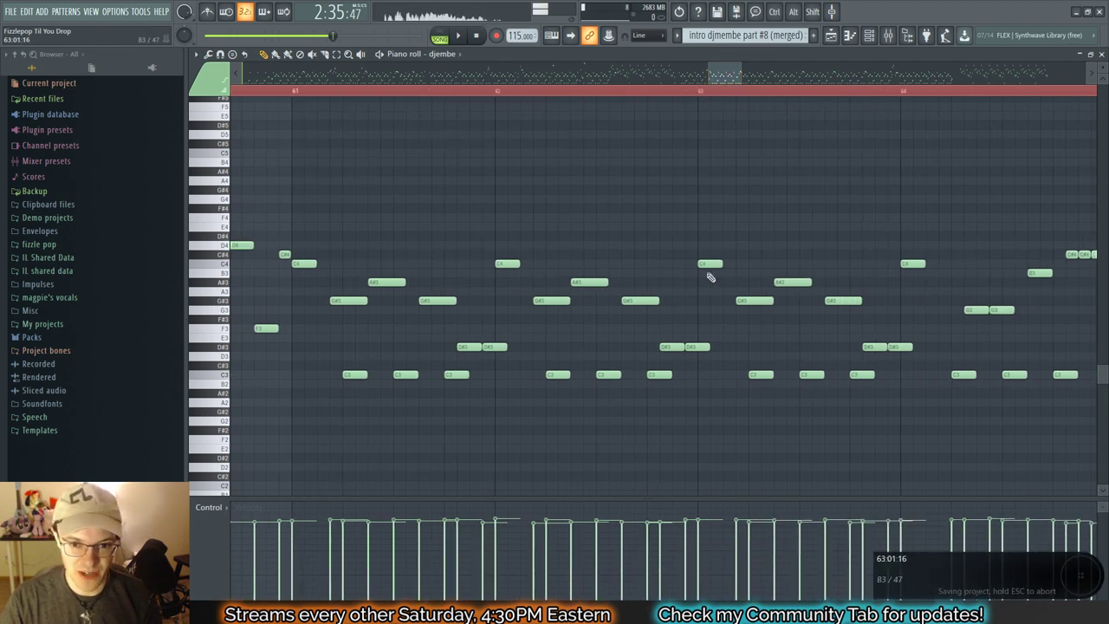
pyautogui.click(299, 93)
pyautogui.press('space')
pyautogui.moveTo(735, 75)
pyautogui.mouseDown()
pyautogui.moveTo(747, 75)
pyautogui.moveTo(740, 81)
pyautogui.mouseUp()
pyautogui.scroll(2, 690, 340)
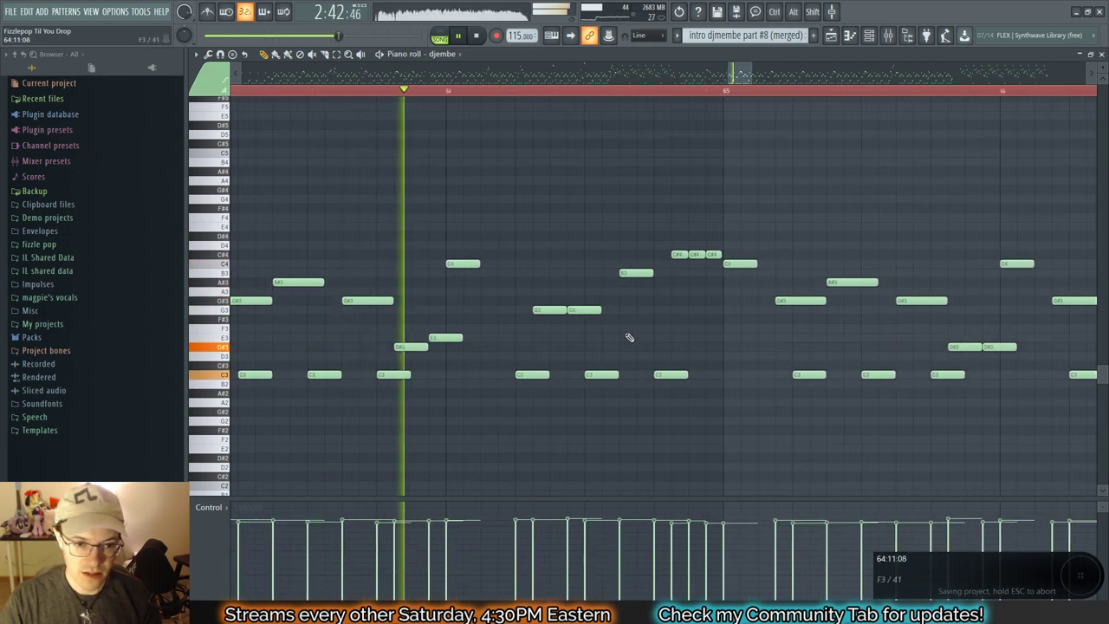
# Step: Play the bar 64 fill, raise its last C3 note to C#4 and shorten it to one step
pyautogui.press('space')
pyautogui.click(460, 94)
pyautogui.press('space')
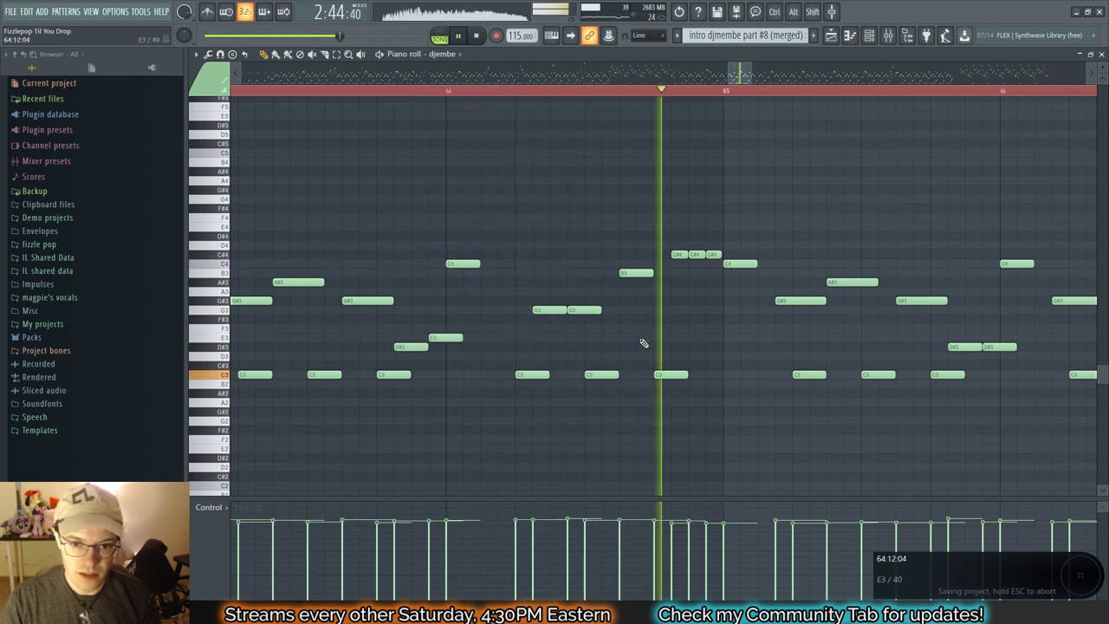
pyautogui.press('space')
pyautogui.press('space')
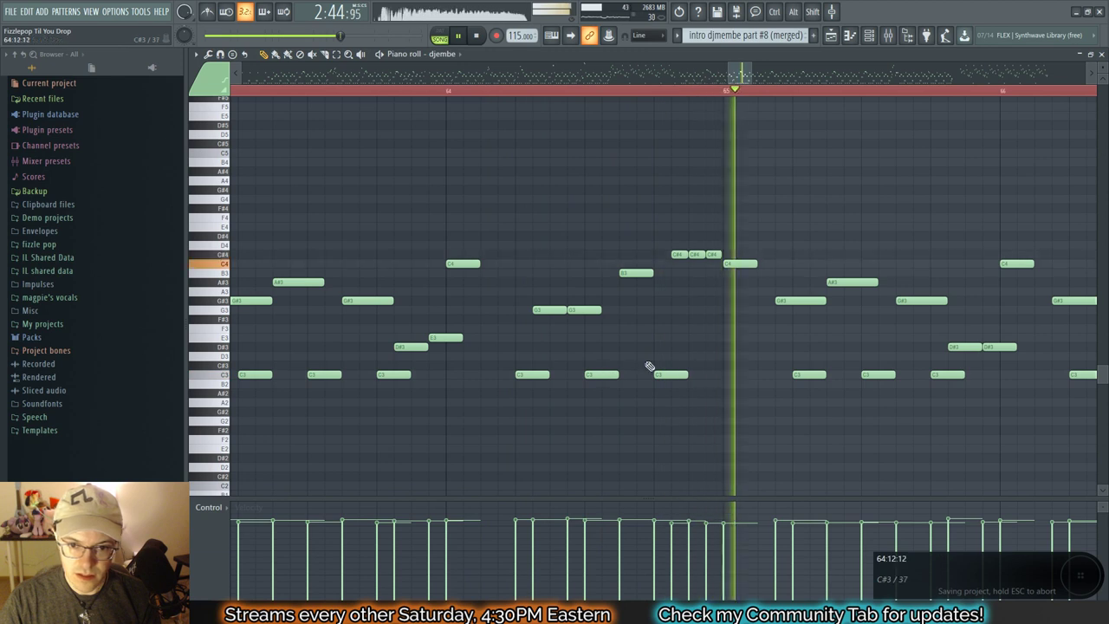
pyautogui.press('space')
pyautogui.press('space')
pyautogui.moveTo(673, 376); pyautogui.dragTo(670, 325)
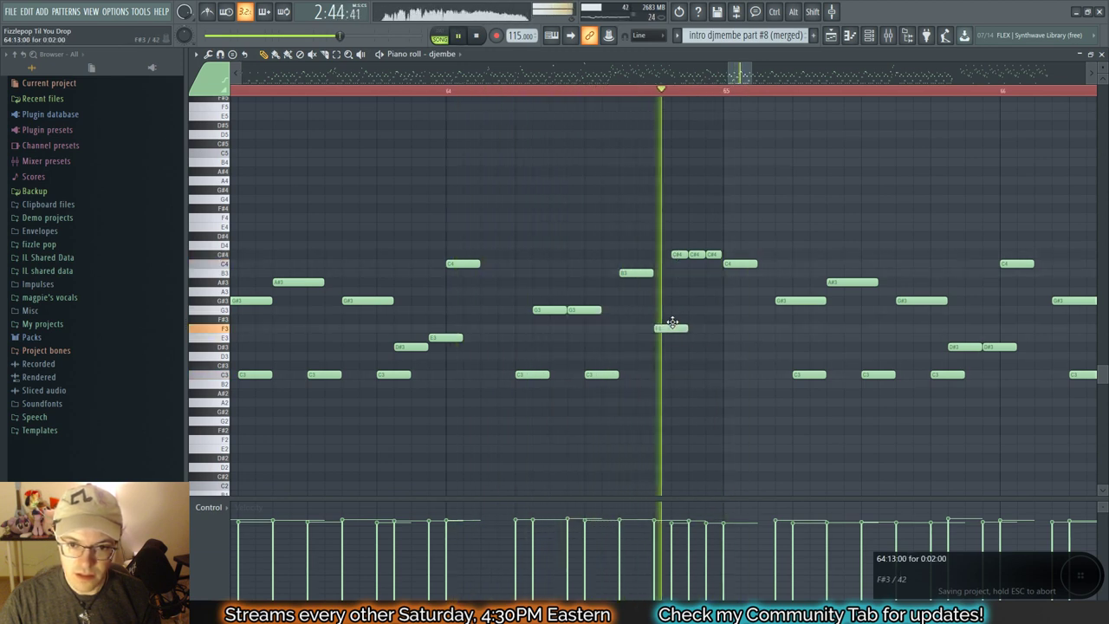
pyautogui.press('space')
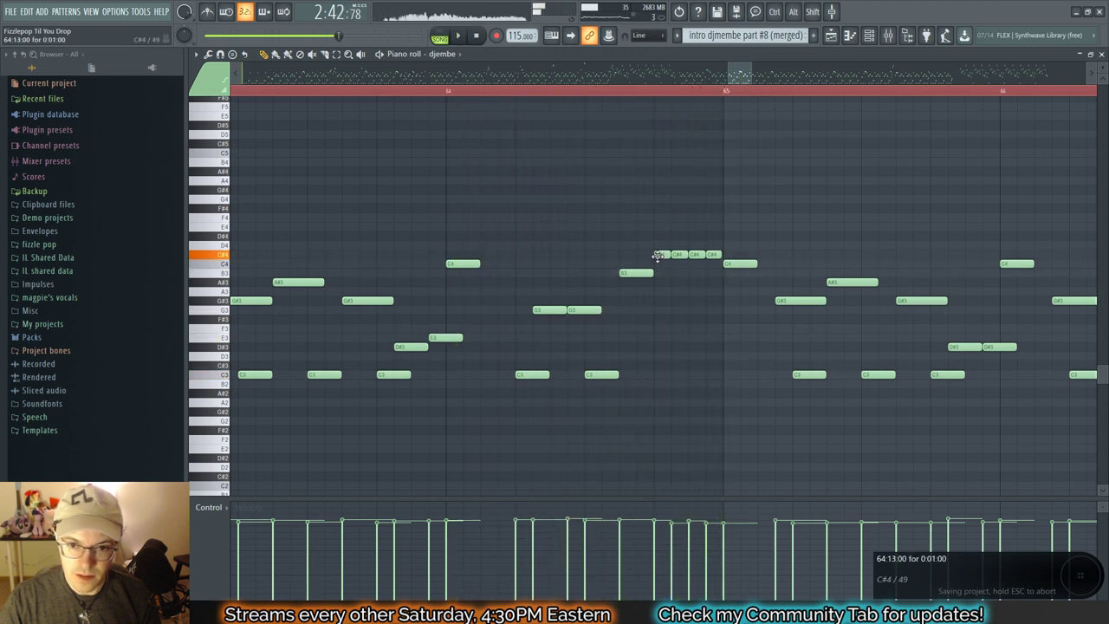
# Step: Continue playback and raise the first closing D#3 of bar 66 and the last D#3 of bar 67 to E3
pyautogui.press('space')
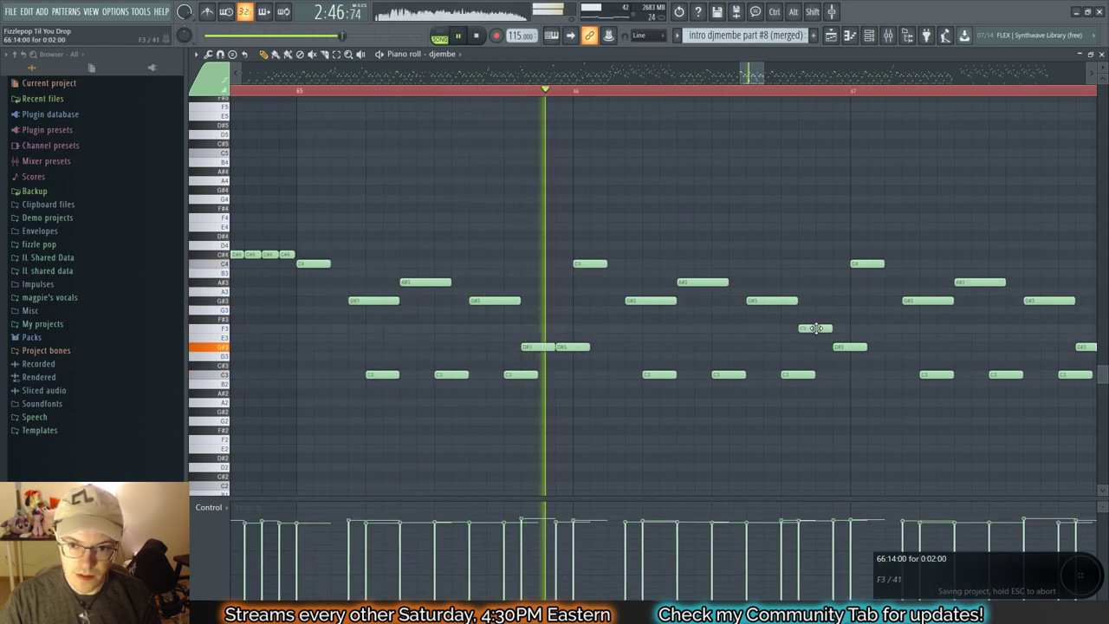
pyautogui.scroll(-2, 813, 347)
pyautogui.moveTo(985, 347); pyautogui.dragTo(990, 338)
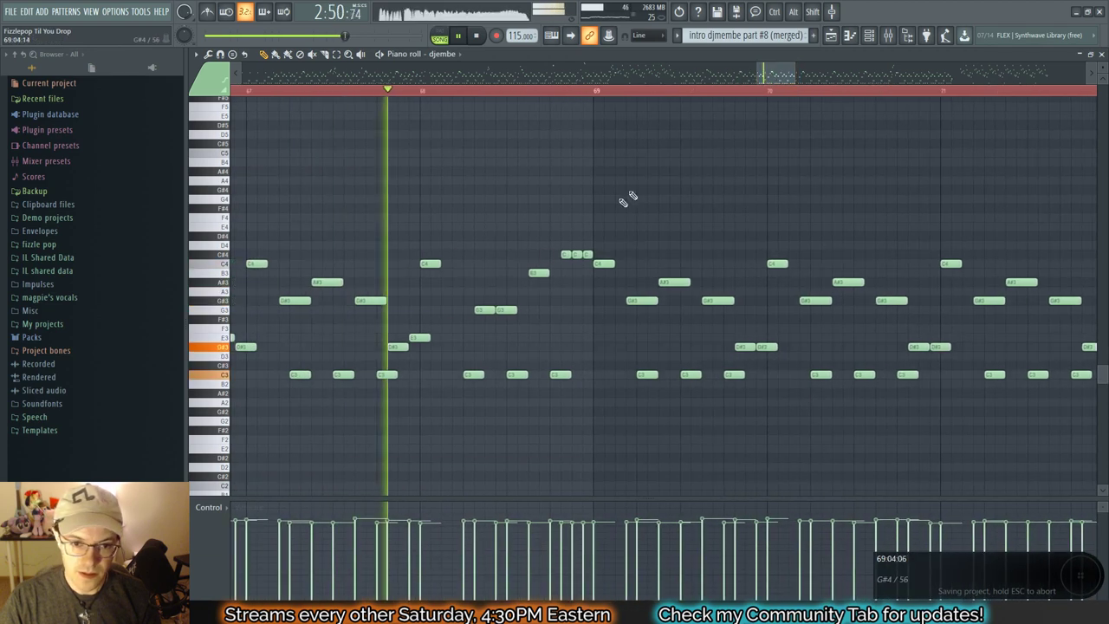
# Step: Turn the last C3 of bar 68 into a one-step F3, raise the first C#4 to D#4 and play the fill
pyautogui.scroll(2, 475, 309)
pyautogui.scroll(1, 574, 345)
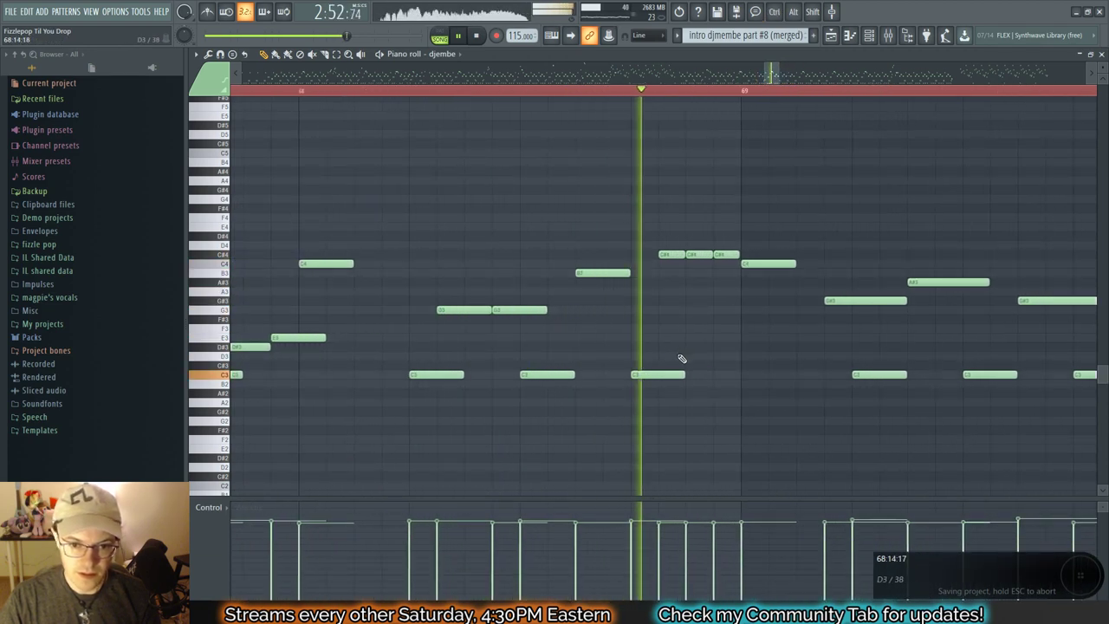
pyautogui.press('space')
pyautogui.moveTo(642, 370); pyautogui.dragTo(644, 329)
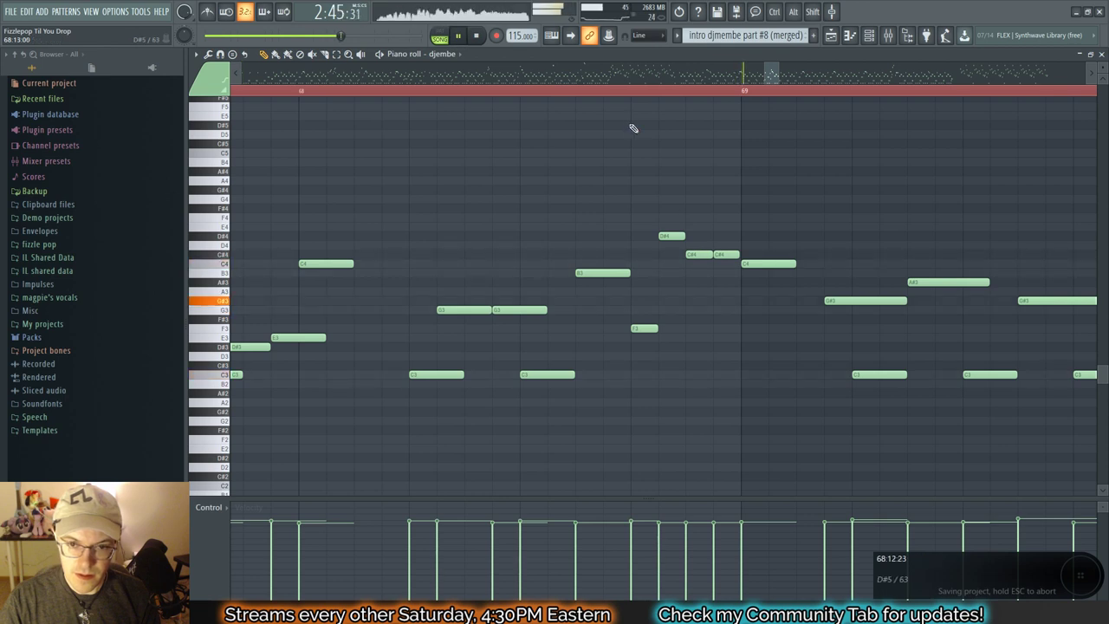
pyautogui.click(621, 90)
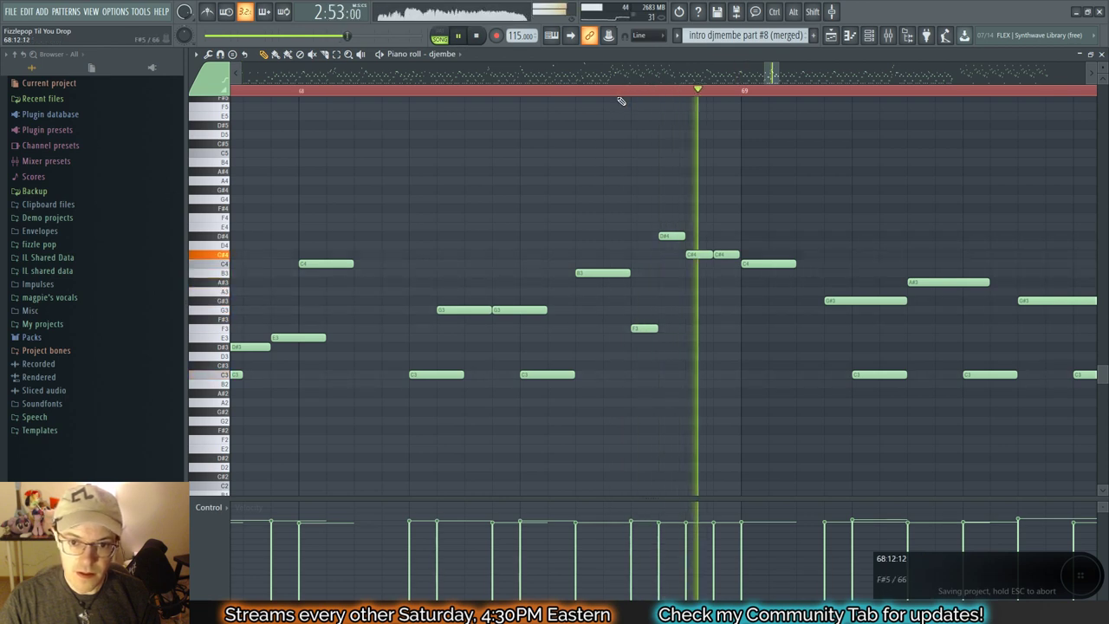
# Step: Delete the middle note of the bar 68 run, move the last C#4 up to G4 and play the end of the bar
pyautogui.rightClick(704, 255)
pyautogui.press('space')
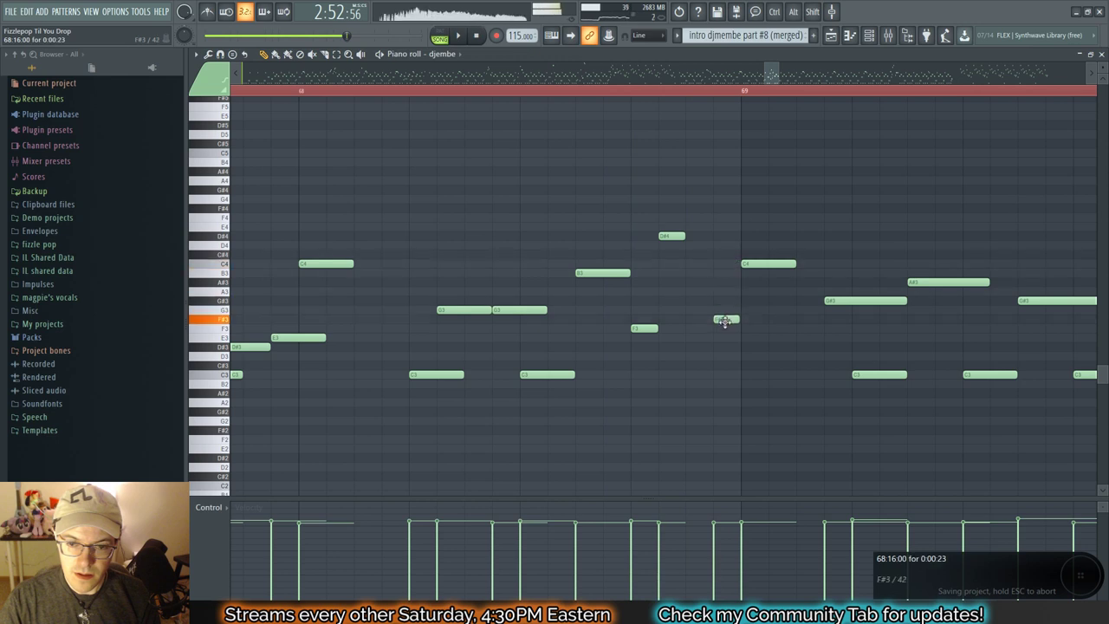
pyautogui.moveTo(730, 380); pyautogui.dragTo(726, 354)
pyautogui.moveTo(726, 215)
pyautogui.mouseDown()
pyautogui.moveTo(727, 137)
pyautogui.moveTo(725, 291)
pyautogui.moveTo(733, 217)
pyautogui.mouseUp()
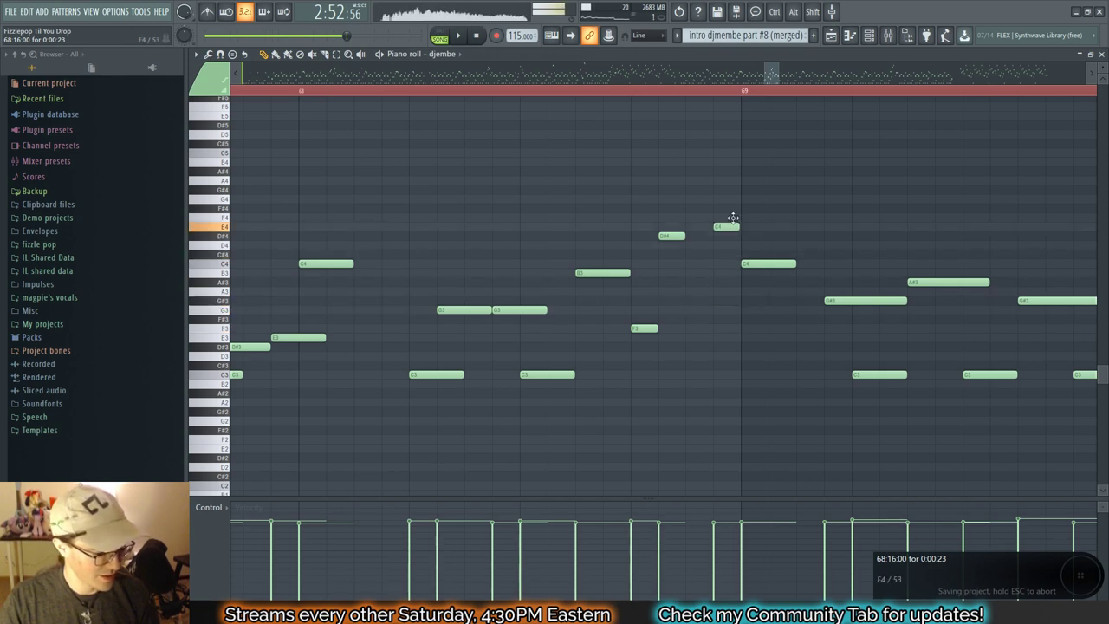
pyautogui.moveTo(735, 278); pyautogui.dragTo(738, 190)
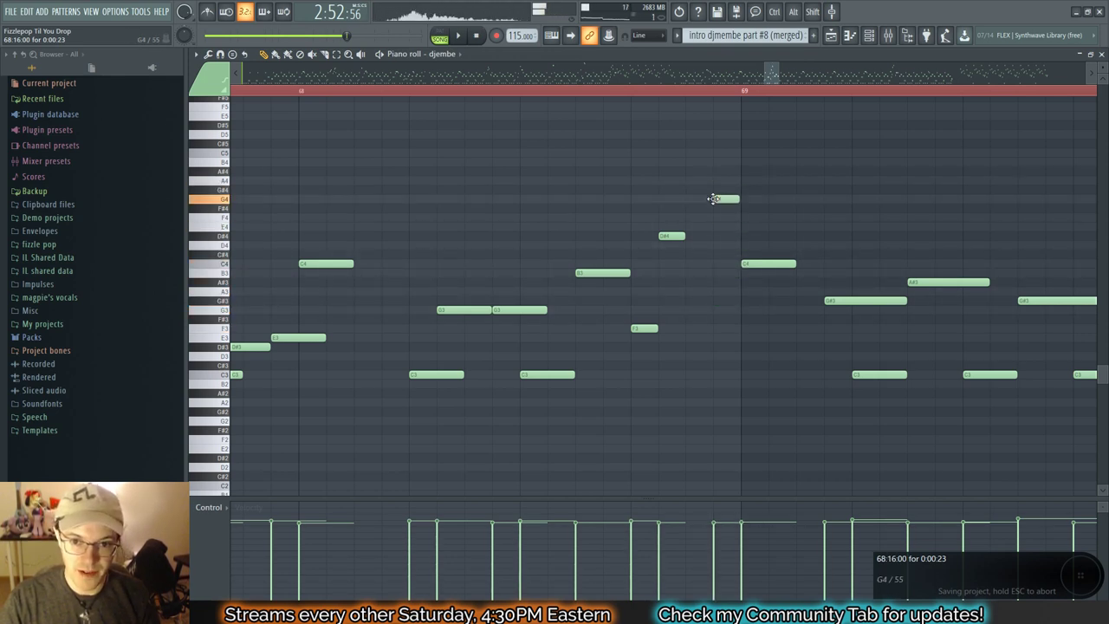
pyautogui.click(588, 94)
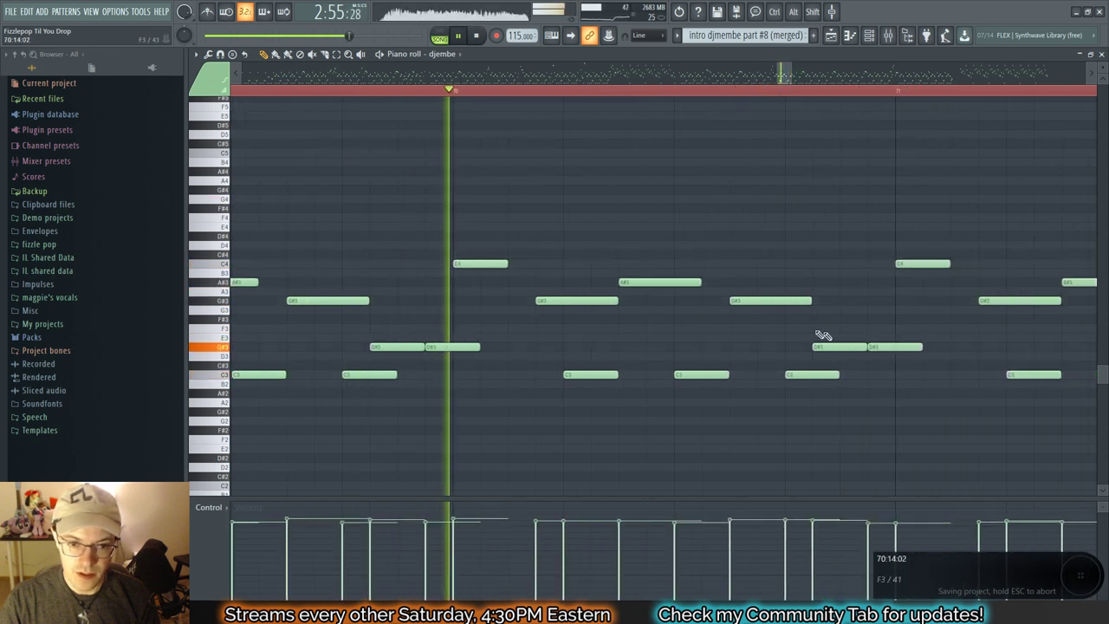
# Step: Raise the first closing D#3 of bar 70 and the last D#3 of bar 71 to E3
pyautogui.keyDown('ctrl'); pyautogui.scroll(-4, 830, 337); pyautogui.keyUp('ctrl')
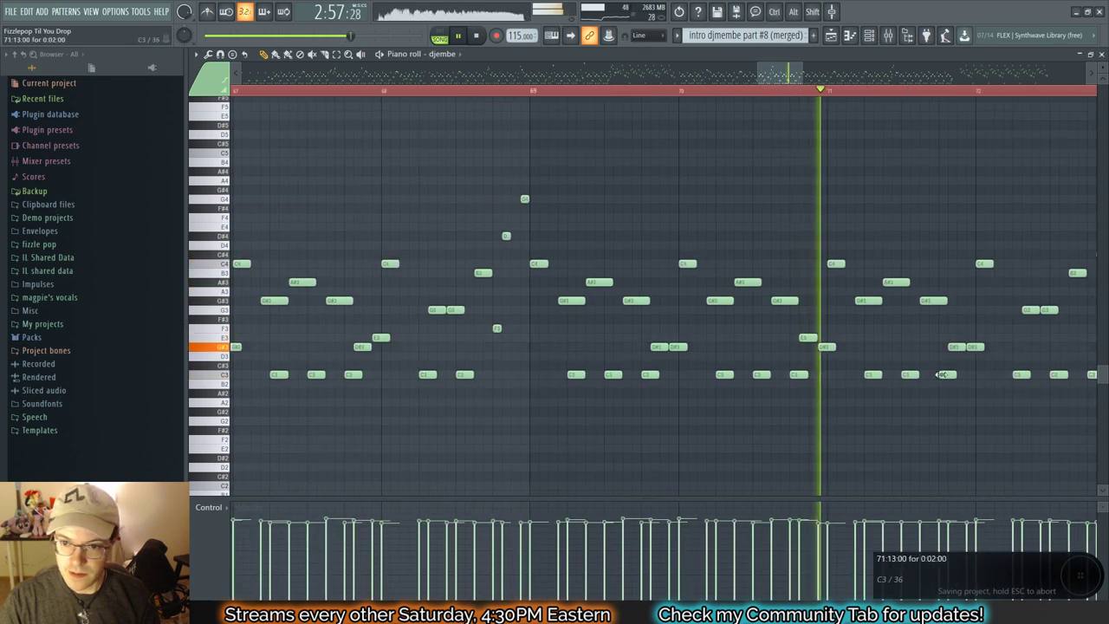
pyautogui.keyDown('ctrl'); pyautogui.scroll(3, 707, 337); pyautogui.keyUp('ctrl')
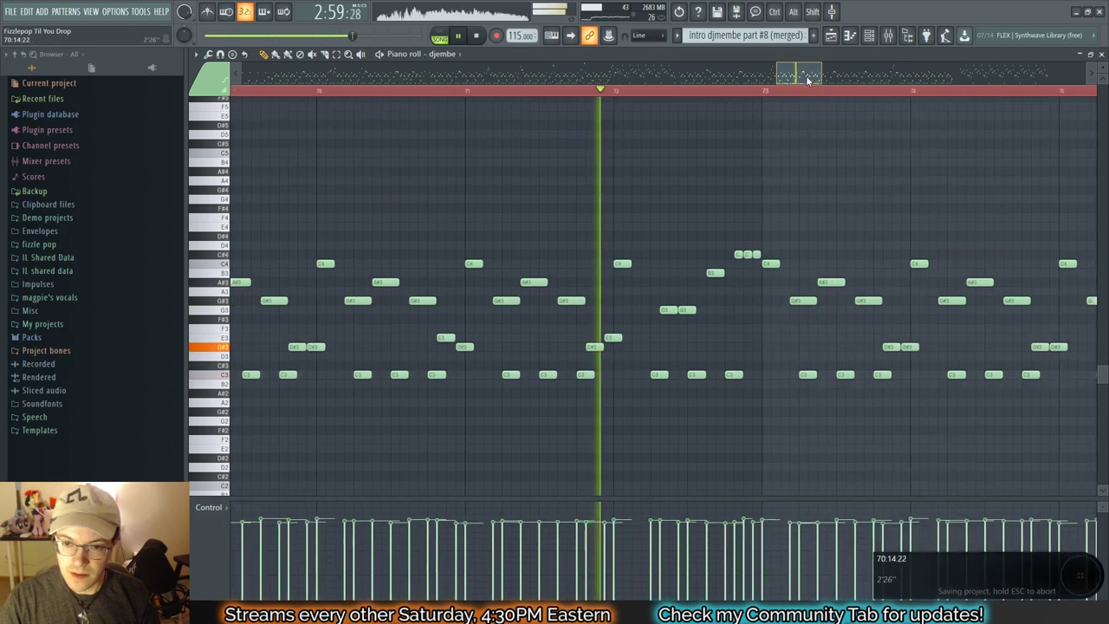
# Step: Play the bar 72 fill and rework its second G3 and following low notes into a D3, D#3, D3, C3 run
pyautogui.click(471, 92)
pyautogui.keyDown('ctrl'); pyautogui.scroll(2, 690, 356); pyautogui.keyUp('ctrl')
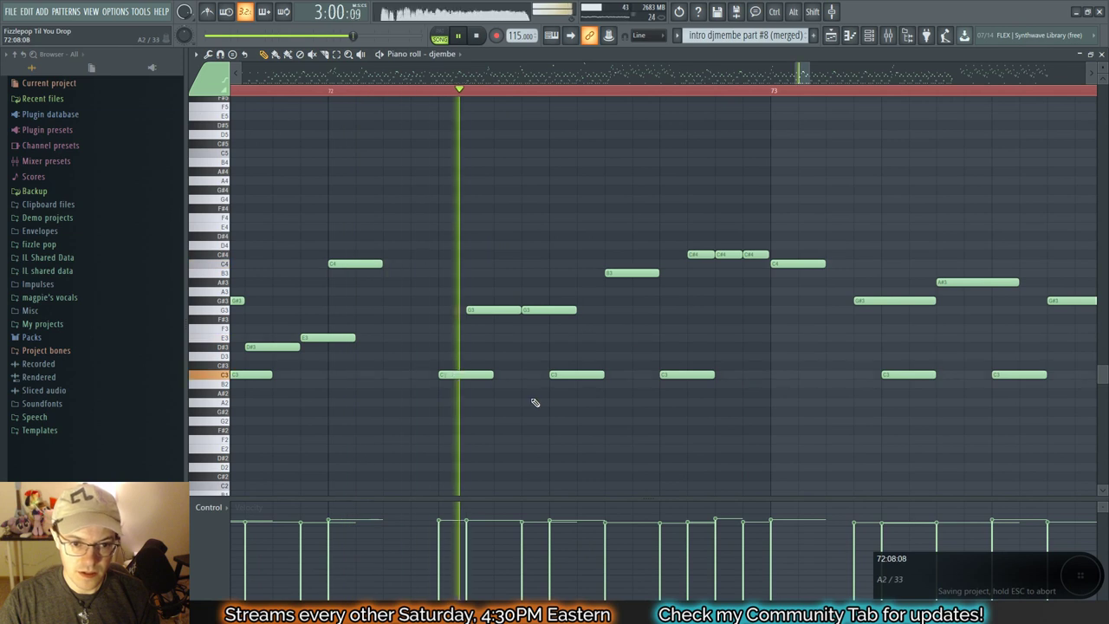
pyautogui.press('space')
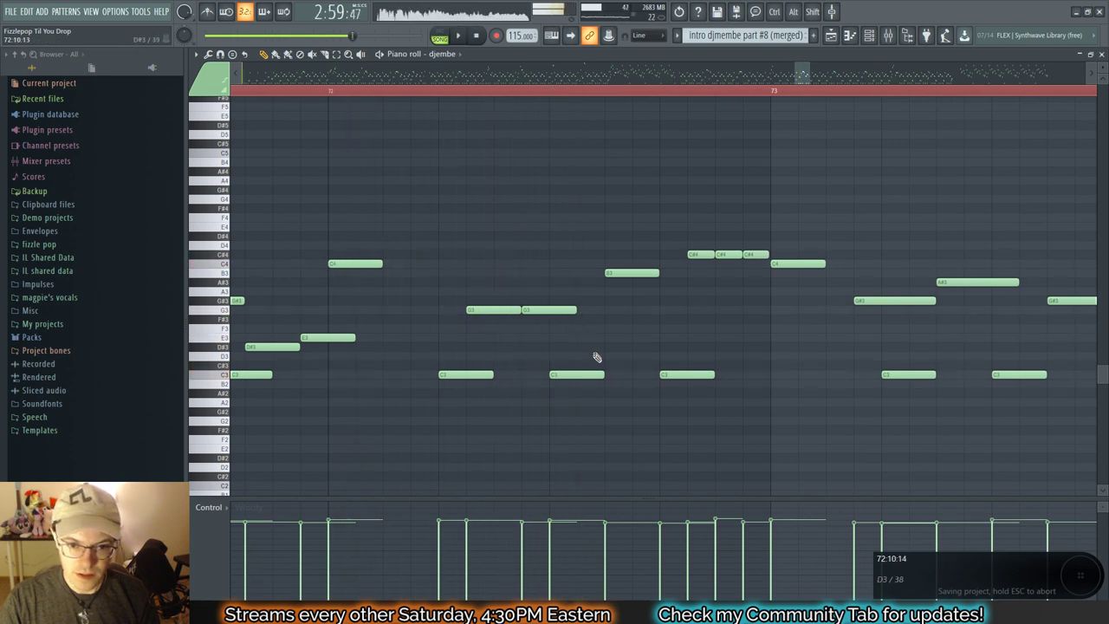
pyautogui.moveTo(568, 374); pyautogui.dragTo(568, 356)
pyautogui.press('space')
pyautogui.press('space')
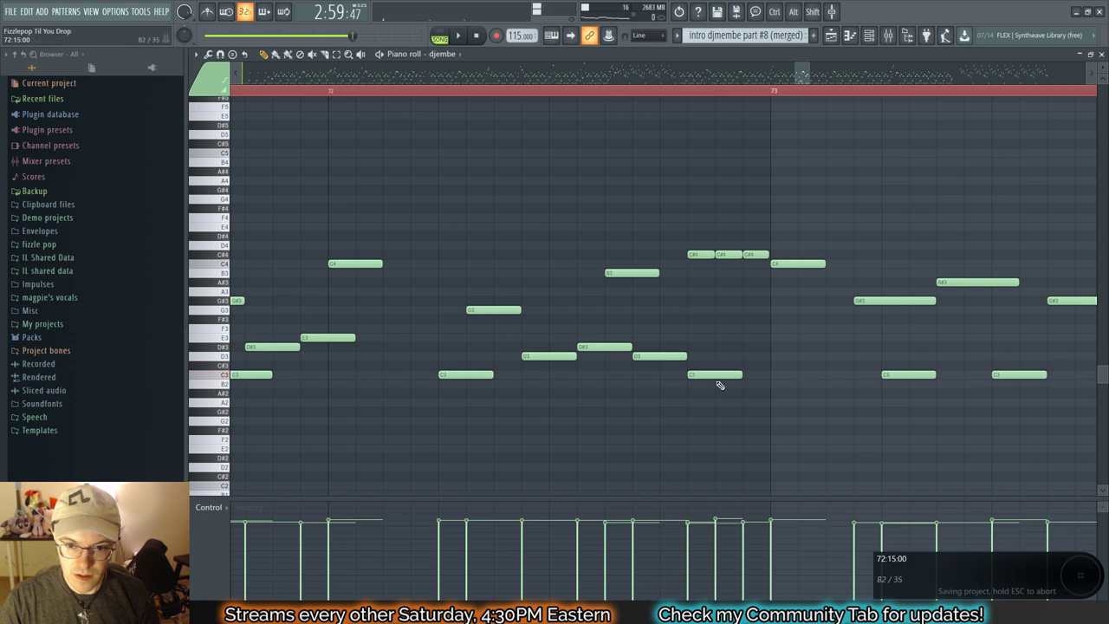
# Step: Play the reworked bar 72 fill and delete the first two of its three closing C#4 notes
pyautogui.press('space')
pyautogui.rightClick(704, 255)
pyautogui.rightClick(724, 256)
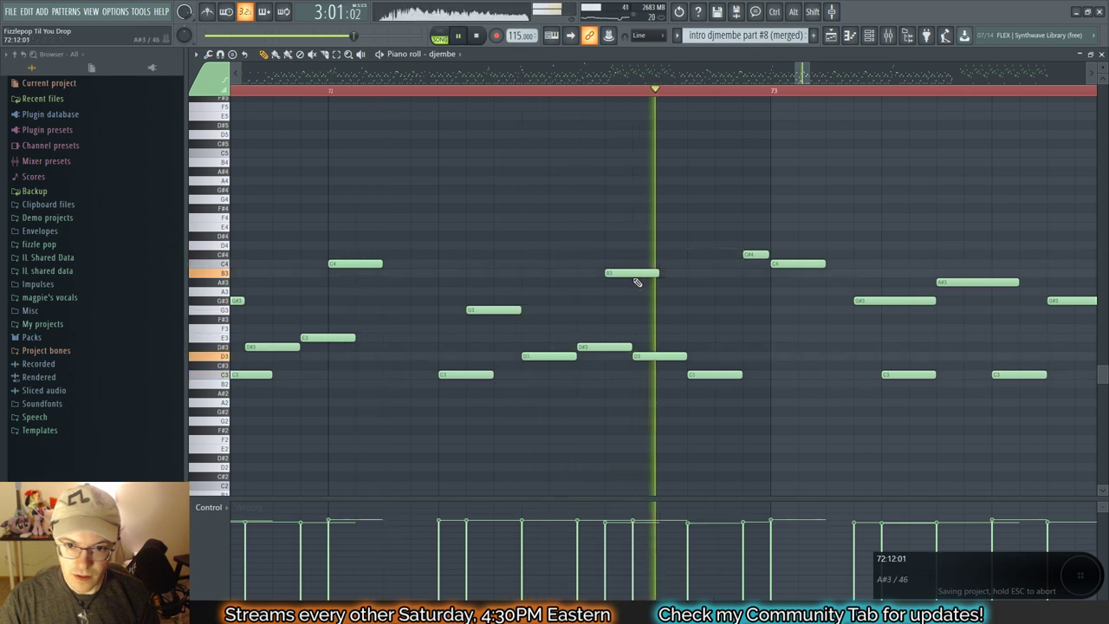
# Step: Continue playback and raise the first closing D#3 of bar 74 and the last D#3 of bar 75 to E3
pyautogui.keyDown('ctrl'); pyautogui.scroll(-3, 667, 273); pyautogui.keyUp('ctrl')
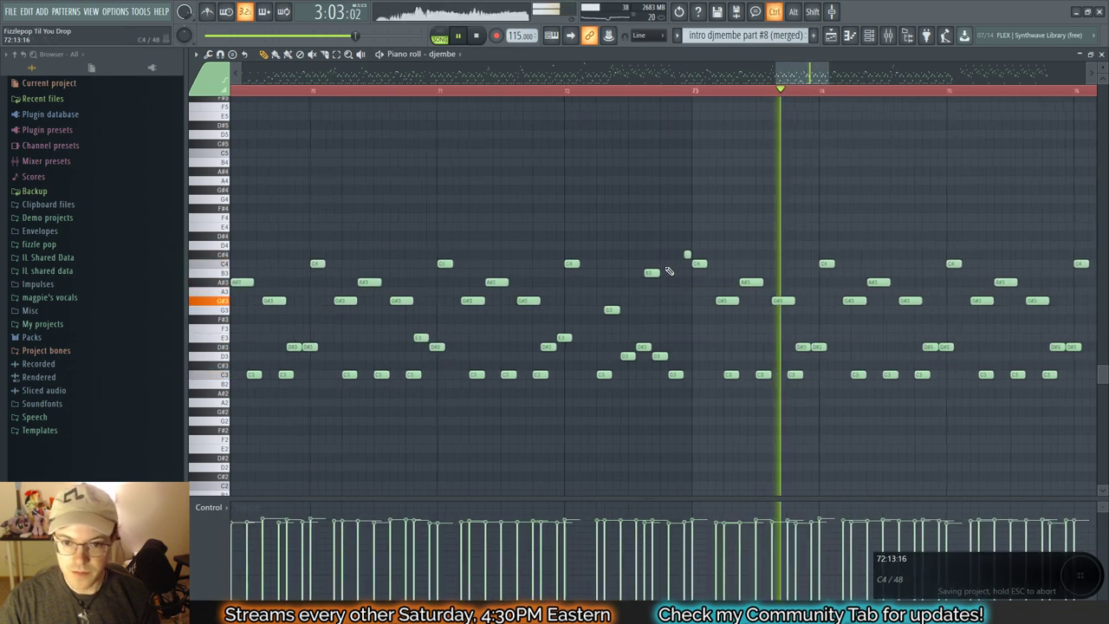
pyautogui.press('space')
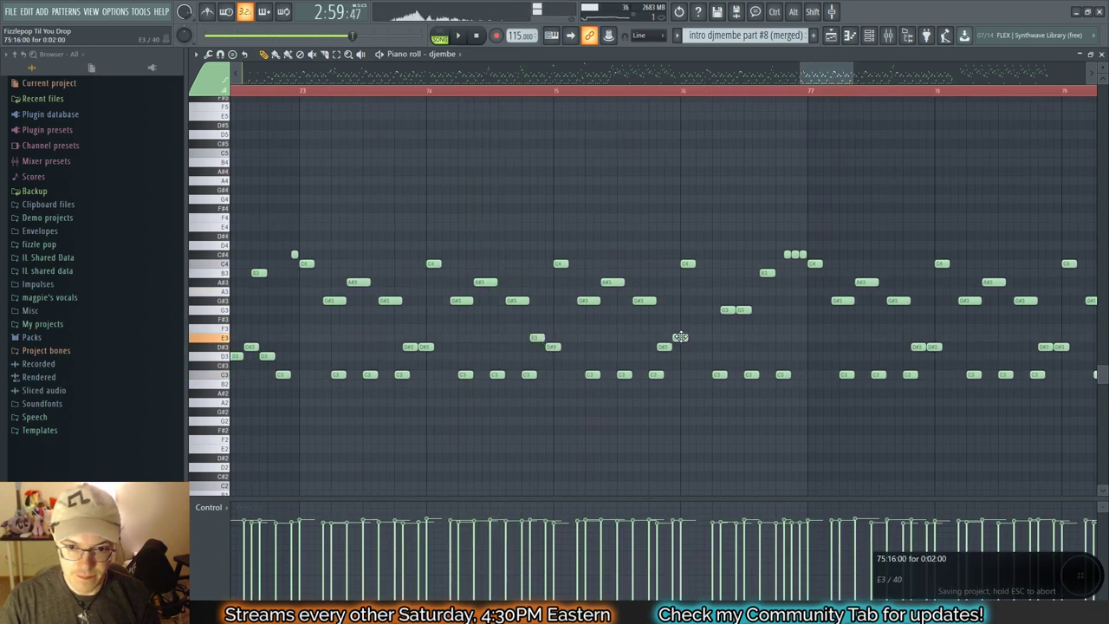
pyautogui.press('space')
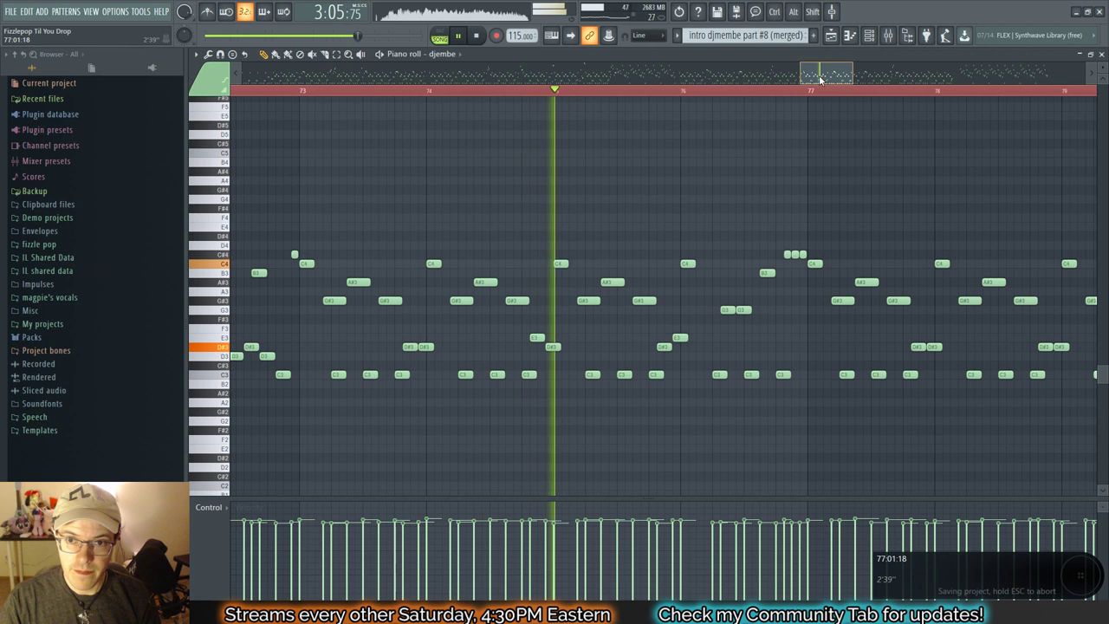
# Step: Play the second half of the bar 76 fill several times in short bursts to judge its rhythm
pyautogui.moveTo(821, 81); pyautogui.dragTo(830, 81)
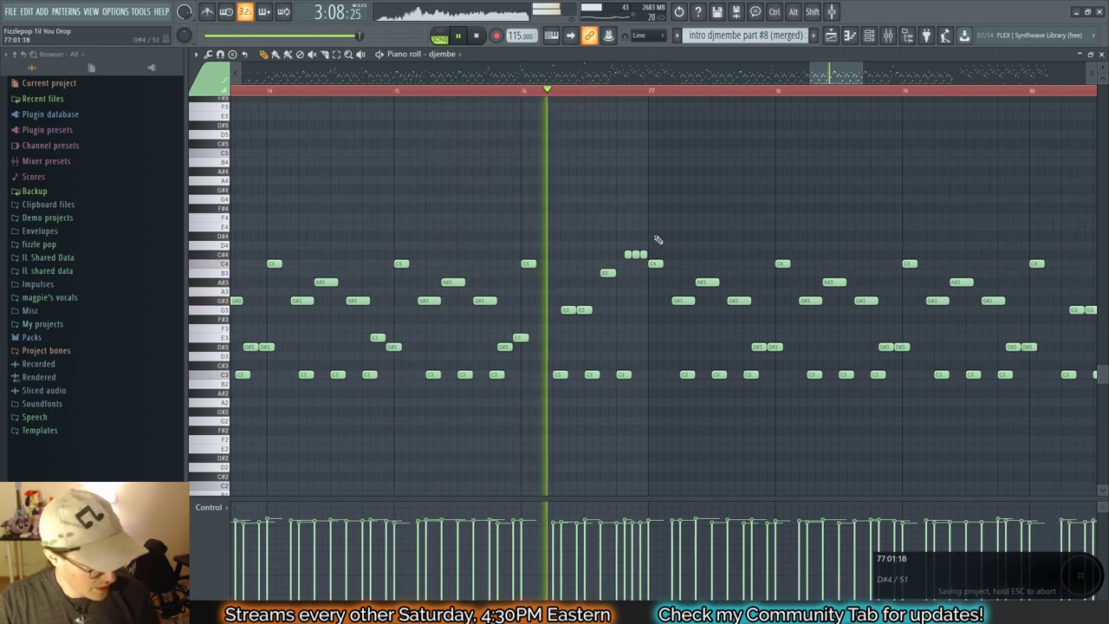
pyautogui.scroll(4, 645, 304)
pyautogui.press('space')
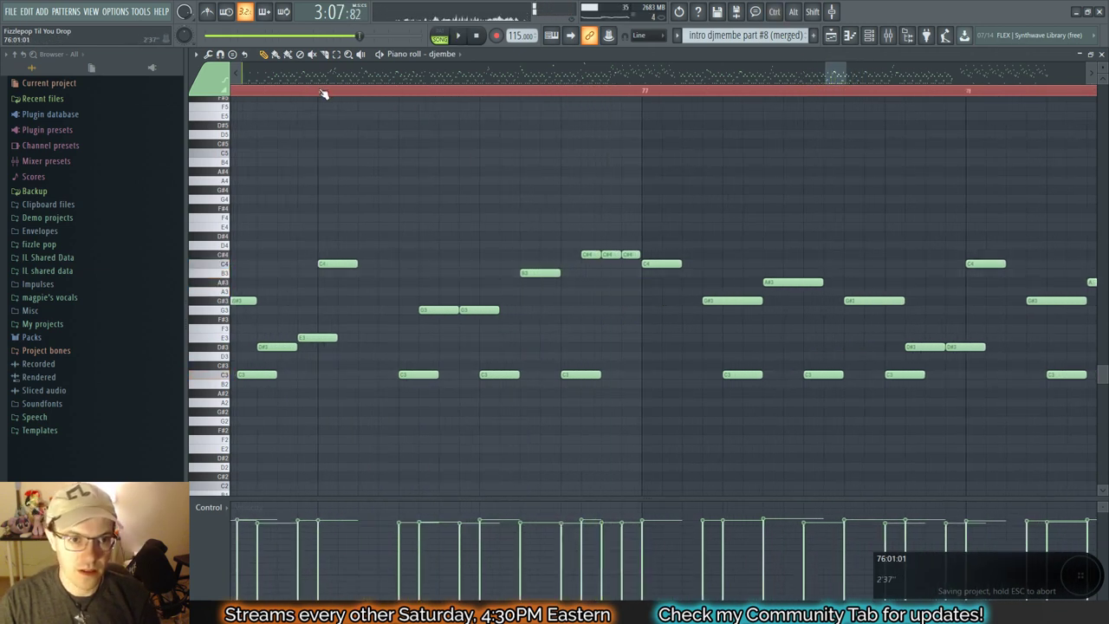
pyautogui.press('space')
pyautogui.click(514, 92)
pyautogui.press('space')
pyautogui.press('space')
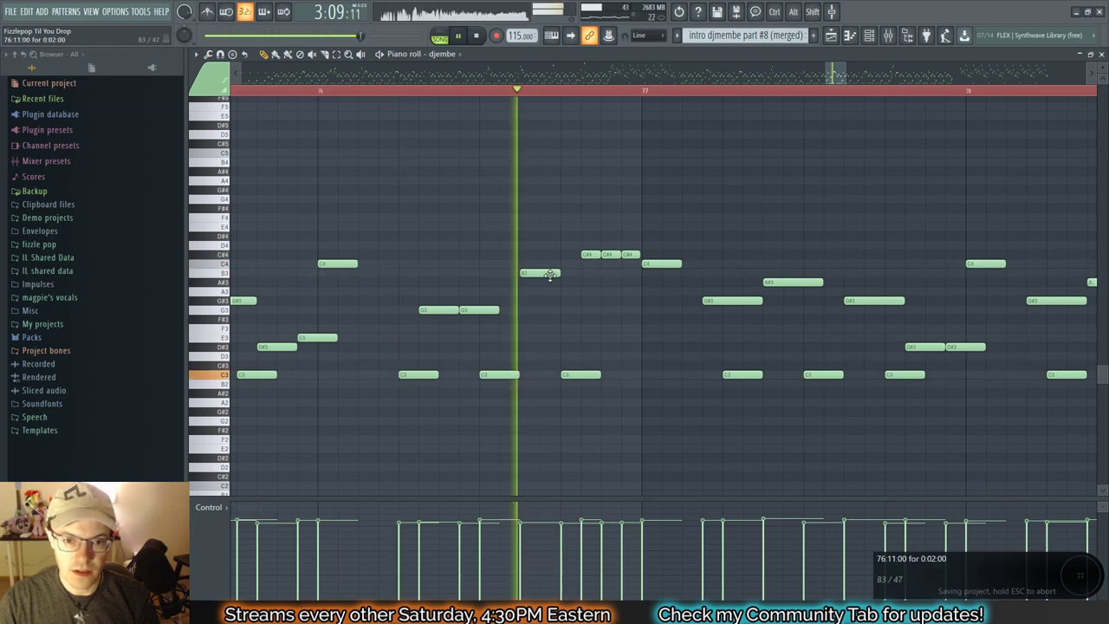
pyautogui.press('space')
pyautogui.press('space')
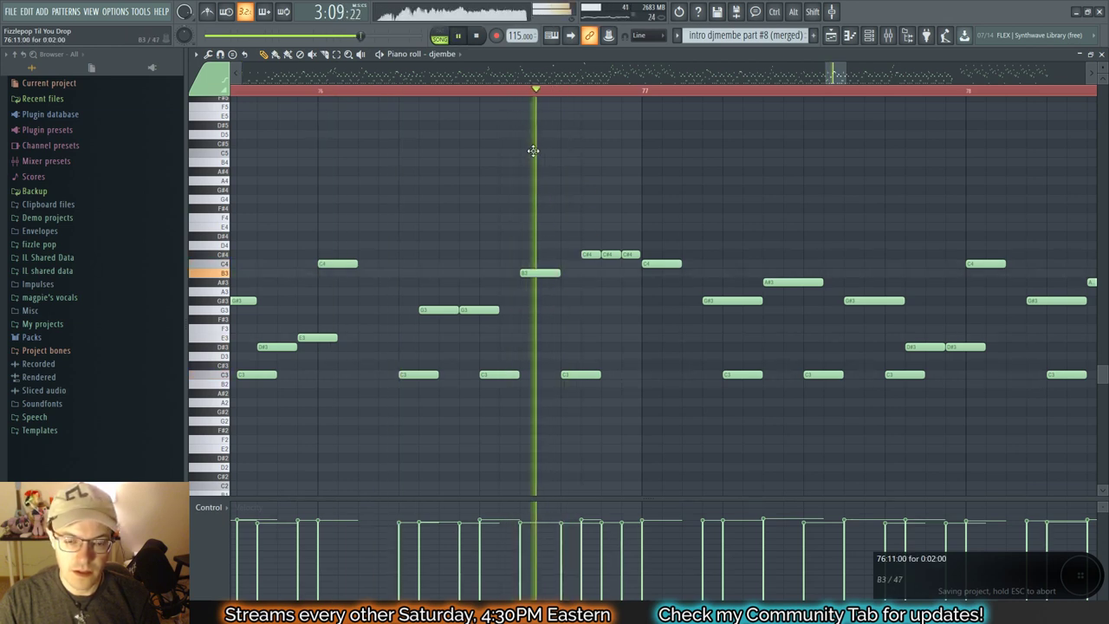
pyautogui.press('space')
pyautogui.press('space')
pyautogui.press('space')
pyautogui.press('space')
pyautogui.press('space')
pyautogui.click(519, 92)
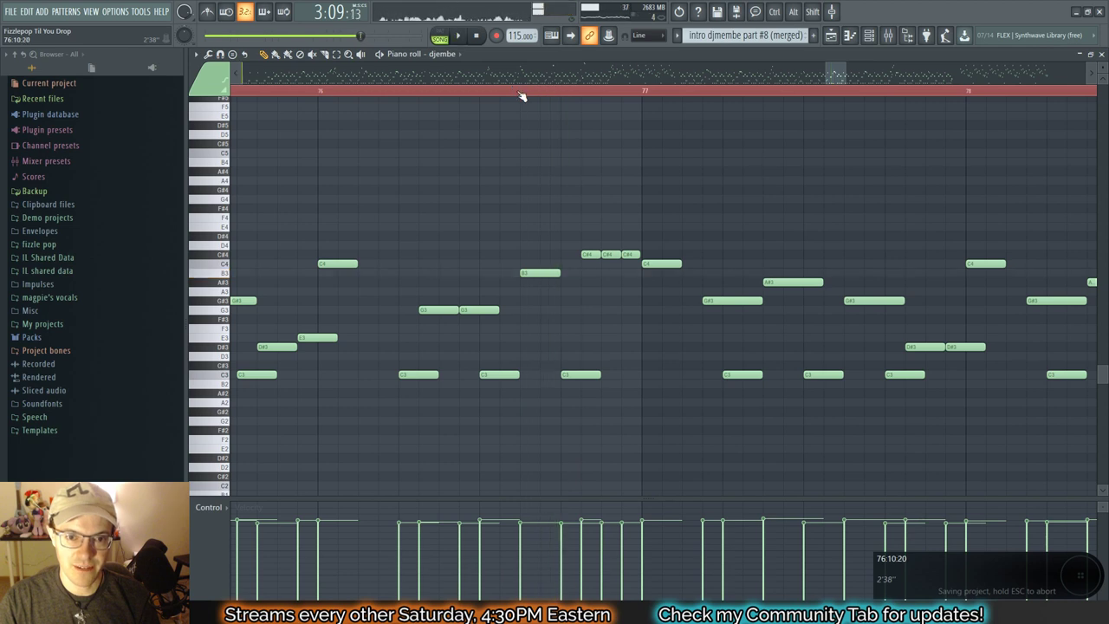
# Step: Raise the B3 of the bar 76 fill to C#4 and add a one-step C4 beneath its second half
pyautogui.moveTo(532, 273); pyautogui.dragTo(530, 253)
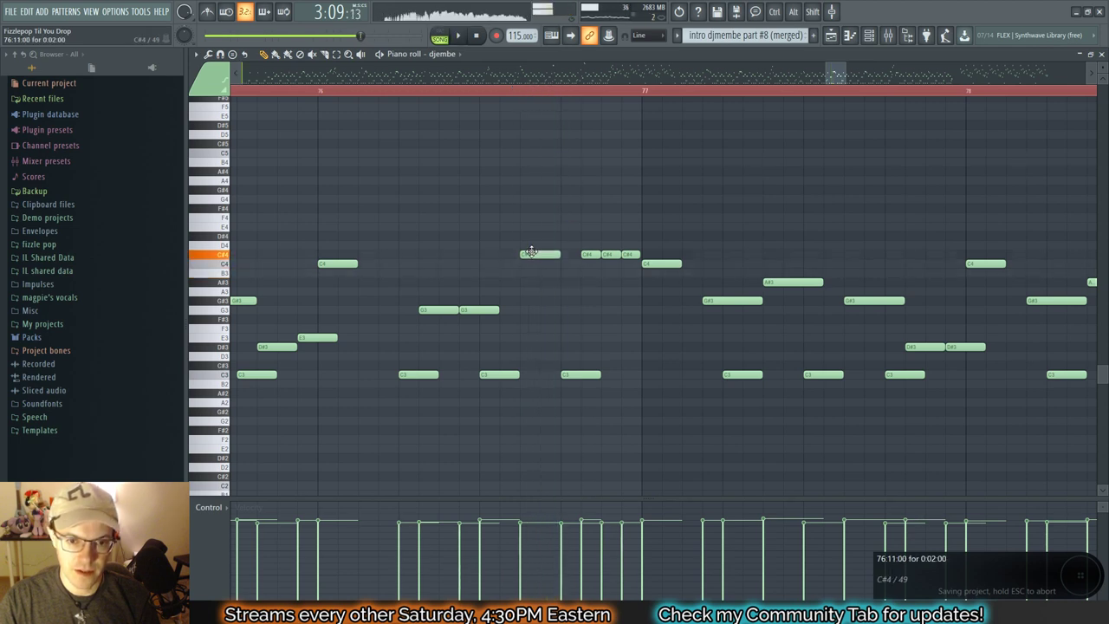
pyautogui.click(546, 263)
pyautogui.press('space')
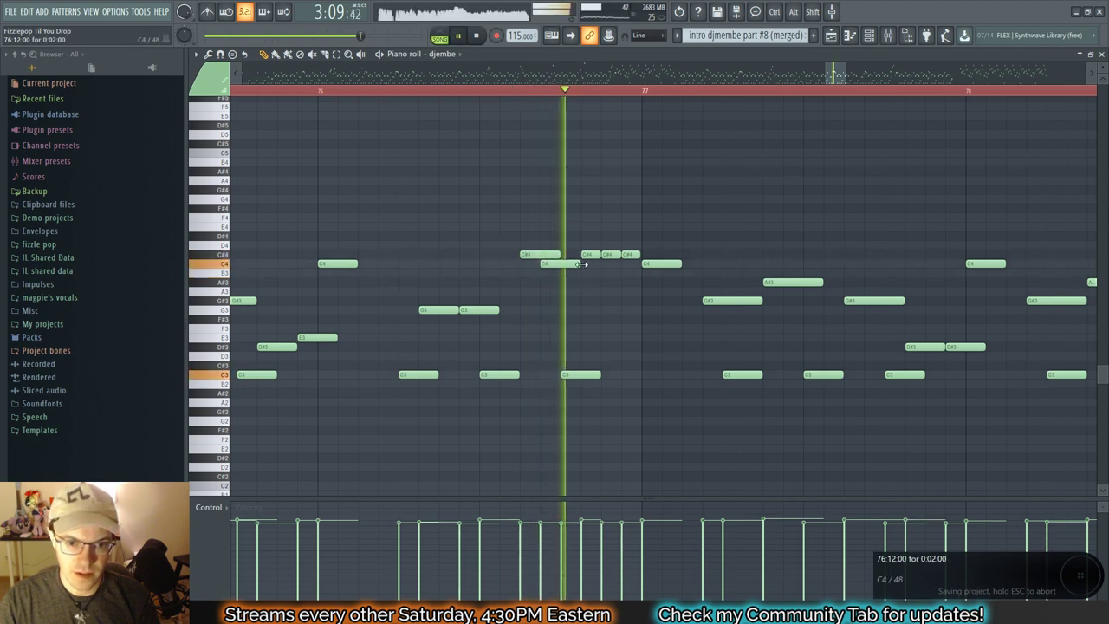
pyautogui.press('space')
pyautogui.press('space')
pyautogui.press('space')
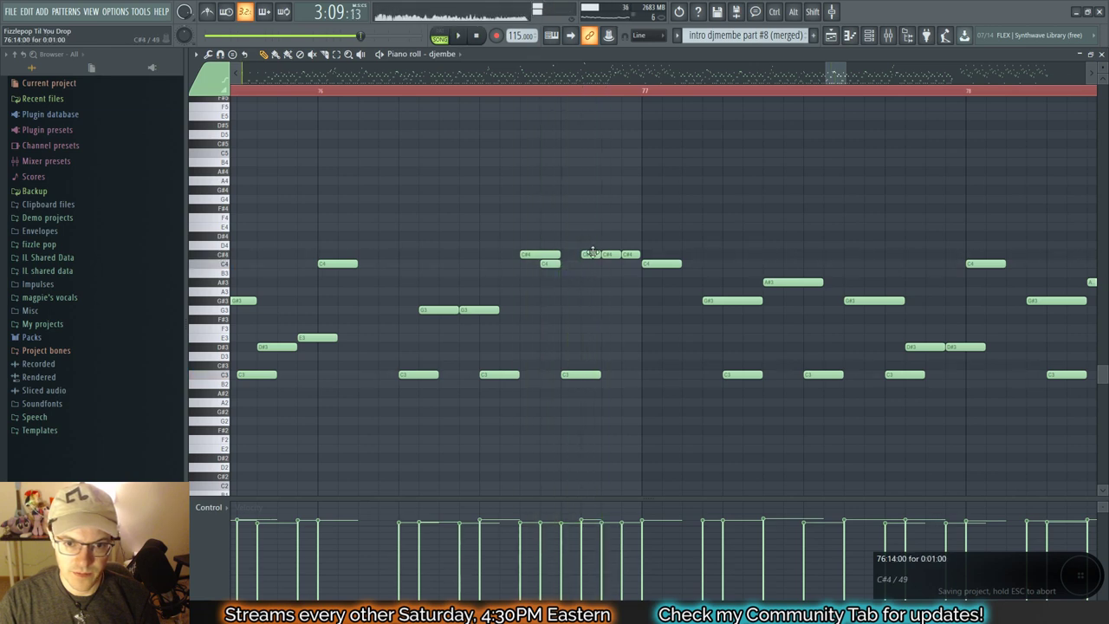
# Step: Move the last C3 of bar 76 to C4 at the bar's end, delete the last two C#4 notes and replay the fill
pyautogui.moveTo(584, 374); pyautogui.dragTo(613, 259)
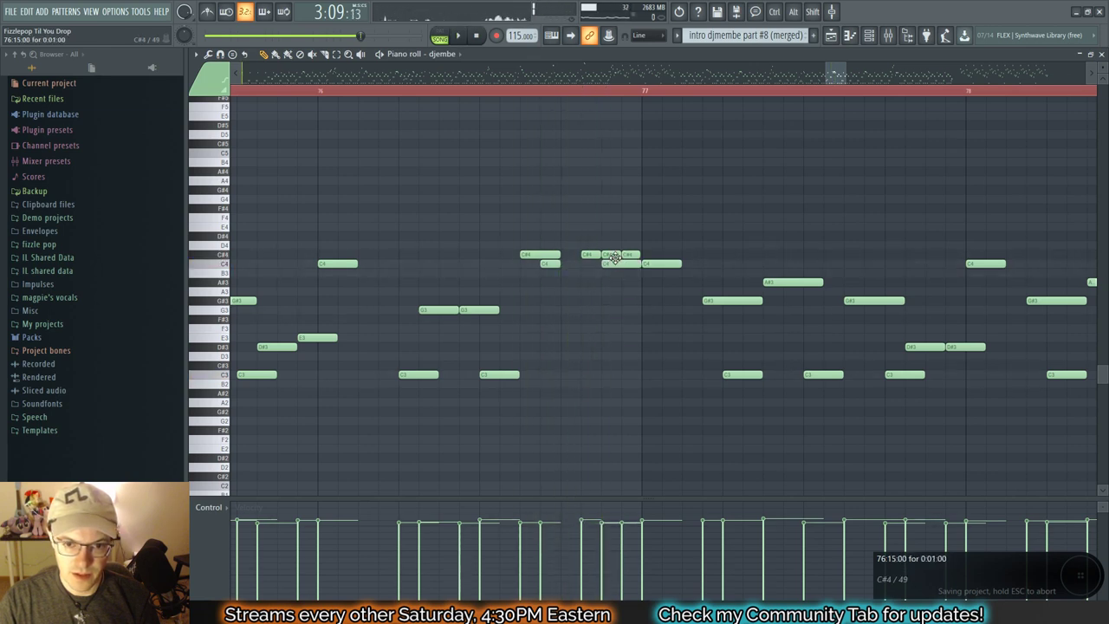
pyautogui.press('space')
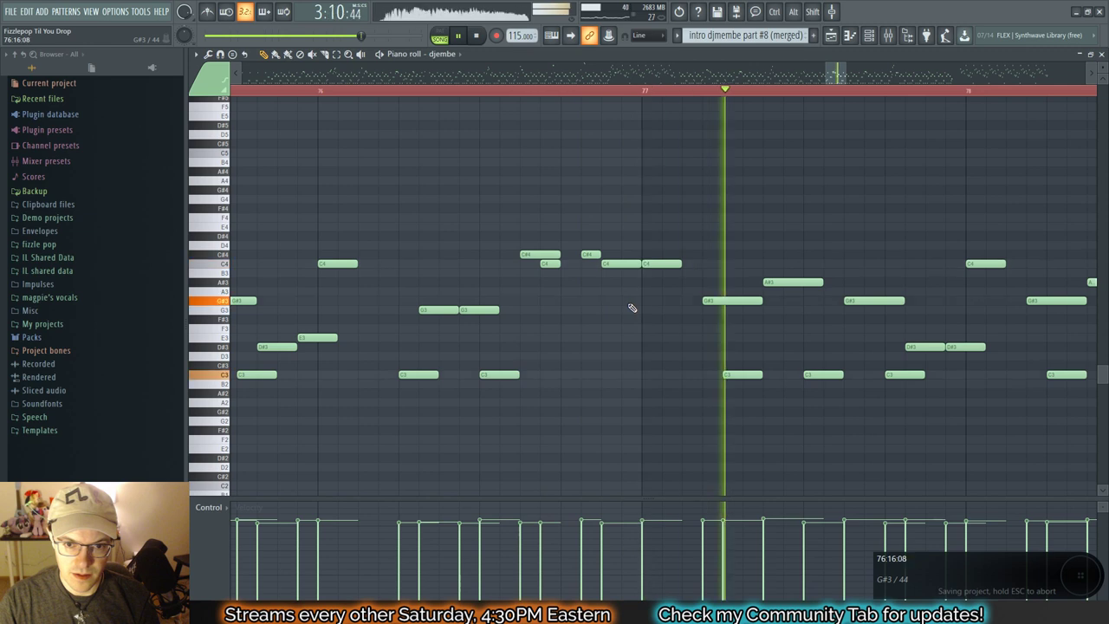
pyautogui.click(462, 92)
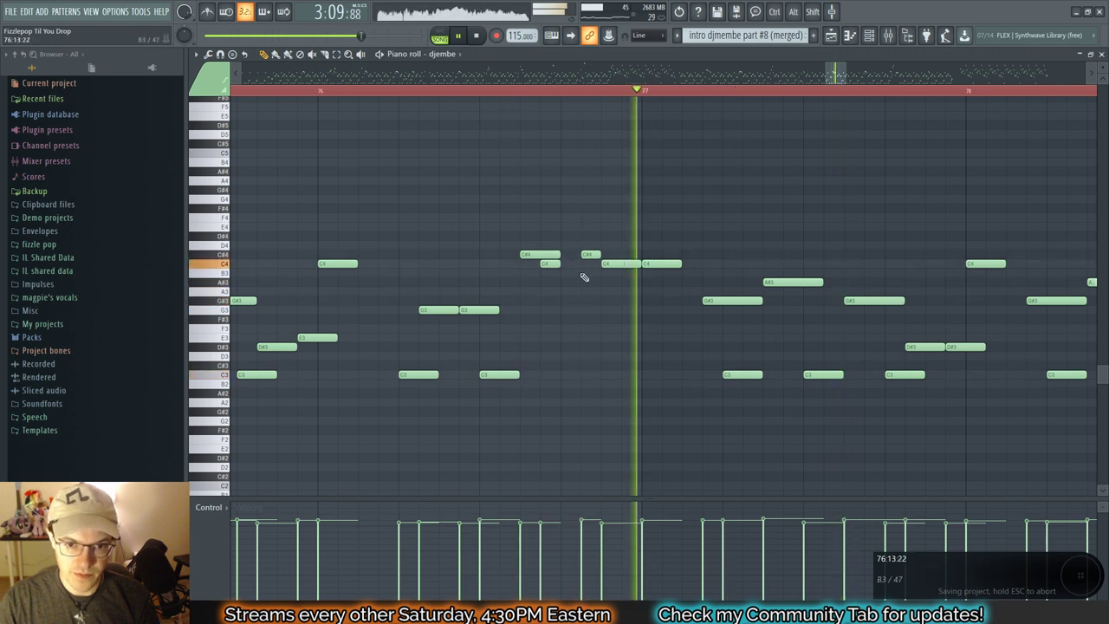
# Step: Raise the first closing D#3 of bar 78 and the last D#3 of bar 79 to E3
pyautogui.scroll(-3, 567, 299)
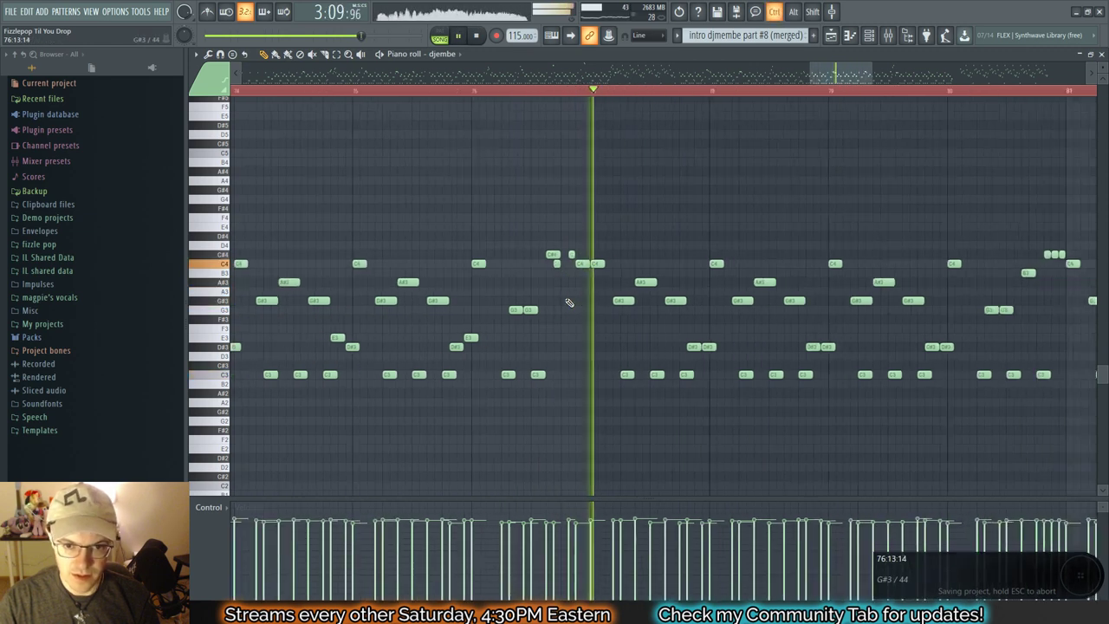
pyautogui.moveTo(852, 78); pyautogui.dragTo(866, 78)
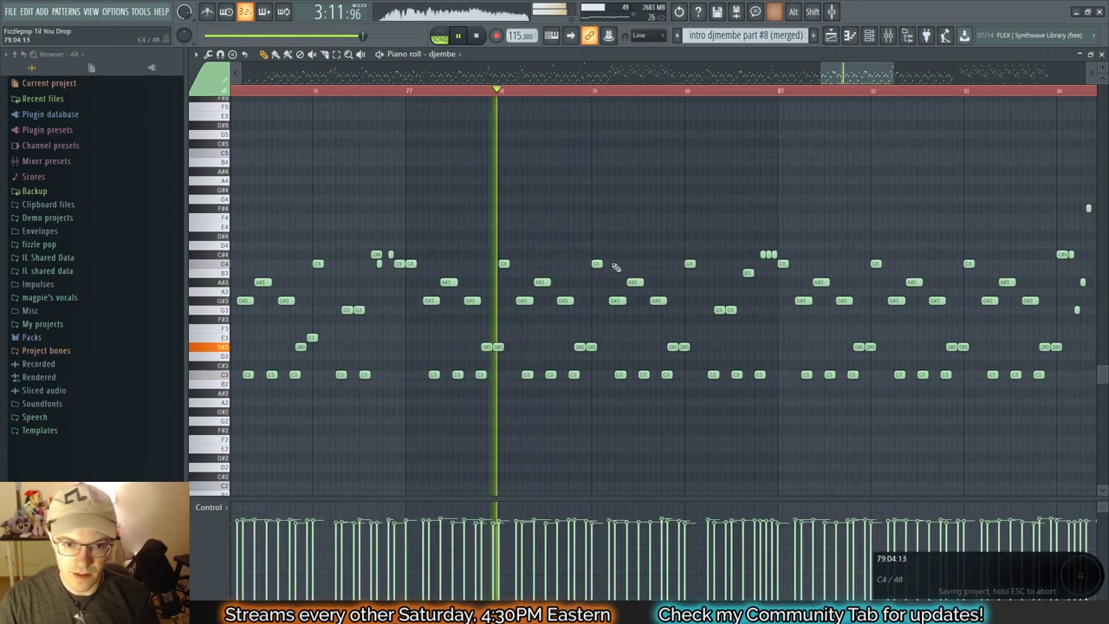
pyautogui.scroll(1, 609, 270)
pyautogui.moveTo(565, 346); pyautogui.dragTo(566, 337)
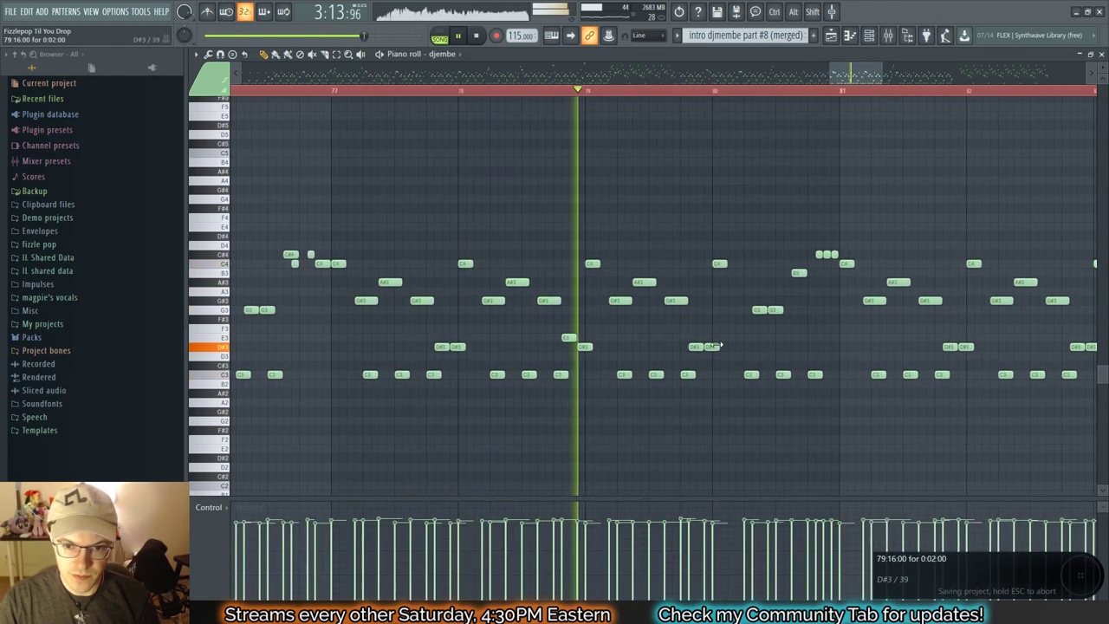
pyautogui.moveTo(711, 346); pyautogui.dragTo(711, 337)
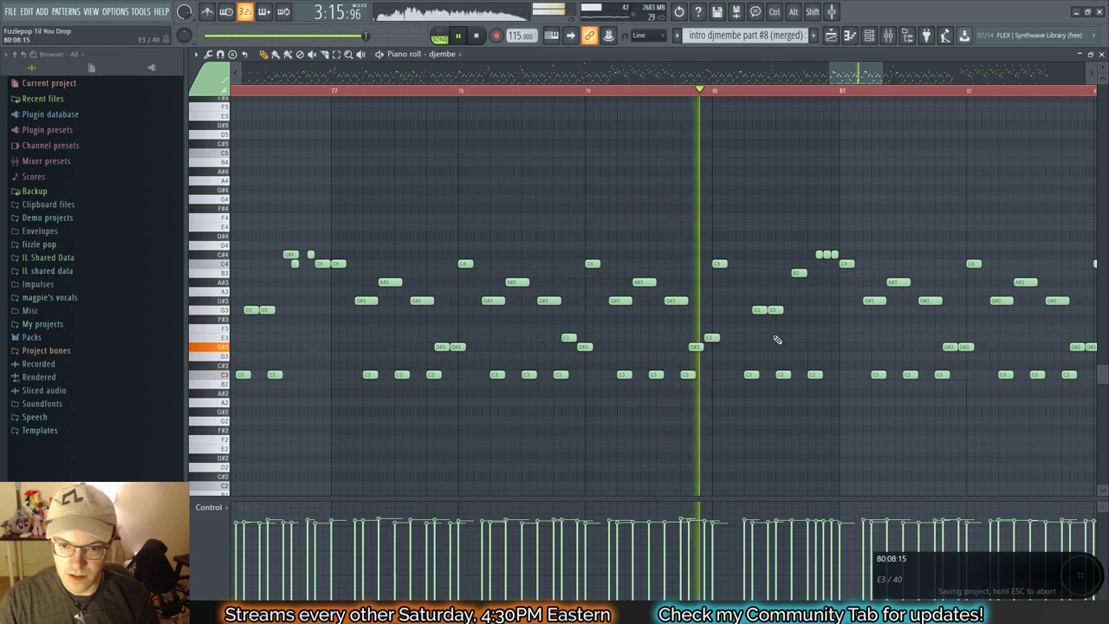
# Step: Play the bar 80 fill, add a two-step C#4 above its second G3 and replace the B3 with an A#3 right after it
pyautogui.moveTo(854, 80); pyautogui.dragTo(859, 80)
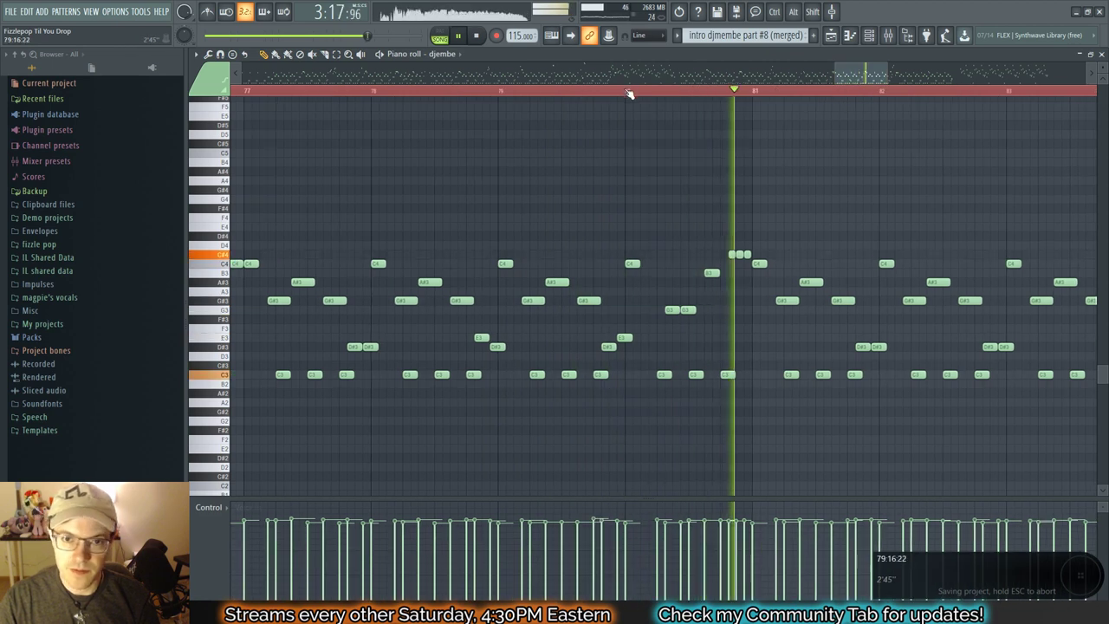
pyautogui.click(632, 91)
pyautogui.scroll(1, 707, 170)
pyautogui.scroll(2, 707, 170)
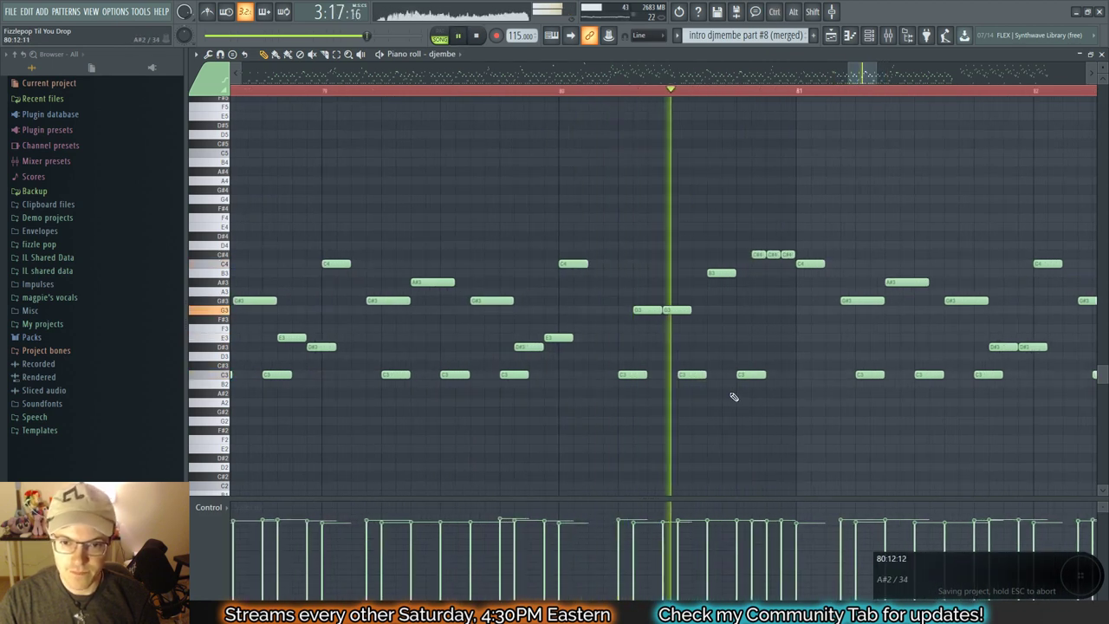
pyautogui.click(654, 255)
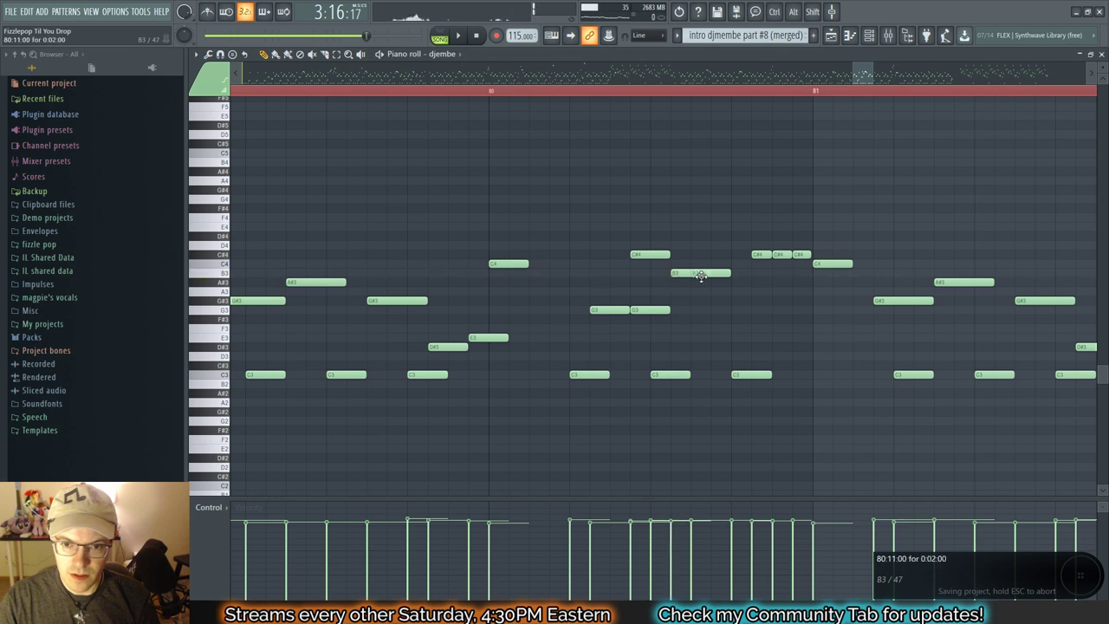
pyautogui.moveTo(692, 279); pyautogui.dragTo(691, 283)
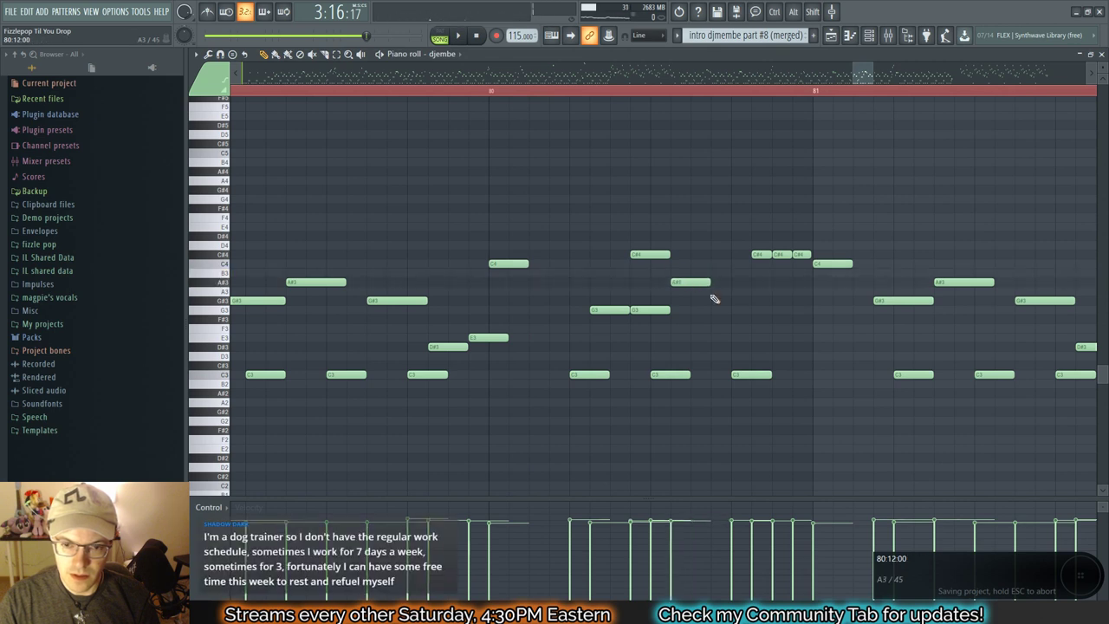
# Step: Delete the second G3 and the last two C3 notes of the bar 80 fill and play it
pyautogui.press('space')
pyautogui.press('space')
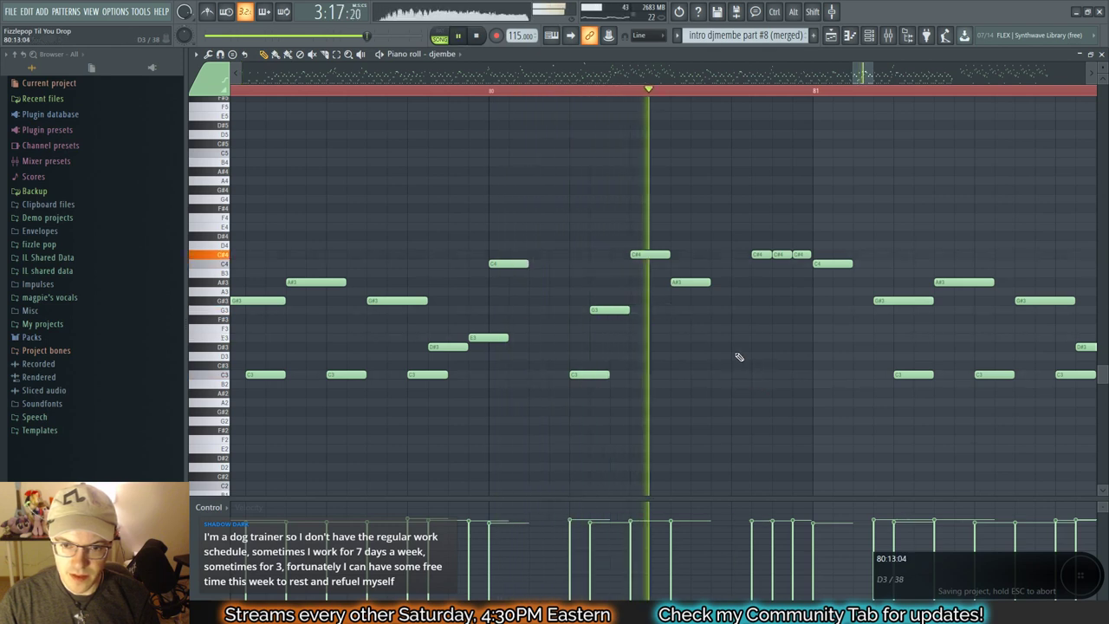
pyautogui.press('space')
# Step: Add two-step F#3 and D#3 notes after the A#3 of bar 80, delete the first two closing C#4 notes and play the fill
pyautogui.click(726, 319)
pyautogui.press('space')
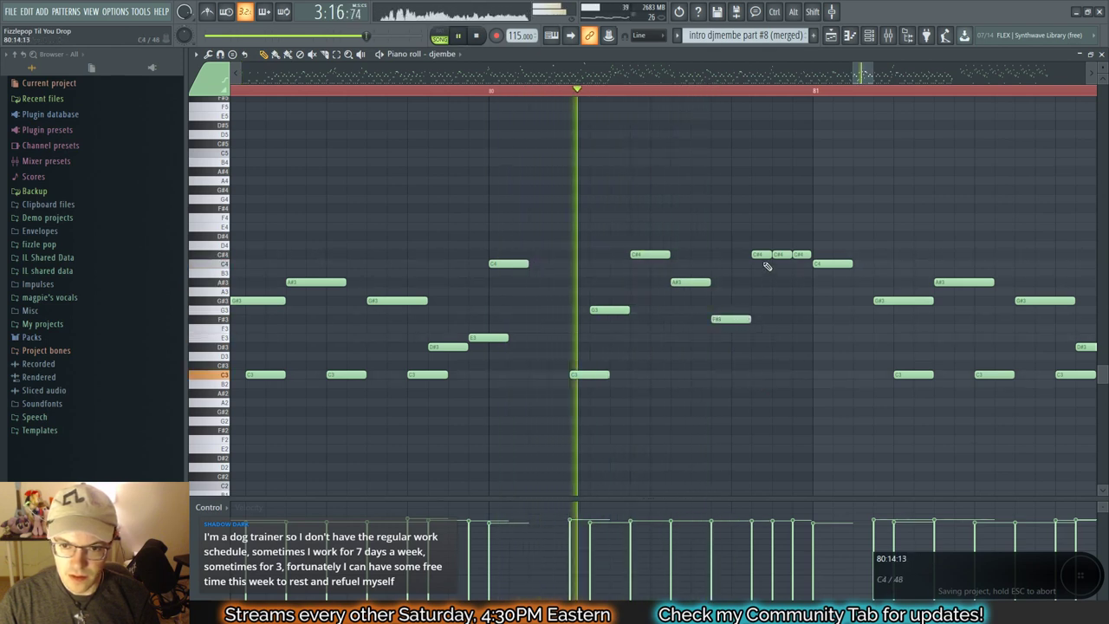
pyautogui.press('space')
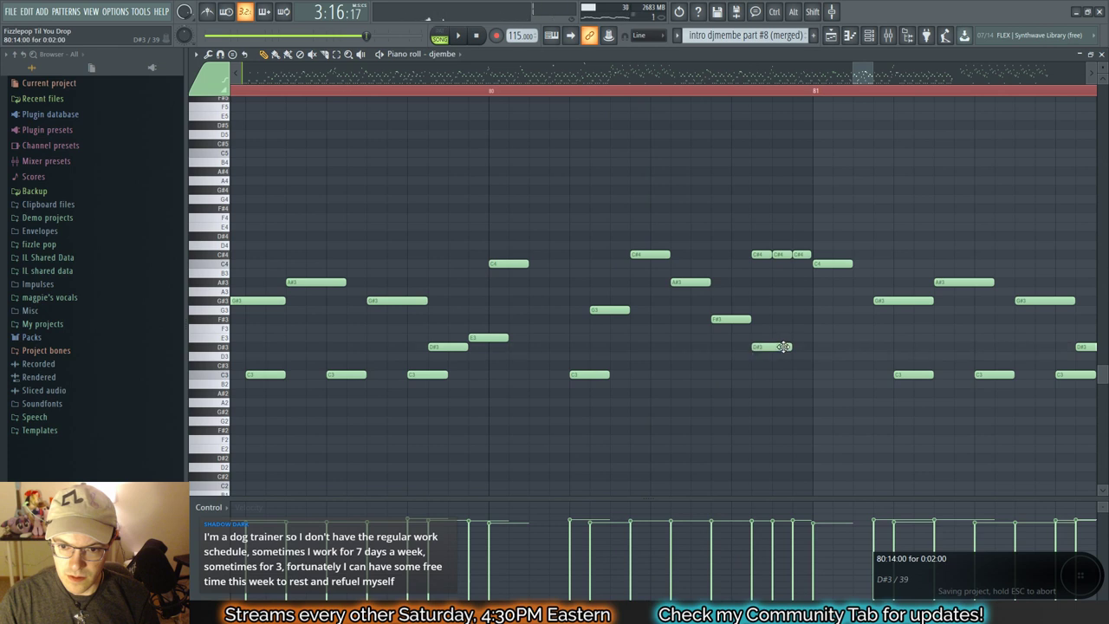
pyautogui.rightClick(778, 253)
pyautogui.press('space')
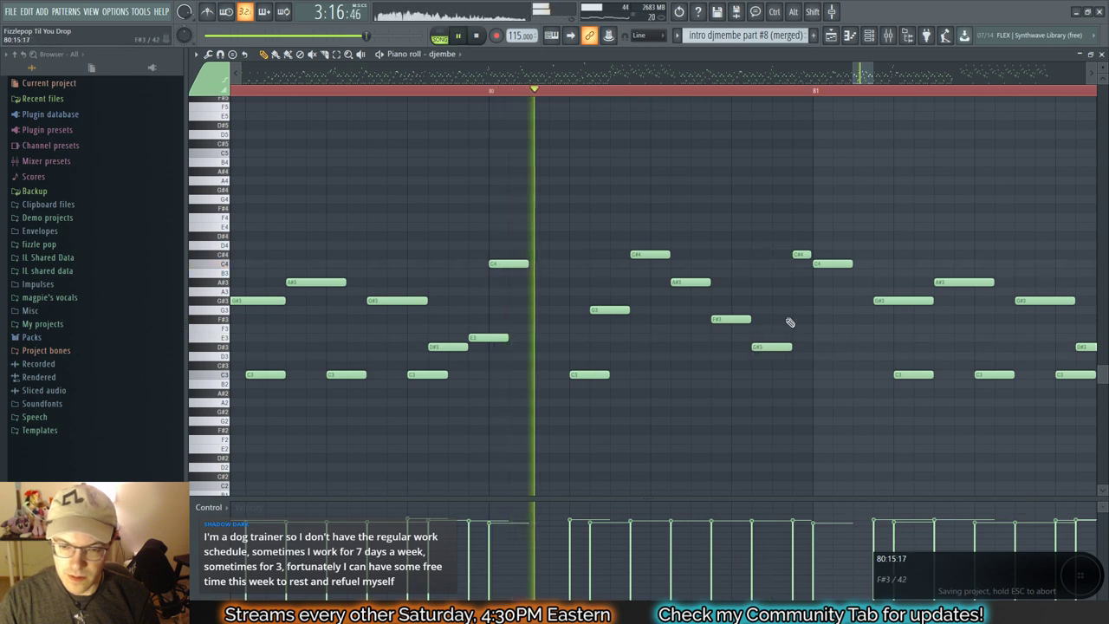
# Step: Raise the first closing D#3 of bar 82 to E3 and play from the start of that bar
pyautogui.scroll(-3, 678, 387)
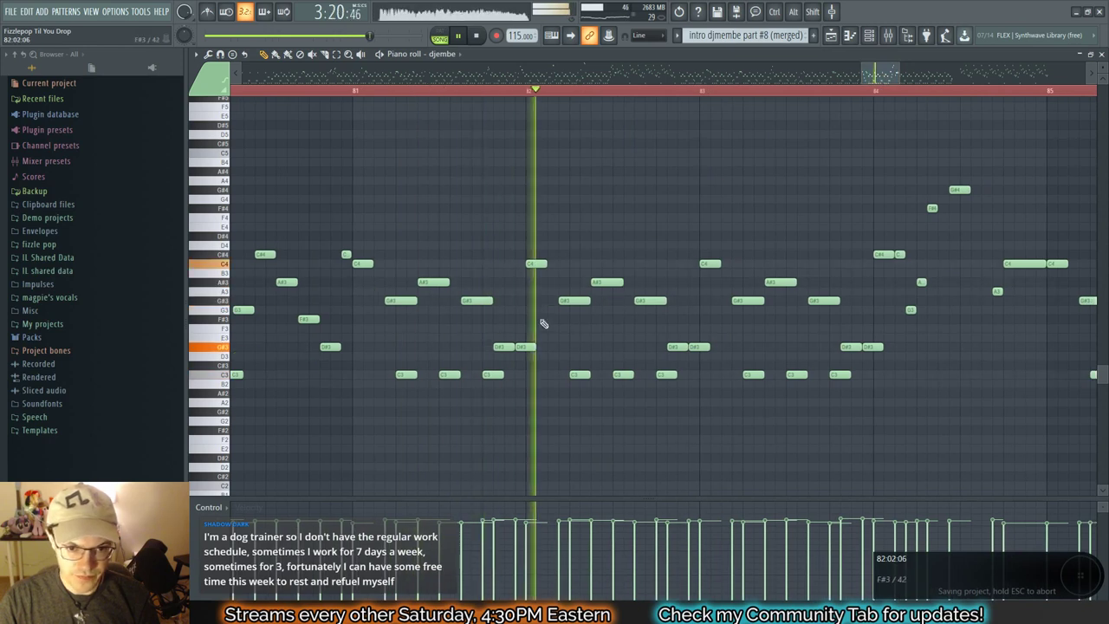
pyautogui.moveTo(676, 347); pyautogui.dragTo(675, 336)
pyautogui.press('space')
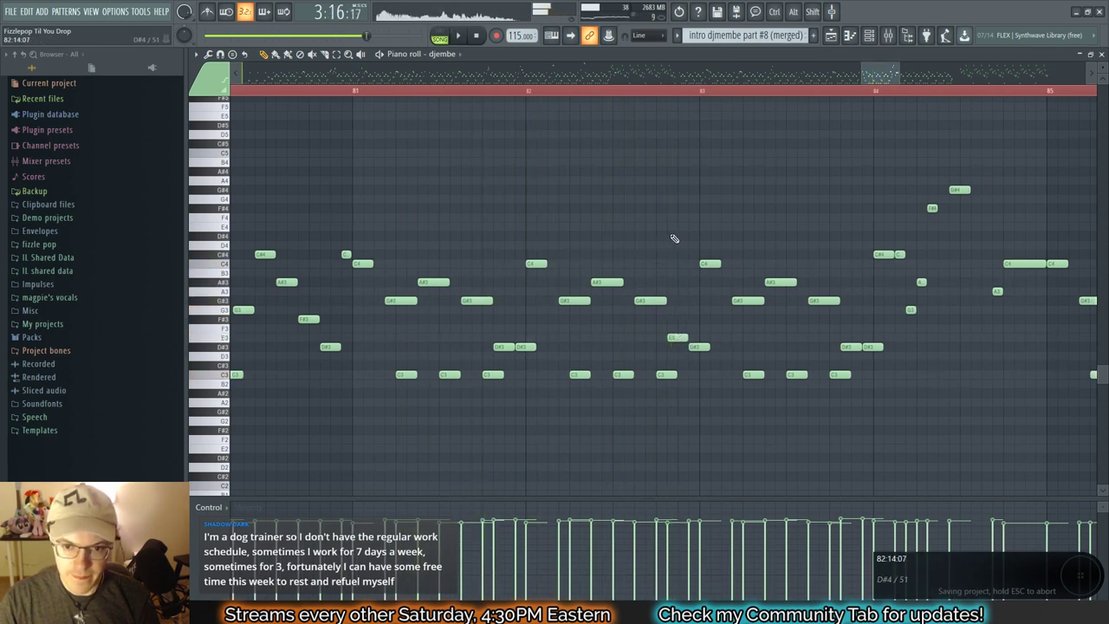
pyautogui.scroll(3, 652, 292)
pyautogui.click(425, 90)
pyautogui.press('space')
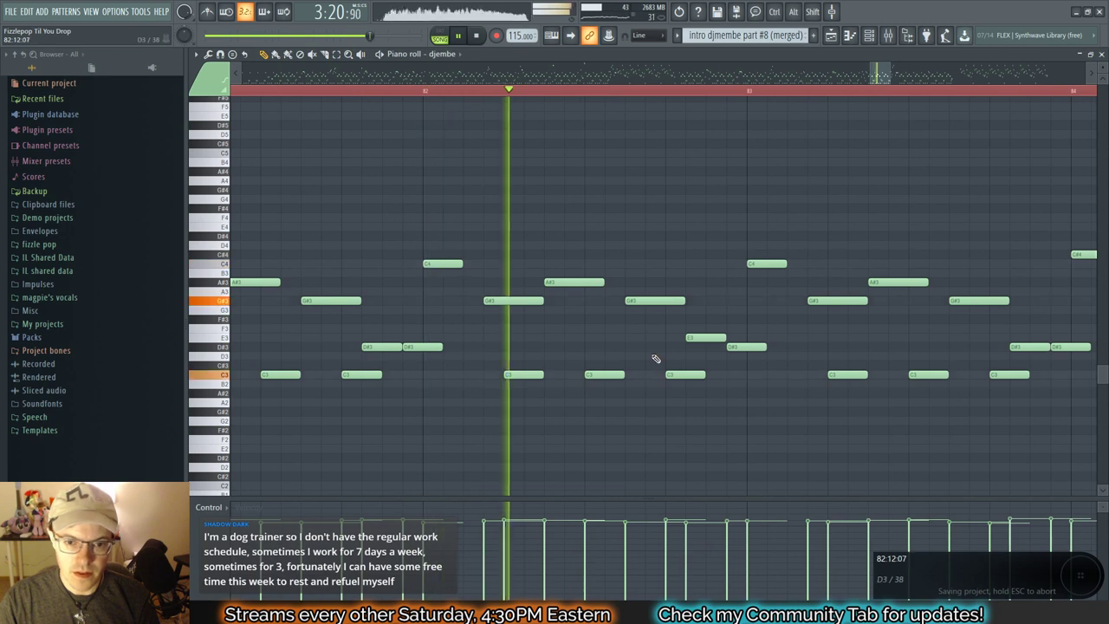
# Step: Raise the last two C3 notes of bar 82 to C4, start the last one a step earlier, and play the bar
pyautogui.press('space')
pyautogui.moveTo(597, 375); pyautogui.dragTo(593, 262)
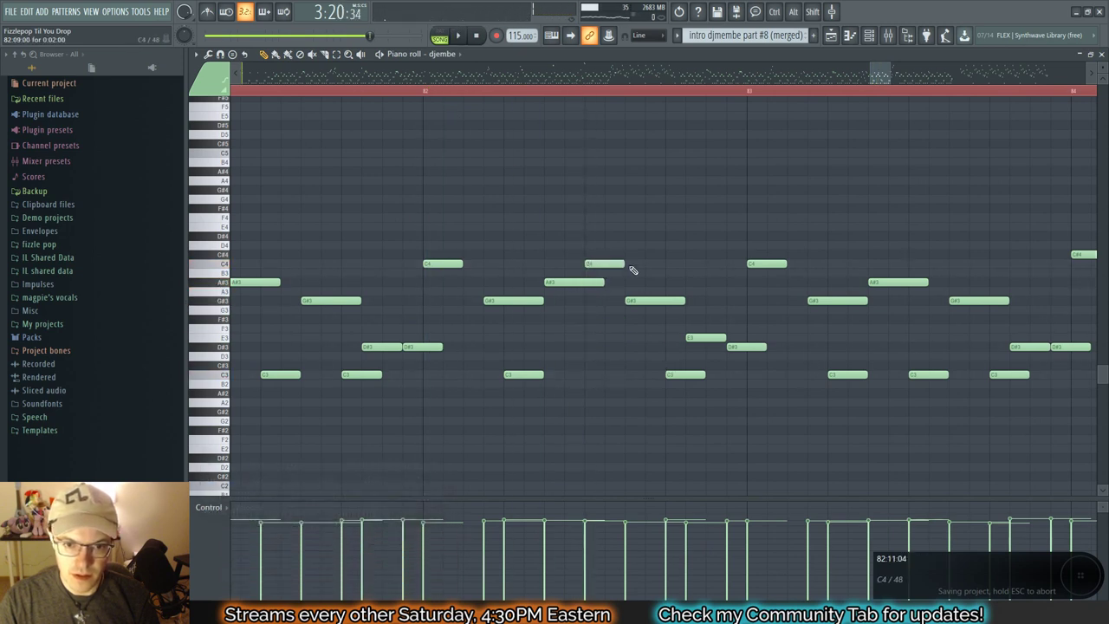
pyautogui.press('space')
pyautogui.moveTo(681, 373); pyautogui.dragTo(659, 262)
pyautogui.press('space')
pyautogui.press('space')
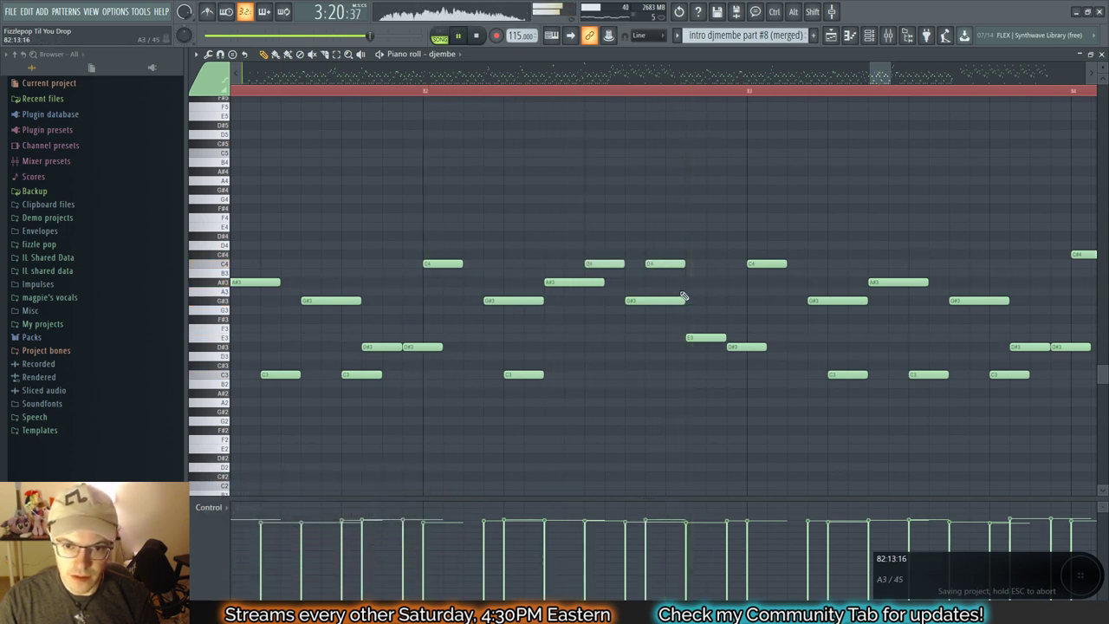
# Step: Delete the A#3, second G#3 and closing D#3 of bar 82, move its E3 to C4 a step later, and play
pyautogui.rightClick(664, 300)
pyautogui.rightClick(575, 282)
pyautogui.press('space')
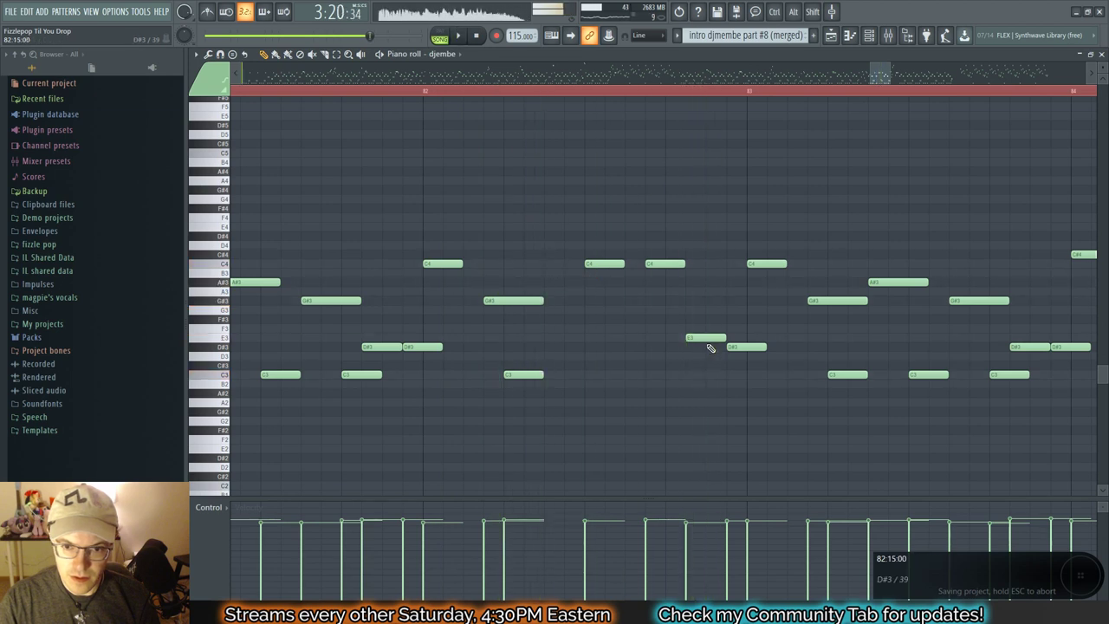
pyautogui.moveTo(711, 340); pyautogui.dragTo(728, 269)
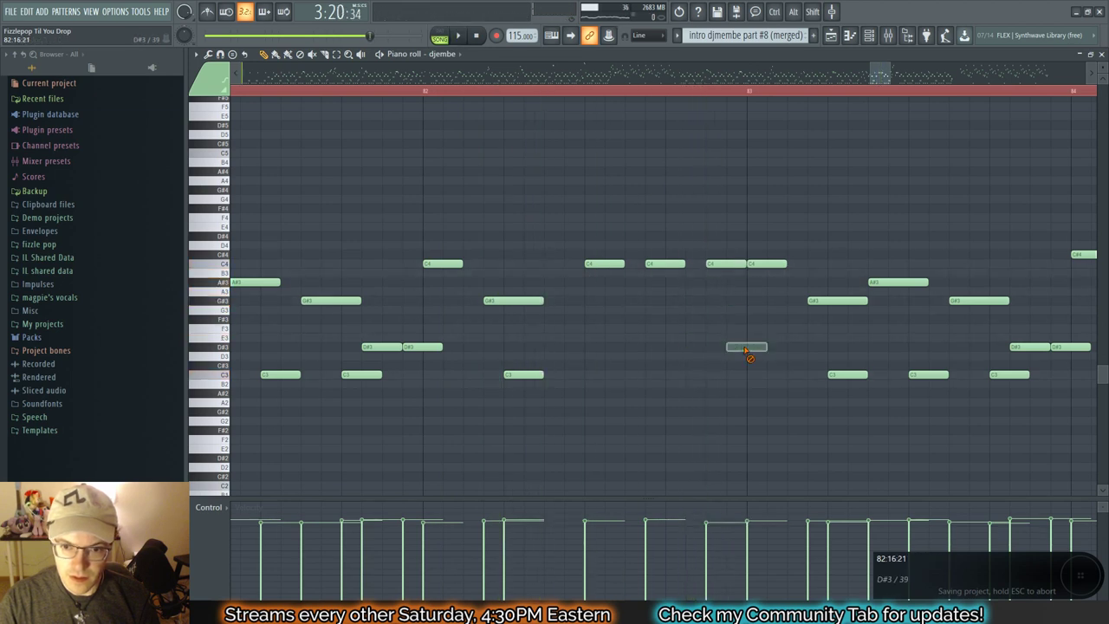
pyautogui.press('space')
# Step: Play from bar 86, raise the second closing D#3 of bar 87 to E3, and do the same to another D#3 in the following bars
pyautogui.scroll(-2, 628, 369)
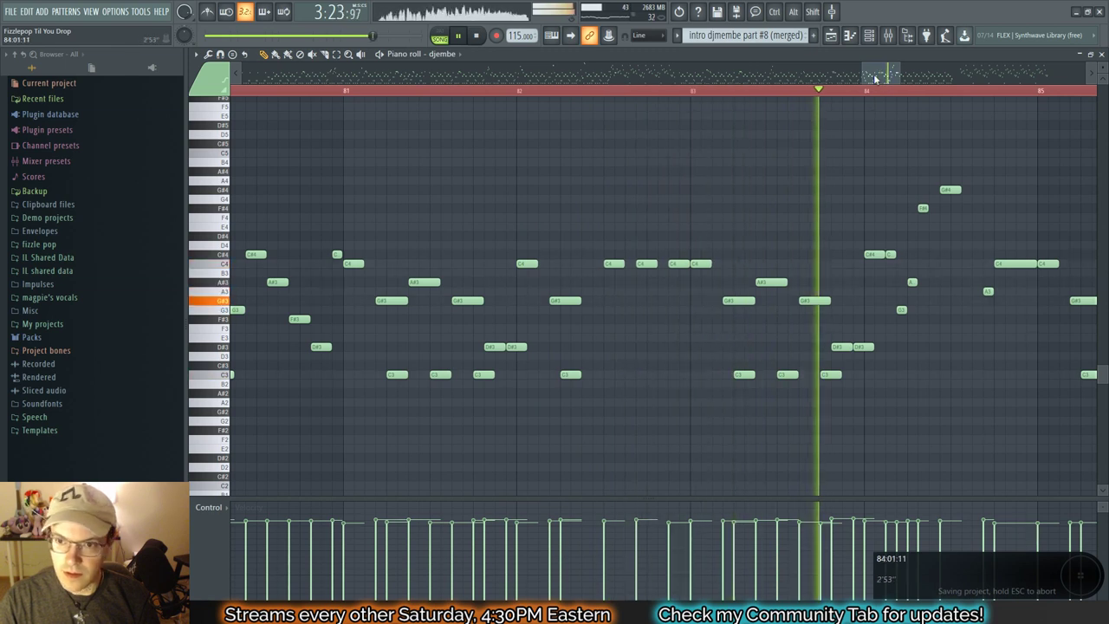
pyautogui.scroll(2, 668, 370)
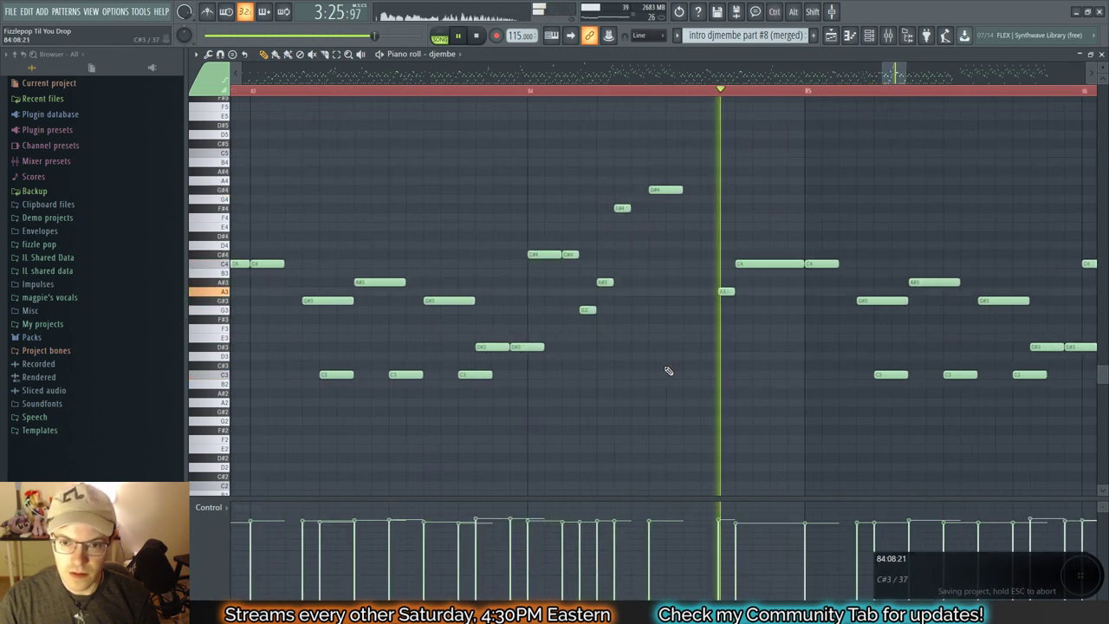
pyautogui.moveTo(895, 78); pyautogui.dragTo(910, 92)
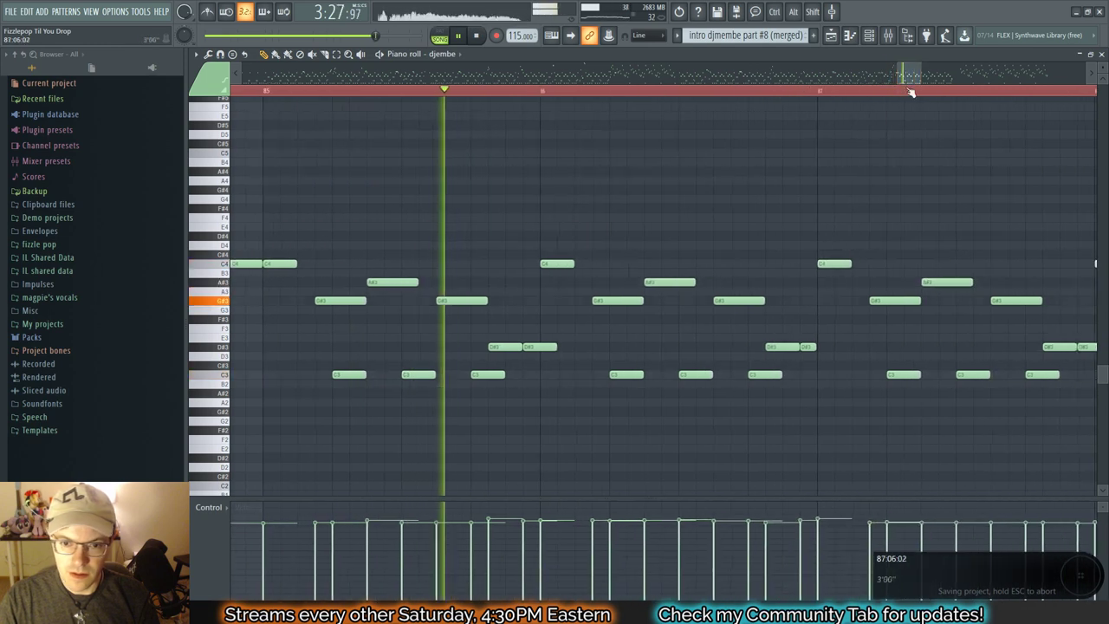
pyautogui.scroll(-2, 780, 385)
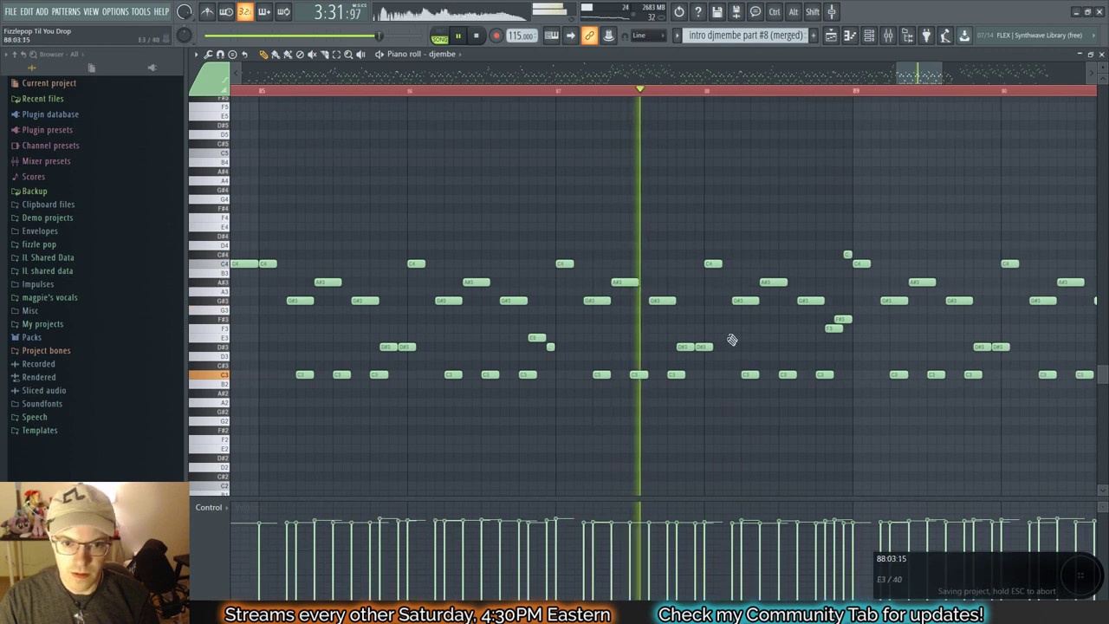
pyautogui.scroll(1, 706, 389)
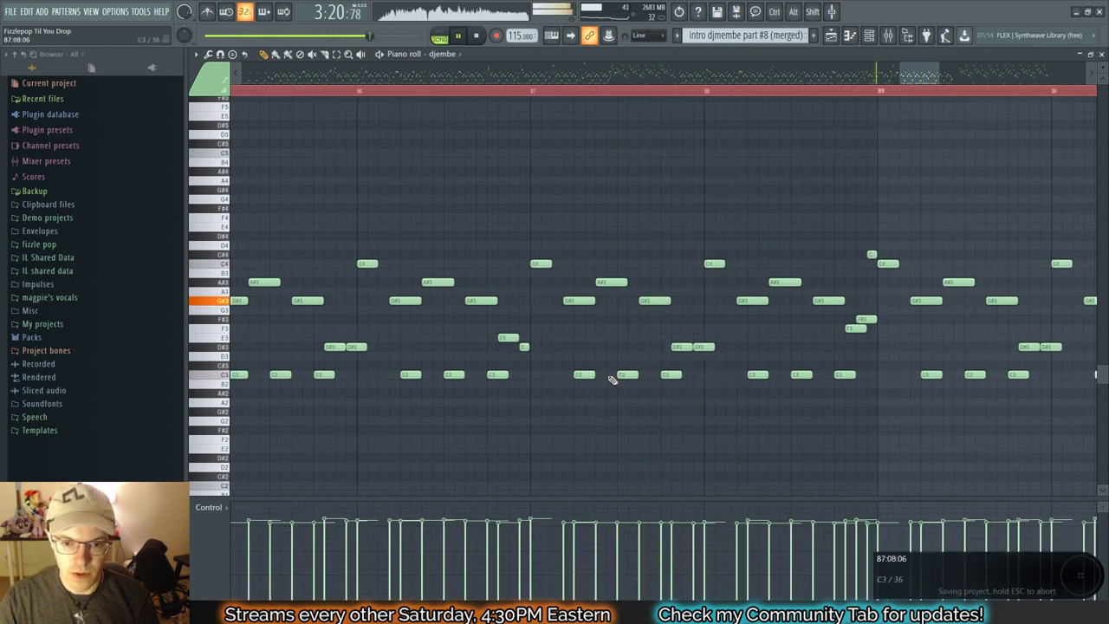
pyautogui.click(439, 97)
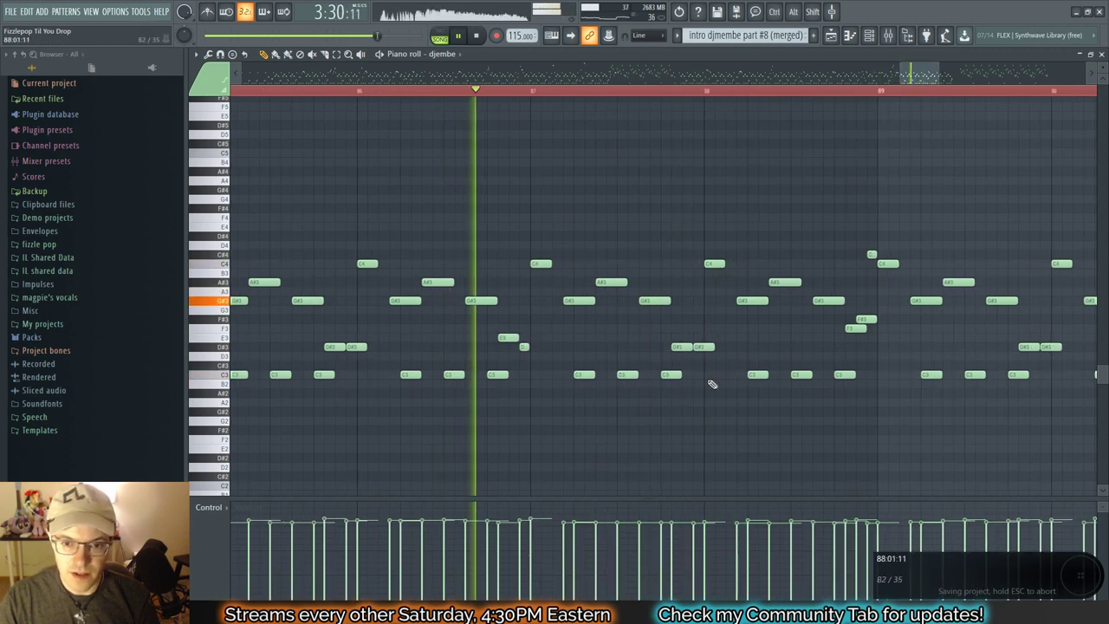
pyautogui.moveTo(706, 347); pyautogui.dragTo(708, 339)
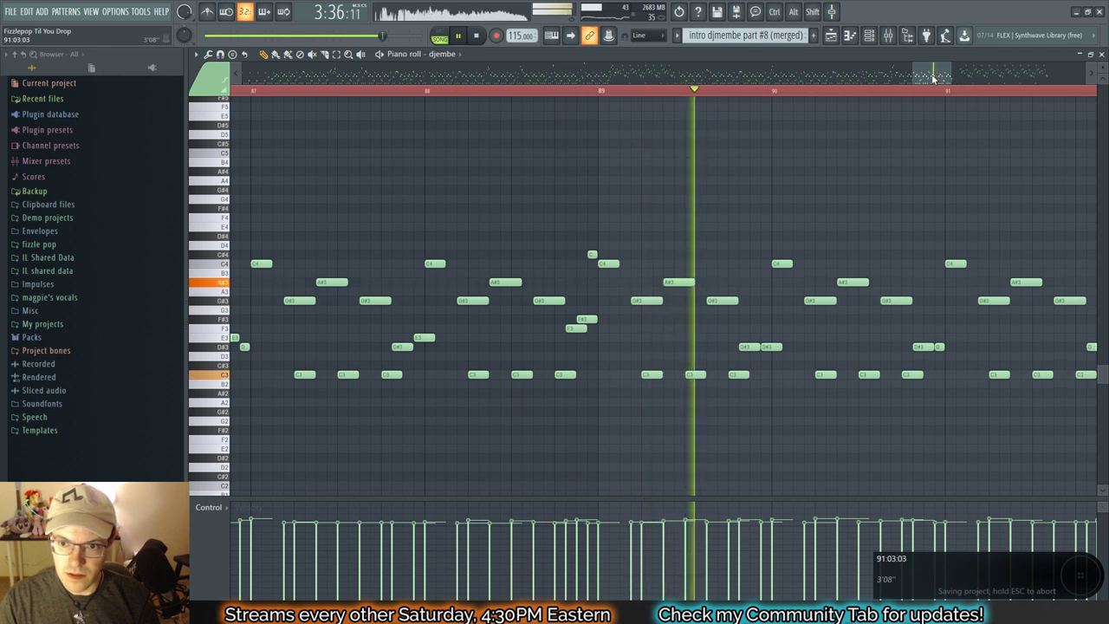
pyautogui.moveTo(647, 347); pyautogui.dragTo(648, 338)
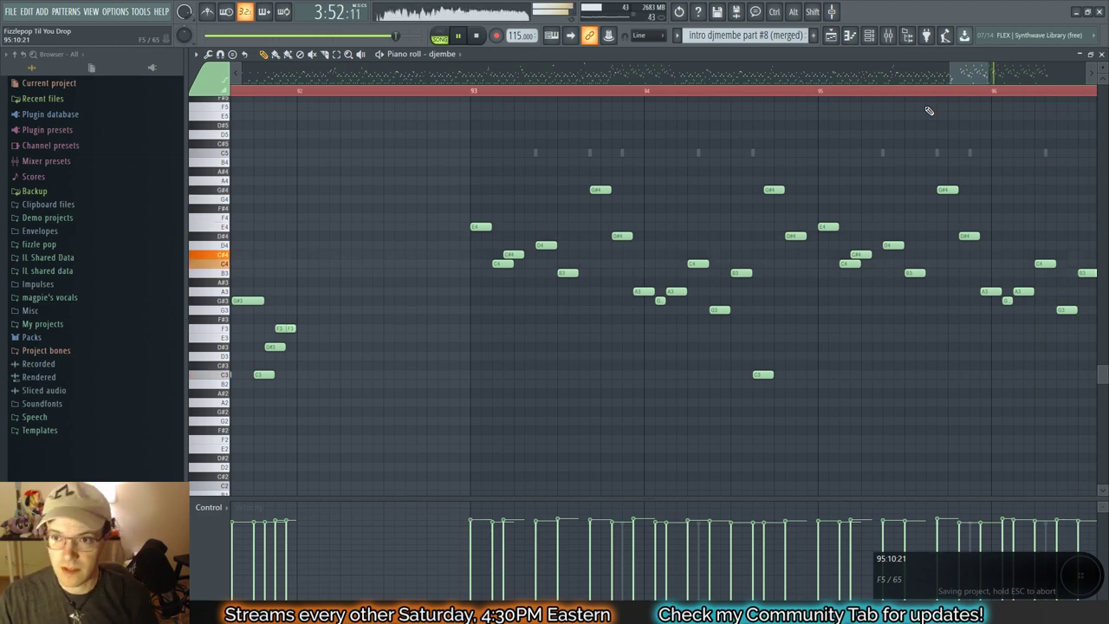
# Step: Check the master track's effects in the mixer and play the last bars of the djembe part
pyautogui.moveTo(972, 75); pyautogui.dragTo(1031, 83)
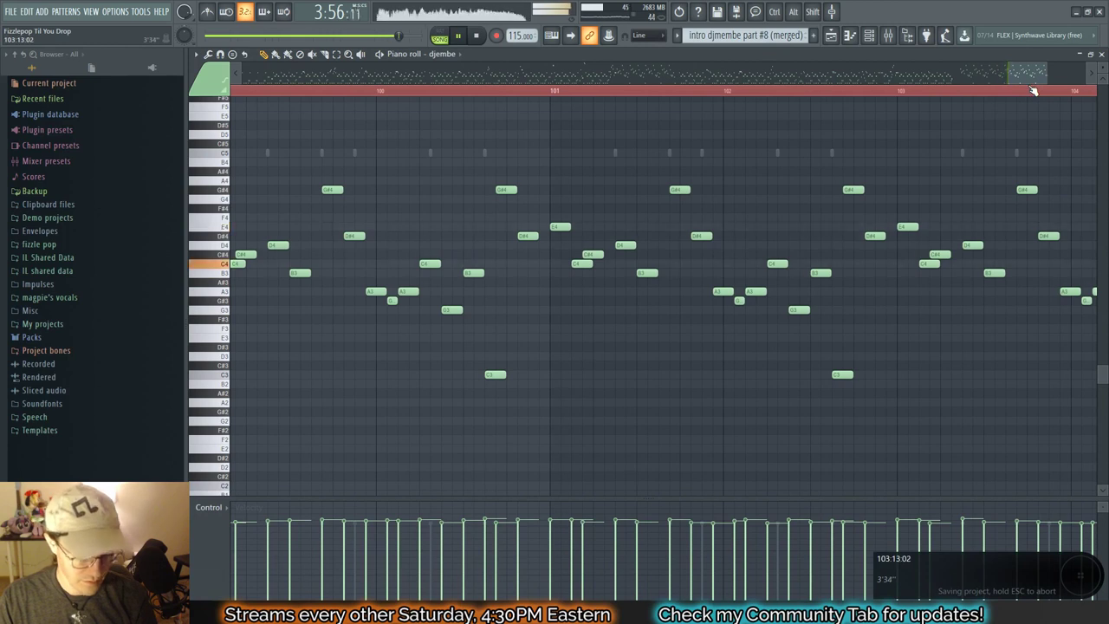
pyautogui.press('F9')
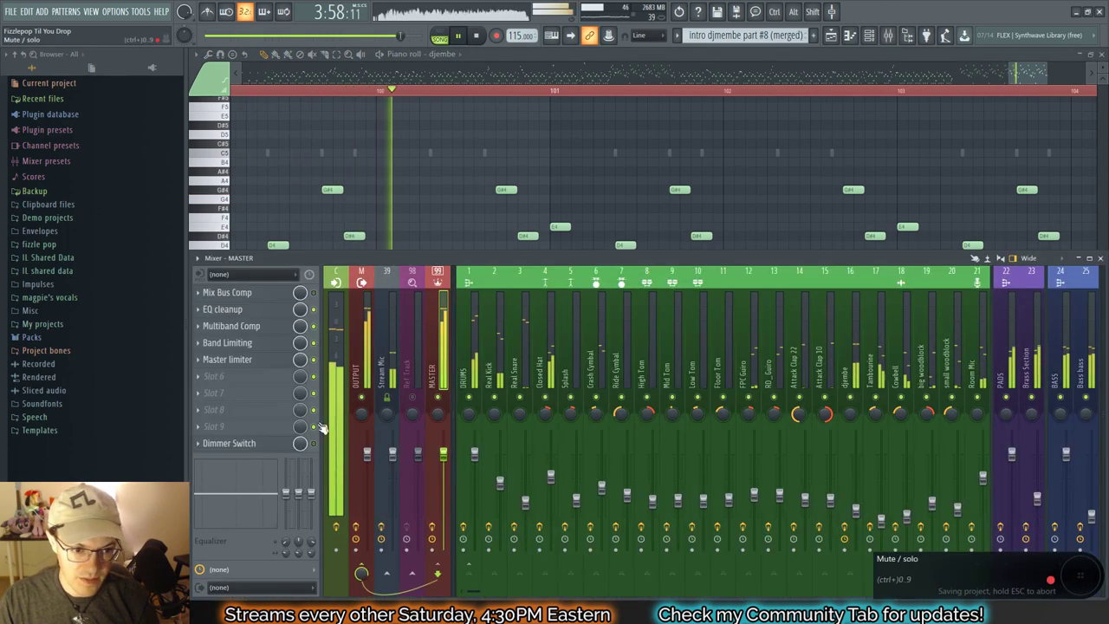
pyautogui.press('space')
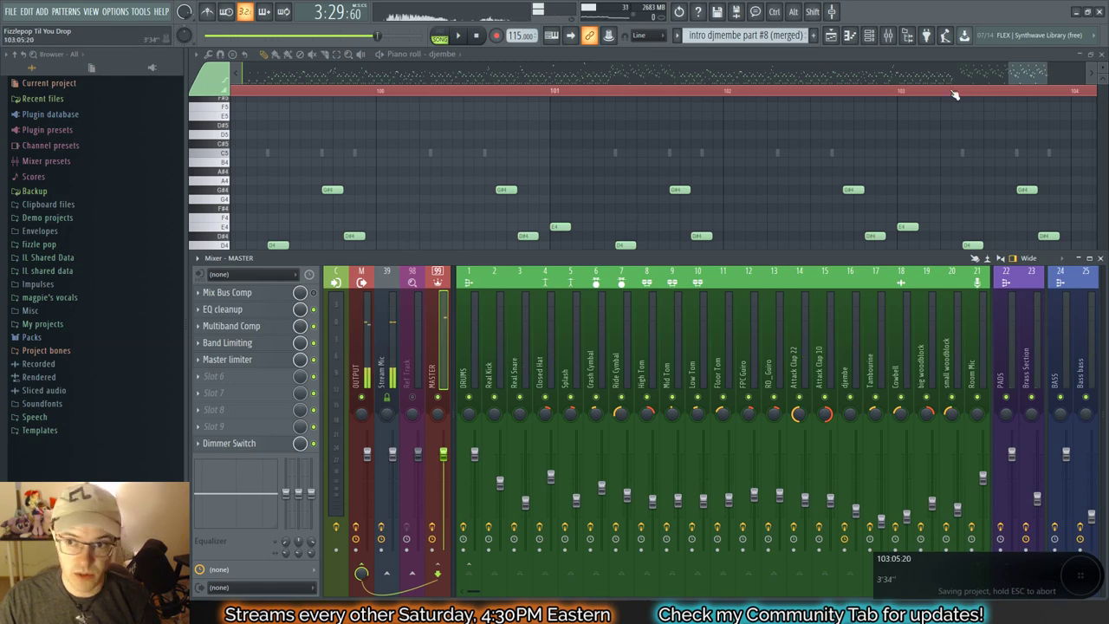
pyautogui.press('F9')
pyautogui.press('space')
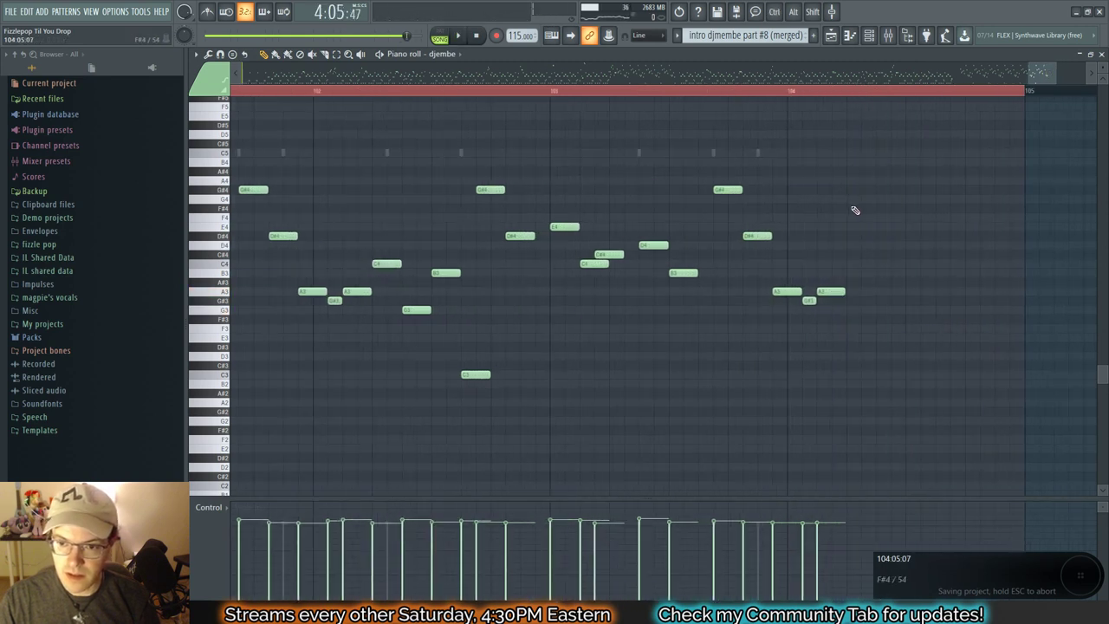
# Step: Add a G4 note of about two steps right after the last A3 of bar 104 and play the ending
pyautogui.click(849, 200)
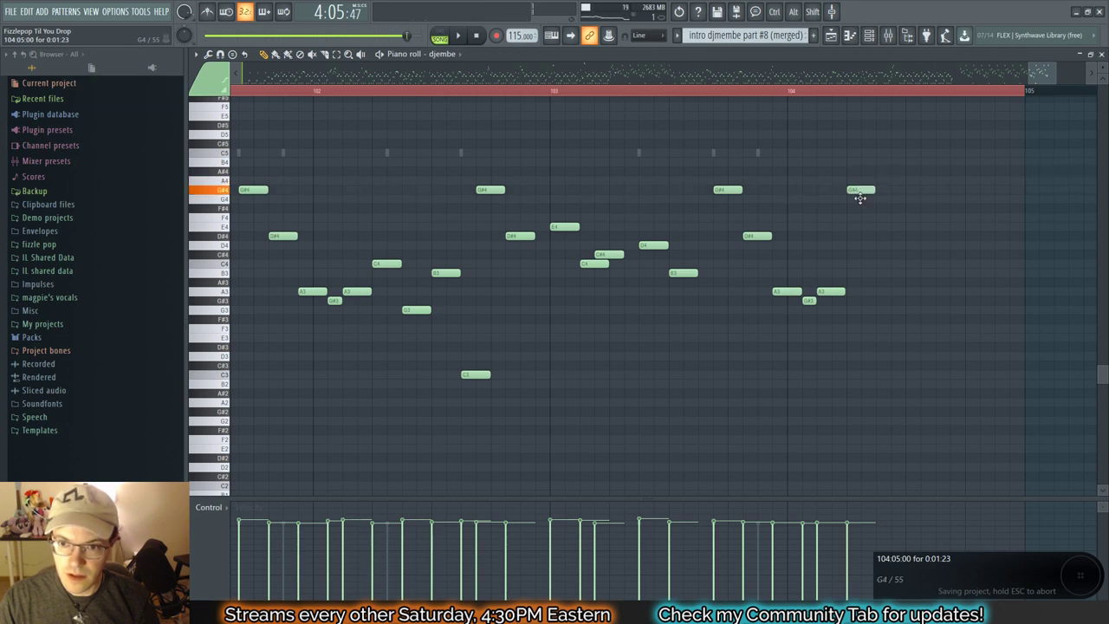
pyautogui.moveTo(860, 198); pyautogui.dragTo(860, 210)
pyautogui.doubleClick(859, 209)
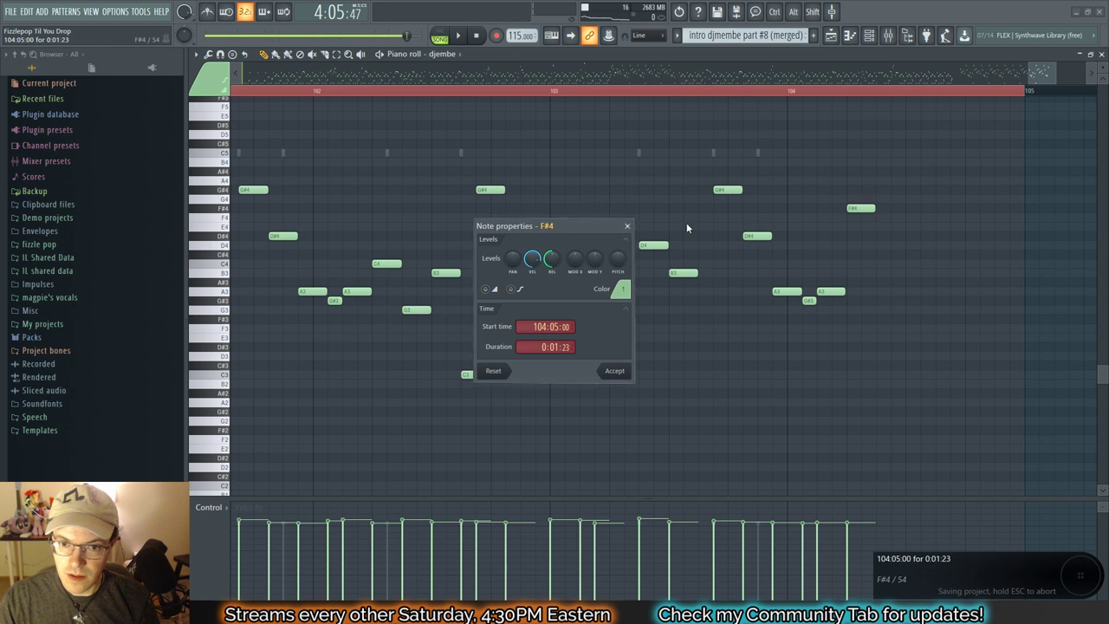
pyautogui.click(628, 226)
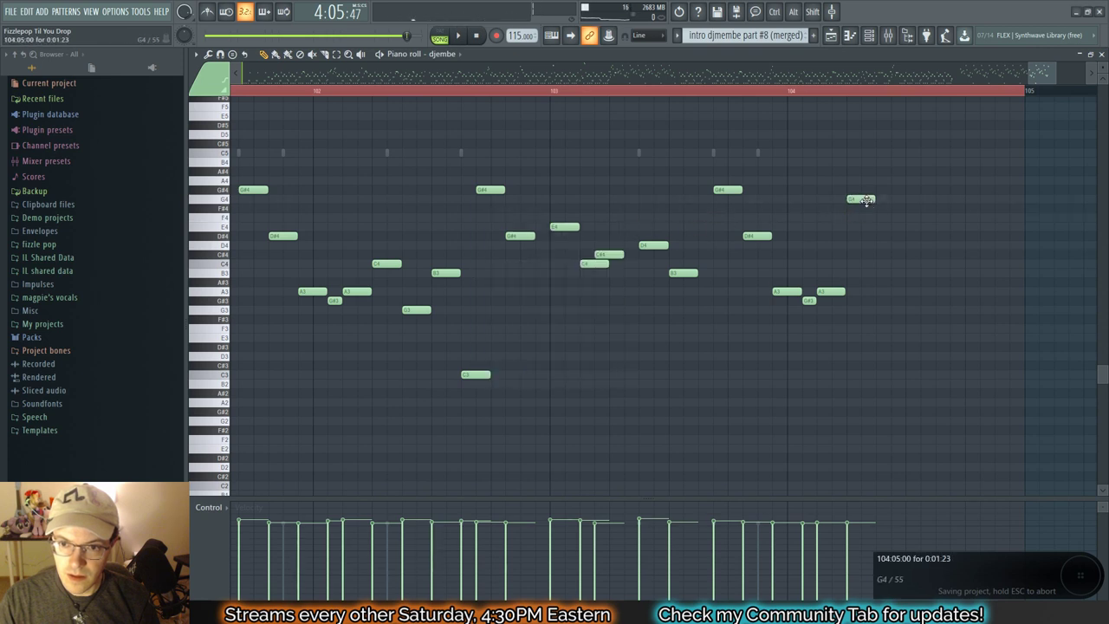
pyautogui.click(774, 94)
pyautogui.press('space')
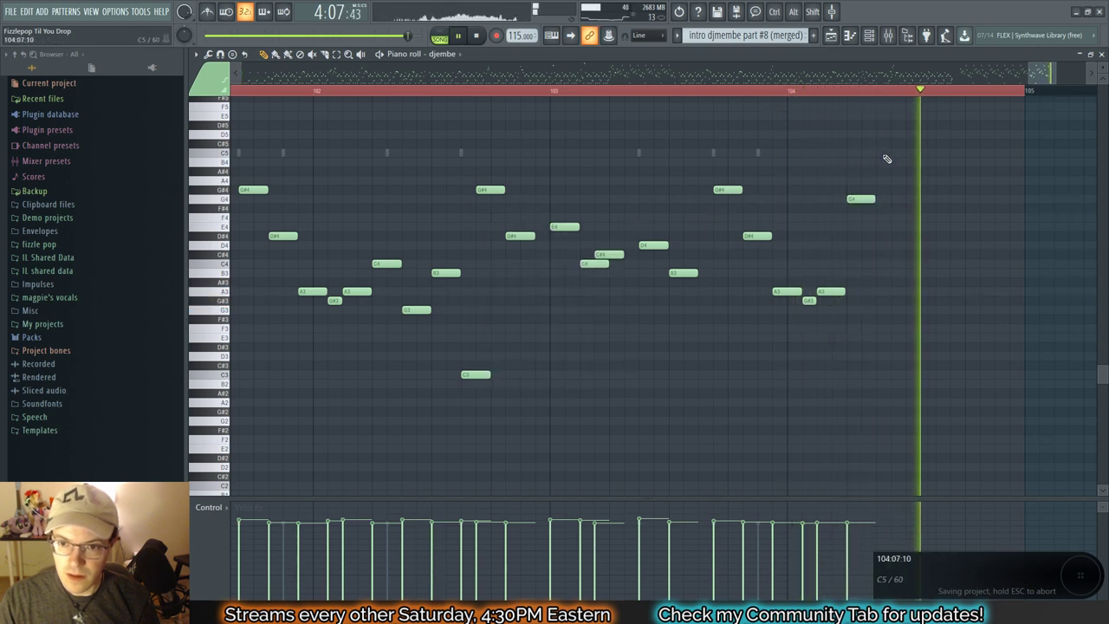
pyautogui.press('space')
pyautogui.press('space')
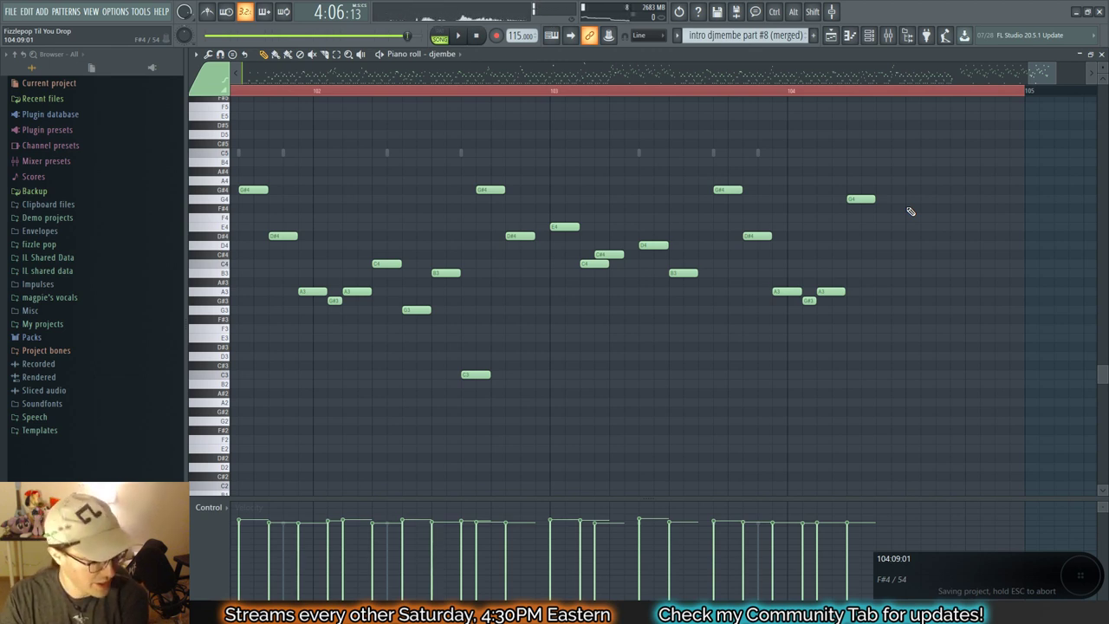
# Step: Return to the start of the djembe part, bring up the mixer and save the project
pyautogui.scroll(-4, 913, 206)
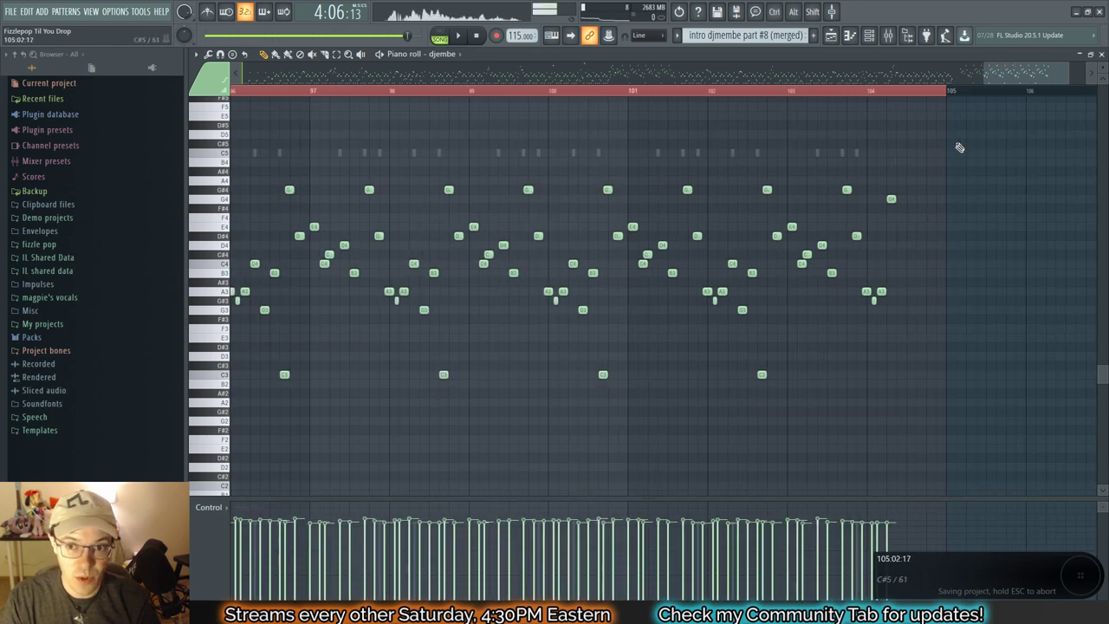
pyautogui.moveTo(1003, 75); pyautogui.dragTo(237, 85)
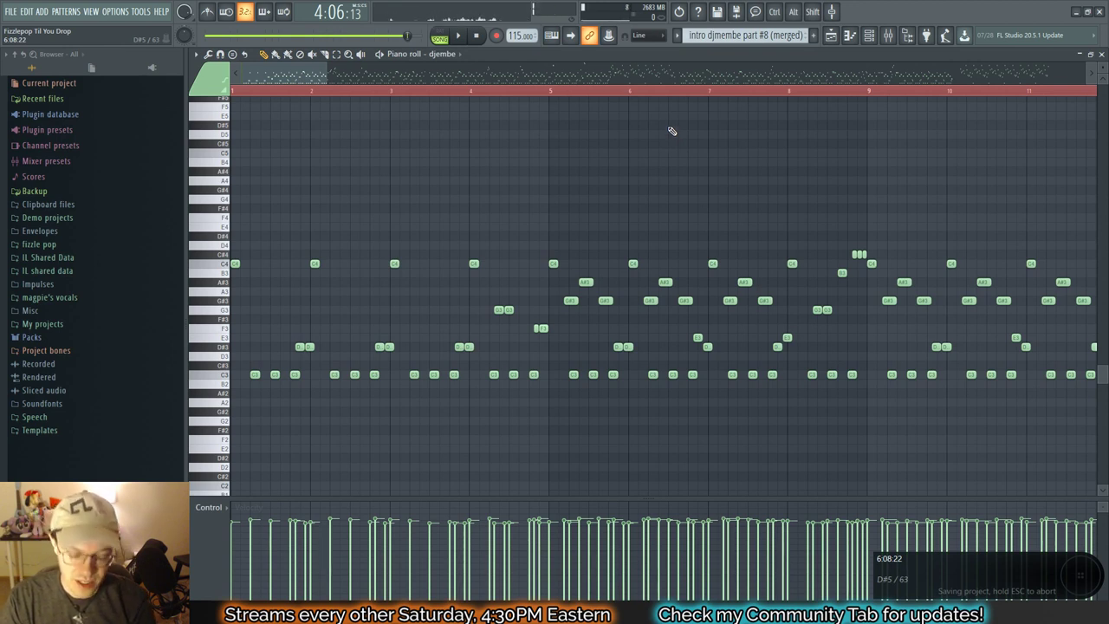
pyautogui.press('F9')
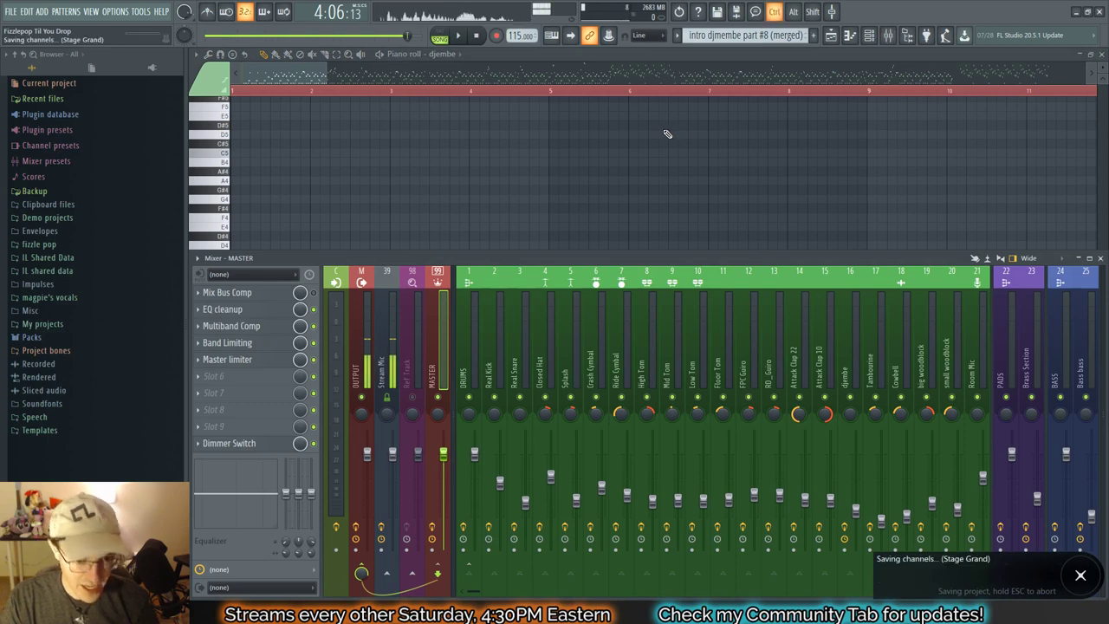
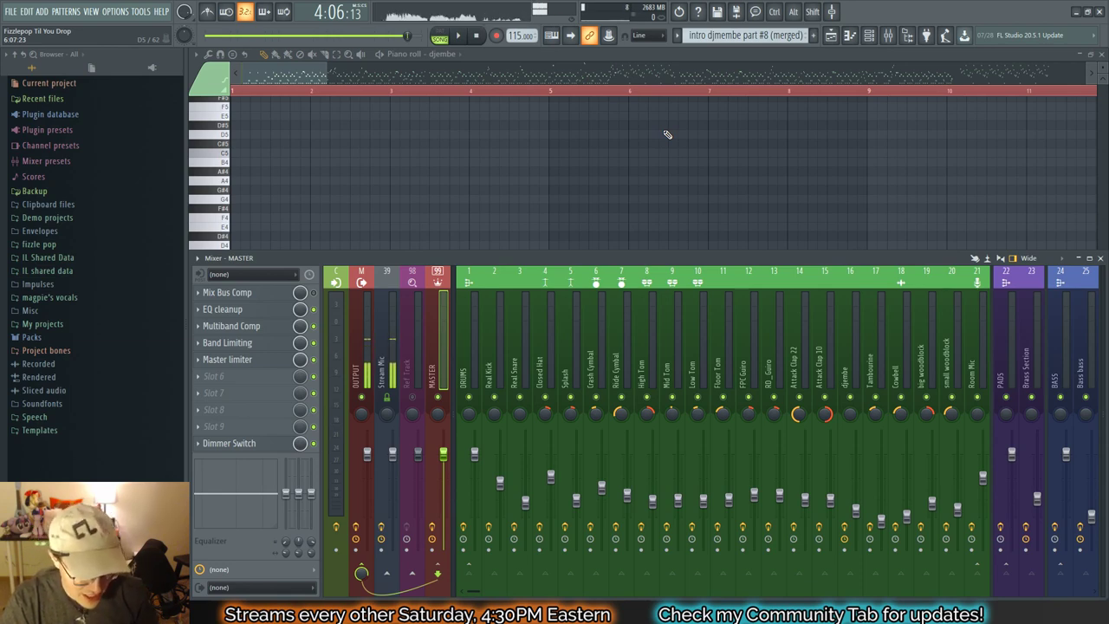
# Step: Bring up the playlist and select the Chorus 3 section as the playback range
pyautogui.press('F5')
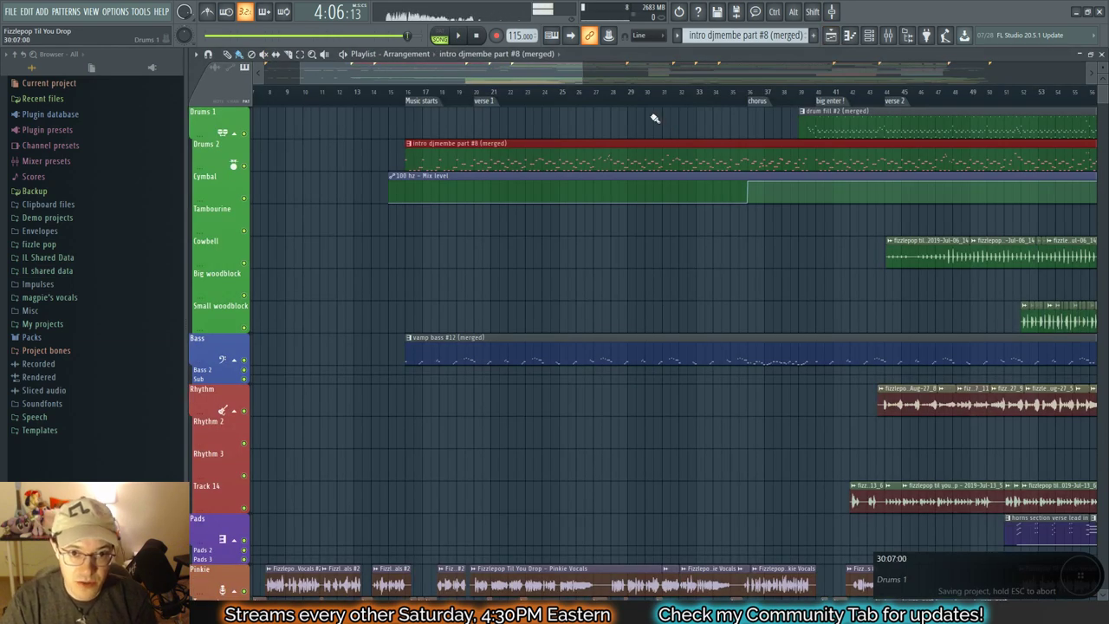
pyautogui.moveTo(476, 72); pyautogui.dragTo(958, 109)
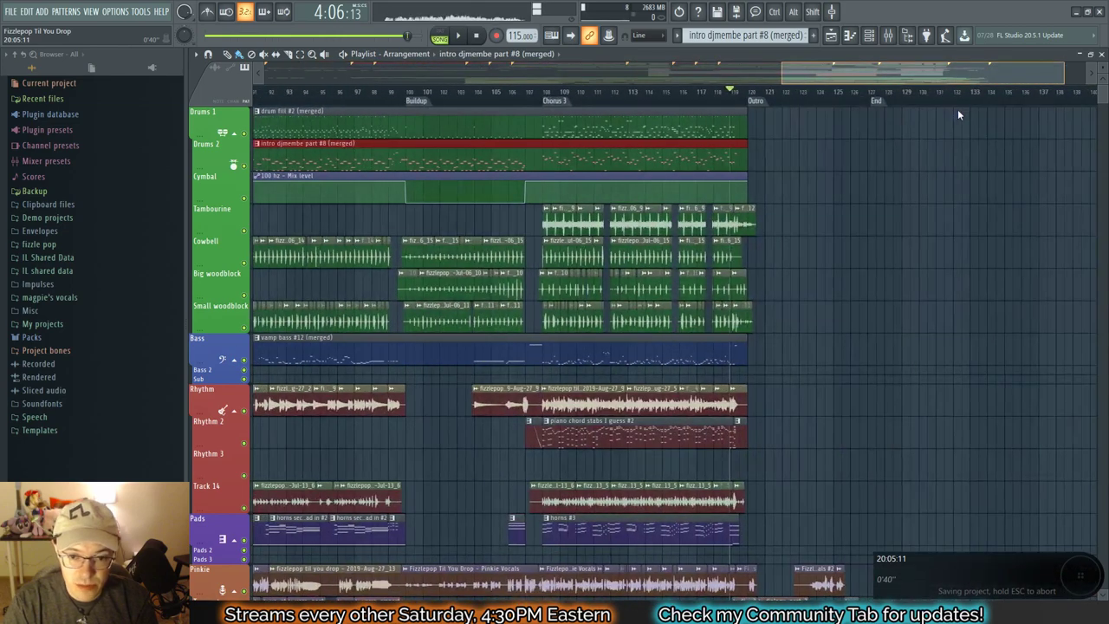
pyautogui.click(545, 92)
pyautogui.scroll(-2, 832, 234)
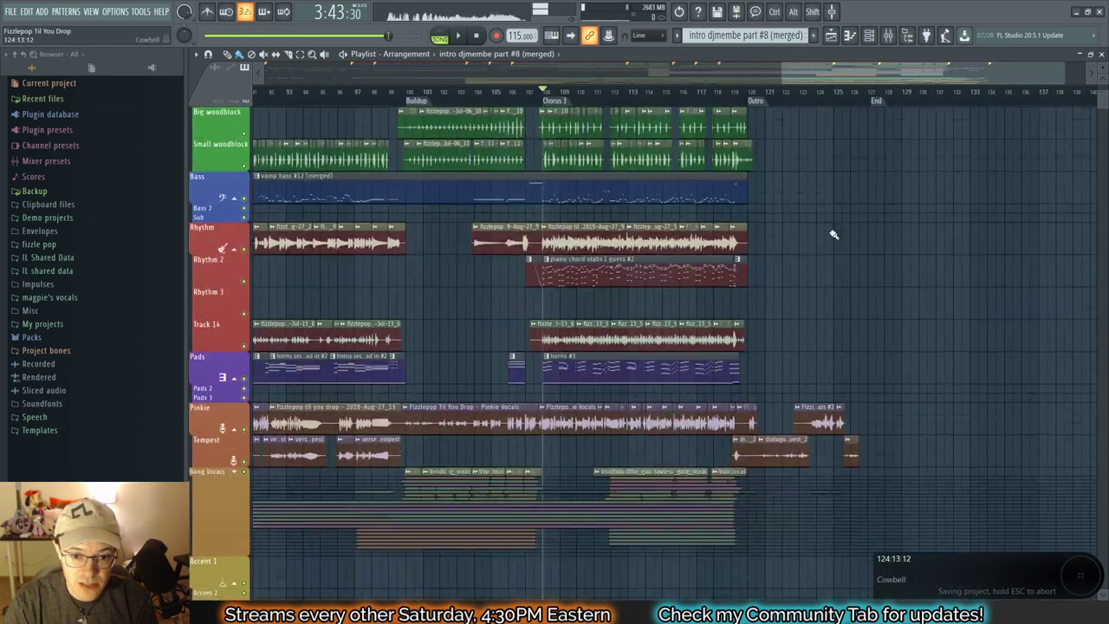
pyautogui.scroll(2, 832, 230)
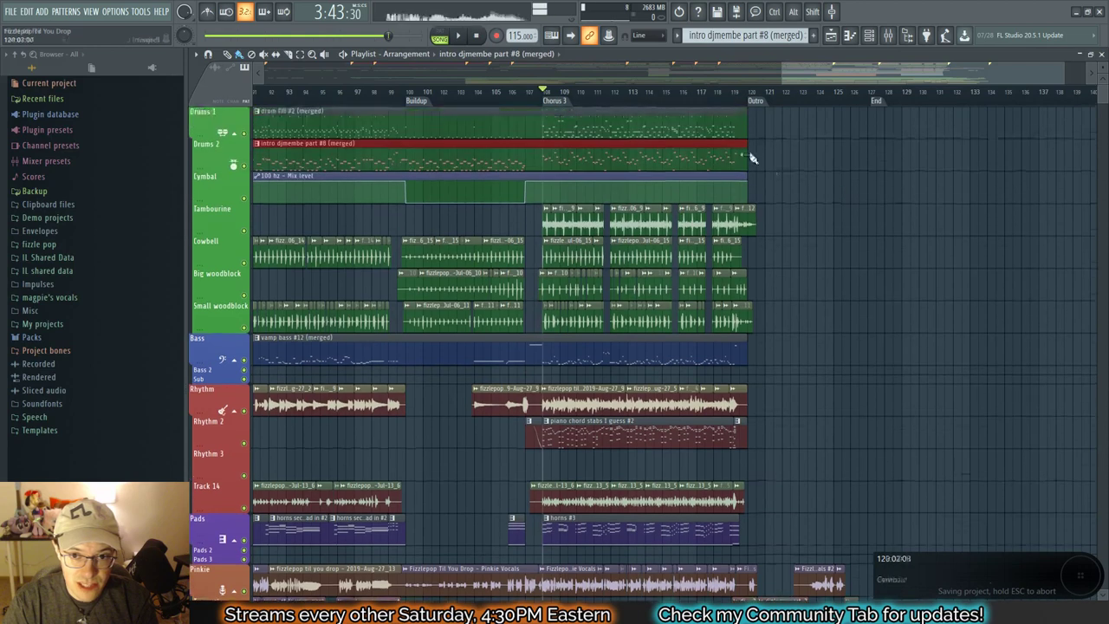
pyautogui.keyDown('ctrl'); pyautogui.doubleClick(564, 102); pyautogui.keyUp('ctrl')
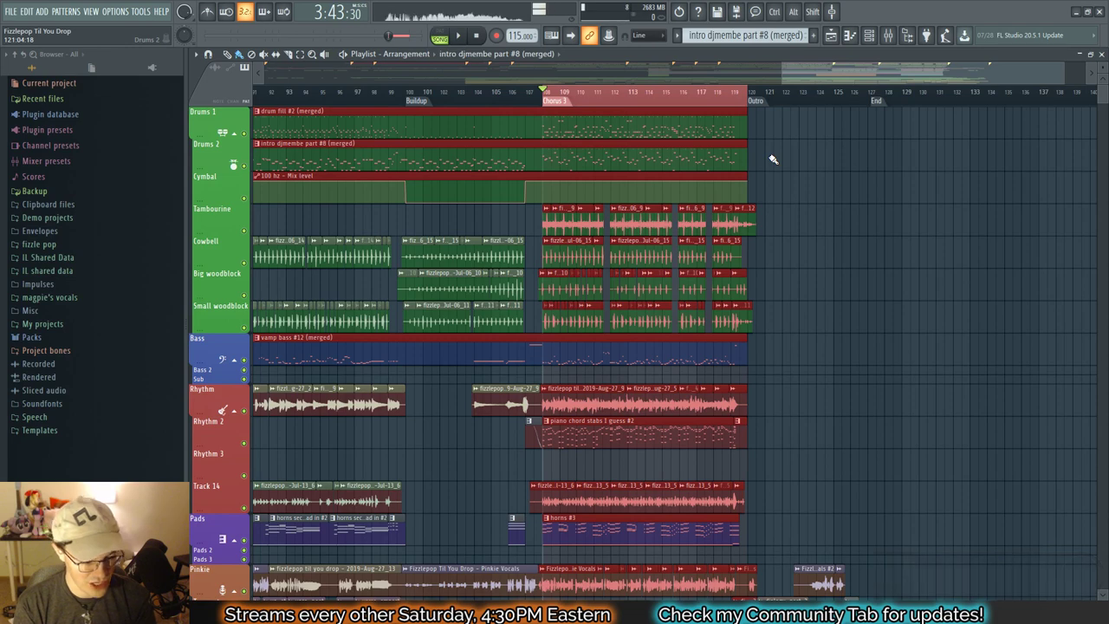
# Step: Play the selected chorus and bring the lead vocal tracks into view in the mixer
pyautogui.press('space')
pyautogui.press('F9')
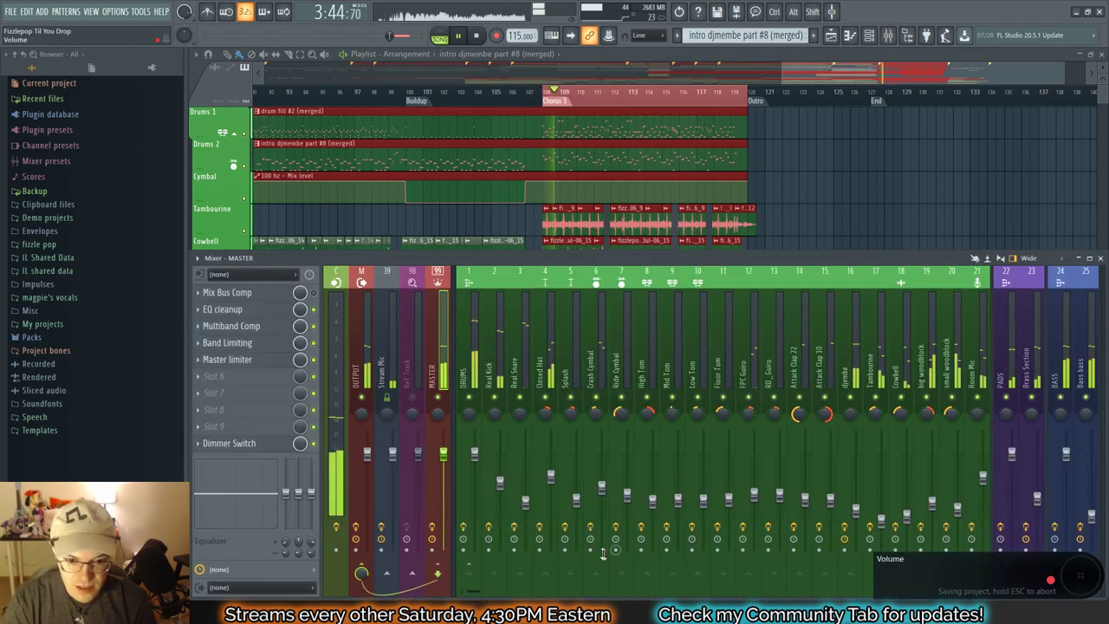
pyautogui.moveTo(483, 592); pyautogui.dragTo(601, 592)
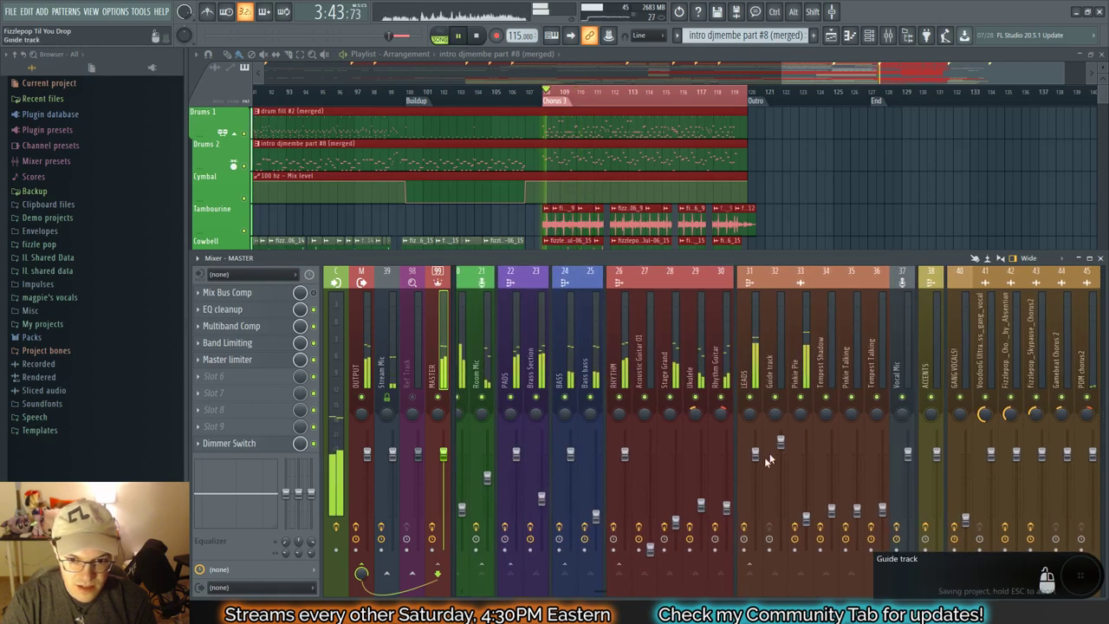
# Step: Open the Fruity Limiter on the Pinkie Pie mixer track and examine its compression while playing the chorus
pyautogui.click(802, 371)
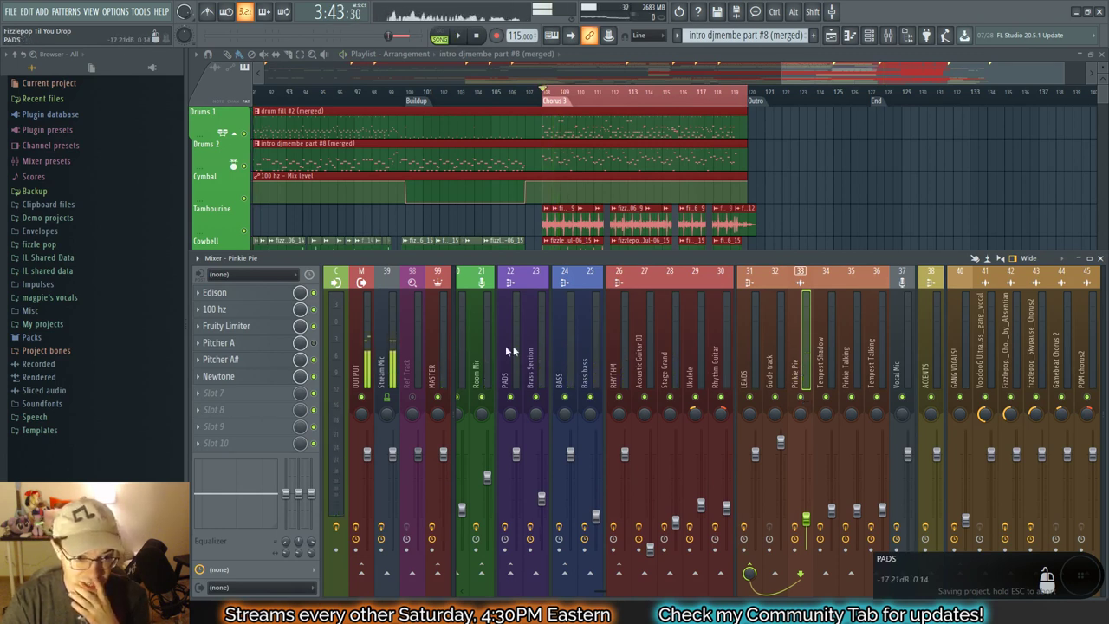
pyautogui.click(258, 326)
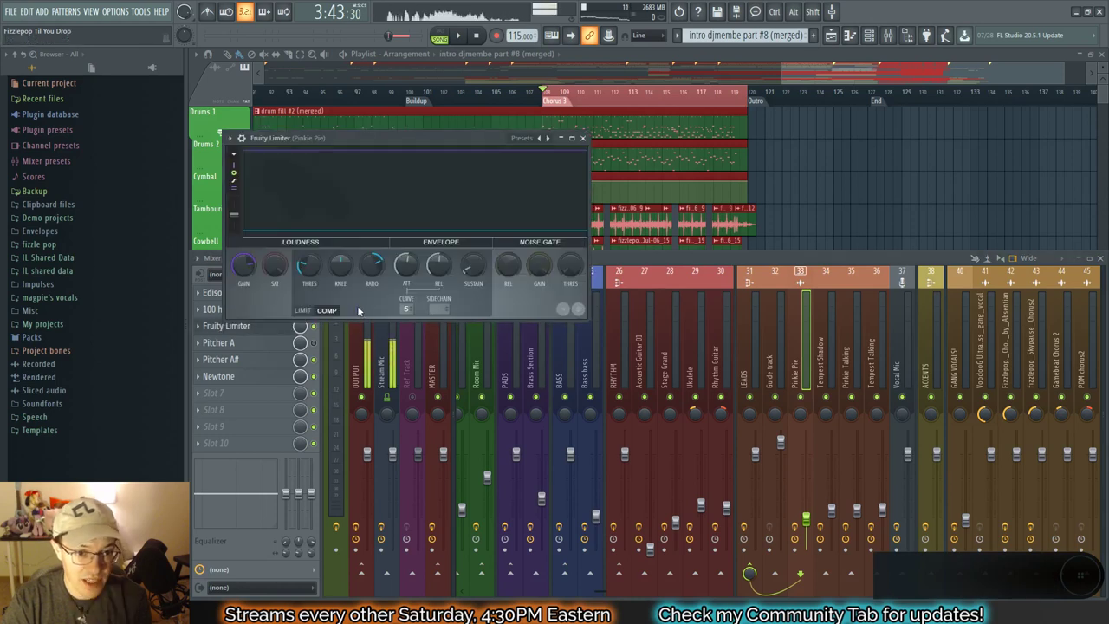
pyautogui.press('space')
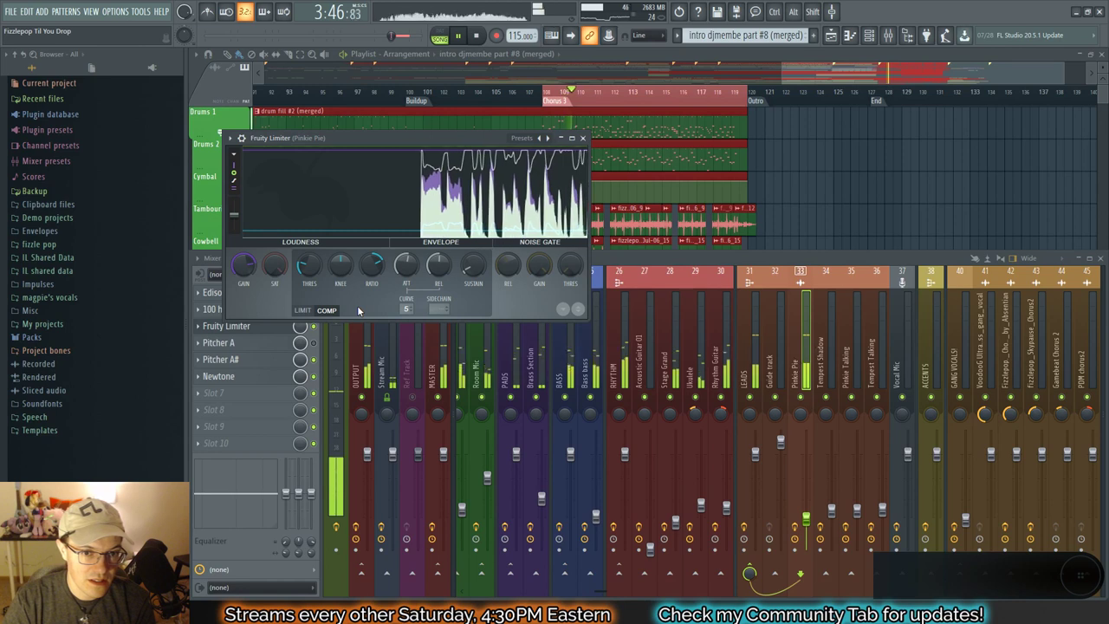
pyautogui.press('space')
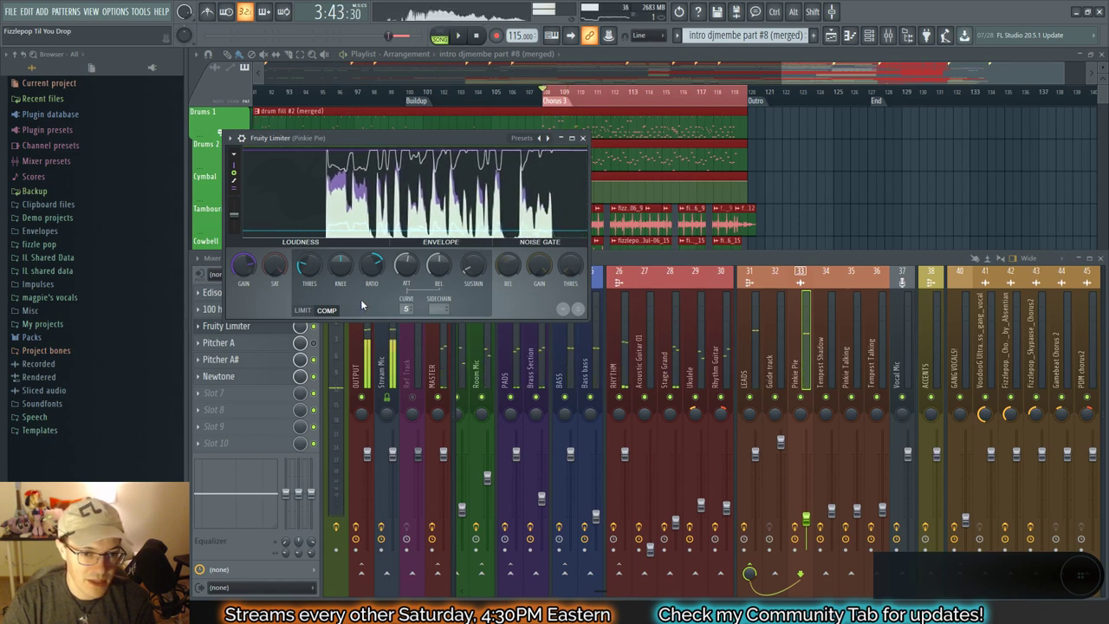
# Step: Free effect slot 4 on the Pinkie Pie track by moving Newtone, Pitcher A# and Pitcher A down one slot each
pyautogui.scroll(-1, 250, 382)
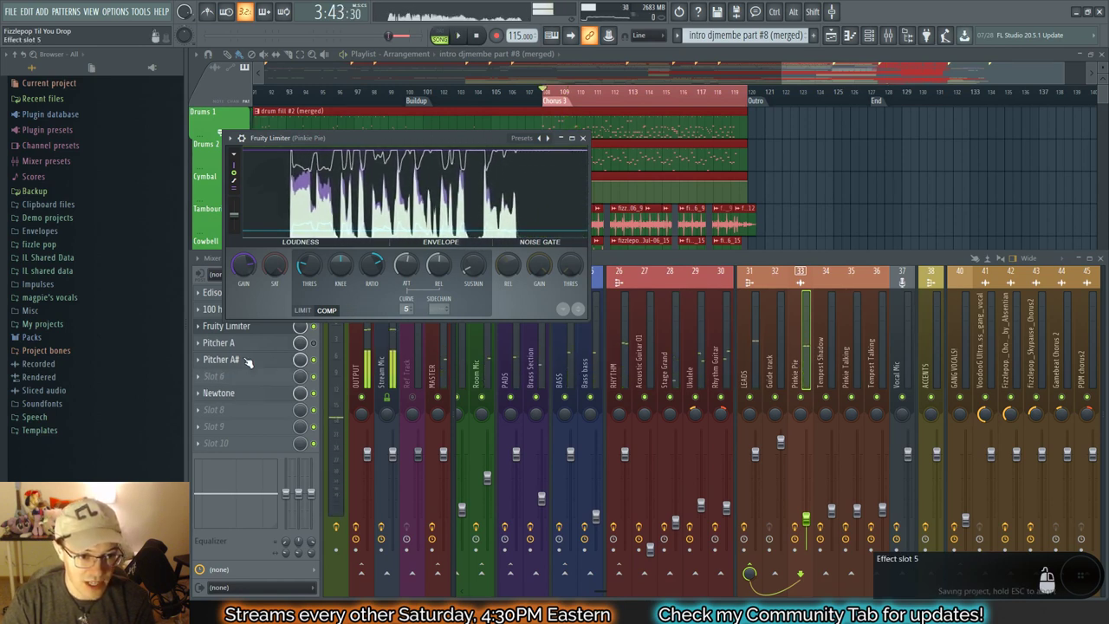
pyautogui.scroll(-1, 248, 364)
pyautogui.scroll(-1, 249, 348)
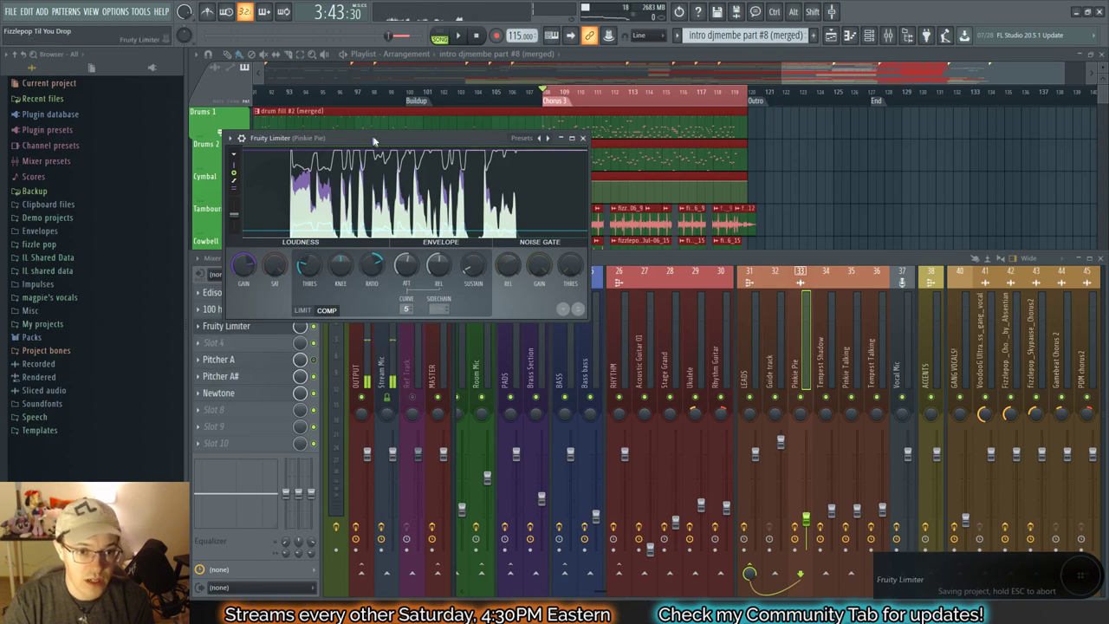
# Step: Move the Fruity Limiter window clear of the effect slots and replay Chorus 3
pyautogui.moveTo(382, 136); pyautogui.dragTo(674, 210)
pyautogui.press('space')
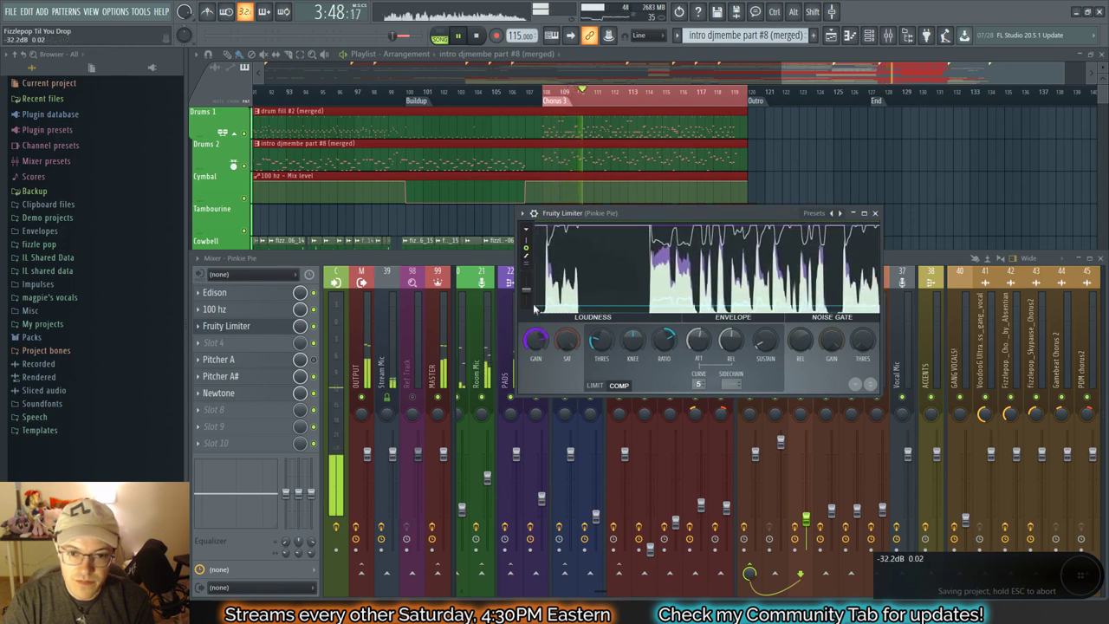
# Step: Play Chorus 3 repeatedly to audition the Fruity Limiter's compression on the Pinkie Pie vocal
pyautogui.press('space')
pyautogui.press('space')
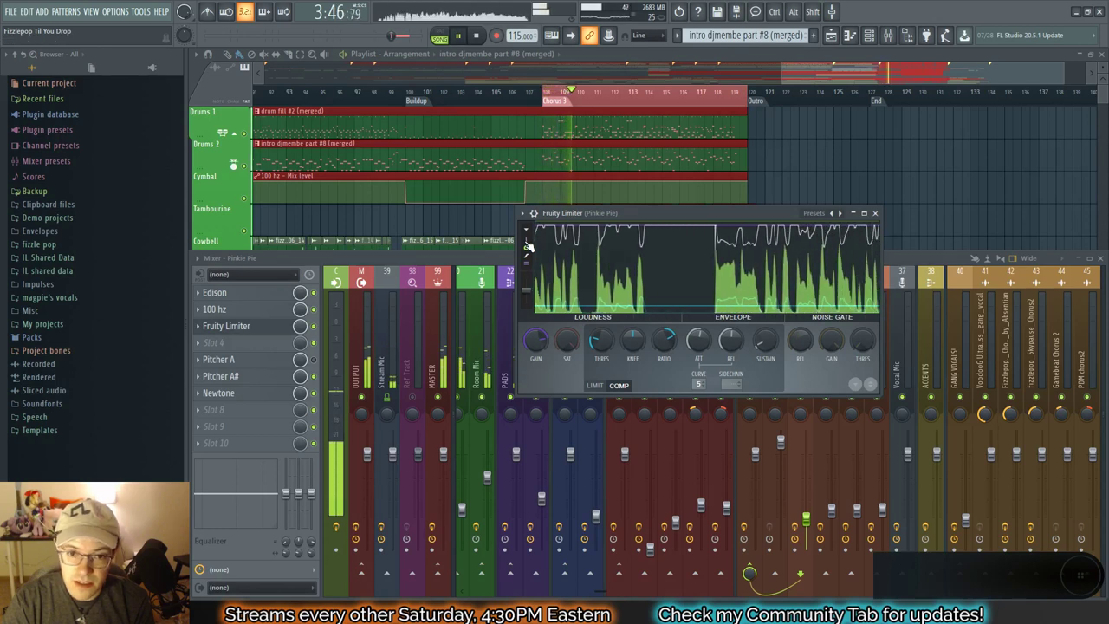
pyautogui.press('space')
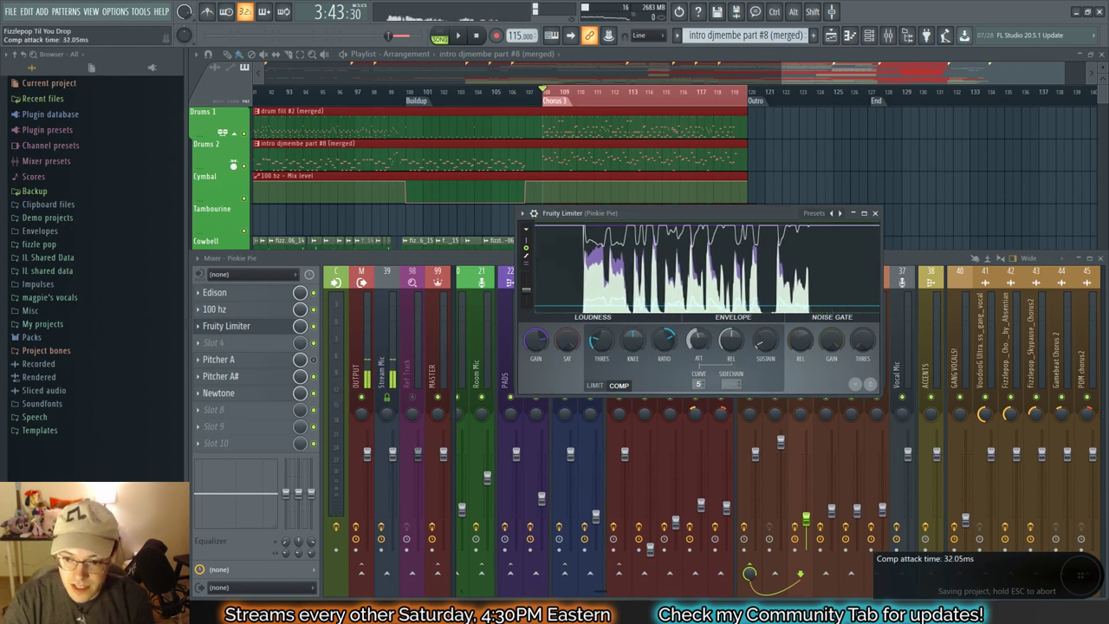
pyautogui.press('space')
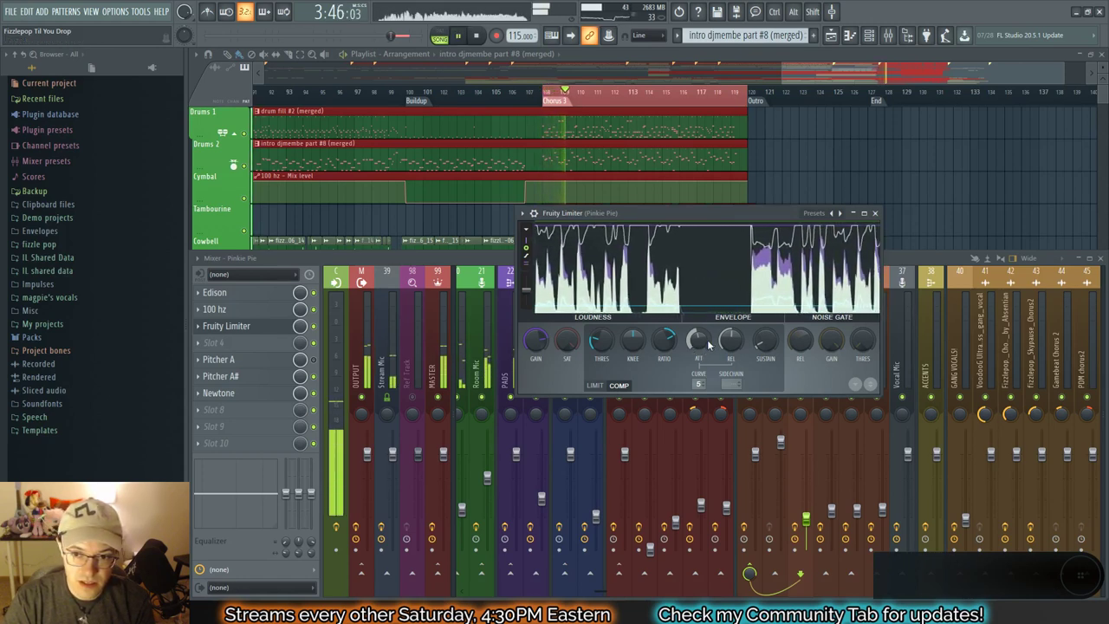
pyautogui.press('space')
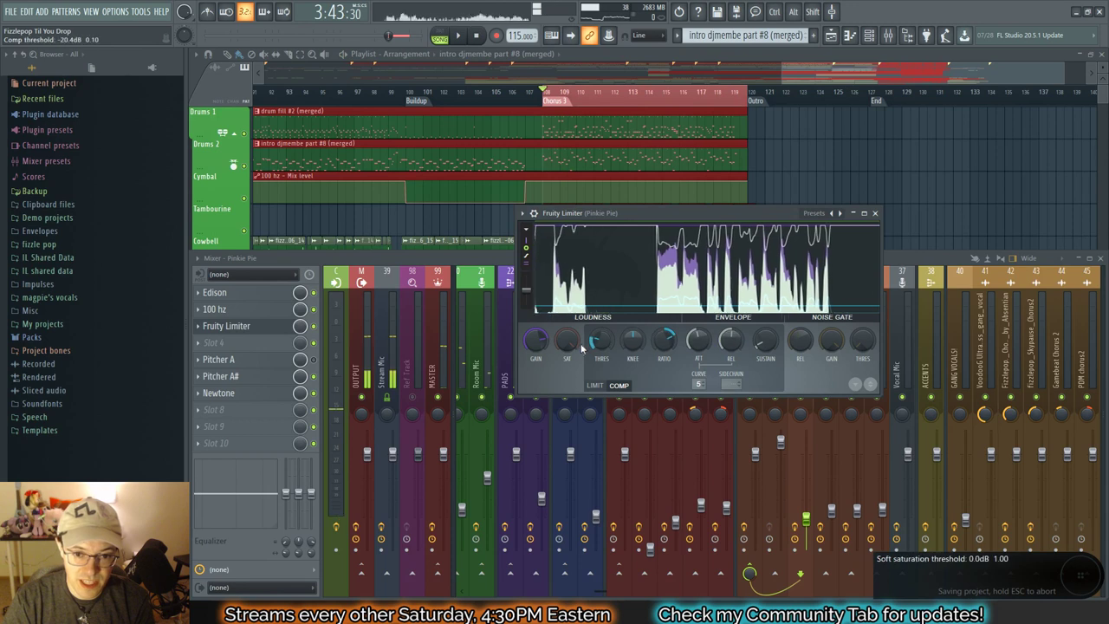
pyautogui.press('space')
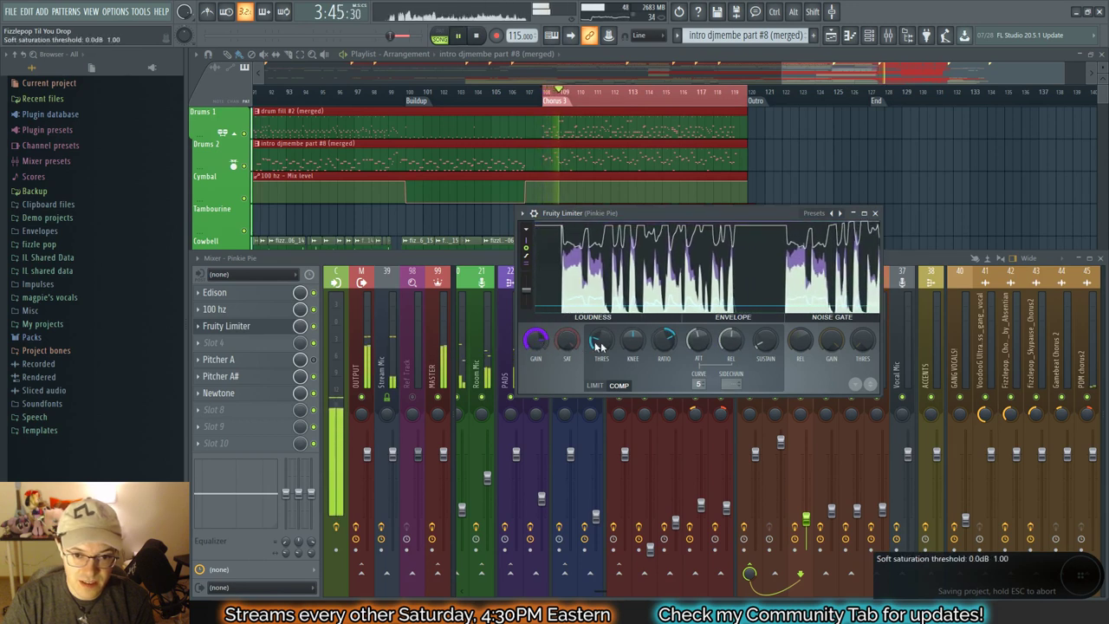
# Step: Set the Fruity Limiter's compressor threshold to -23.6 dB, raise its gain, and close the plugin after listening
pyautogui.moveTo(600, 339); pyautogui.dragTo(601, 347)
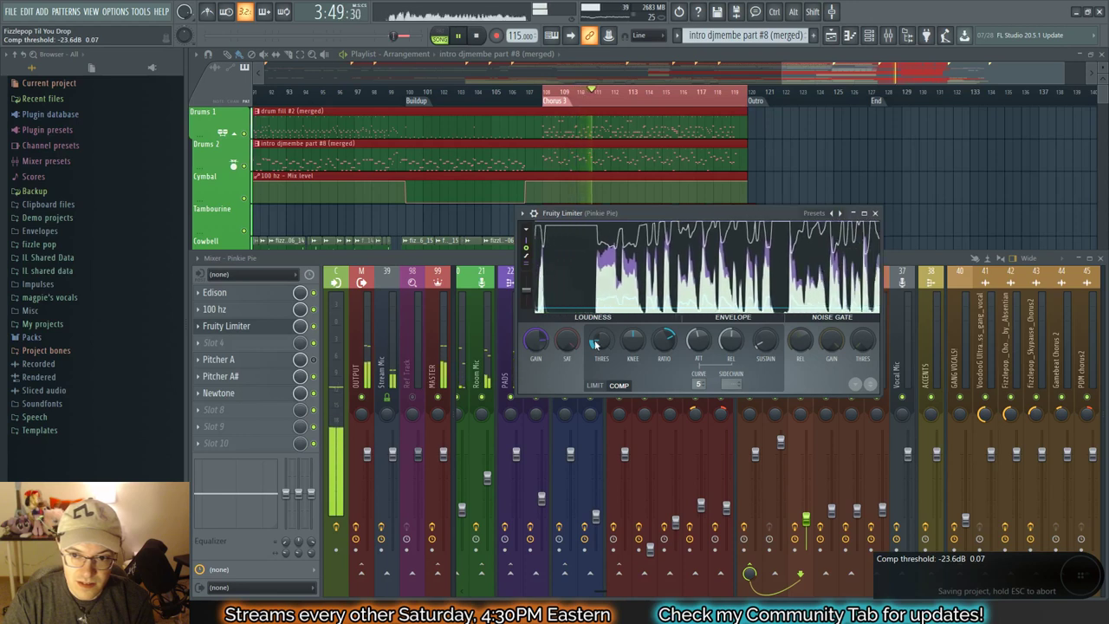
pyautogui.moveTo(544, 342); pyautogui.dragTo(545, 333)
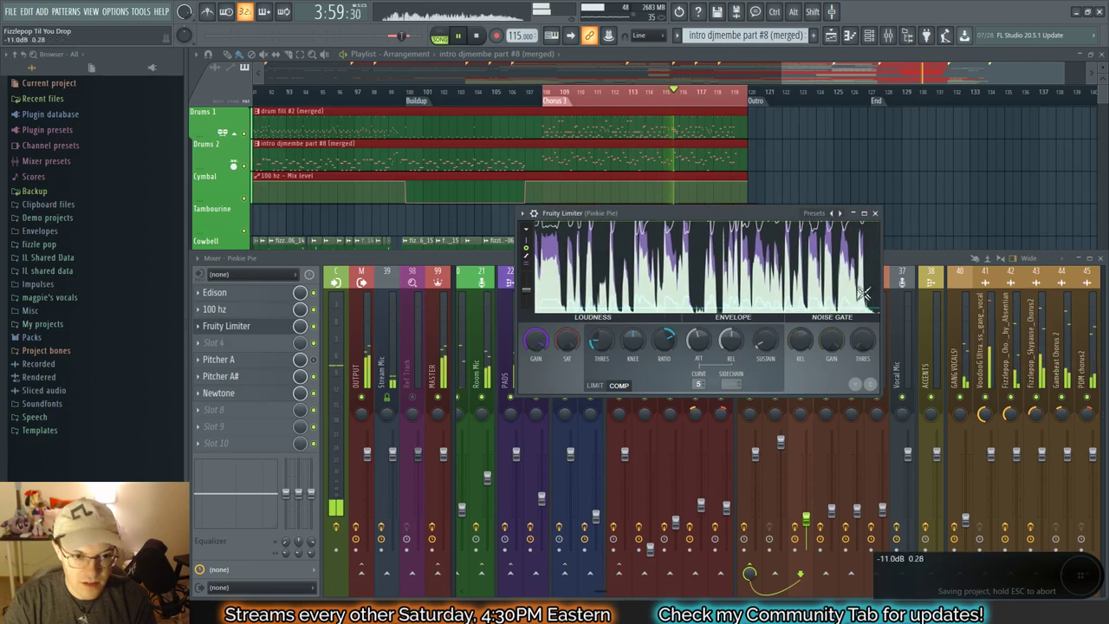
pyautogui.press('space')
pyautogui.press('space')
pyautogui.click(876, 213)
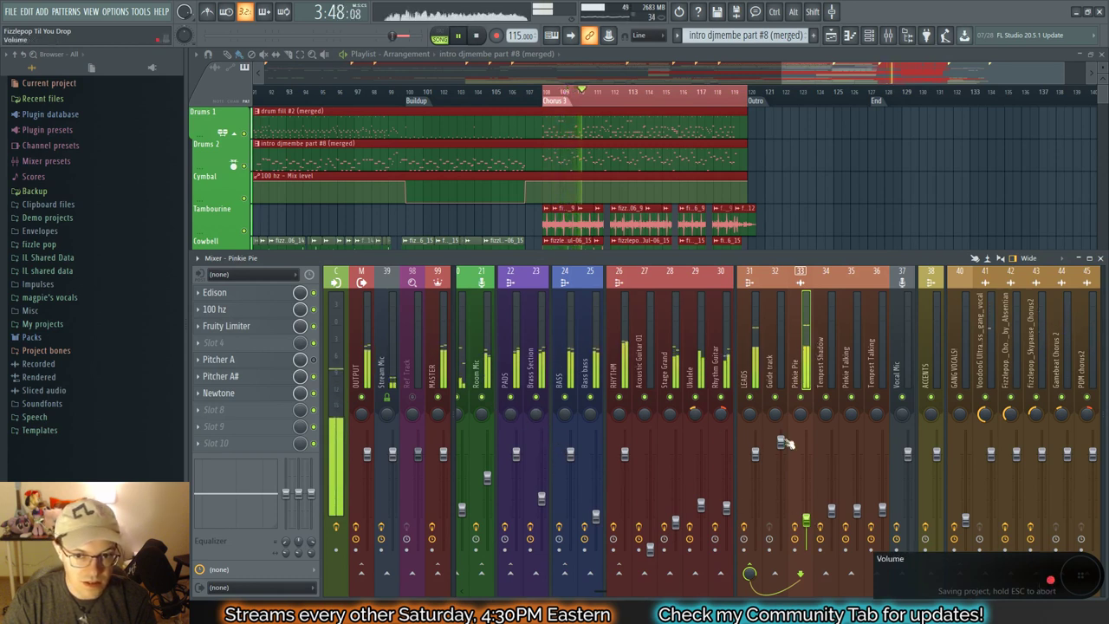
# Step: Move Pitcher A, Pitcher A# and Newtone up the Pinkie Pie effect chain and back down to leave slot 4 empty
pyautogui.press('space')
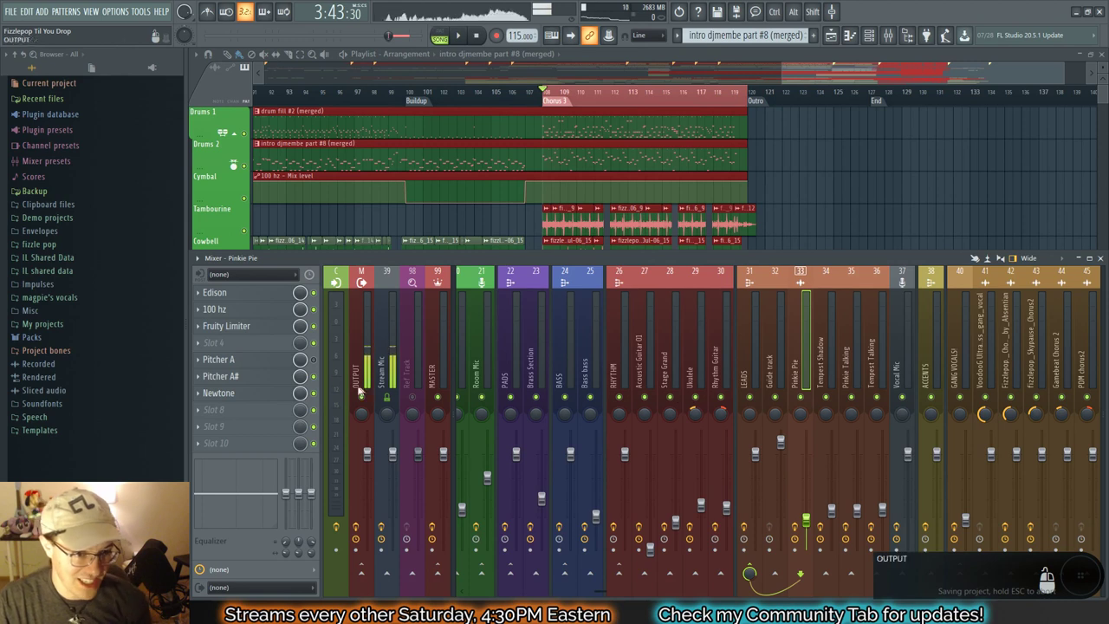
pyautogui.scroll(1, 275, 365)
pyautogui.scroll(1, 249, 378)
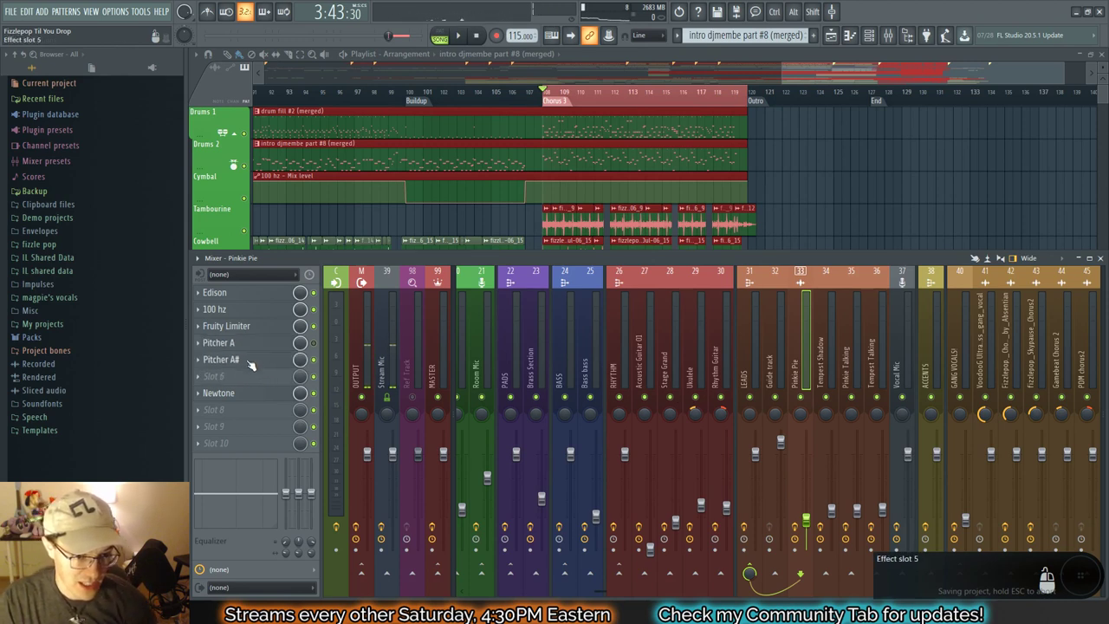
pyautogui.scroll(1, 250, 397)
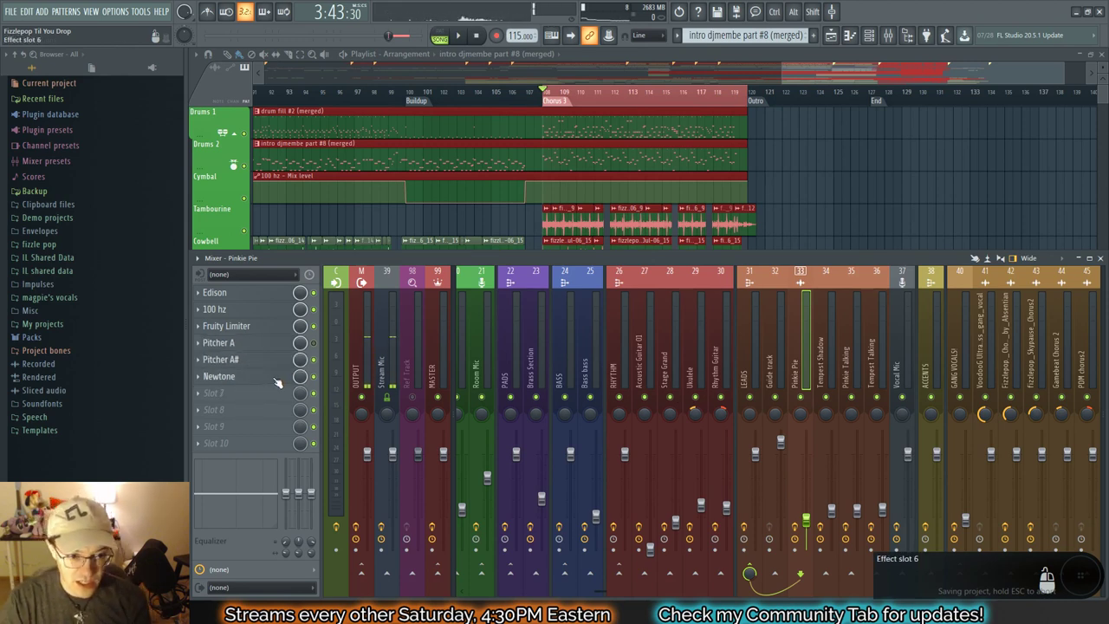
pyautogui.scroll(-1, 260, 385)
pyautogui.scroll(-1, 251, 361)
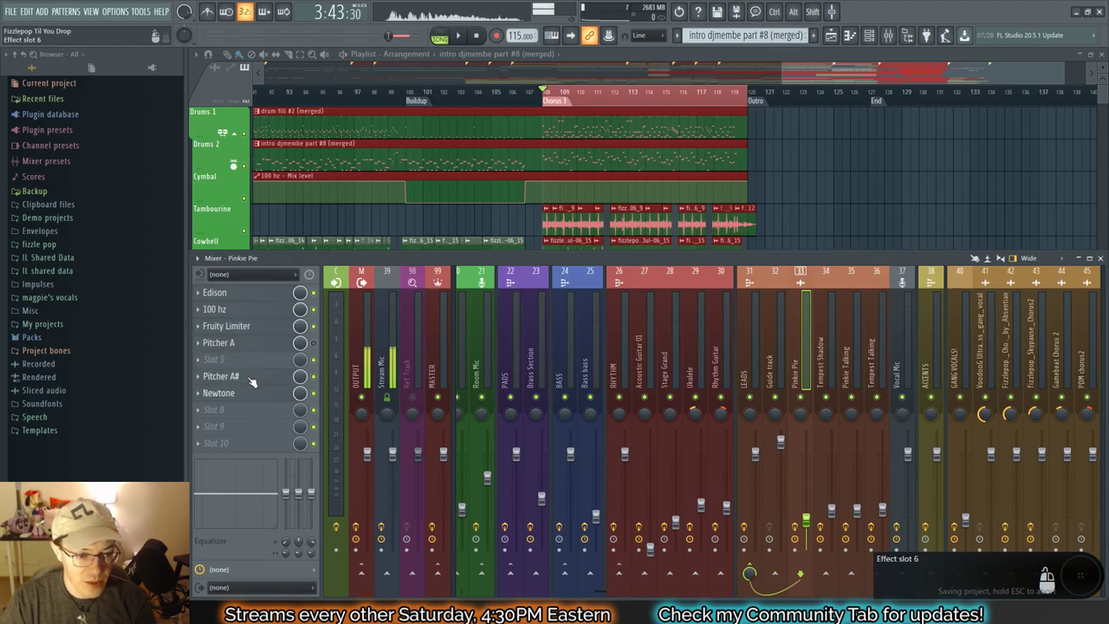
pyautogui.scroll(-1, 256, 350)
# Step: Load Maximus into effect slot 4 of the Pinkie Pie track and apply its De-esser split-band preset
pyautogui.press('space')
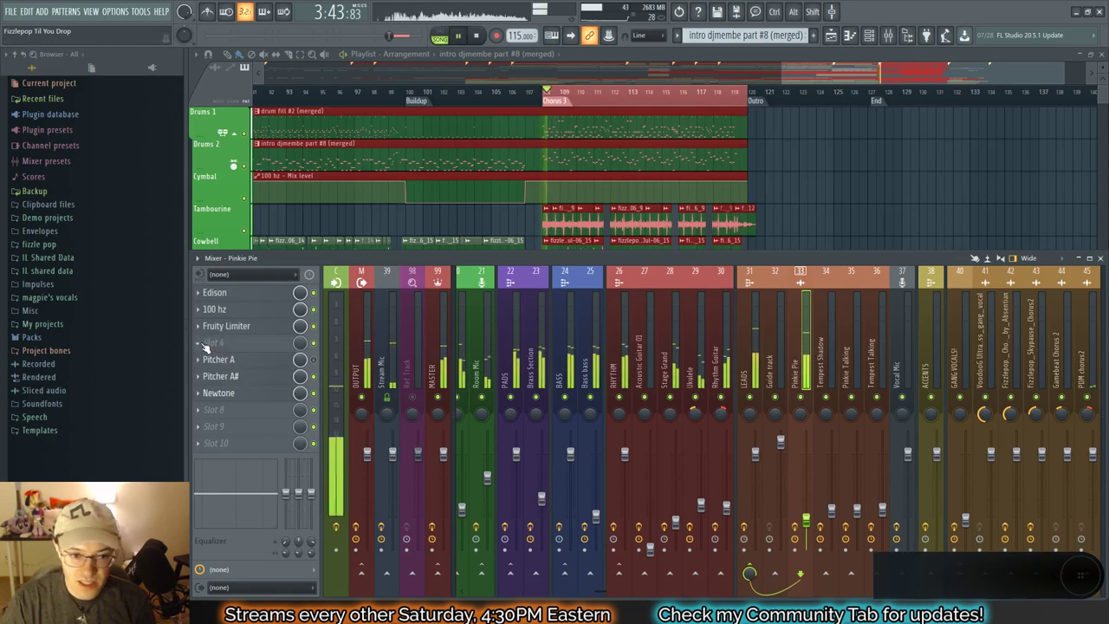
pyautogui.press('Tab')
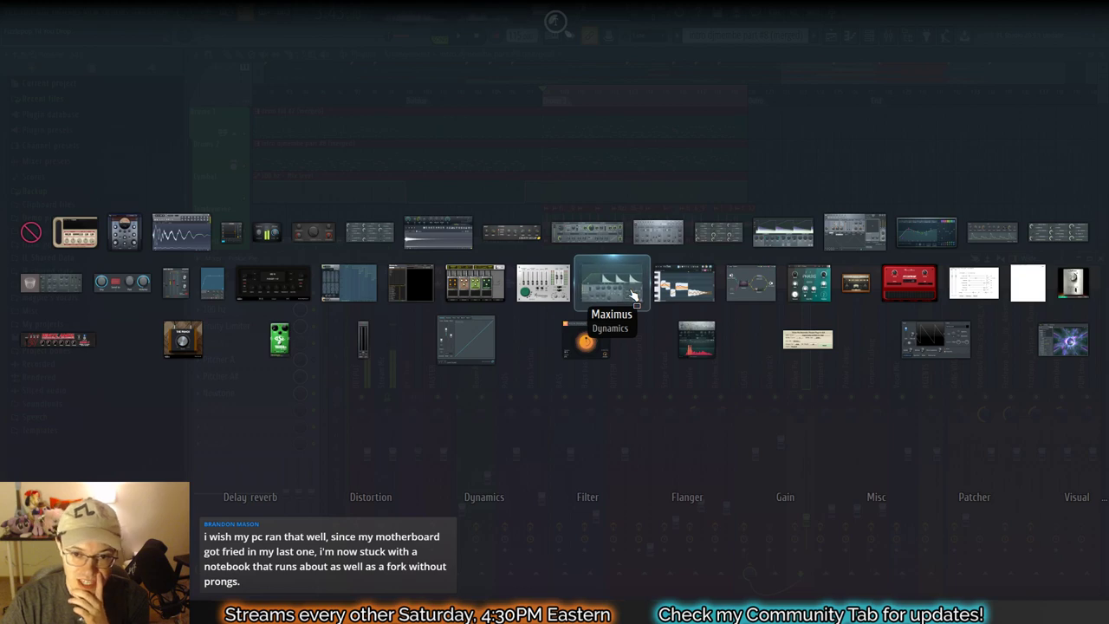
pyautogui.click(632, 296)
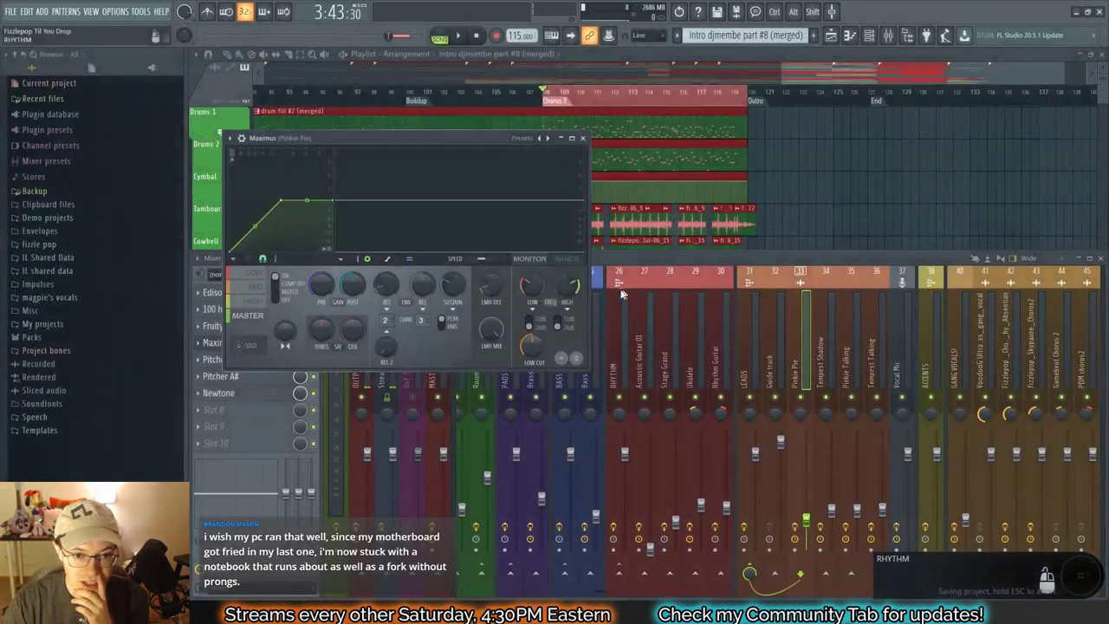
pyautogui.click(547, 140)
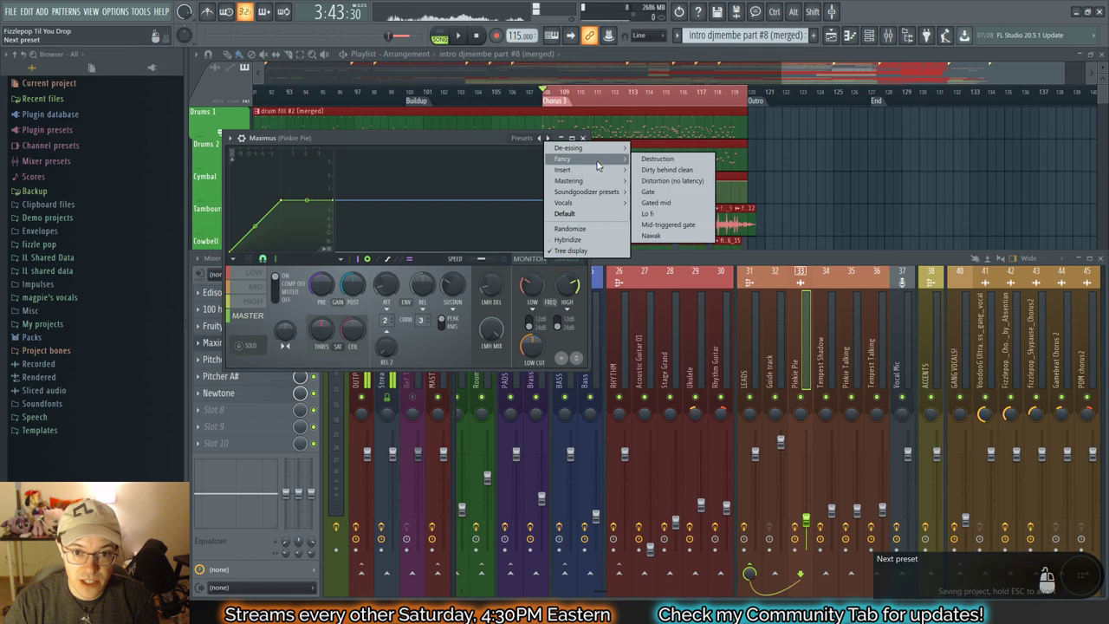
pyautogui.moveTo(605, 155)
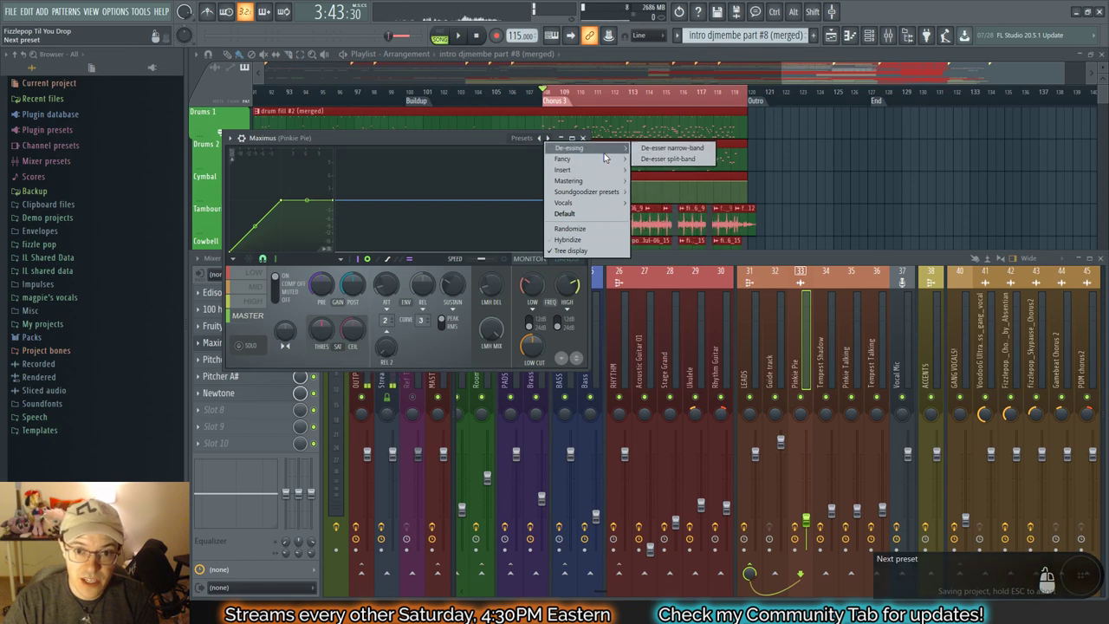
pyautogui.click(659, 161)
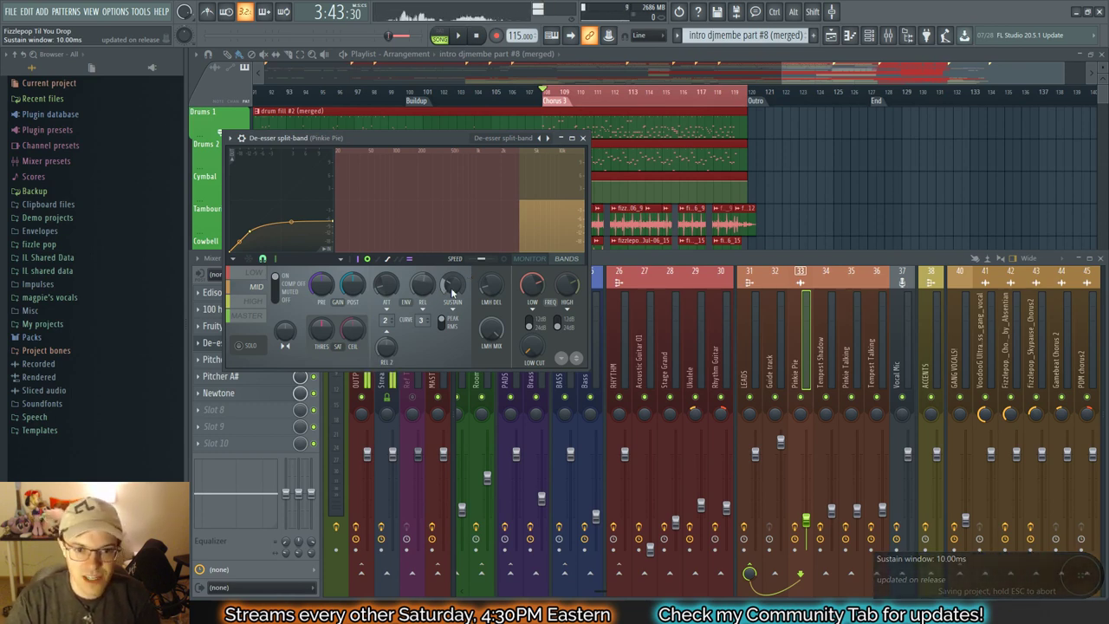
# Step: Audition the soloed Pinkie Pie track with the de-esser's mid band in isolation, and compare it with the full band signal
pyautogui.press('space')
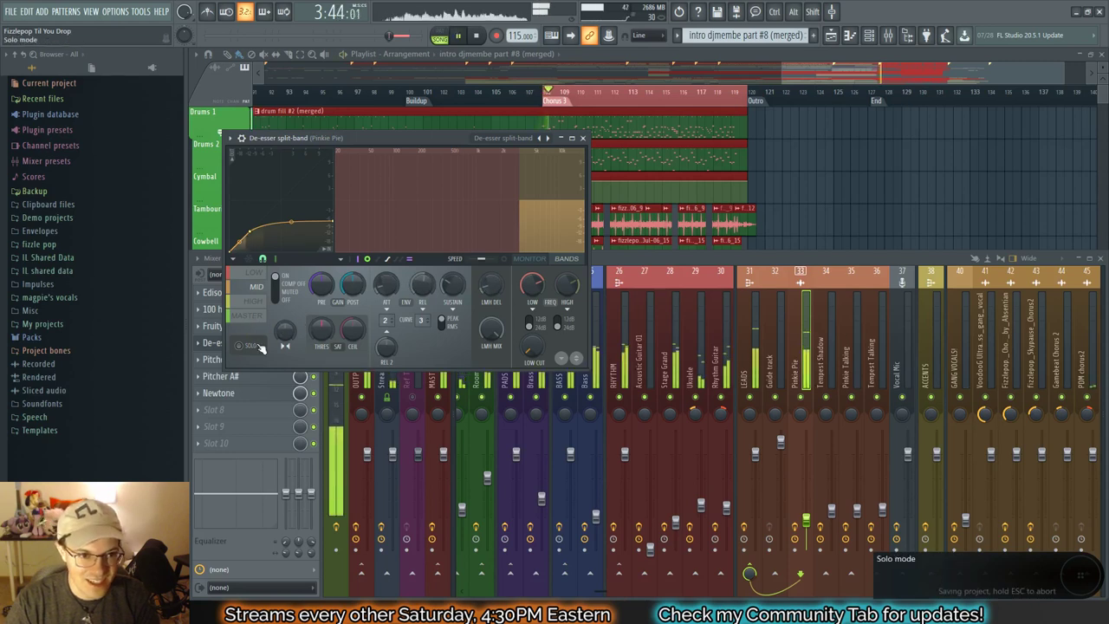
pyautogui.click(258, 346)
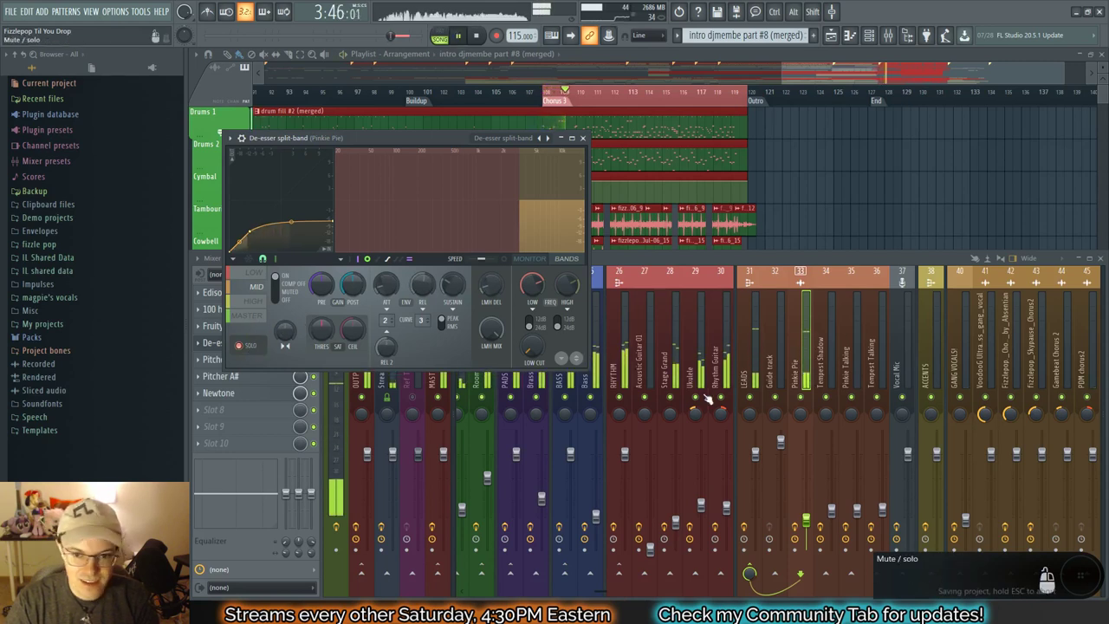
pyautogui.rightClick(800, 397)
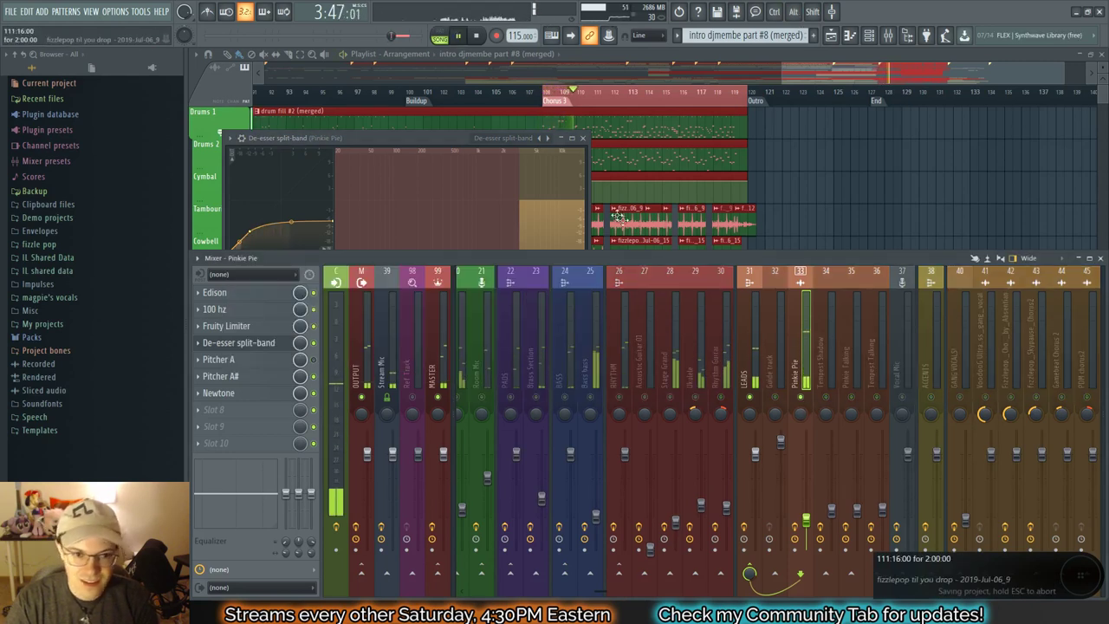
pyautogui.click(409, 137)
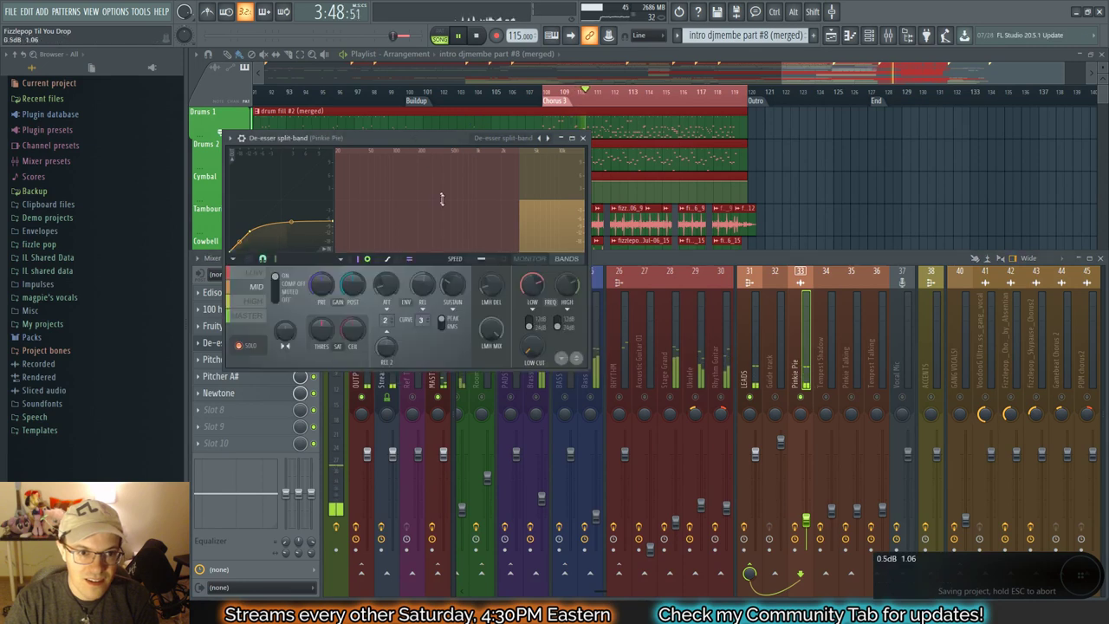
pyautogui.click(529, 259)
pyautogui.click(248, 346)
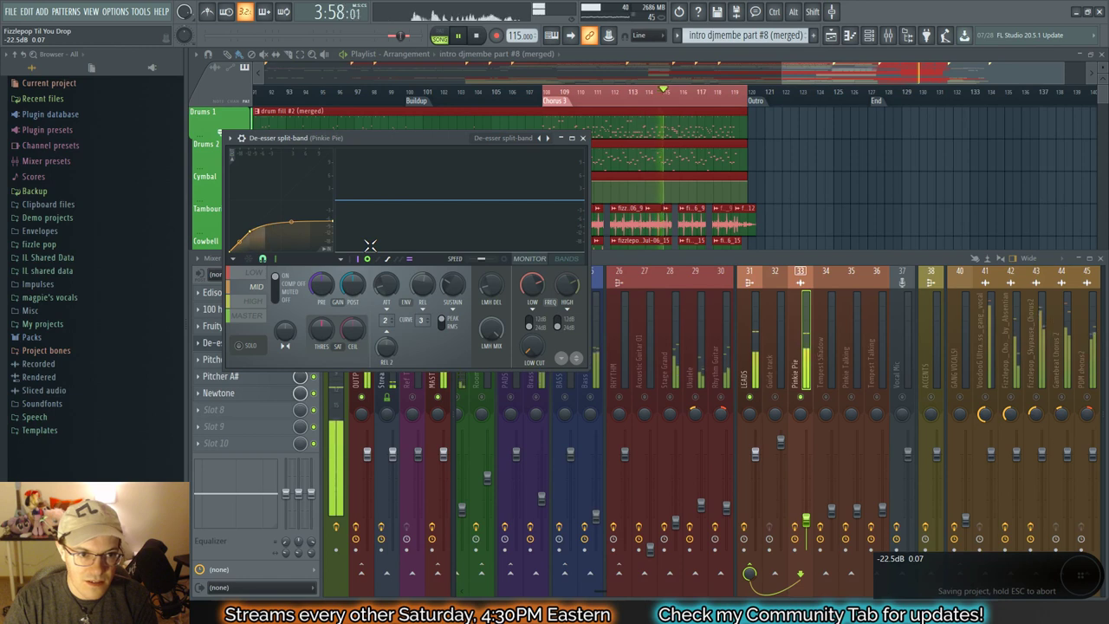
# Step: Set the de-esser's low band frequency to 4971 Hz using the bands display, leaving band solo off
pyautogui.click(538, 261)
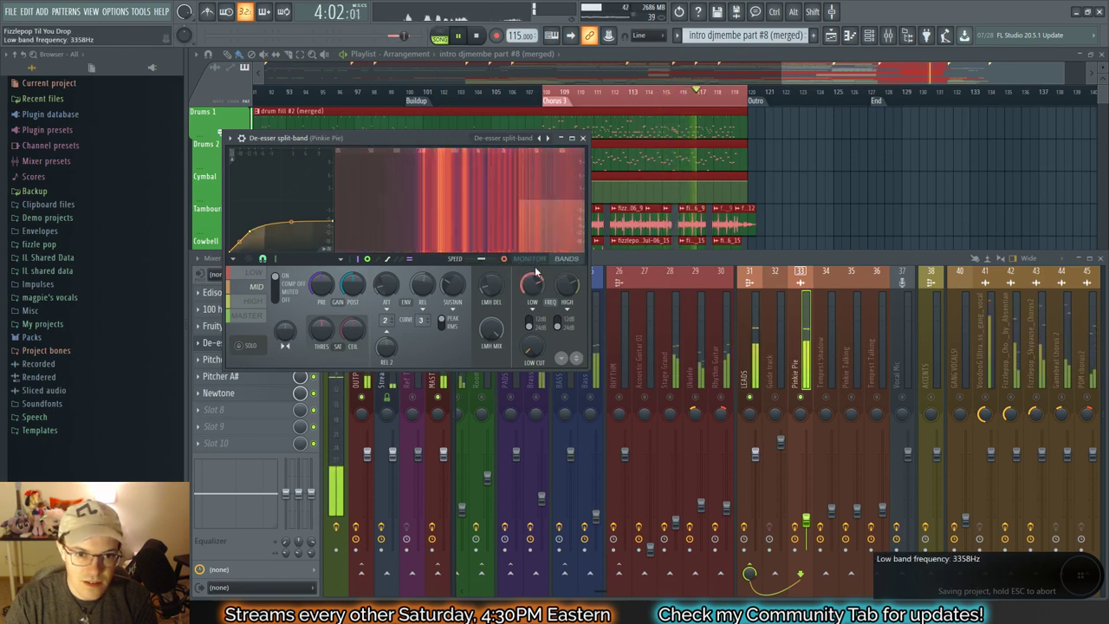
pyautogui.moveTo(536, 292); pyautogui.dragTo(536, 280)
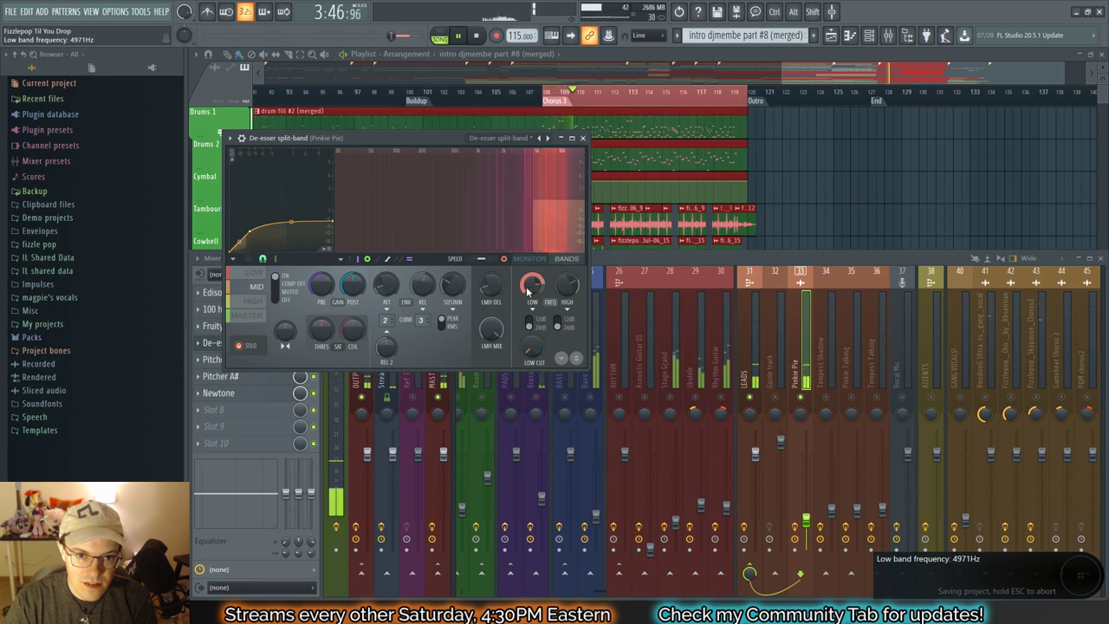
pyautogui.click(241, 345)
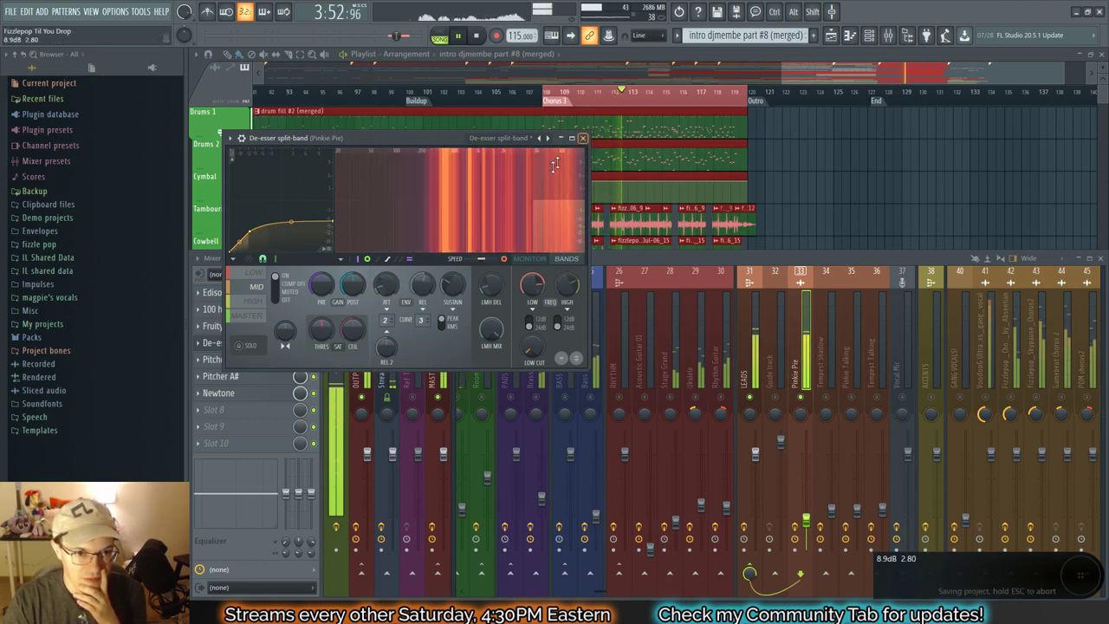
# Step: Compare the vocal with the de-esser's mid band compression off and on
pyautogui.click(251, 317)
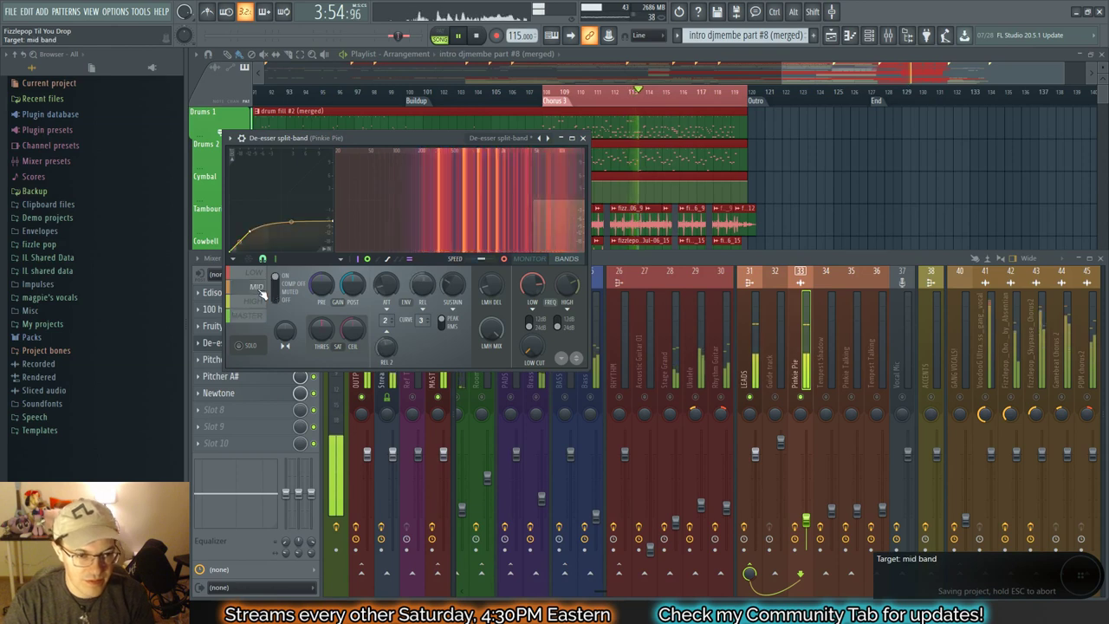
pyautogui.click(252, 286)
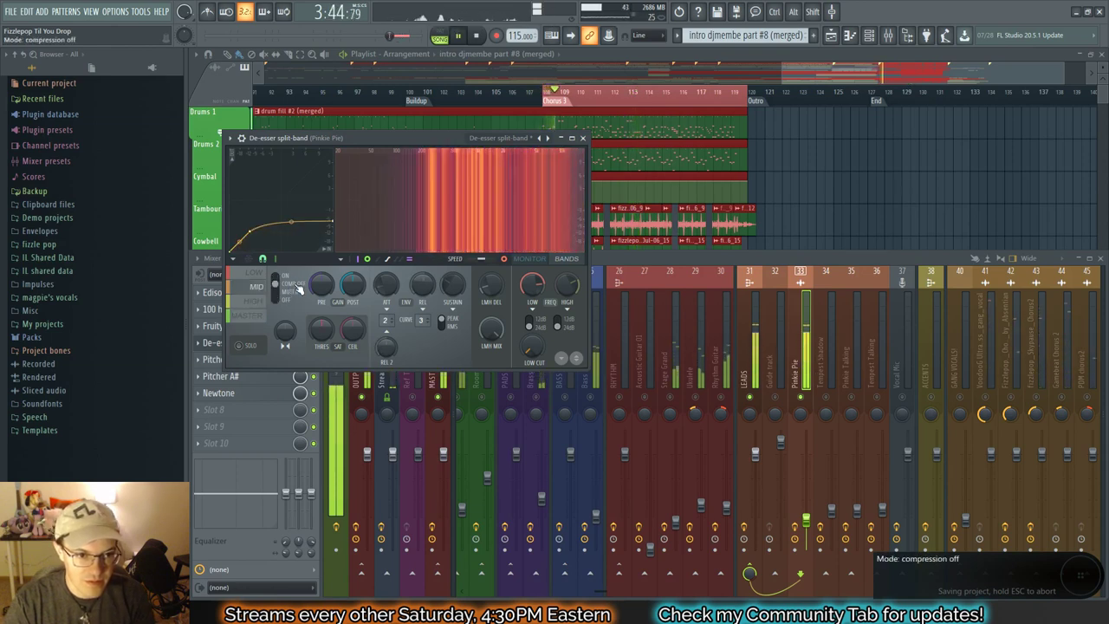
pyautogui.click(289, 279)
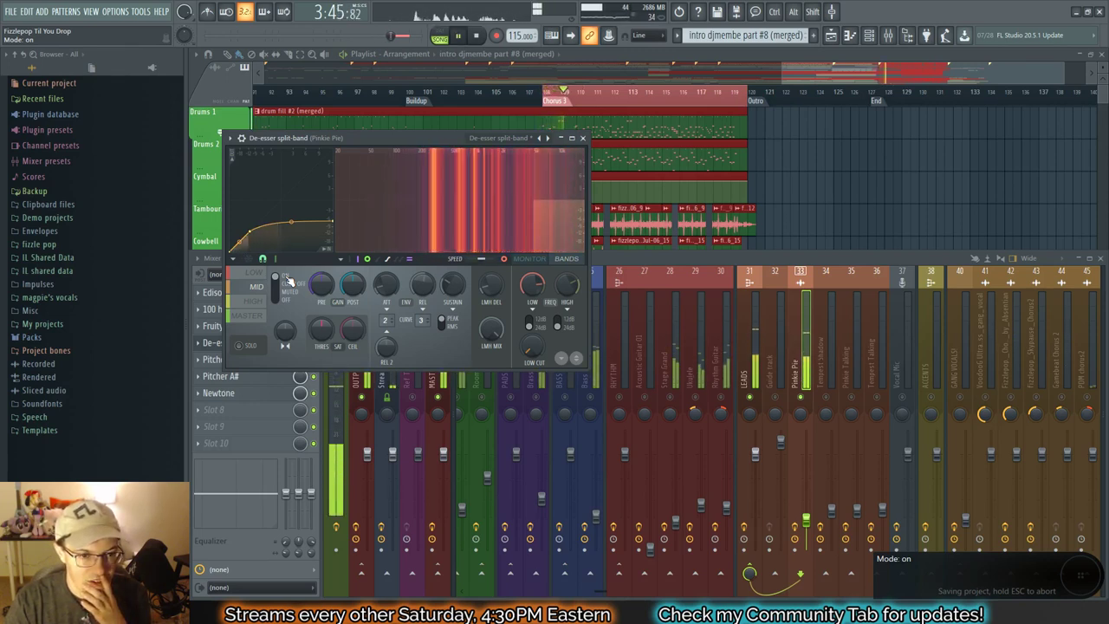
# Step: Close the de-esser, stop playback, and save the project
pyautogui.click(584, 138)
pyautogui.press('space')
pyautogui.hotkey('ctrl', 's')
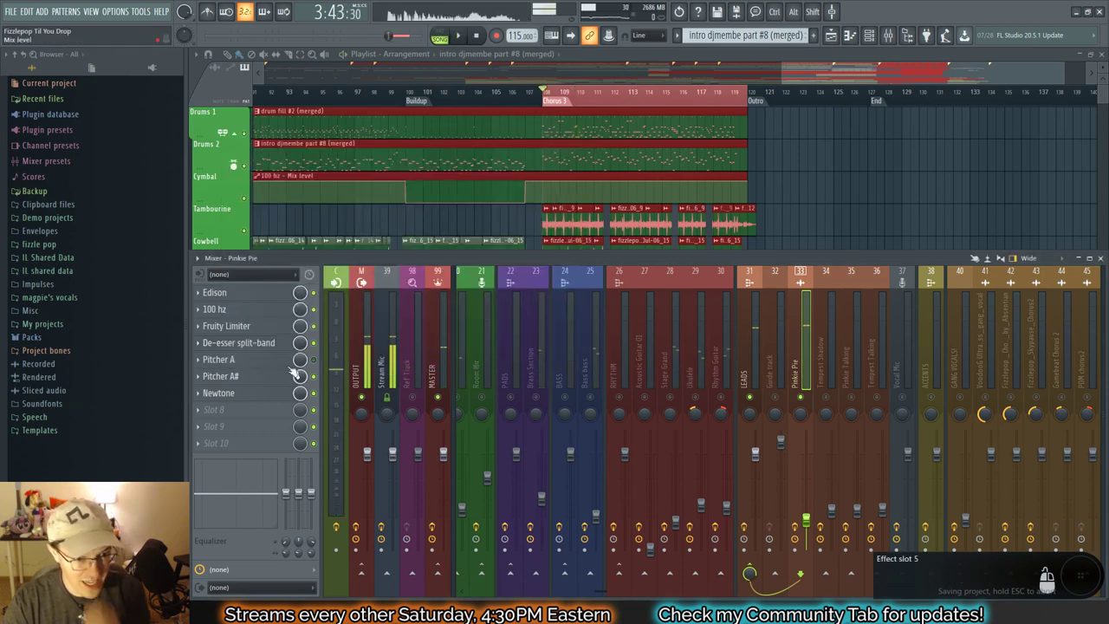
# Step: Raise the attack time of the Pinkie Pie track's Fruity Limiter during playback and close the plugin
pyautogui.click(227, 326)
pyautogui.press('space')
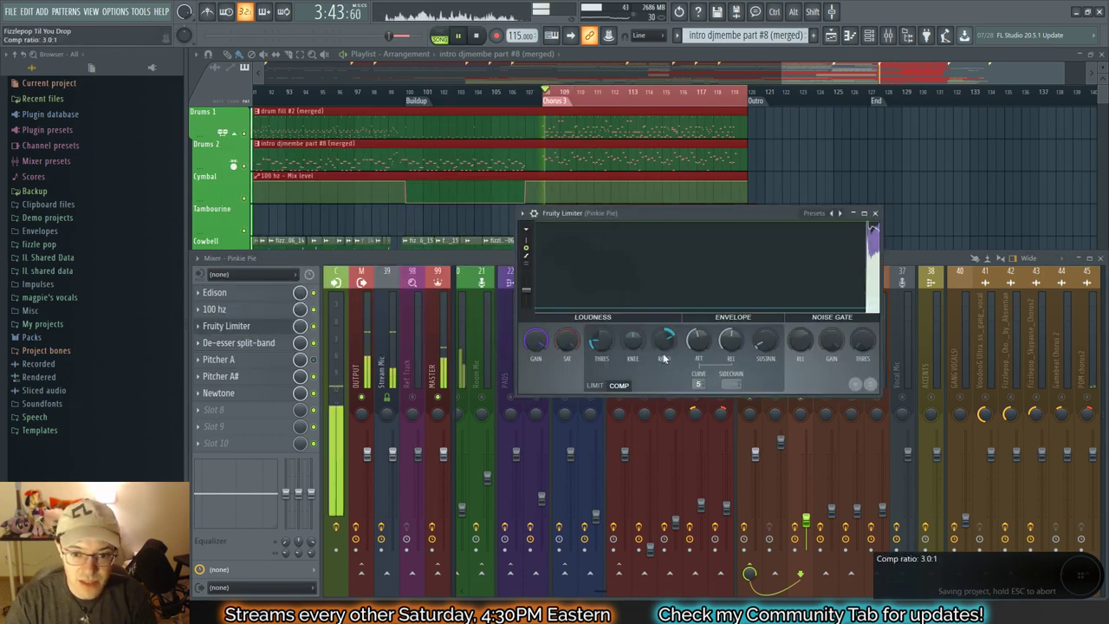
pyautogui.moveTo(701, 344); pyautogui.dragTo(701, 333)
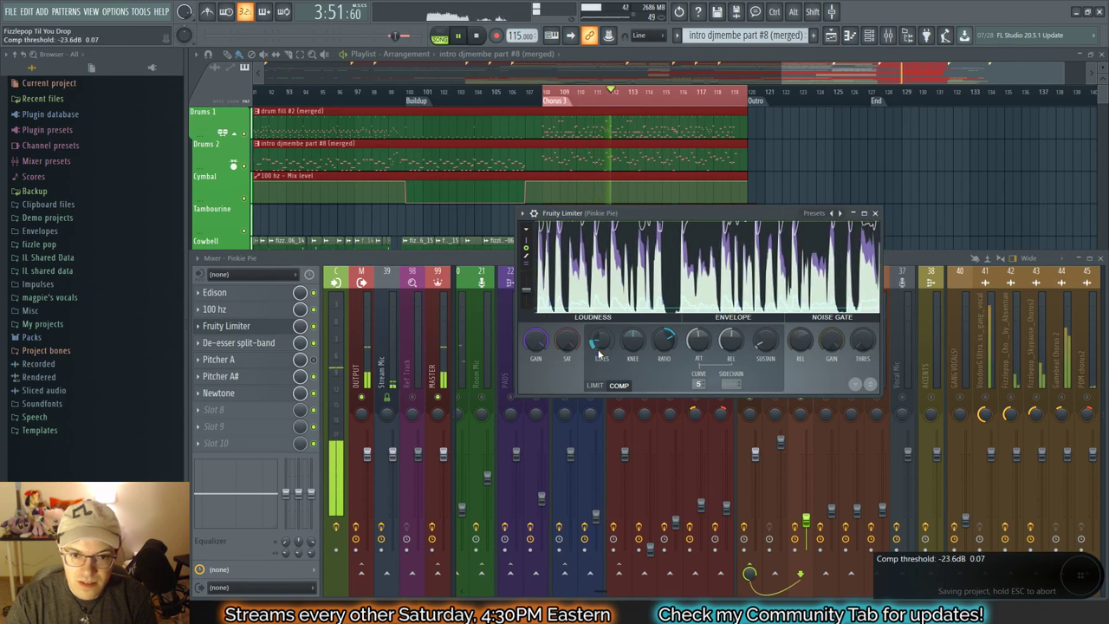
pyautogui.click(875, 214)
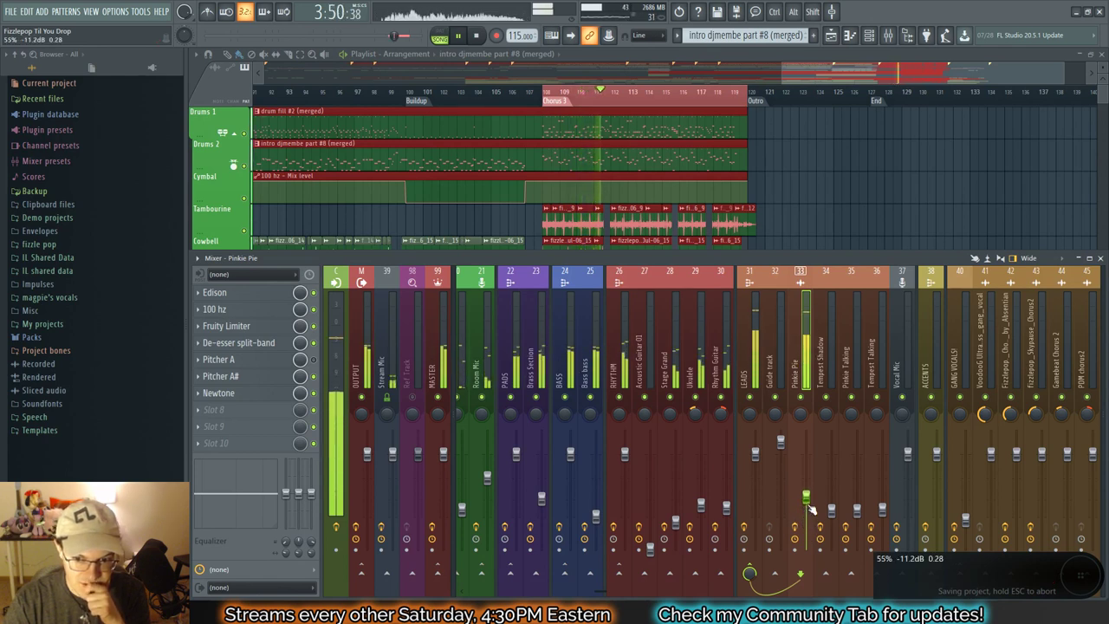
# Step: Lower the Pinkie Pie track's volume fader slightly while Chorus 3 plays, and stop playback
pyautogui.scroll(-4, 806, 513)
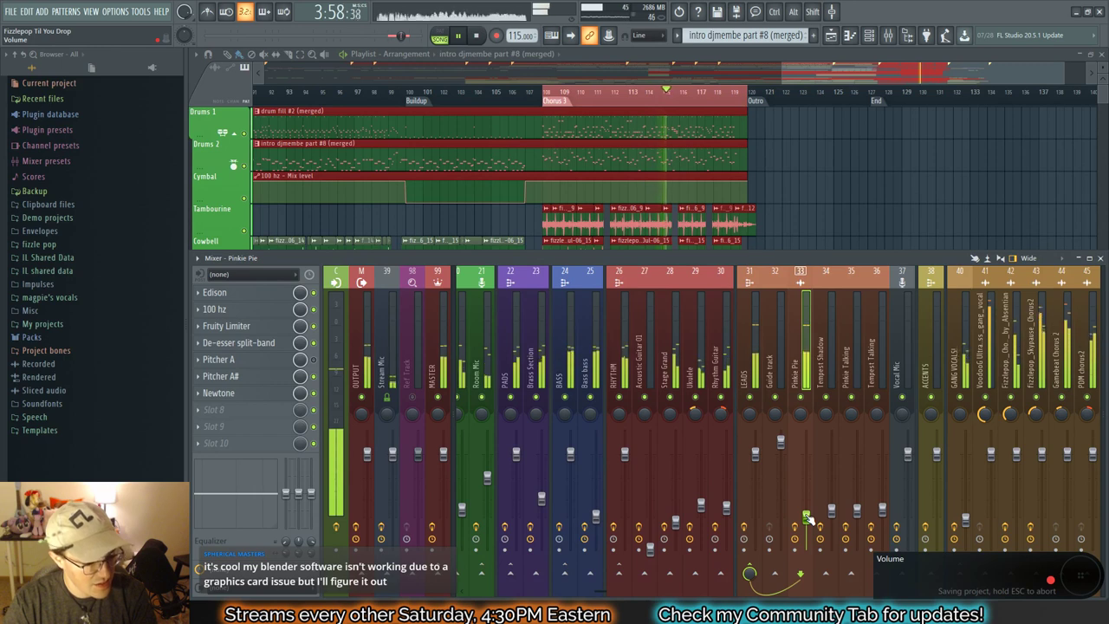
pyautogui.press('space')
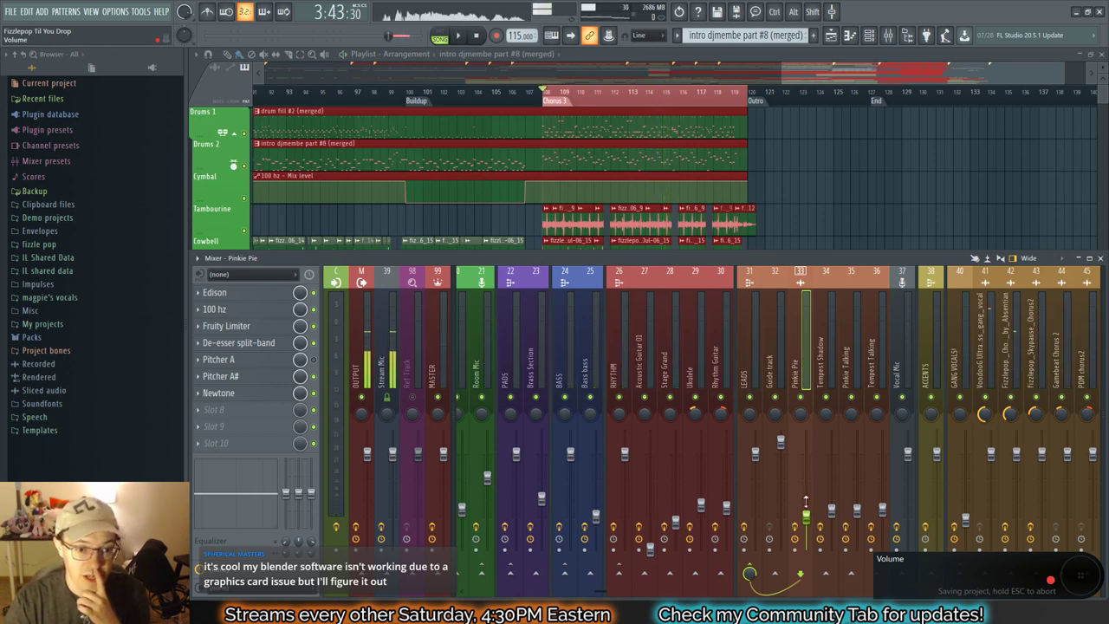
# Step: Listen to Chorus 3 to check the Pinkie Pie vocal's level in the full mix
pyautogui.press('space')
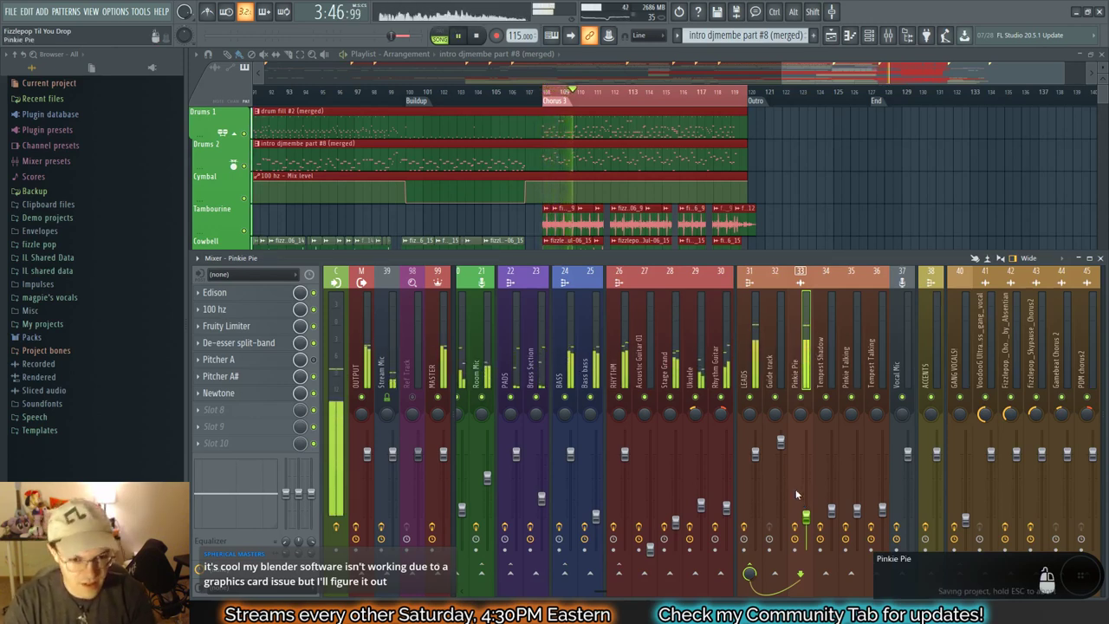
pyautogui.press('space')
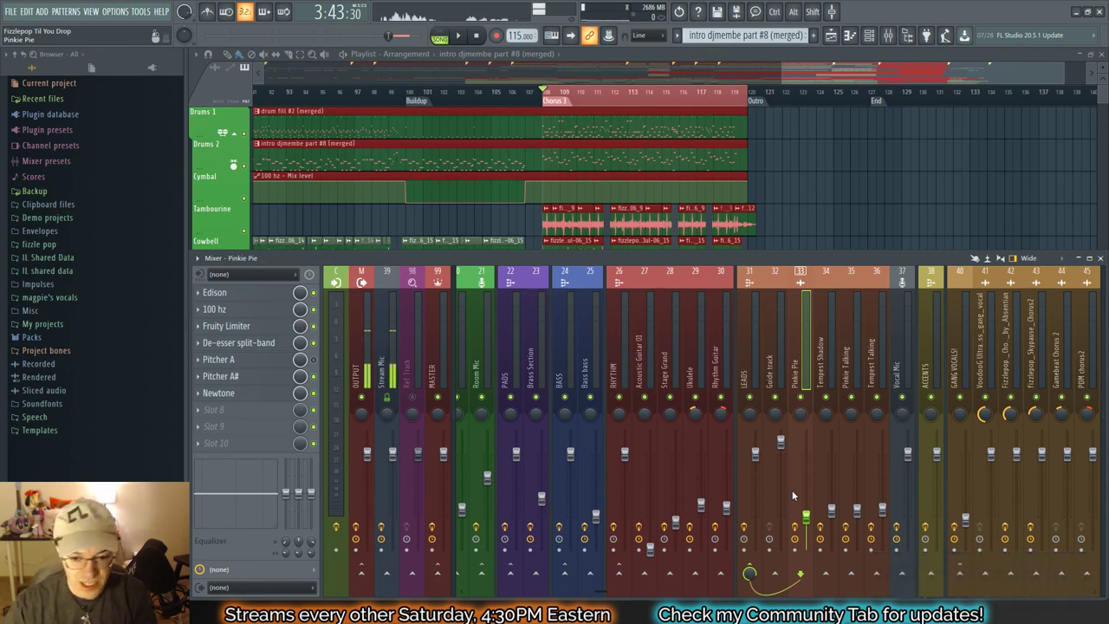
pyautogui.press('space')
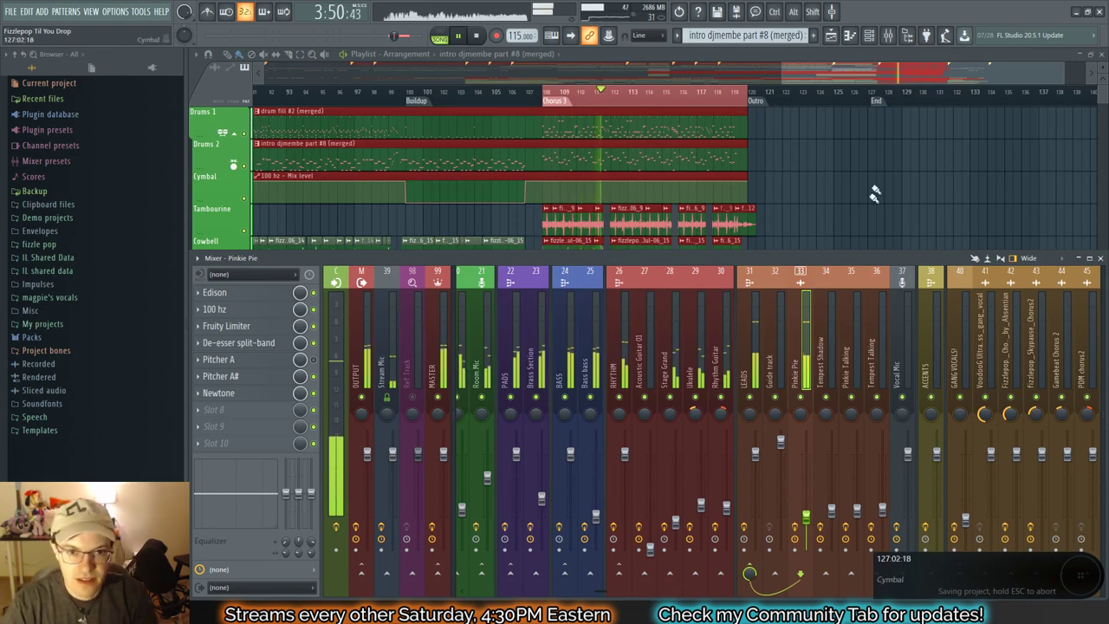
pyautogui.press('space')
# Step: Select the second half of Verse 3, from about bar 88 to the Buildup marker, as the playback loop and play it
pyautogui.moveTo(852, 78); pyautogui.dragTo(677, 84)
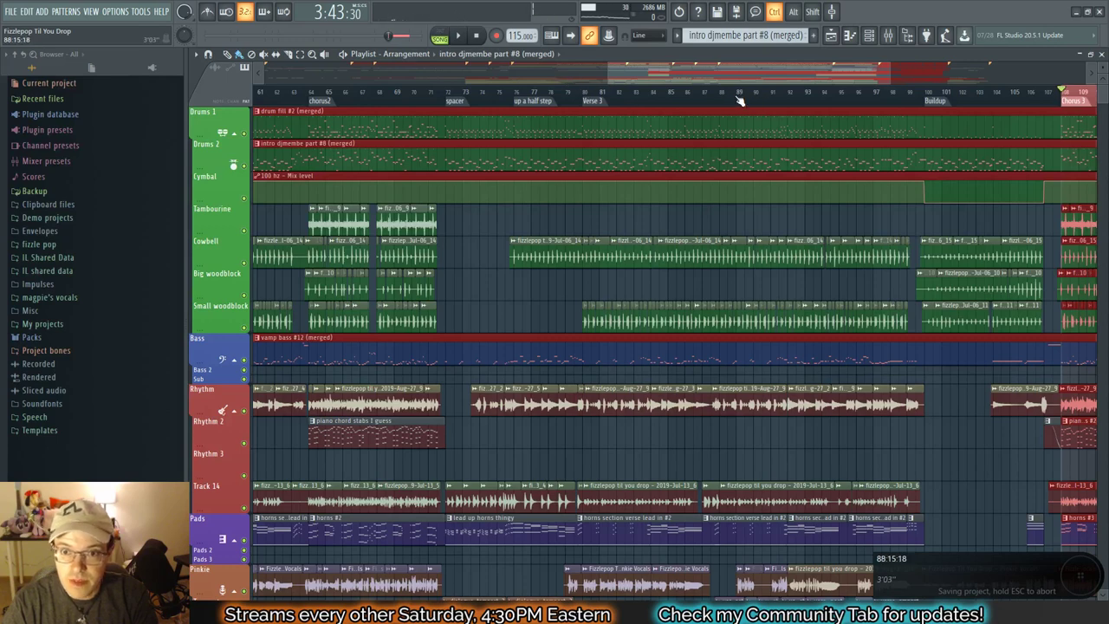
pyautogui.moveTo(740, 101); pyautogui.dragTo(898, 102)
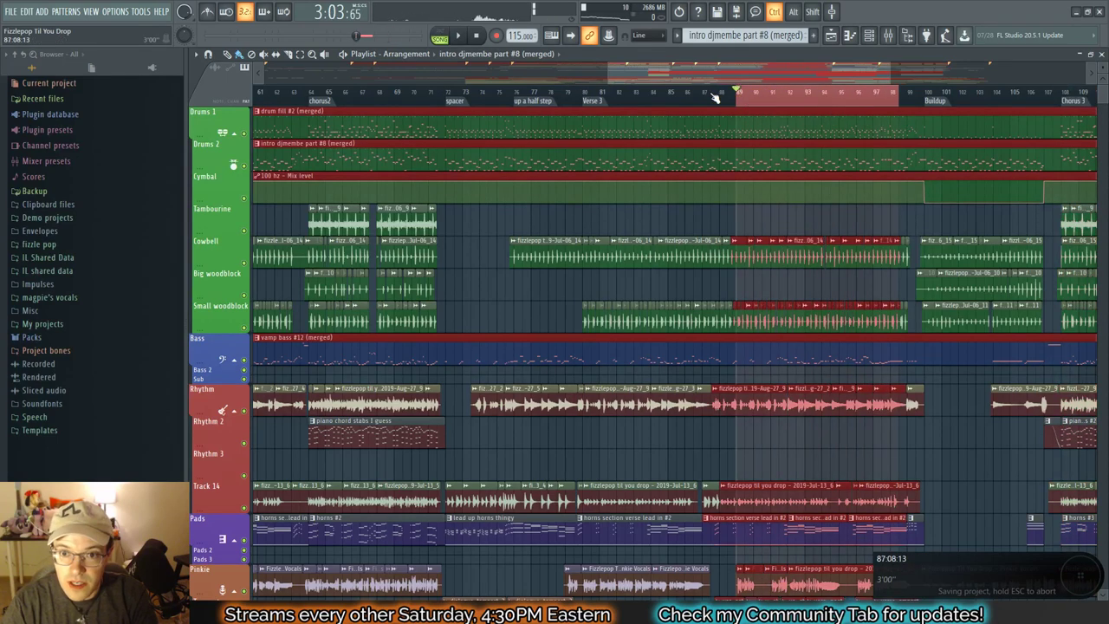
pyautogui.moveTo(716, 98); pyautogui.dragTo(921, 115)
pyautogui.press('space')
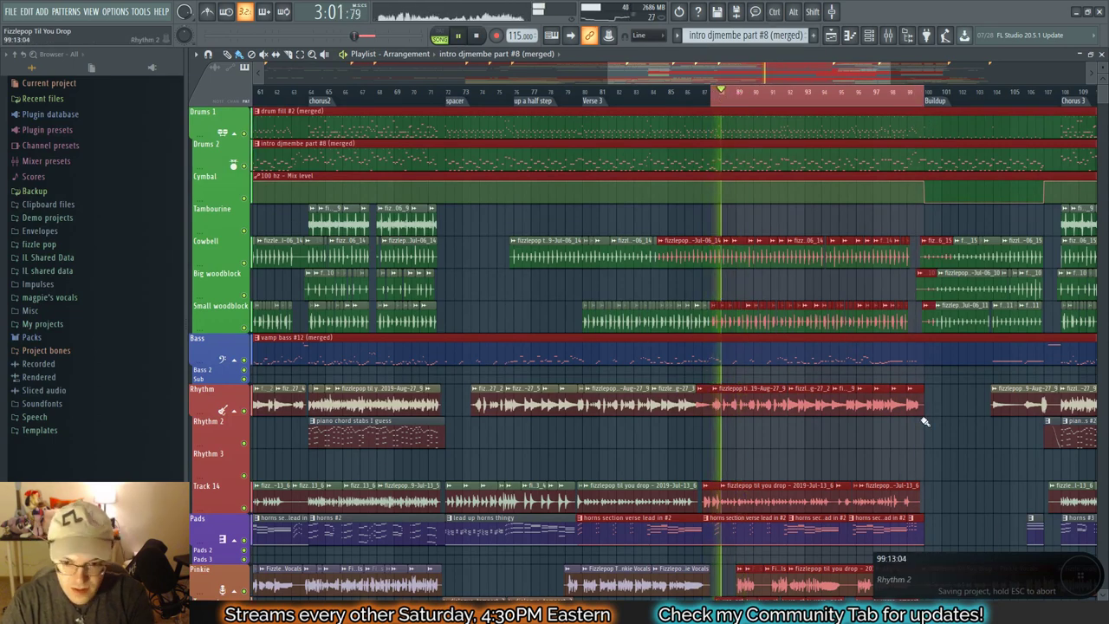
pyautogui.scroll(-2, 919, 408)
pyautogui.moveTo(721, 102); pyautogui.dragTo(924, 105)
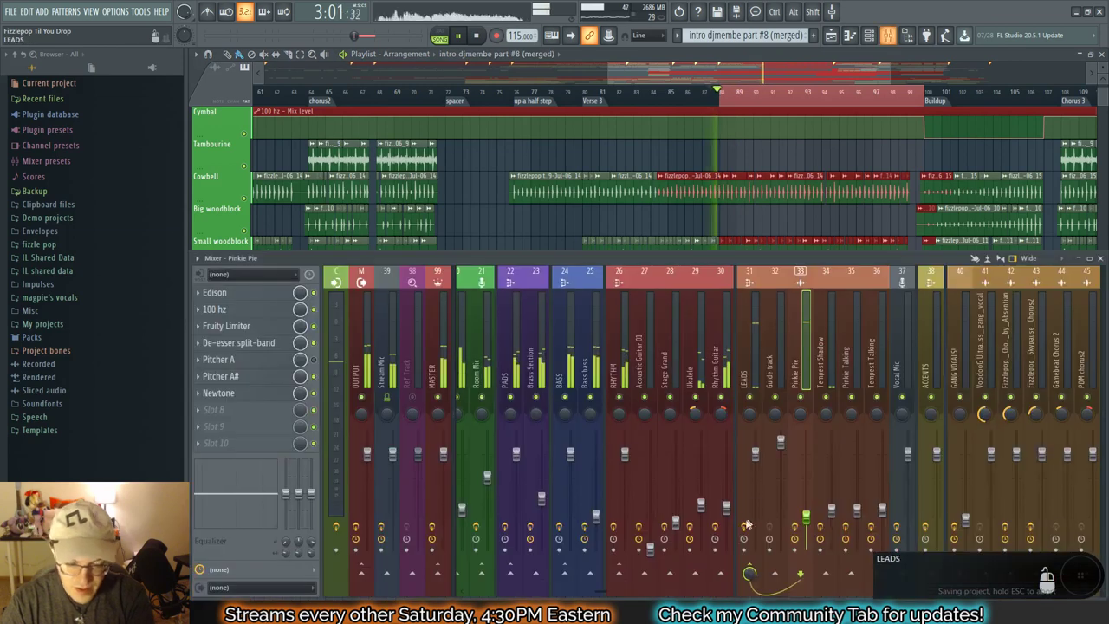
# Step: Select the Tempest Shadow mixer track and solo it while the Verse 3 loop plays
pyautogui.press('F9')
pyautogui.press('F9')
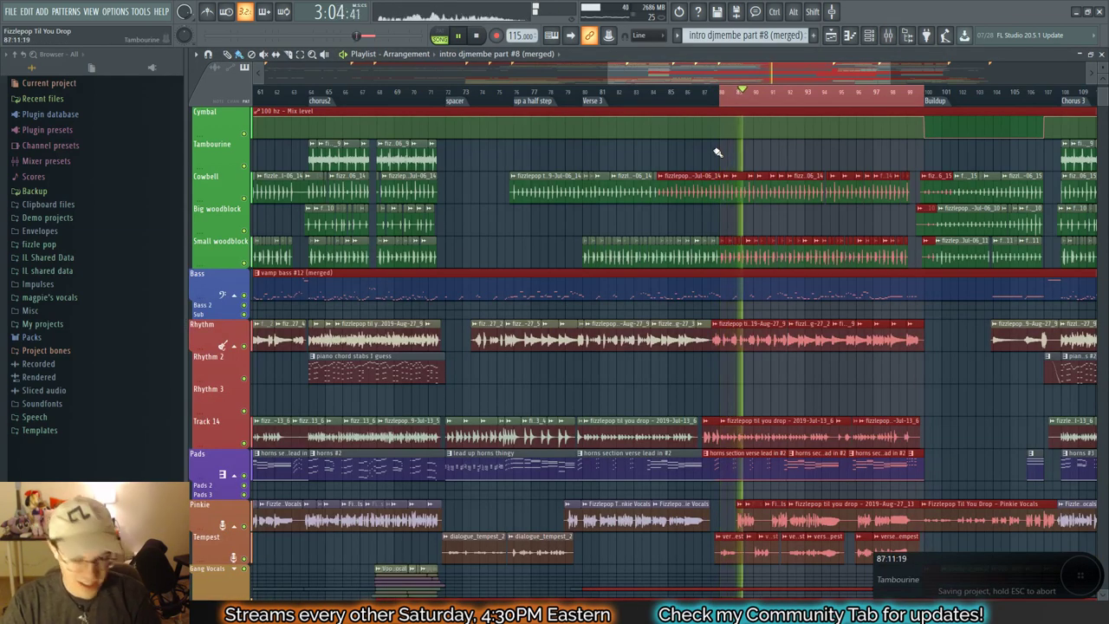
pyautogui.press('F9')
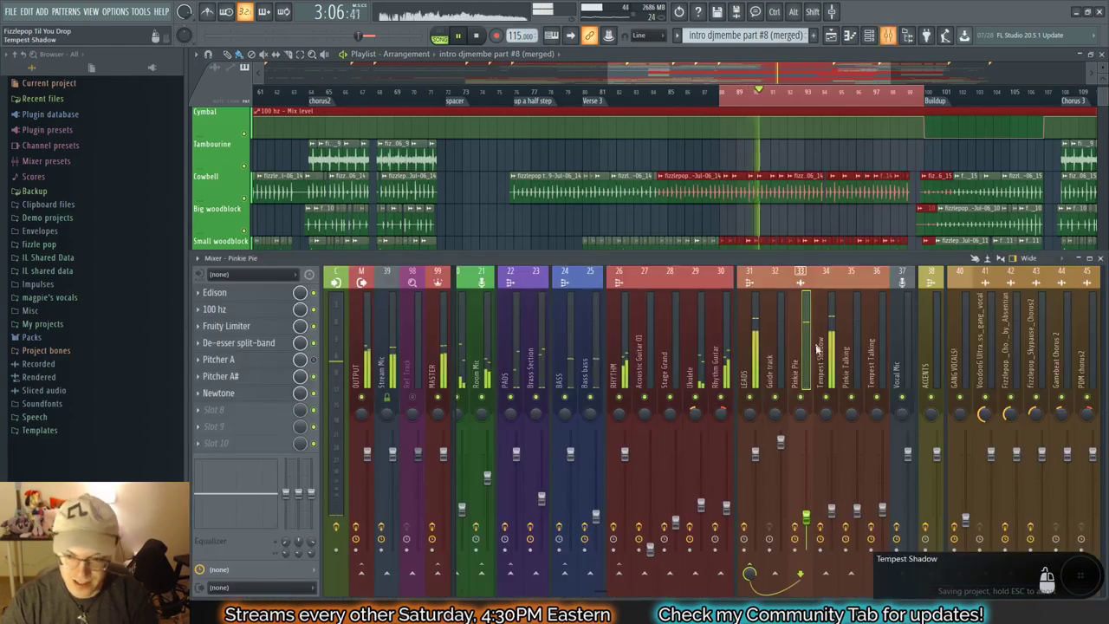
pyautogui.click(823, 364)
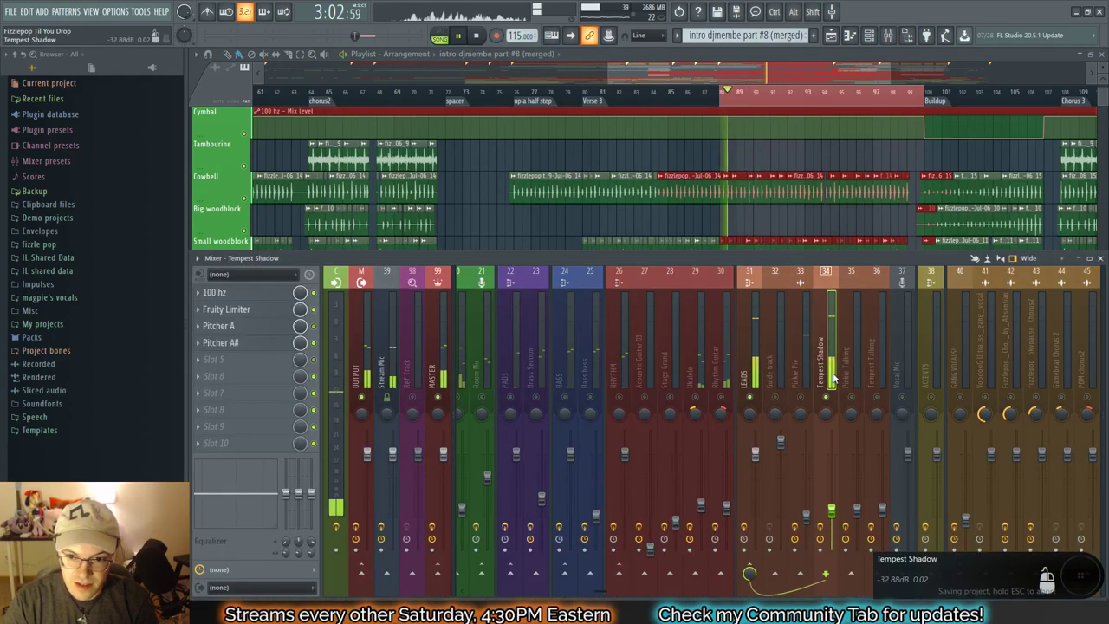
# Step: Raise the main level of the Tempest Shadow track's 100 hz parametric EQ, keeping its window clear of the effect slots
pyautogui.click(241, 312)
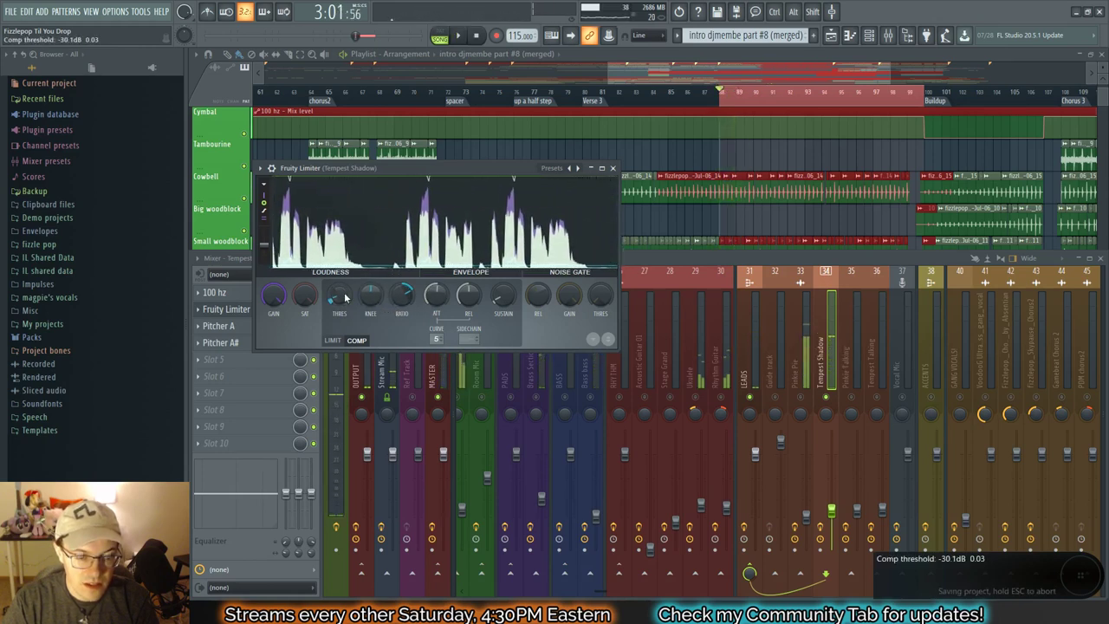
pyautogui.click(234, 293)
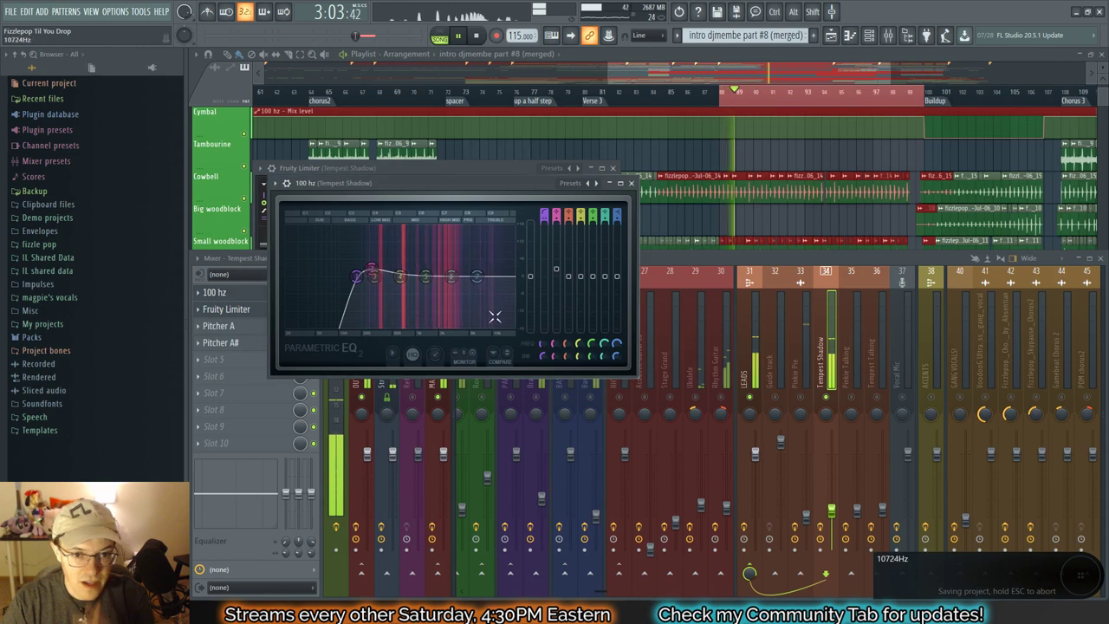
pyautogui.moveTo(533, 281); pyautogui.dragTo(532, 230)
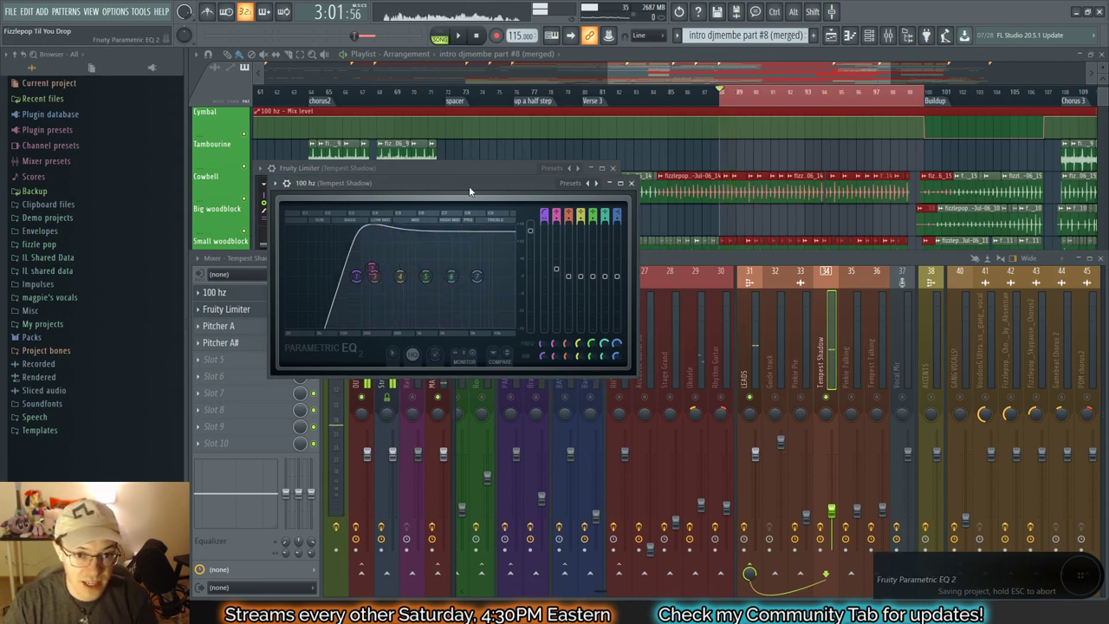
pyautogui.moveTo(470, 191); pyautogui.dragTo(653, 218)
# Step: Set the compression threshold in Tempest Shadow's Fruity Limiter to -13.2 dB and raise the attack slightly while checking playback
pyautogui.click(227, 308)
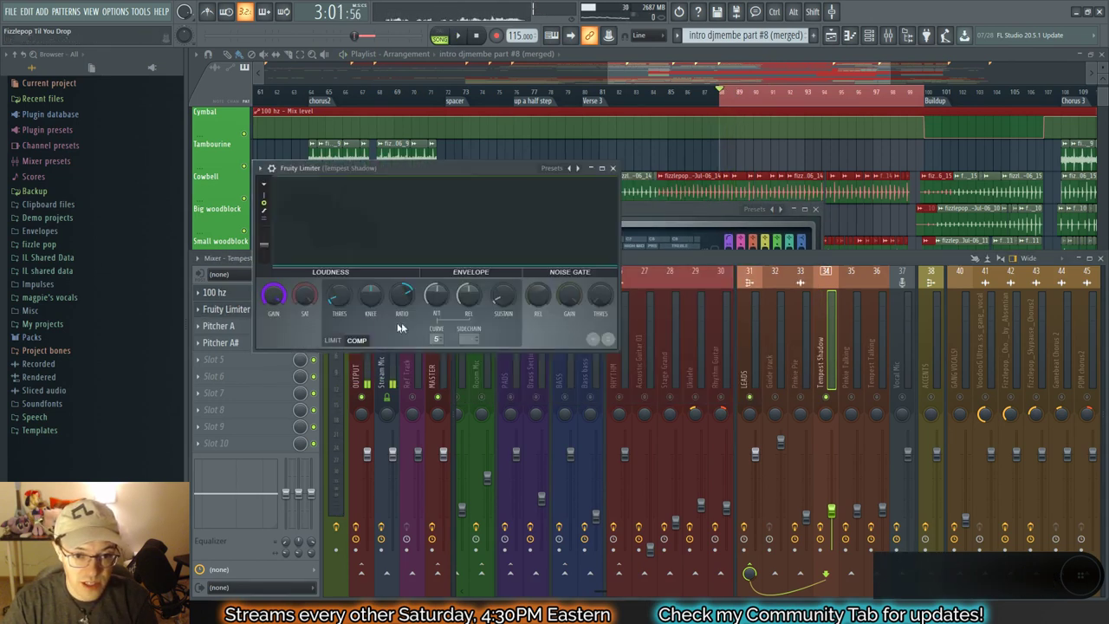
pyautogui.press('space')
pyautogui.moveTo(425, 170); pyautogui.dragTo(587, 184)
pyautogui.press('space')
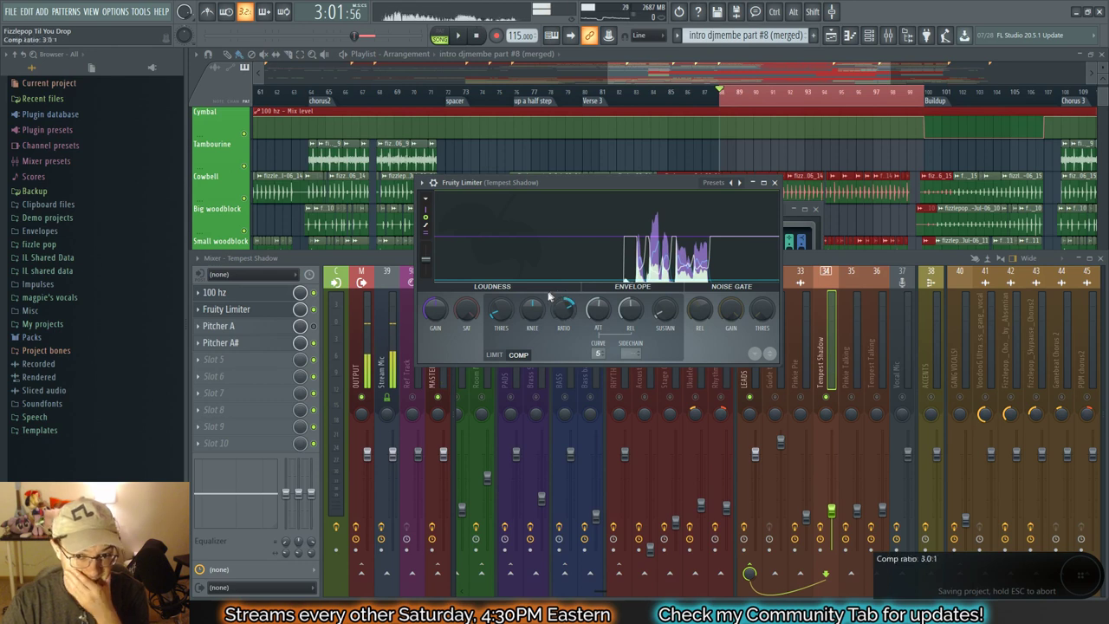
pyautogui.moveTo(500, 310); pyautogui.dragTo(500, 297)
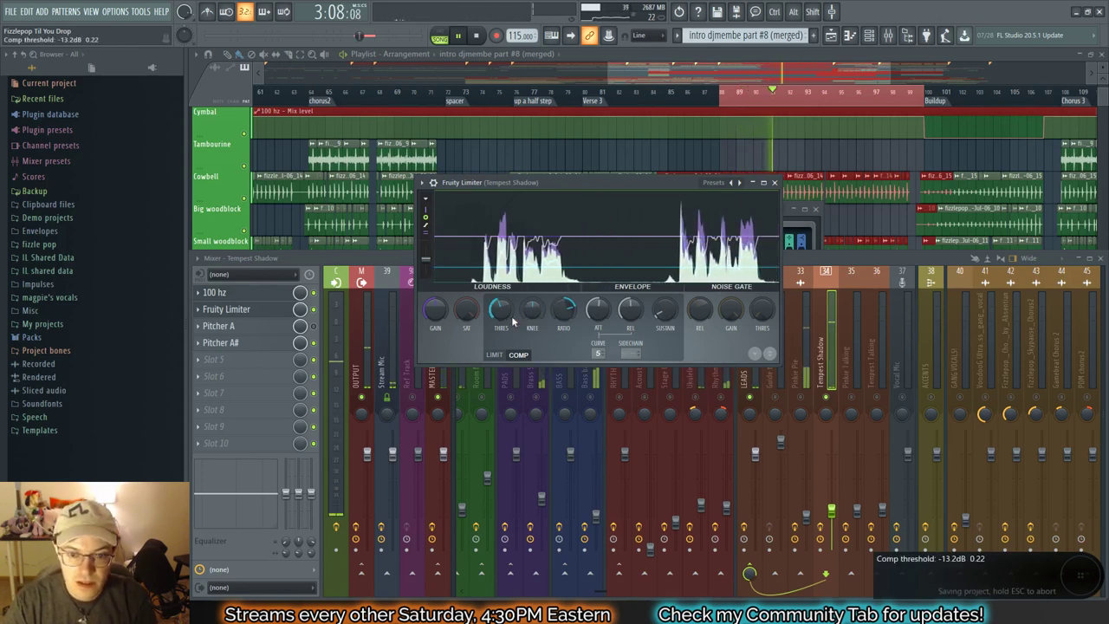
pyautogui.moveTo(597, 313); pyautogui.dragTo(598, 310)
# Step: Listen repeatedly to the compressed Tempest Shadow vocal in solo, close its Fruity Limiter, and stop playback
pyautogui.press('space')
pyautogui.press('space')
pyautogui.press('space')
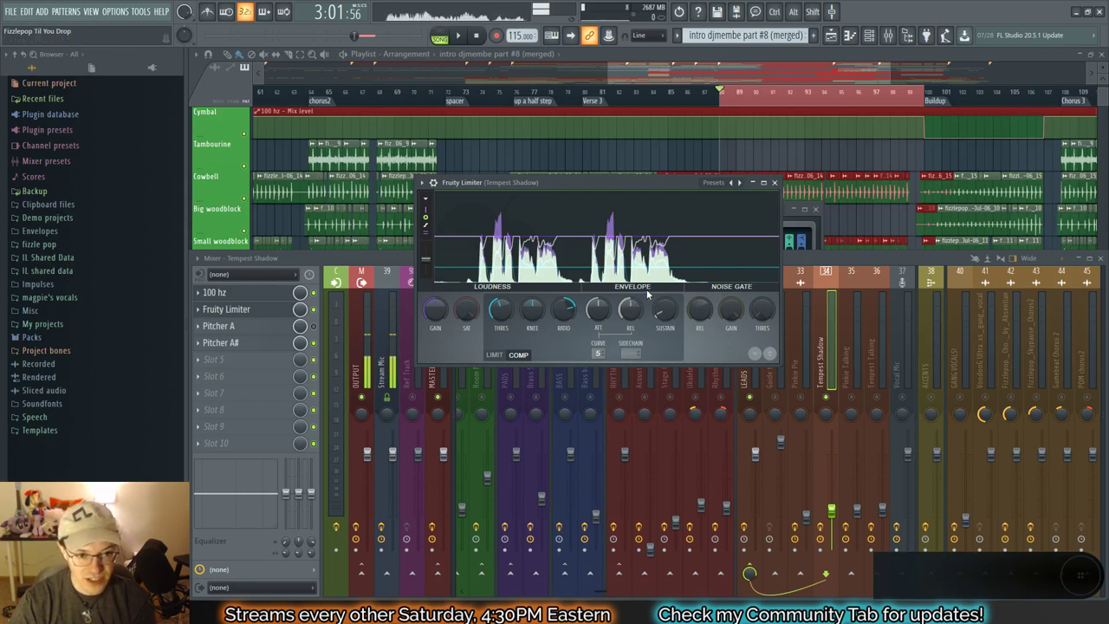
pyautogui.press('space')
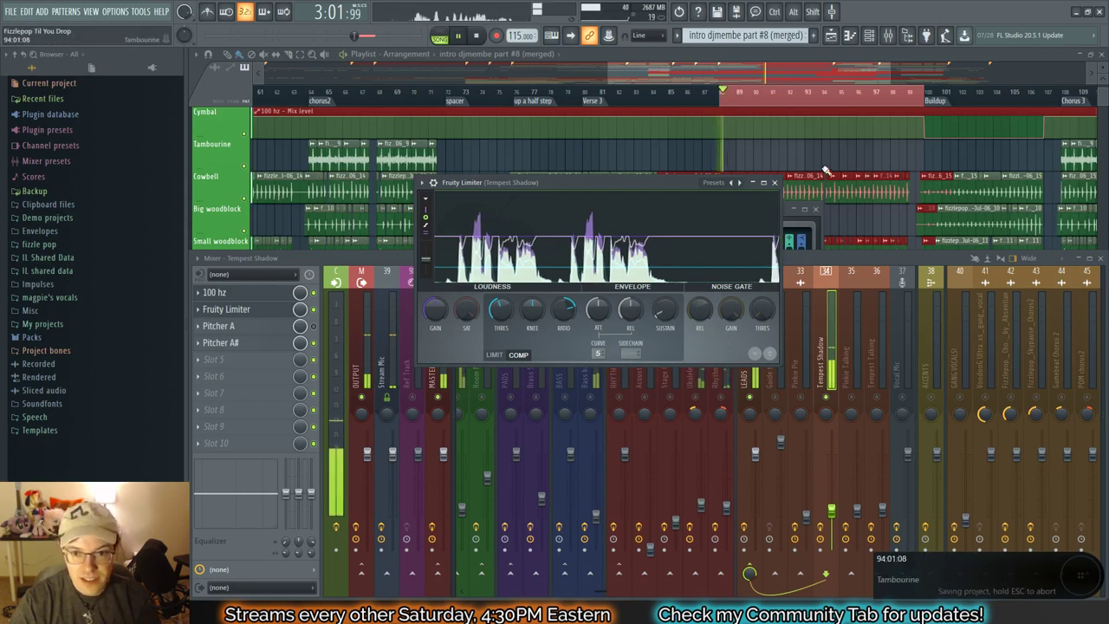
pyautogui.click(775, 183)
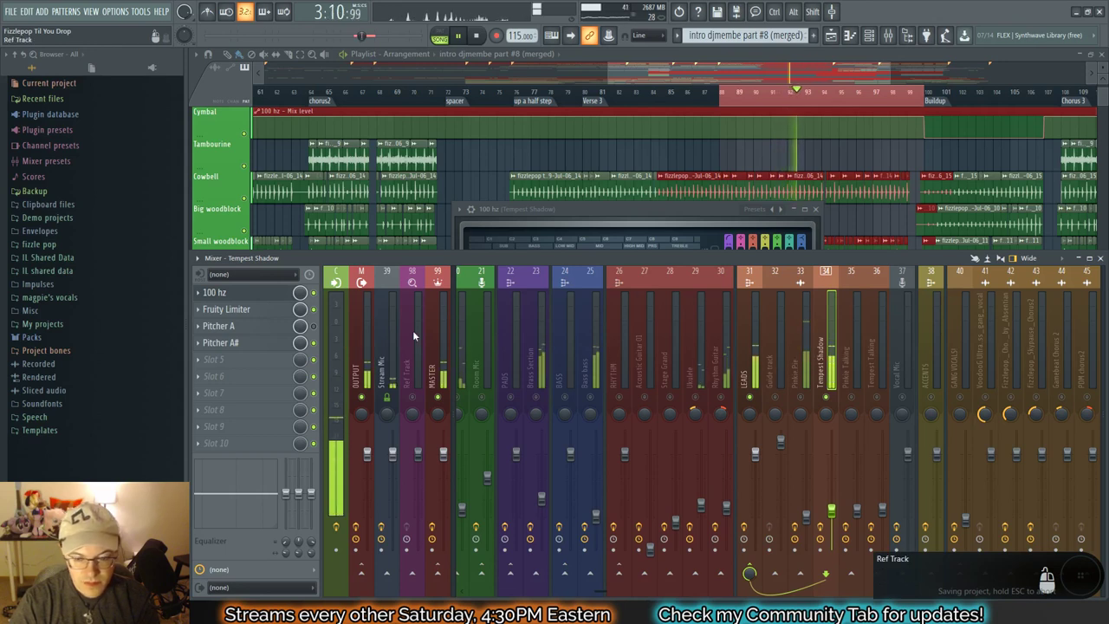
pyautogui.press('space')
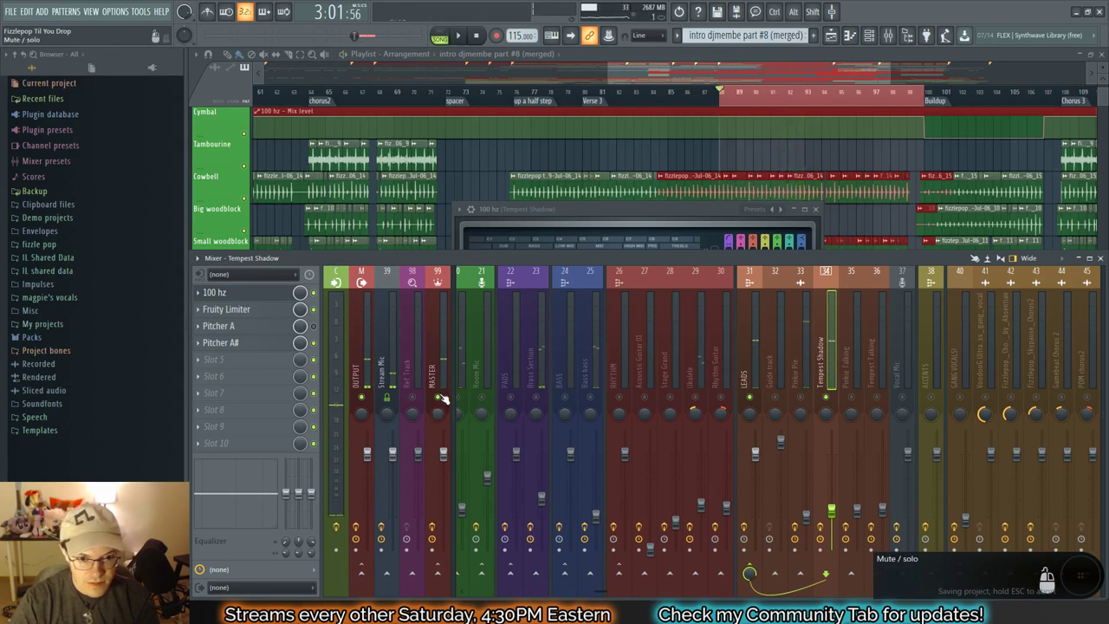
# Step: Play the loop with all tracks unsoloed and raise the Tempest Shadow volume fader to about 60% (-9.8 dB)
pyautogui.press('space')
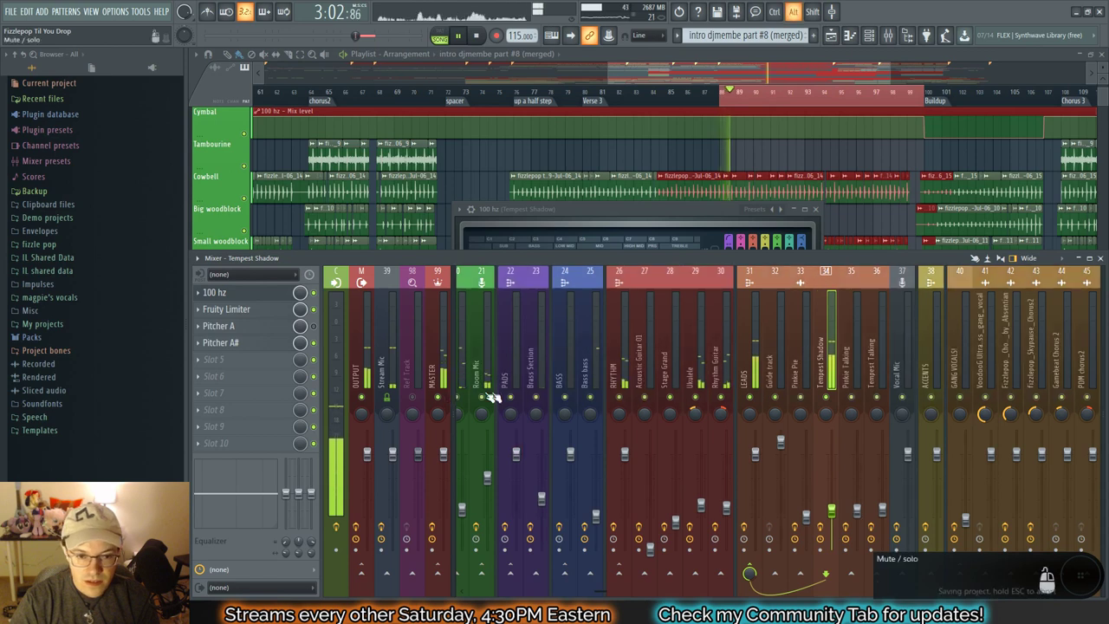
pyautogui.moveTo(832, 511); pyautogui.dragTo(832, 492)
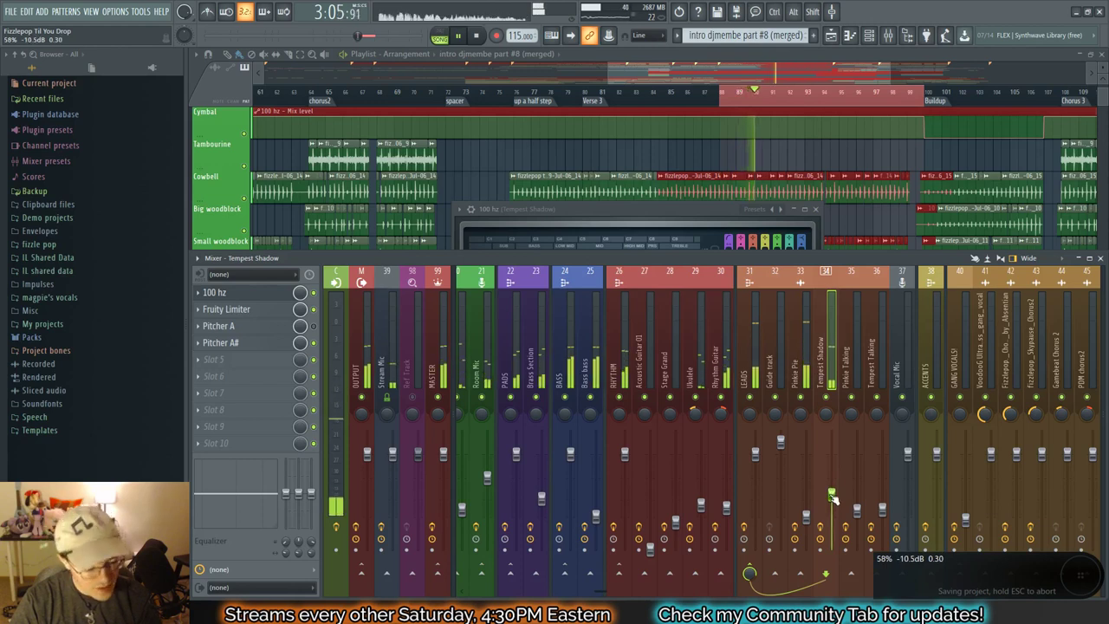
pyautogui.moveTo(833, 497); pyautogui.dragTo(833, 493)
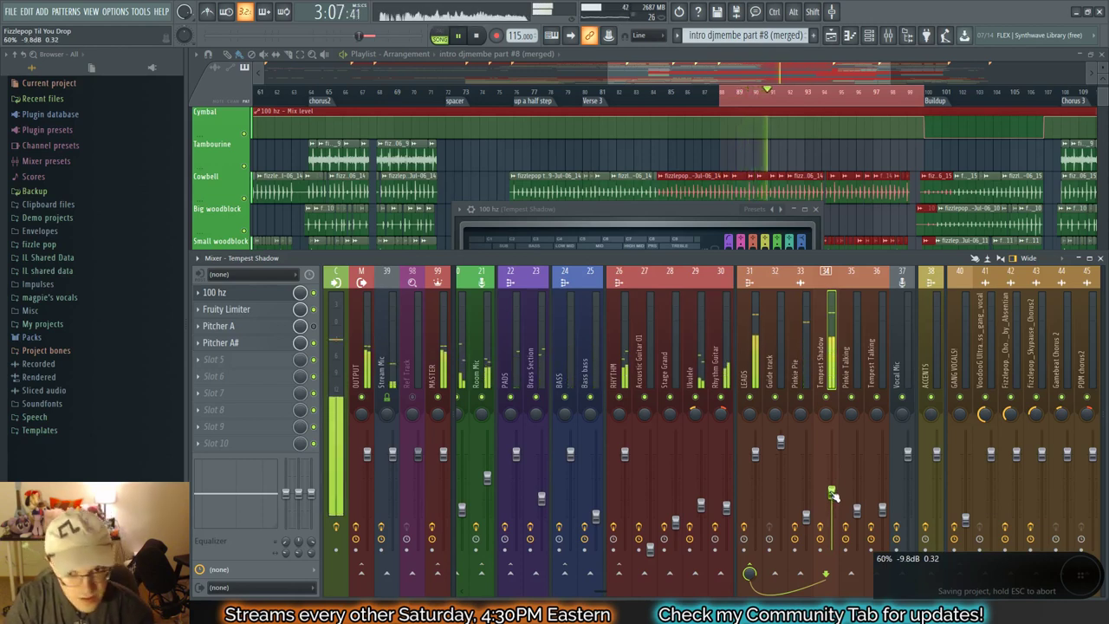
# Step: Add a 1.4 dB high-shelf boost at 8802 Hz with band 7 of Tempest Shadow's 100 hz EQ, and replay the loop
pyautogui.click(214, 292)
pyautogui.press('space')
pyautogui.press('space')
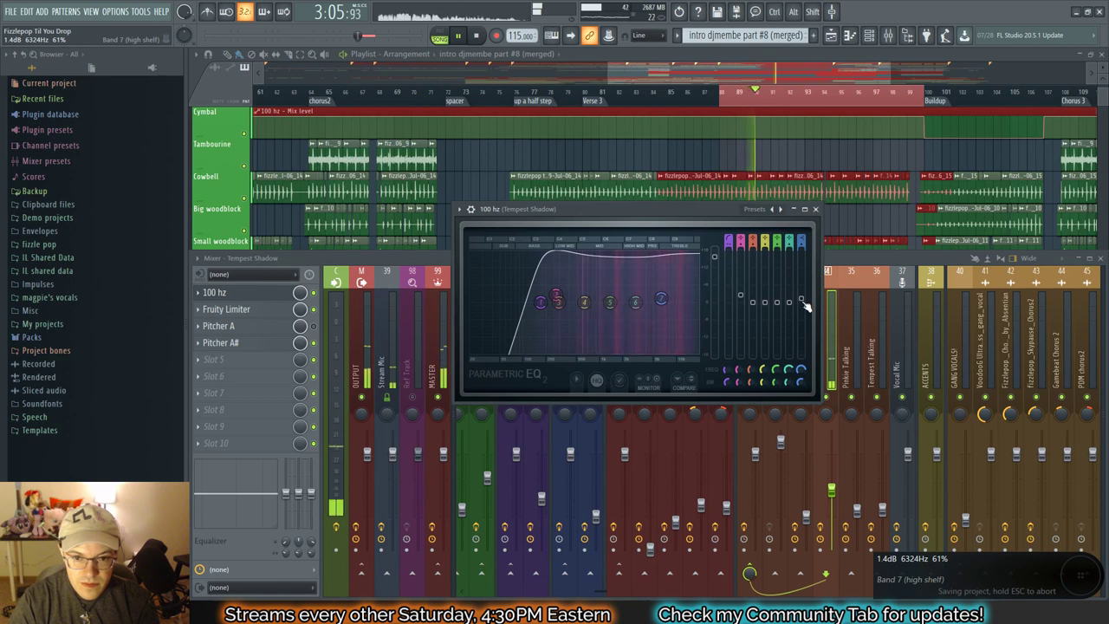
pyautogui.moveTo(802, 371); pyautogui.dragTo(802, 362)
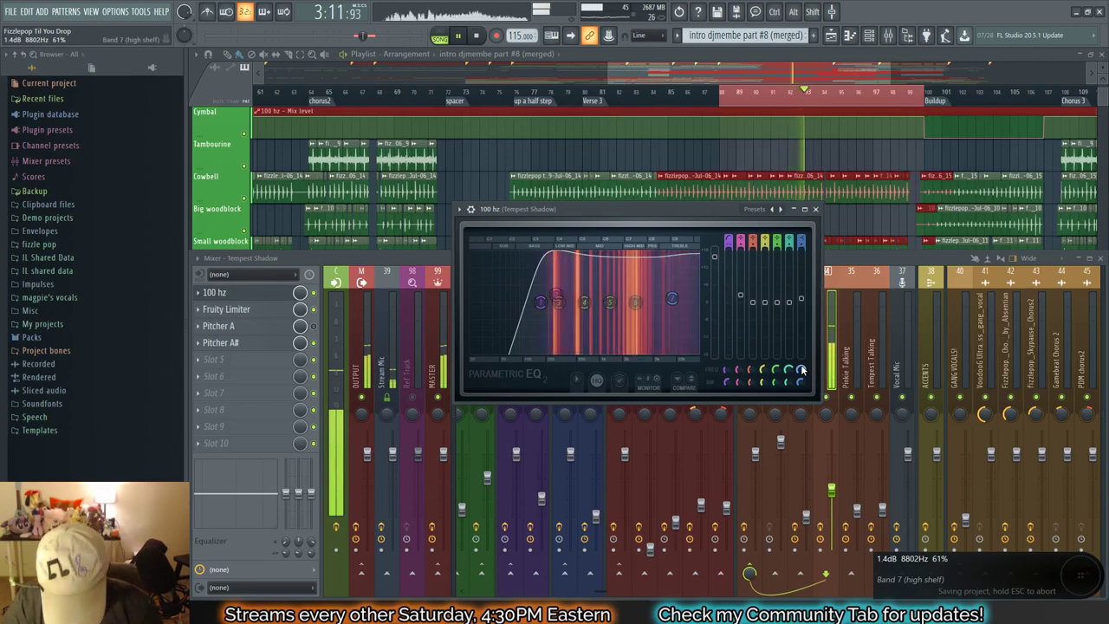
pyautogui.press('space')
pyautogui.press('space')
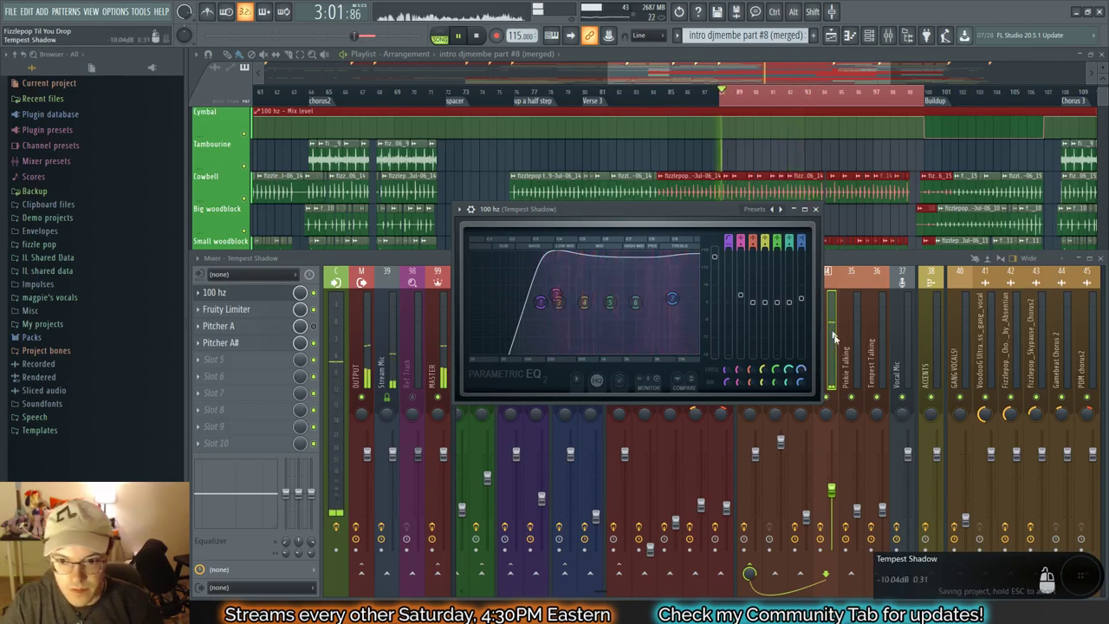
# Step: Close the EQ, solo Tempest Shadow, and play from around bar 92 to compare it with the Pinkie vocal
pyautogui.keyDown('alt'); pyautogui.rightClick(828, 396); pyautogui.keyUp('alt')
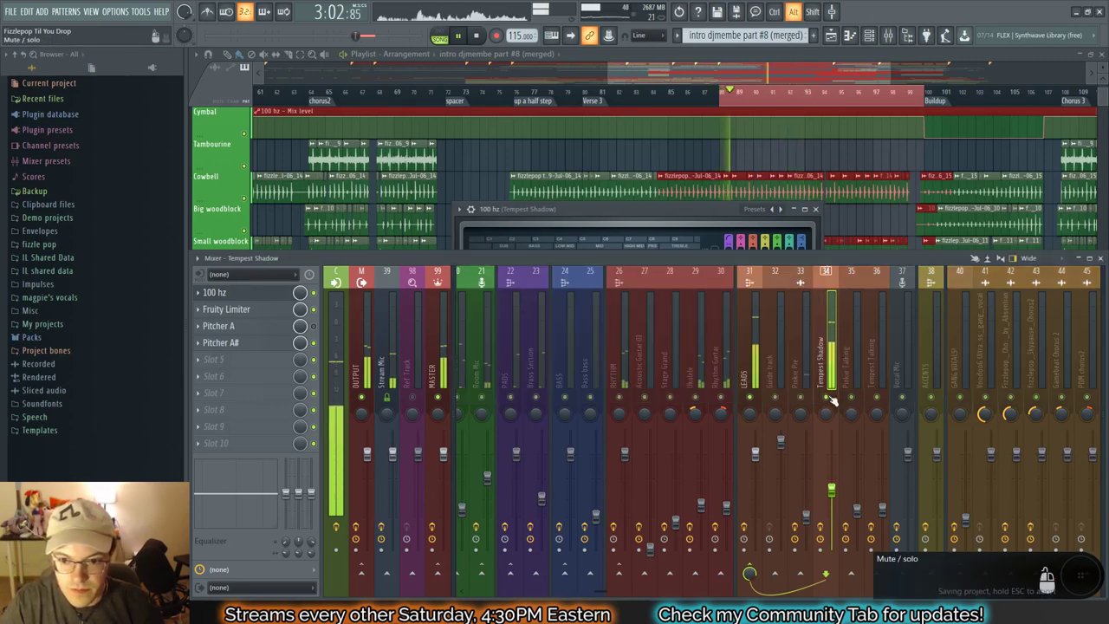
pyautogui.click(804, 95)
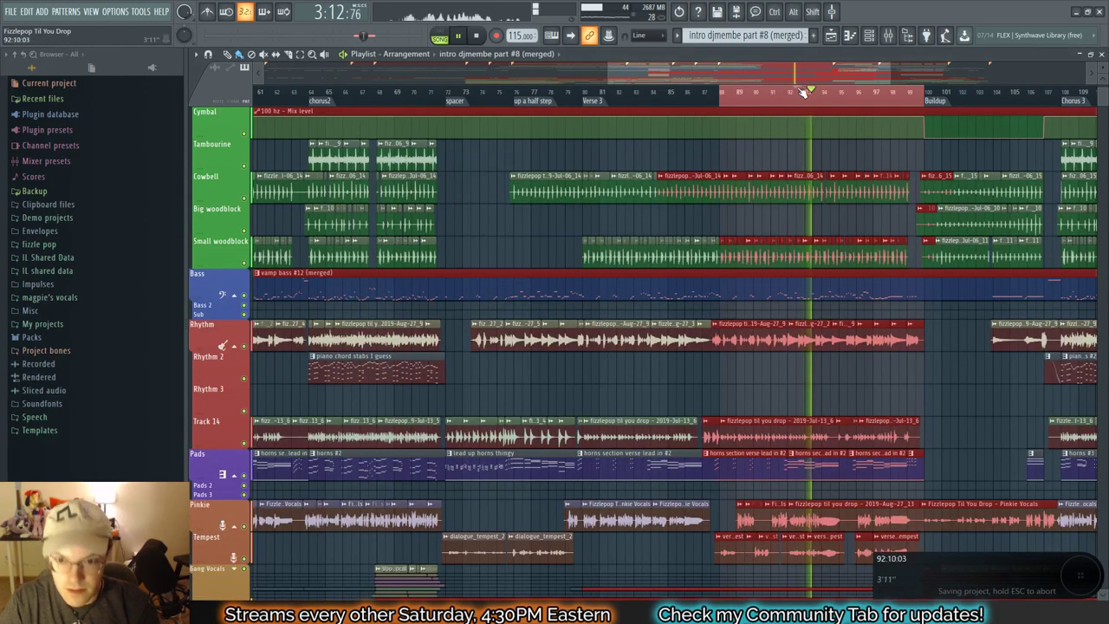
pyautogui.click(789, 98)
pyautogui.press('F9')
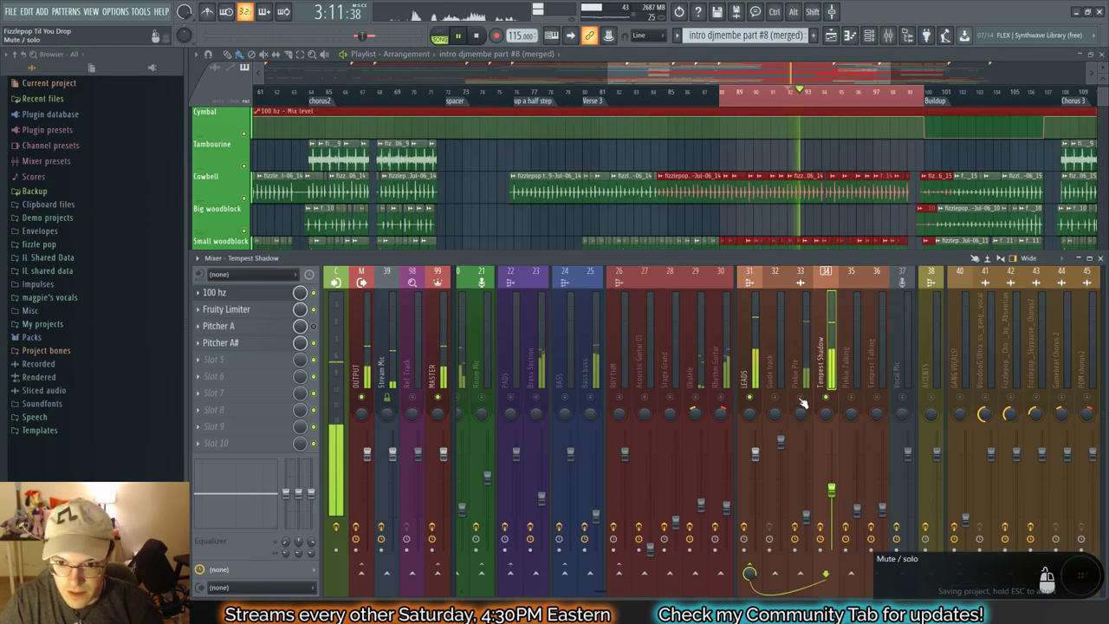
# Step: Solo the Pinkie Pie track, set its De-esser split-band's low band frequency to 4619 Hz, stop playback, and close the plugin
pyautogui.keyDown('alt'); pyautogui.rightClick(800, 397); pyautogui.keyUp('alt')
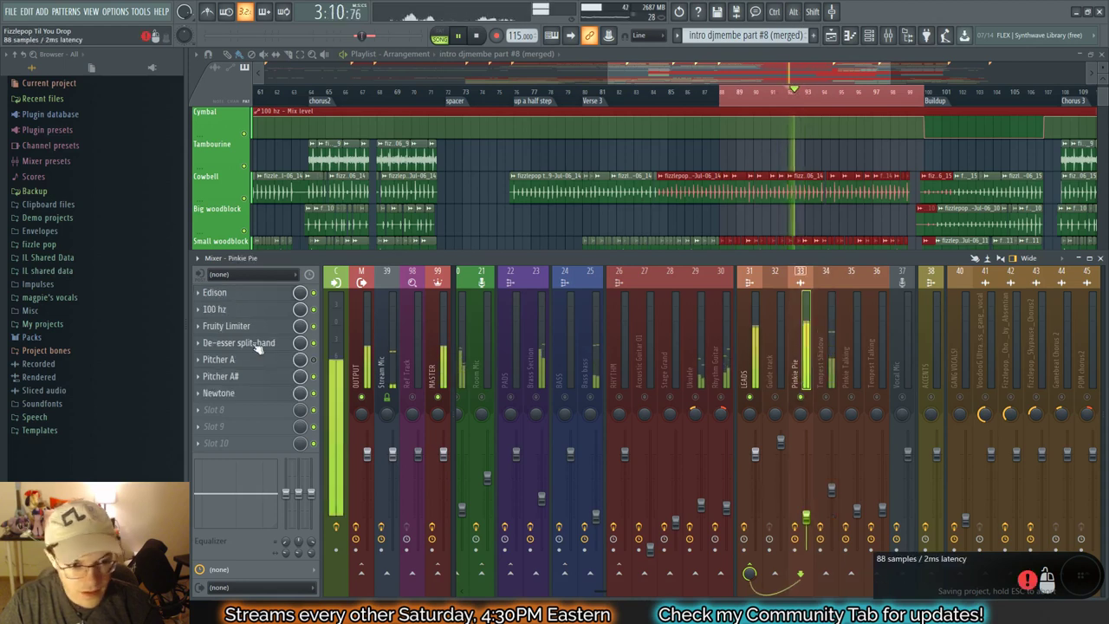
pyautogui.click(240, 343)
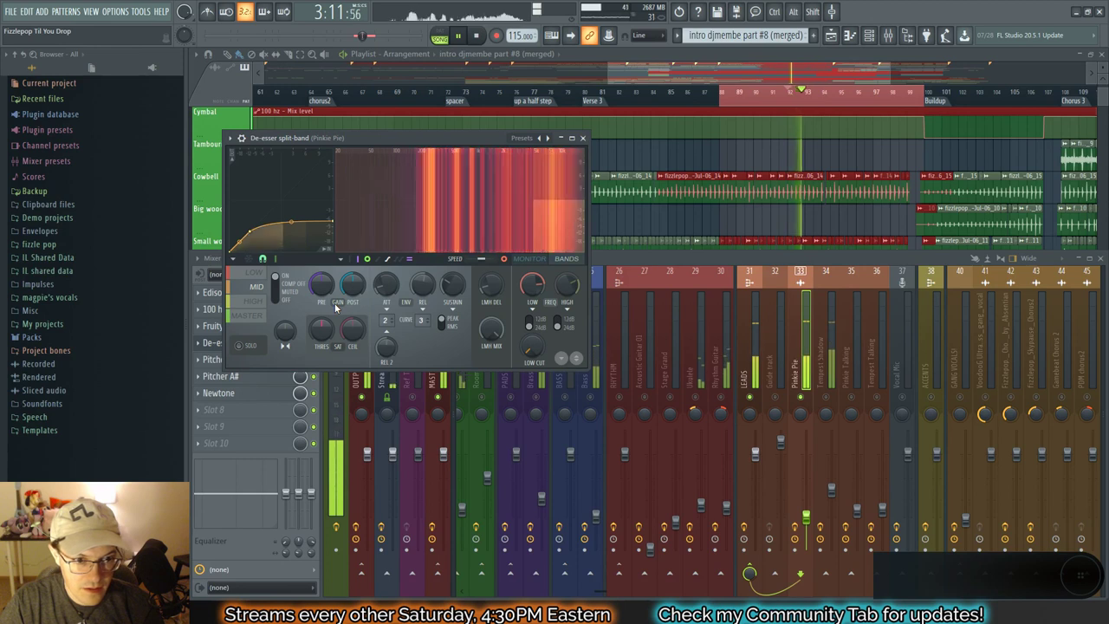
pyautogui.press('KP_Divide')
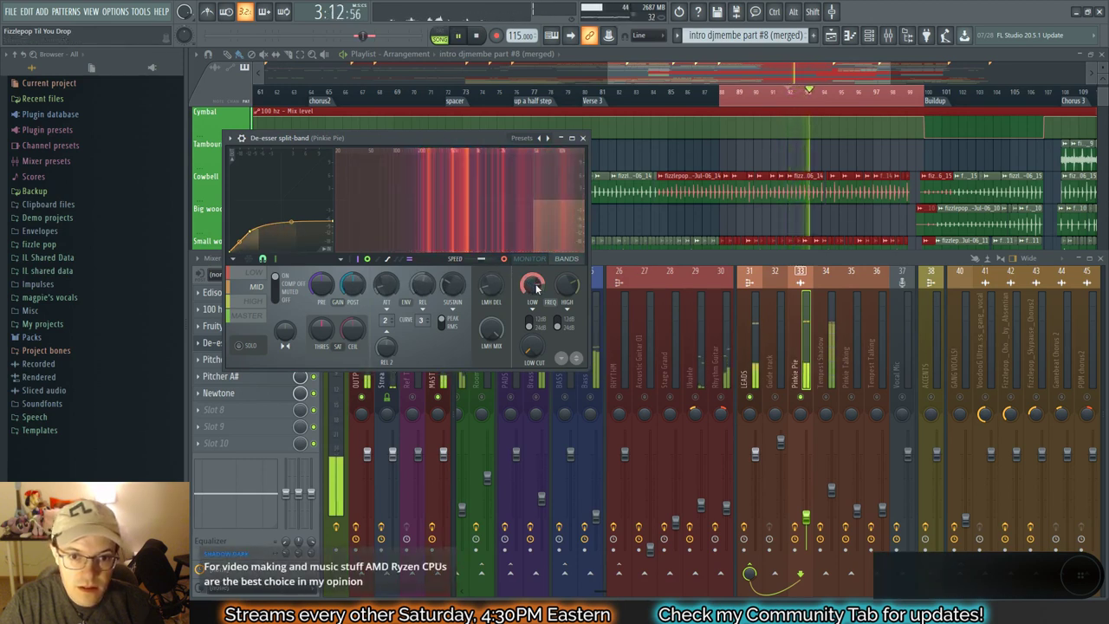
pyautogui.moveTo(535, 288); pyautogui.dragTo(535, 294)
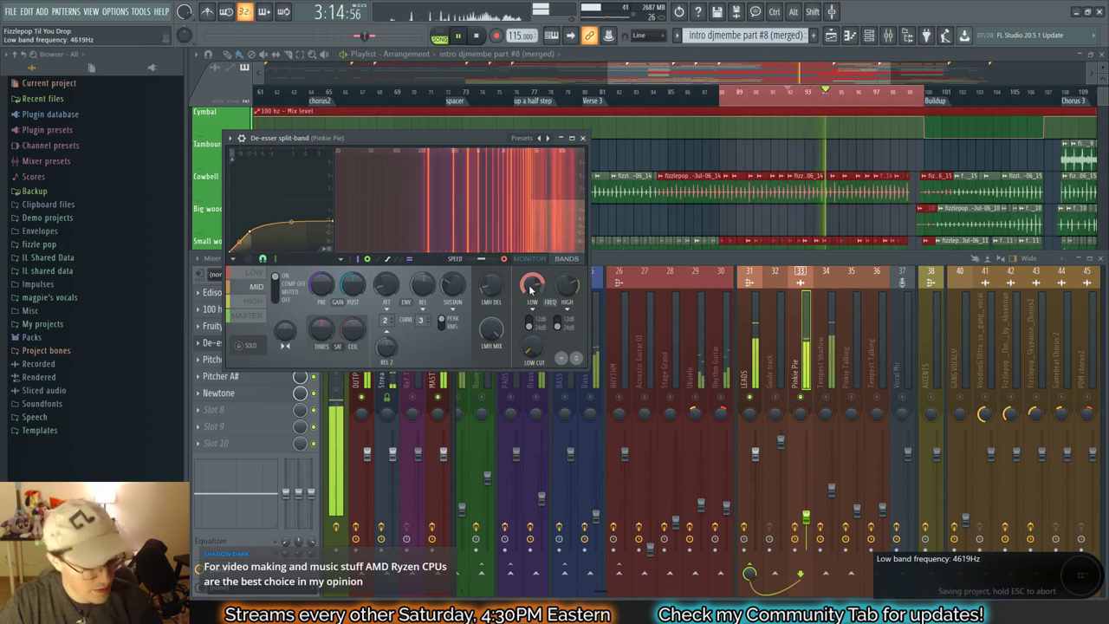
pyautogui.press('space')
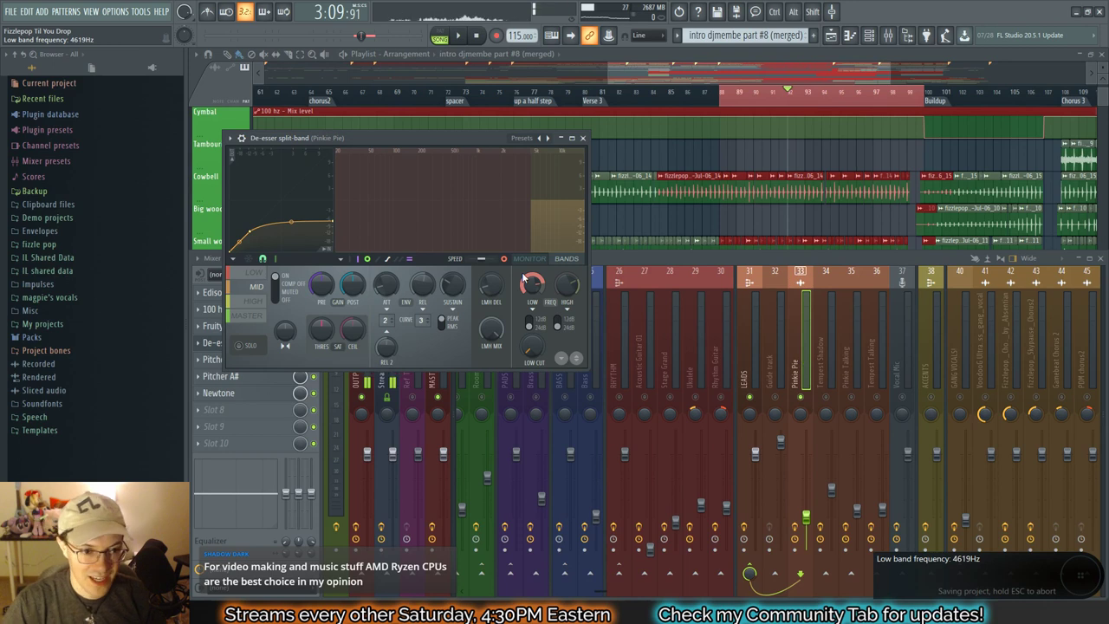
pyautogui.click(215, 343)
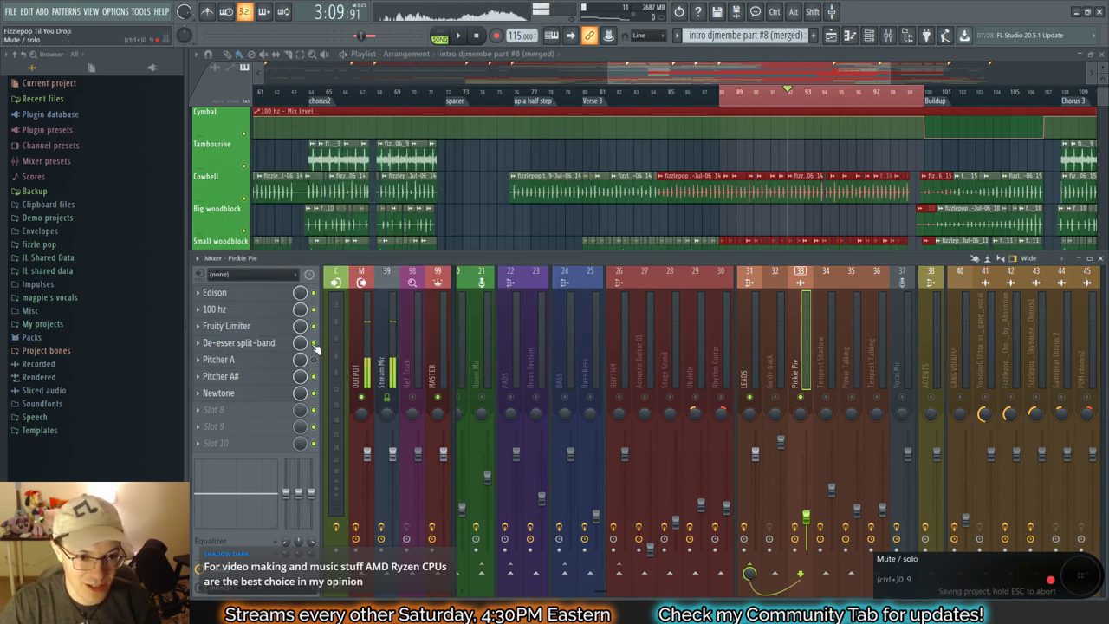
# Step: Play the soloed Pinkie Pie vocal with its De-esser split-band bypassed, then solo Tempest Shadow and play it for comparison
pyautogui.press('space')
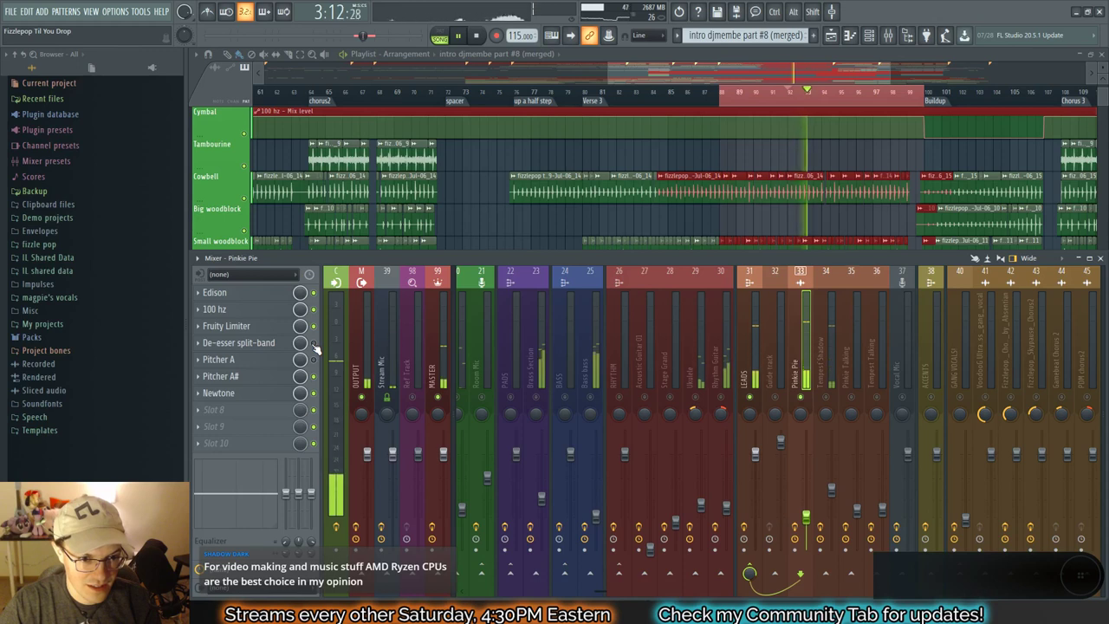
pyautogui.press('space')
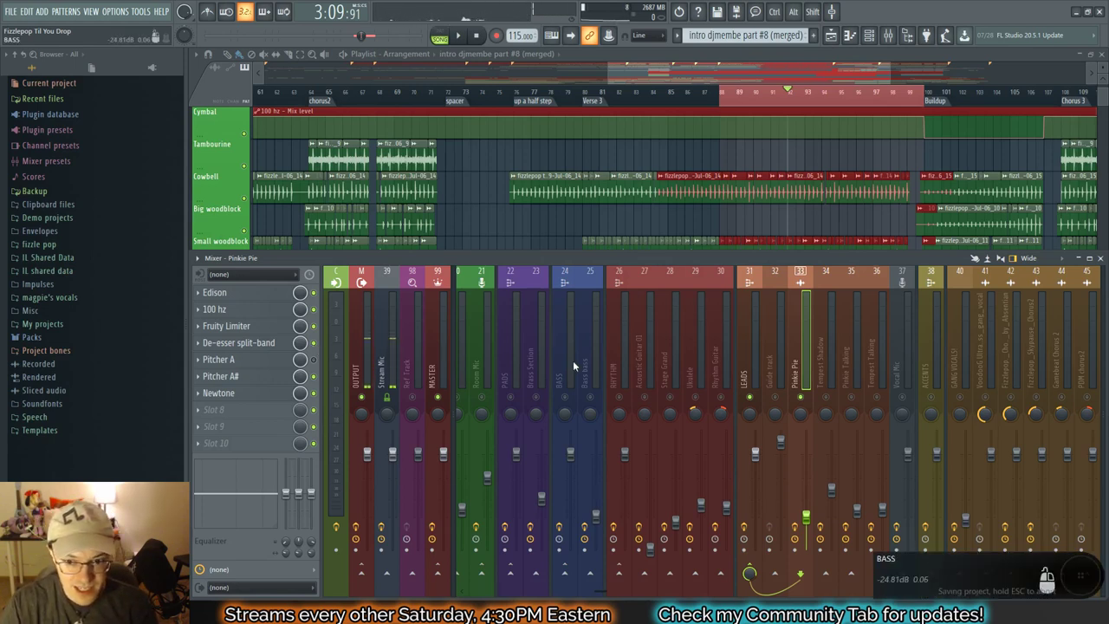
pyautogui.click(824, 390)
pyautogui.press('space')
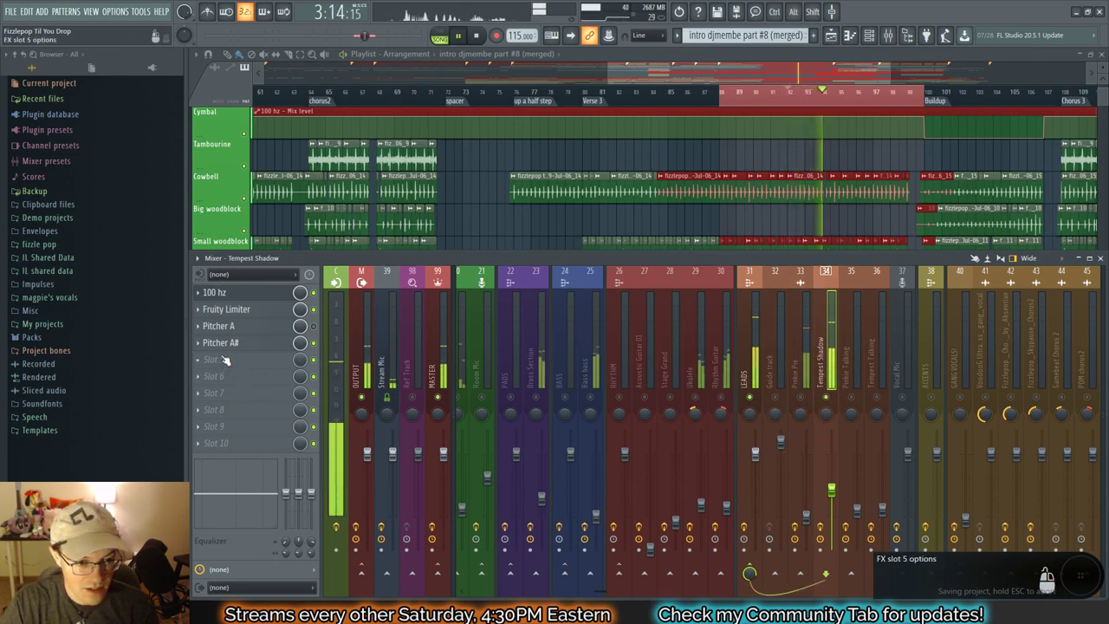
# Step: Slightly raise the band 7 high shelf in Tempest Shadow's 100 hz EQ, replay the vocal, and close the EQ
pyautogui.click(225, 292)
pyautogui.press('space')
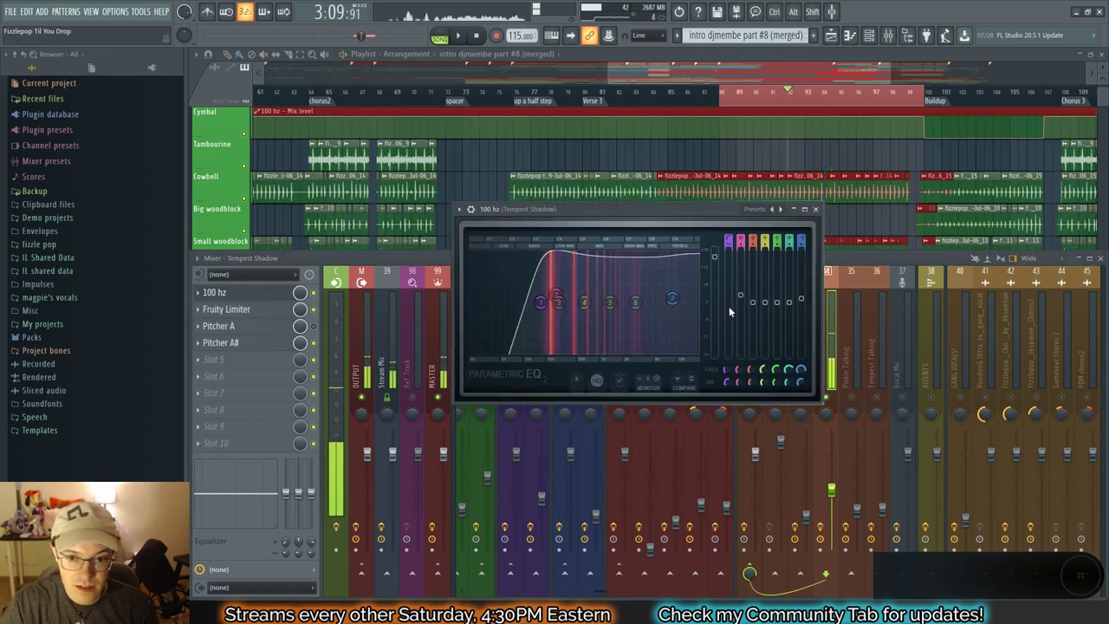
pyautogui.press('space')
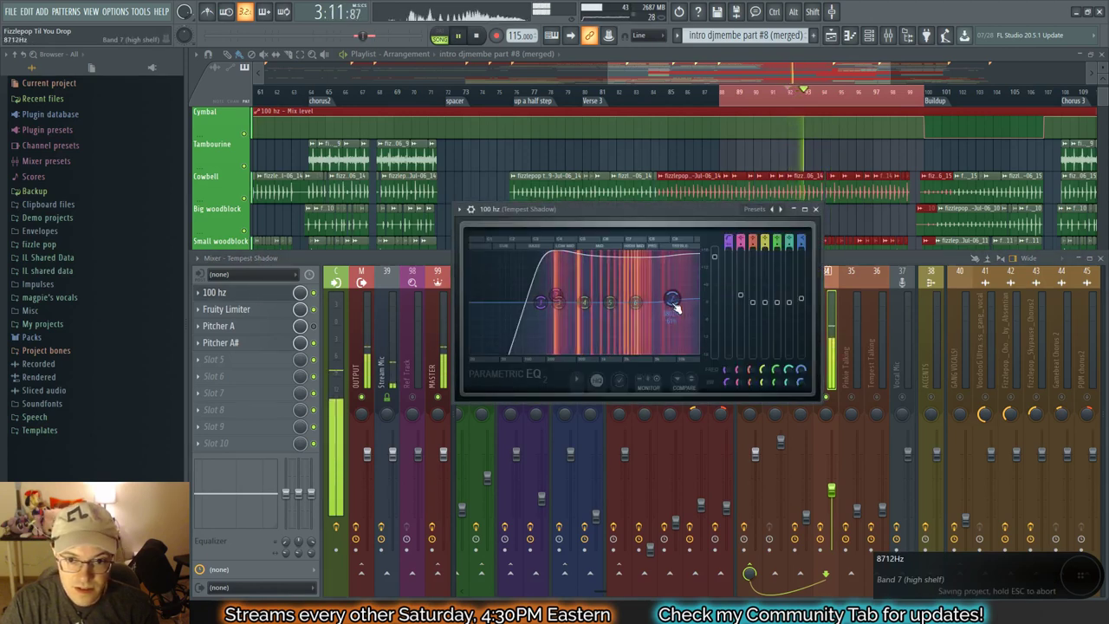
pyautogui.moveTo(802, 298); pyautogui.dragTo(802, 295)
pyautogui.press('space')
pyautogui.press('space')
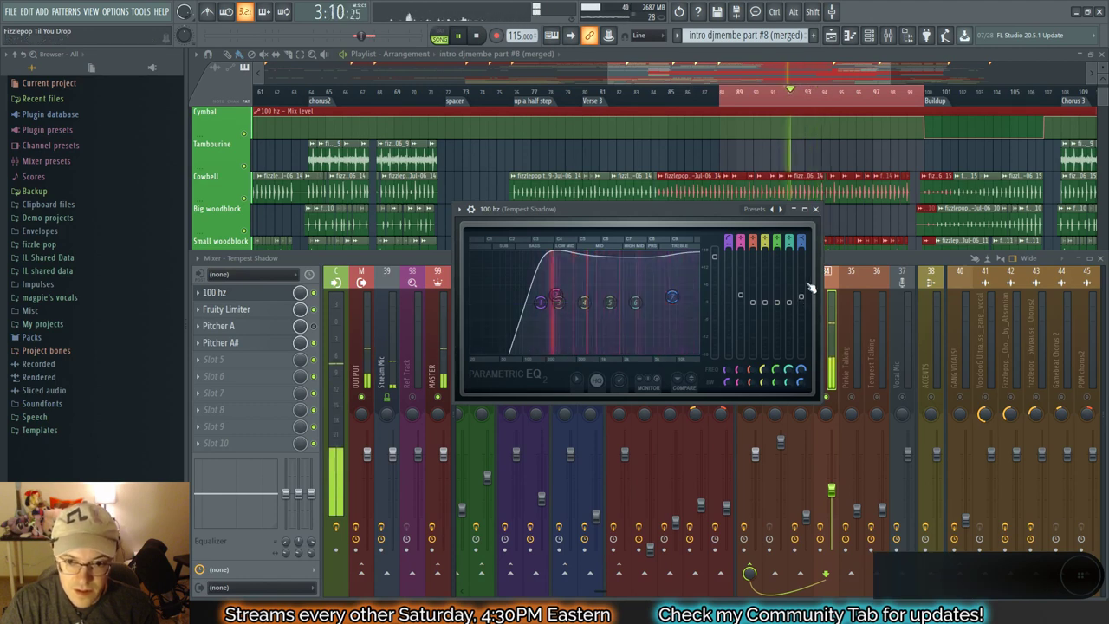
pyautogui.click(815, 209)
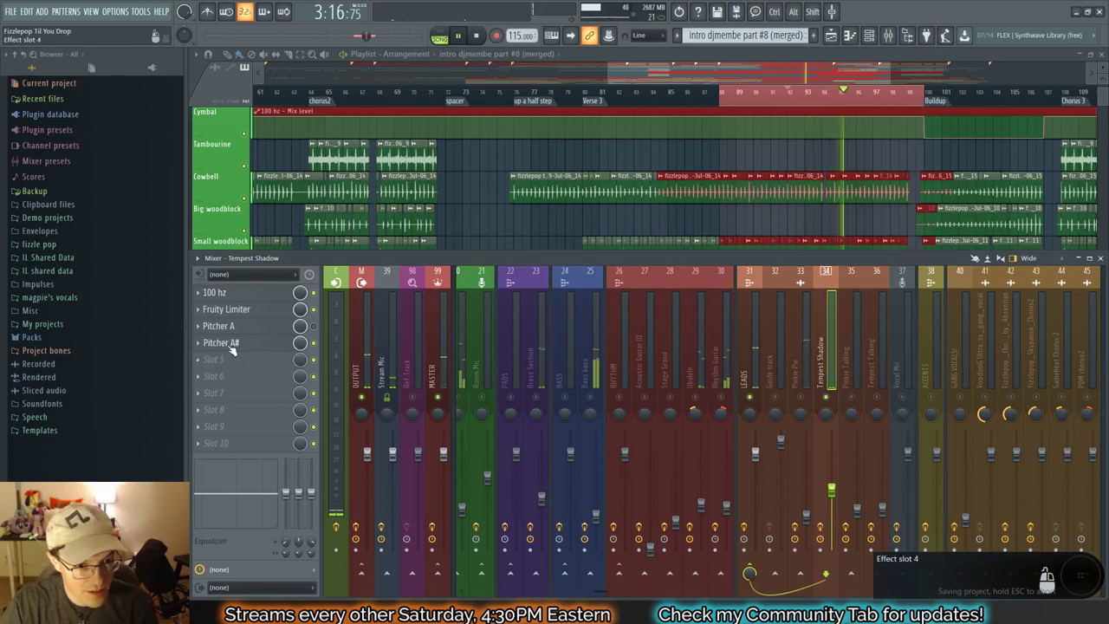
# Step: Add Maximus to Tempest Shadow with the De-esser split-band preset and place it directly below Fruity Limiter
pyautogui.click(217, 360)
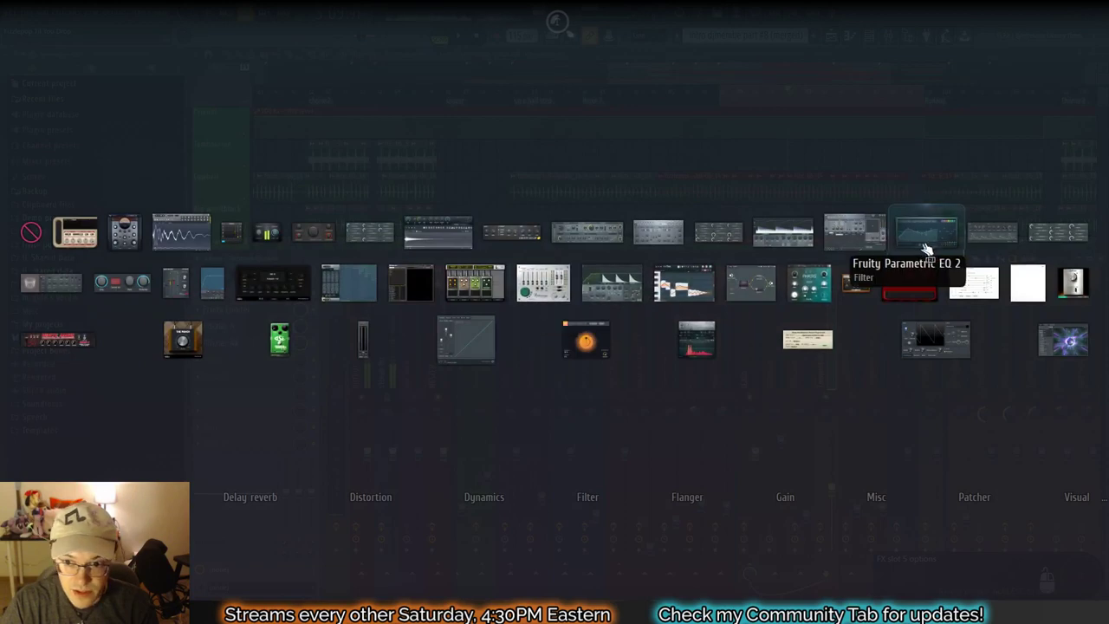
pyautogui.click(613, 286)
pyautogui.click(546, 139)
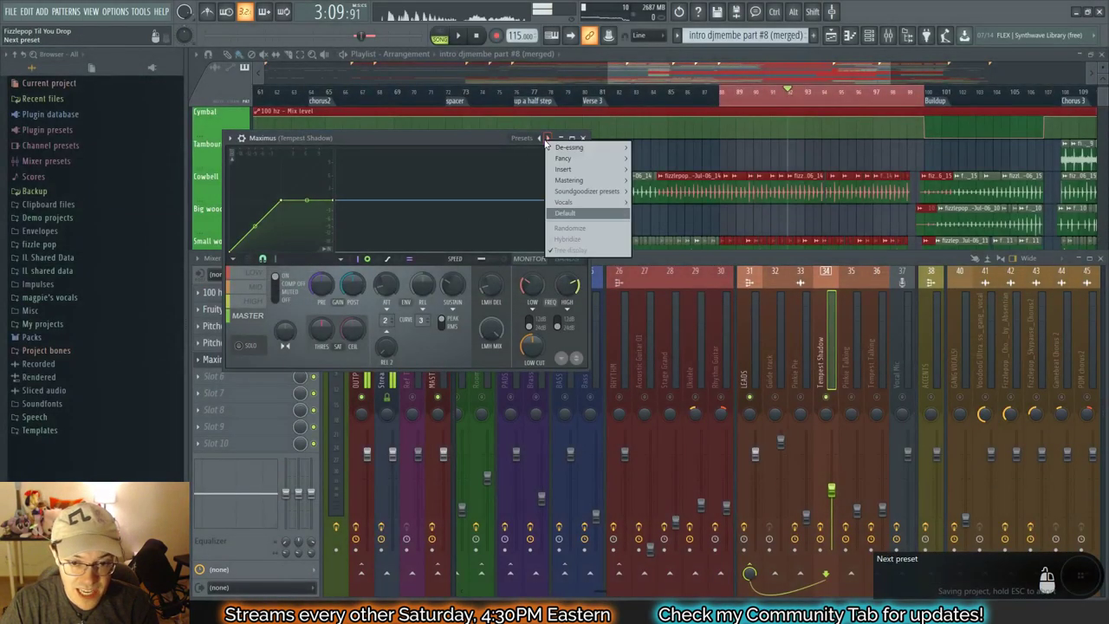
pyautogui.moveTo(595, 154)
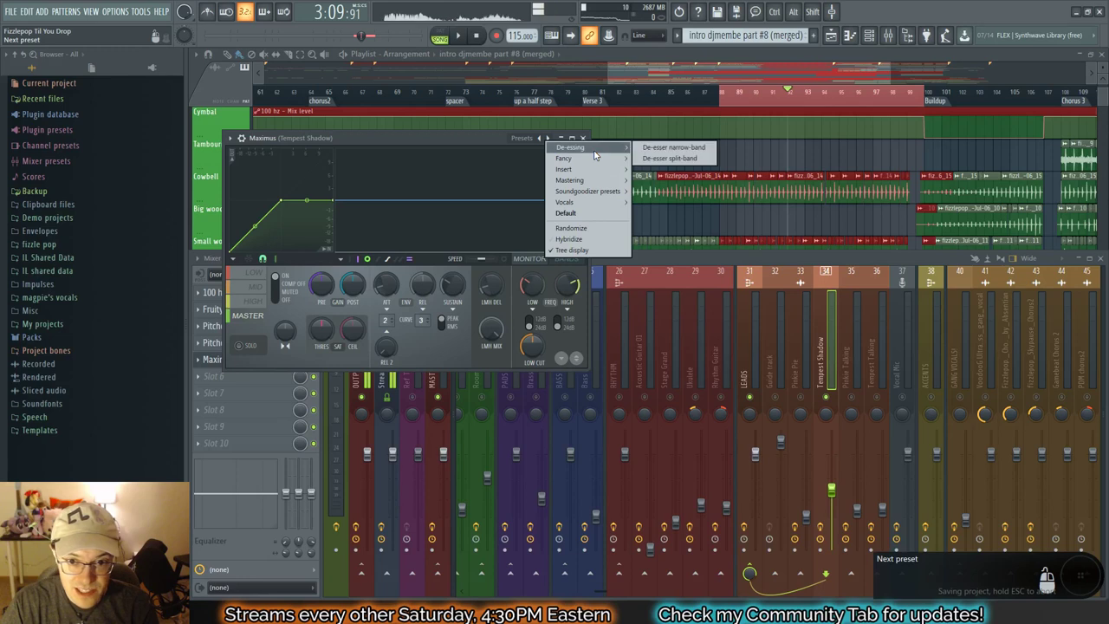
pyautogui.click(669, 158)
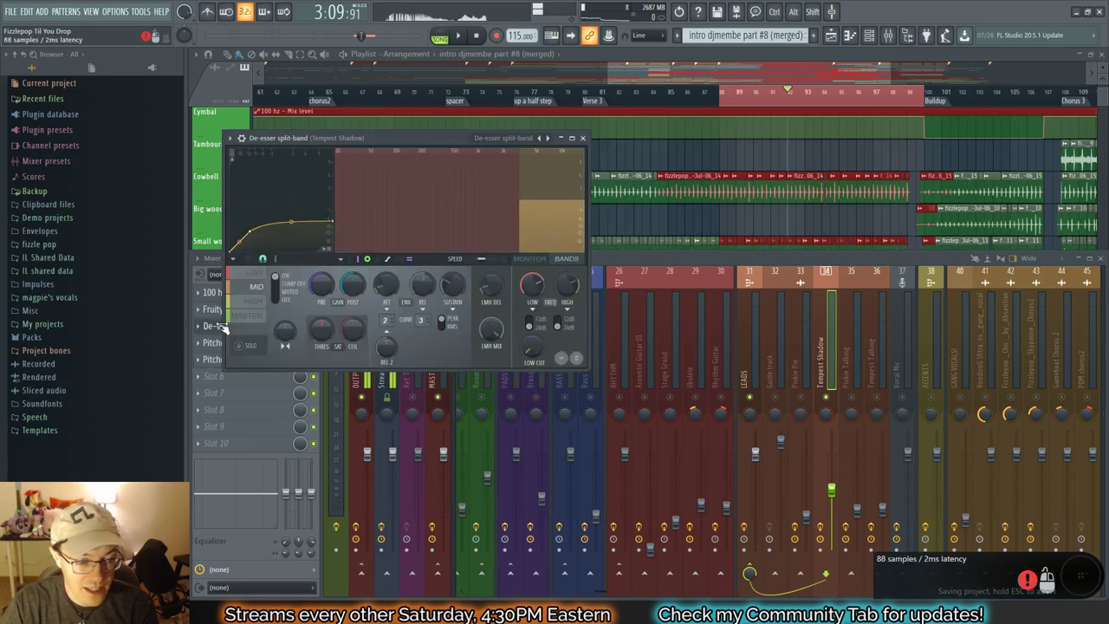
# Step: Raise the low band frequency of Tempest Shadow's de-esser during playback, checking the mid band in the monitor and bands displays
pyautogui.press('space')
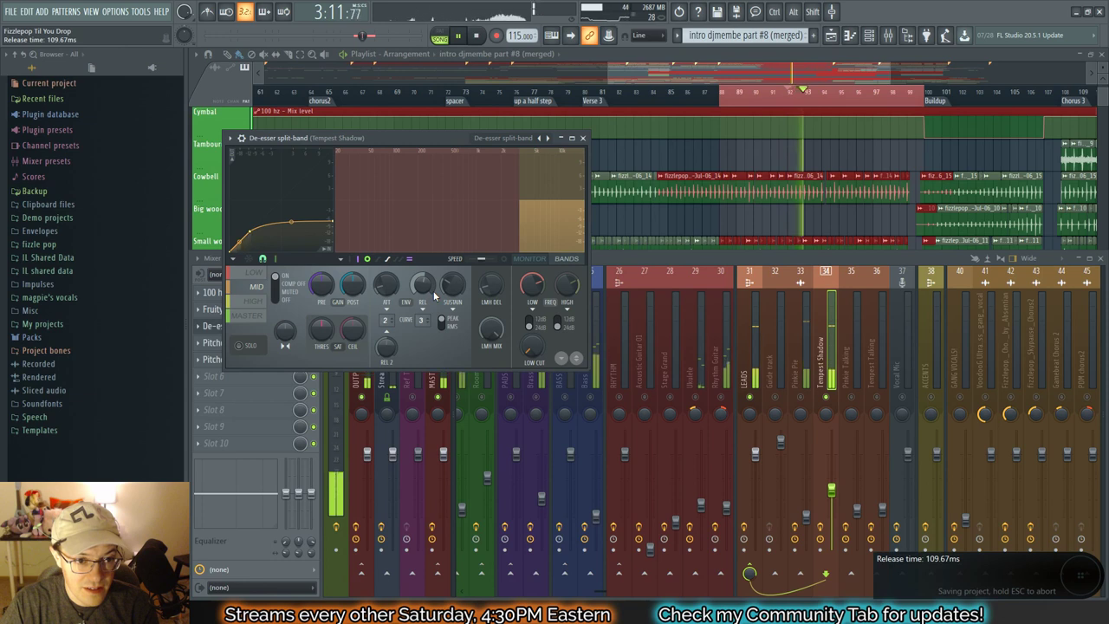
pyautogui.click(530, 259)
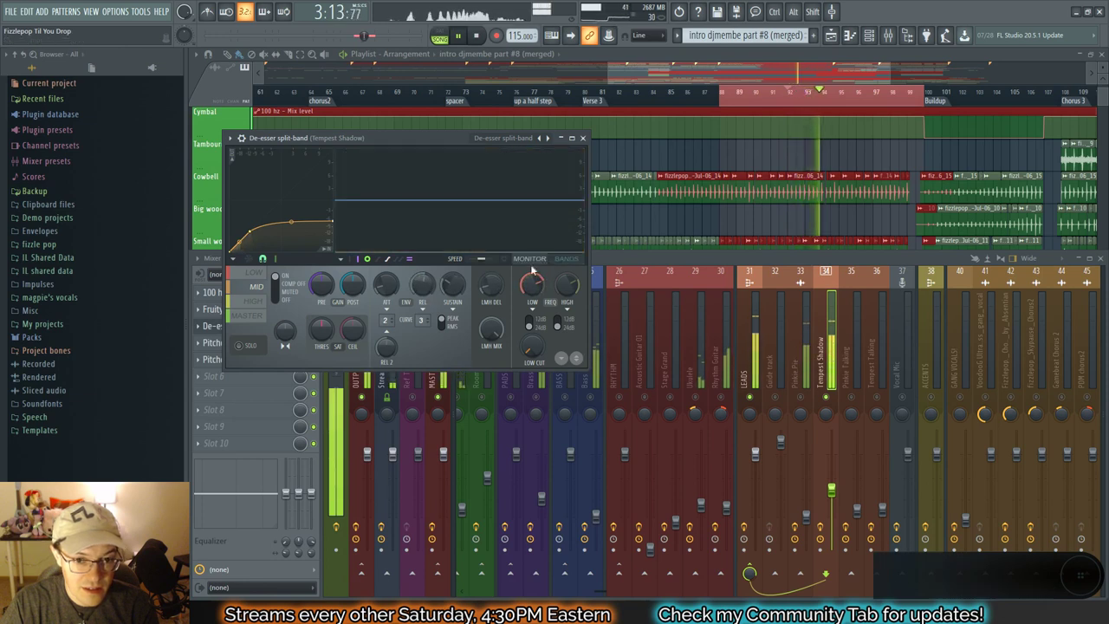
pyautogui.click(248, 314)
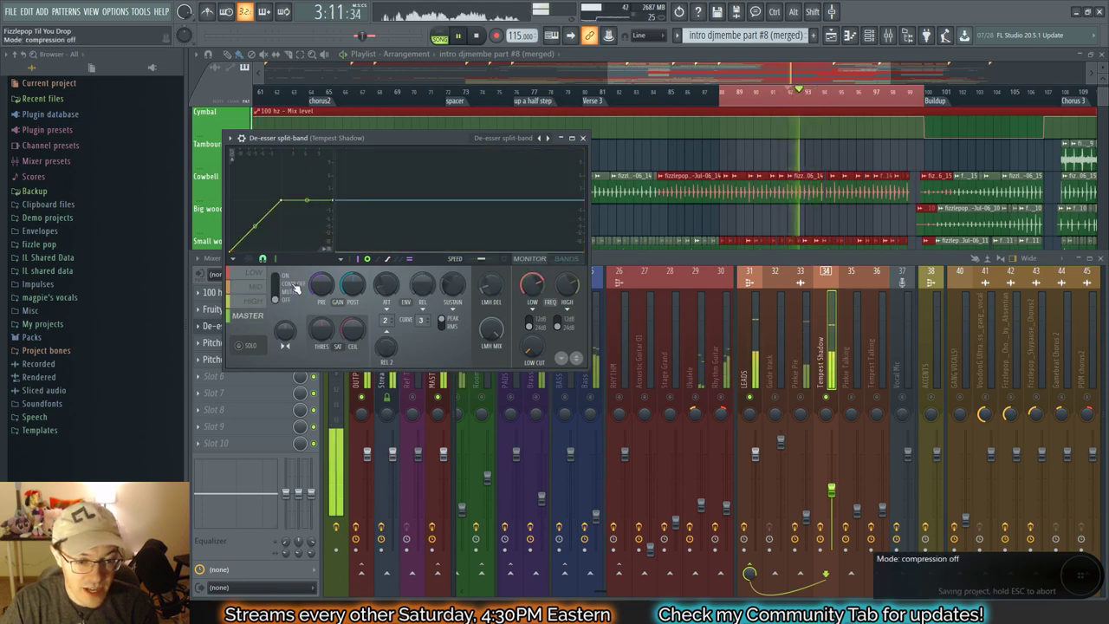
pyautogui.click(256, 286)
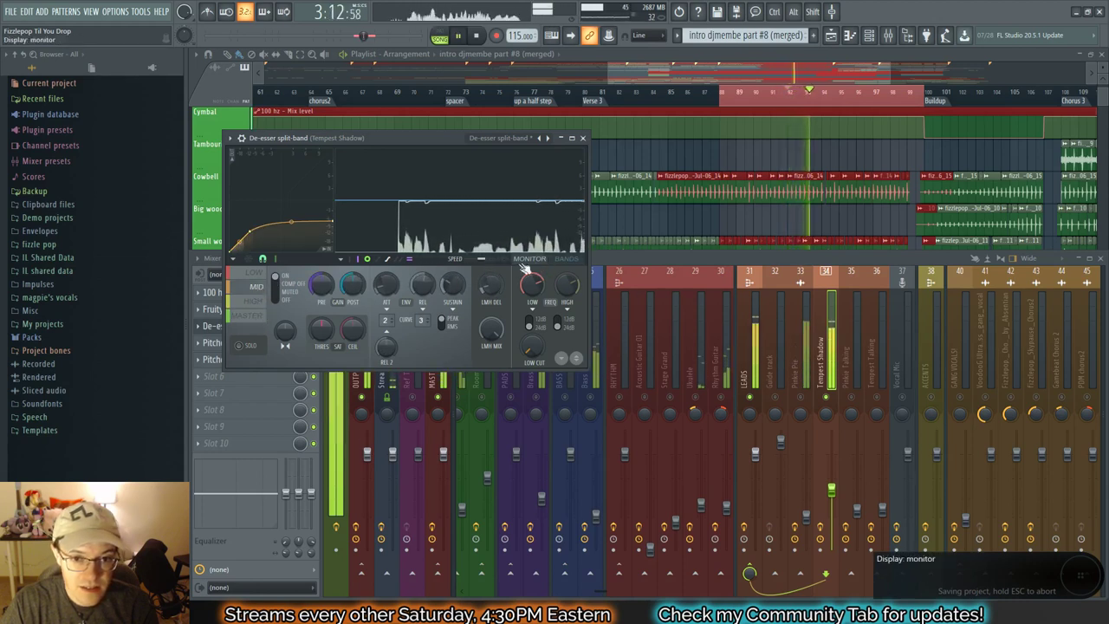
pyautogui.click(540, 260)
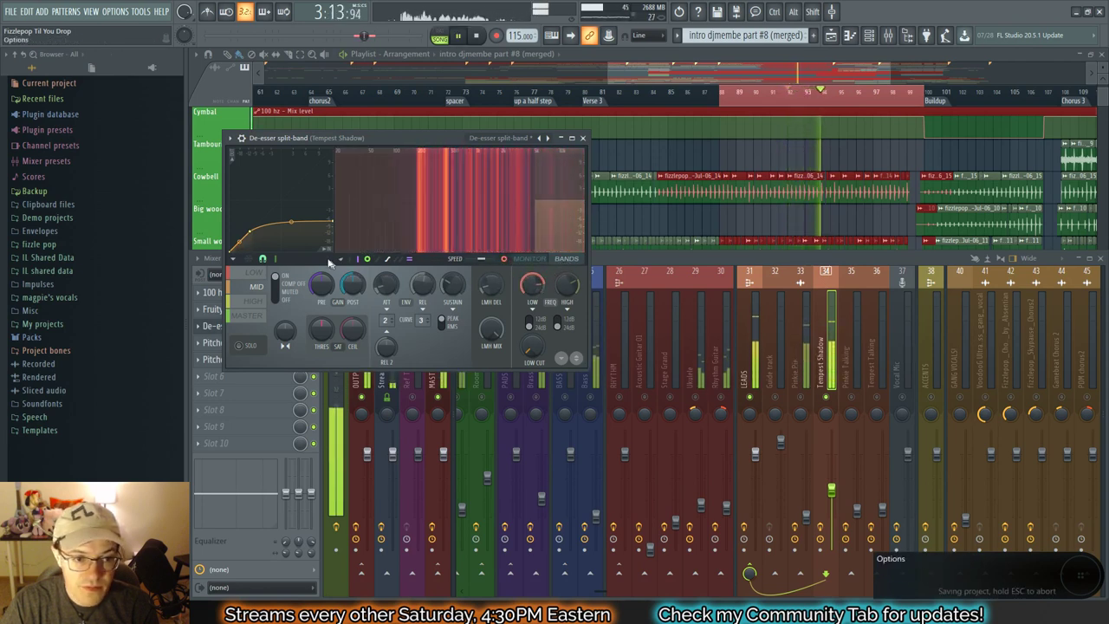
pyautogui.click(540, 261)
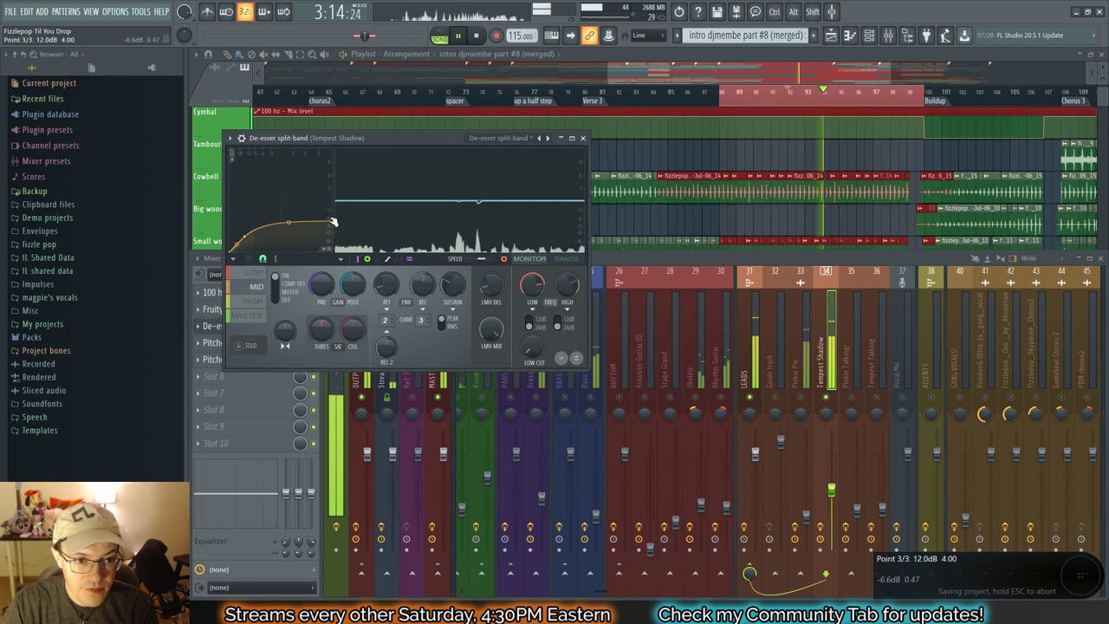
# Step: Lower the end point of the de-esser's mid band compression curve and replay the Tempest Shadow vocal
pyautogui.moveTo(333, 222); pyautogui.dragTo(334, 227)
pyautogui.press('space')
pyautogui.press('space')
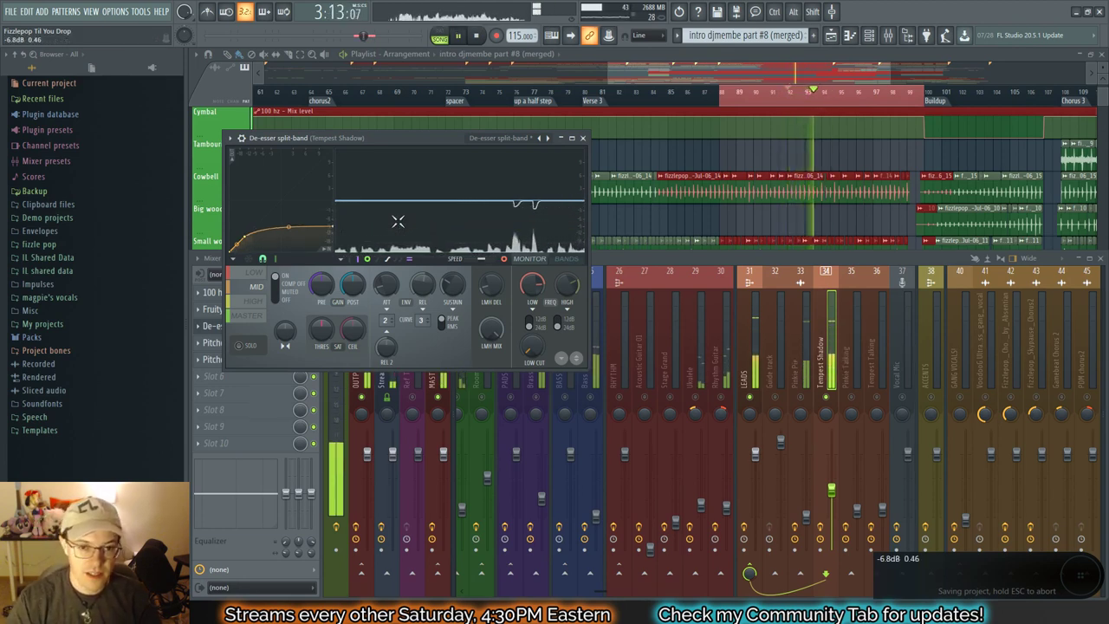
pyautogui.press('space')
# Step: Close the de-esser, unsolo all tracks, and play the full mix from around bar 92
pyautogui.click(582, 137)
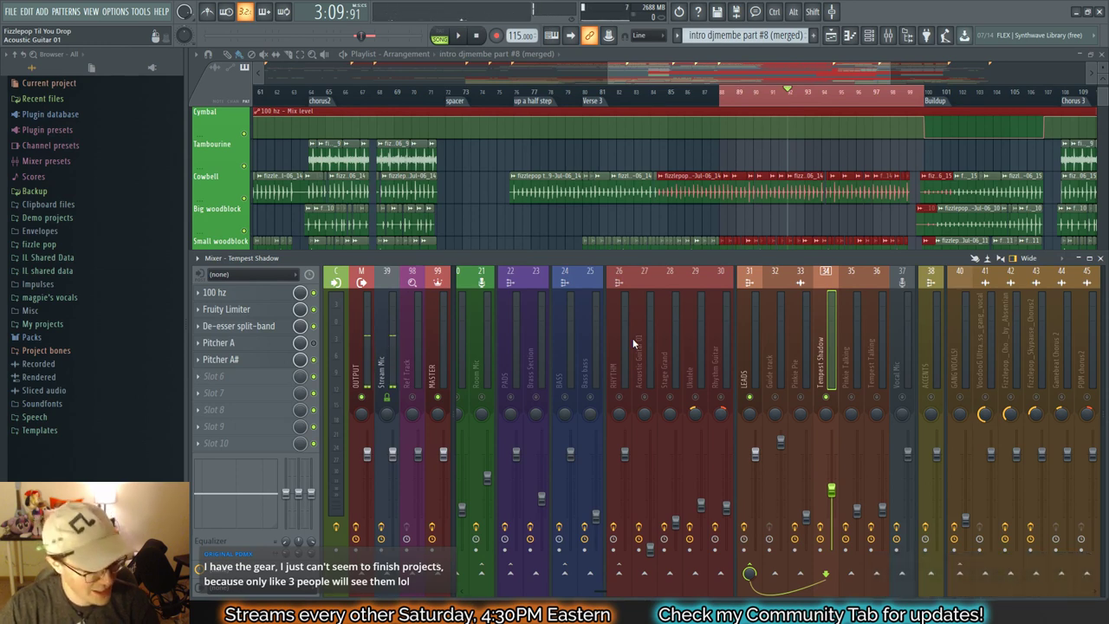
pyautogui.press('space')
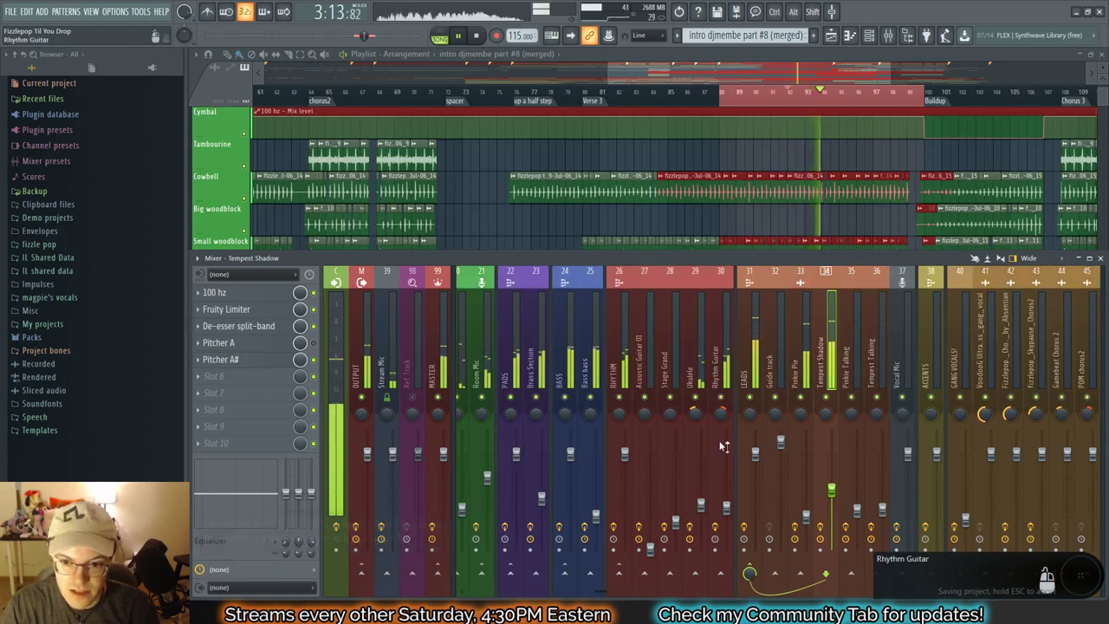
pyautogui.press('space')
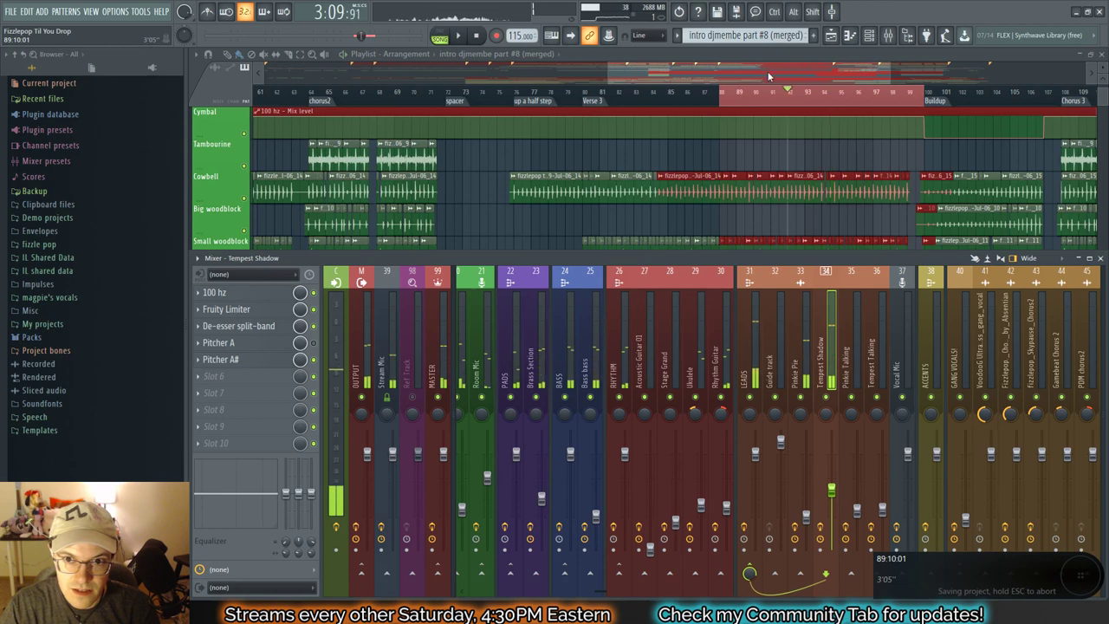
# Step: Go to verse 2 in the playlist, play from around bar 48, and bring the mixer back up
pyautogui.press('F9')
pyautogui.moveTo(761, 73); pyautogui.dragTo(602, 84)
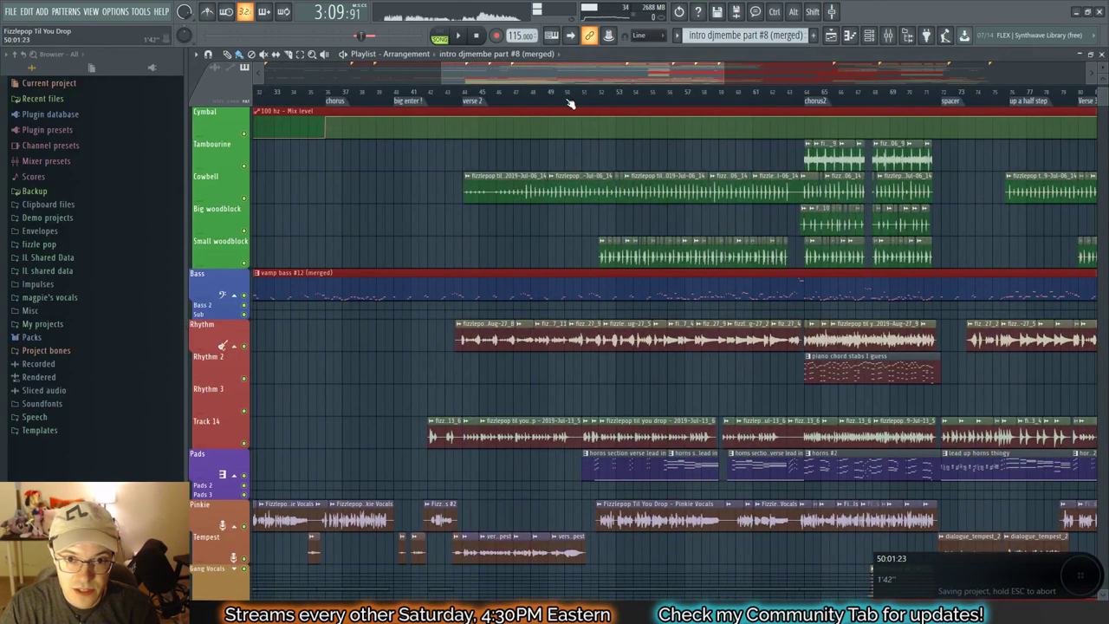
pyautogui.click(571, 104)
pyautogui.press('space')
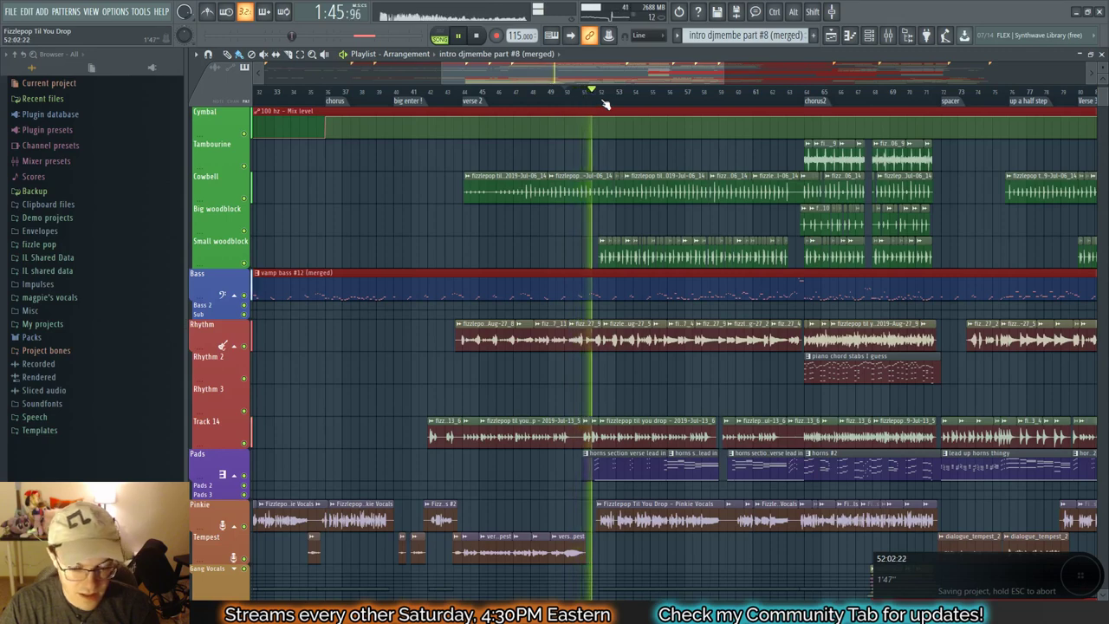
pyautogui.click(532, 94)
pyautogui.press('F9')
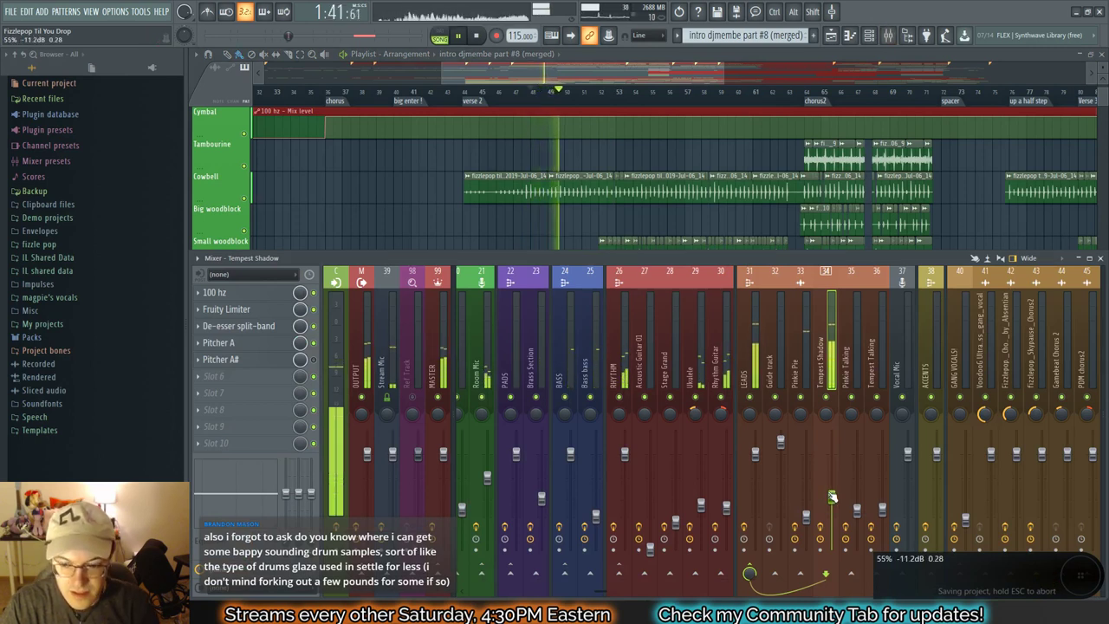
# Step: Lower the Tempest Shadow volume fader to 50% (-12.6 dB) while replaying verse 2, then stop playback
pyautogui.scroll(-1, 833, 497)
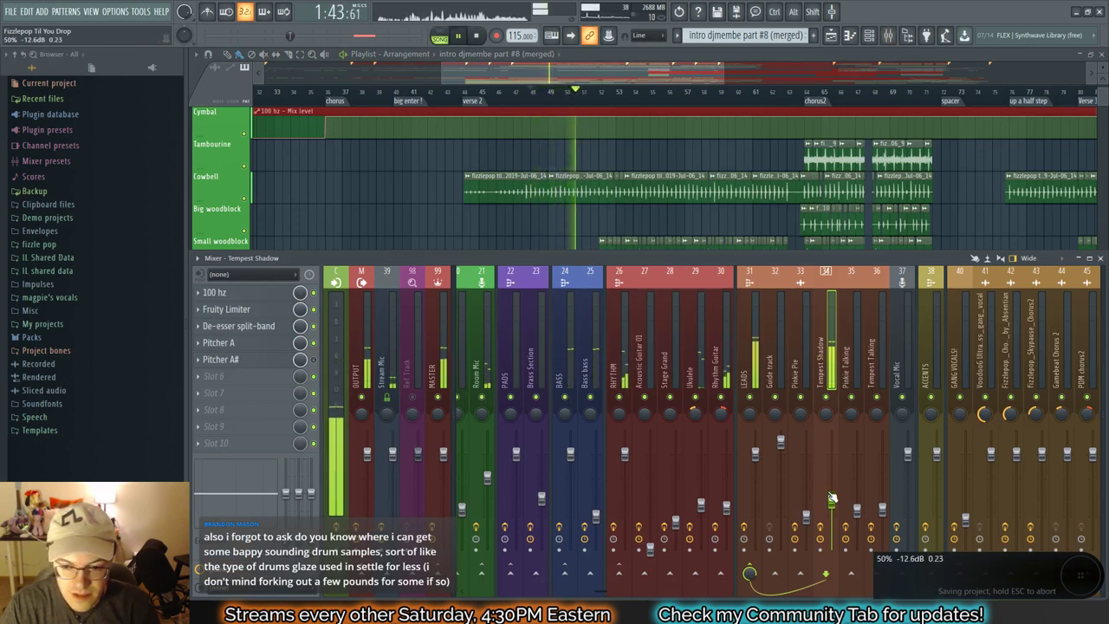
pyautogui.press('space')
pyautogui.press('space')
pyautogui.scroll(-1, 833, 504)
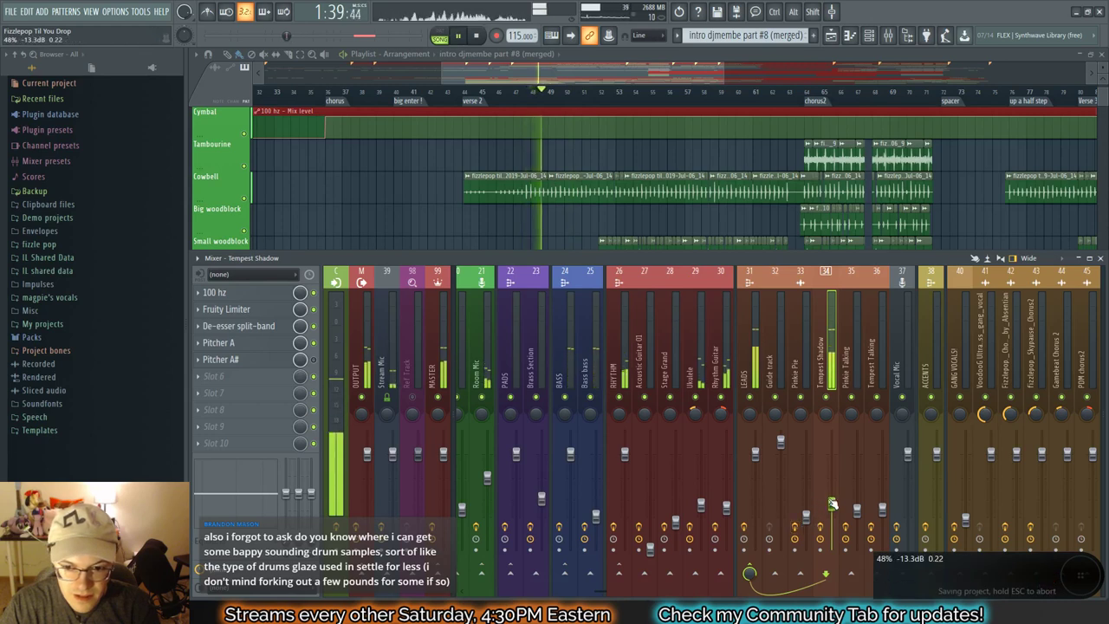
pyautogui.scroll(1, 832, 504)
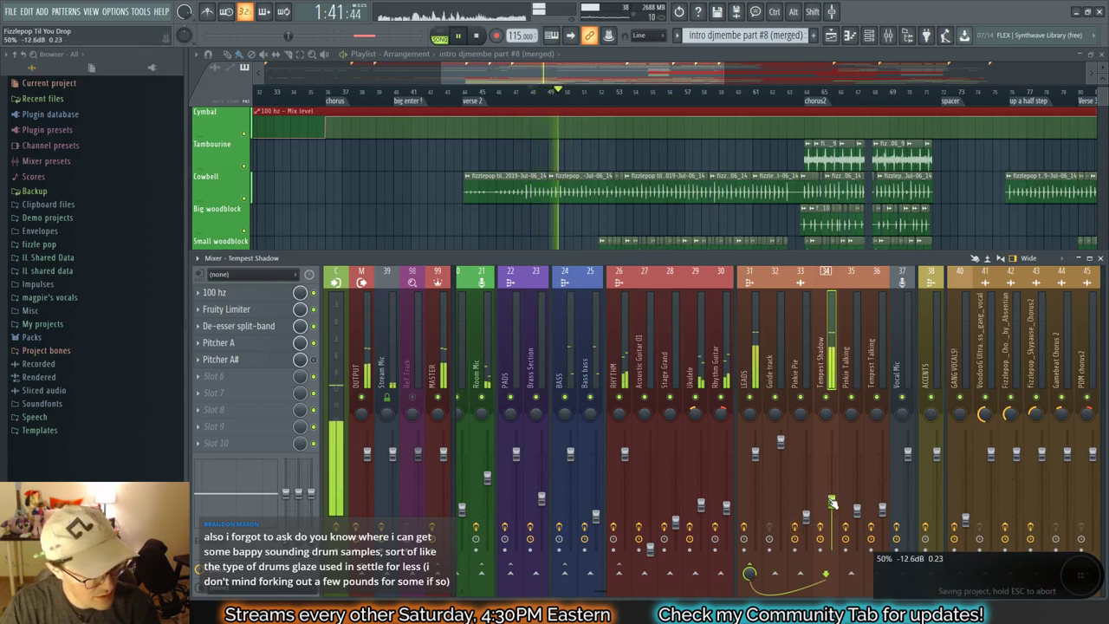
pyautogui.press('space')
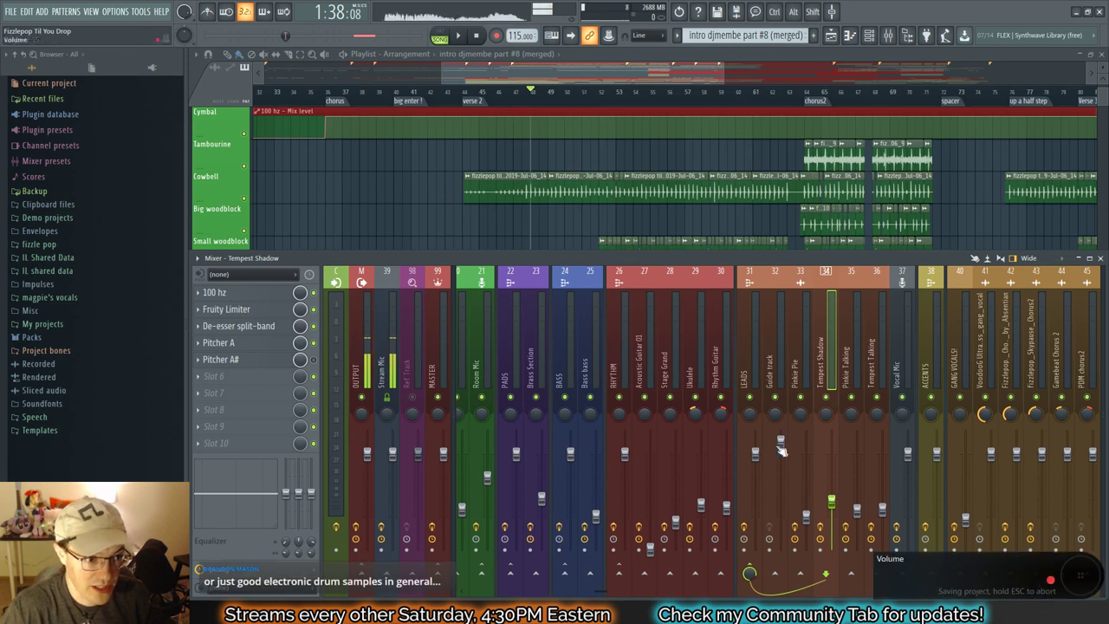
# Step: Browse the Cymbals samples in the Drums folder of the Packs library, then collapse the Cymbals list
pyautogui.click(85, 338)
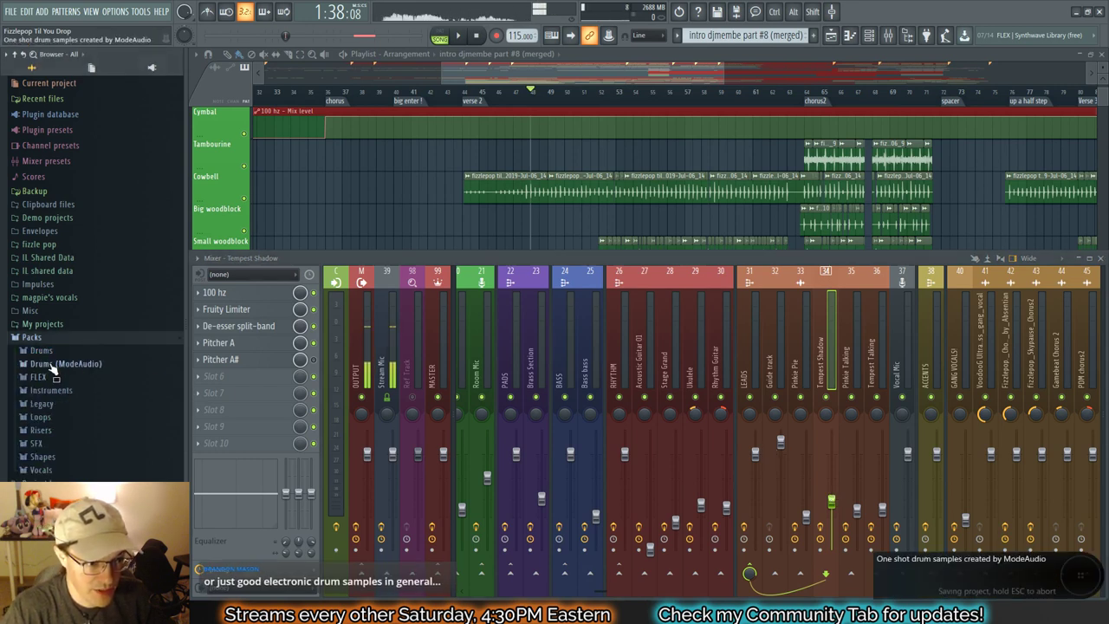
pyautogui.click(44, 351)
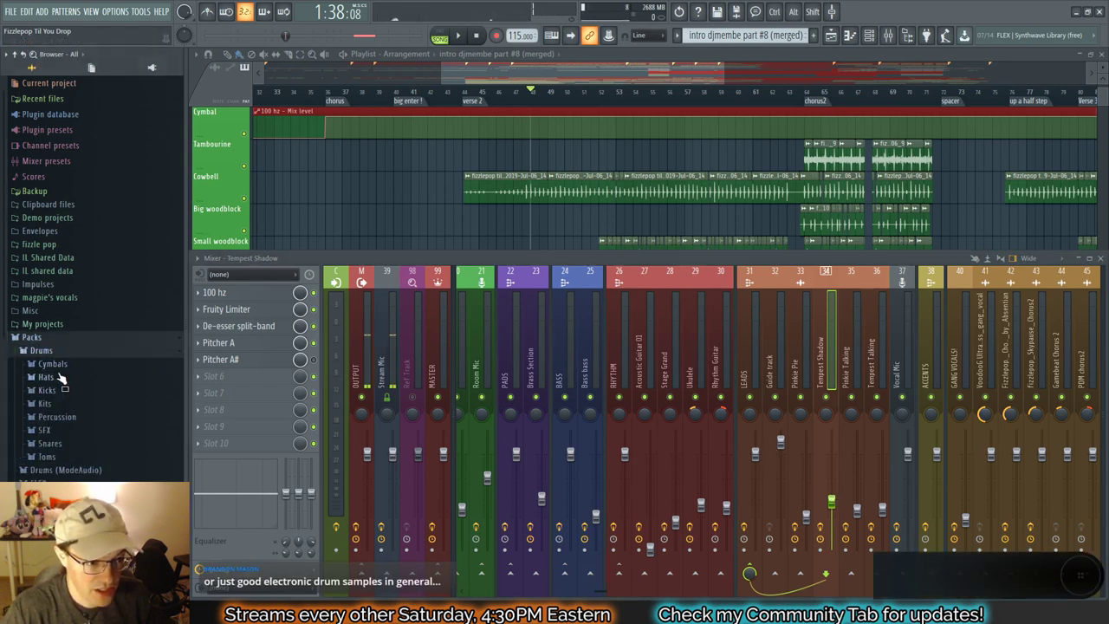
pyautogui.click(52, 364)
pyautogui.scroll(-5, 69, 381)
pyautogui.scroll(5, 68, 382)
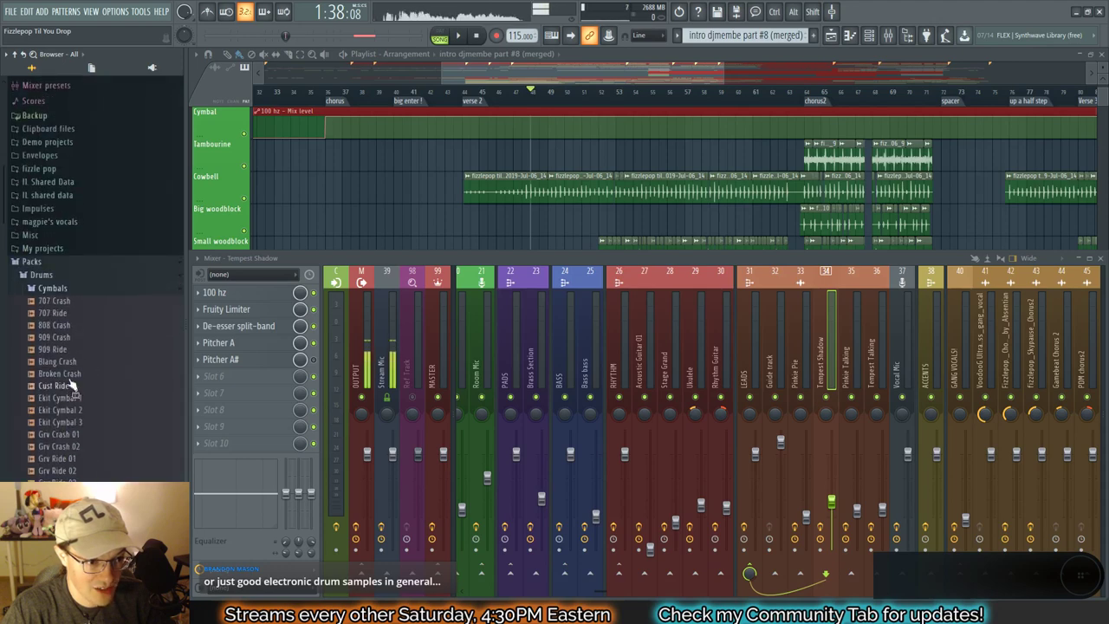
pyautogui.click(66, 294)
# Step: Look through the Kicks samples in the standard Drums pack, then collapse that pack
pyautogui.click(46, 315)
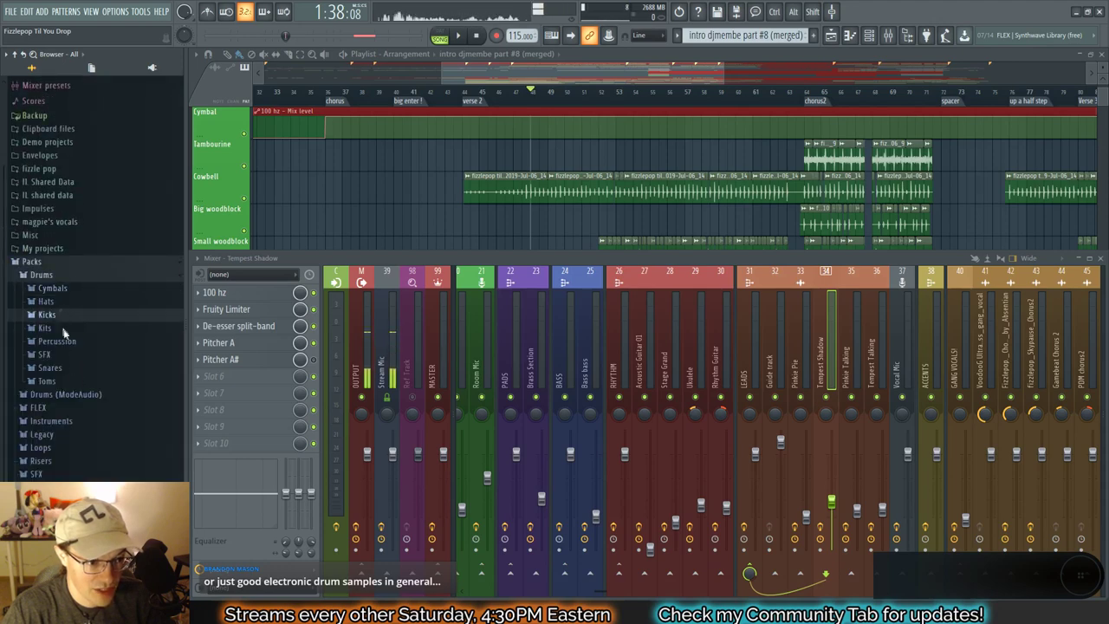
pyautogui.scroll(-10, 87, 378)
pyautogui.scroll(15, 87, 378)
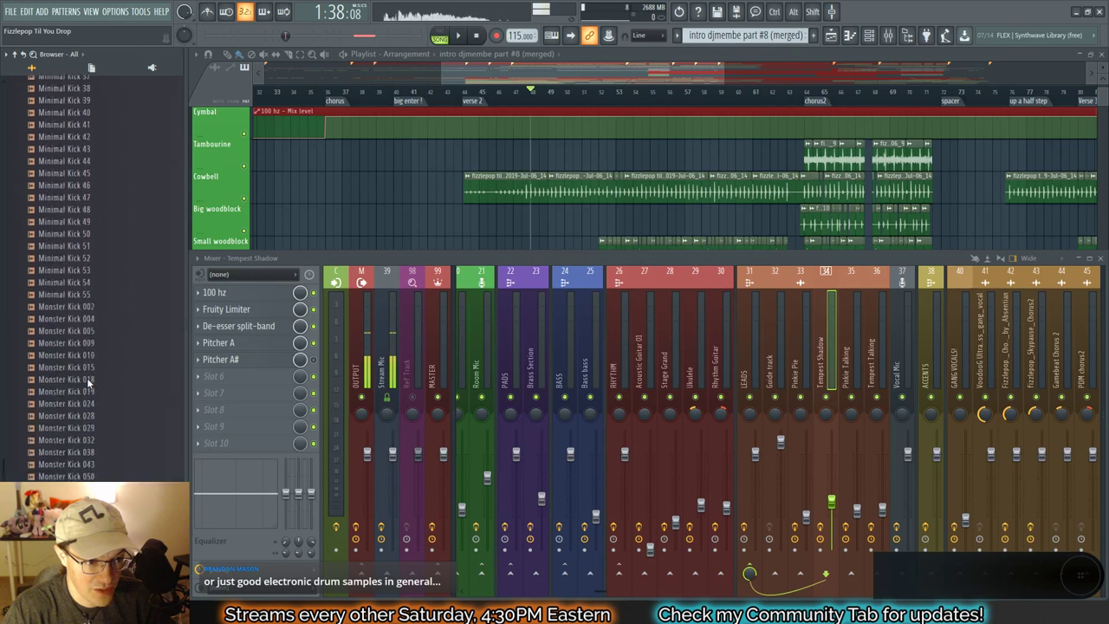
pyautogui.click(56, 391)
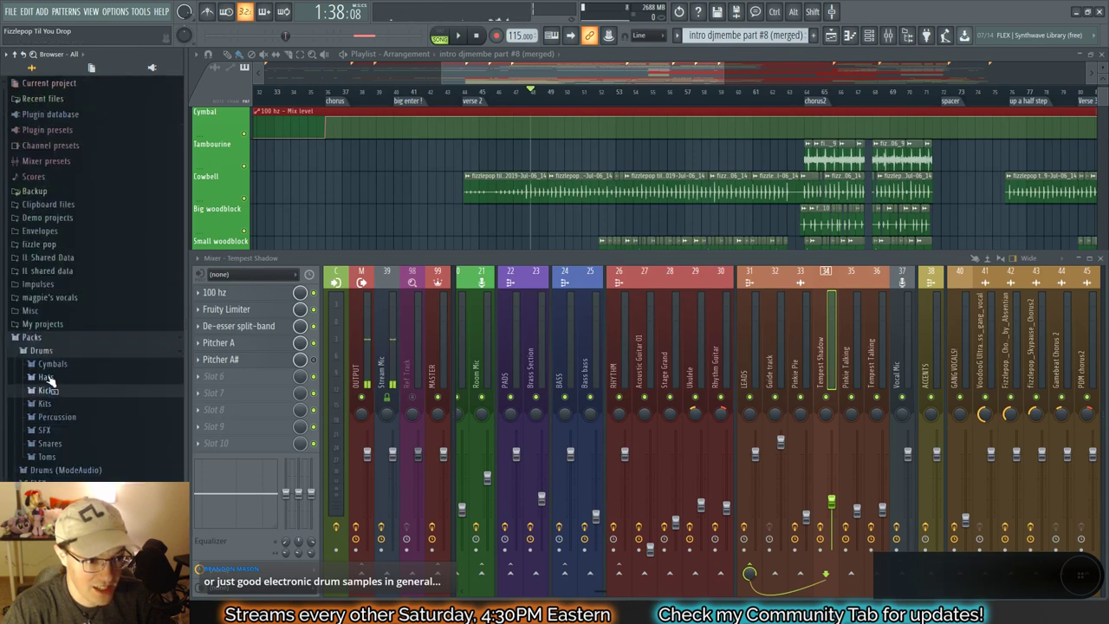
pyautogui.click(44, 352)
# Step: Browse the full list of Kicks samples in the Drums (ModeAudio) pack
pyautogui.click(67, 367)
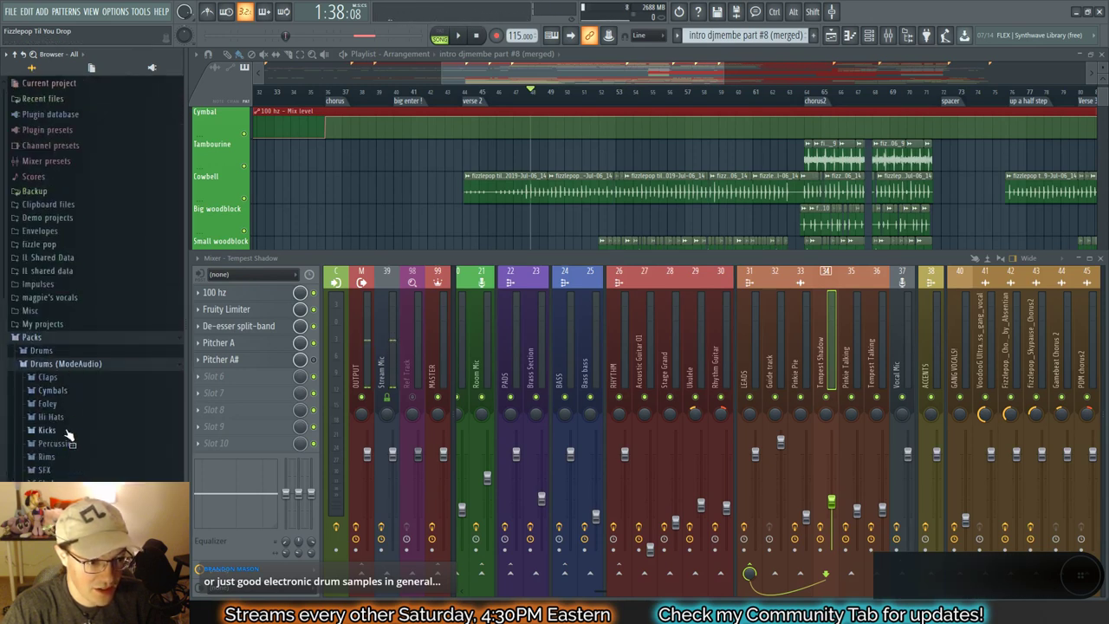
pyautogui.click(64, 428)
pyautogui.scroll(-10, 78, 433)
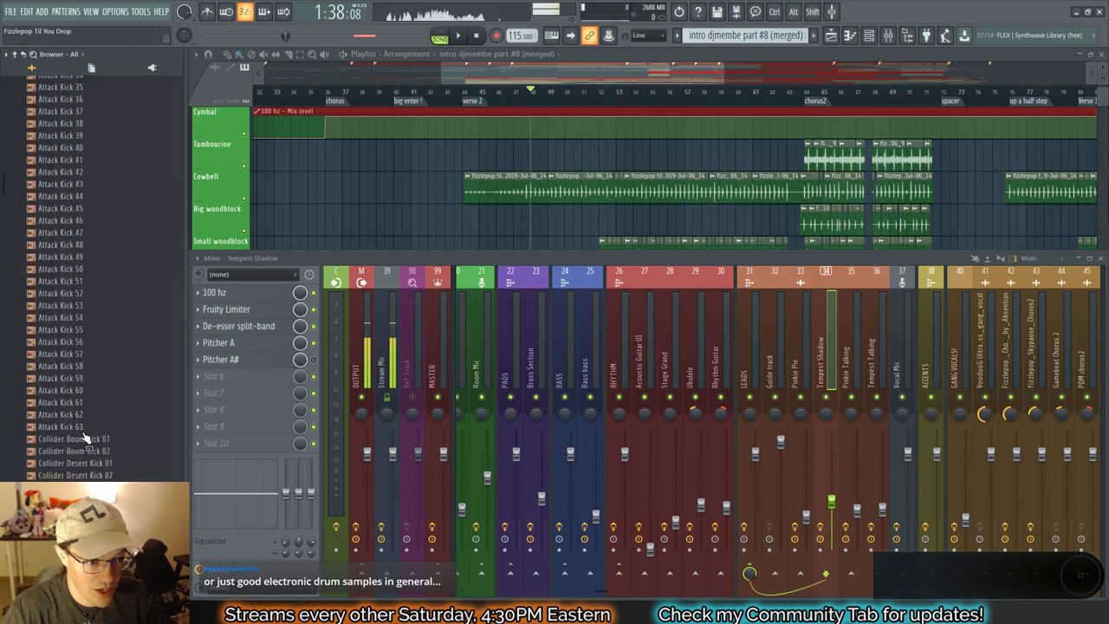
pyautogui.scroll(-15, 82, 435)
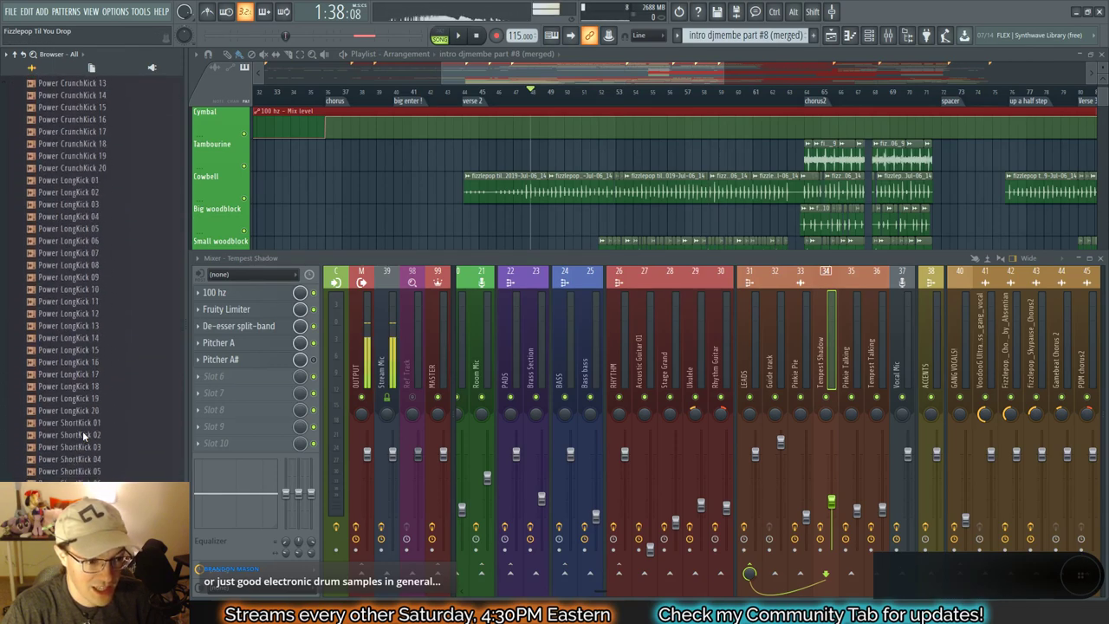
pyautogui.scroll(-5, 83, 431)
pyautogui.scroll(15, 85, 433)
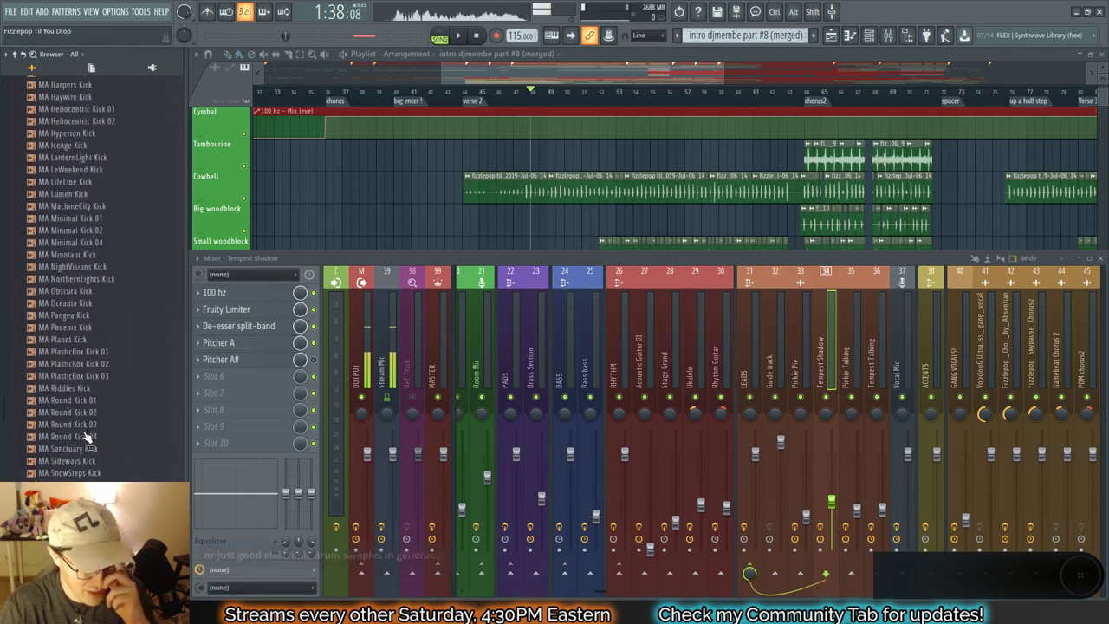
pyautogui.scroll(20, 87, 438)
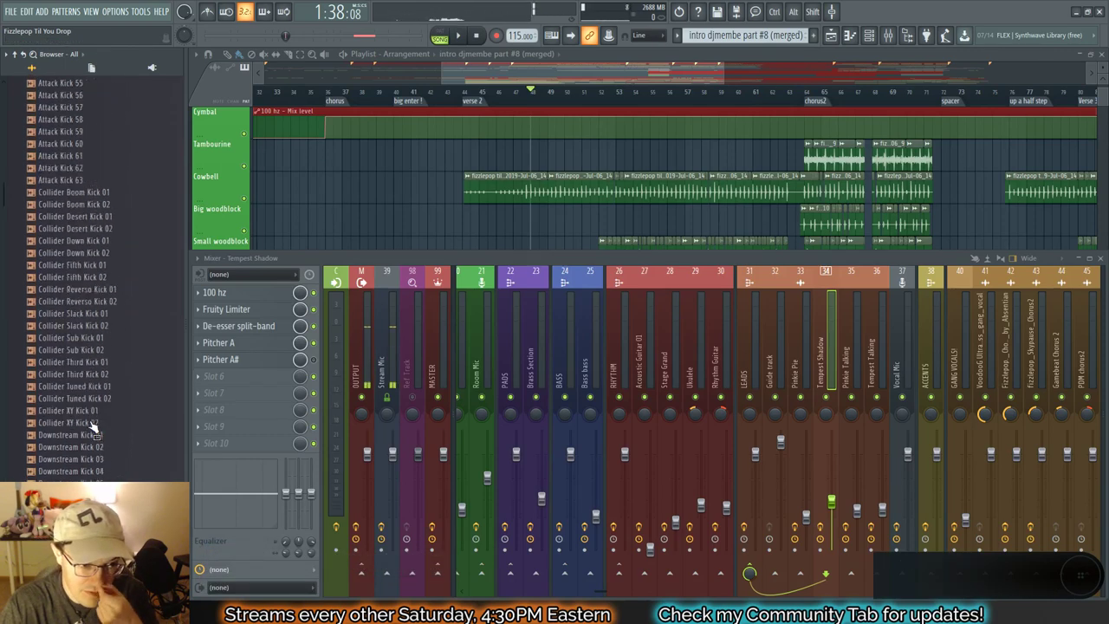
pyautogui.scroll(8, 89, 416)
# Step: Collapse the ModeAudio drum folders in the browser and save the project
pyautogui.click(47, 430)
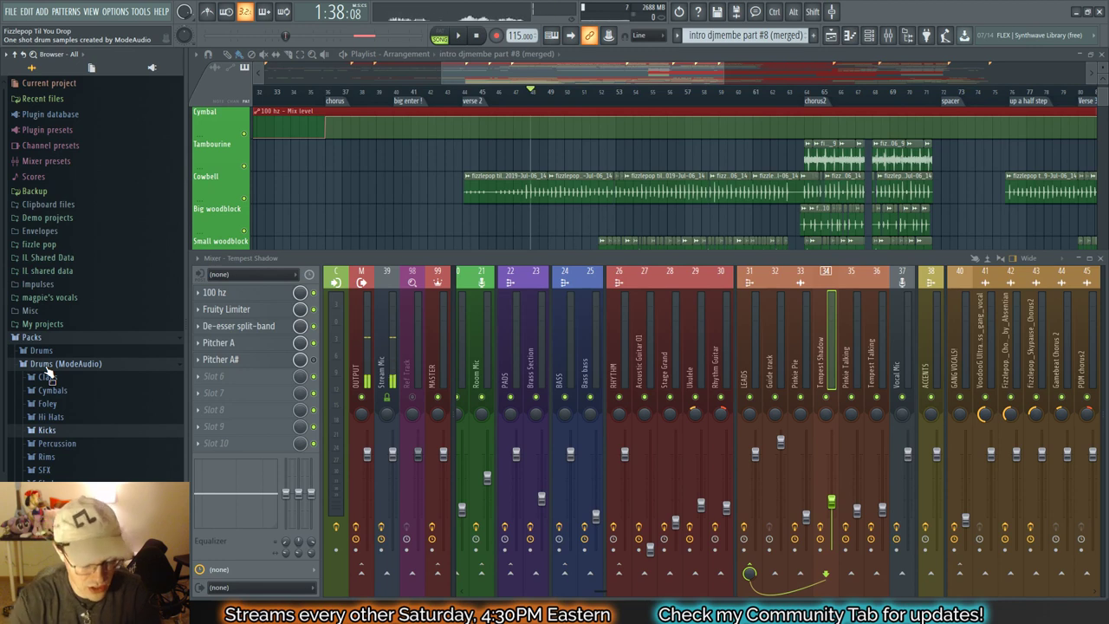
pyautogui.hotkey('ctrl', 's')
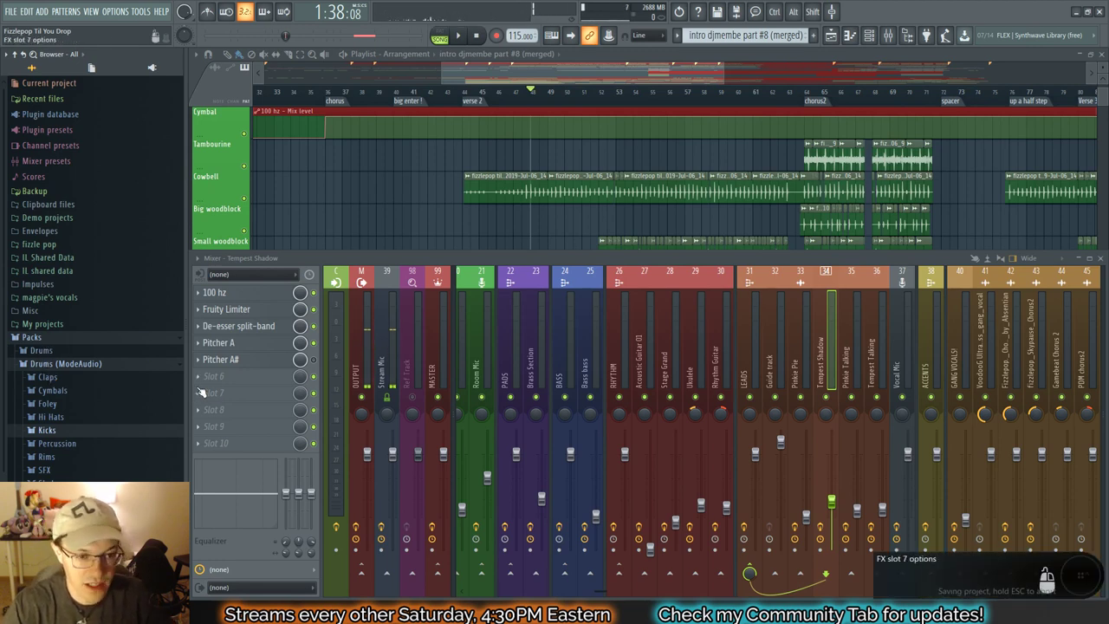
pyautogui.click(100, 368)
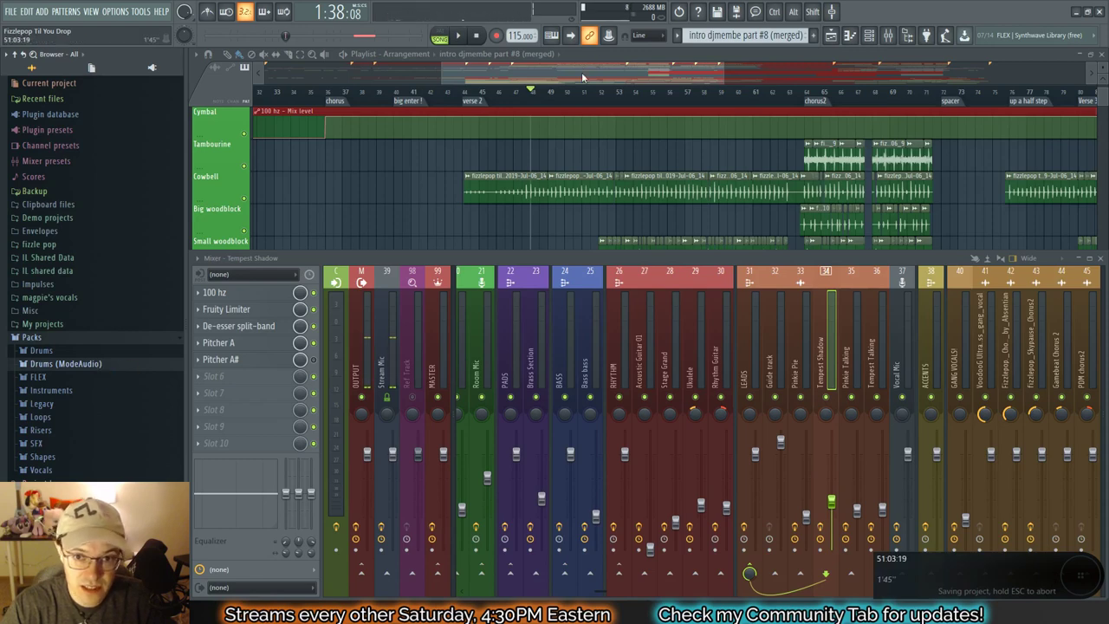
# Step: Go to verse 3 in the playlist, play from around bar 88, and bring up the mixer
pyautogui.moveTo(582, 71); pyautogui.dragTo(817, 83)
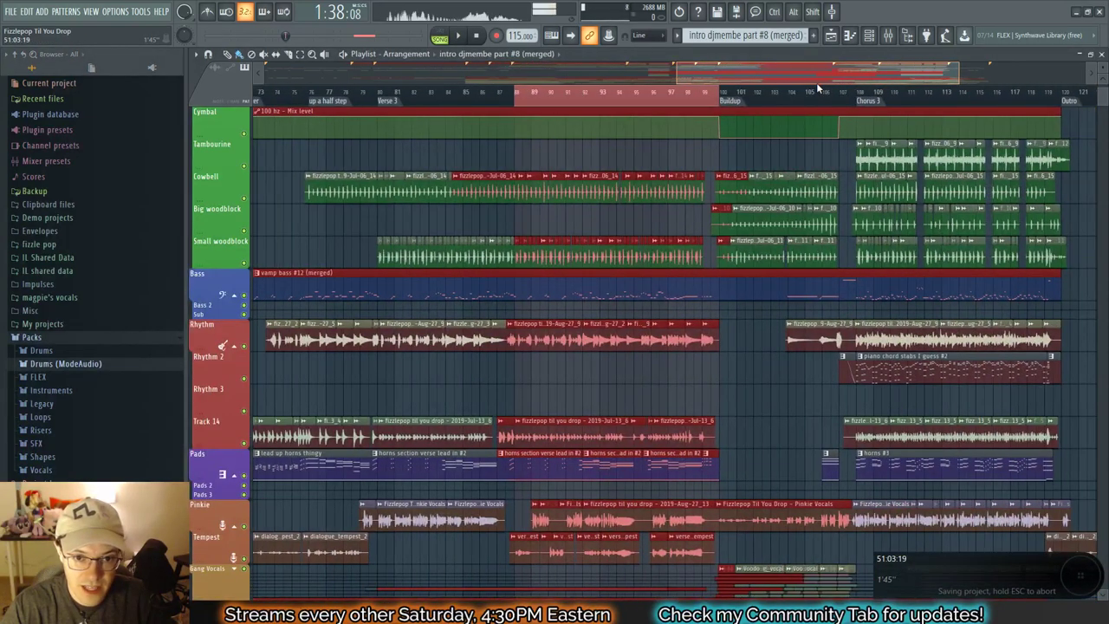
pyautogui.click(511, 101)
pyautogui.press('space')
pyautogui.press('F9')
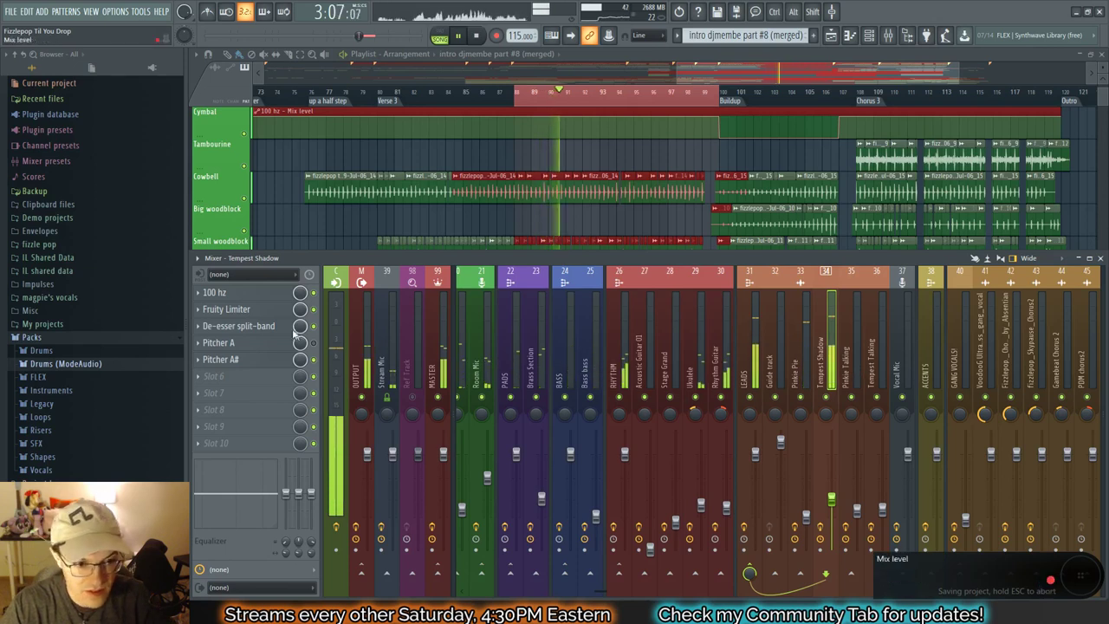
# Step: Solo the Tempest Shadow track, replay the verse 3 section, and check its Fruity Limiter
pyautogui.press('space')
pyautogui.keyDown('alt'); pyautogui.rightClick(828, 398); pyautogui.keyUp('alt')
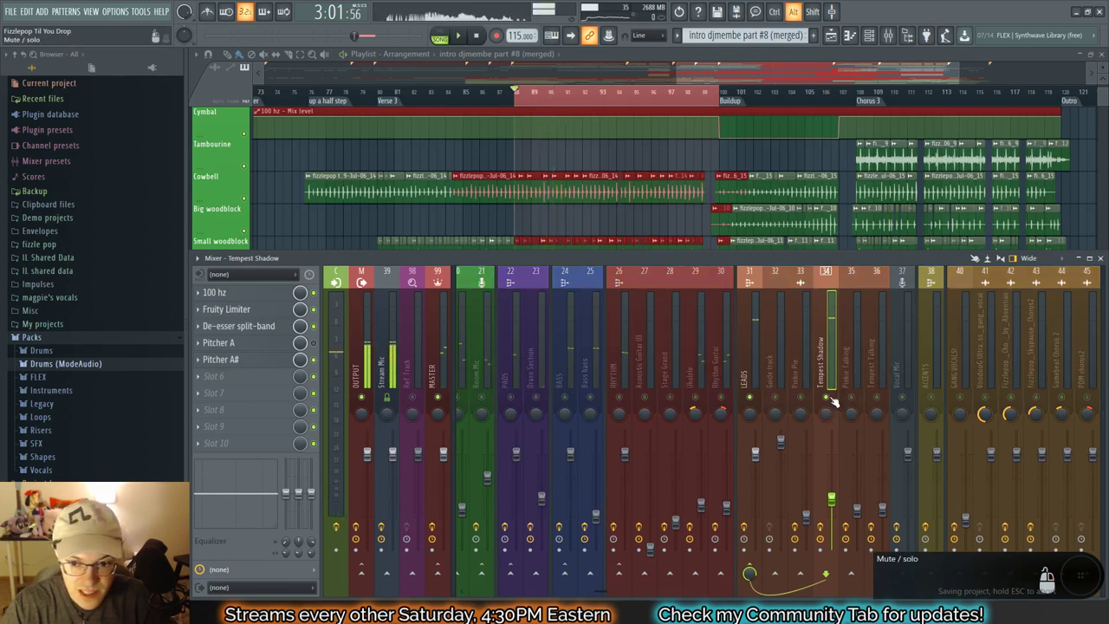
pyautogui.press('space')
pyautogui.click(255, 314)
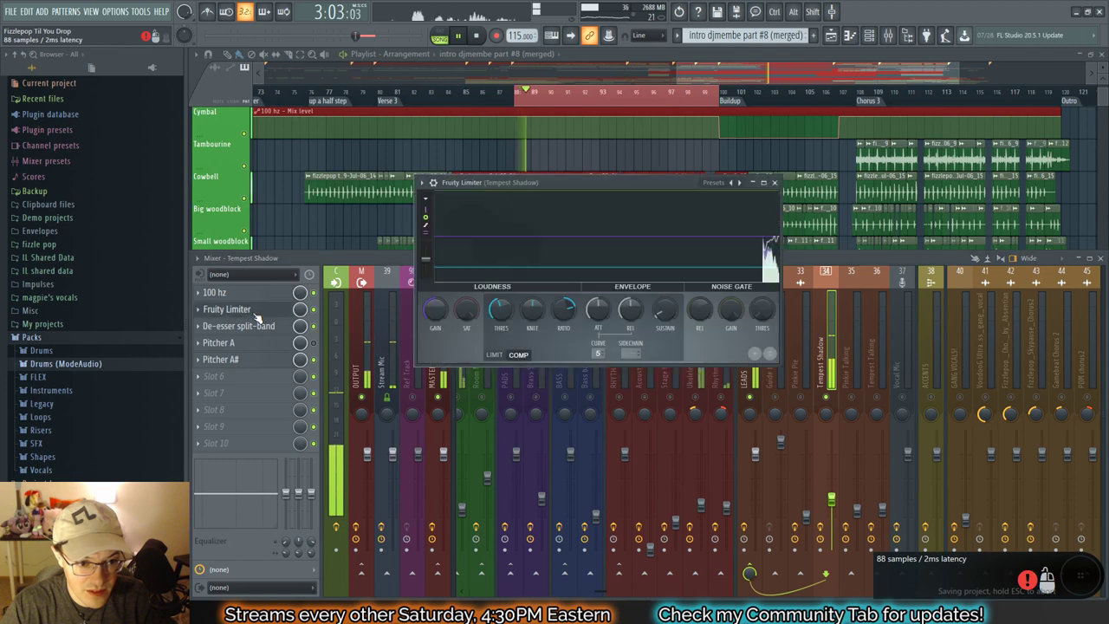
pyautogui.click(255, 314)
# Step: In the Tempest Shadow 100 hz EQ, boost band 6 by 1.3 dB and move it to 5139 Hz while replaying the vocal
pyautogui.click(261, 294)
pyautogui.press('space')
pyautogui.press('space')
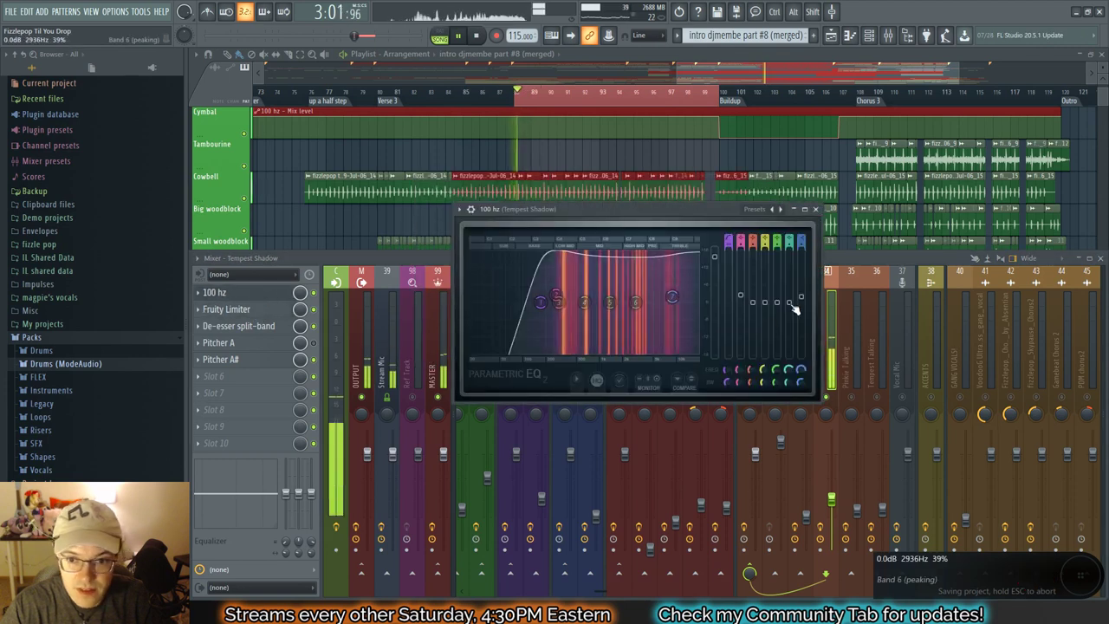
pyautogui.moveTo(790, 303)
pyautogui.mouseDown()
pyautogui.moveTo(790, 287)
pyautogui.moveTo(788, 301)
pyautogui.mouseUp()
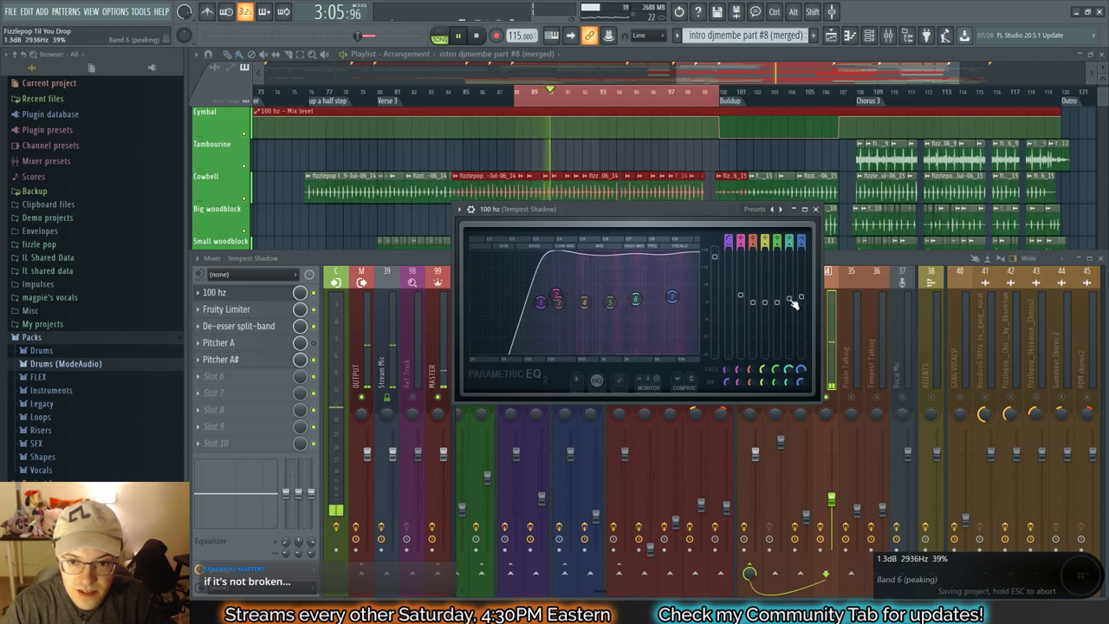
pyautogui.moveTo(777, 370); pyautogui.dragTo(790, 363)
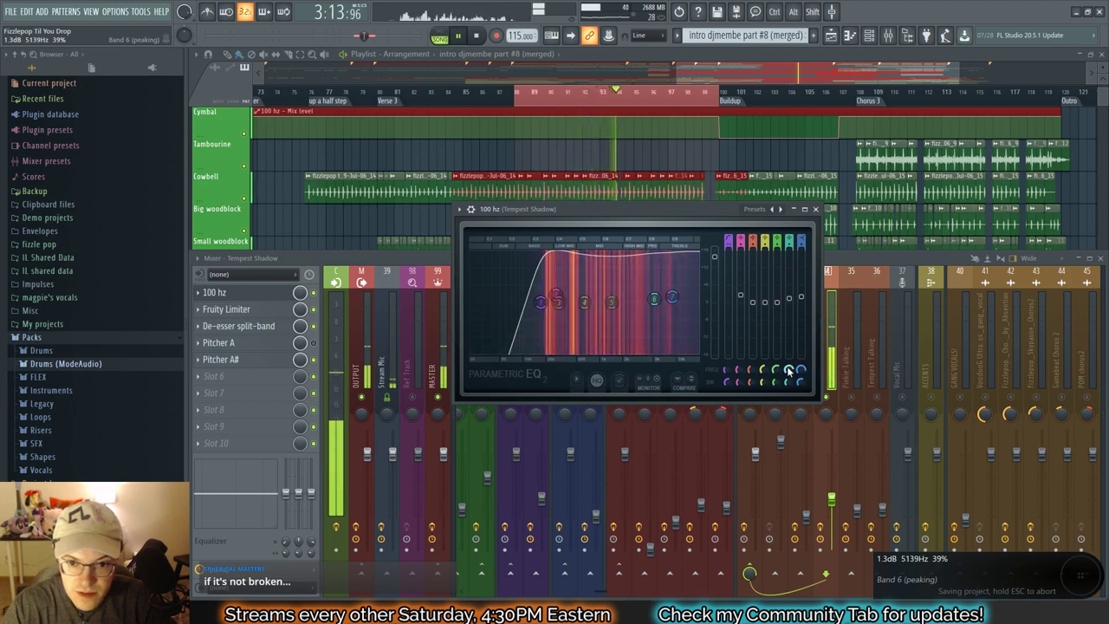
pyautogui.press('space')
pyautogui.press('space')
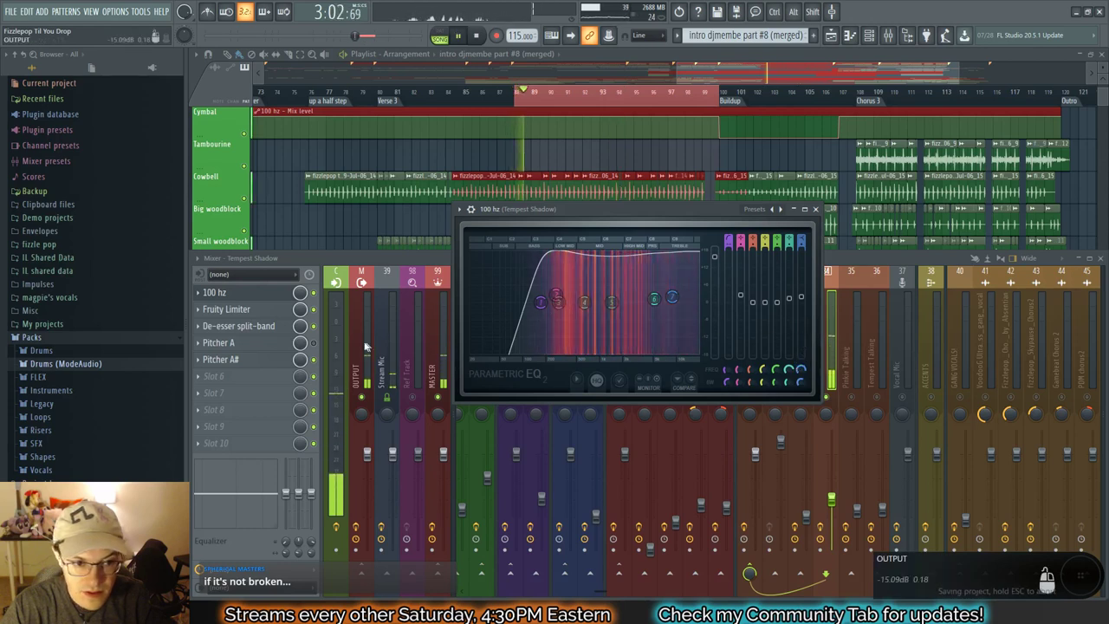
# Step: Close the EQ, unsolo all tracks, and replay verse 3 with the full mix
pyautogui.press('space')
pyautogui.click(816, 210)
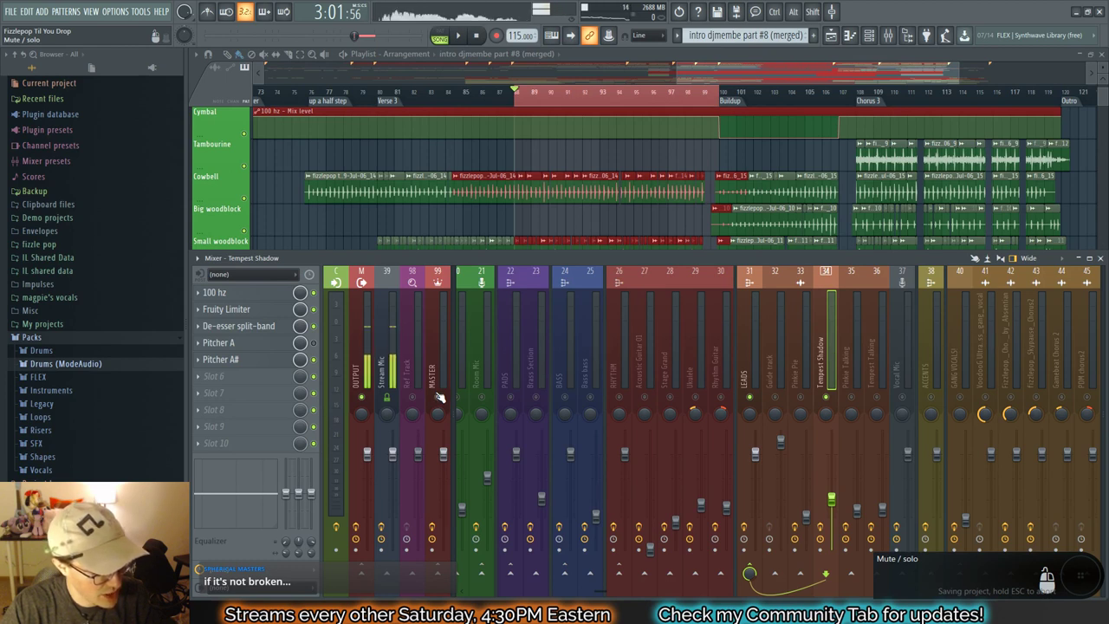
pyautogui.press('space')
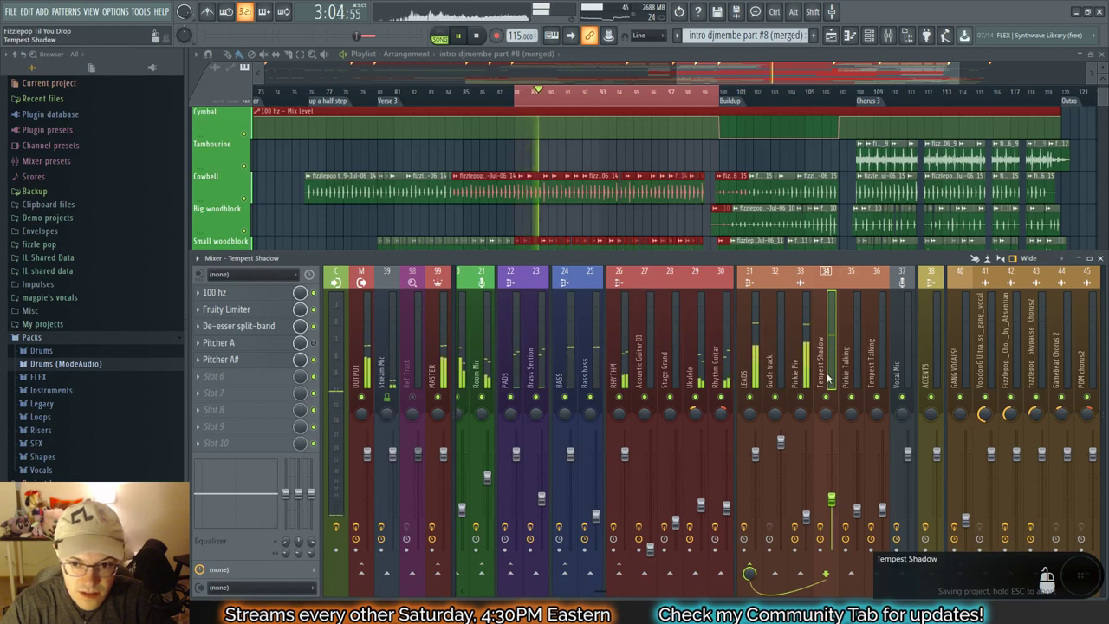
# Step: Adjust the Tempest Shadow Fruity Limiter during playback, raising the gain and using a -16.0 dB compressor threshold and 42.10 ms attack
pyautogui.click(245, 314)
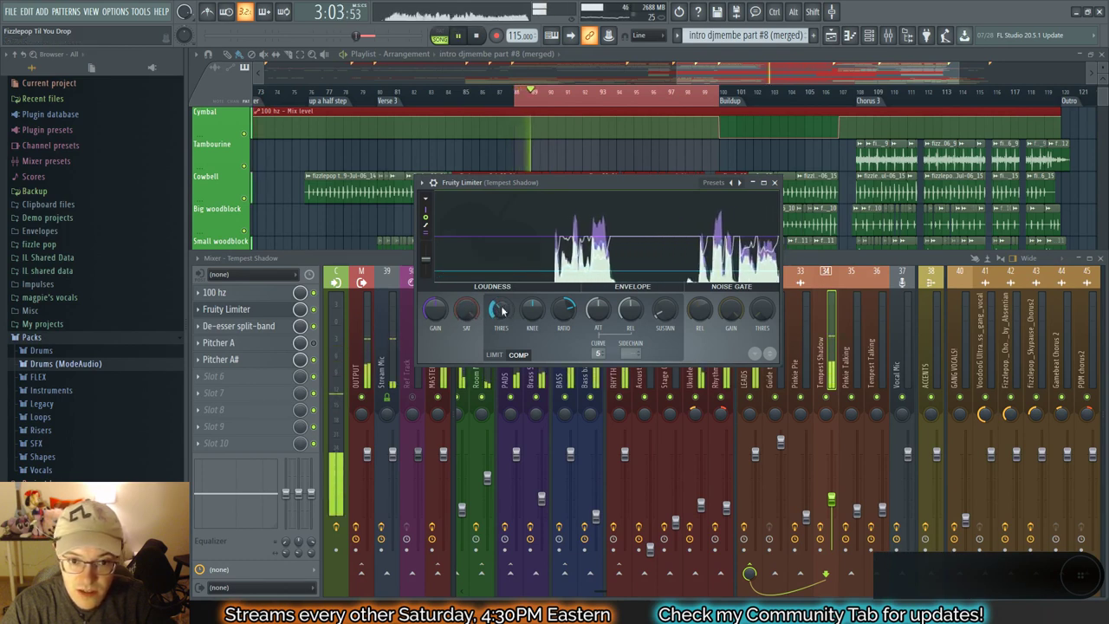
pyautogui.moveTo(436, 310)
pyautogui.mouseDown()
pyautogui.moveTo(436, 294)
pyautogui.moveTo(435, 318)
pyautogui.mouseUp()
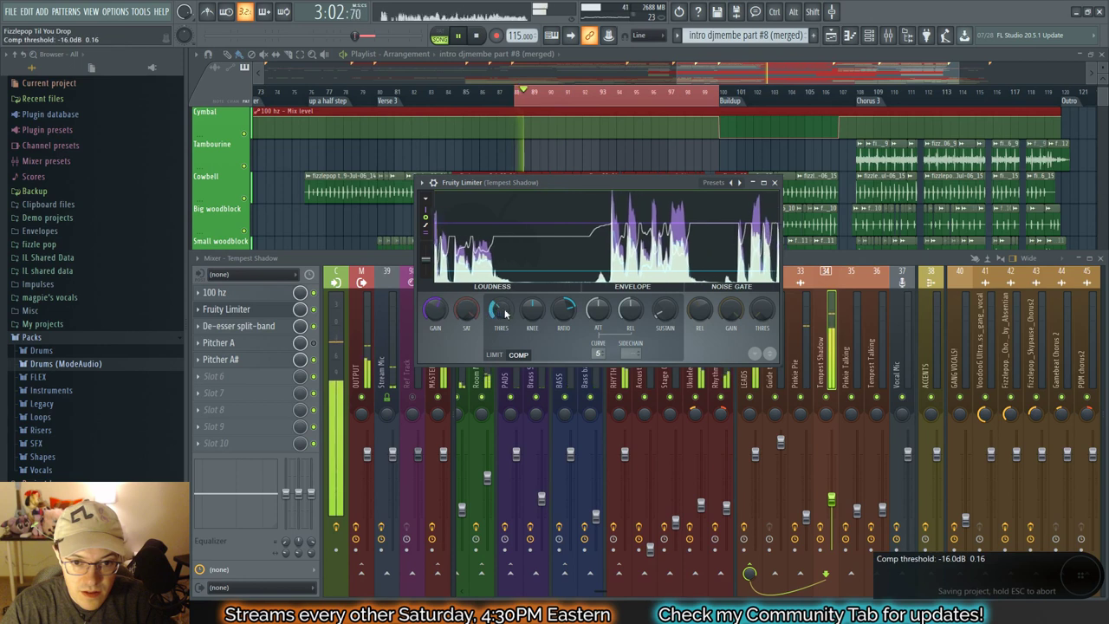
pyautogui.moveTo(435, 317); pyautogui.dragTo(435, 305)
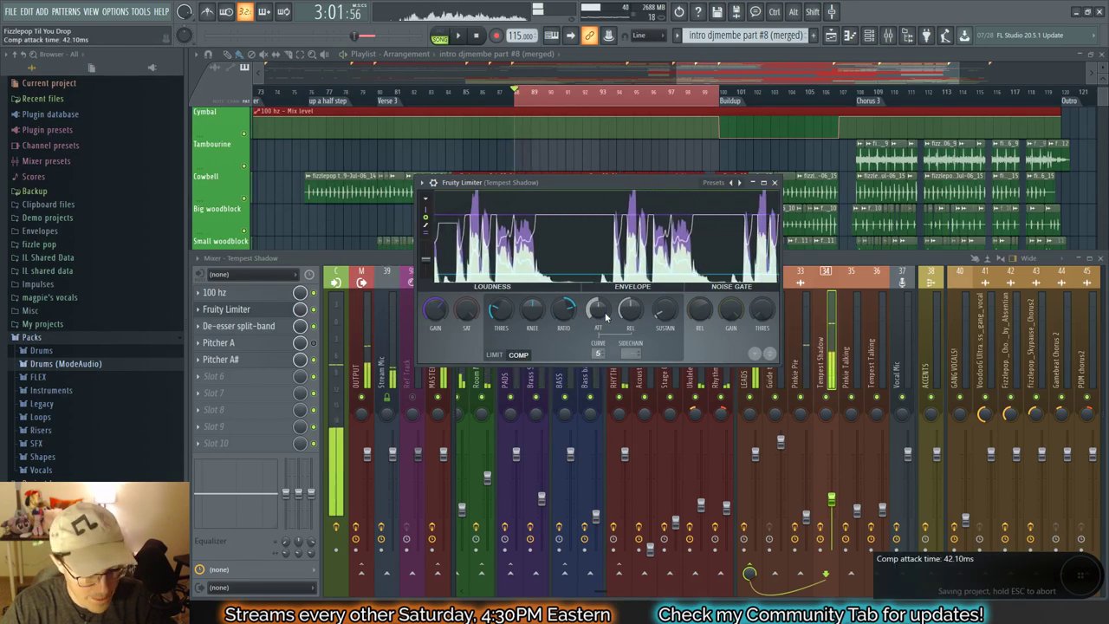
# Step: Solo Tempest Shadow and check its limiter, Pitcher A#, and split-band de-esser during playback, closing the de-esser when done
pyautogui.rightClick(827, 397)
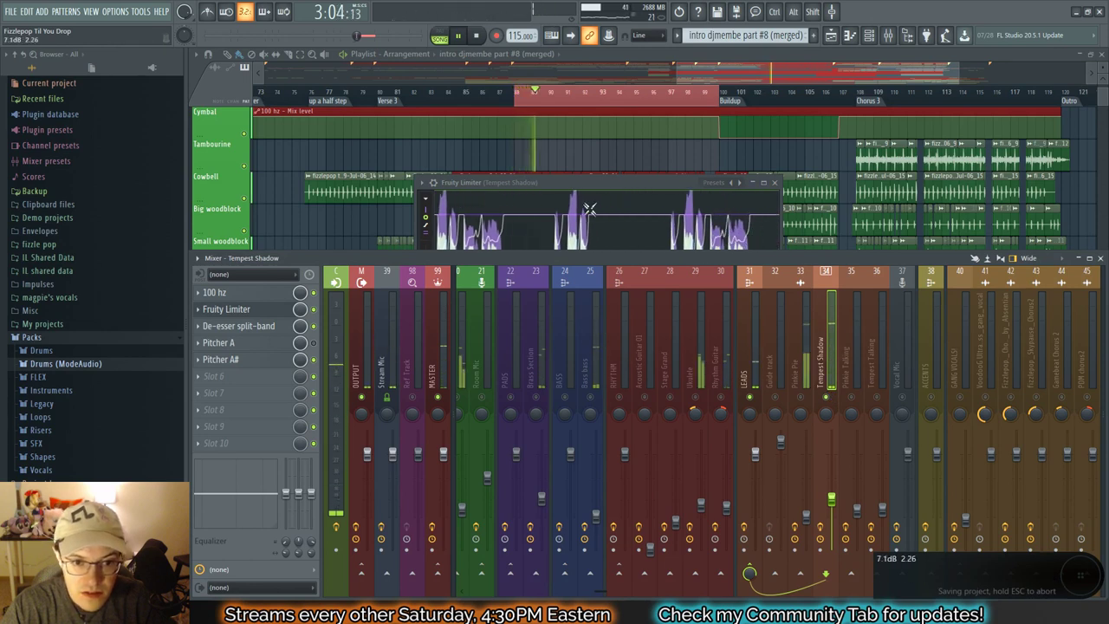
pyautogui.click(603, 184)
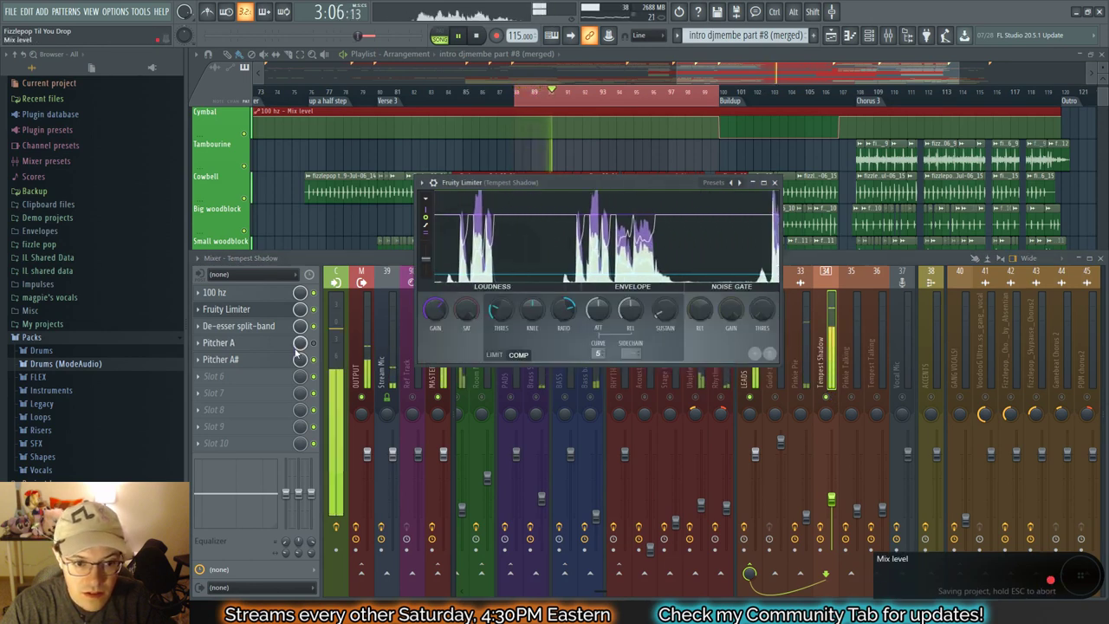
pyautogui.click(262, 360)
pyautogui.click(249, 362)
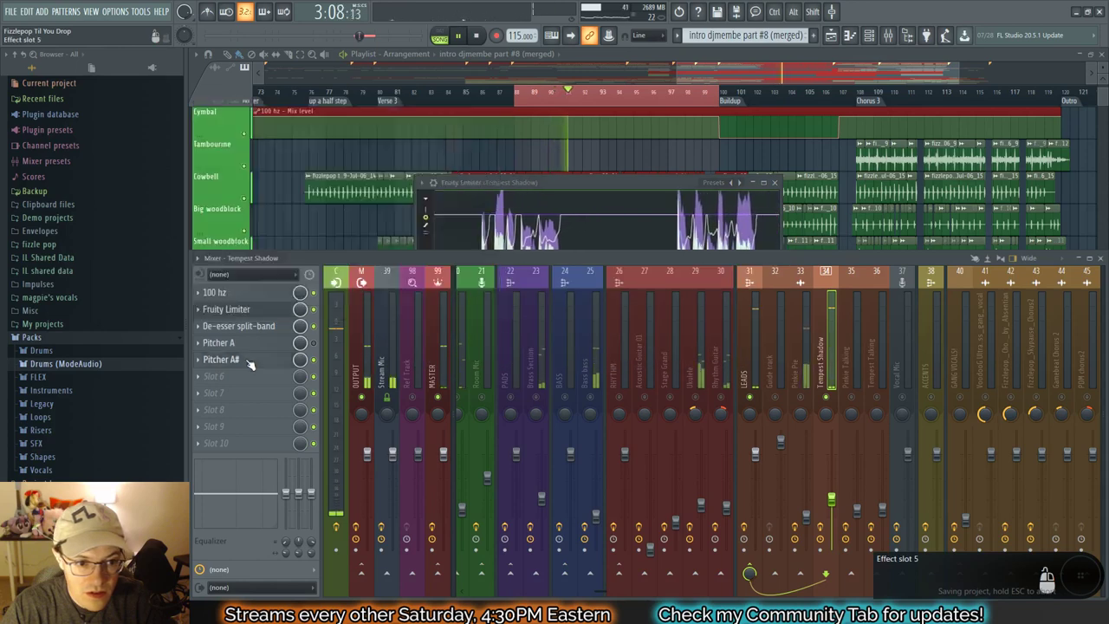
pyautogui.click(253, 325)
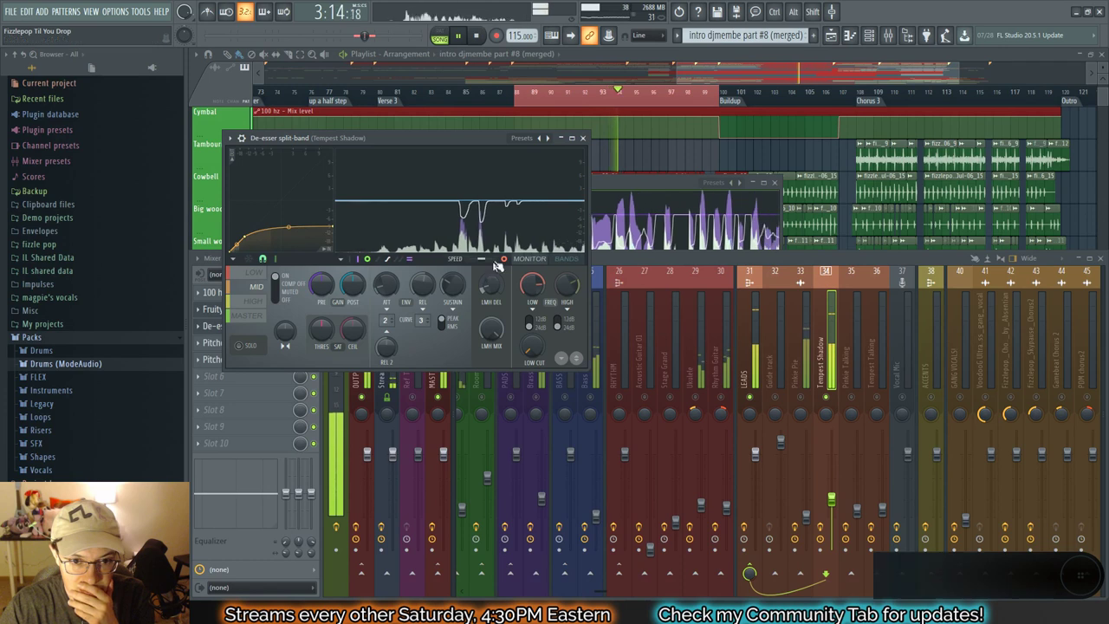
pyautogui.click(582, 138)
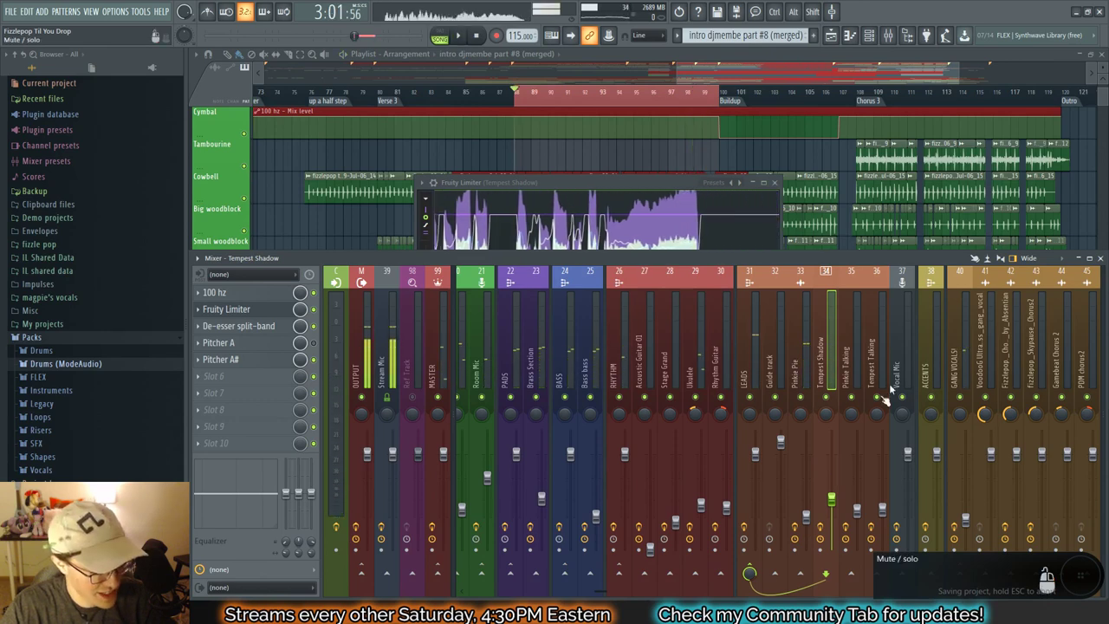
# Step: Play the full mix near the end of verse 3, from around bar 97, with the mixer hidden
pyautogui.press('space')
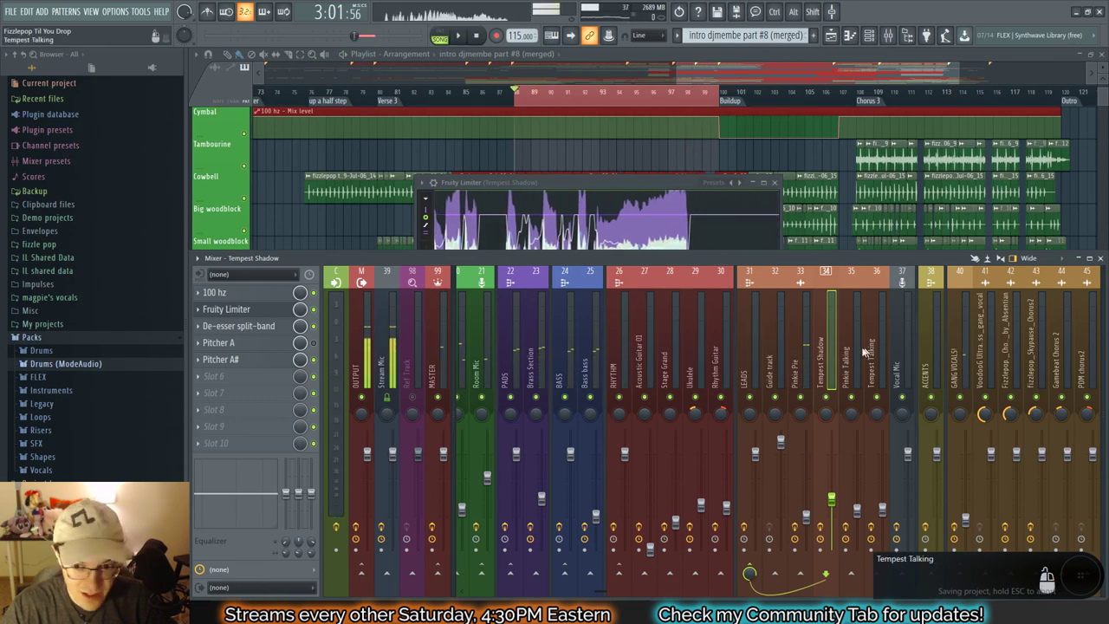
pyautogui.click(677, 104)
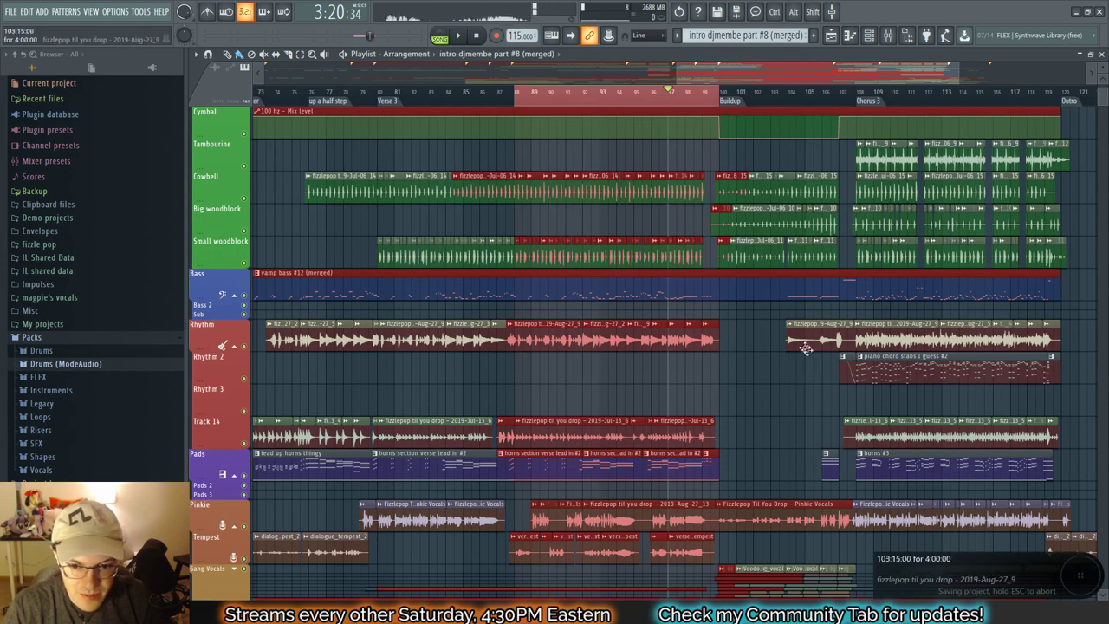
pyautogui.press('space')
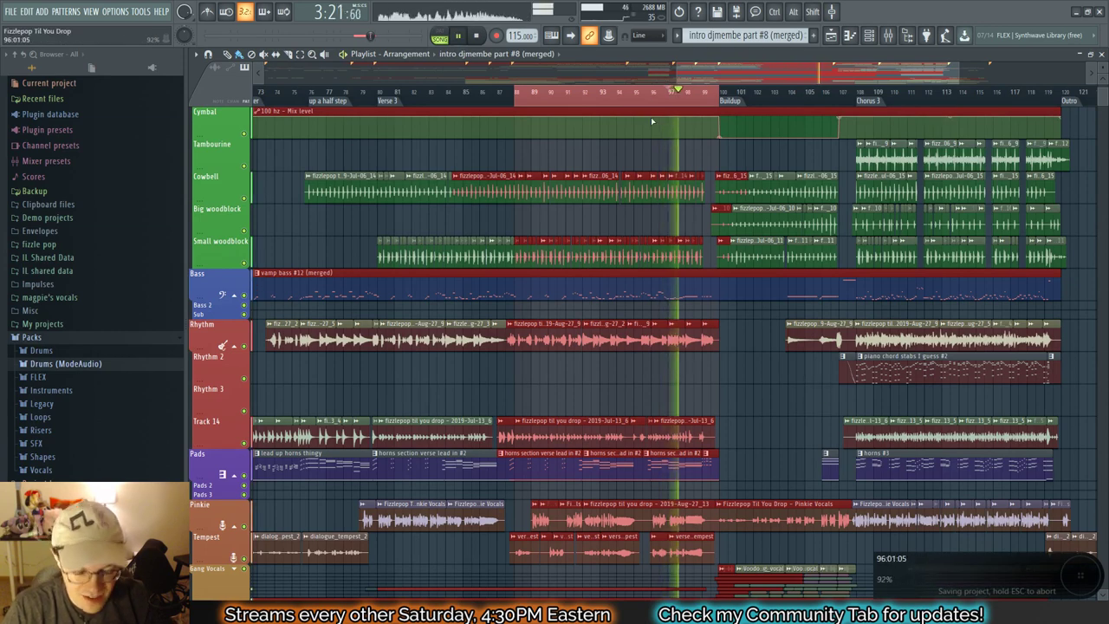
# Step: Stop playback and select the timeline range from about bar 87 to bar 101, covering the end of verse 3
pyautogui.press('space')
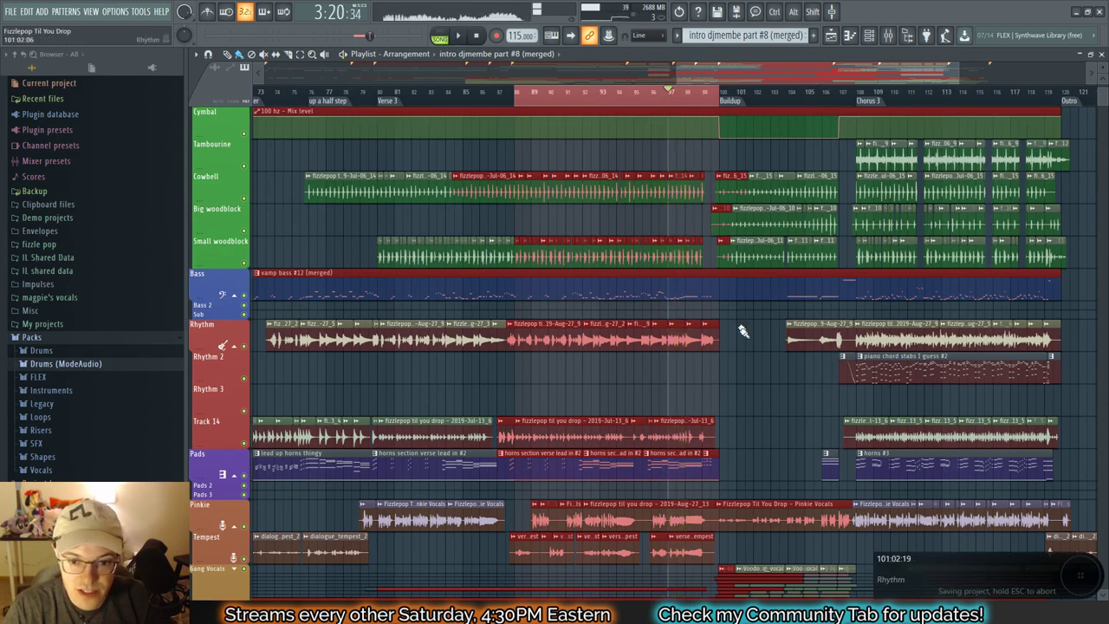
pyautogui.scroll(4, 759, 360)
pyautogui.moveTo(854, 80); pyautogui.dragTo(825, 90)
pyautogui.scroll(-3, 617, 394)
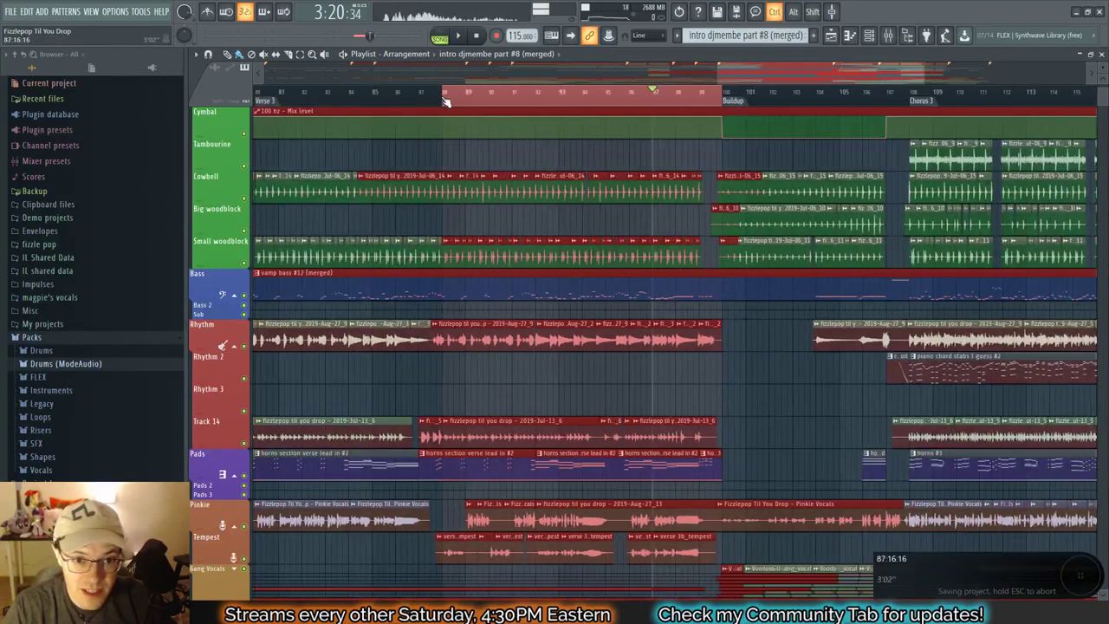
pyautogui.moveTo(416, 103); pyautogui.dragTo(747, 99)
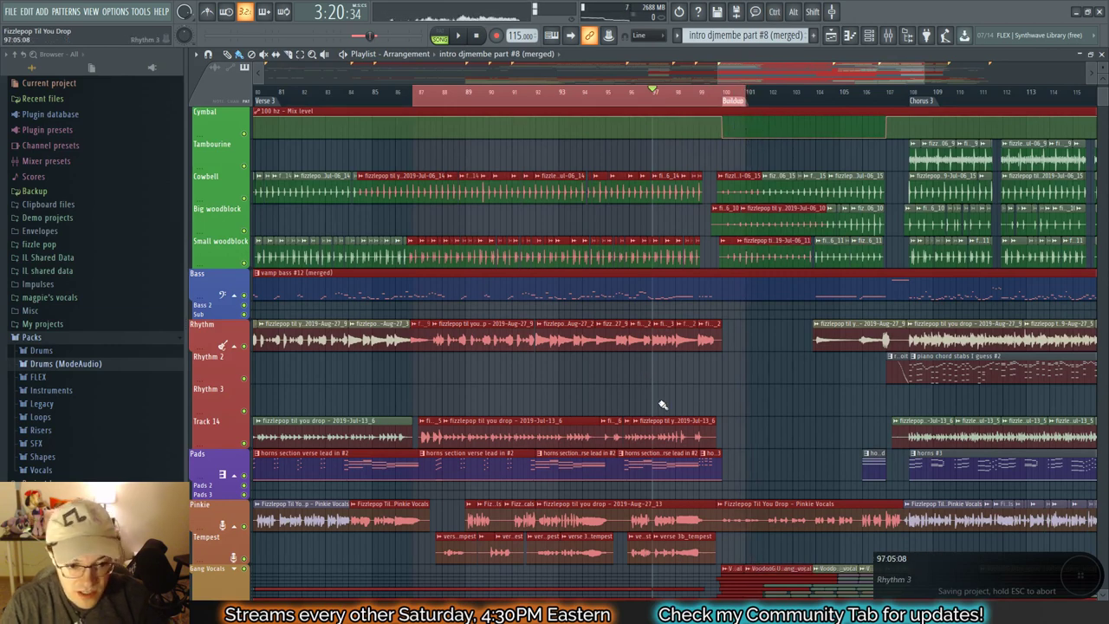
# Step: Create an automation clip for the Pinkie Pie mixer track's panning over the selected range, leaving the mixer hidden
pyautogui.press('F9')
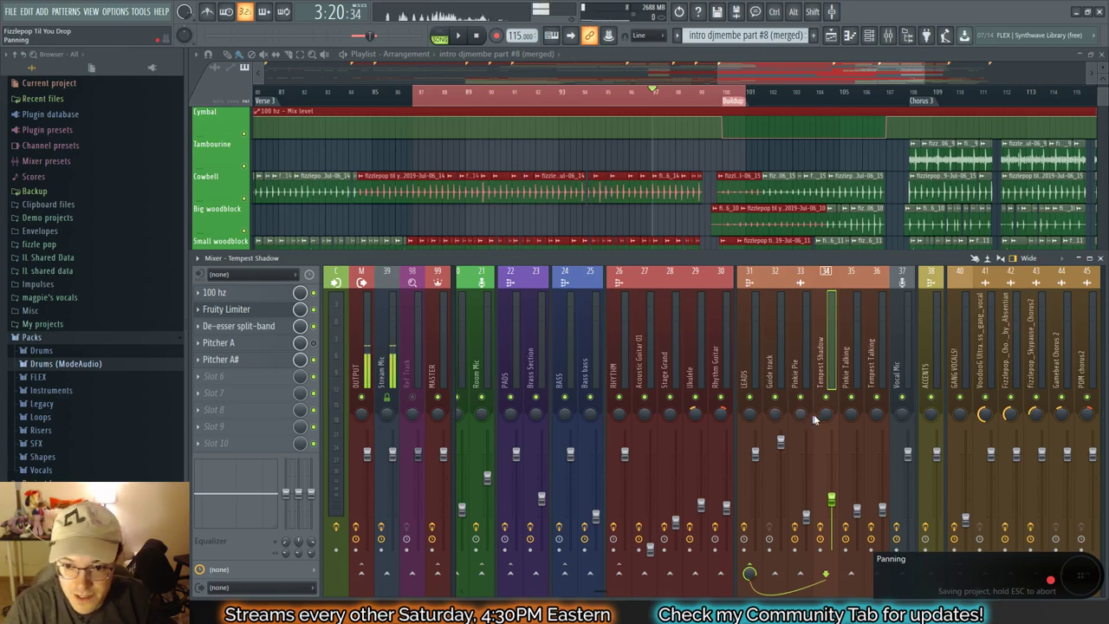
pyautogui.rightClick(800, 421)
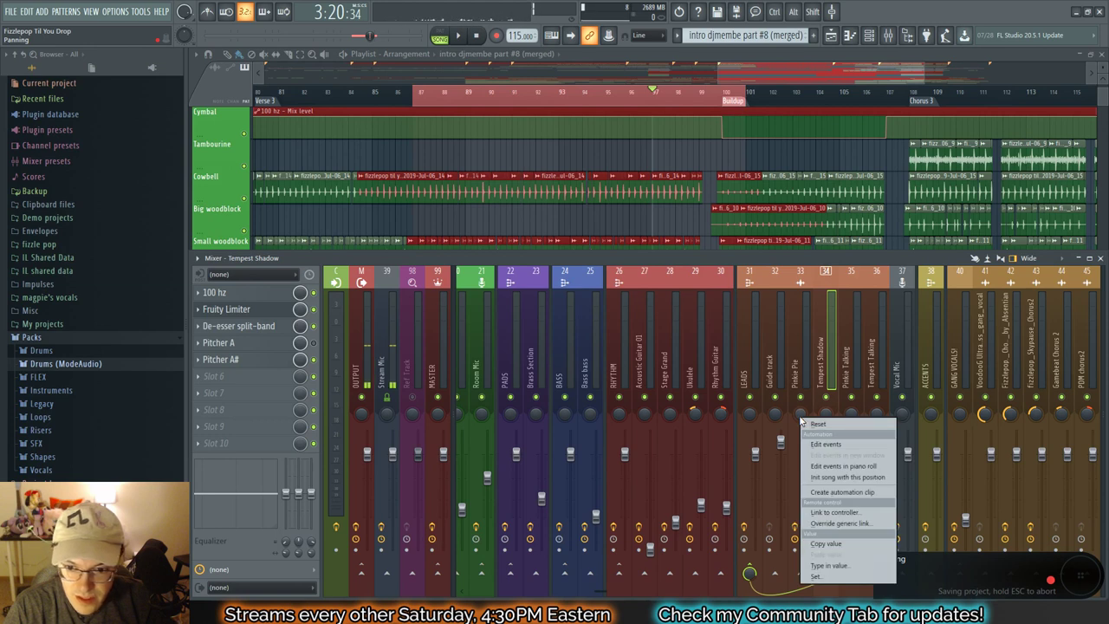
pyautogui.click(833, 492)
pyautogui.press('F9')
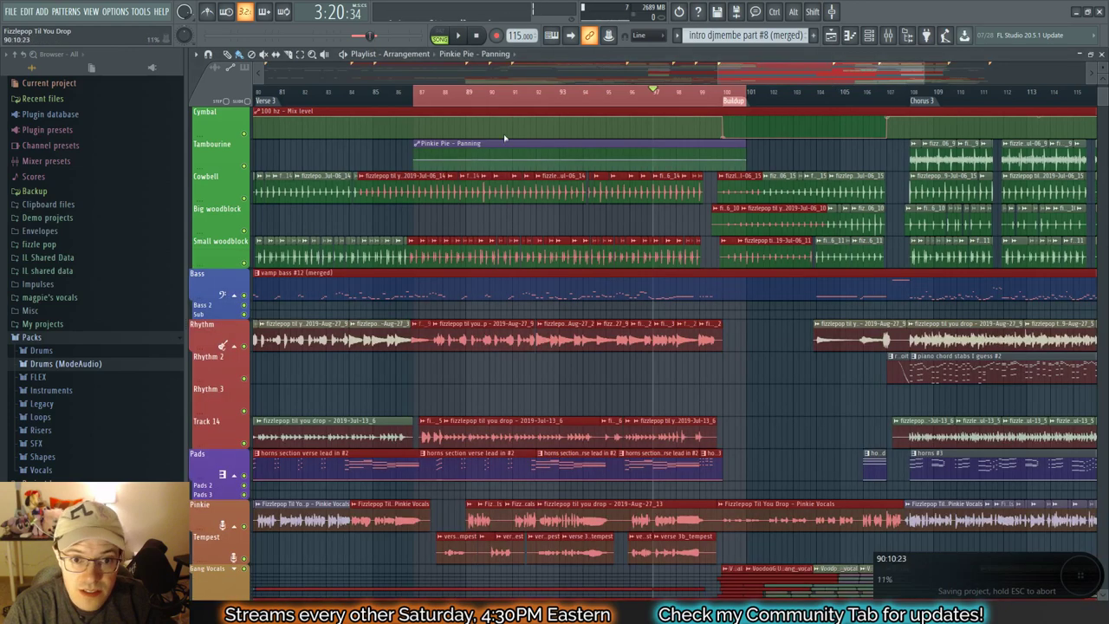
# Step: Move the Pinkie Pie panning clip onto the Pinkie track, adjust its start just before bar 87, and increase the track's height
pyautogui.moveTo(504, 141); pyautogui.dragTo(514, 511)
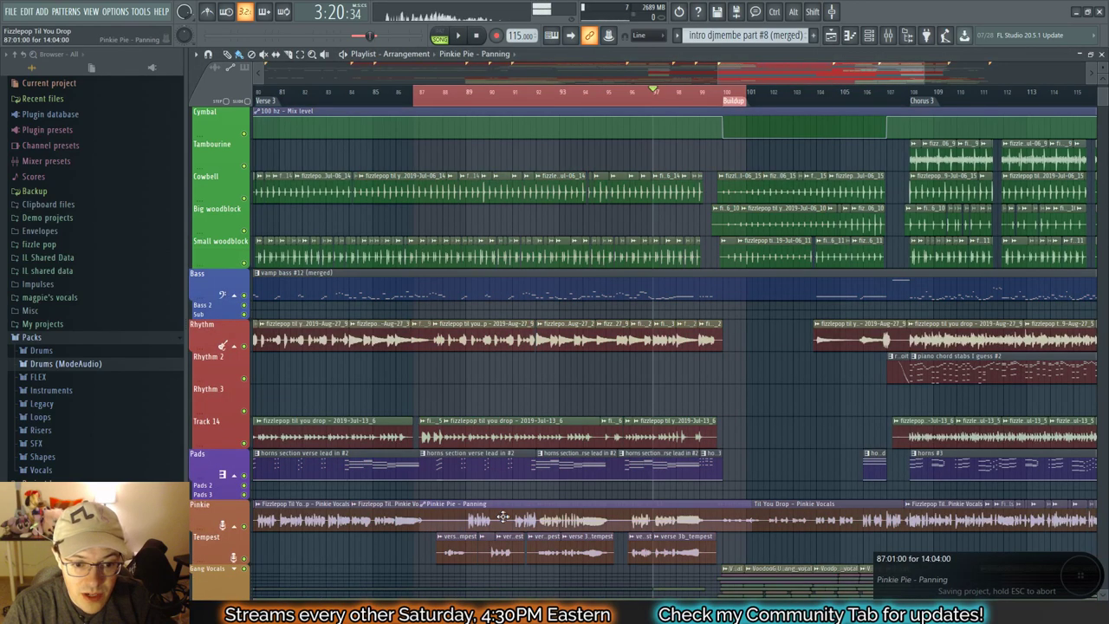
pyautogui.keyDown('ctrl'); pyautogui.scroll(2, 455, 529); pyautogui.keyUp('ctrl')
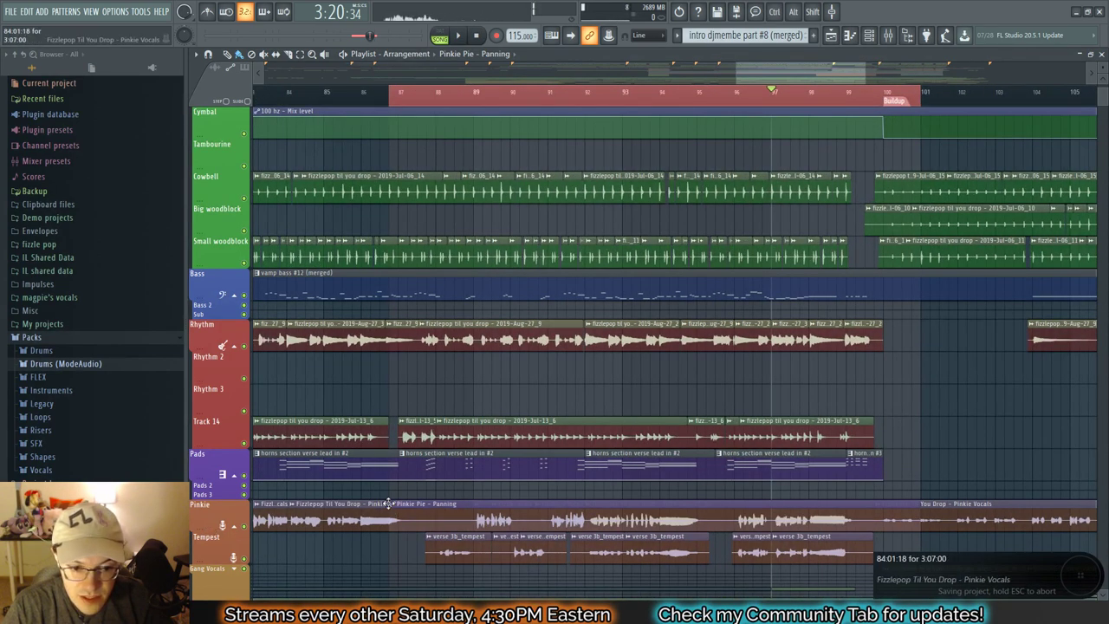
pyautogui.keyDown('ctrl'); pyautogui.scroll(2, 446, 519); pyautogui.keyUp('ctrl')
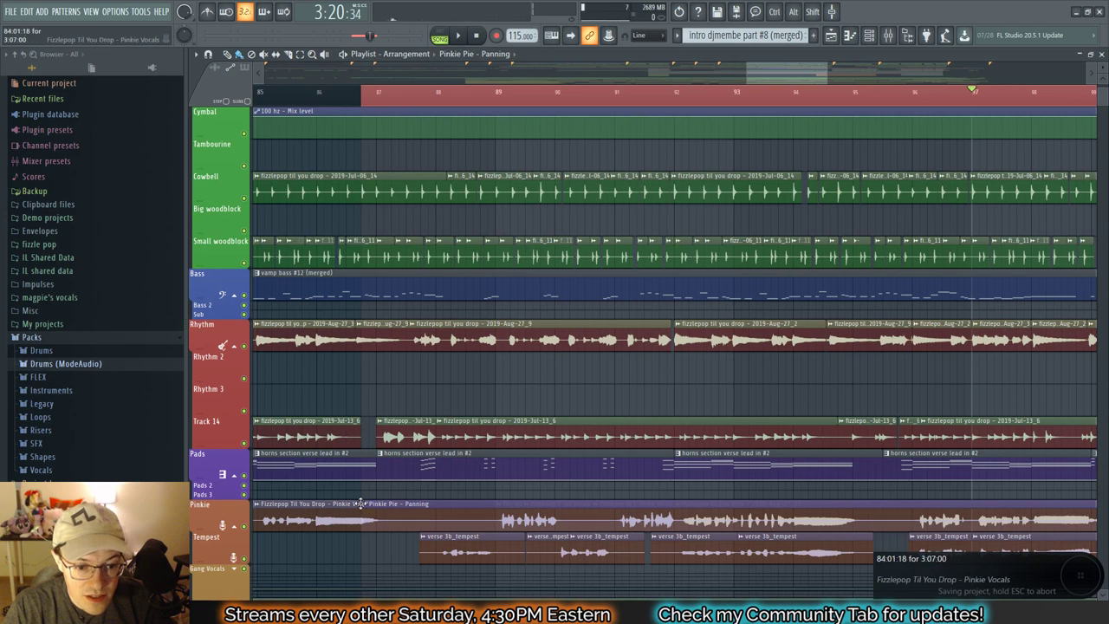
pyautogui.moveTo(362, 503); pyautogui.dragTo(418, 504)
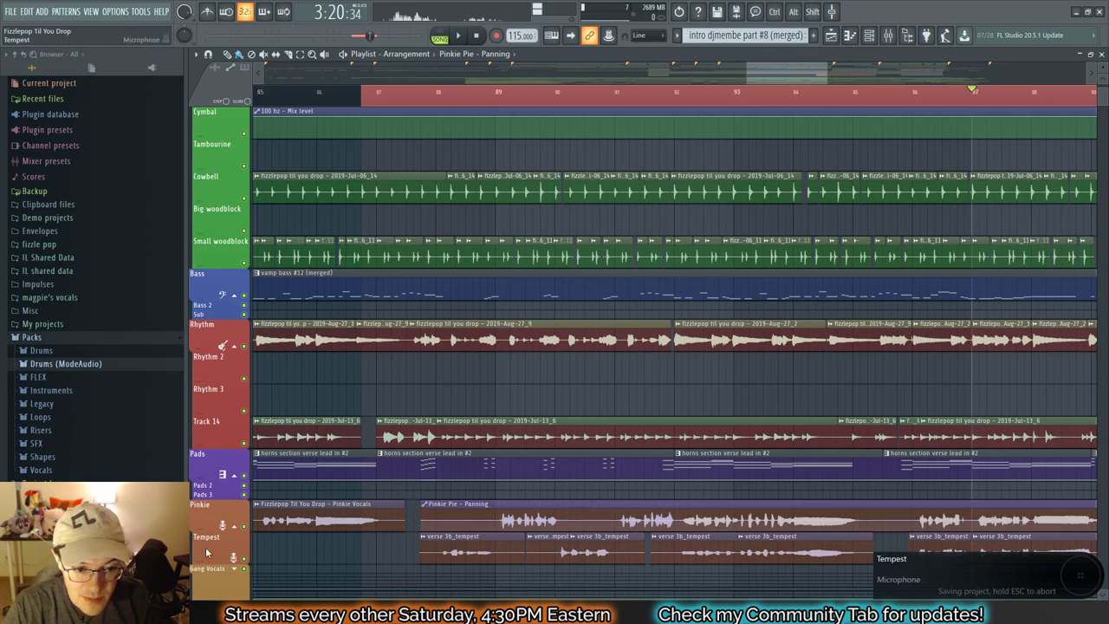
pyautogui.moveTo(211, 531); pyautogui.dragTo(234, 582)
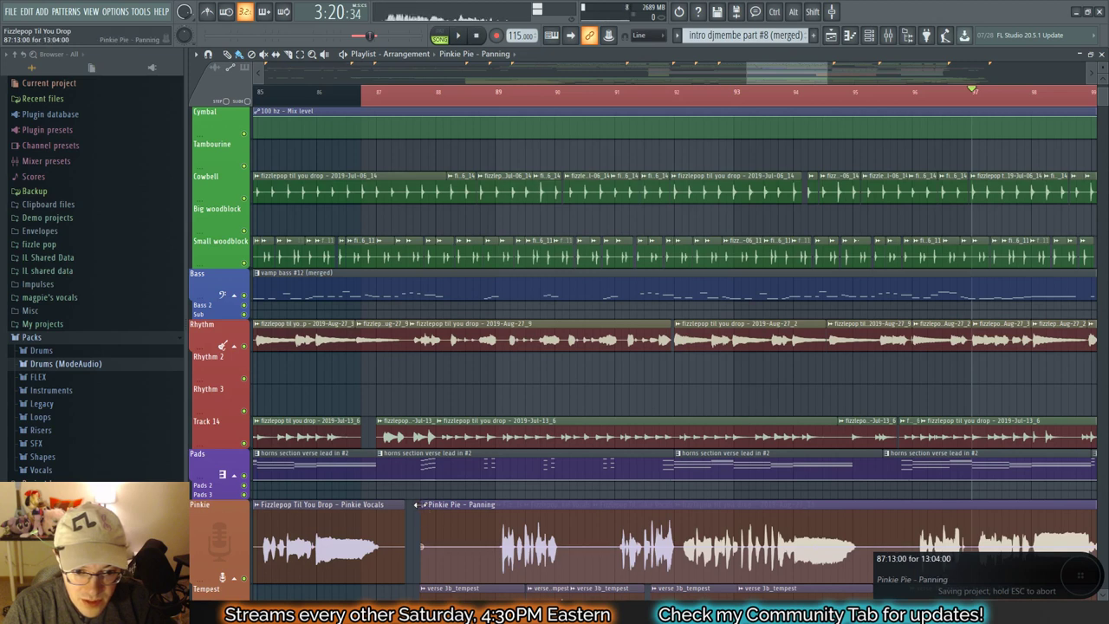
pyautogui.moveTo(418, 504); pyautogui.dragTo(376, 508)
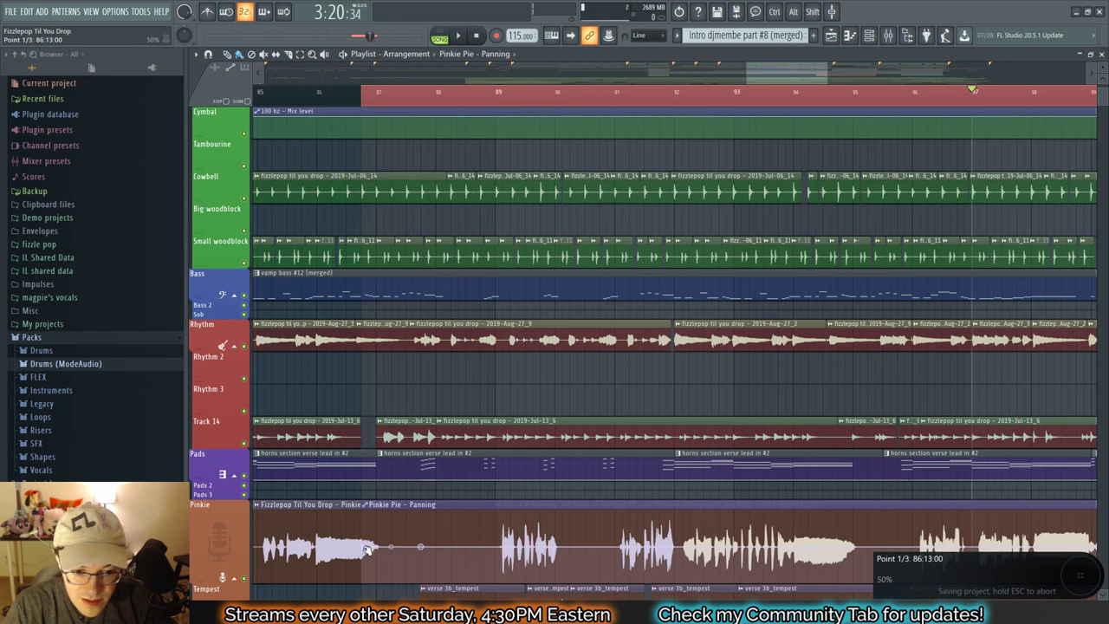
# Step: Raise the Pinkie Pie panning automation point at 87:13 to 66% and set its mode to Hold
pyautogui.rightClick(368, 551)
pyautogui.click(407, 565)
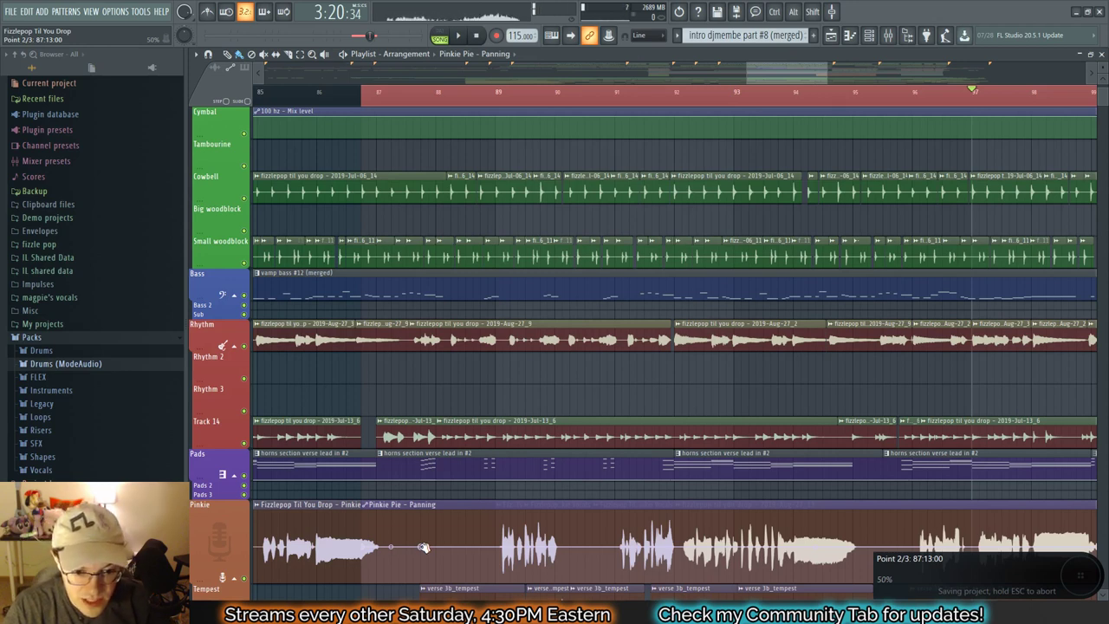
pyautogui.moveTo(422, 548); pyautogui.dragTo(422, 541)
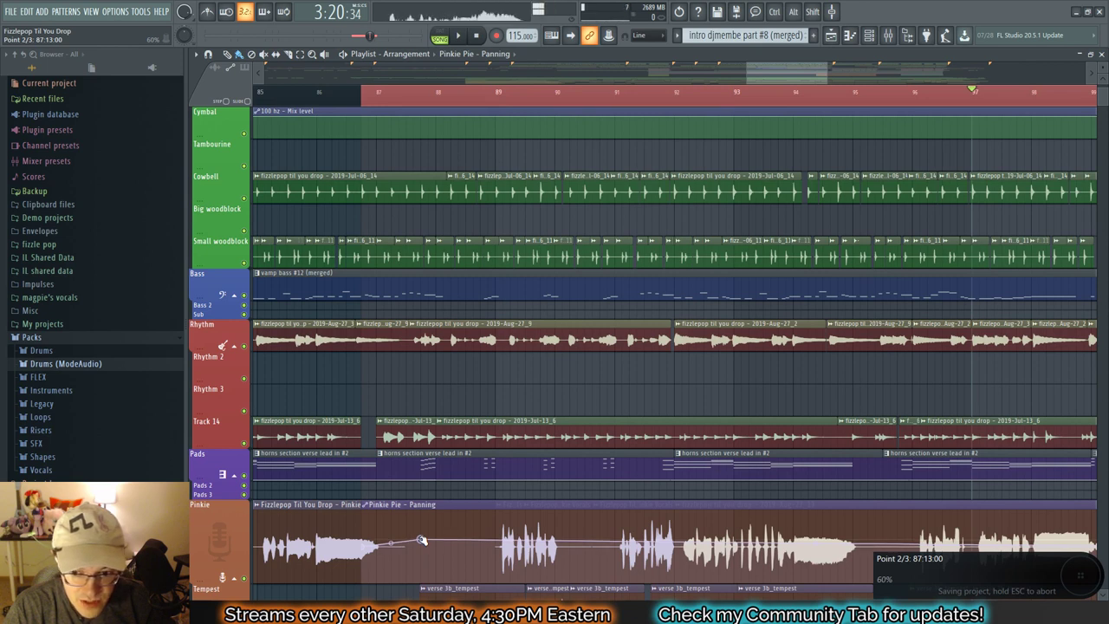
pyautogui.moveTo(422, 541); pyautogui.dragTo(422, 536)
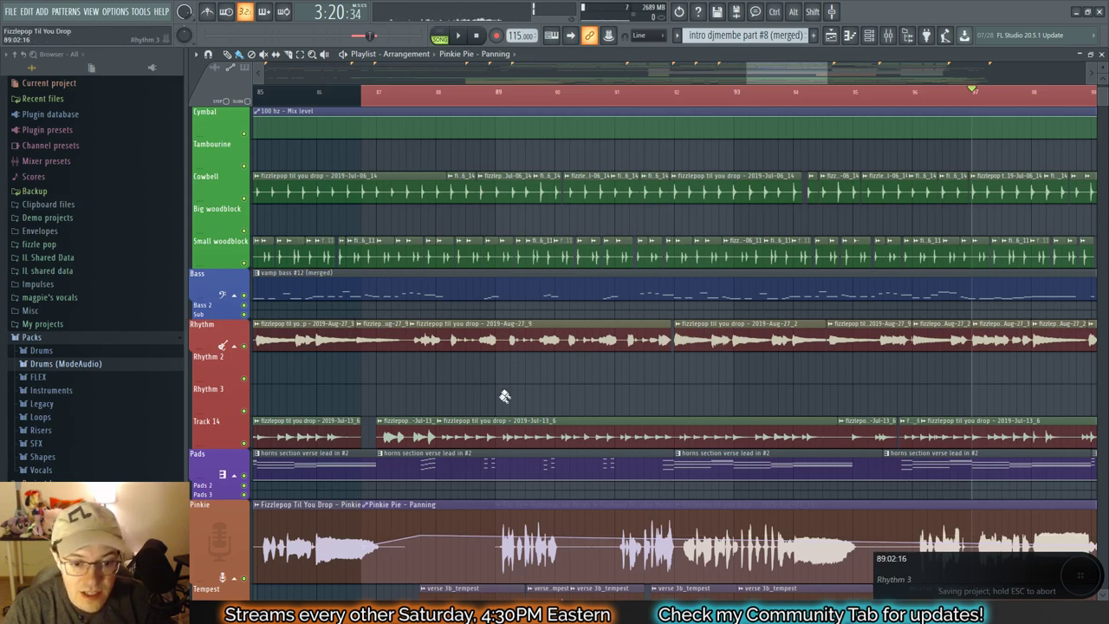
pyautogui.rightClick(425, 537)
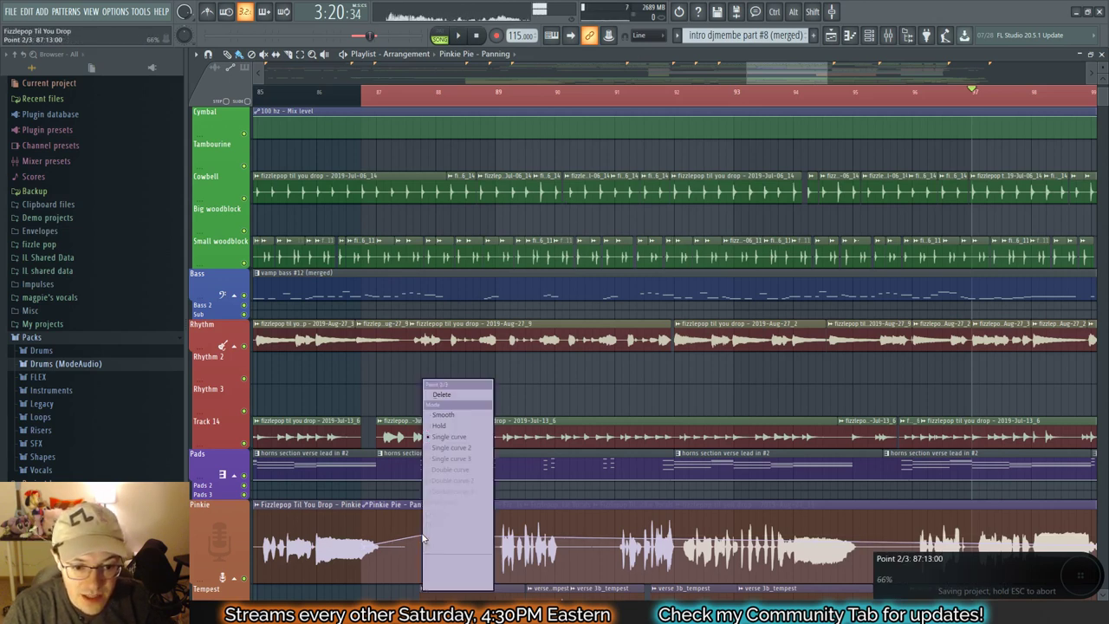
pyautogui.click(440, 426)
# Step: Add a higher panning point near bar 92 and another at bar 100 that steps the Pinkie Pie panning back to about centre
pyautogui.moveTo(767, 76); pyautogui.dragTo(790, 98)
pyautogui.scroll(-3, 527, 560)
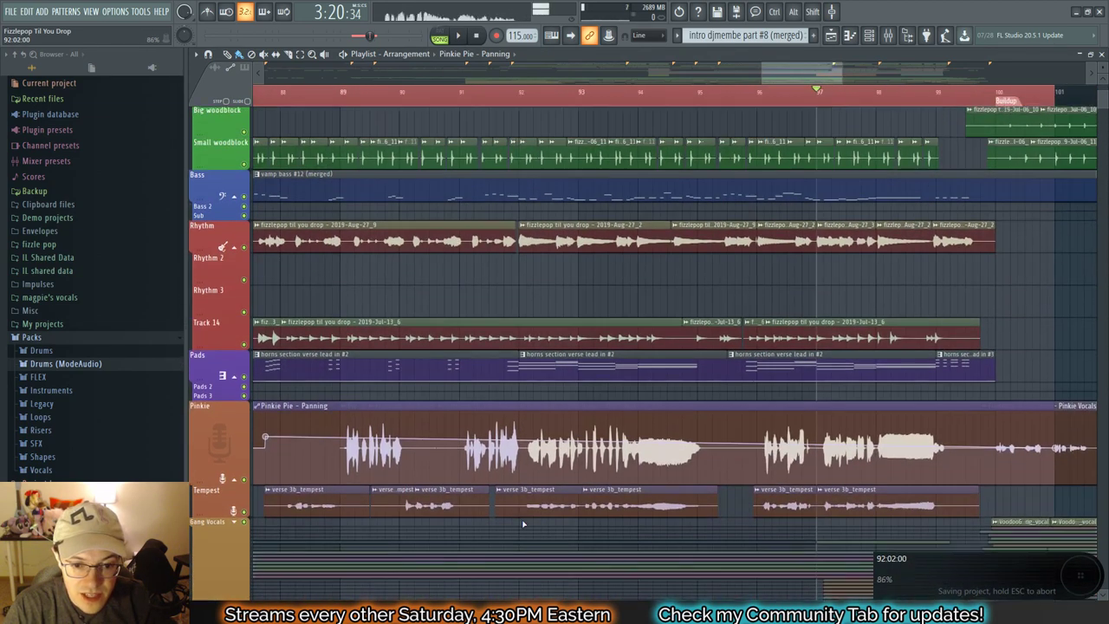
pyautogui.scroll(2, 526, 498)
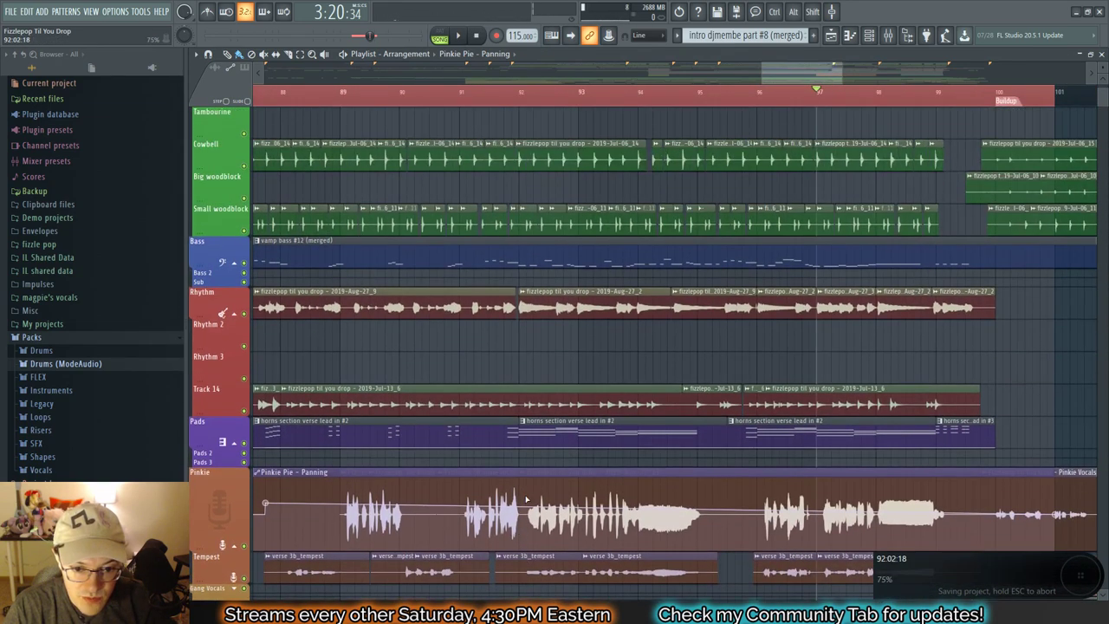
pyautogui.rightClick(526, 499)
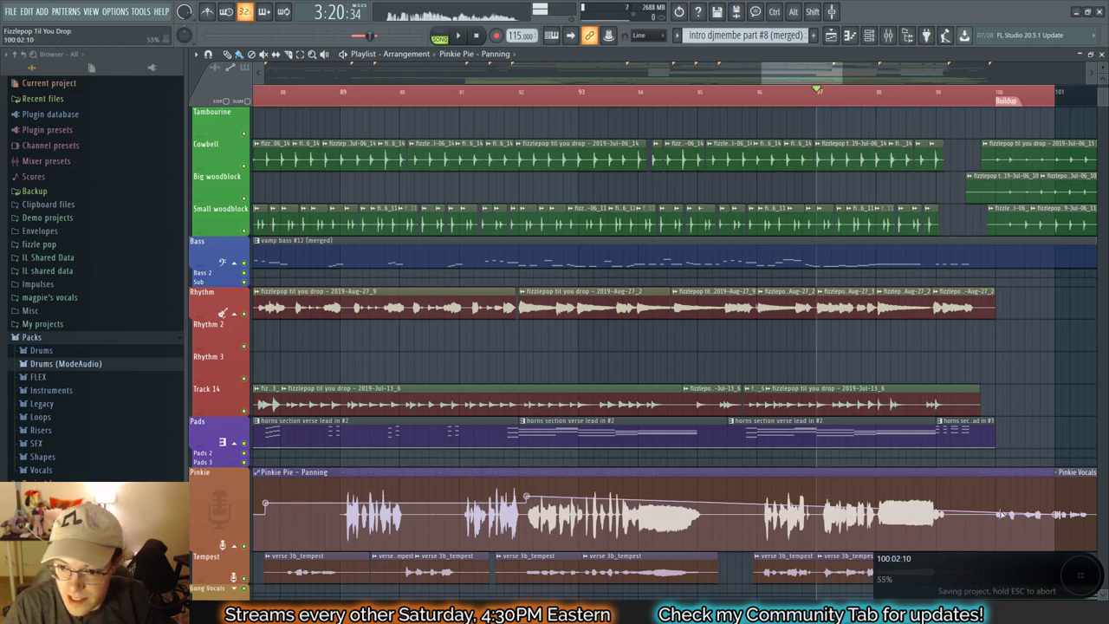
pyautogui.rightClick(995, 514)
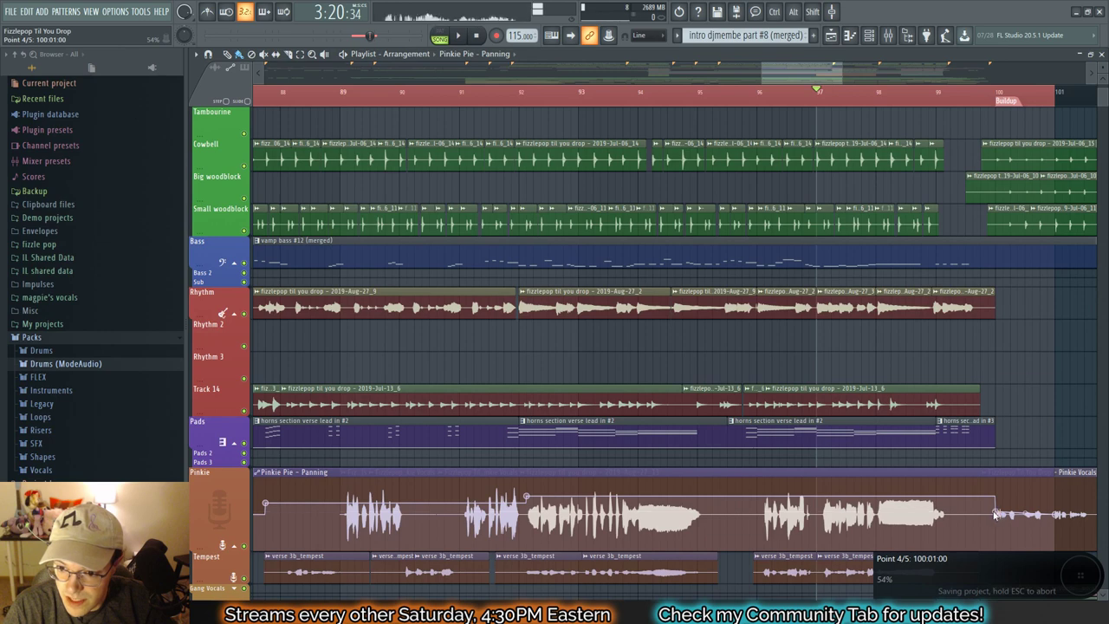
pyautogui.rightClick(996, 514)
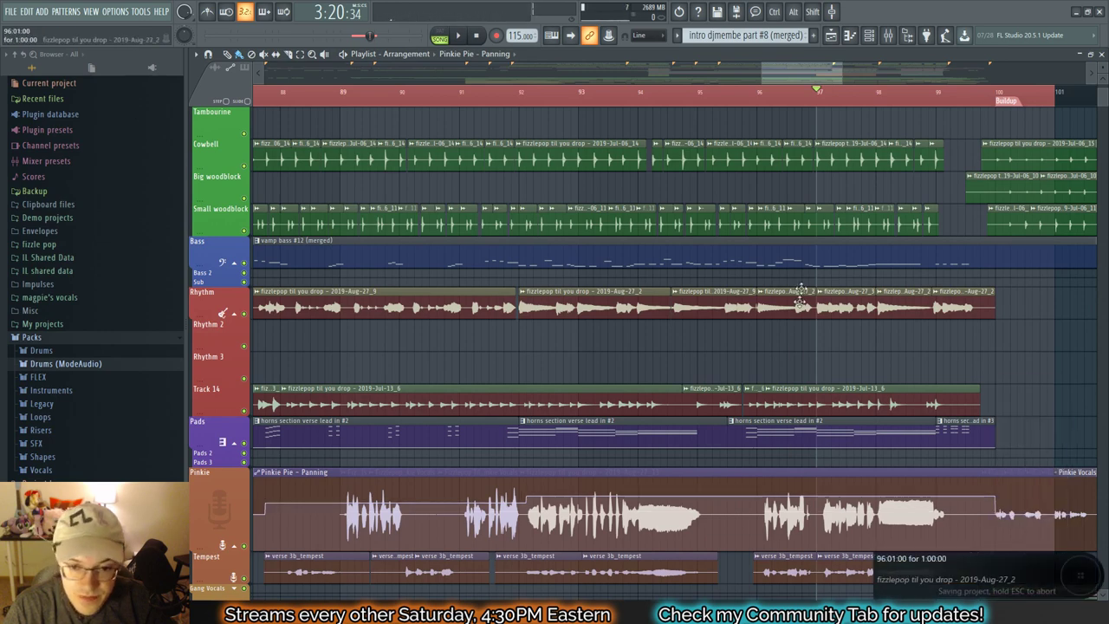
# Step: Play verse 3 from around 87:09 and check the Pinkie Pie panning and Tempest Shadow level in the mixer
pyautogui.hscroll(-5, 760, 85)
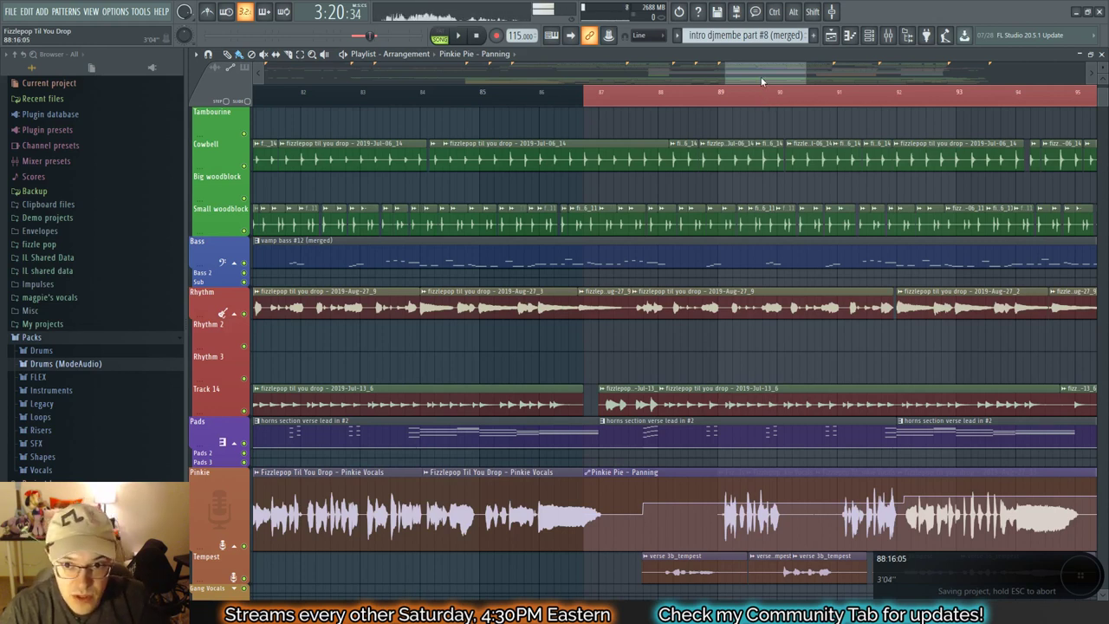
pyautogui.hscroll(1, 744, 81)
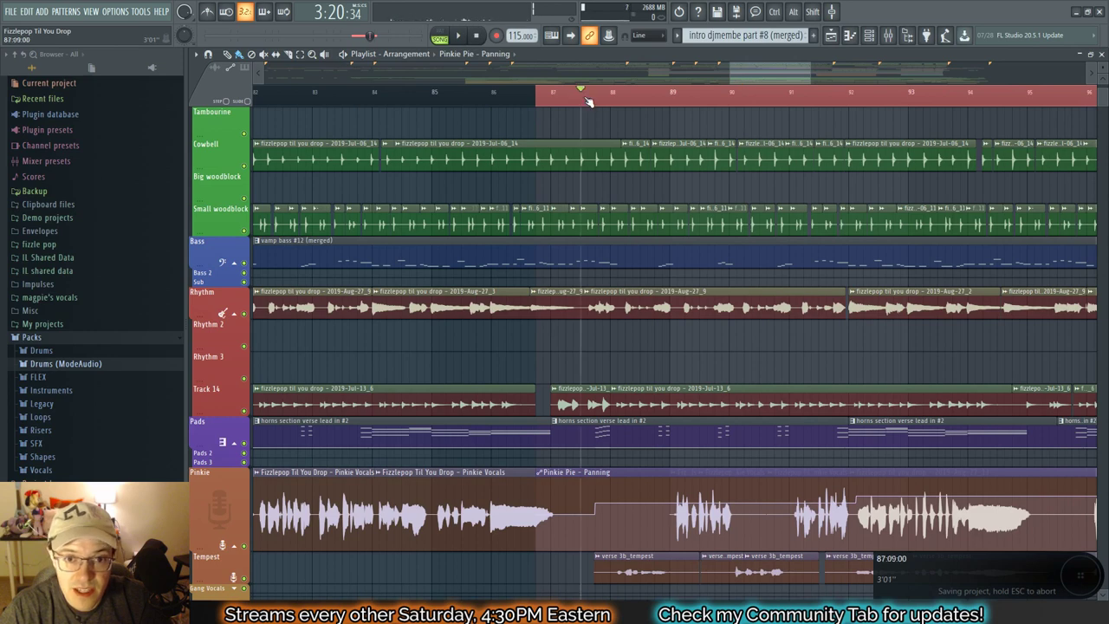
pyautogui.press('space')
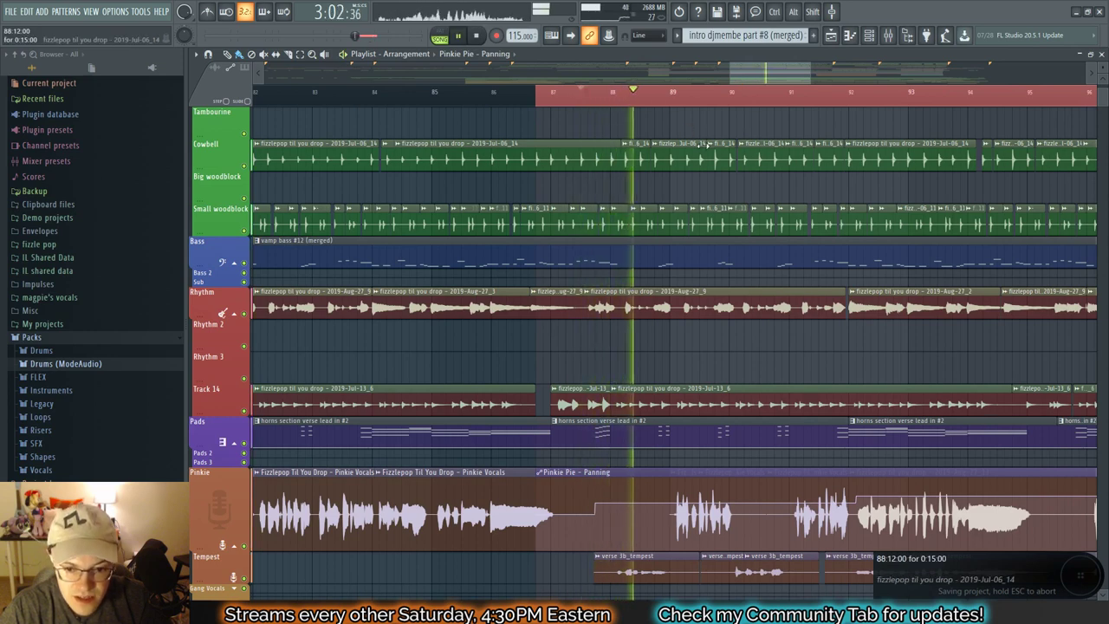
pyautogui.press('F9')
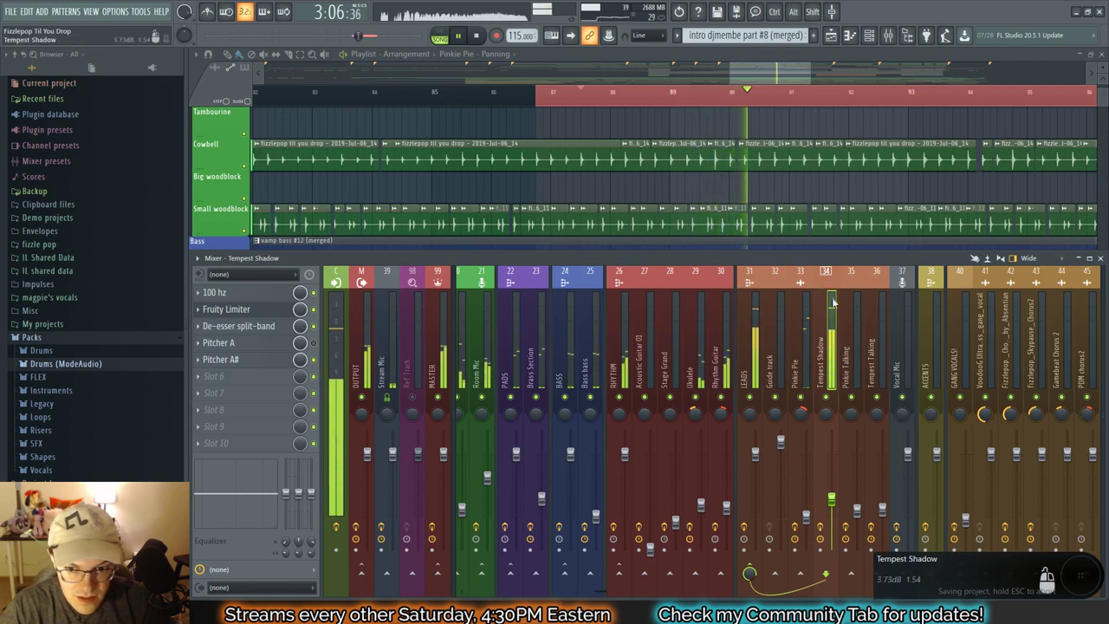
pyautogui.press('space')
# Step: Link the Tempest Shadow panning to the Pinkie Pie - Panning controller with the Inverted mapping formula
pyautogui.rightClick(828, 422)
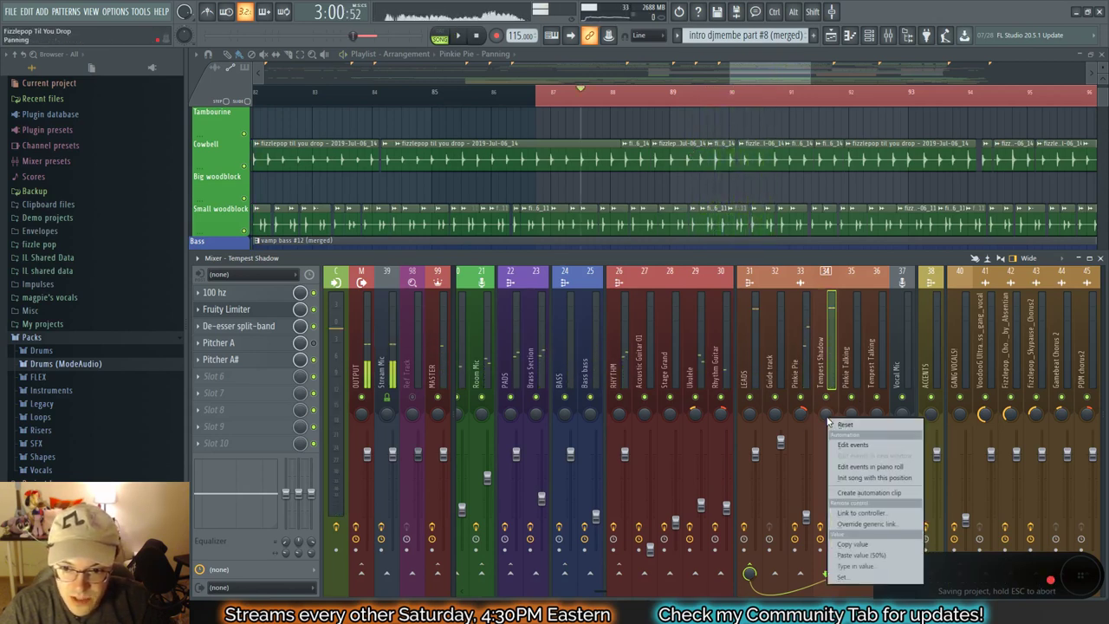
pyautogui.click(862, 512)
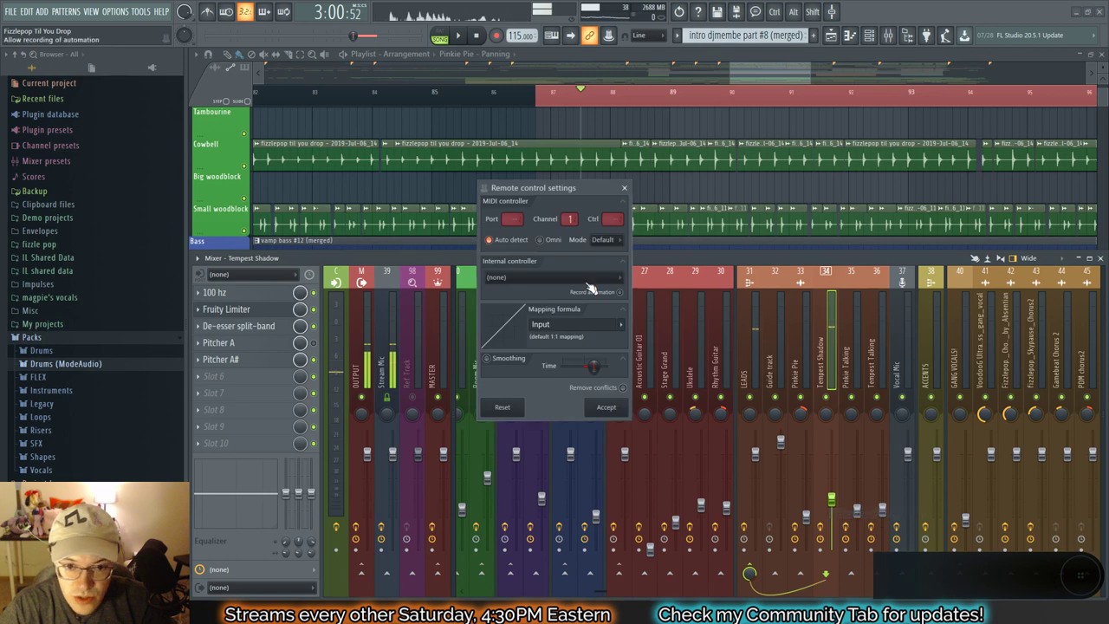
pyautogui.click(547, 277)
pyautogui.click(538, 335)
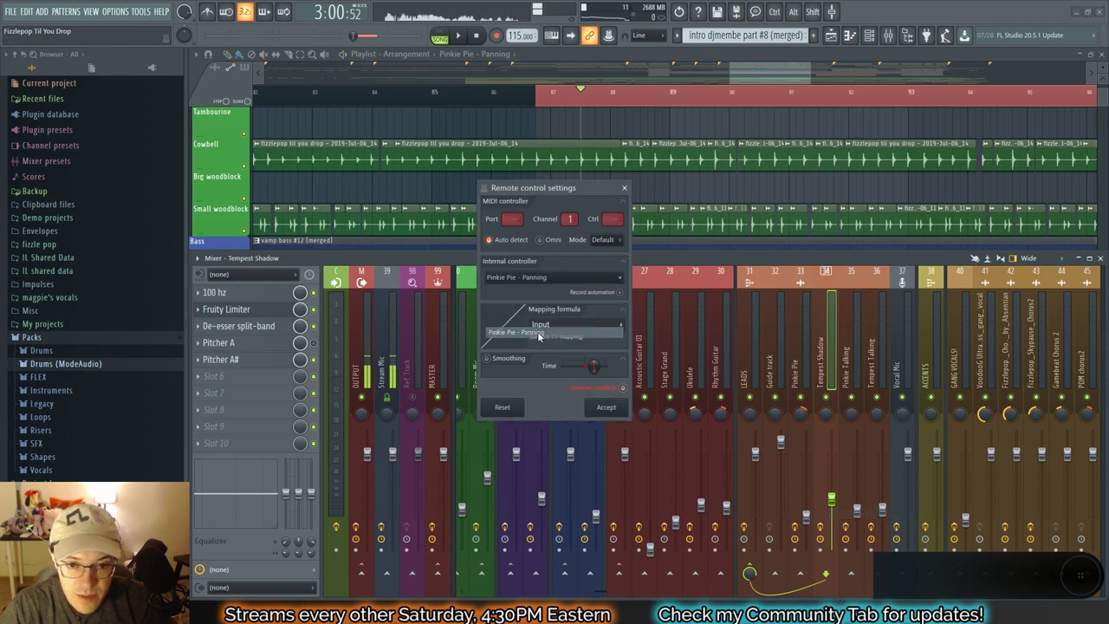
pyautogui.click(618, 326)
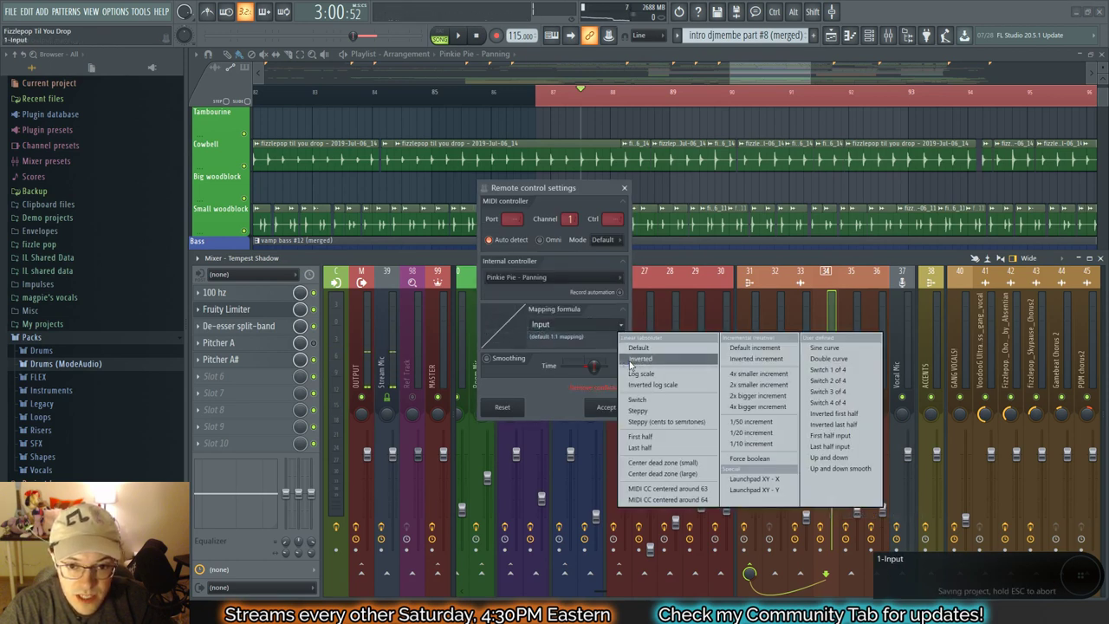
pyautogui.click(640, 358)
pyautogui.click(606, 407)
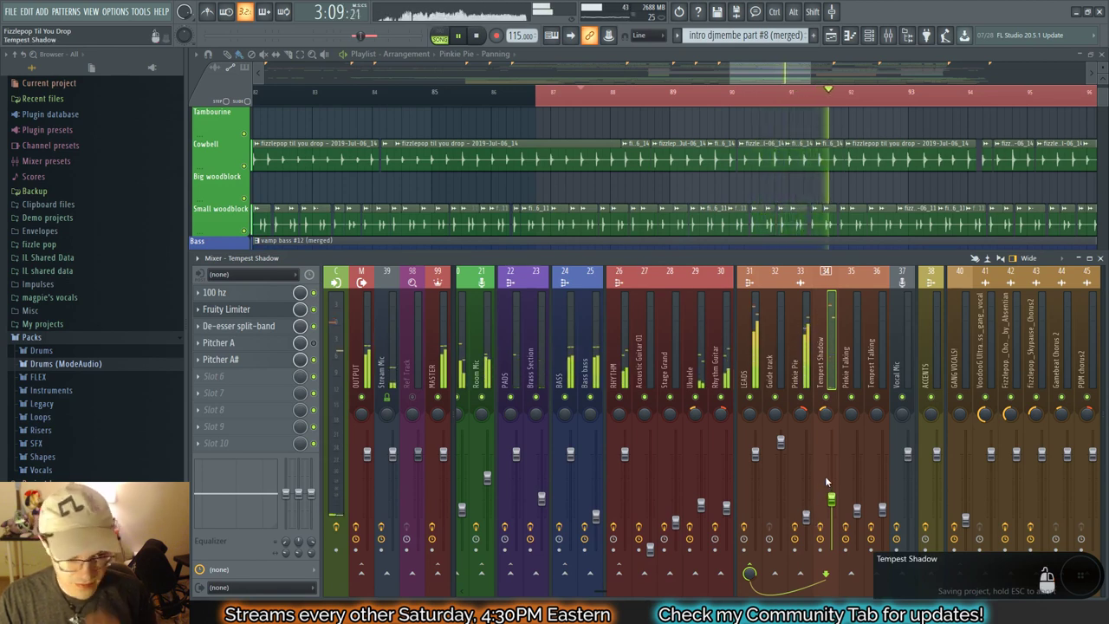
# Step: Check the Pinkie Pie track's Fruity Limiter during playback, closing it when done
pyautogui.click(807, 364)
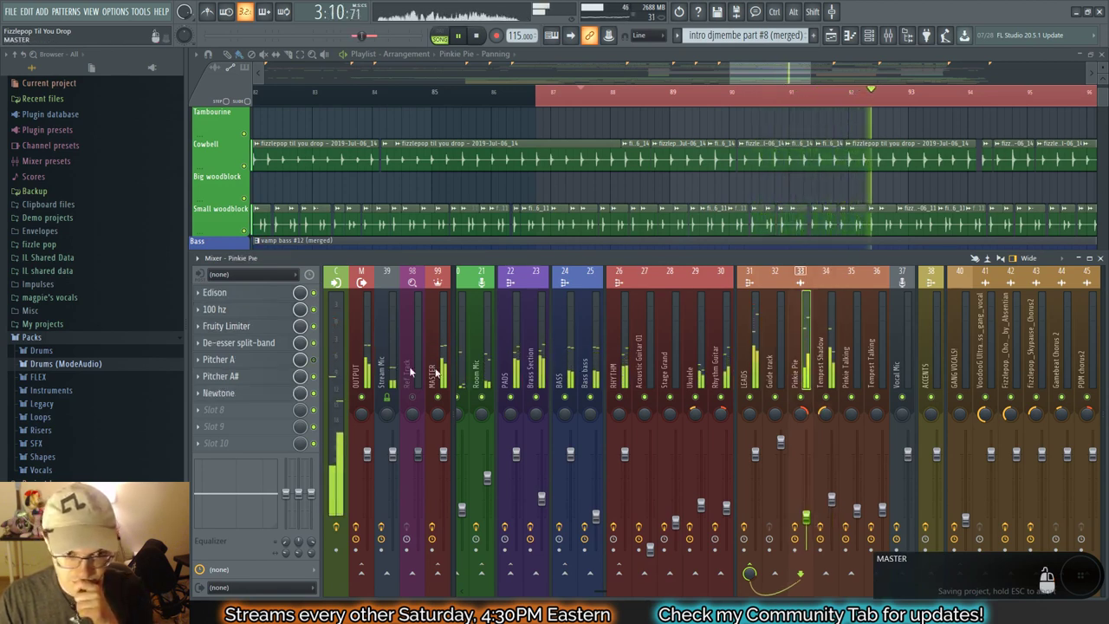
pyautogui.click(251, 328)
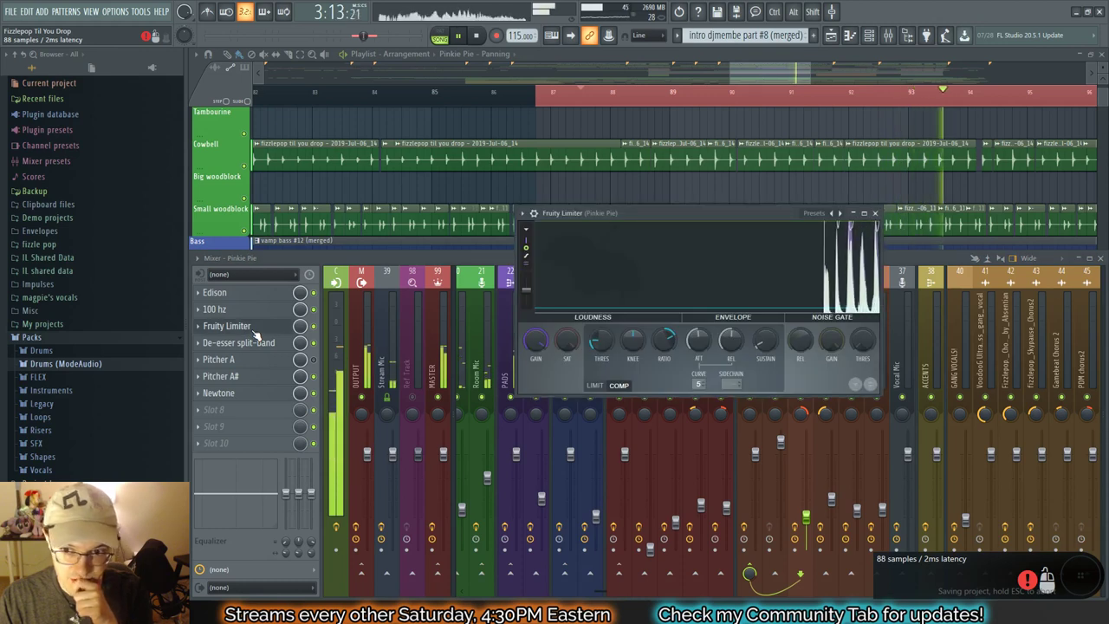
pyautogui.click(251, 328)
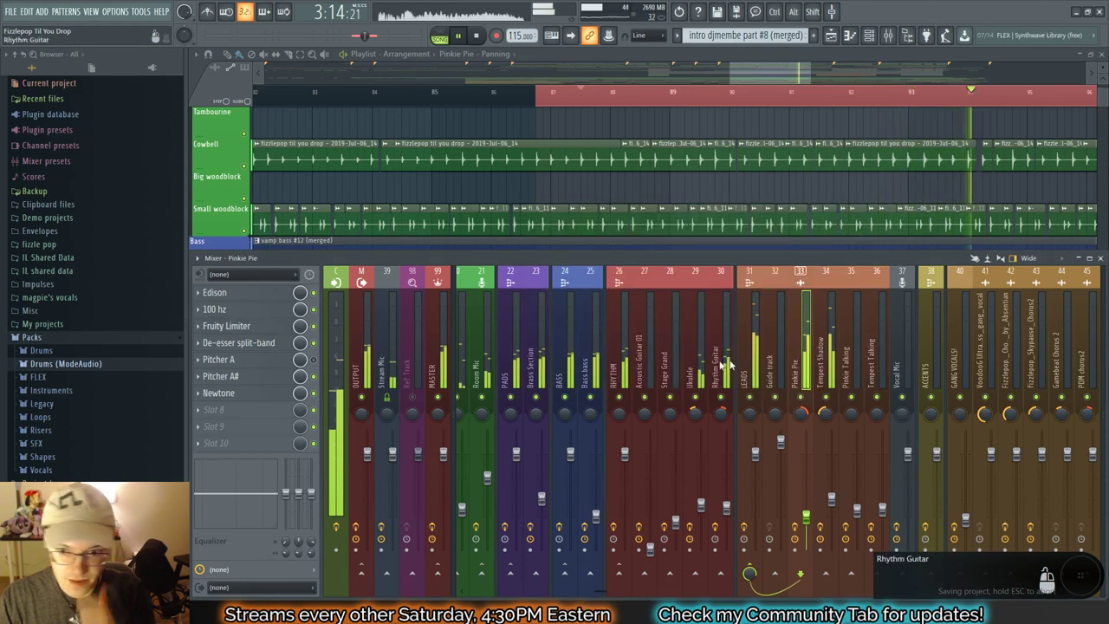
# Step: Solo Tempest Shadow and restart playback from around bar 87
pyautogui.rightClick(827, 397)
pyautogui.press('space')
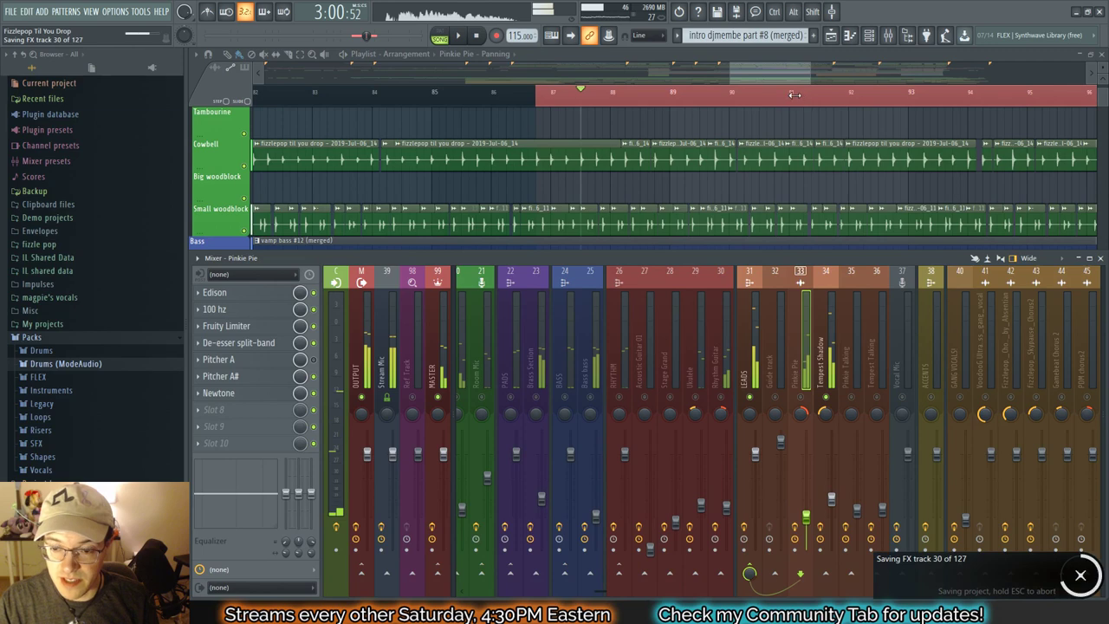
pyautogui.press('space')
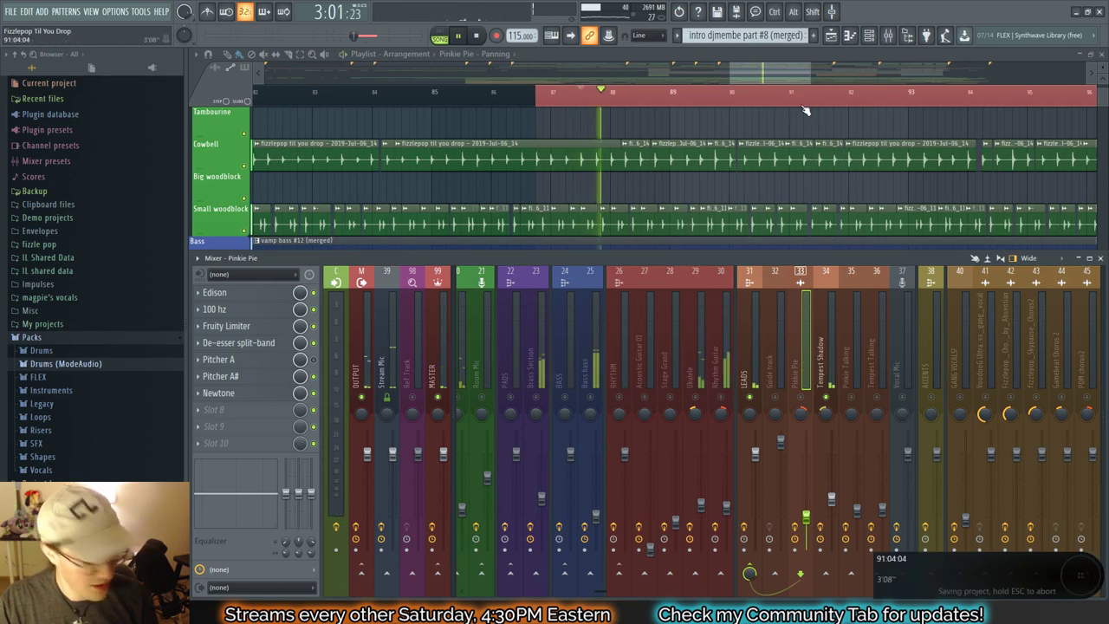
# Step: Move the playback start to around bar 93 and restart playback with Pinkie Pie soloed in the mixer
pyautogui.moveTo(777, 79); pyautogui.dragTo(797, 79)
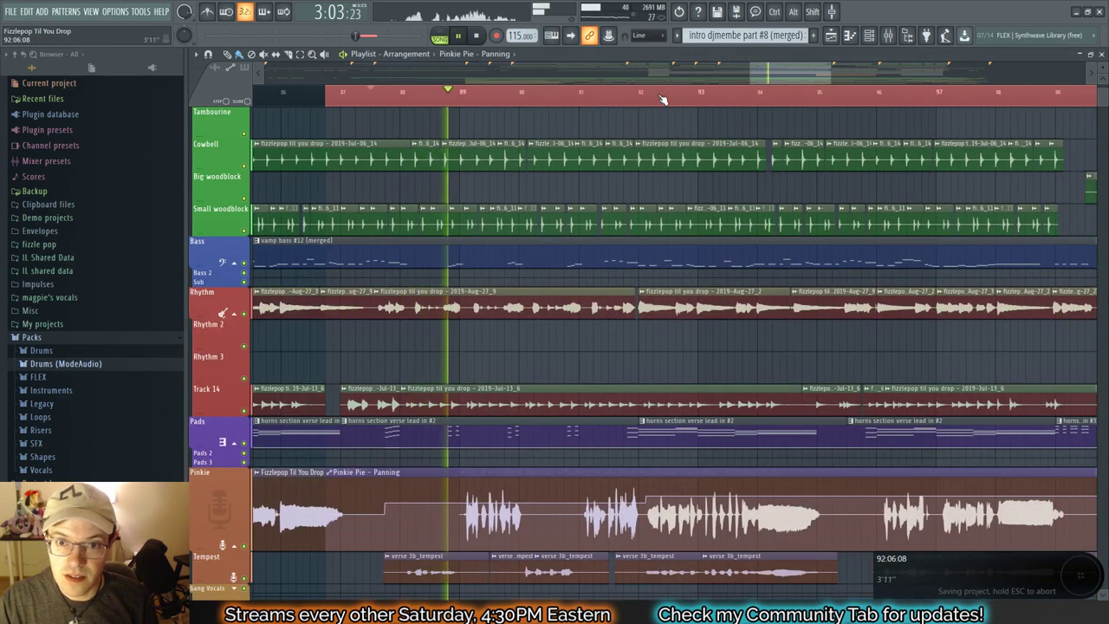
pyautogui.click(661, 97)
pyautogui.click(708, 97)
pyautogui.click(700, 97)
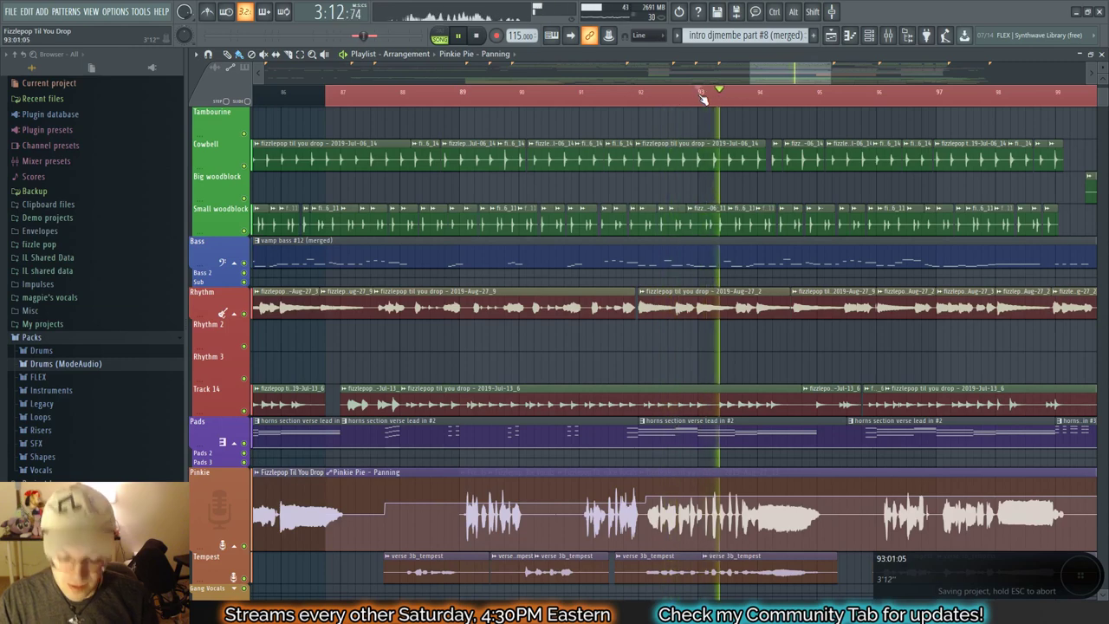
pyautogui.press('F9')
pyautogui.press('space')
pyautogui.keyDown('alt'); pyautogui.rightClick(804, 398); pyautogui.keyUp('alt')
pyautogui.press('space')
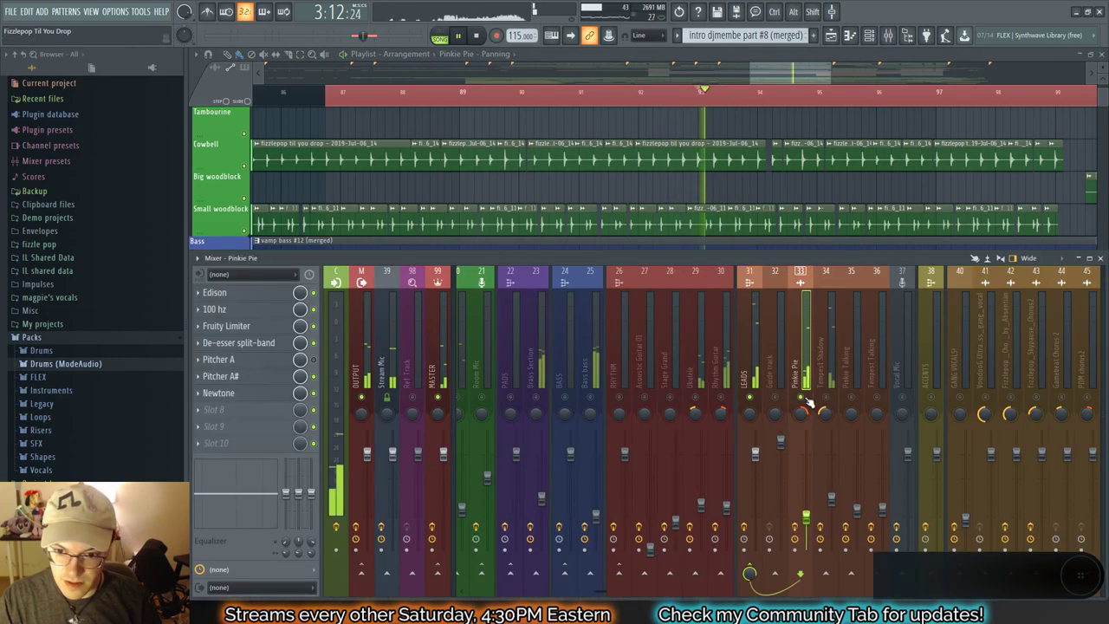
# Step: Check the compression in Pinkie Pie's Fruity Limiter while replaying the phrase from bar 93, closing the limiter when done
pyautogui.press('space')
pyautogui.click(226, 326)
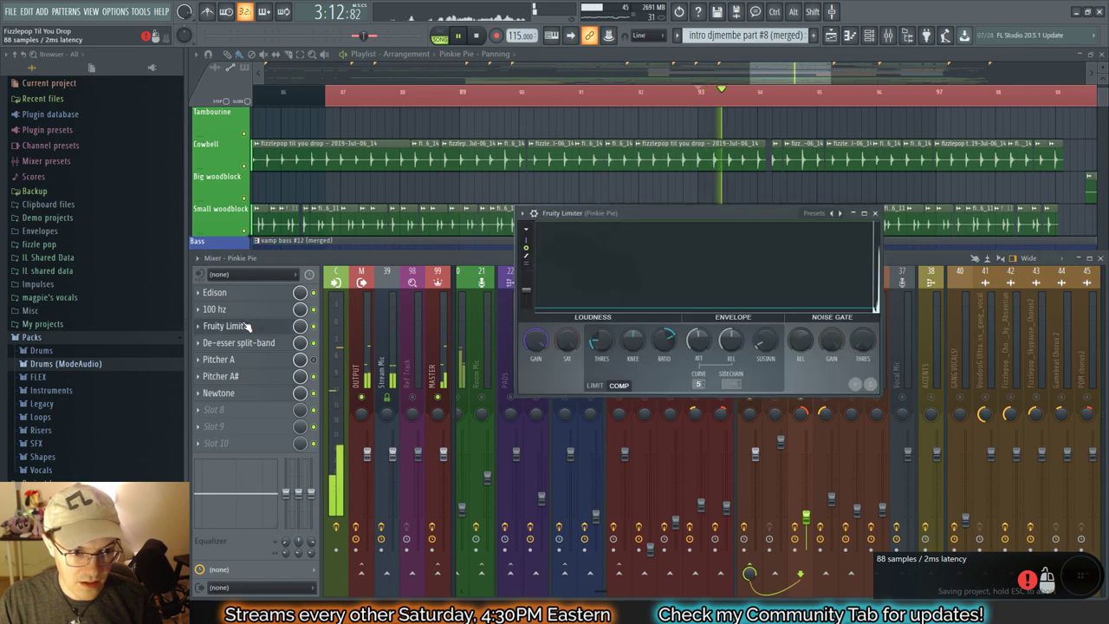
pyautogui.press('space')
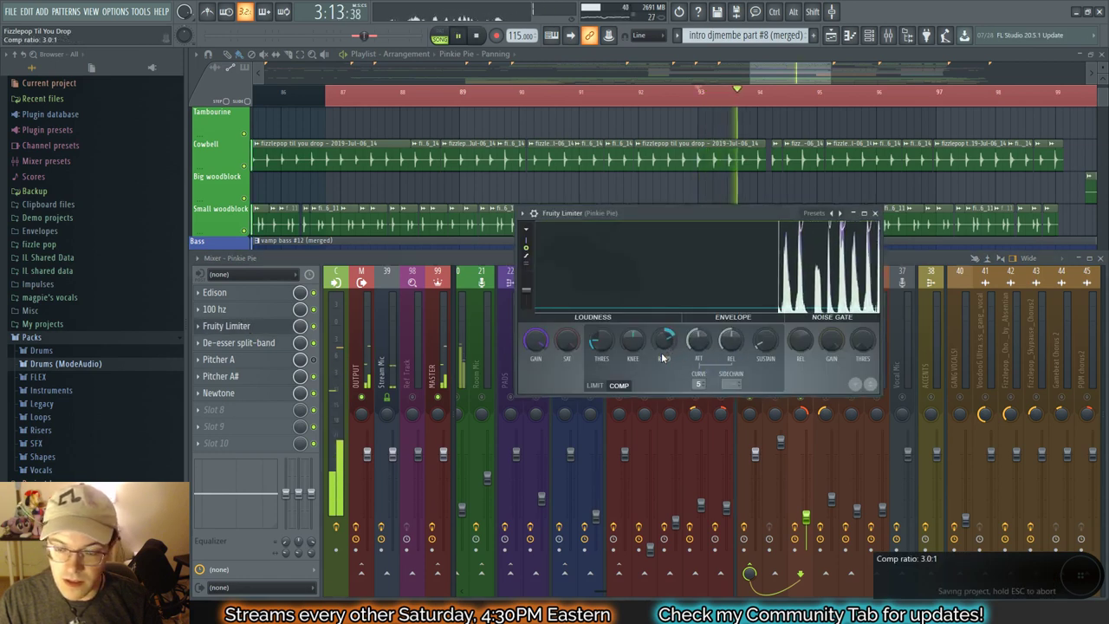
pyautogui.press('space')
pyautogui.press('space')
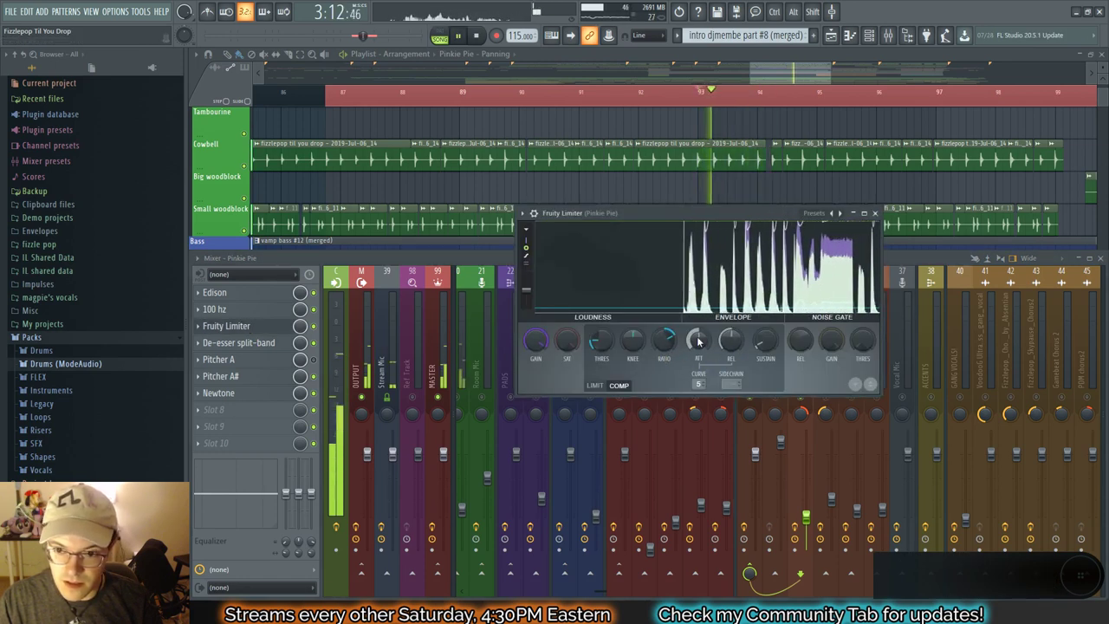
pyautogui.press('space')
pyautogui.press('space')
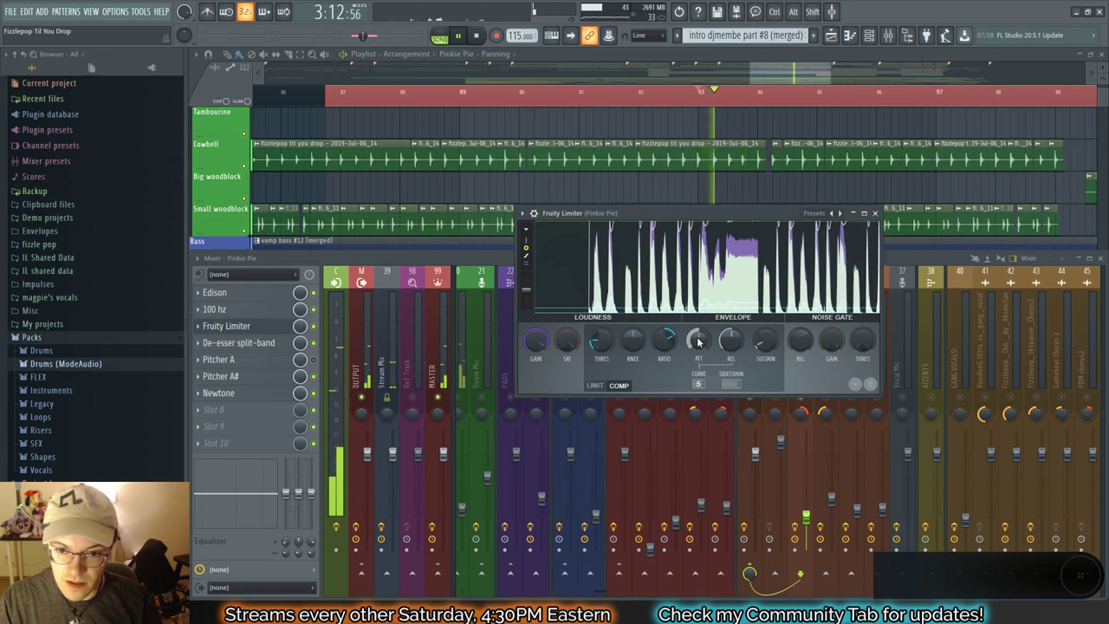
pyautogui.click(875, 213)
# Step: Switch the solo to Tempest Shadow and restart playback from around bar 93
pyautogui.press('space')
pyautogui.press('space')
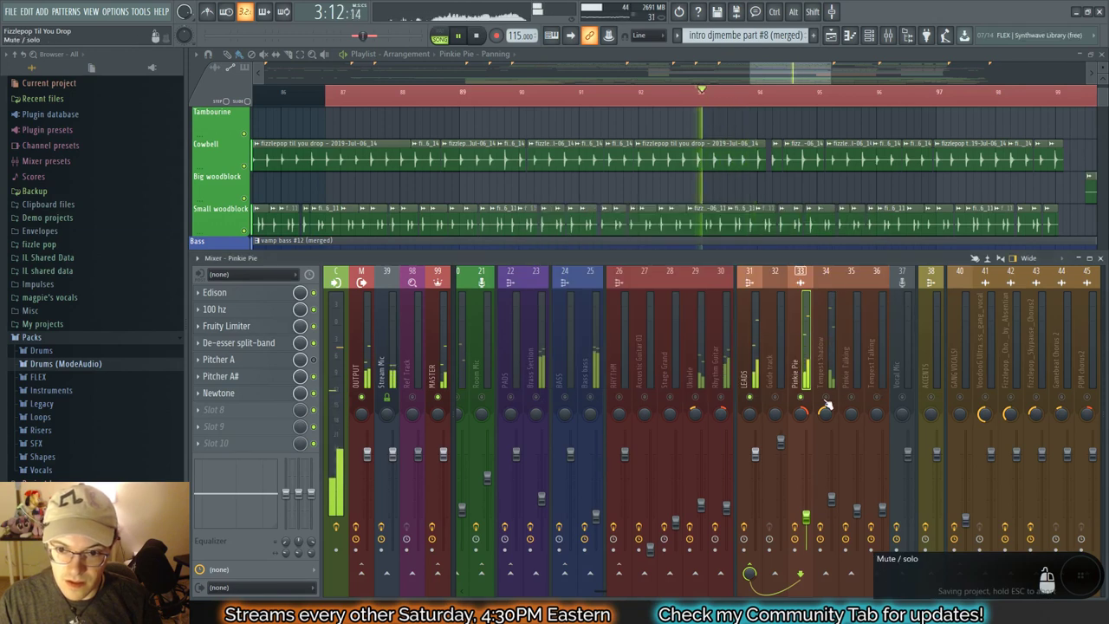
pyautogui.press('space')
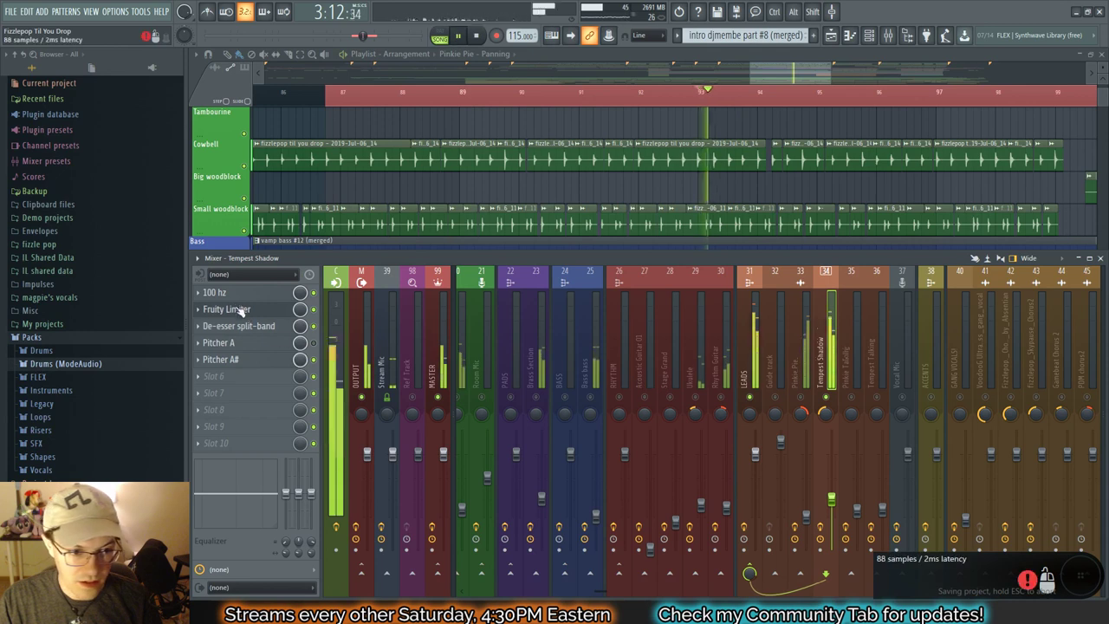
# Step: Set the compressor knee to -24% in Tempest Shadow's Fruity Limiter and save the project
pyautogui.click(236, 308)
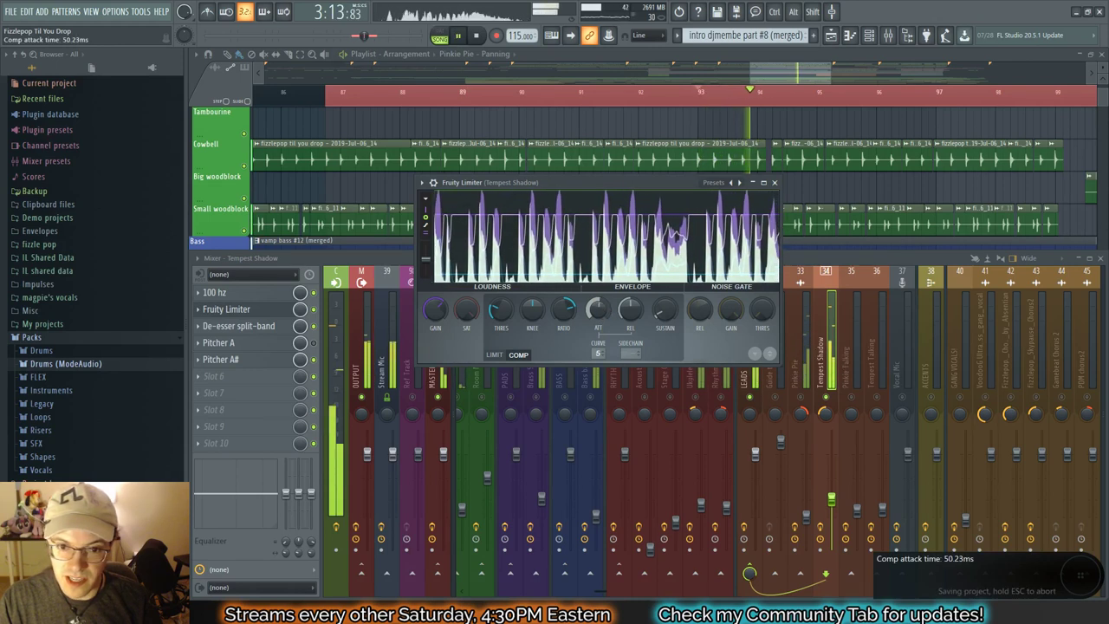
pyautogui.moveTo(532, 309); pyautogui.dragTo(533, 339)
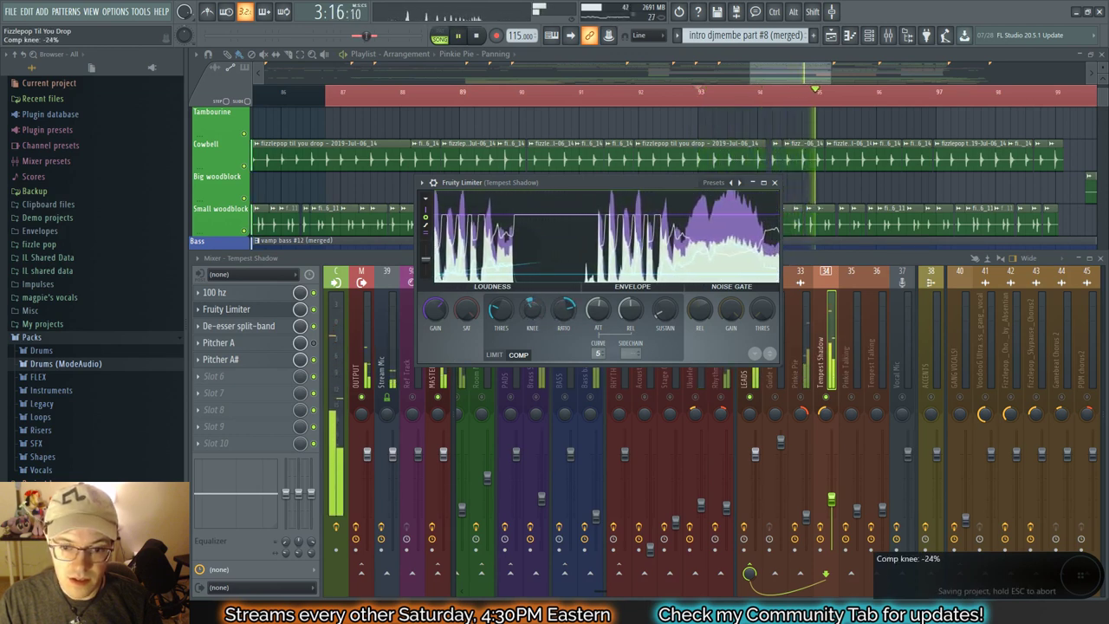
pyautogui.press('space')
pyautogui.press('space')
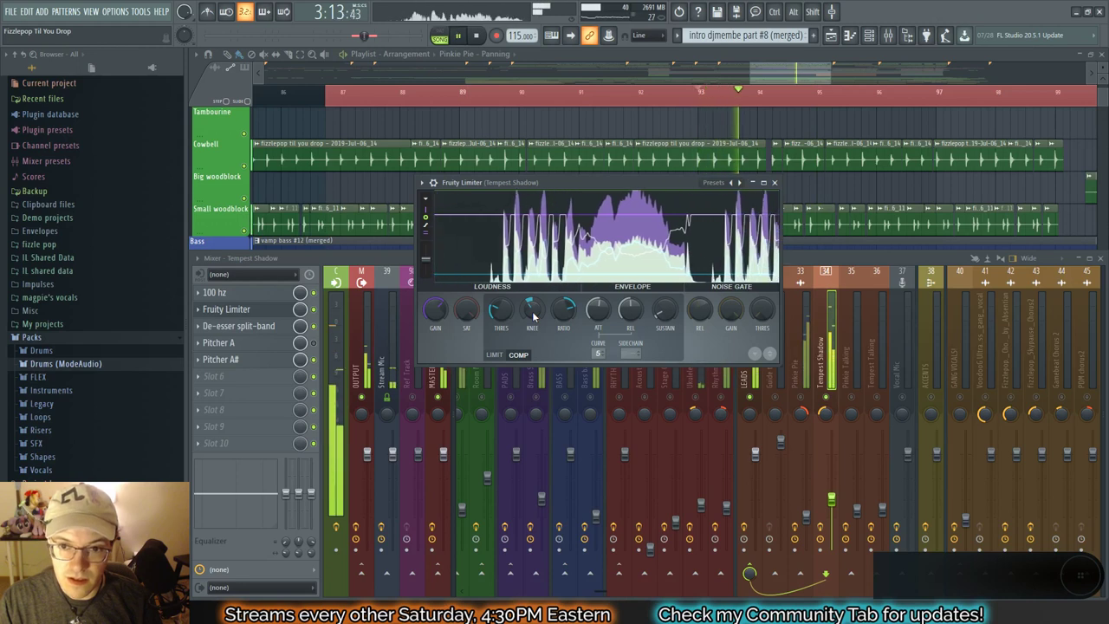
pyautogui.hotkey('ctrl', 's')
pyautogui.click(777, 186)
# Step: Switch the solo back to Pinkie Pie, select its mixer track and replay from around bar 93
pyautogui.press('space')
pyautogui.press('space')
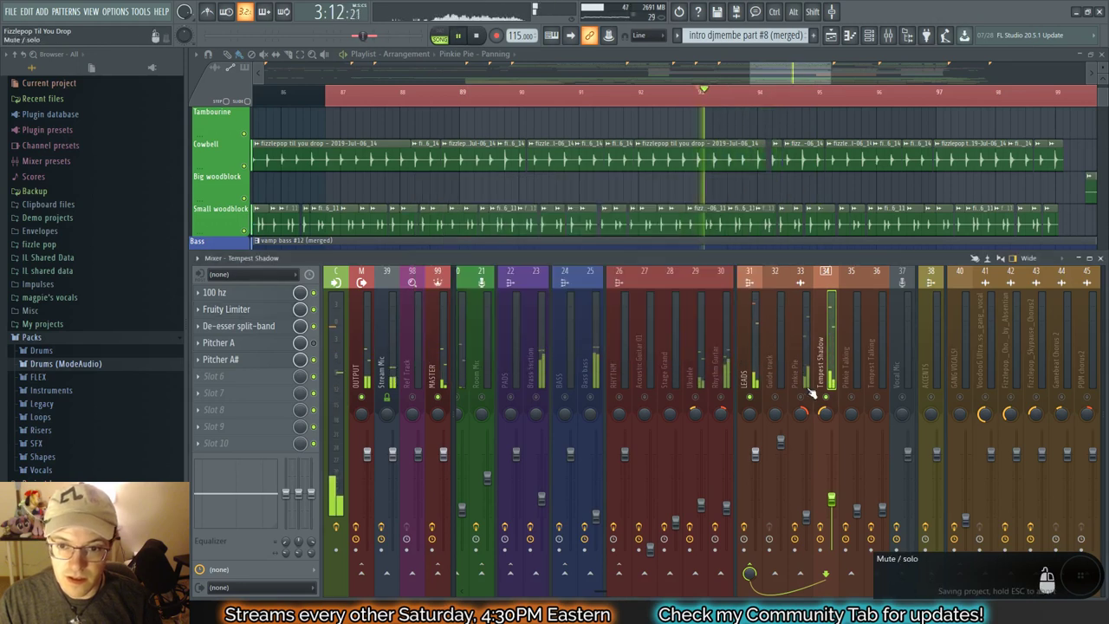
pyautogui.click(807, 371)
pyautogui.press('space')
pyautogui.press('space')
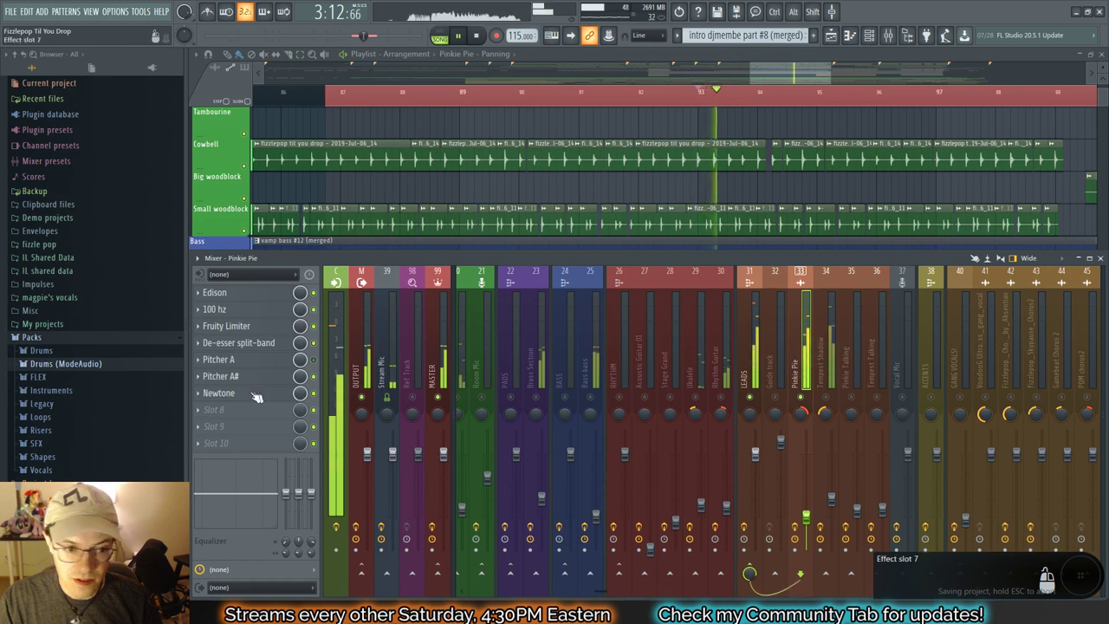
# Step: Lower the compressor knee in Pinkie Pie's Fruity Limiter while replaying the phrase, and close the limiter
pyautogui.click(258, 330)
pyautogui.press('space')
pyautogui.press('space')
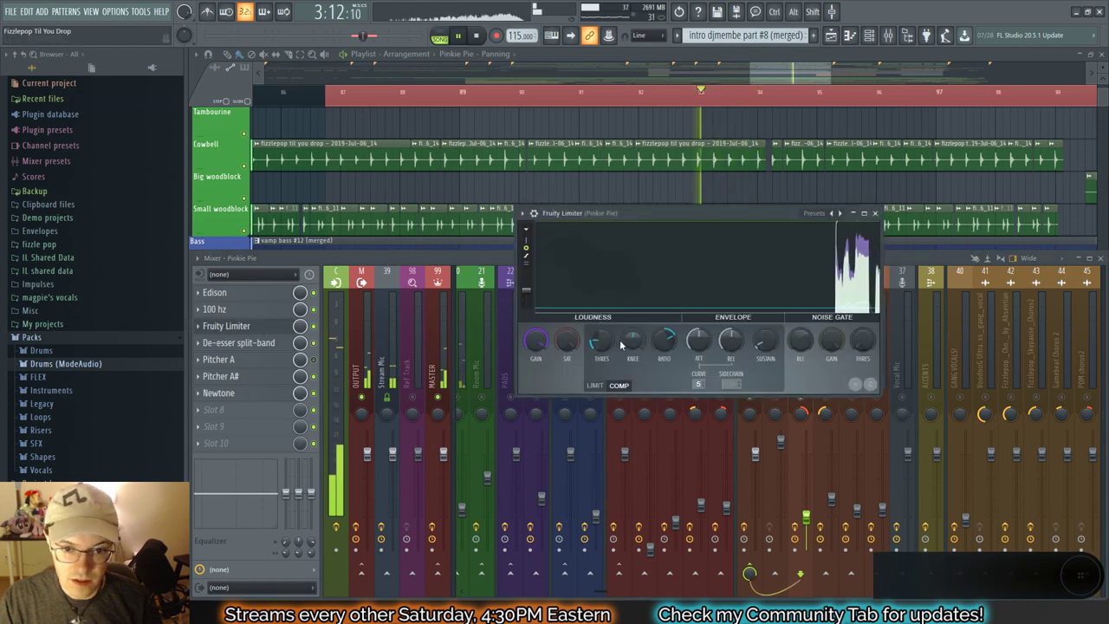
pyautogui.moveTo(632, 344); pyautogui.dragTo(632, 364)
pyautogui.press('space')
pyautogui.press('space')
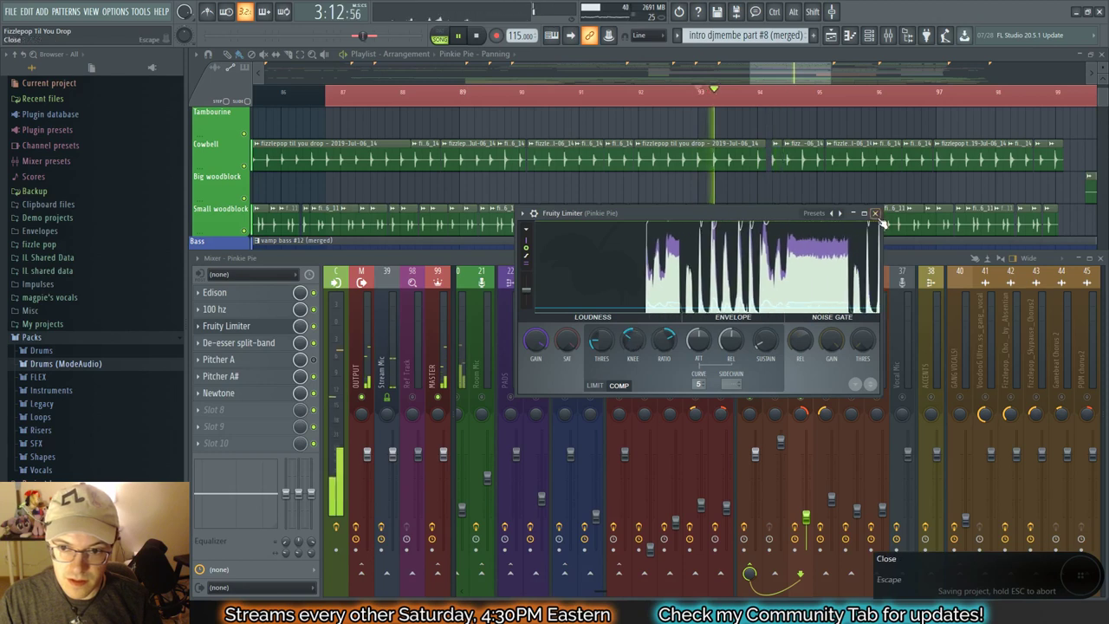
pyautogui.click(876, 213)
# Step: Unsolo Pinkie Pie to hear the full mix and check the LEADS bus while replaying from around bar 93
pyautogui.press('space')
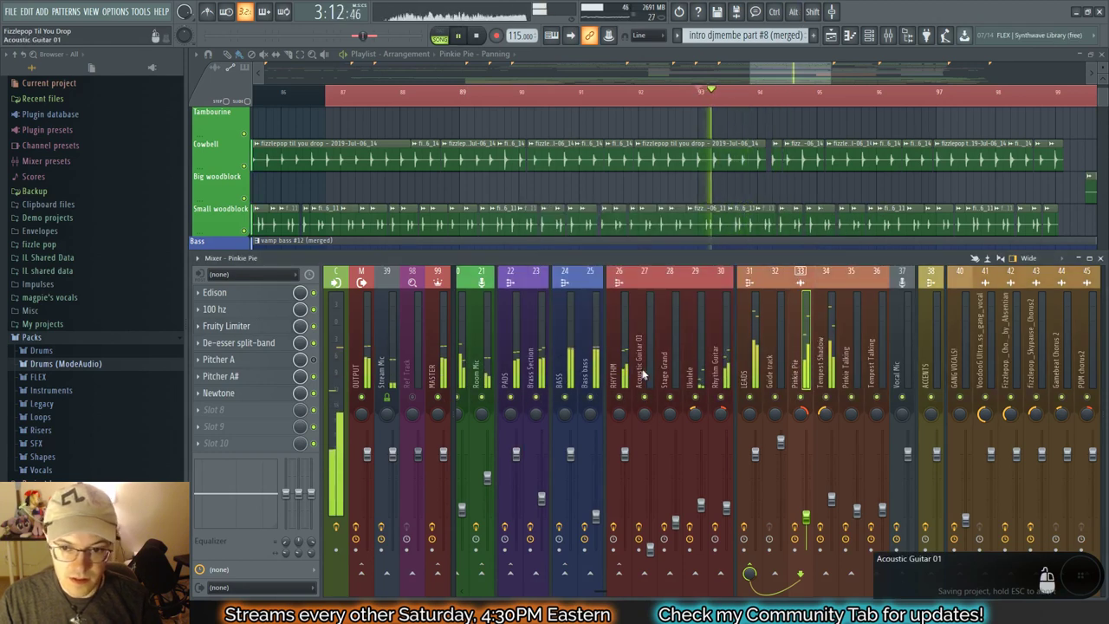
pyautogui.click(752, 340)
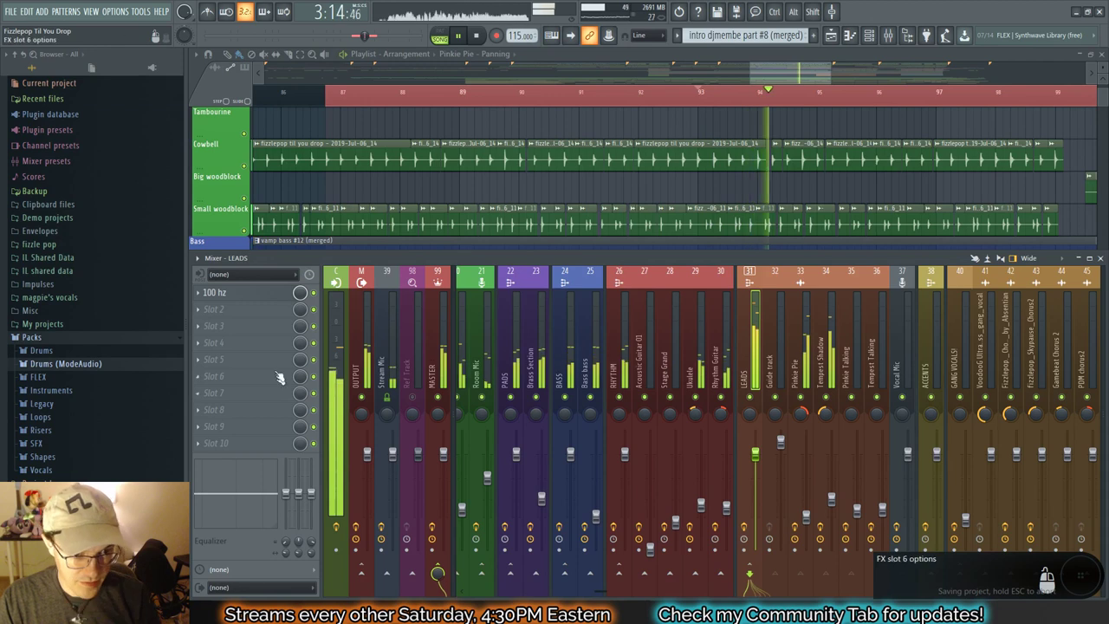
pyautogui.press('space')
pyautogui.press('space')
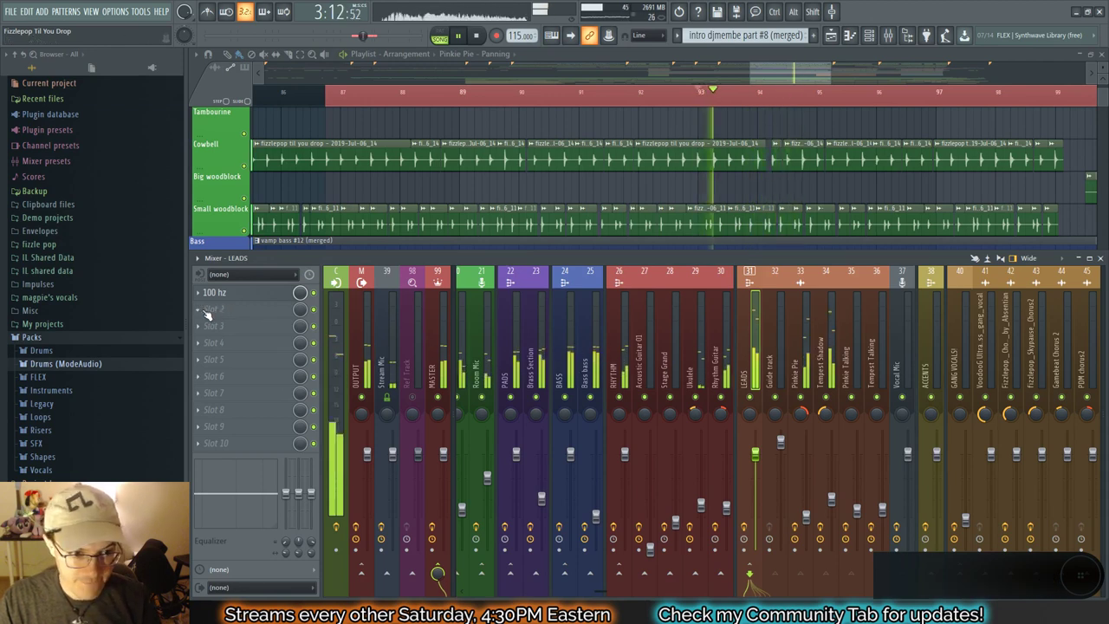
# Step: Check Pinkie Pie's Fruity Limiter against the full mix by replaying the phrase from around bar 93
pyautogui.click(804, 358)
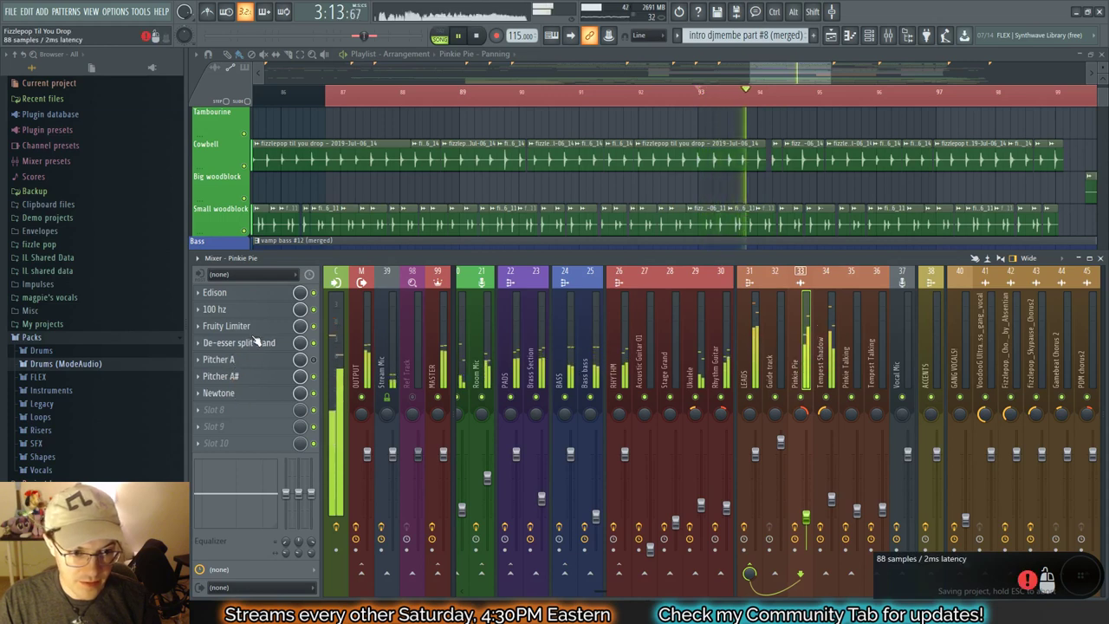
pyautogui.press('space')
pyautogui.press('space')
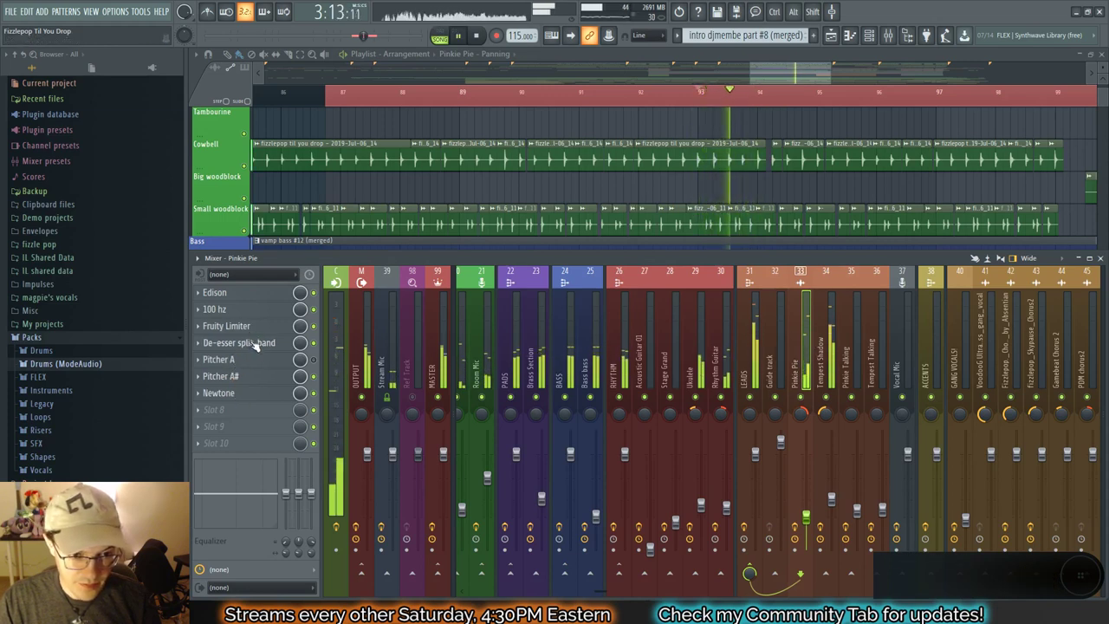
pyautogui.click(251, 326)
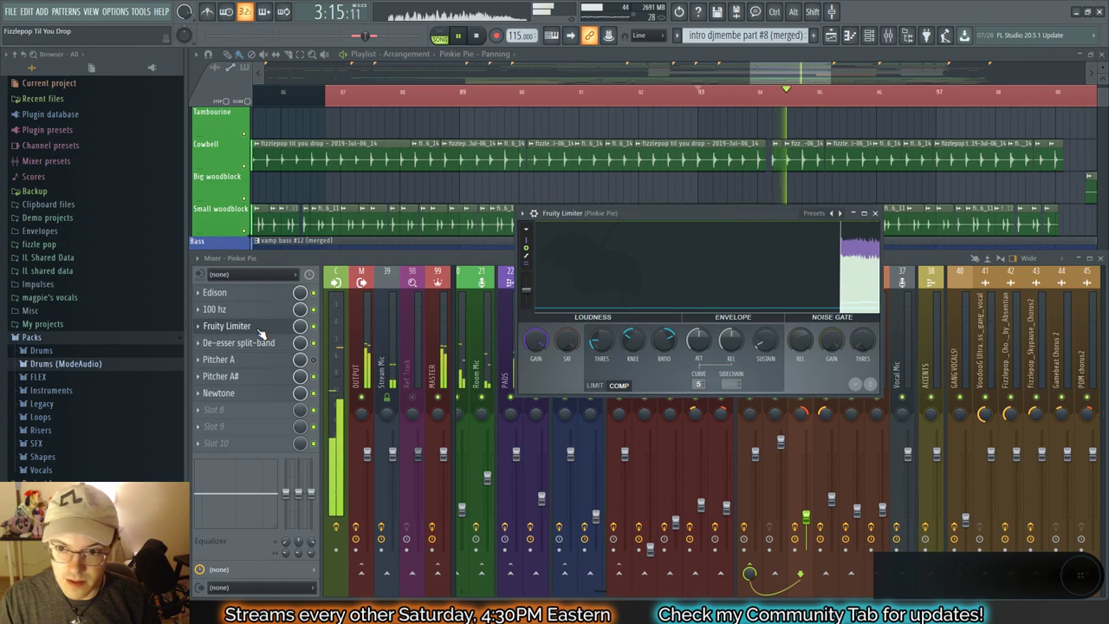
pyautogui.press('space')
pyautogui.press('space')
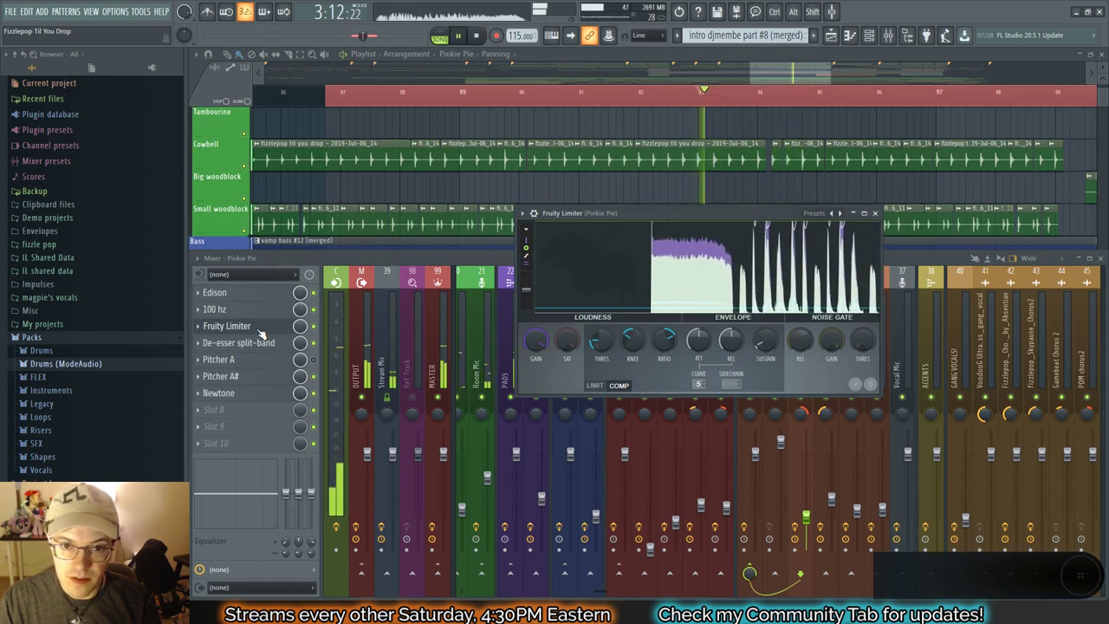
pyautogui.click(258, 327)
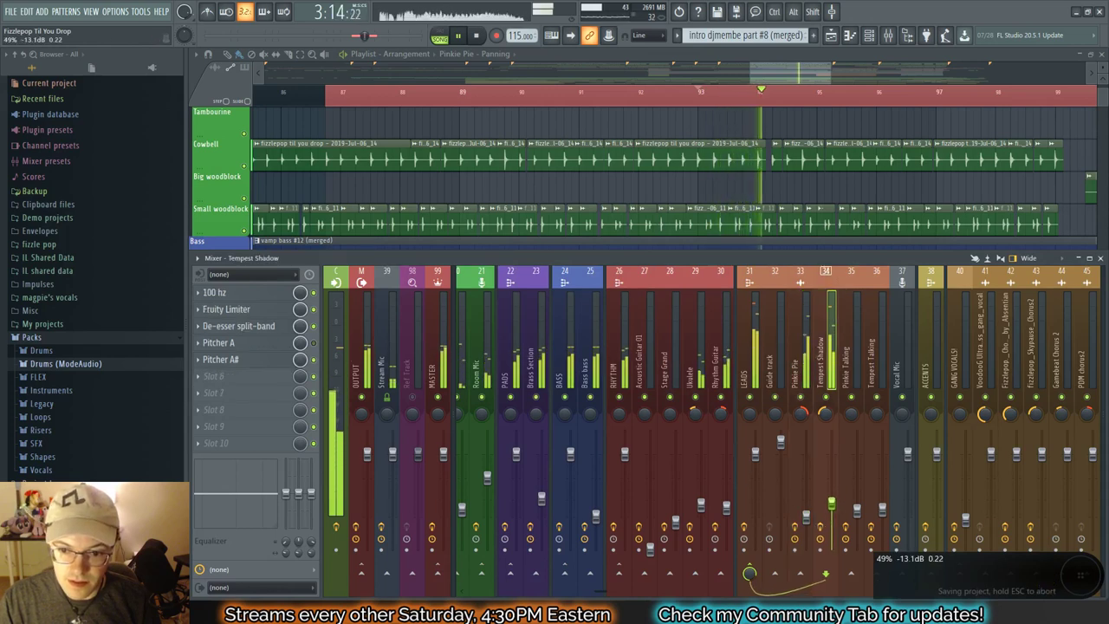
# Step: Lower the Tempest Shadow level slightly and set its Fruity Limiter compressor release to 64.53 ms
pyautogui.moveTo(832, 500); pyautogui.dragTo(832, 502)
pyautogui.click(830, 506)
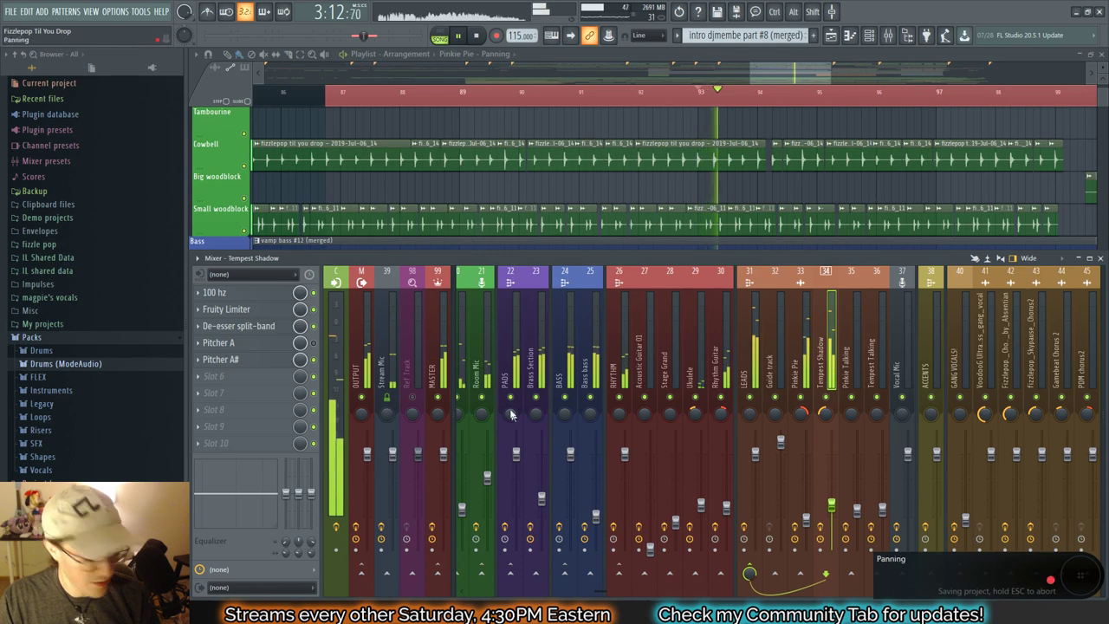
pyautogui.click(254, 314)
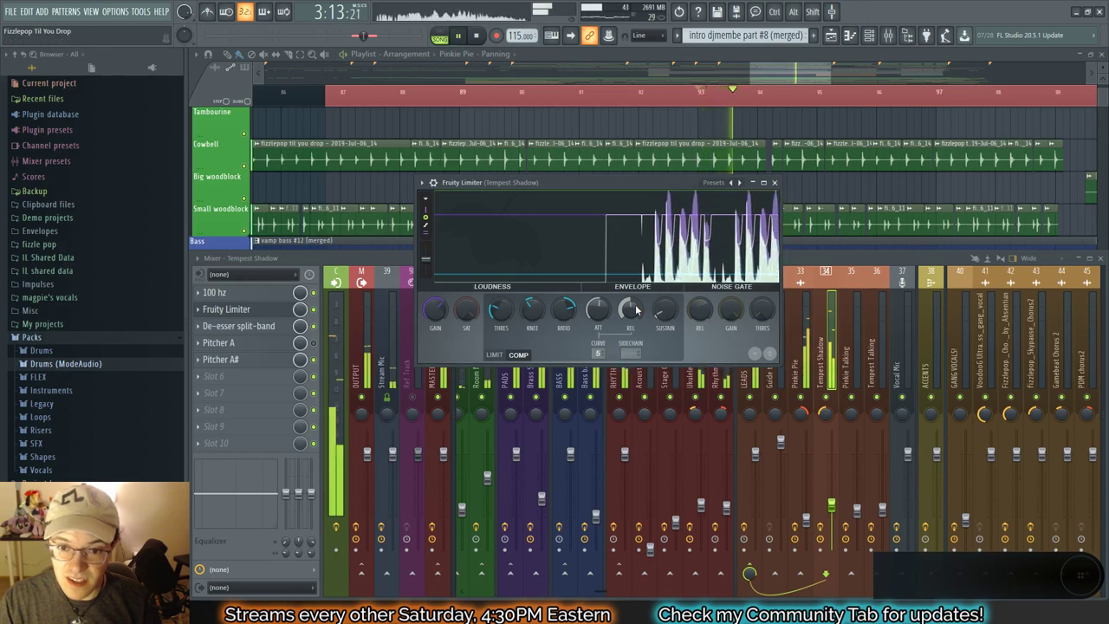
pyautogui.moveTo(636, 310); pyautogui.dragTo(636, 321)
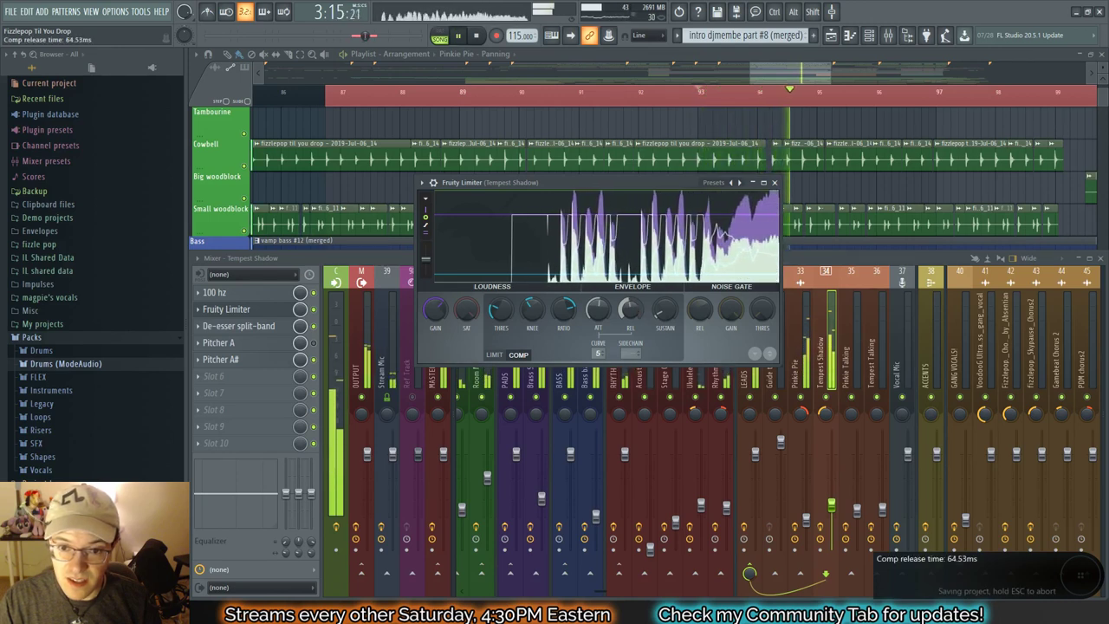
pyautogui.press('space')
pyautogui.press('space')
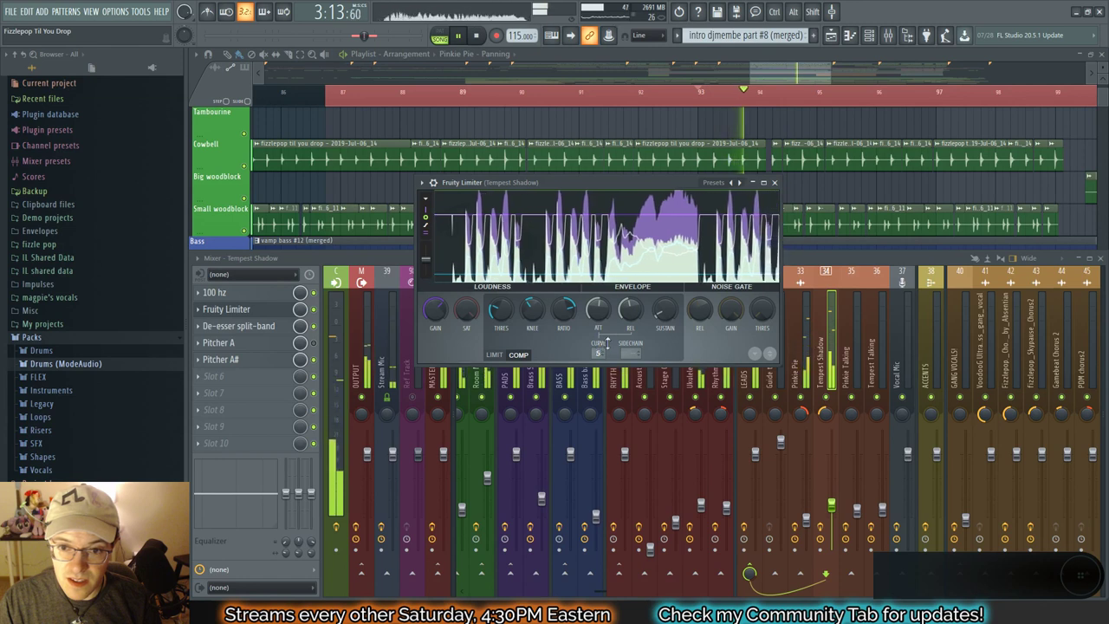
# Step: Set the compressor attack to 31.38 ms in Tempest Shadow's Fruity Limiter and close the limiter
pyautogui.moveTo(598, 310); pyautogui.dragTo(598, 319)
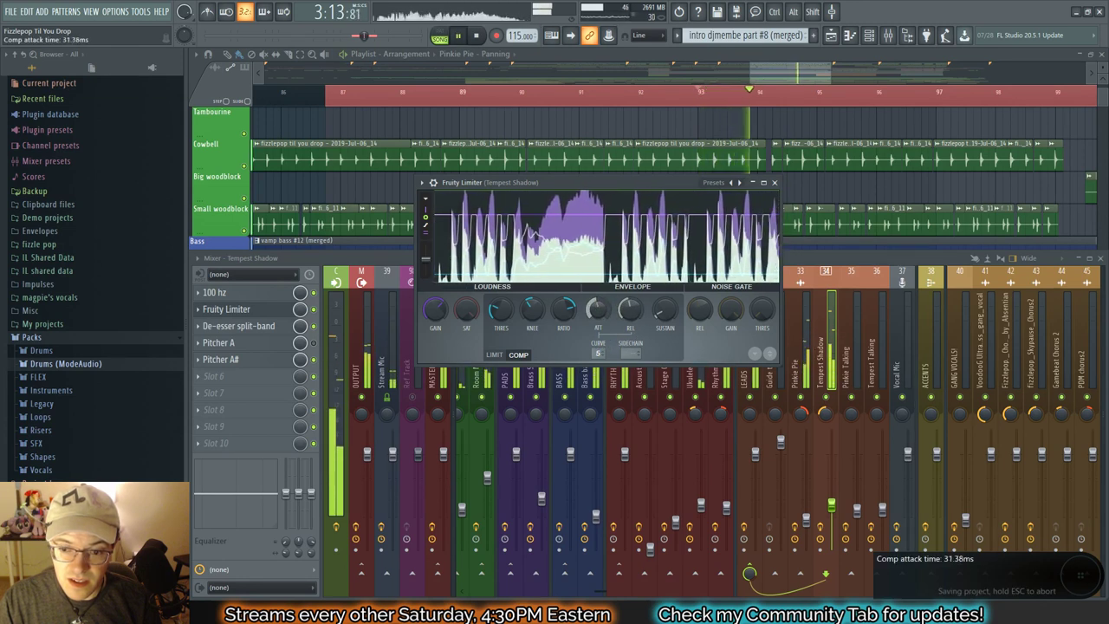
pyautogui.press('space')
pyautogui.press('space')
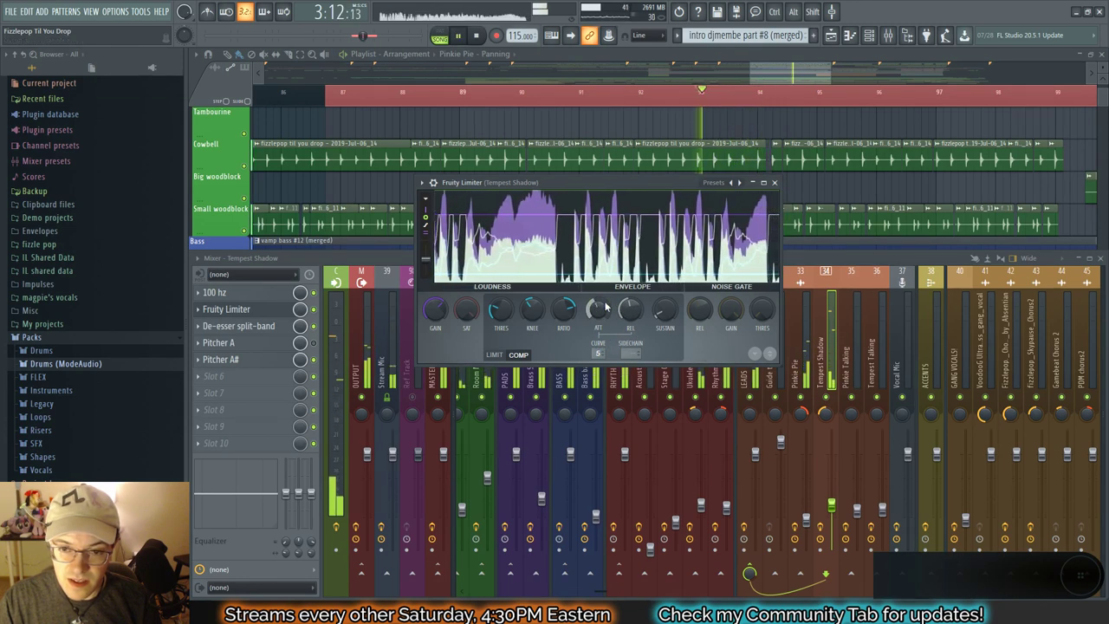
pyautogui.click(775, 183)
# Step: Select the Pinkie Pie mixer track and replay the full mix from around bar 93 to compare the lead vocals
pyautogui.click(808, 347)
pyautogui.press('space')
pyautogui.press('space')
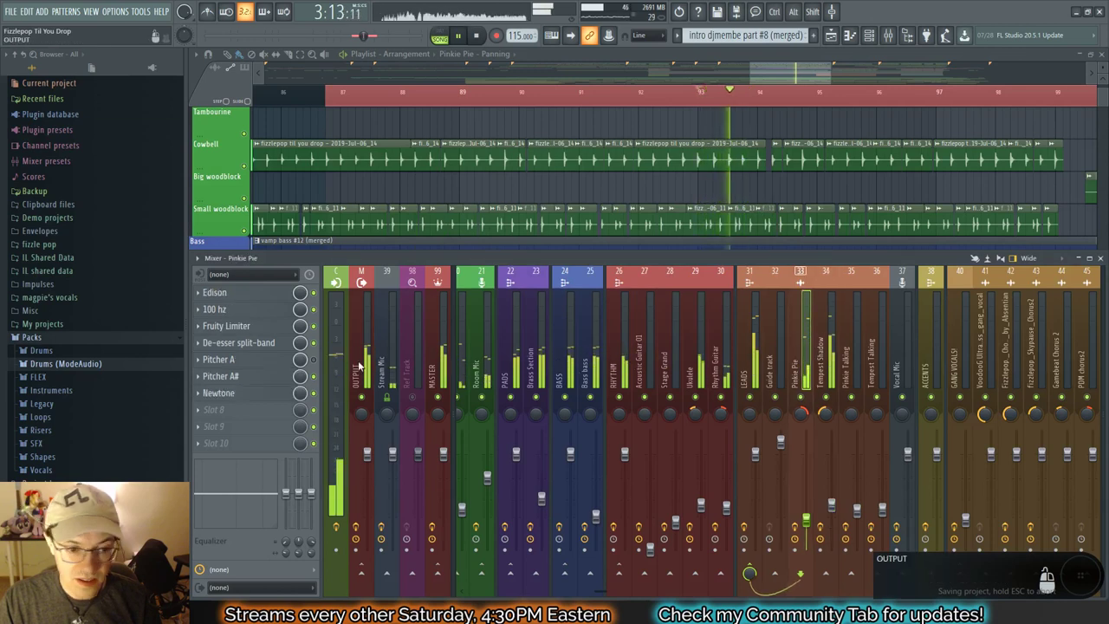
pyautogui.press('space')
pyautogui.press('space')
# Step: Adjust the compressor envelope in Pinkie Pie's Fruity Limiter: shorten the release, set the attack to 24.03 ms and the curve to 7
pyautogui.click(286, 327)
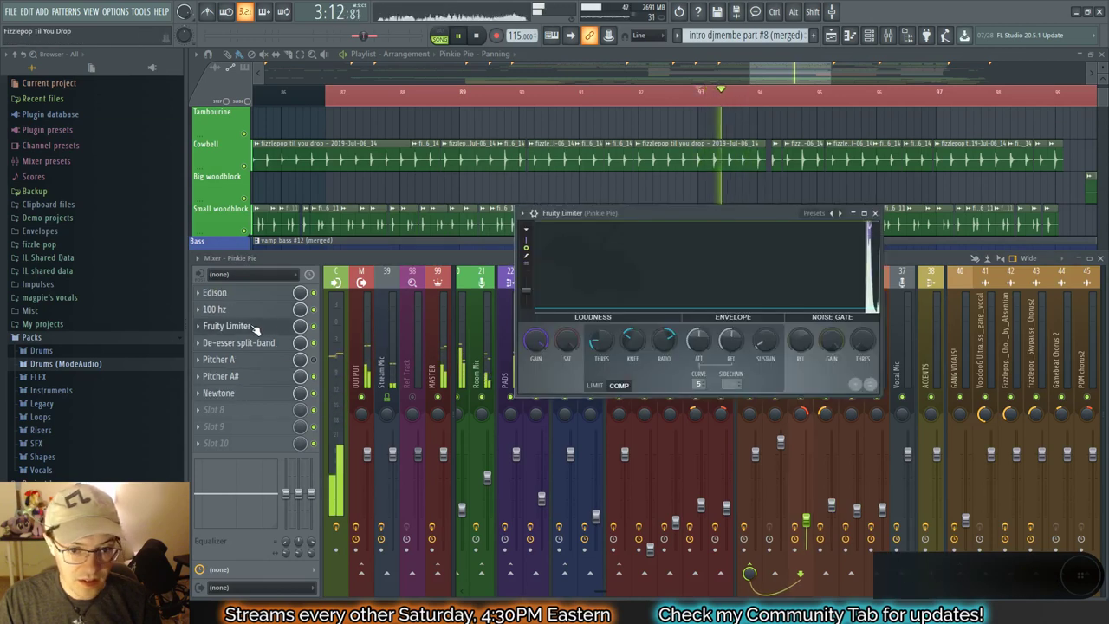
pyautogui.moveTo(709, 348); pyautogui.dragTo(709, 361)
pyautogui.press('space')
pyautogui.press('space')
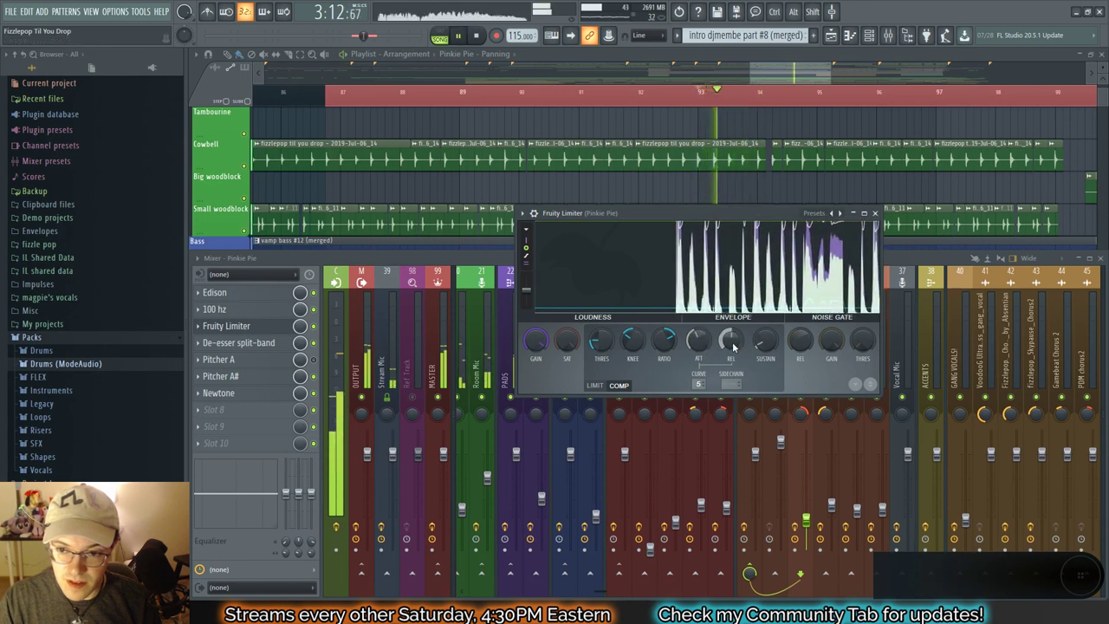
pyautogui.moveTo(727, 345); pyautogui.dragTo(726, 352)
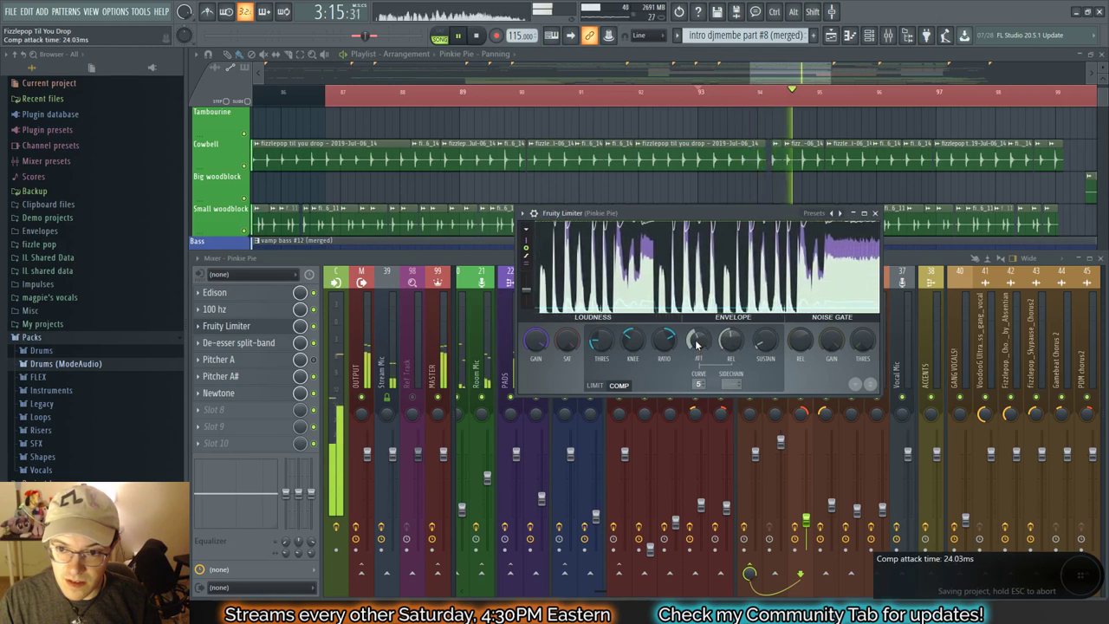
pyautogui.press('space')
pyautogui.press('space')
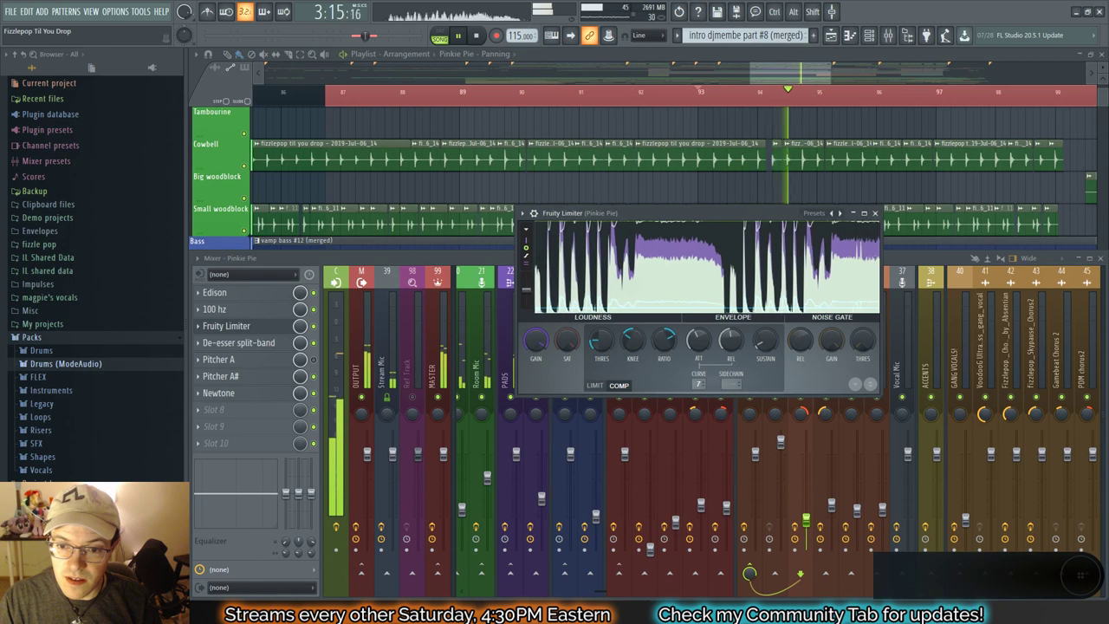
# Step: Set the compressor curve to 8 in Pinkie Pie's Fruity Limiter, close it and replay the mix from bar 93
pyautogui.press('space')
pyautogui.press('space')
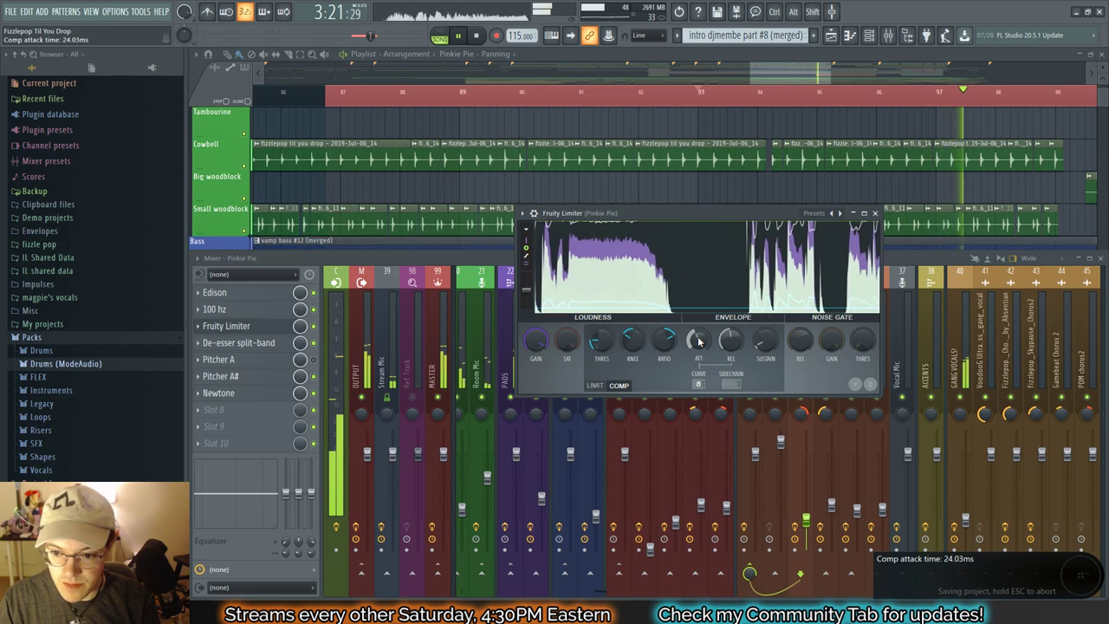
pyautogui.press('space')
pyautogui.press('space')
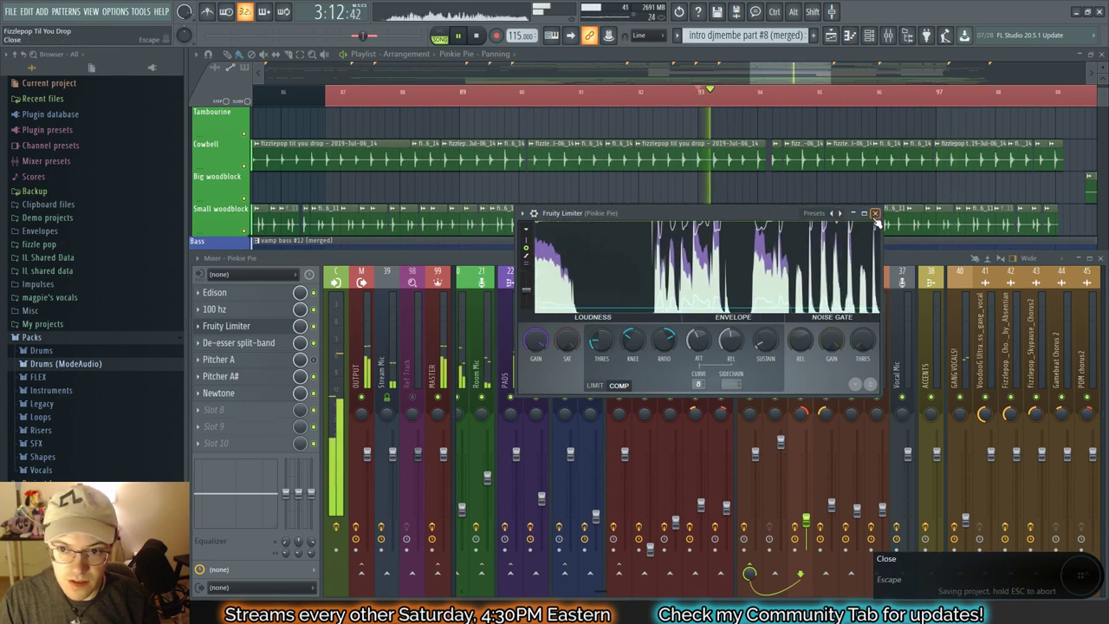
pyautogui.click(874, 213)
pyautogui.press('space')
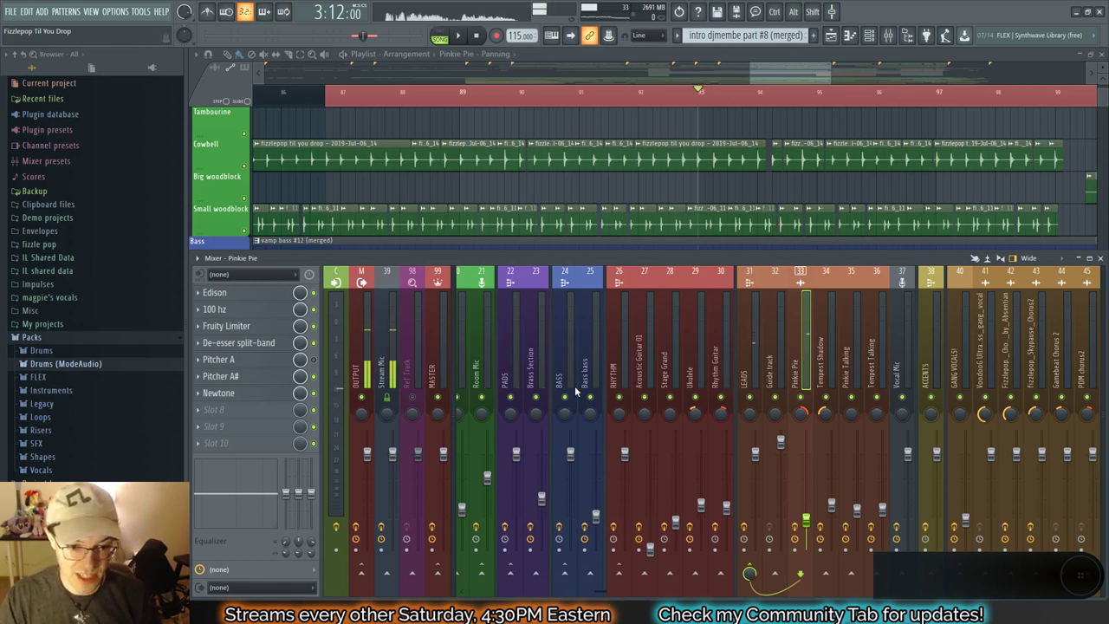
pyautogui.press('space')
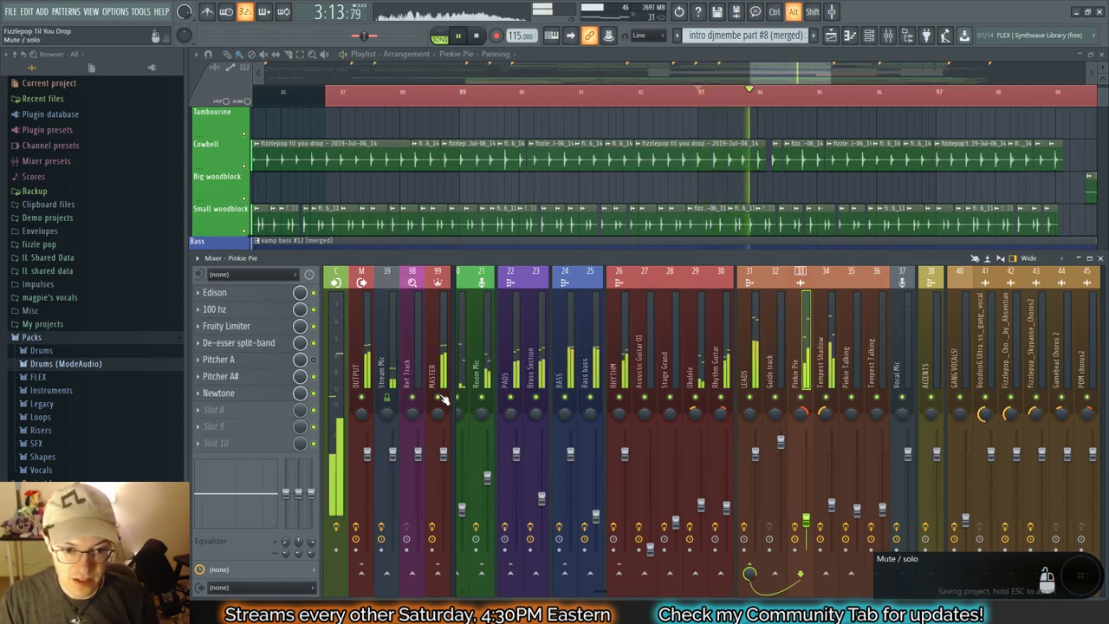
# Step: Clear the playlist's time selection and play the song from the spacer marker at bar 72
pyautogui.moveTo(792, 79); pyautogui.dragTo(815, 83)
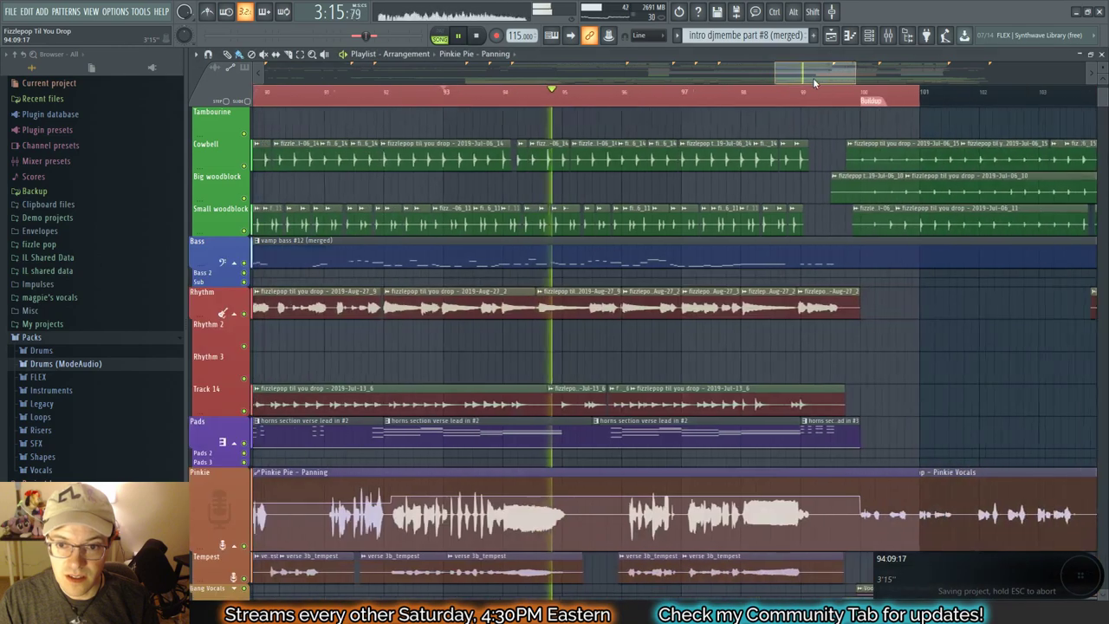
pyautogui.press('space')
pyautogui.scroll(-4, 719, 129)
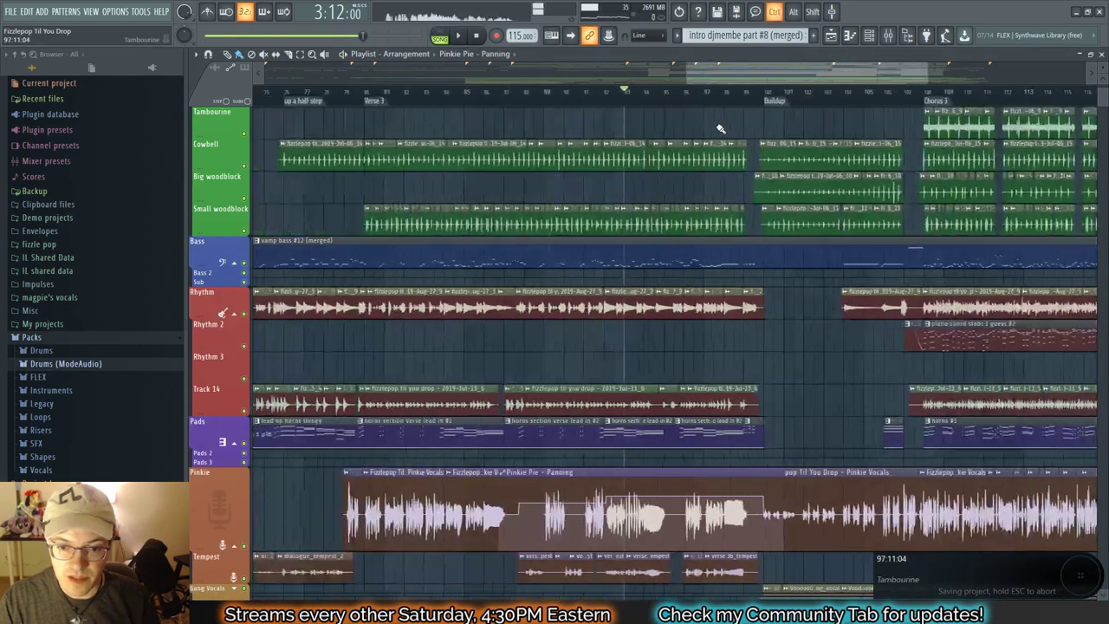
pyautogui.scroll(-2, 720, 128)
pyautogui.click(406, 102)
pyautogui.press('space')
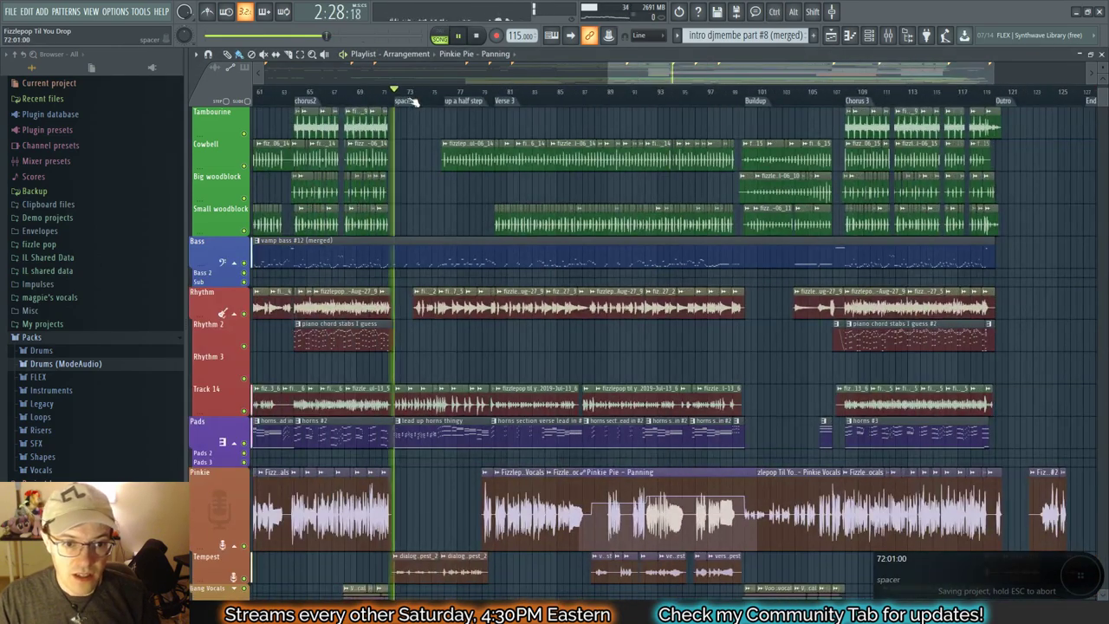
pyautogui.moveTo(720, 82); pyautogui.dragTo(630, 89)
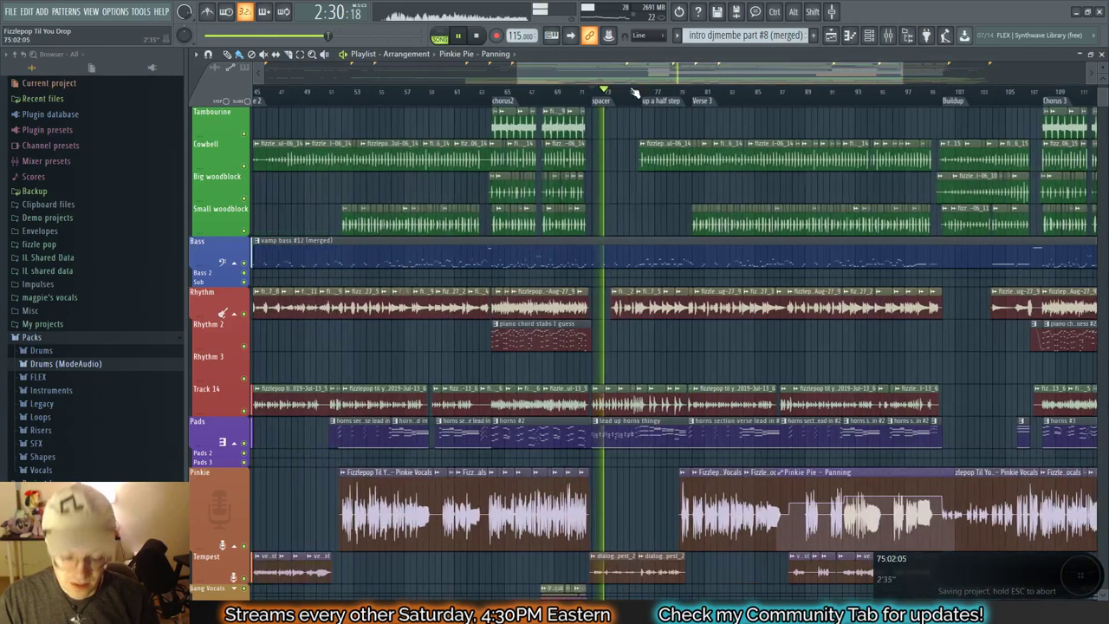
# Step: Compress the Ukulele track with its Fruity Limiter: lower the threshold, raise the ratio, lengthen the attack and add a little gain
pyautogui.press('F9')
pyautogui.click(694, 364)
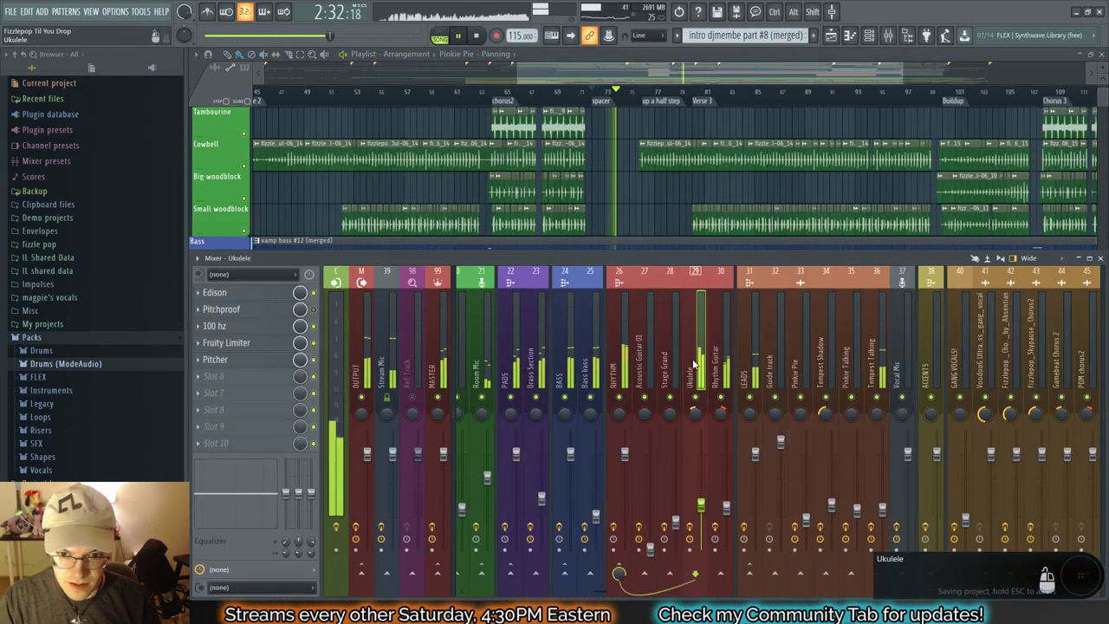
pyautogui.click(226, 342)
pyautogui.click(334, 311)
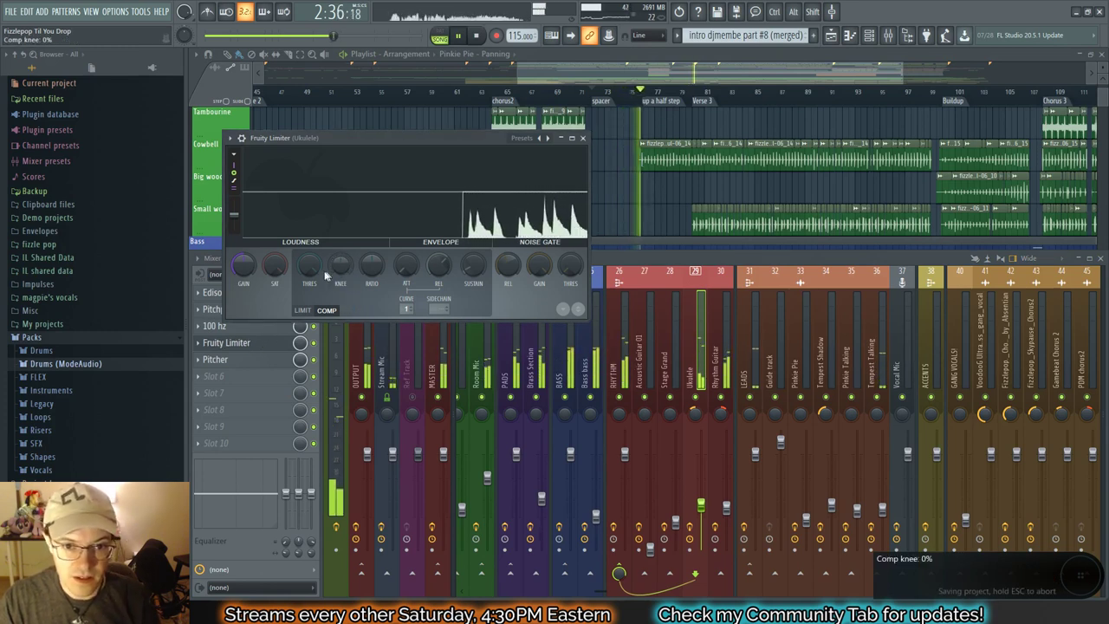
pyautogui.moveTo(318, 267); pyautogui.dragTo(318, 312)
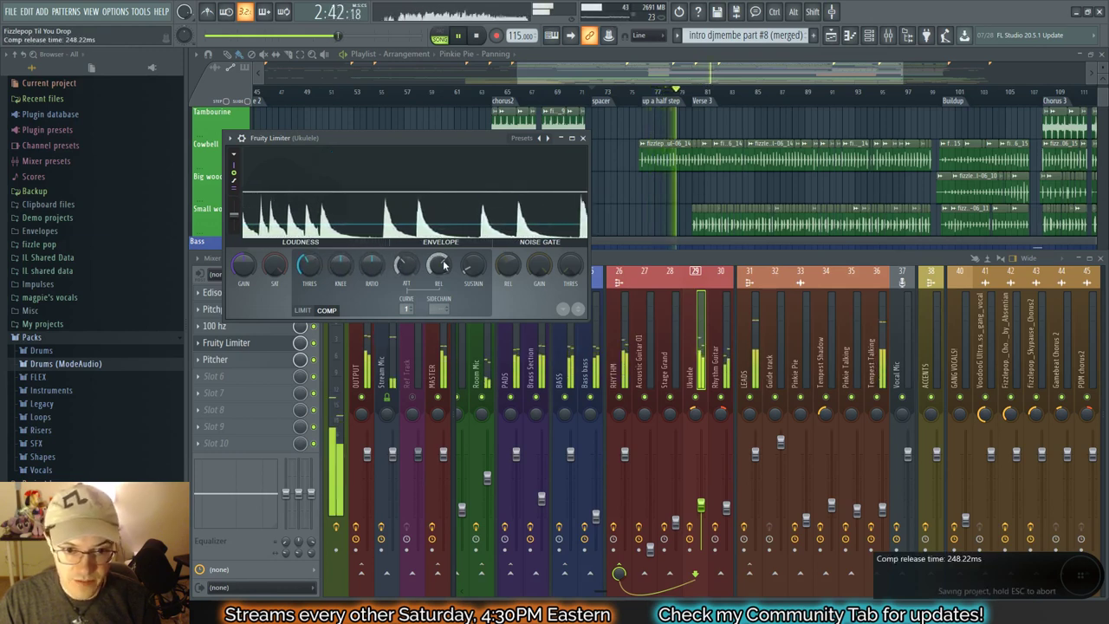
pyautogui.moveTo(370, 267)
pyautogui.mouseDown()
pyautogui.moveTo(370, 247)
pyautogui.moveTo(365, 273)
pyautogui.mouseUp()
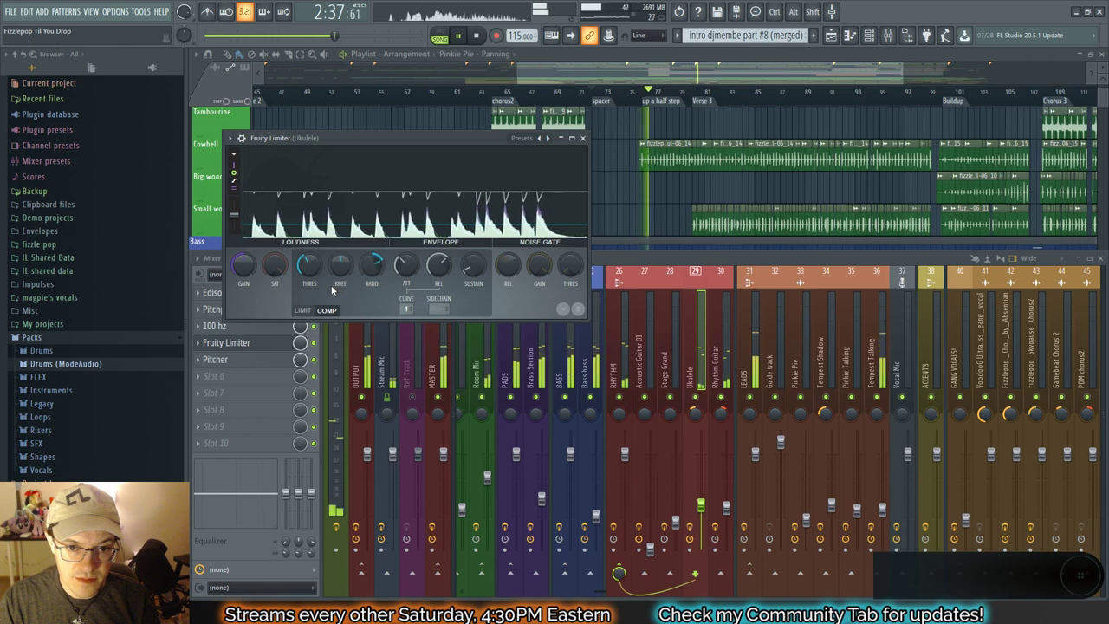
pyautogui.moveTo(313, 269); pyautogui.dragTo(251, 265)
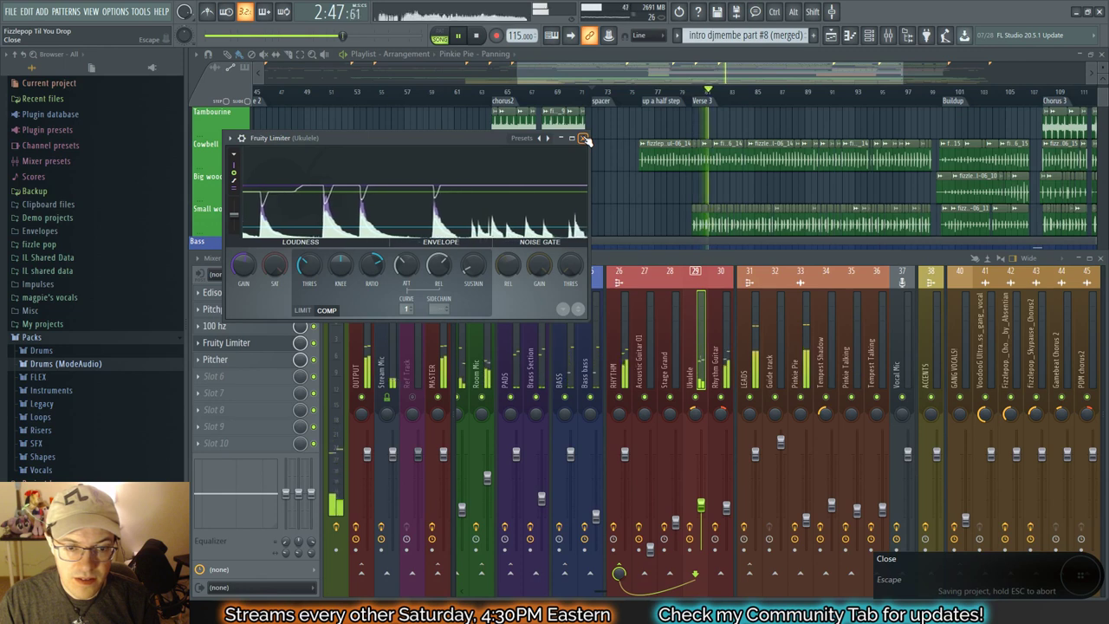
# Step: Replay from the spacer section, compare the Ukulele with its Fruity Limiter bypassed and enabled, and close the limiter
pyautogui.press('space')
pyautogui.press('space')
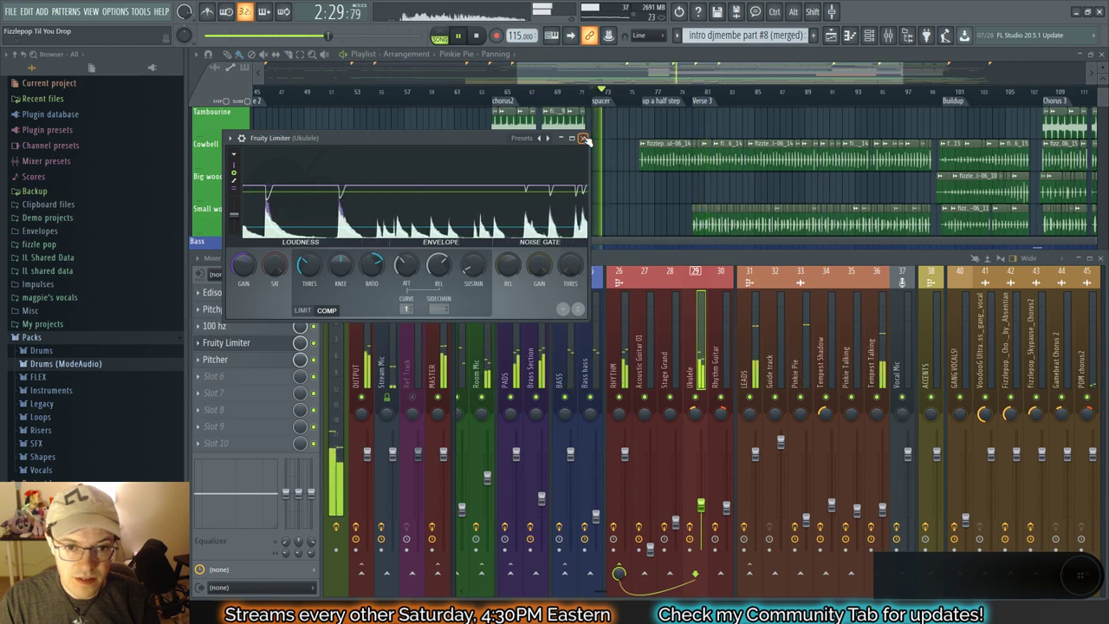
pyautogui.click(314, 343)
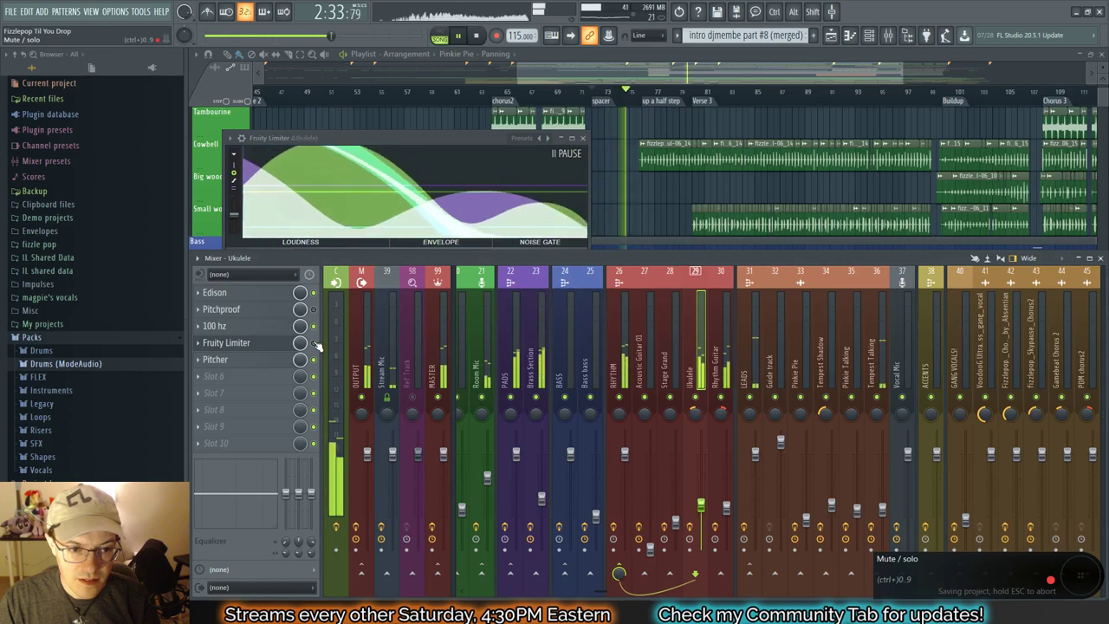
pyautogui.click(315, 344)
pyautogui.click(583, 138)
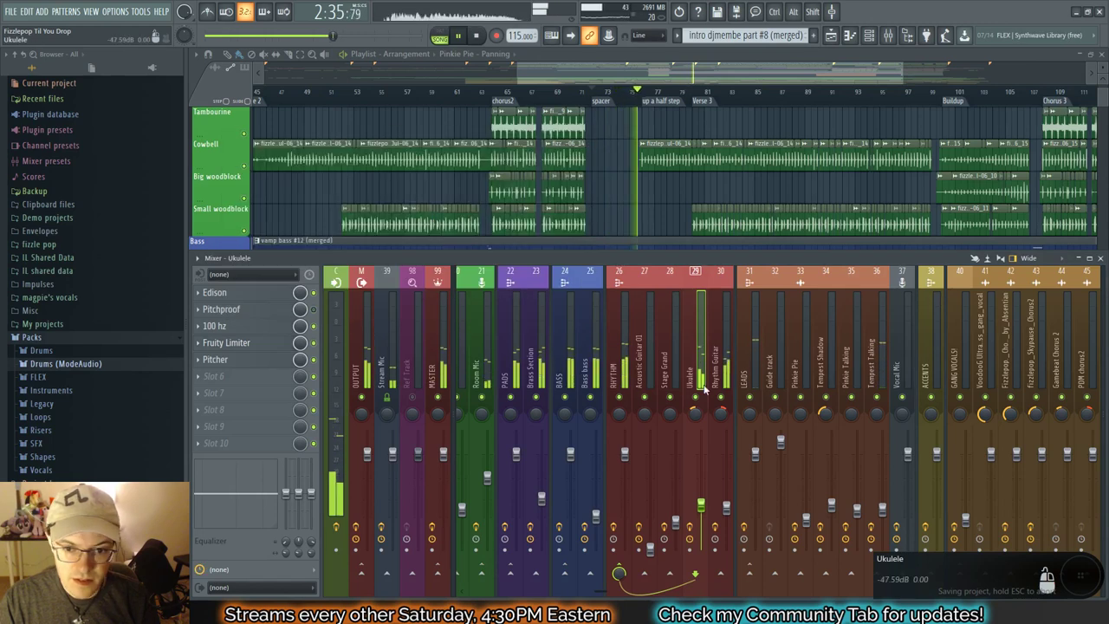
# Step: Solo the Rhythm Guitar track, add a Fruity Limiter in effect slot 4 and switch it to compressor mode
pyautogui.click(727, 373)
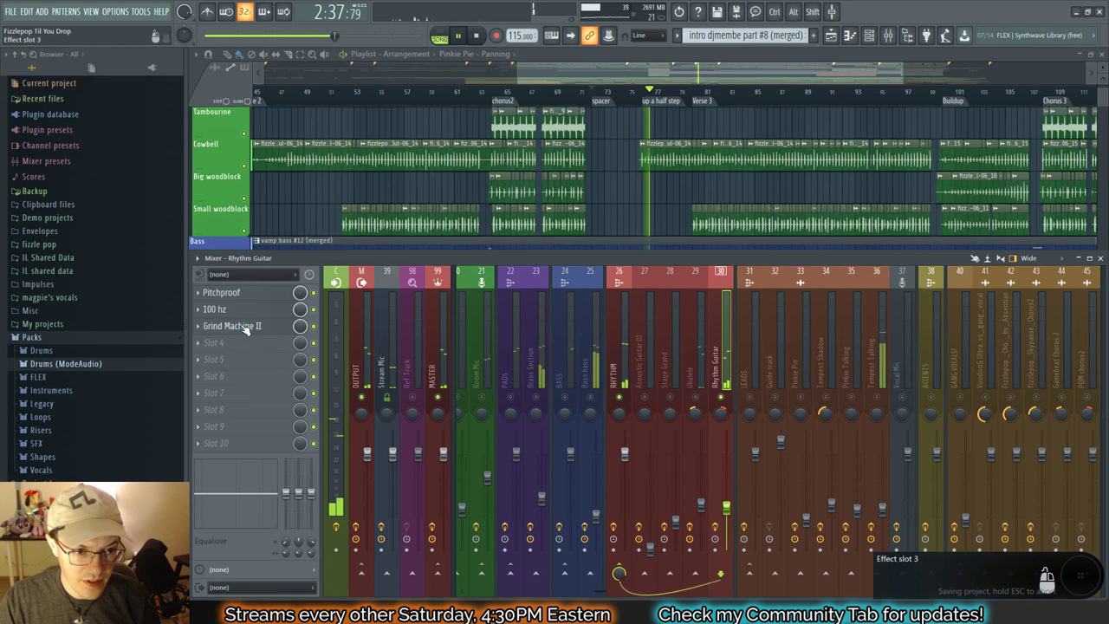
pyautogui.click(198, 342)
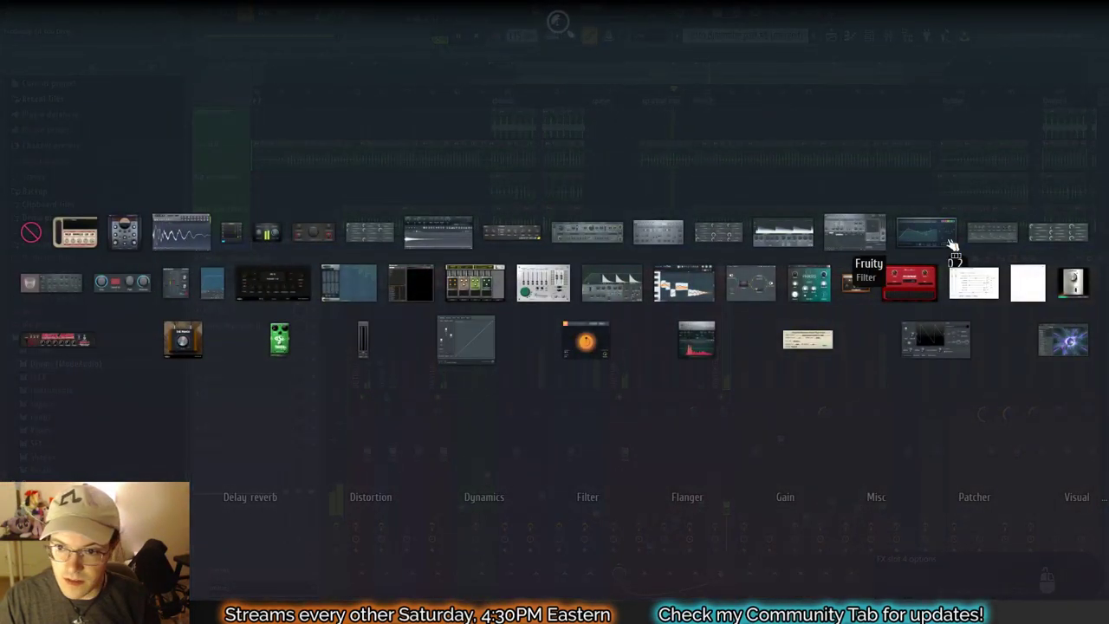
pyautogui.click(785, 234)
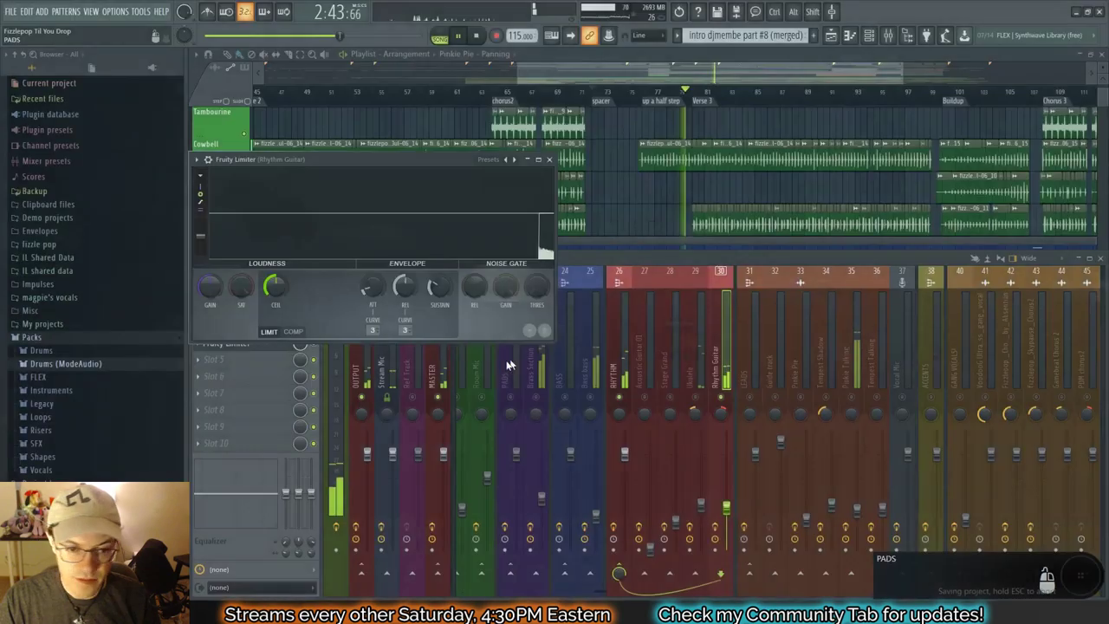
pyautogui.click(299, 333)
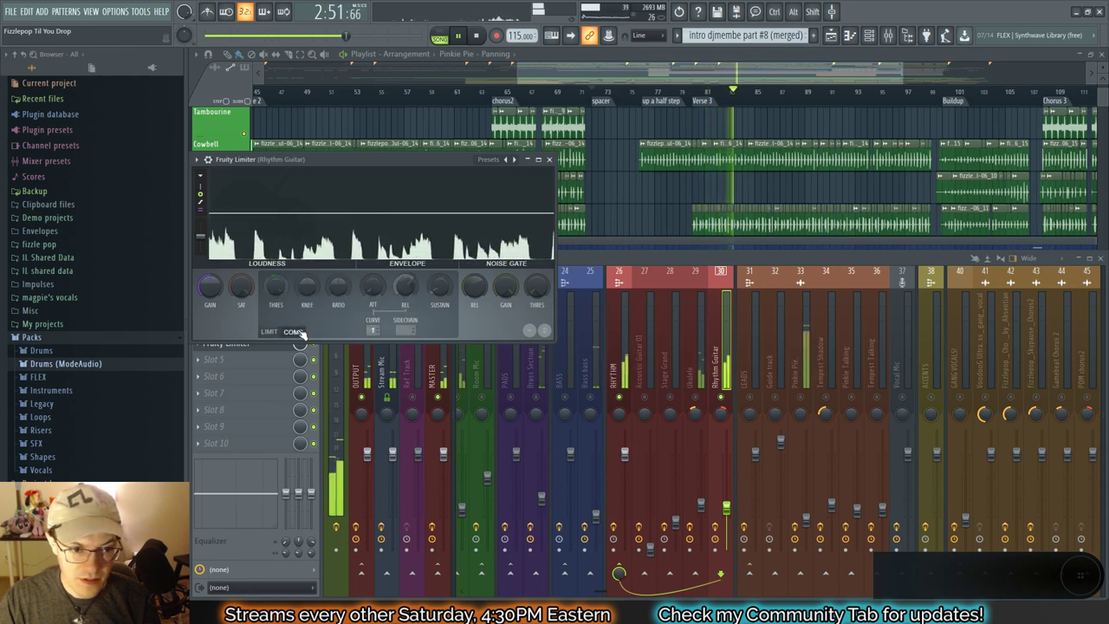
# Step: Lower the threshold, raise the ratio, attack and gain, and set curve 5 in Rhythm Guitar's compressor, then close the limiter
pyautogui.moveTo(275, 286); pyautogui.dragTo(275, 306)
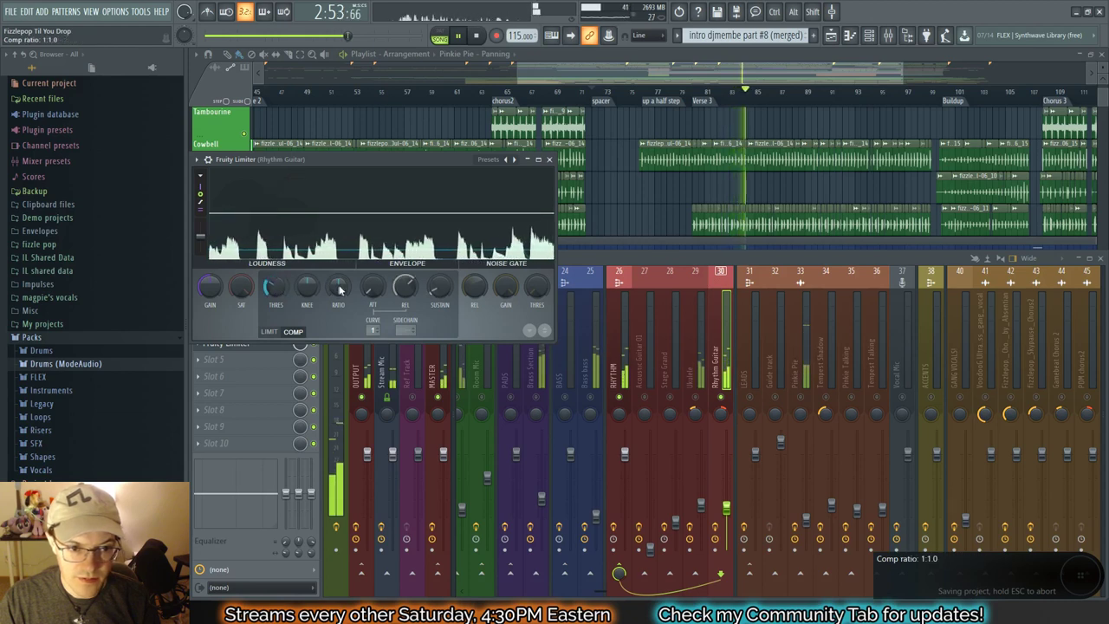
pyautogui.moveTo(339, 287); pyautogui.dragTo(373, 275)
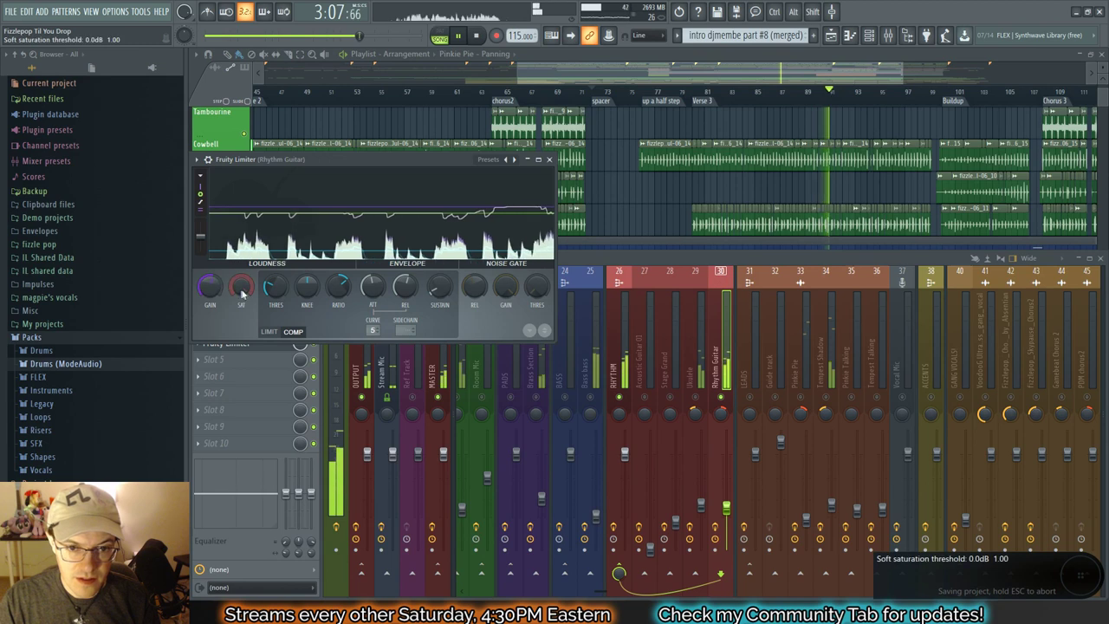
pyautogui.click(549, 160)
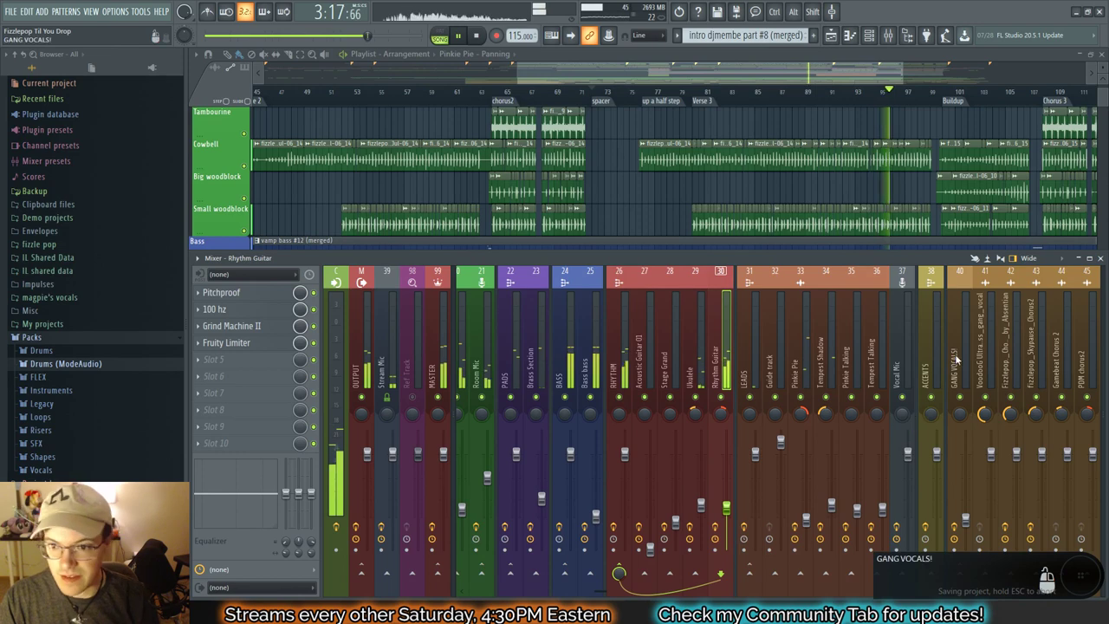
# Step: Select the Chorus 3 section in the playlist and play it from around bar 111
pyautogui.press('space')
pyautogui.moveTo(699, 75); pyautogui.dragTo(898, 89)
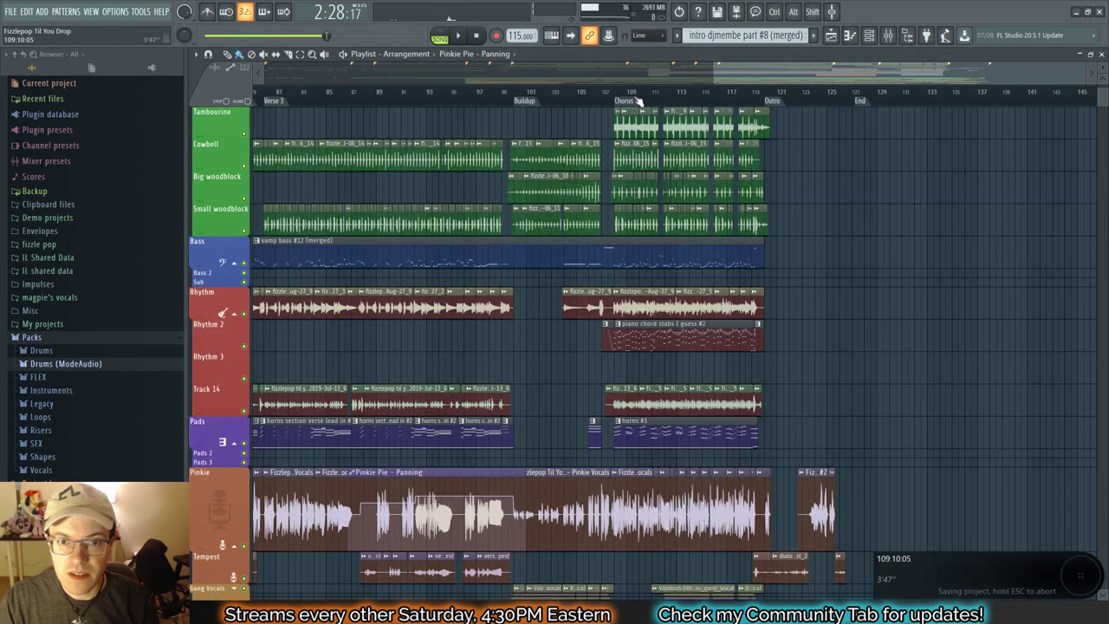
pyautogui.keyDown('ctrl'); pyautogui.doubleClick(622, 101); pyautogui.keyUp('ctrl')
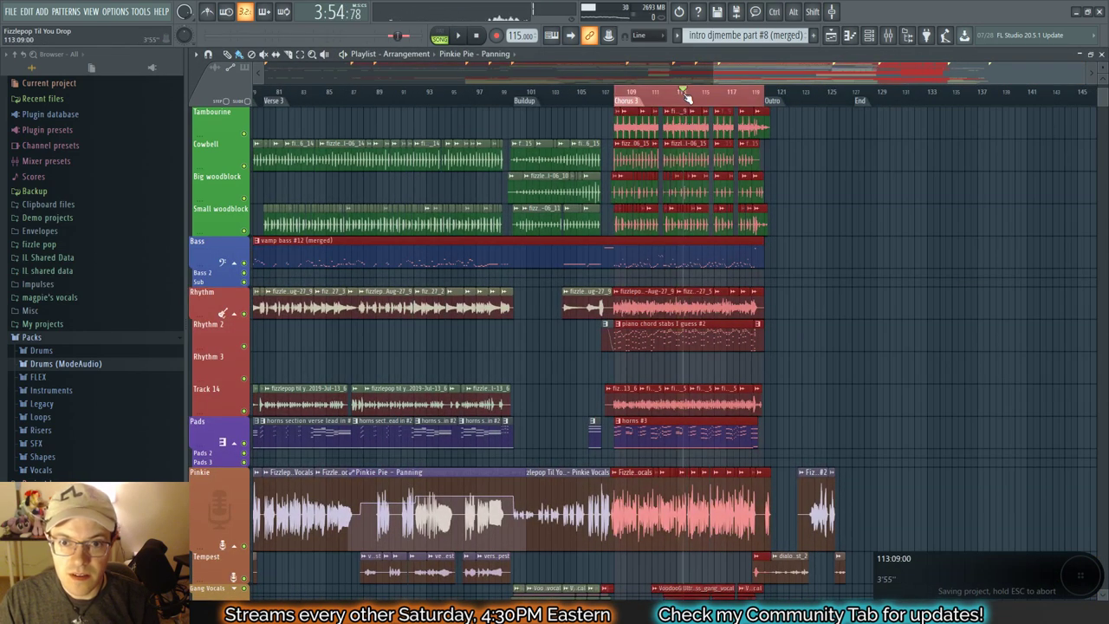
pyautogui.press('space')
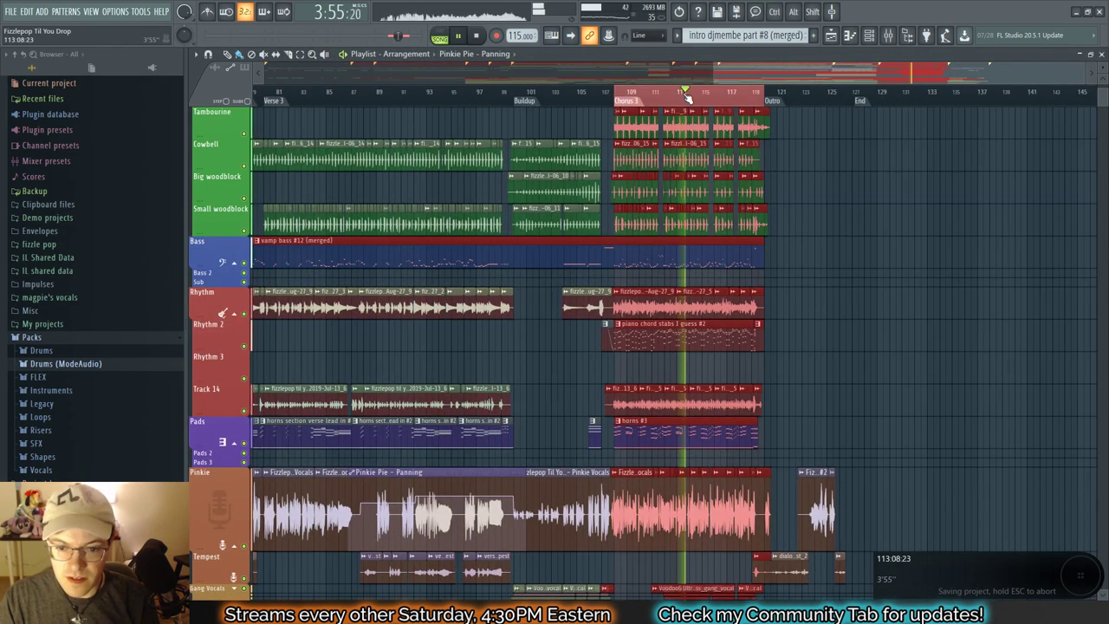
pyautogui.click(677, 101)
pyautogui.click(666, 102)
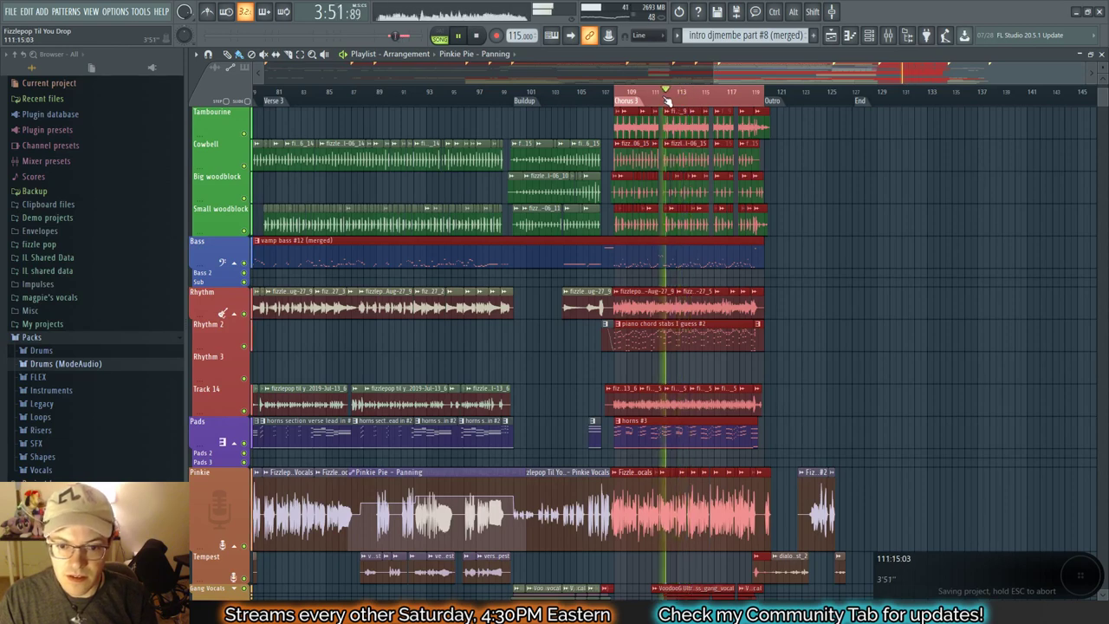
pyautogui.click(665, 104)
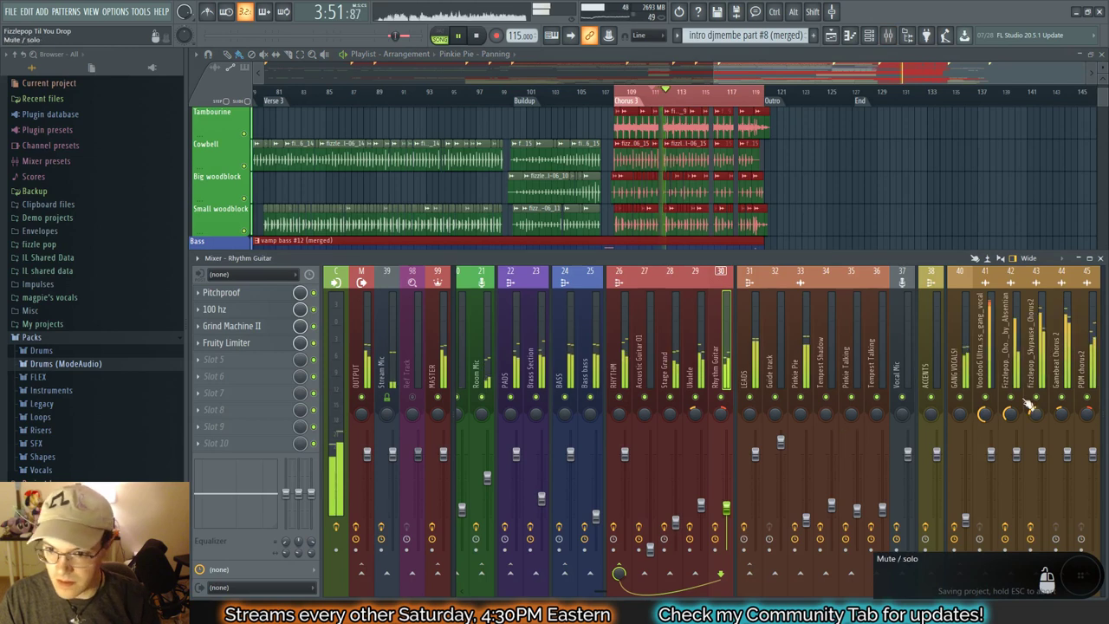
# Step: Solo the GANG VOCALS! bus and examine how its Fruity Limiter compressor and De-esser split-band handle the Chorus 3 vocals
pyautogui.click(959, 364)
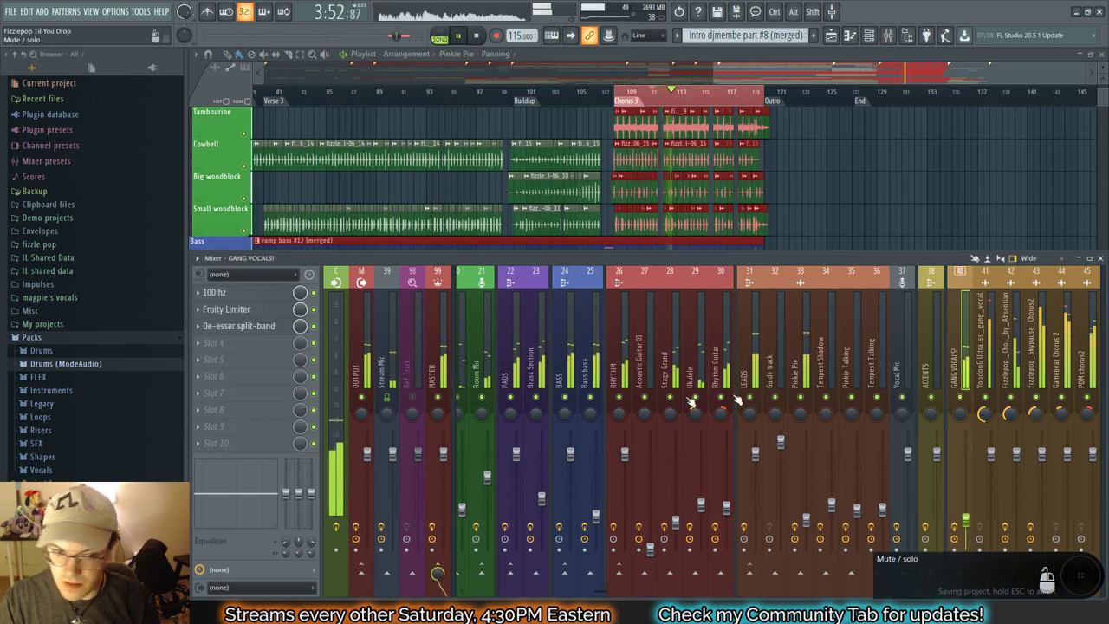
pyautogui.click(247, 311)
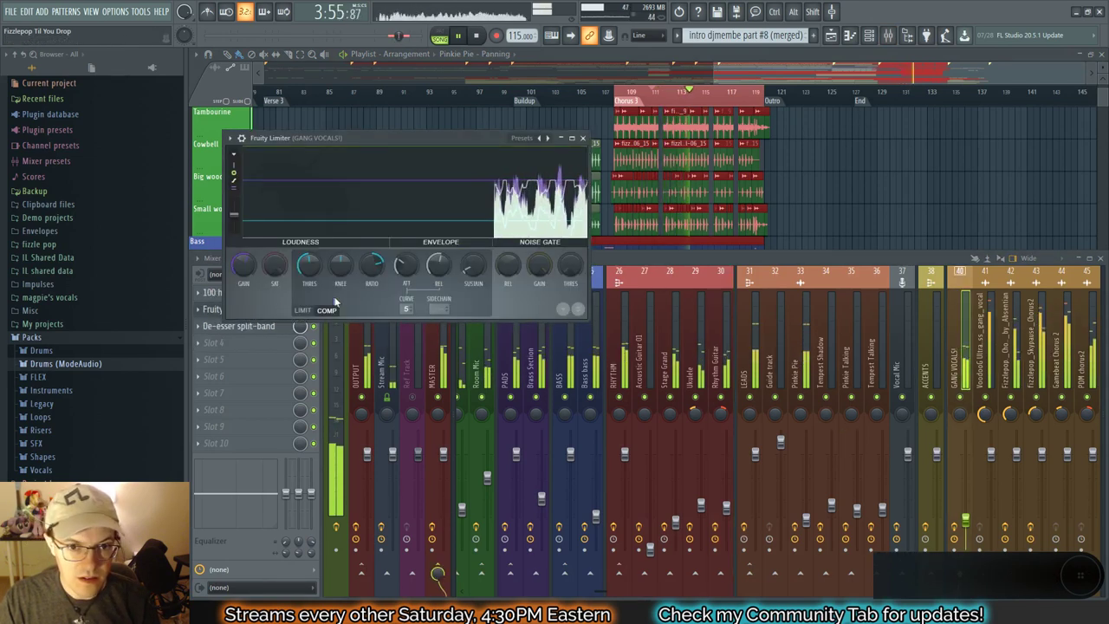
pyautogui.keyDown('alt'); pyautogui.rightClick(960, 398); pyautogui.keyUp('alt')
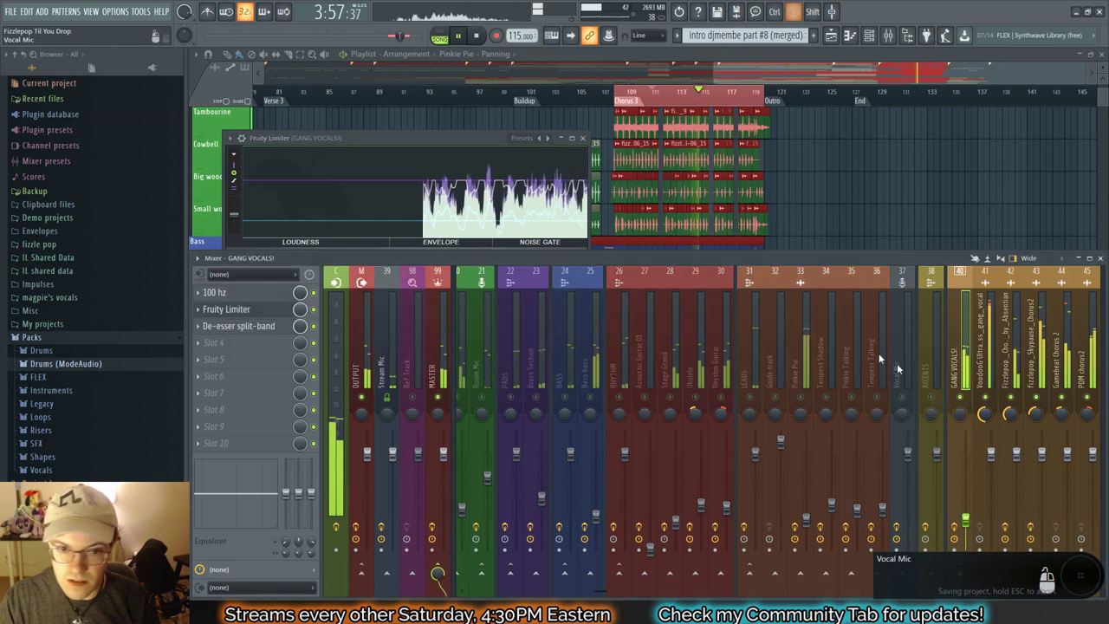
pyautogui.click(406, 138)
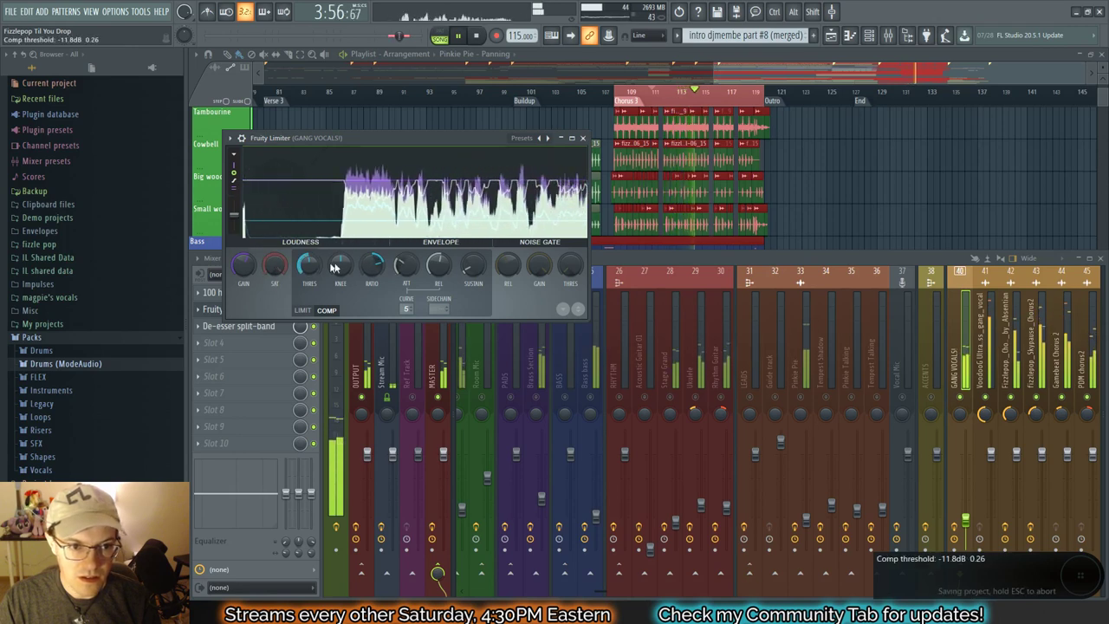
pyautogui.click(583, 139)
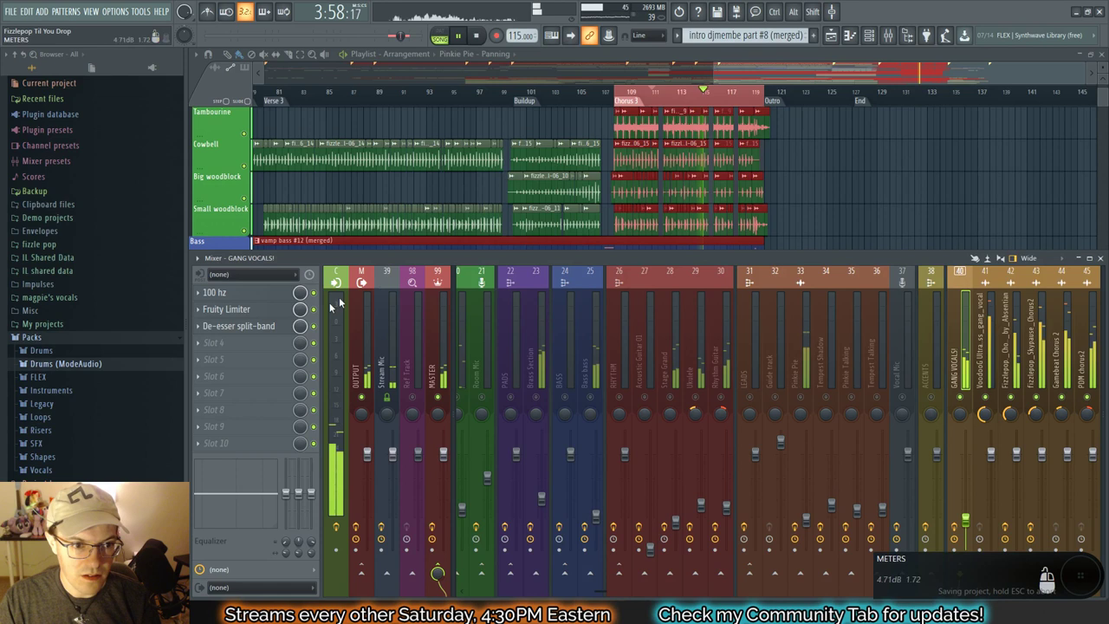
pyautogui.click(252, 326)
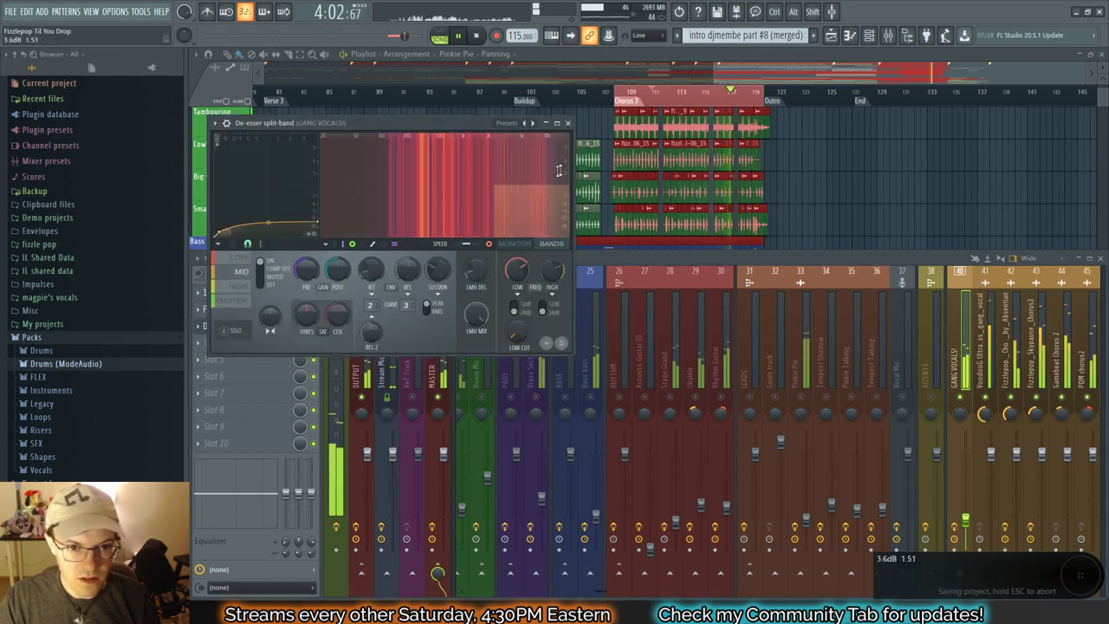
pyautogui.click(567, 123)
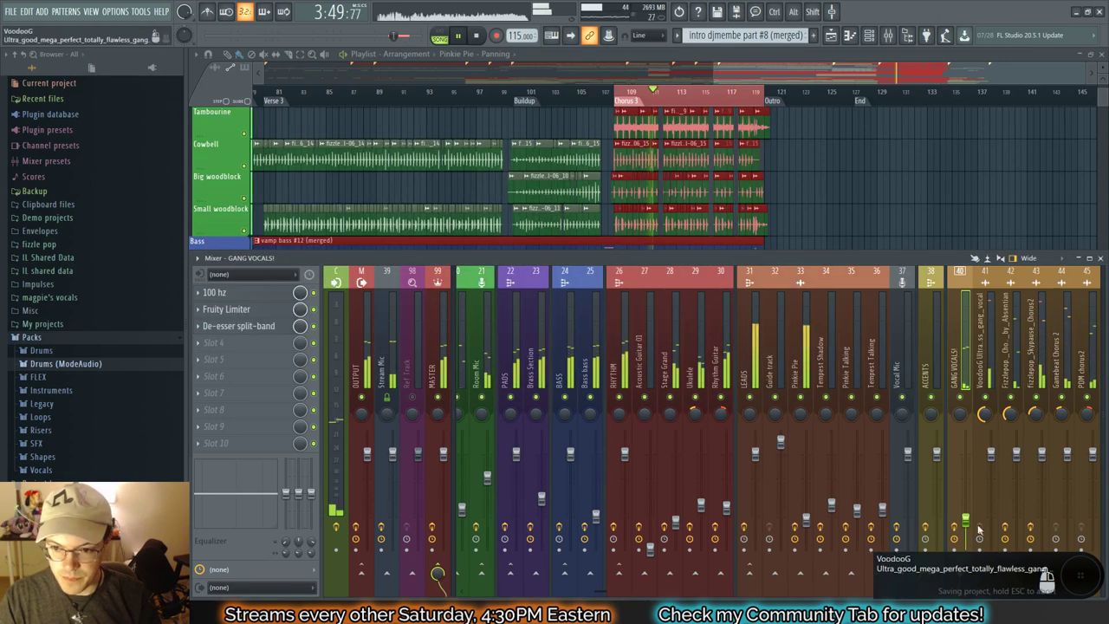
# Step: Raise the GANG VOCALS! bus level slightly to about -18.7 dB and stop playback
pyautogui.moveTo(966, 521); pyautogui.dragTo(966, 519)
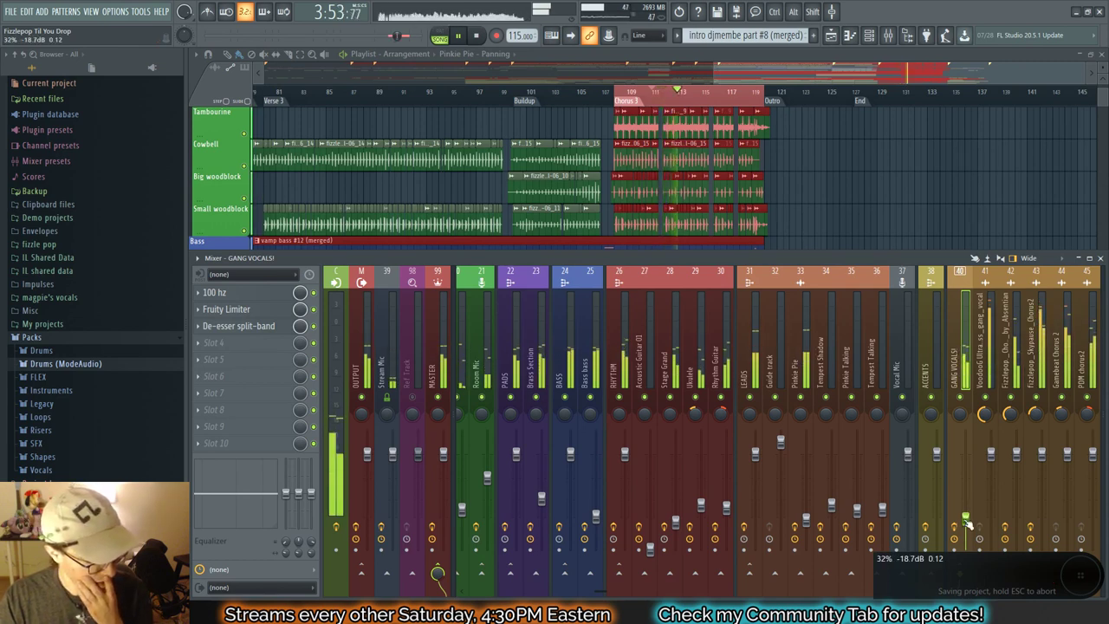
pyautogui.press('space')
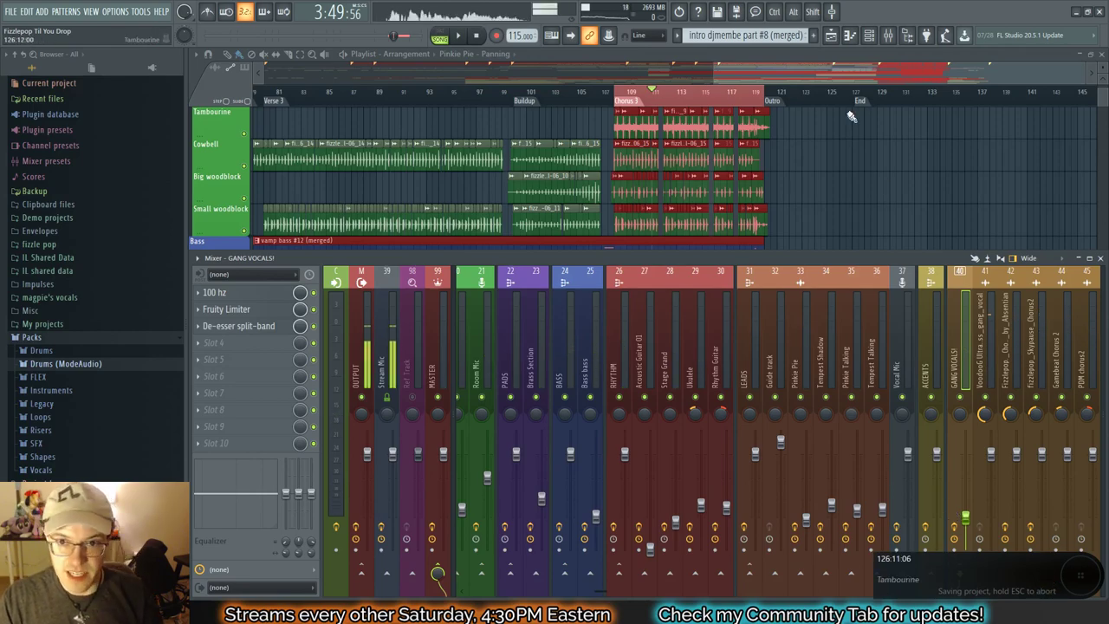
# Step: Look over the whole arrangement in the playlist, from the intro to the outro
pyautogui.press('F9')
pyautogui.hscroll(-10, 598, 156)
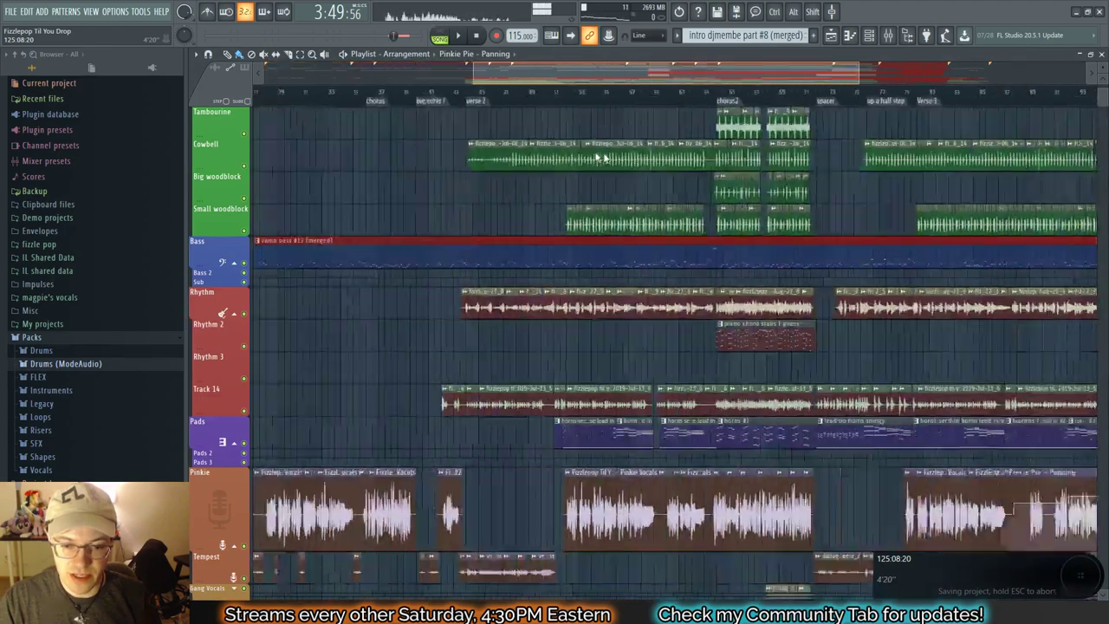
pyautogui.hscroll(8, 601, 158)
pyautogui.hscroll(-1, 835, 173)
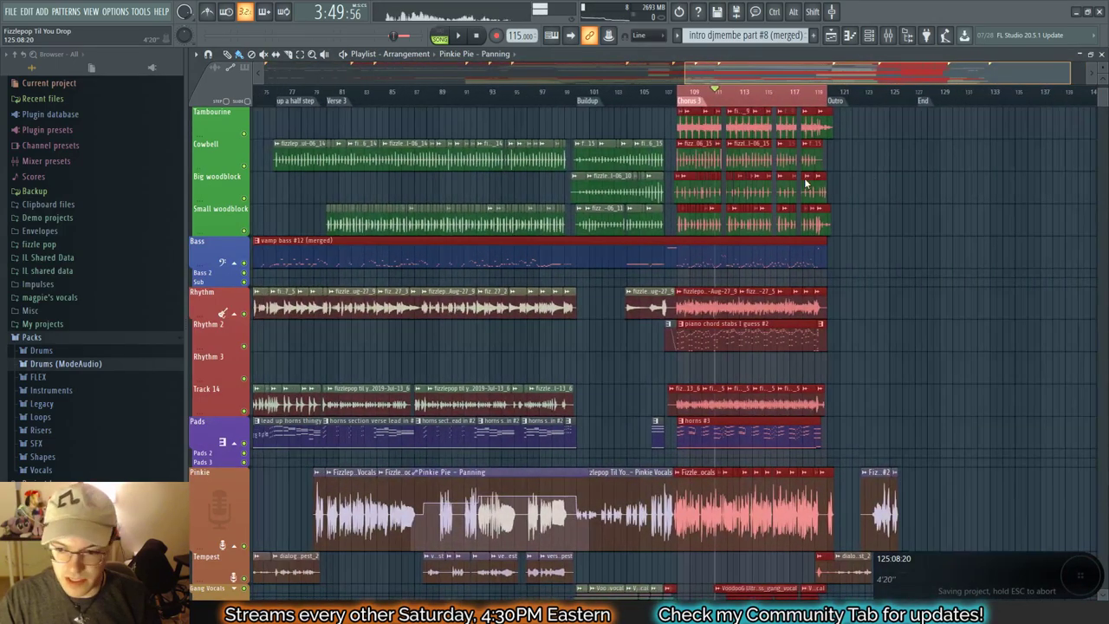
pyautogui.hscroll(-14, 842, 177)
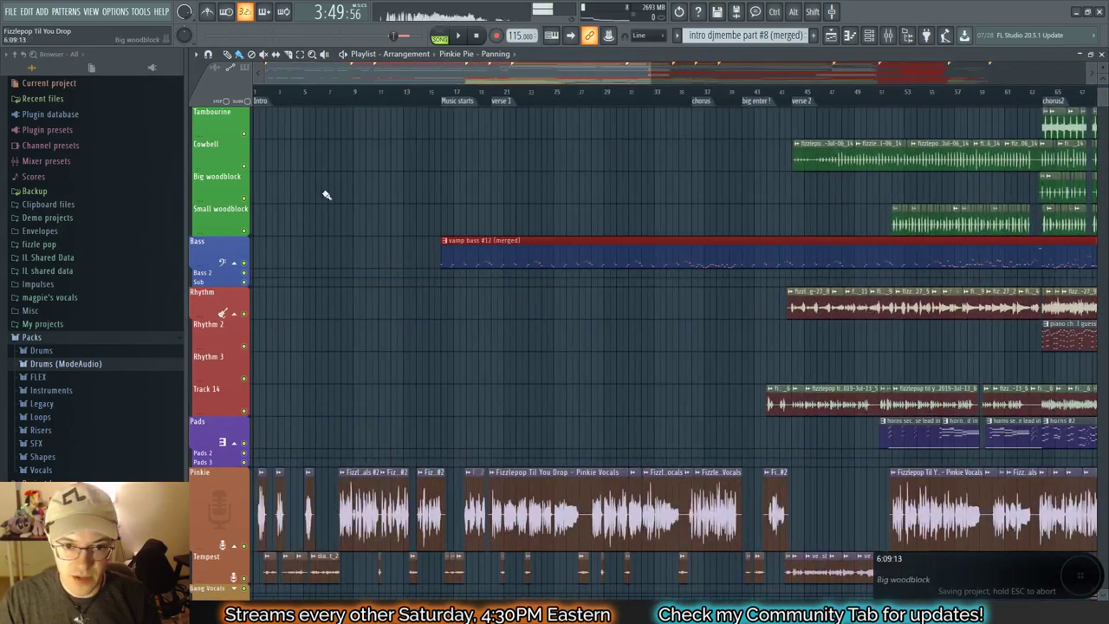
pyautogui.hscroll(10, 944, 134)
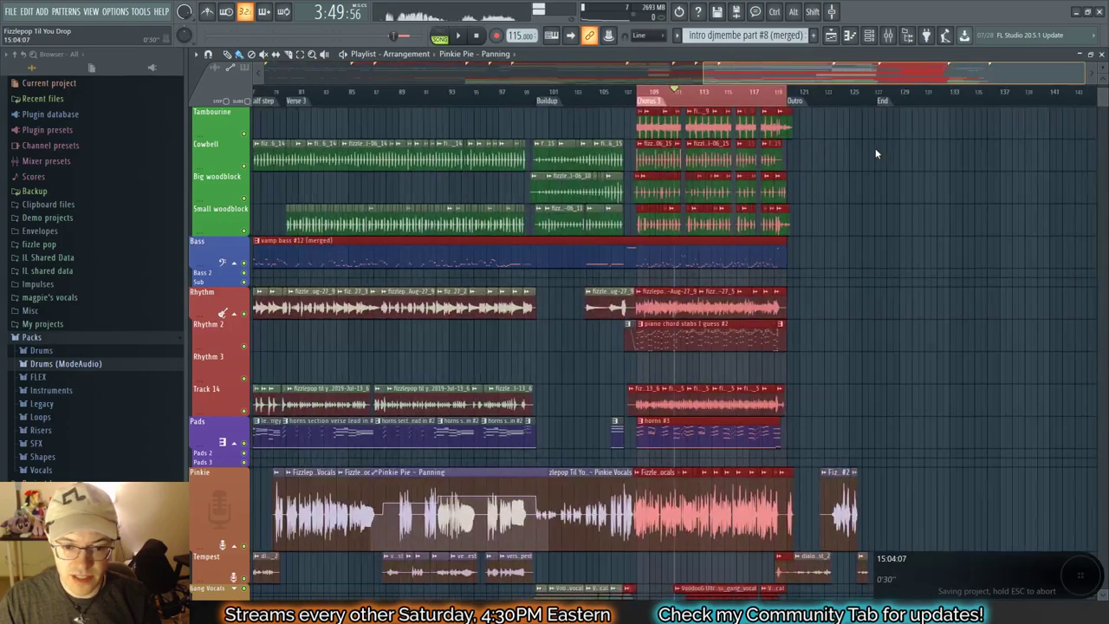
pyautogui.hscroll(3, 808, 173)
pyautogui.hscroll(-2, 691, 192)
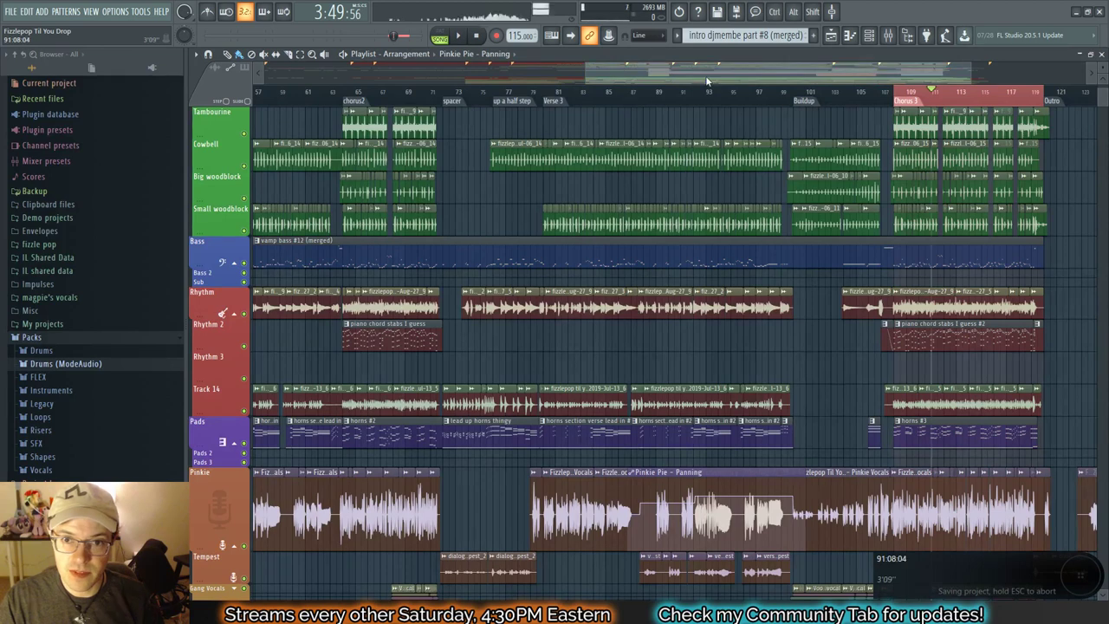
pyautogui.hscroll(4, 696, 93)
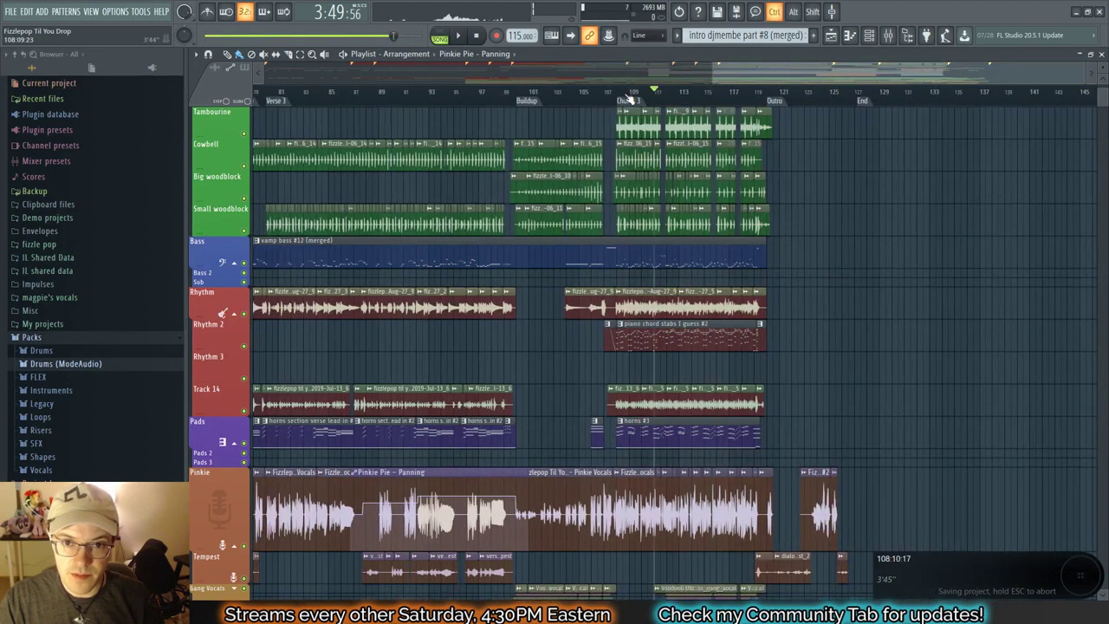
# Step: Select the Chorus 3 section, select the MASTER track in the mixer and play the chorus from its start
pyautogui.keyDown('ctrl'); pyautogui.click(624, 100); pyautogui.keyUp('ctrl')
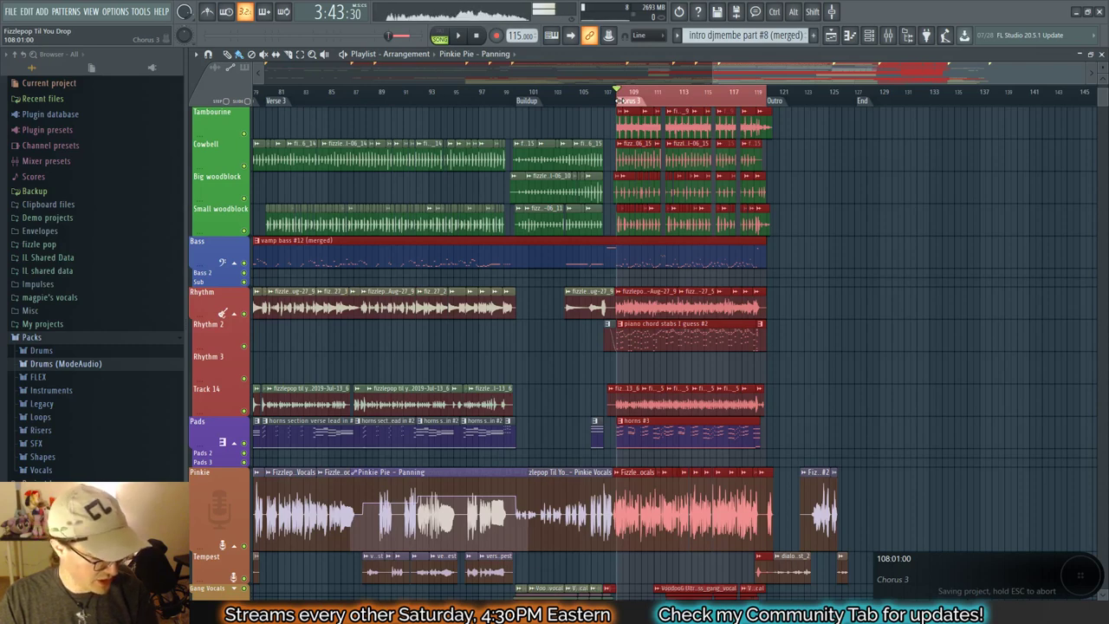
pyautogui.press('F9')
pyautogui.click(437, 342)
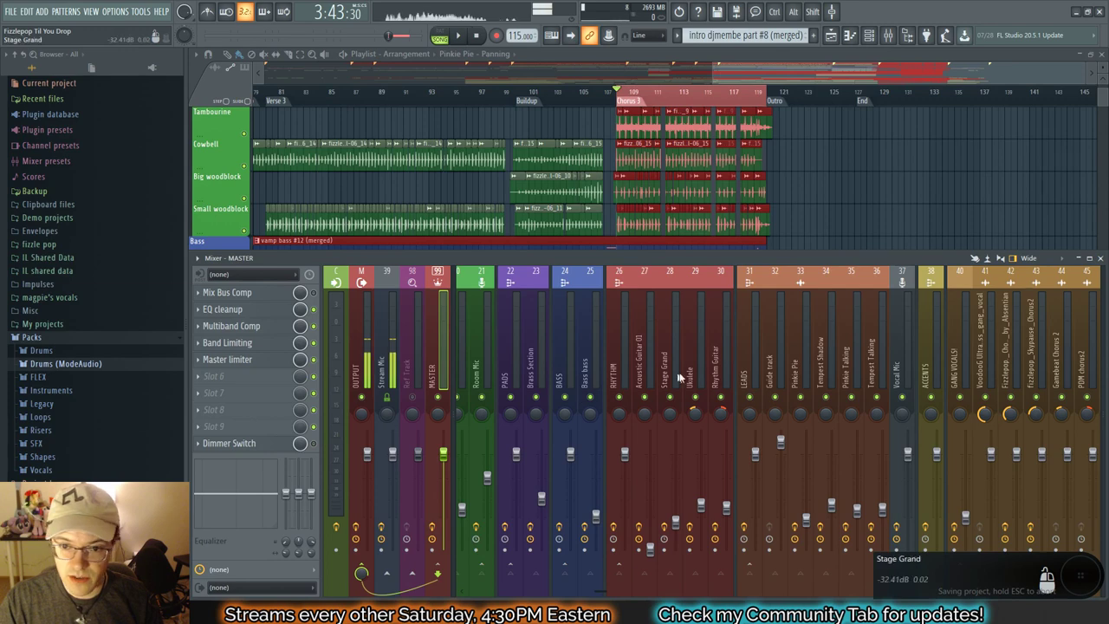
pyautogui.press('space')
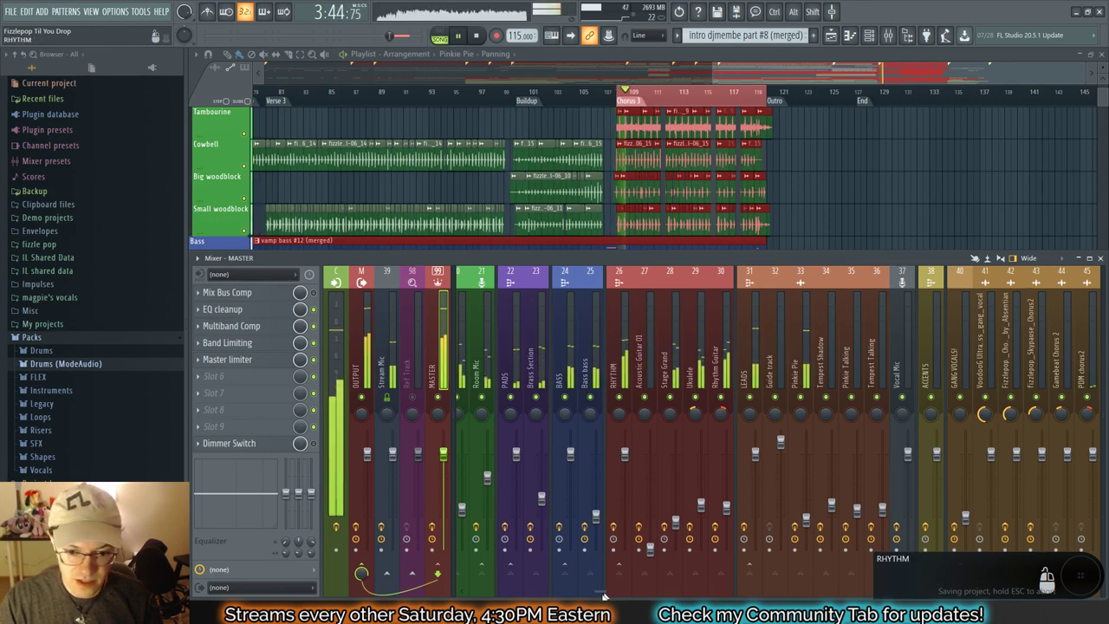
# Step: Solo the Pinkie Pie vocal track and enable its send to Room Reverb at about 58%
pyautogui.moveTo(602, 594); pyautogui.dragTo(639, 594)
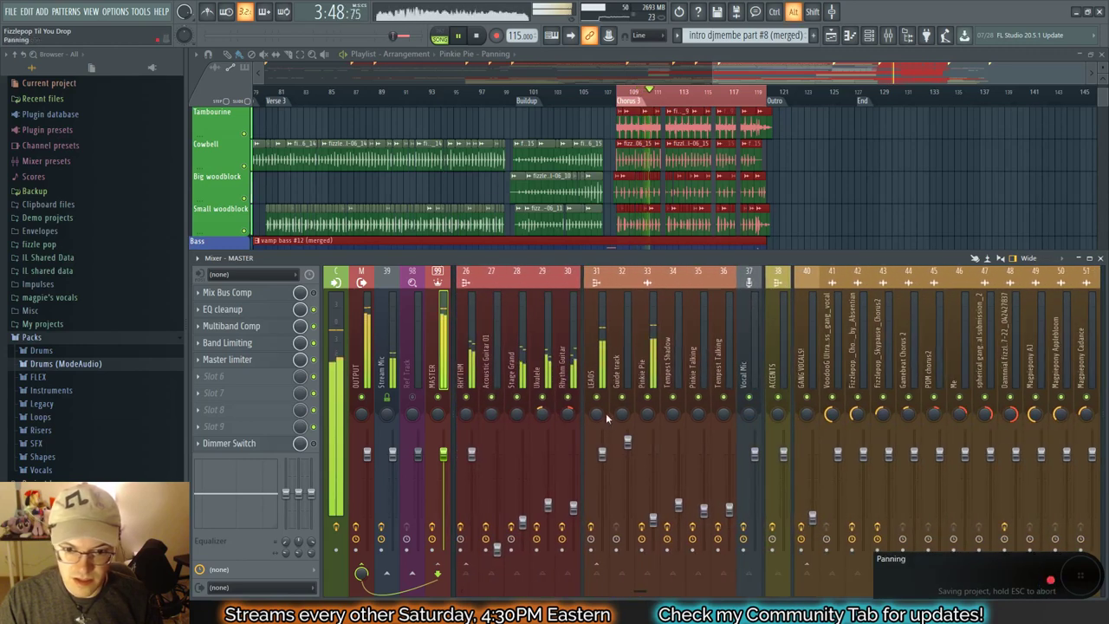
pyautogui.click(648, 364)
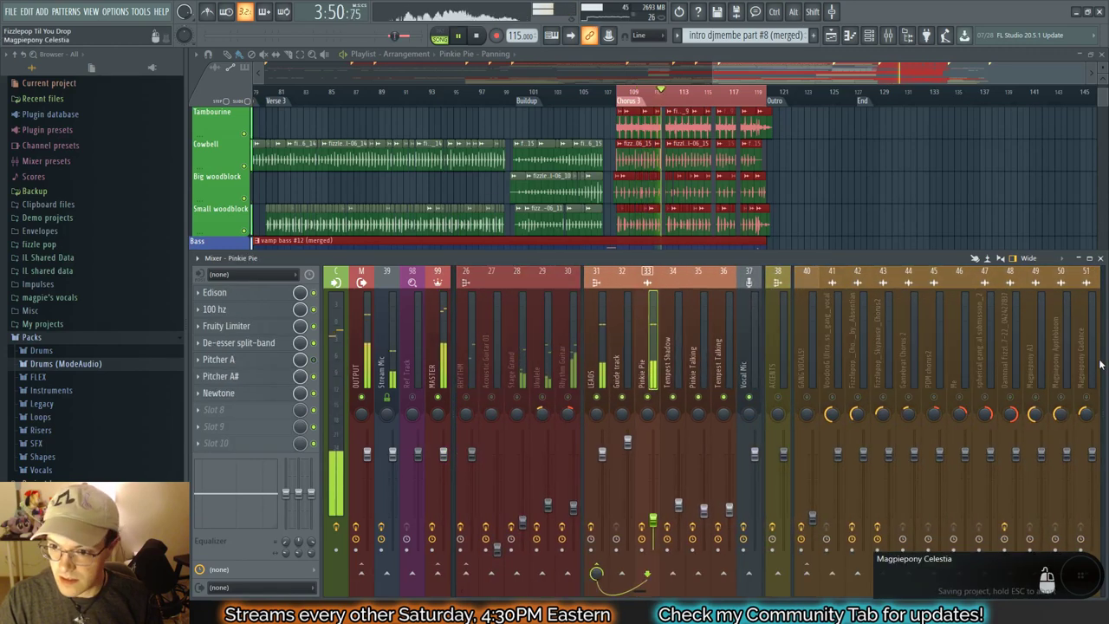
pyautogui.moveTo(1100, 358); pyautogui.dragTo(999, 359)
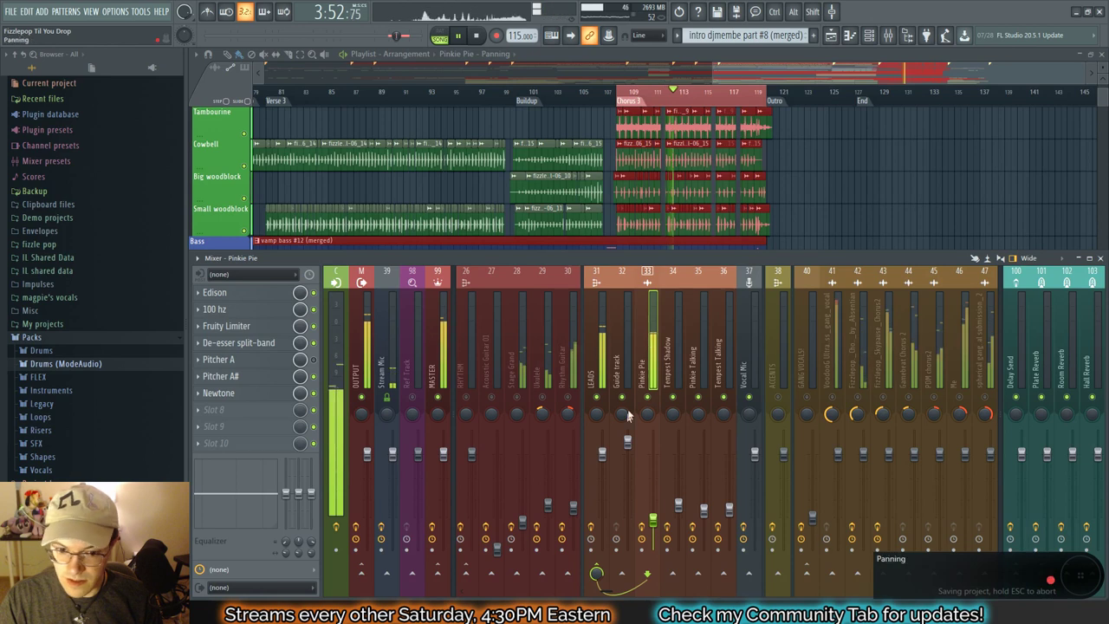
pyautogui.click(1042, 361)
pyautogui.click(649, 364)
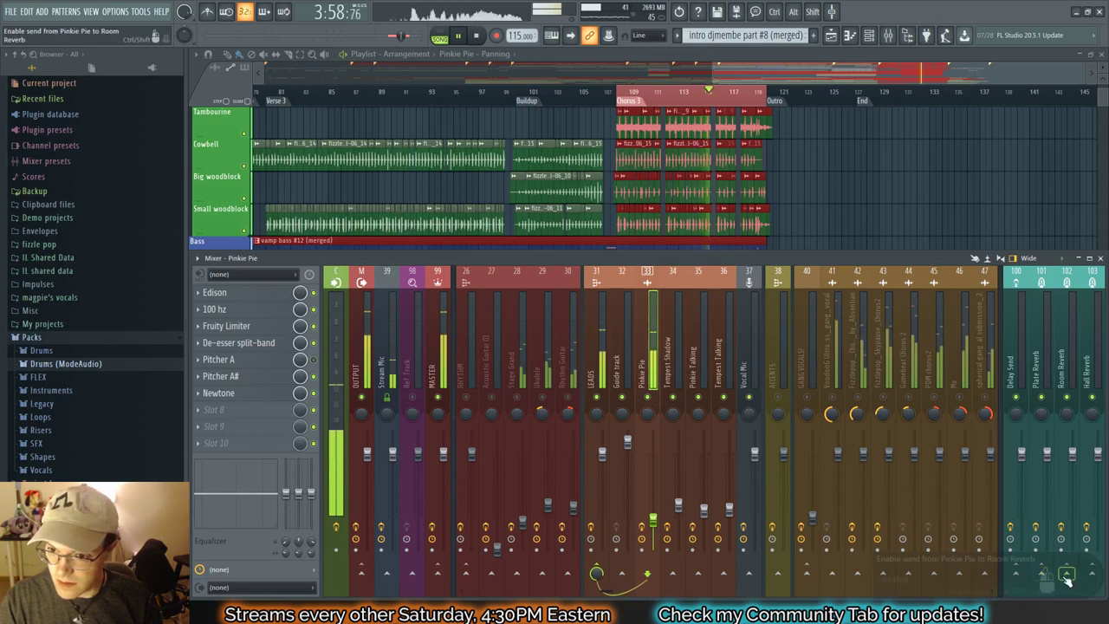
pyautogui.click(1066, 575)
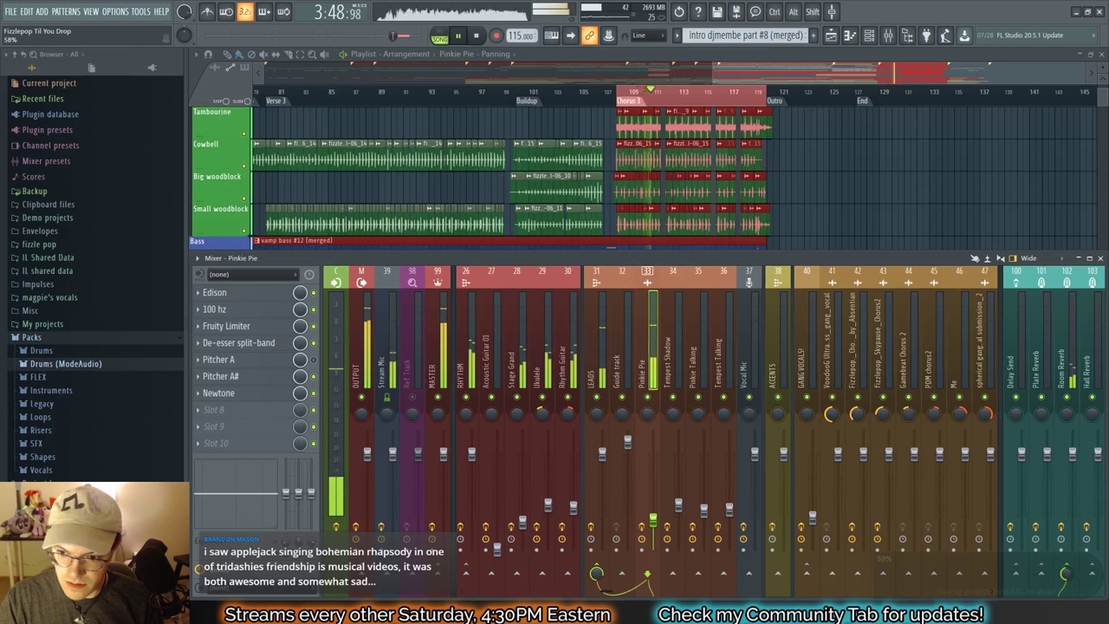
# Step: Replay Chorus 3 comparing the mix with Room Reverb muted and unmuted, and check the Tempest Shadow and Pinkie Pie sends
pyautogui.press('space')
pyautogui.press('space')
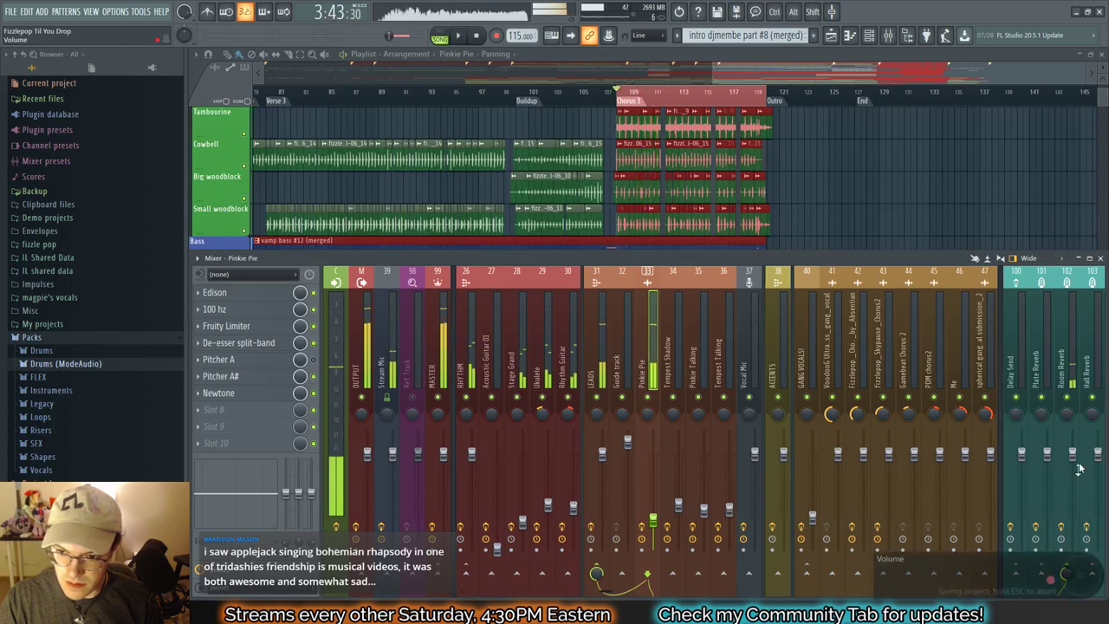
pyautogui.click(1068, 400)
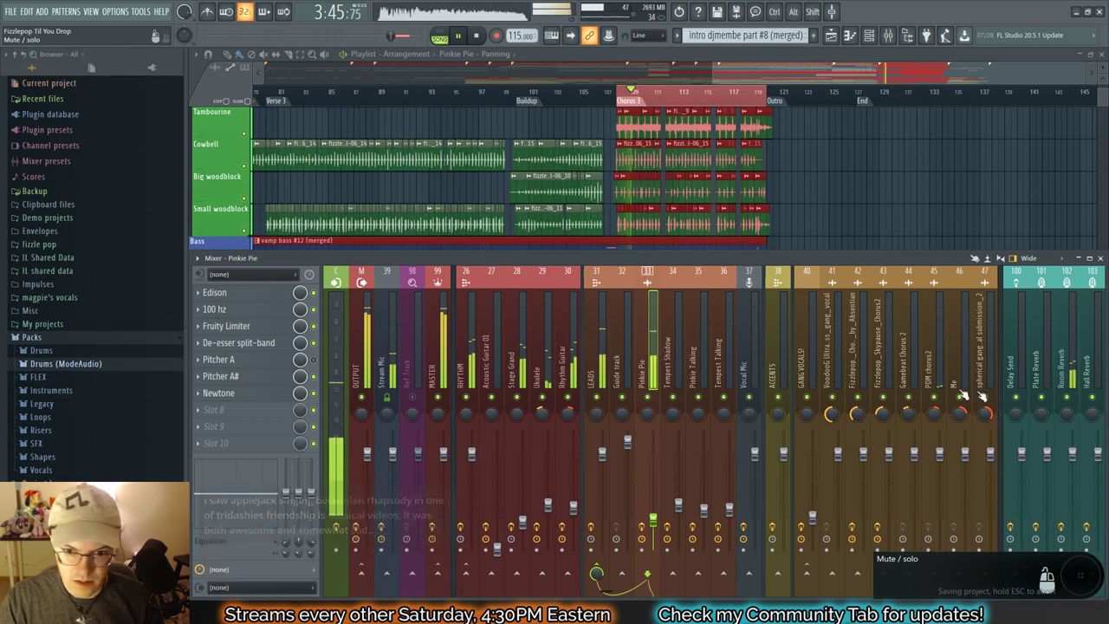
pyautogui.click(676, 358)
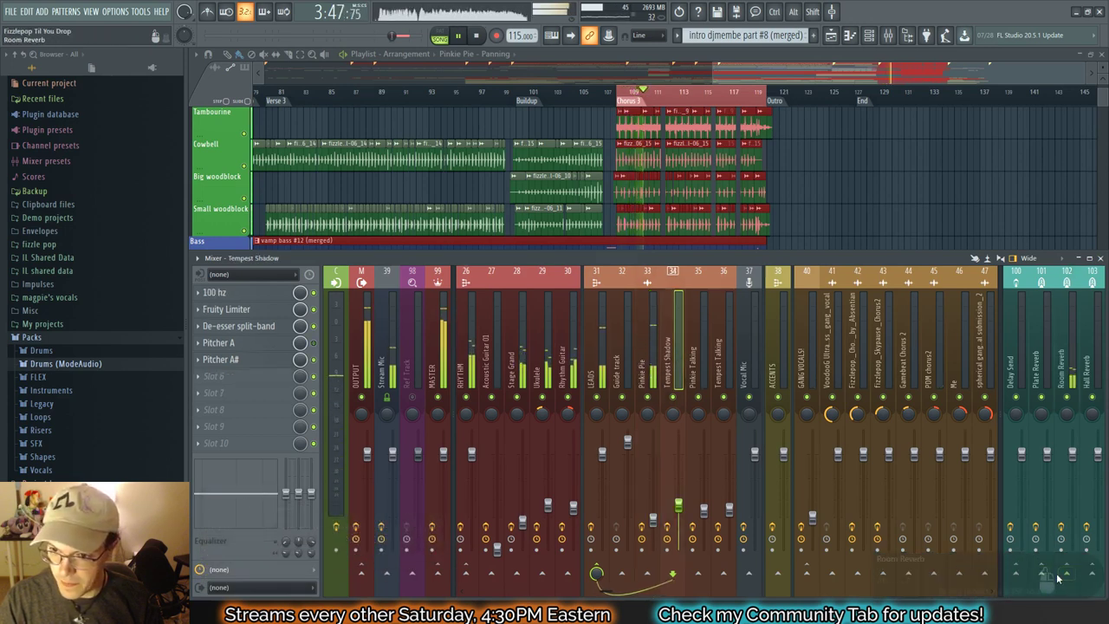
pyautogui.click(646, 345)
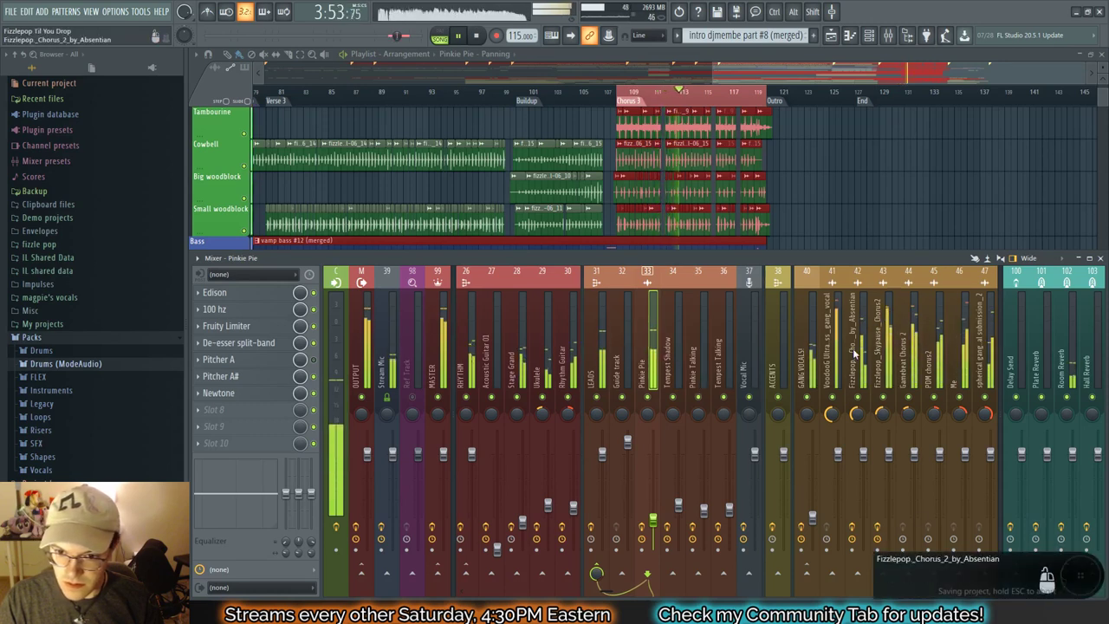
# Step: Solo GANG VOCALS!, switch its reverb send from Hall Reverb to Room Reverb, and save the project
pyautogui.click(806, 364)
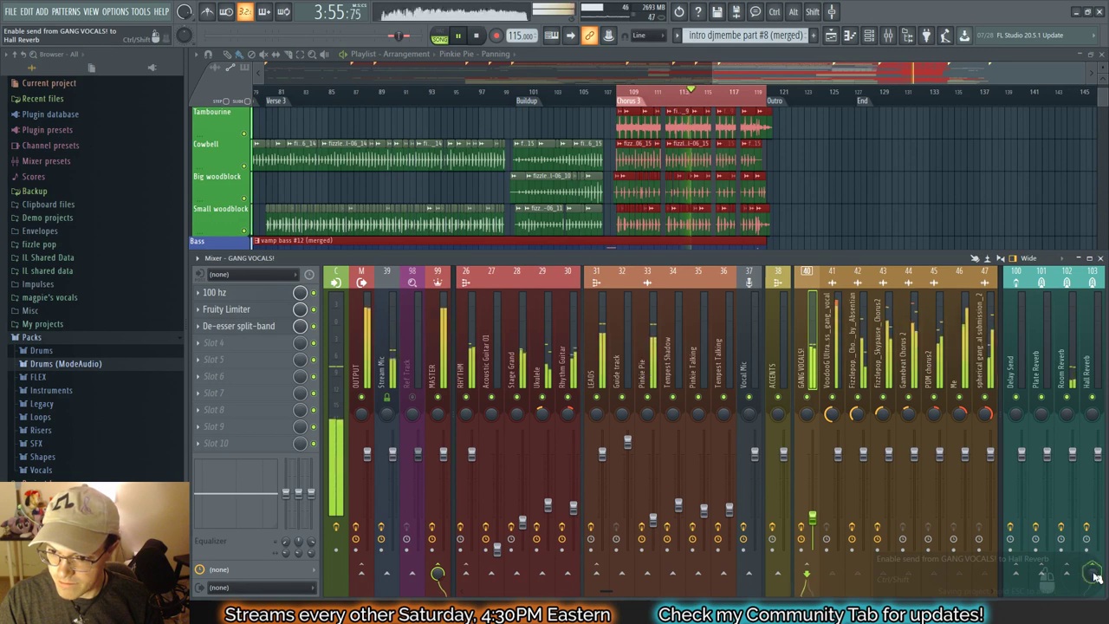
pyautogui.press('alt')
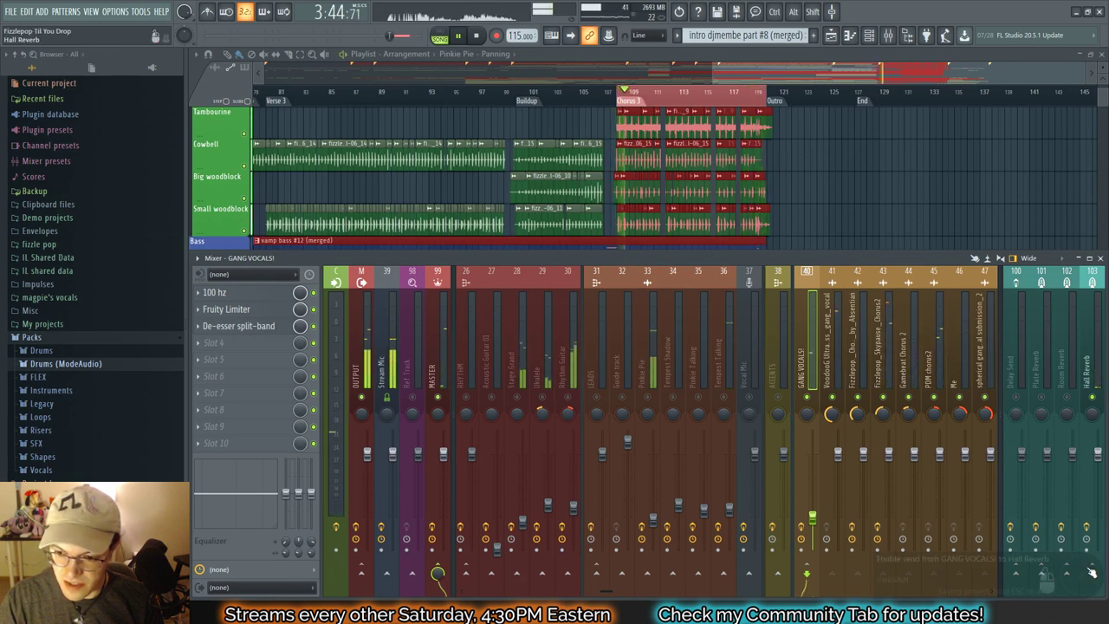
pyautogui.moveTo(1093, 579); pyautogui.dragTo(1071, 564)
pyautogui.hotkey('ctrl', 's')
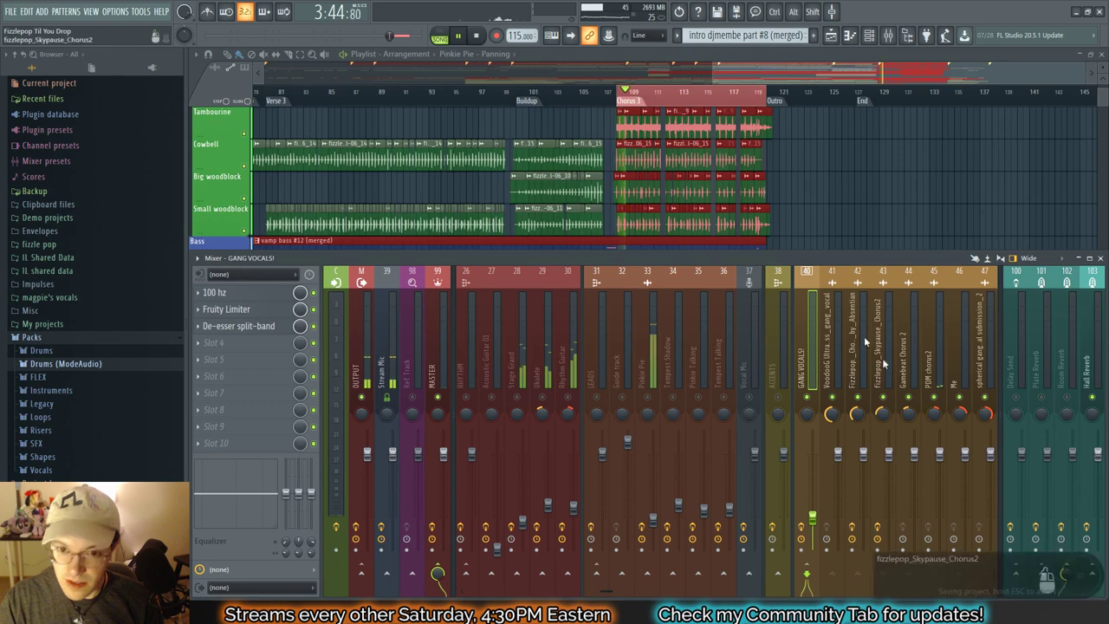
# Step: Play from about bar 111, audition the GANG VOCALS! send to Room Reverb at 62%, and switch it back to Hall Reverb
pyautogui.click(665, 95)
pyautogui.press('F9')
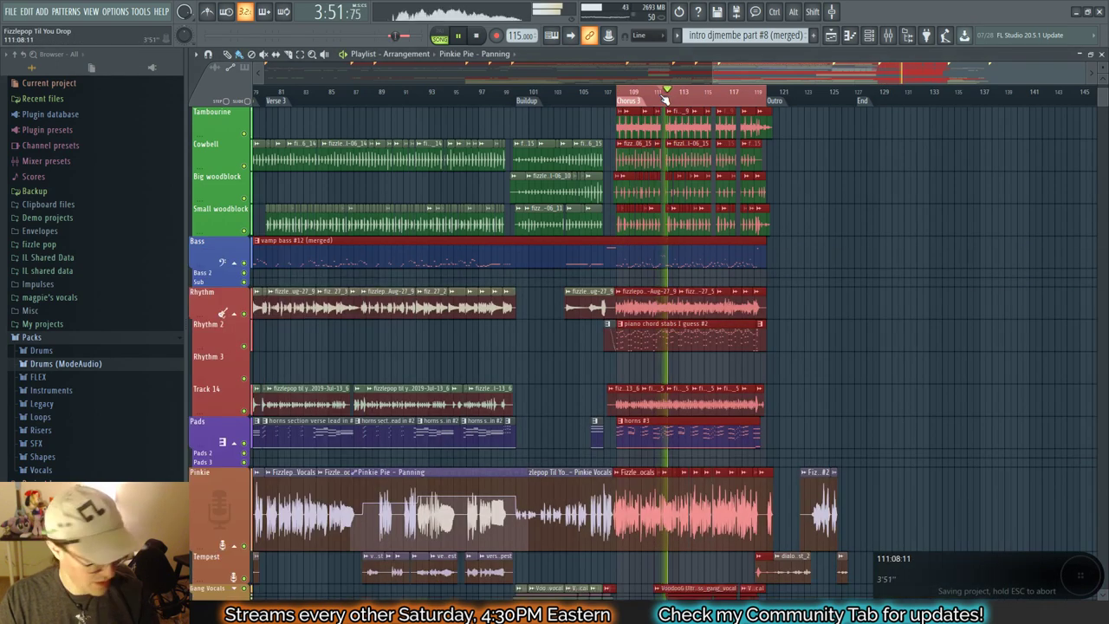
pyautogui.press('F9')
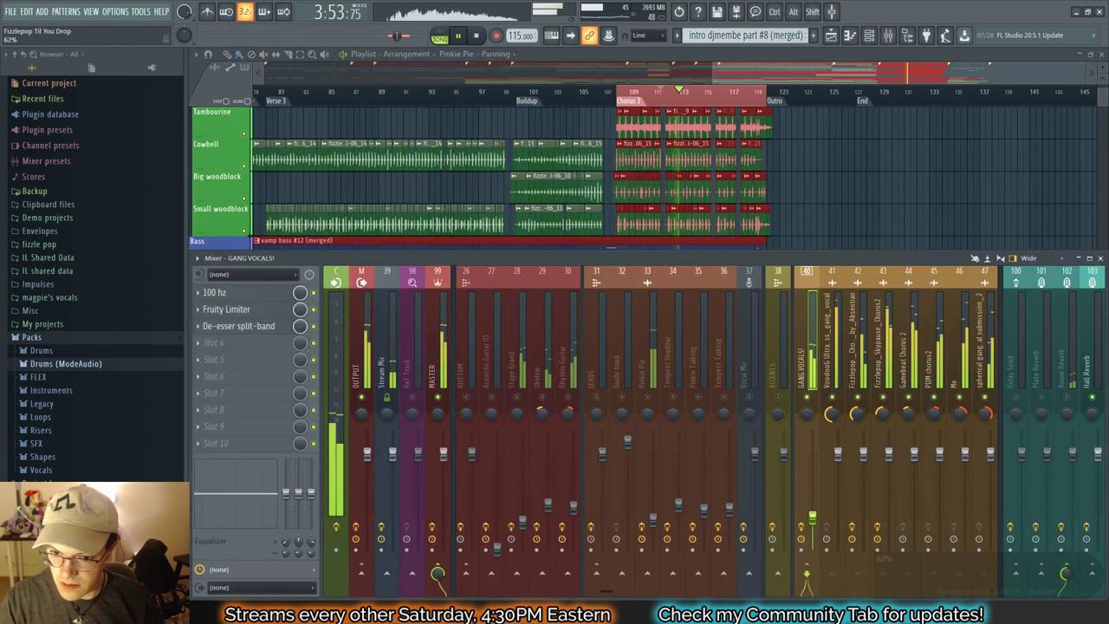
pyautogui.click(1068, 398)
pyautogui.press('space')
pyautogui.press('space')
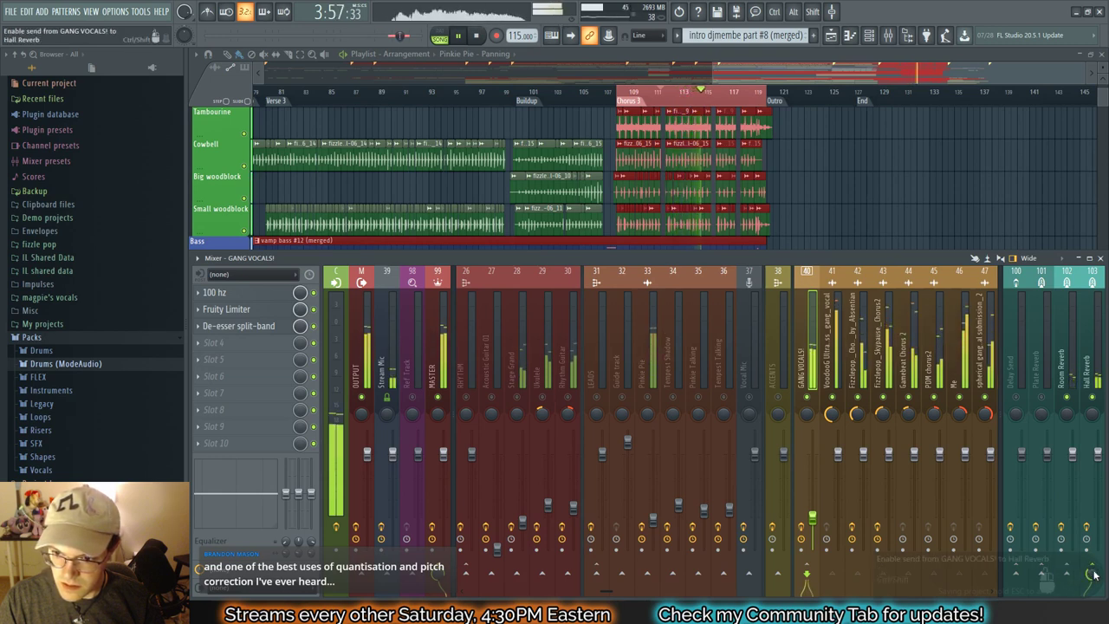
pyautogui.press('space')
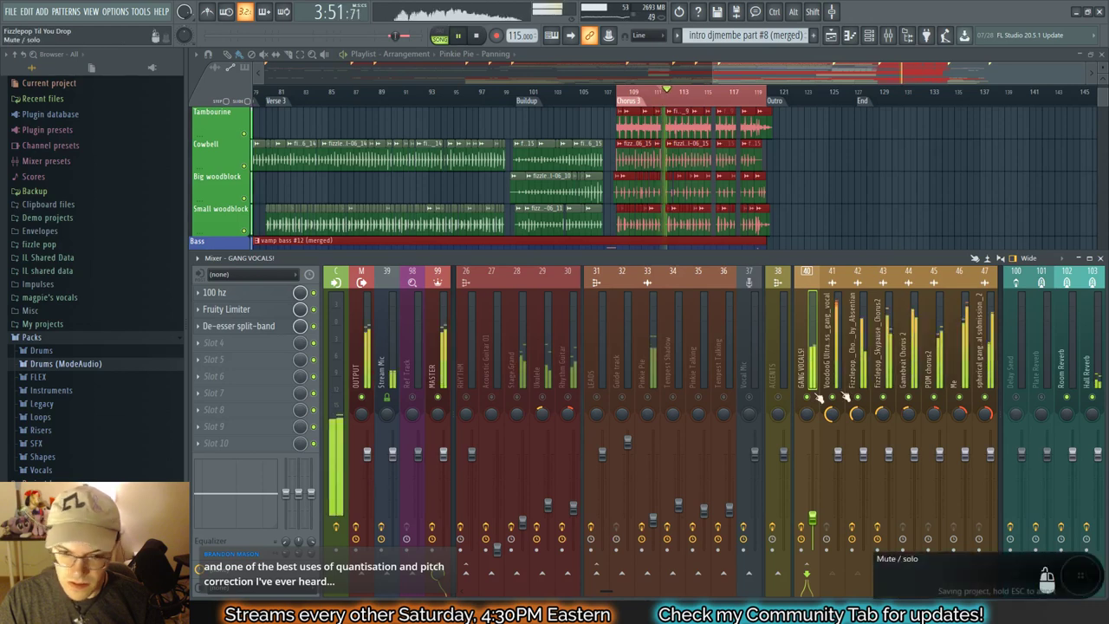
# Step: Compare the reverberated gang vocals within the full mix and soloed with Hall Reverb, then stop playback
pyautogui.keyDown('alt'); pyautogui.rightClick(444, 397); pyautogui.keyUp('alt')
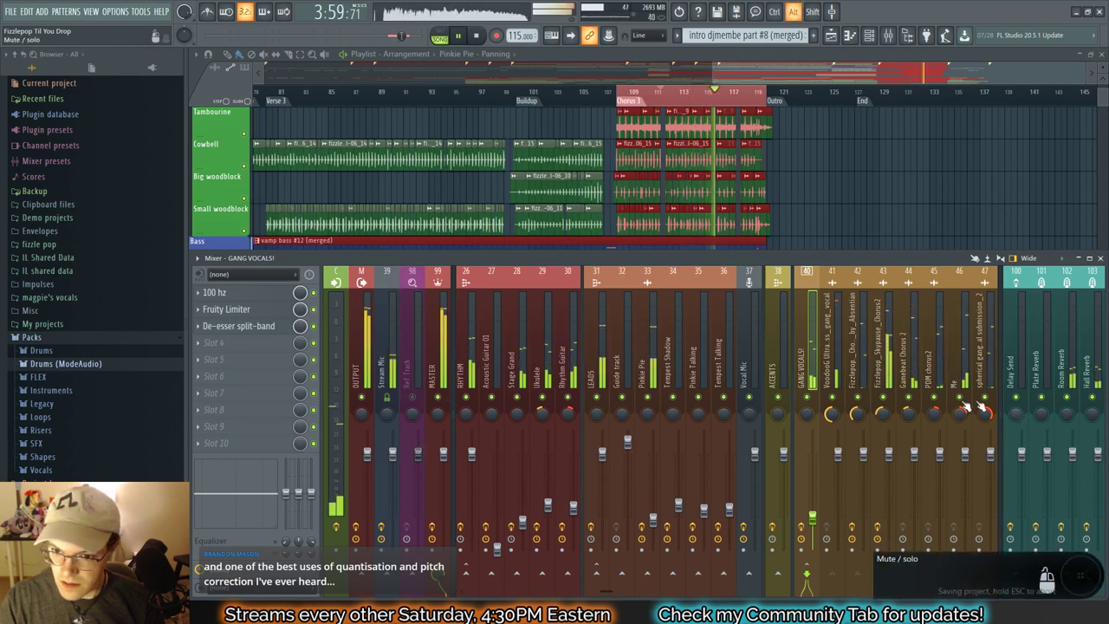
pyautogui.keyDown('alt'); pyautogui.rightClick(810, 398); pyautogui.keyUp('alt')
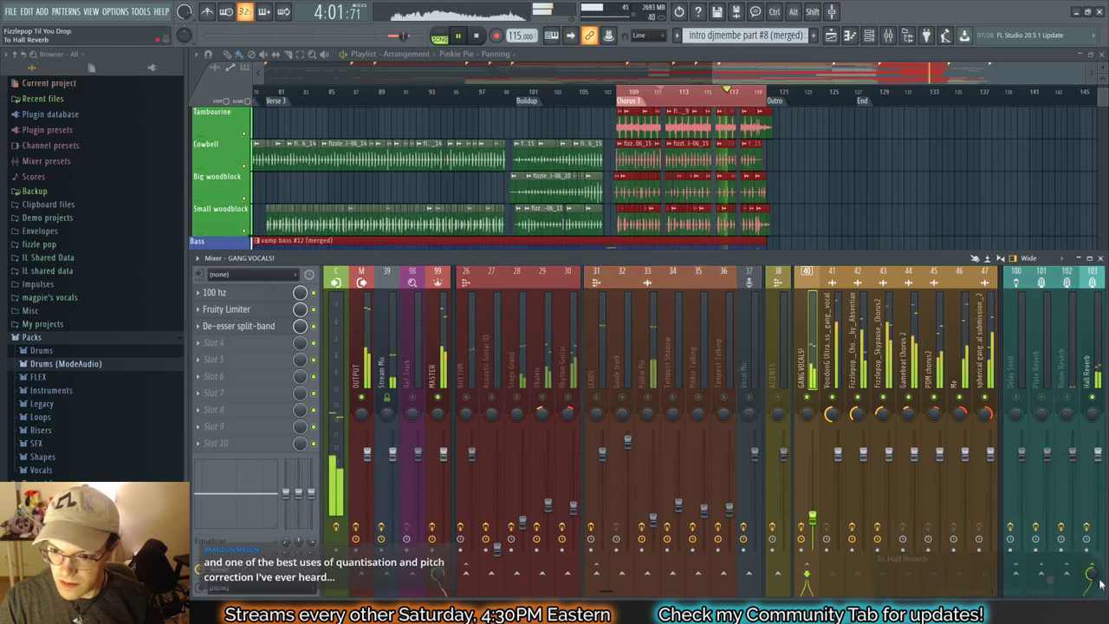
pyautogui.press('space')
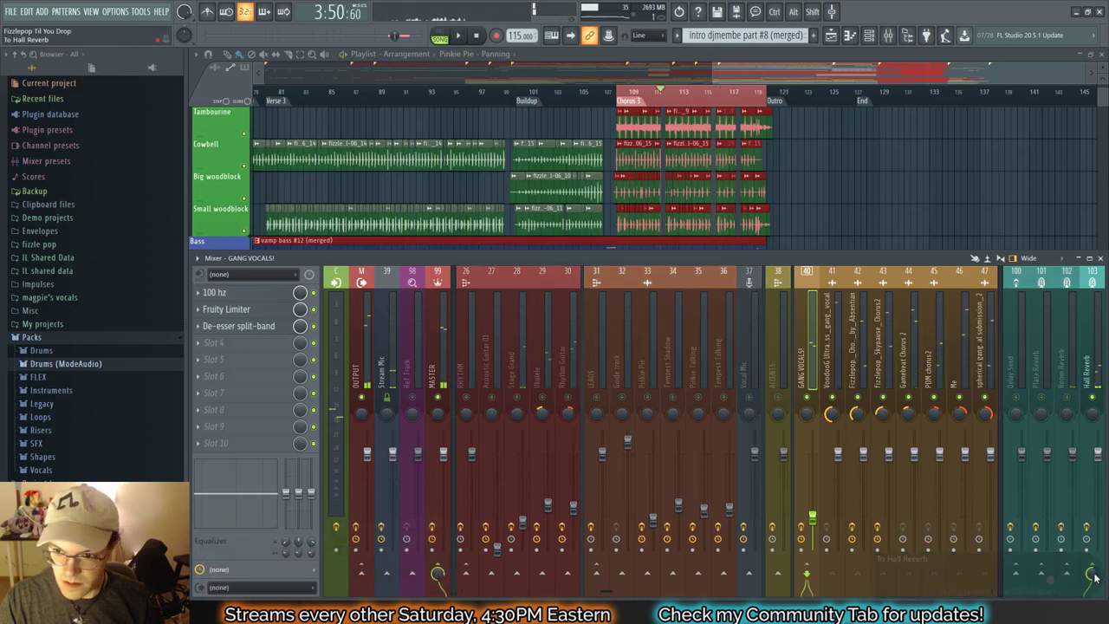
# Step: Set the decay time of Hall Reverb's Fruity Reeverb 2 to 2.5 sec and close the plugin
pyautogui.click(1099, 364)
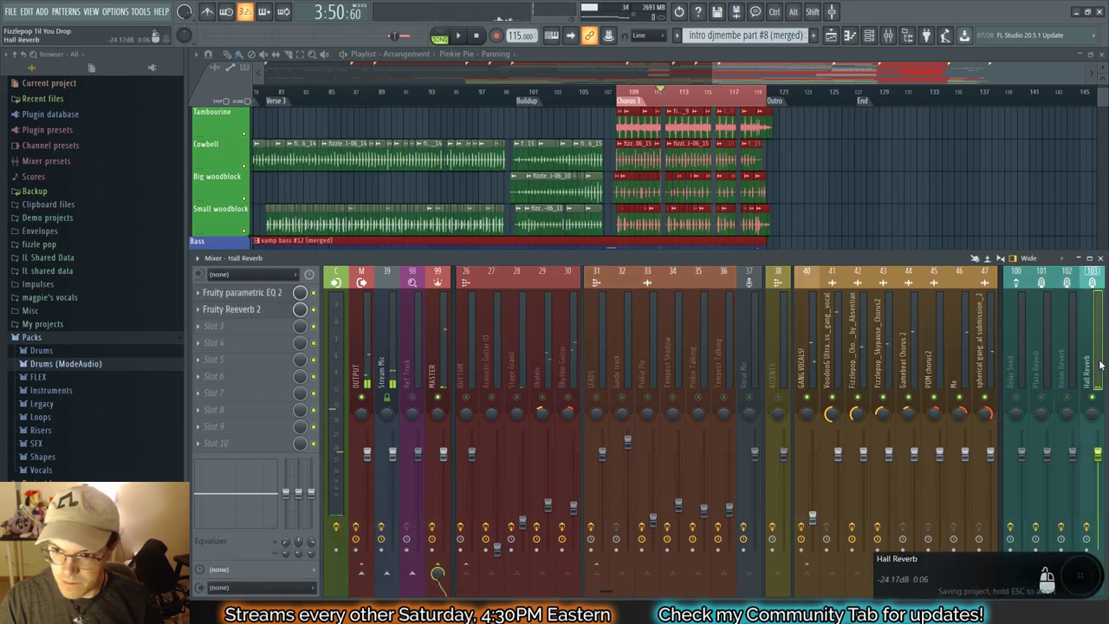
pyautogui.click(251, 314)
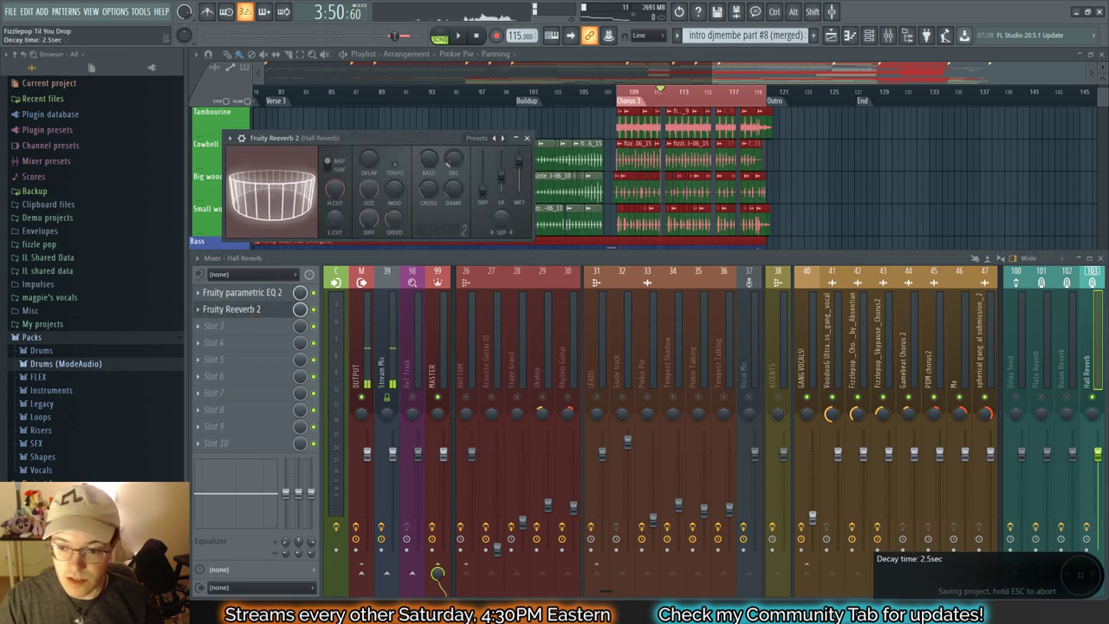
pyautogui.click(526, 138)
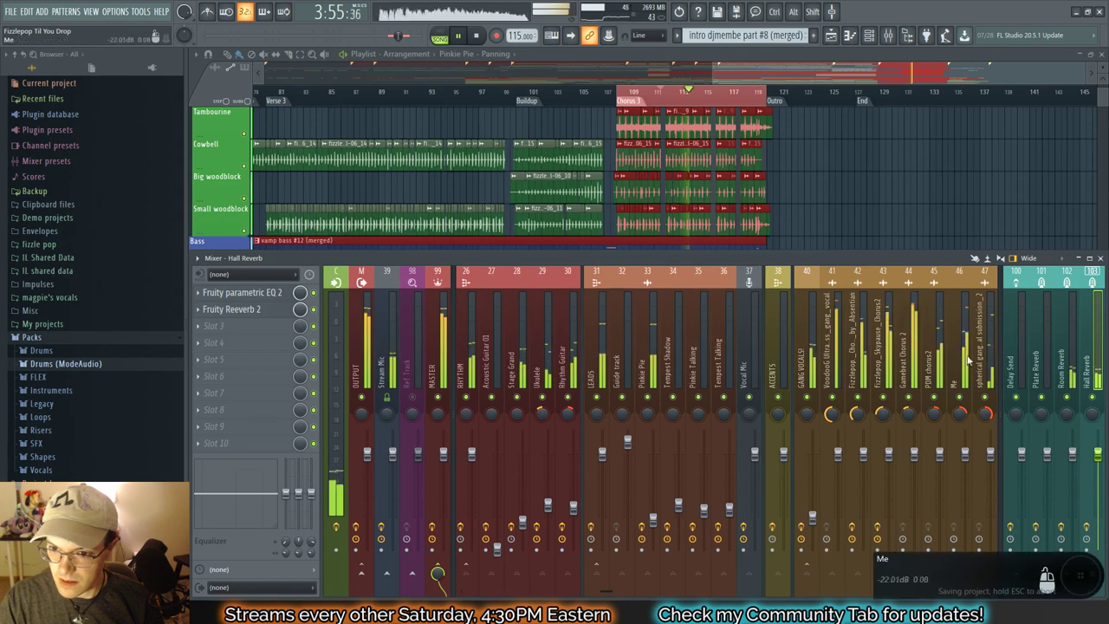
# Step: Check the Tempest Shadow and Pinkie Pie mixer channels, and play Verse 3 from about bar 88
pyautogui.click(672, 358)
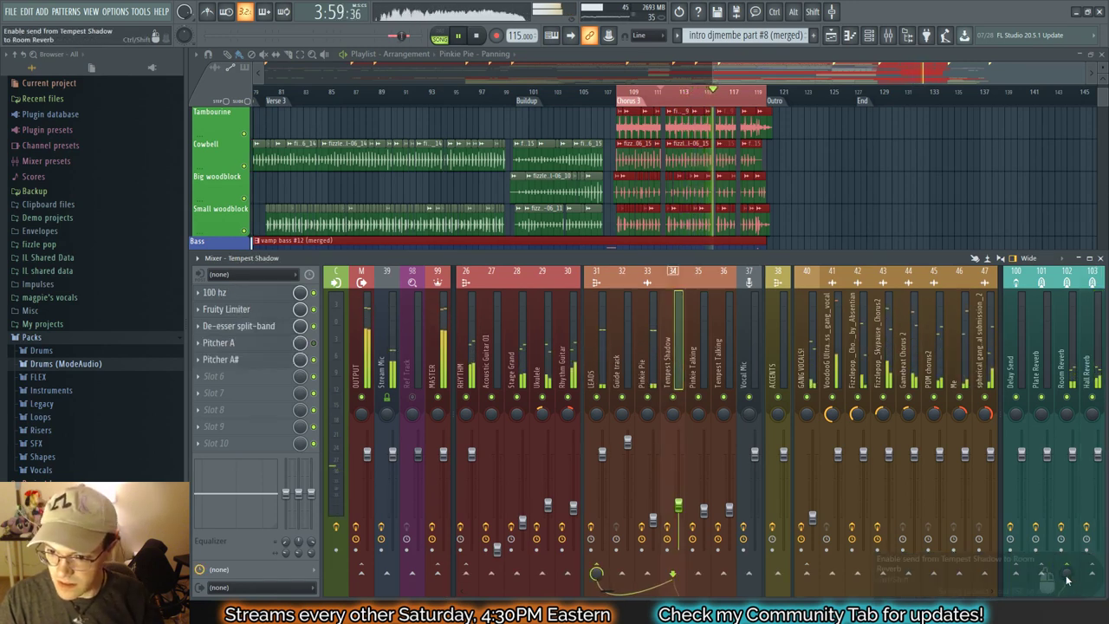
pyautogui.click(654, 358)
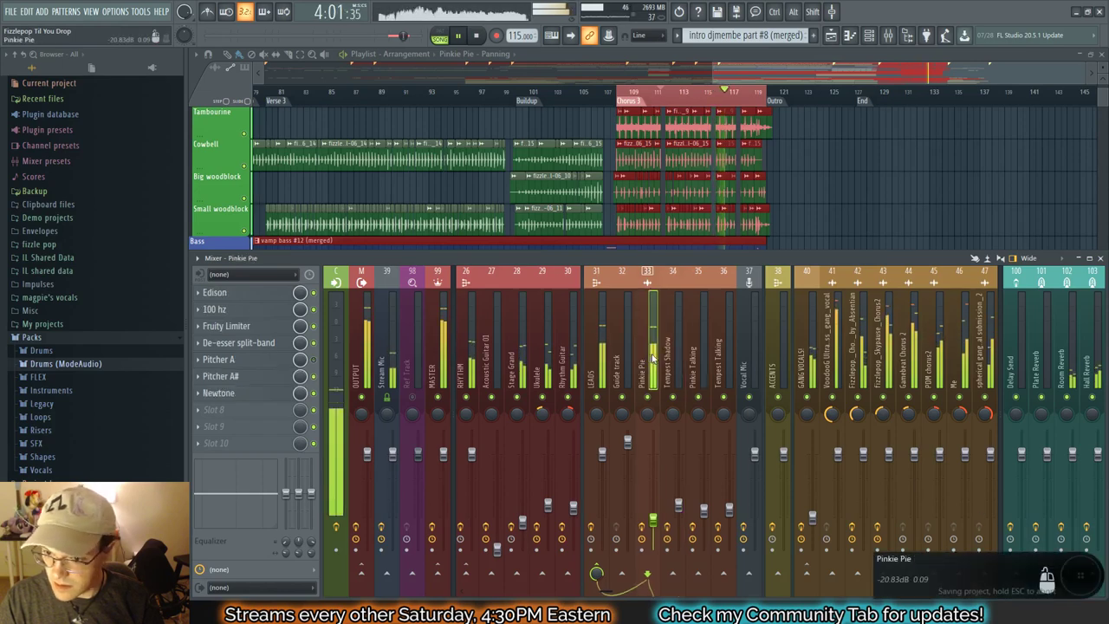
pyautogui.click(667, 344)
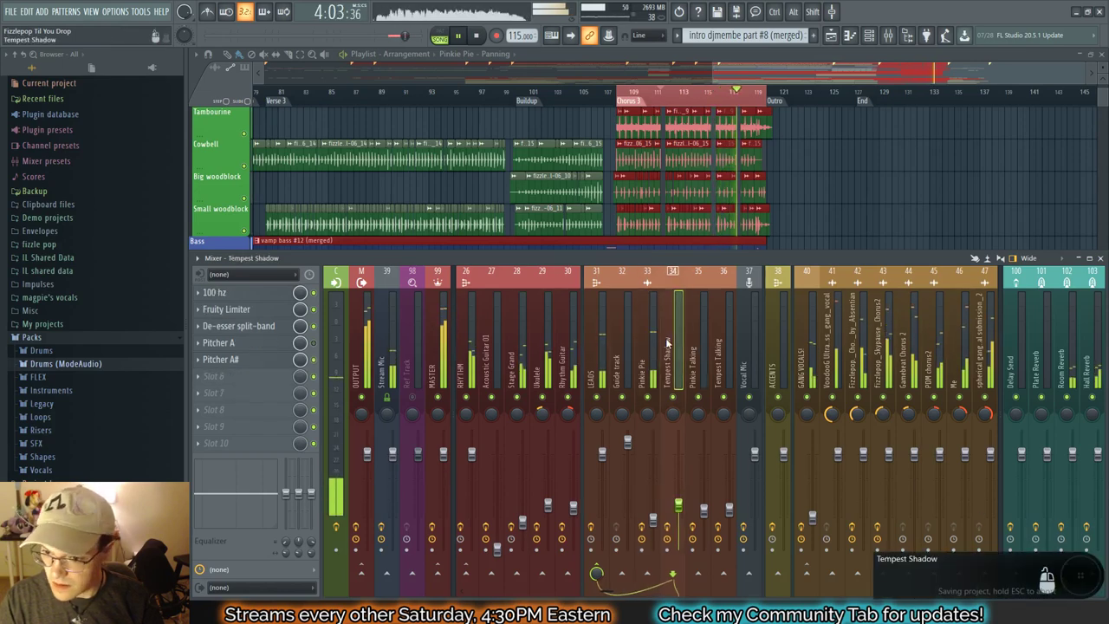
pyautogui.click(447, 92)
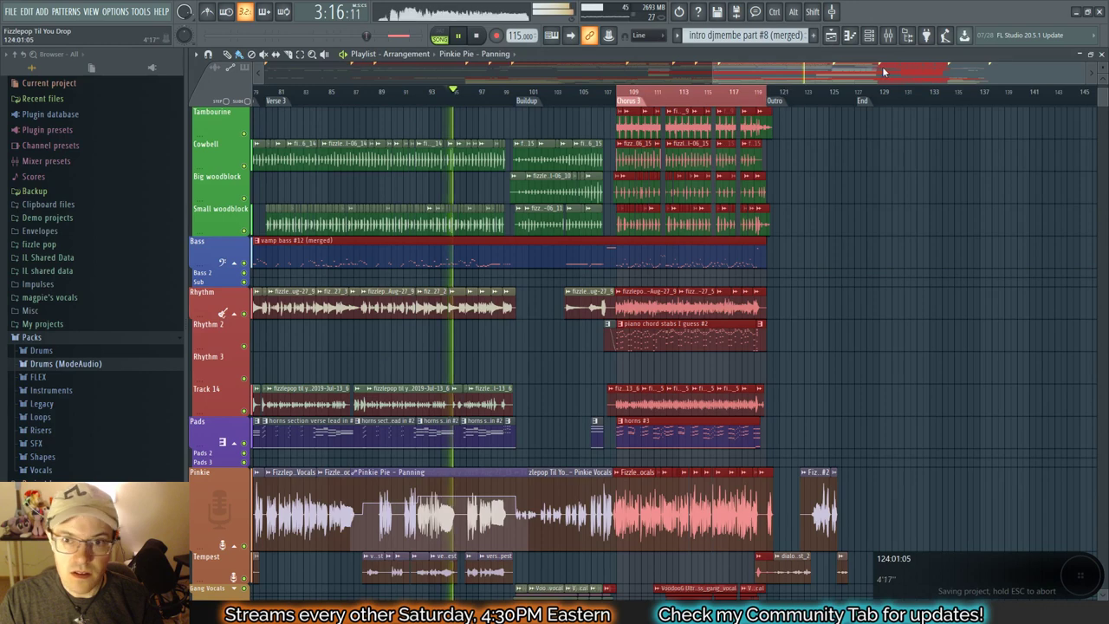
pyautogui.moveTo(884, 73); pyautogui.dragTo(828, 76)
pyautogui.click(492, 102)
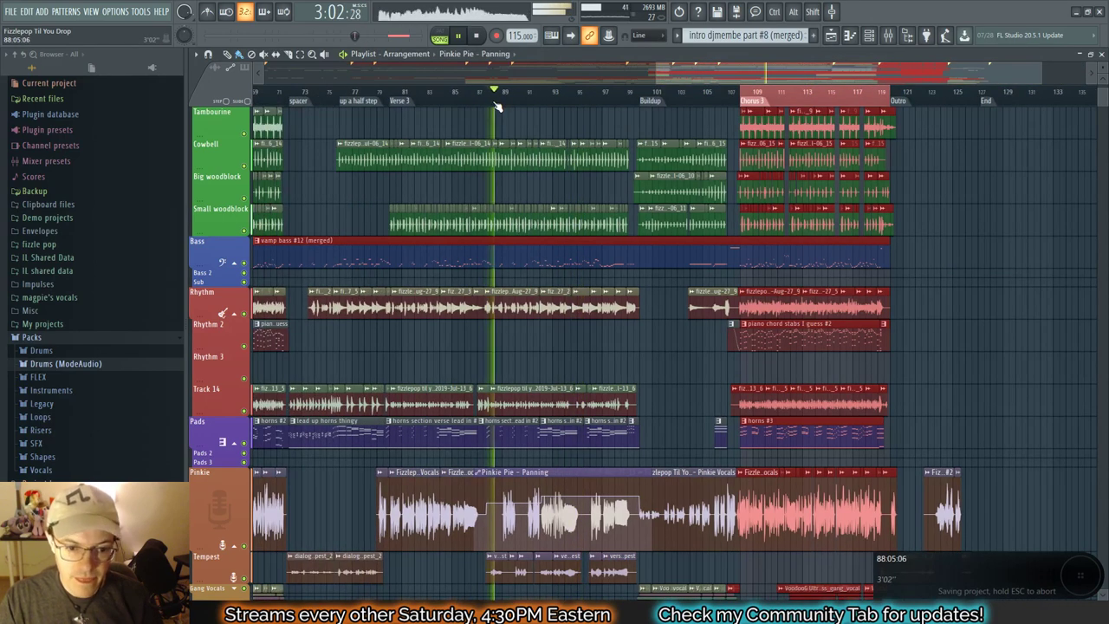
# Step: Send Pinkie Pie to Room Reverb at 44% during playback, and select the Tempest Shadow channel to compare
pyautogui.press('F9')
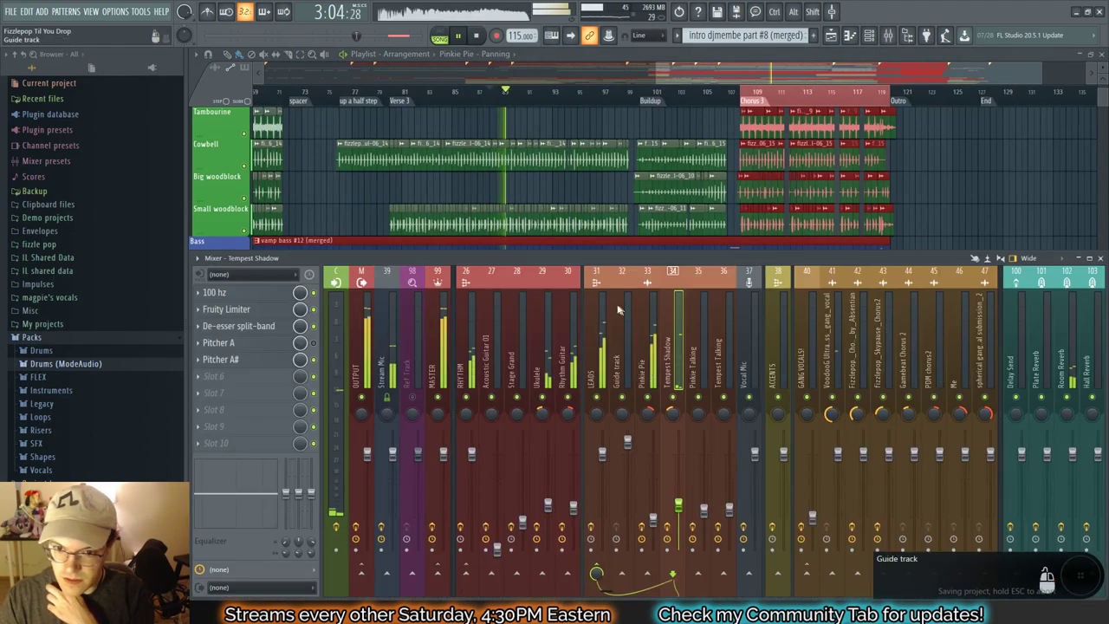
pyautogui.click(646, 352)
pyautogui.moveTo(1066, 574); pyautogui.dragTo(1066, 569)
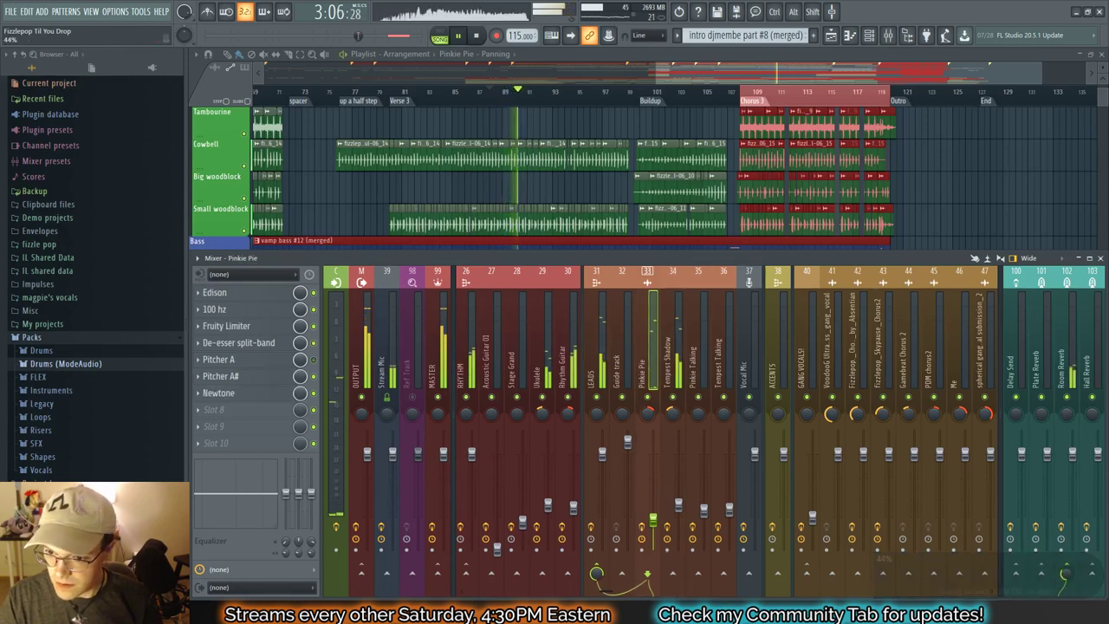
pyautogui.click(672, 368)
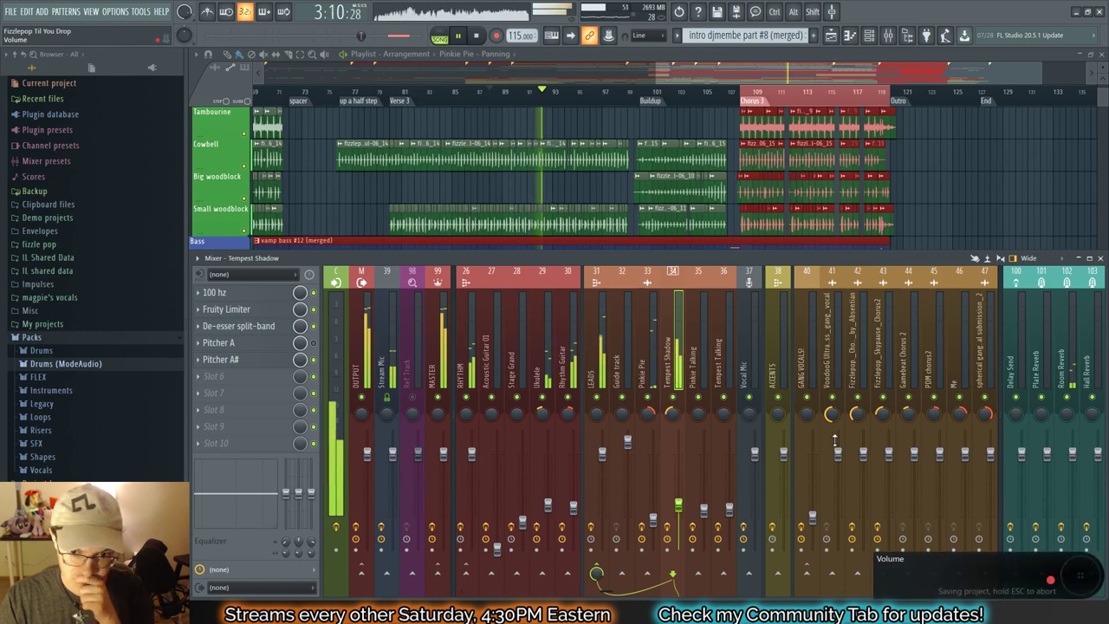
# Step: Stop playback, return to the full playlist arrangement, and save the project
pyautogui.press('space')
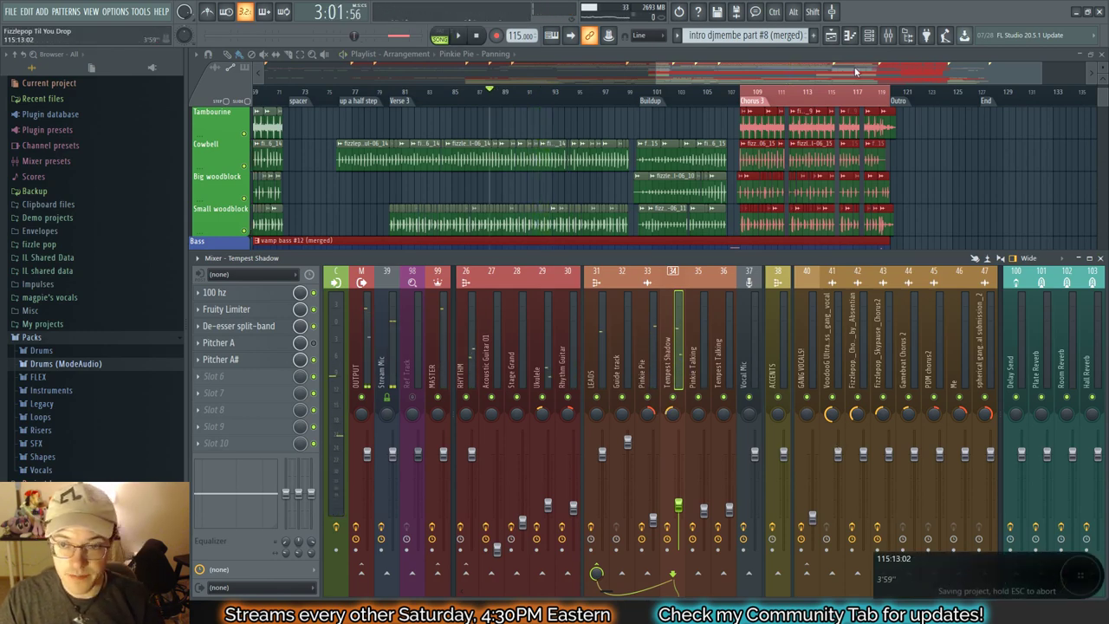
pyautogui.moveTo(857, 73); pyautogui.dragTo(783, 92)
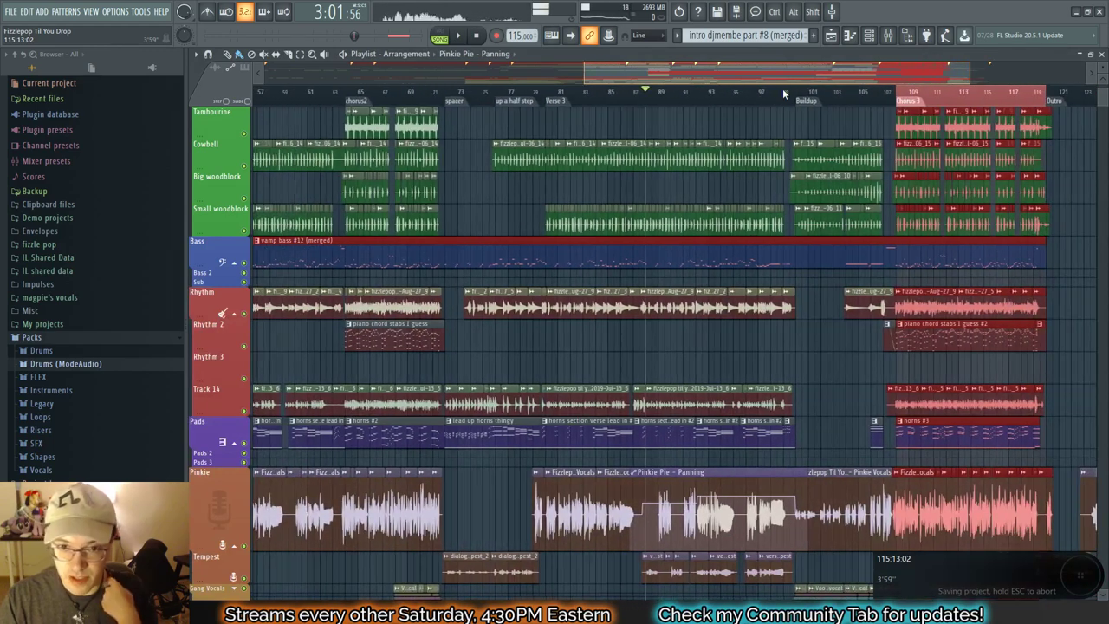
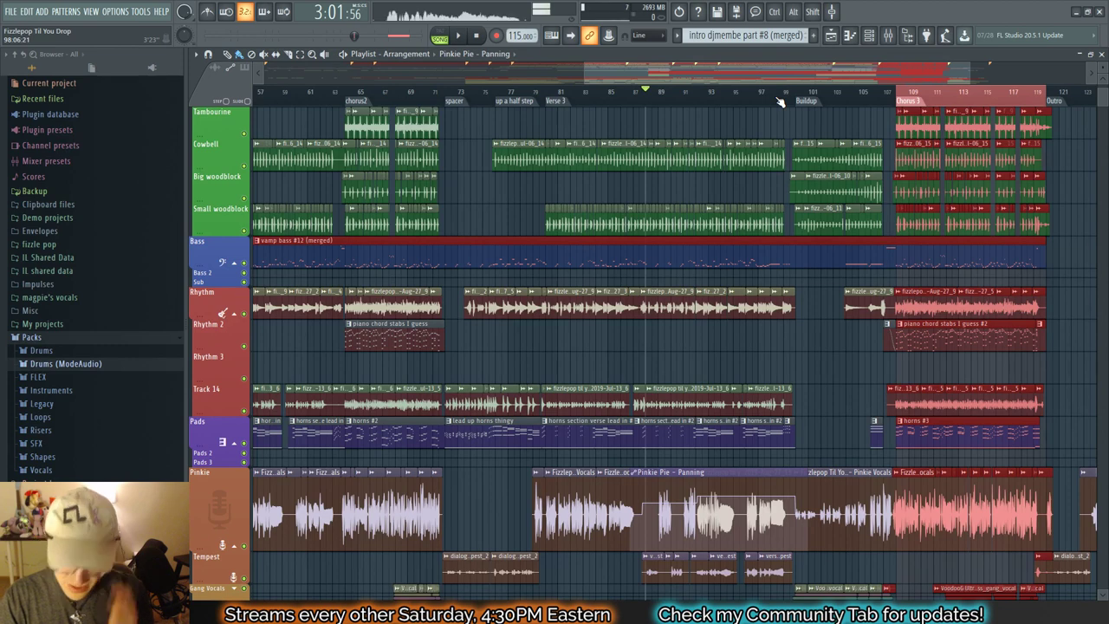
pyautogui.hotkey('ctrl', 's')
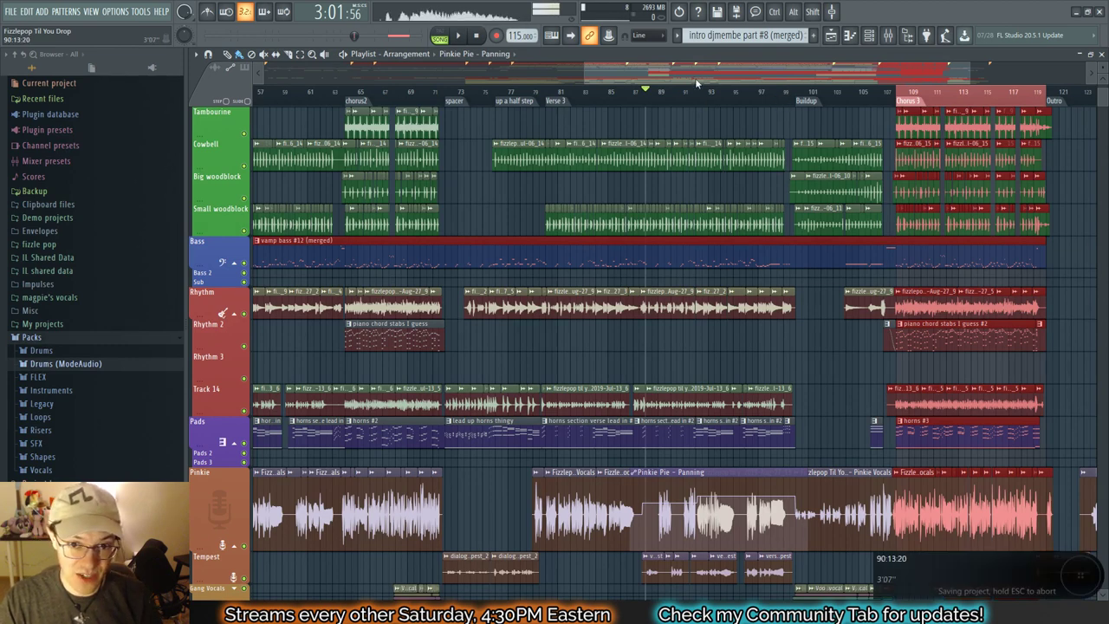
# Step: Play the song from the chorus2 marker and solo the LEADS bus in the mixer to hear its reverb
pyautogui.moveTo(696, 80); pyautogui.dragTo(657, 87)
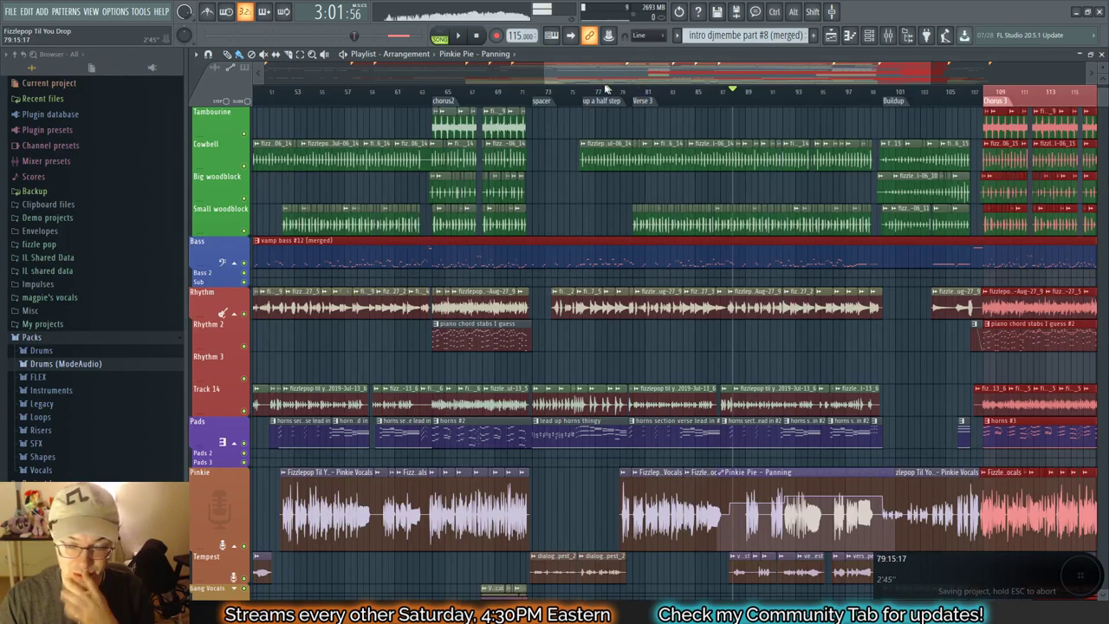
pyautogui.click(438, 97)
pyautogui.press('space')
pyautogui.press('F9')
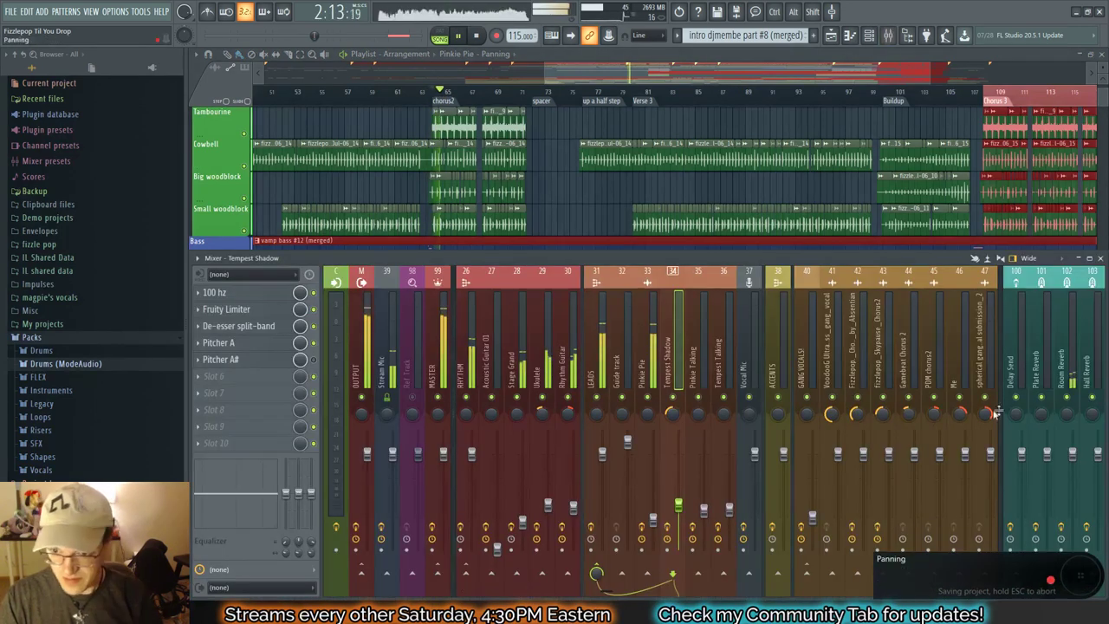
pyautogui.keyDown('alt'); pyautogui.rightClick(441, 399); pyautogui.keyUp('alt')
pyautogui.keyDown('alt'); pyautogui.rightClick(597, 400); pyautogui.keyUp('alt')
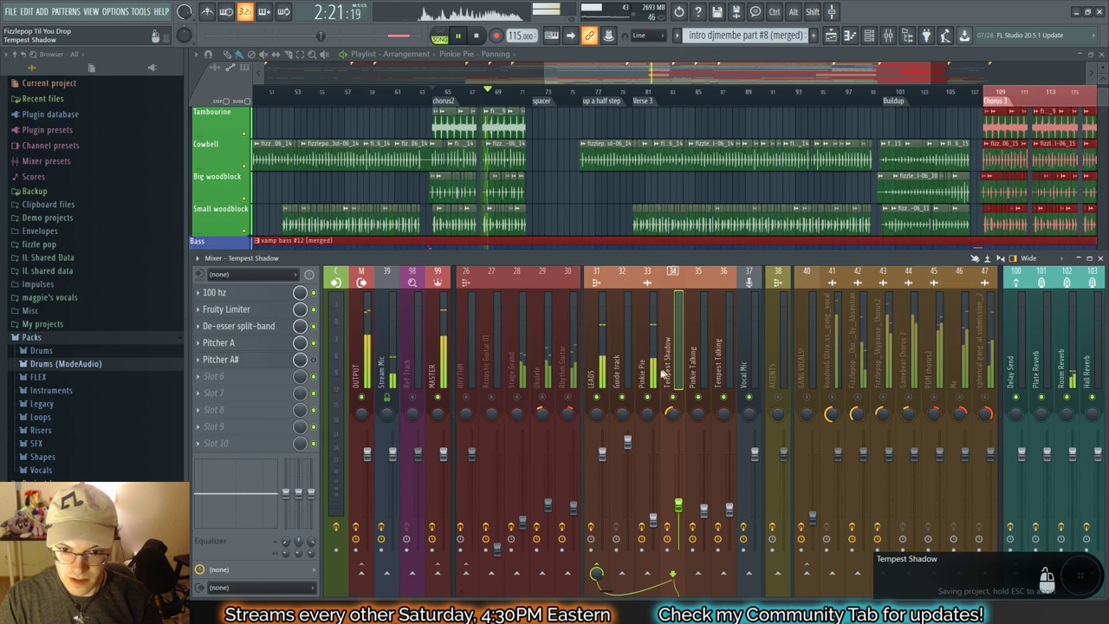
# Step: Solo the RHYTHM bus and listen to its Stage Grand and Ukulele tracks in chorus2, selecting Stage Grand
pyautogui.moveTo(607, 593); pyautogui.dragTo(574, 592)
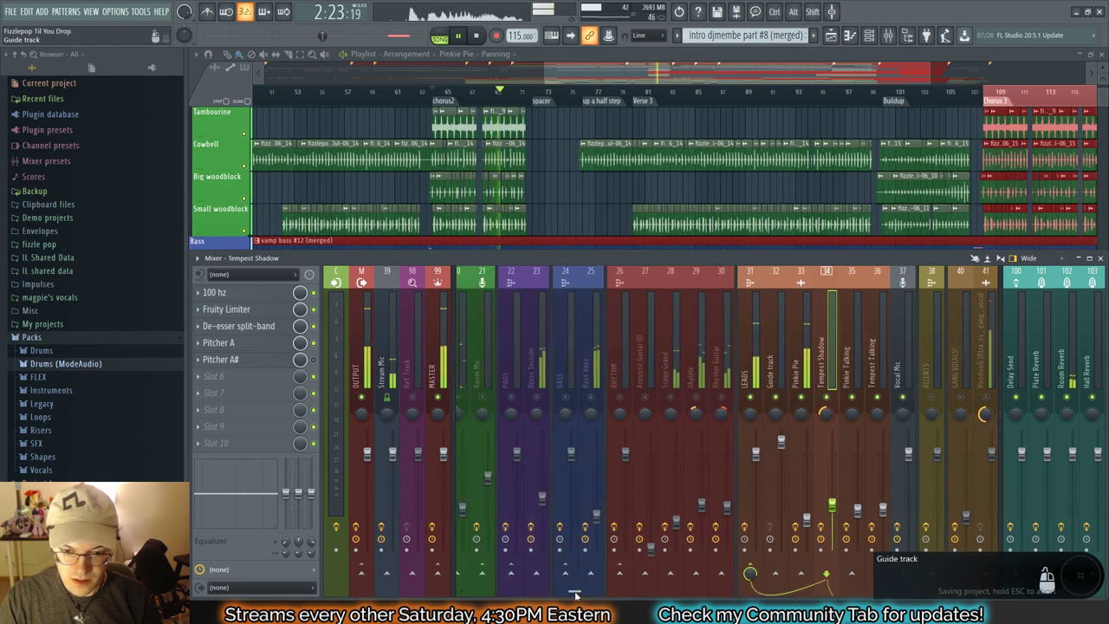
pyautogui.keyDown('alt'); pyautogui.rightClick(620, 399); pyautogui.keyUp('alt')
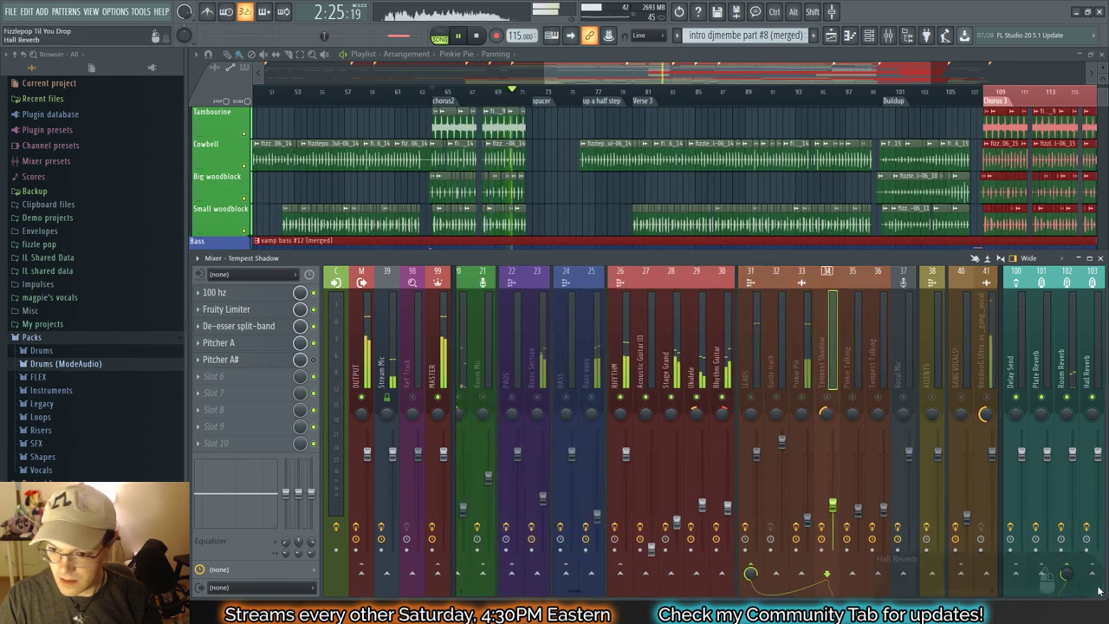
pyautogui.click(674, 369)
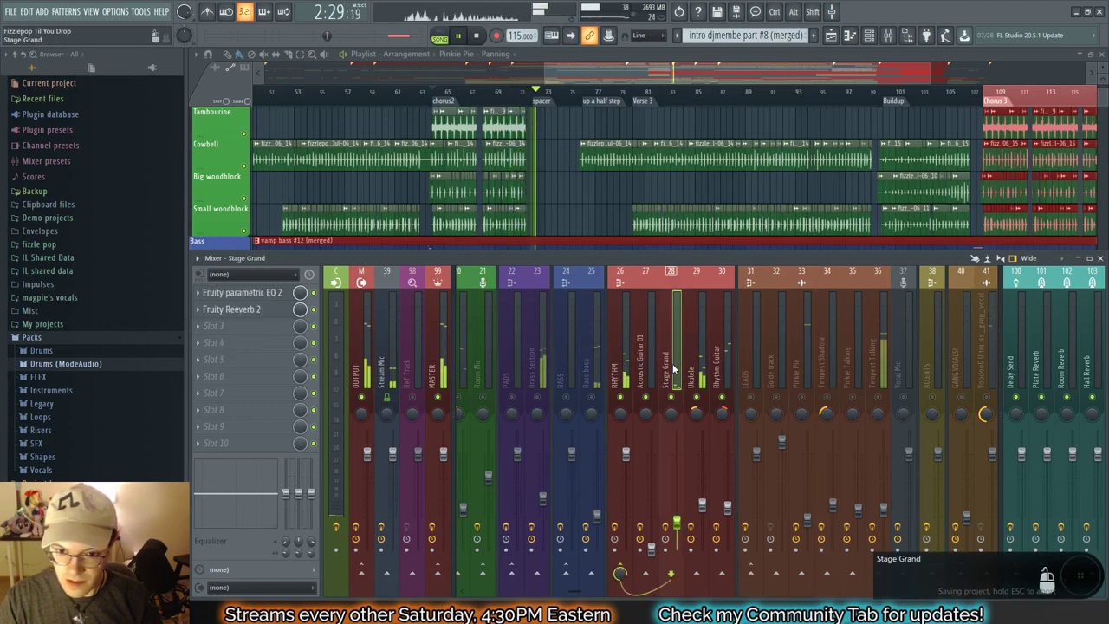
pyautogui.press('Right')
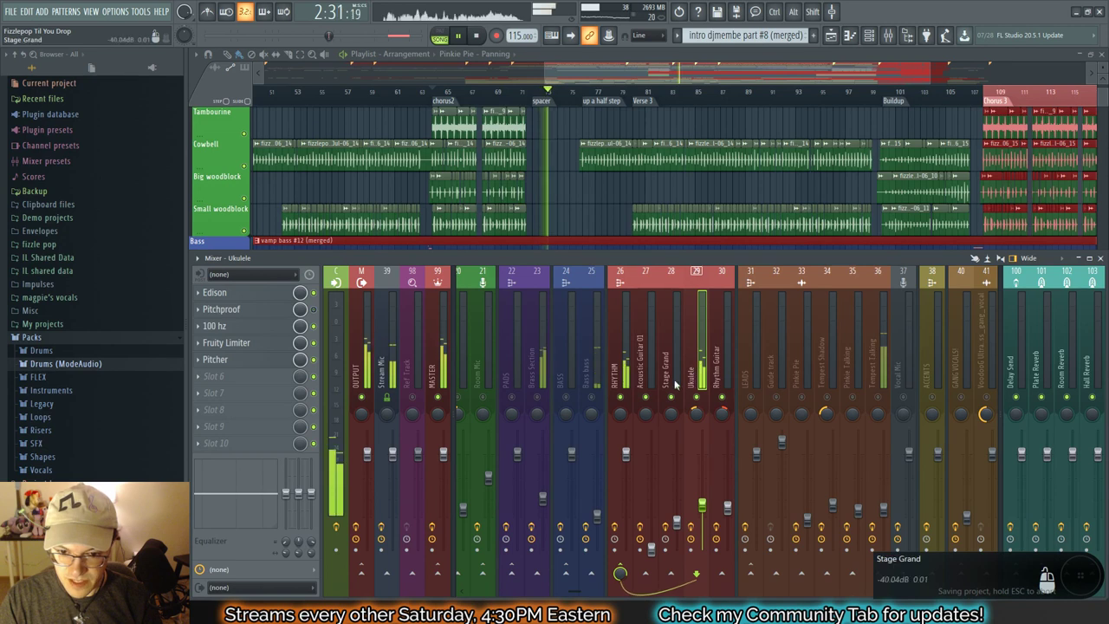
pyautogui.click(676, 385)
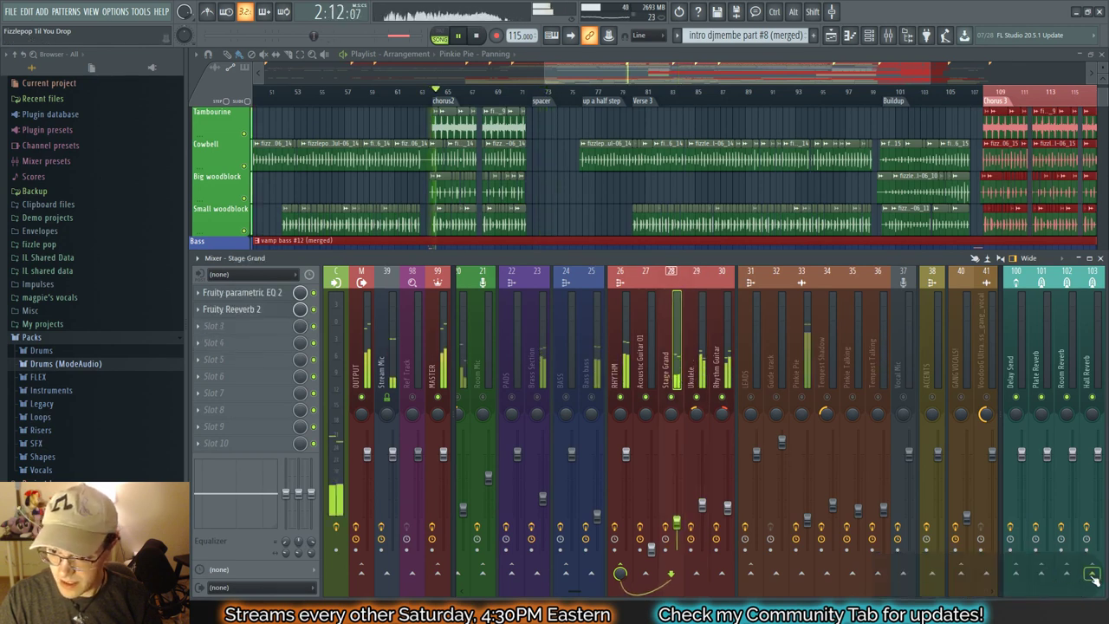
pyautogui.press('space')
# Step: Filter the channel rack to Unsorted and fine-tune the reverb decay in the Stage Grand's DirectWave instrument
pyautogui.press('F6')
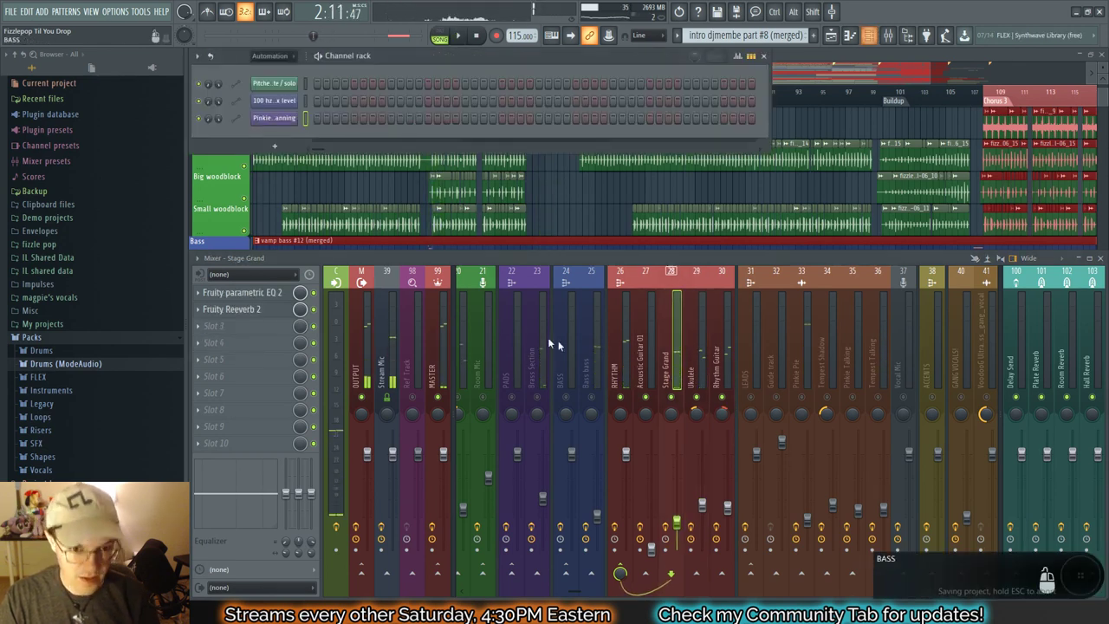
pyautogui.click(270, 55)
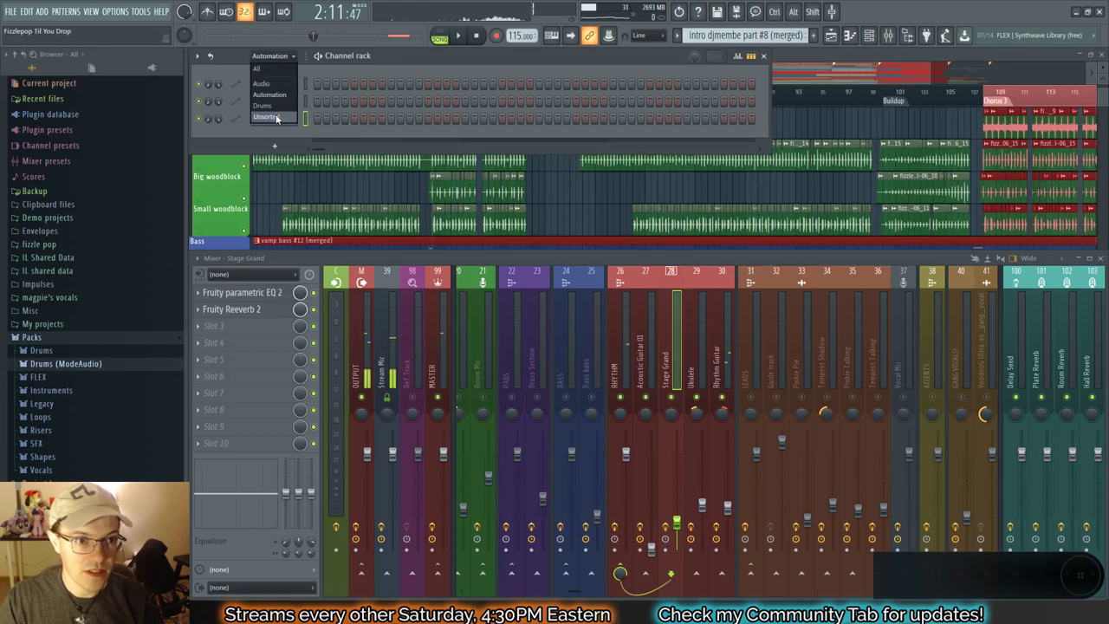
pyautogui.click(277, 118)
pyautogui.click(292, 259)
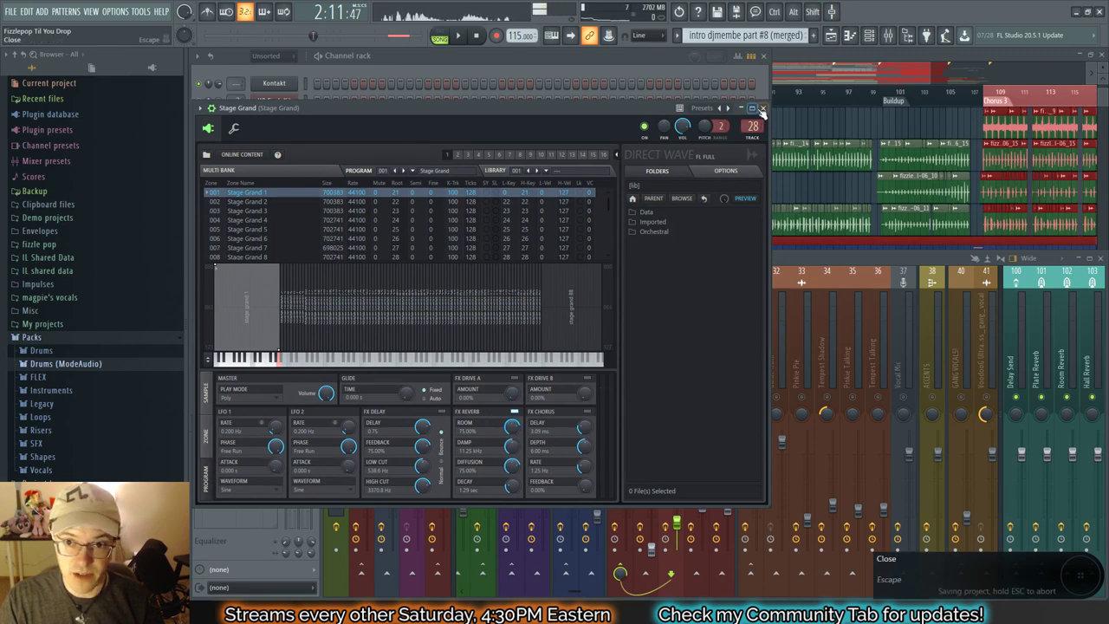
pyautogui.click(763, 109)
pyautogui.click(865, 257)
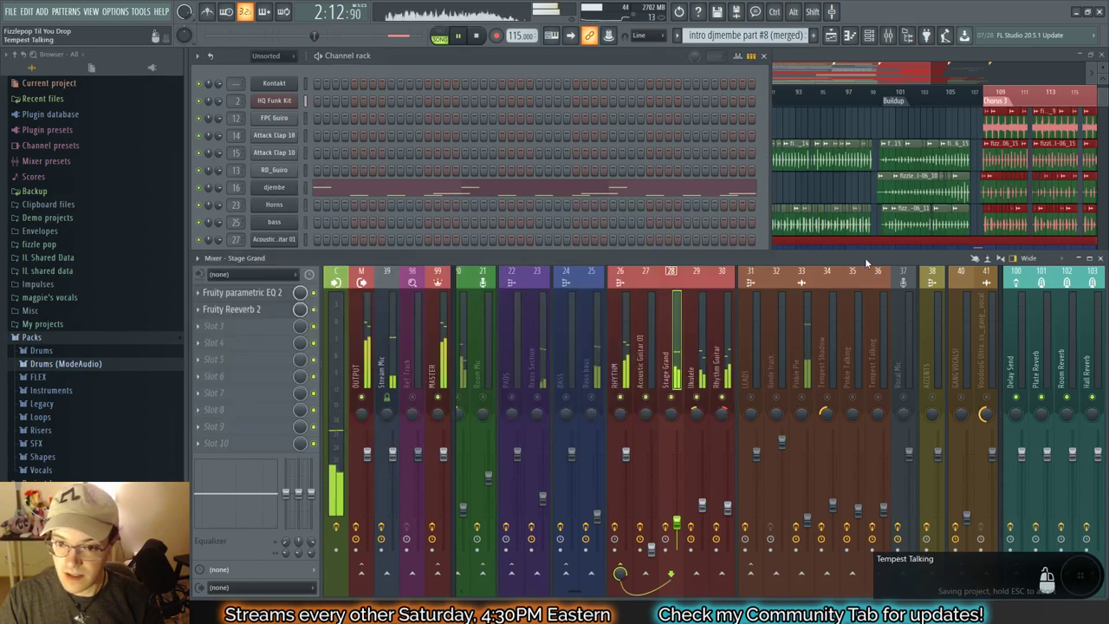
pyautogui.click(364, 73)
pyautogui.click(290, 257)
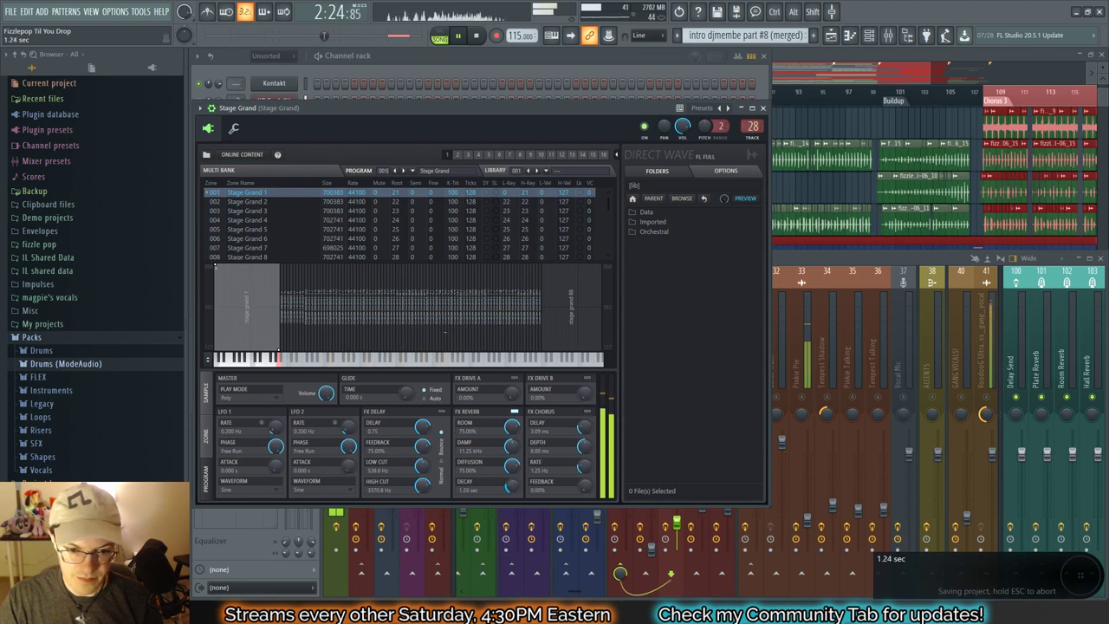
pyautogui.click(764, 108)
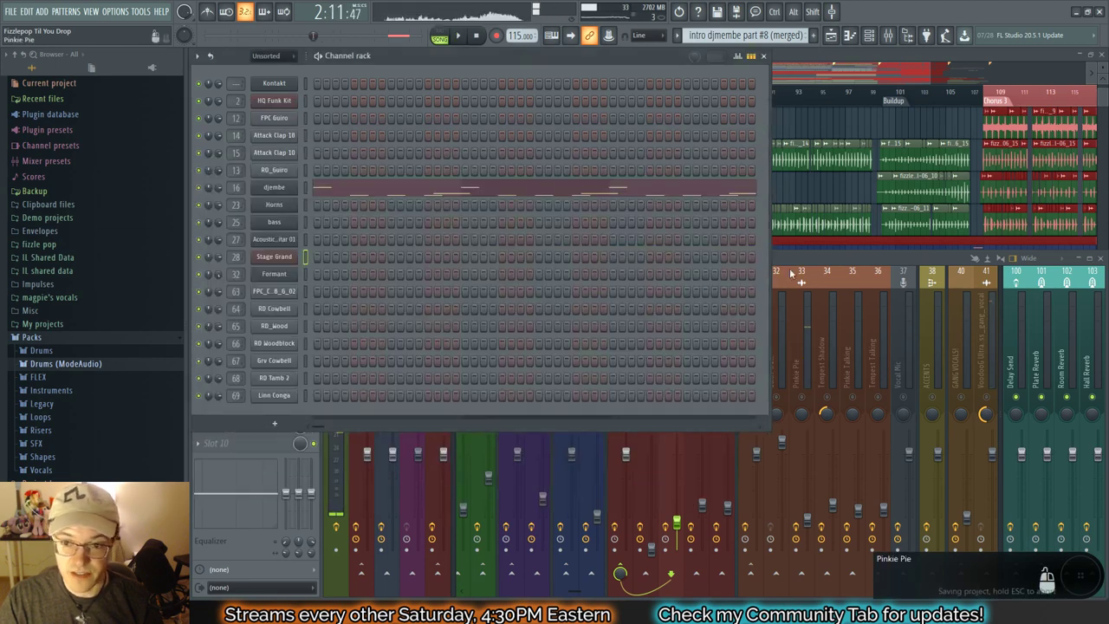
pyautogui.click(806, 261)
# Step: Solo the Rhythm Guitar track and send it to the Room Reverb at a reduced level
pyautogui.click(726, 373)
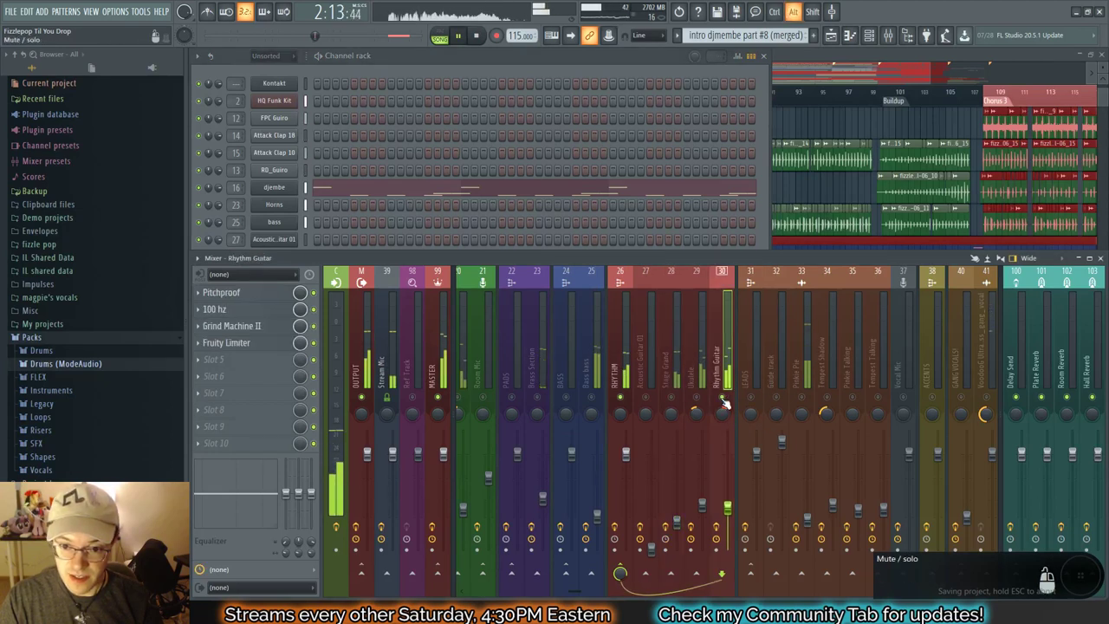
pyautogui.click(1068, 577)
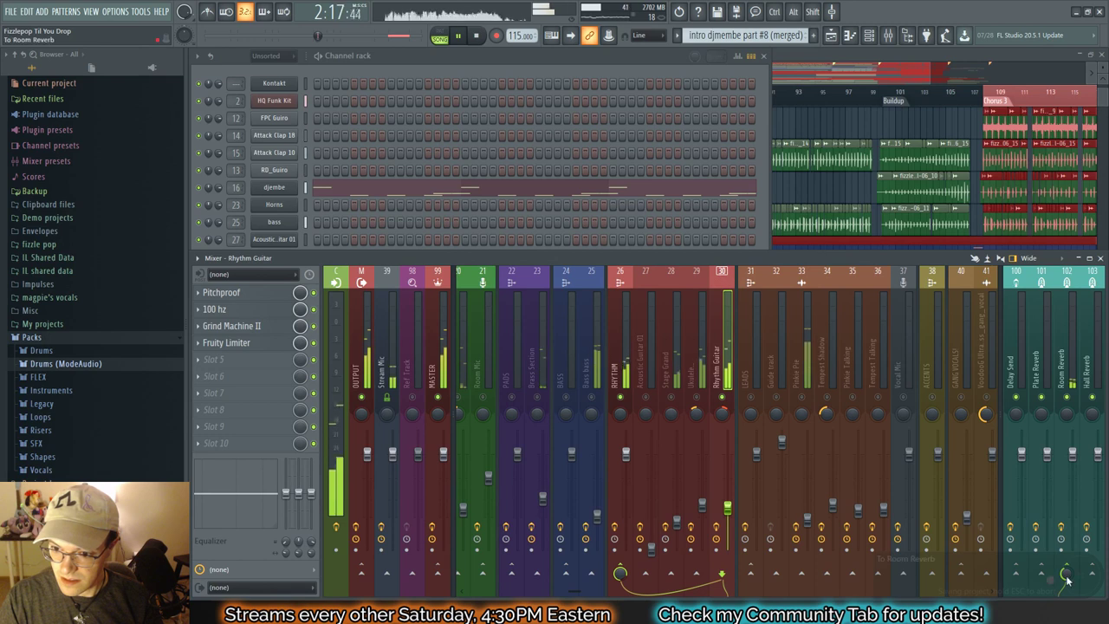
pyautogui.moveTo(1068, 578); pyautogui.dragTo(1068, 594)
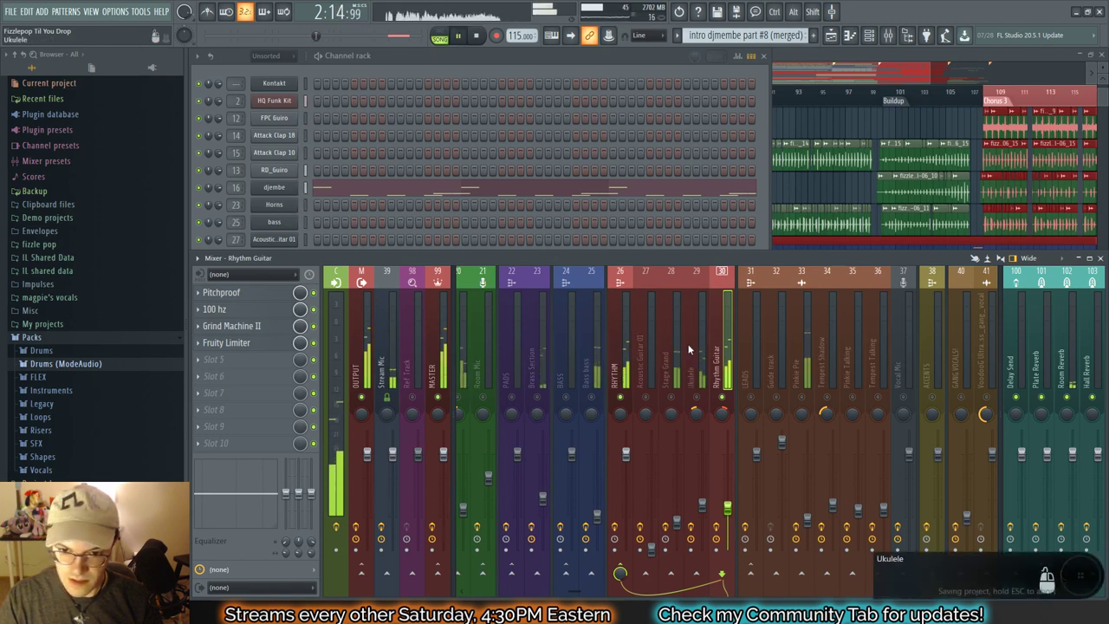
# Step: Solo the Ukulele track and send it to the Room Reverb at a reduced level
pyautogui.press('Left')
pyautogui.click(1068, 574)
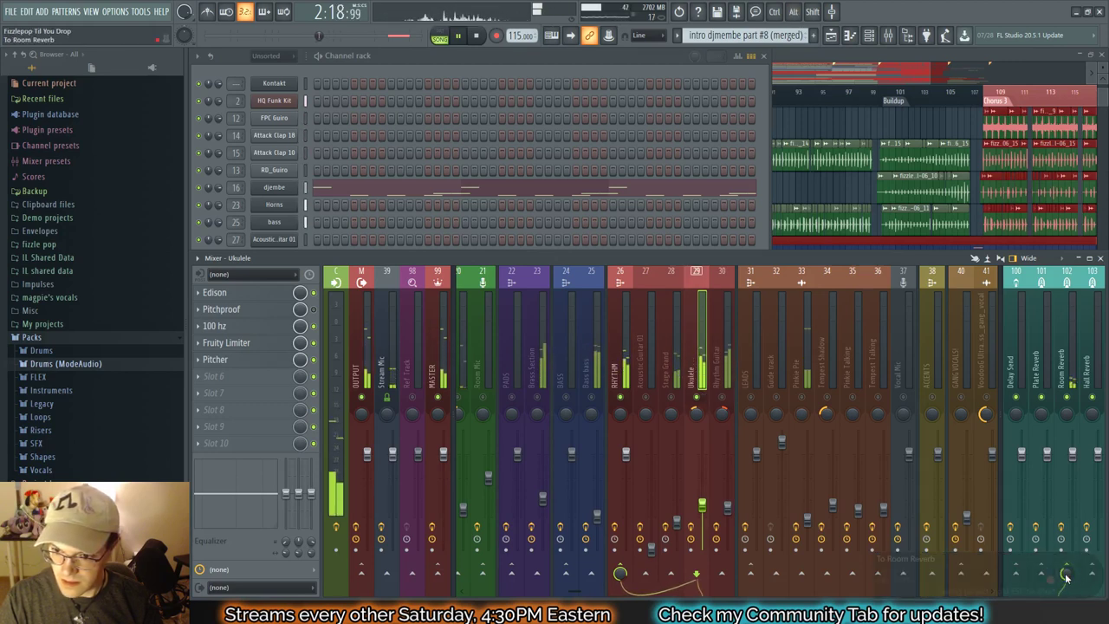
pyautogui.moveTo(1067, 576); pyautogui.dragTo(1067, 606)
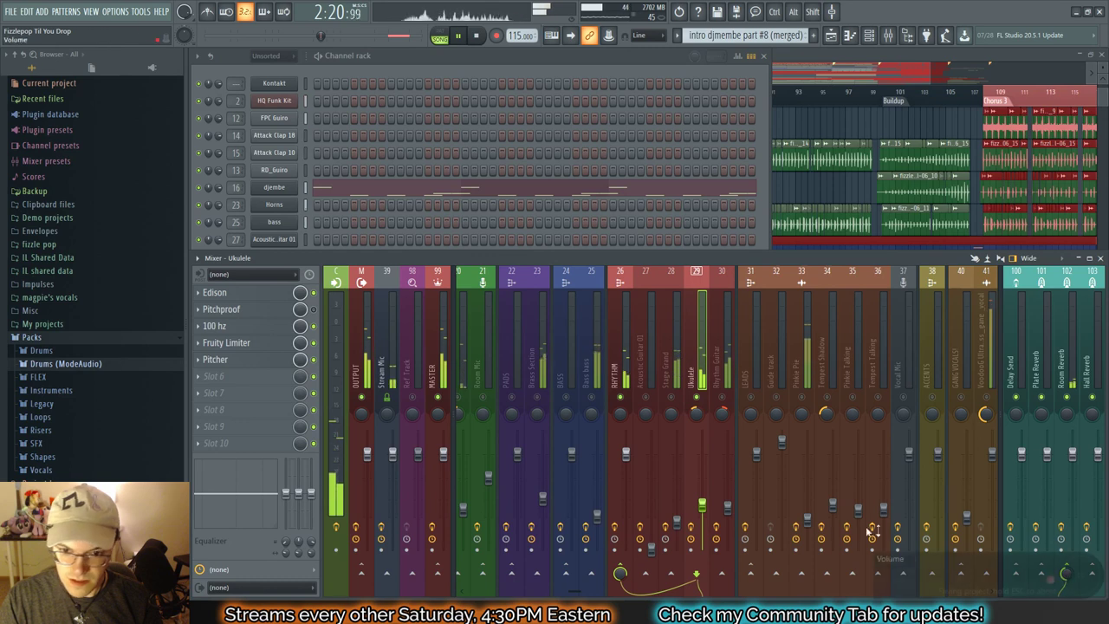
# Step: Solo and select the BASS bus, and restart playback at chorus2
pyautogui.click(621, 398)
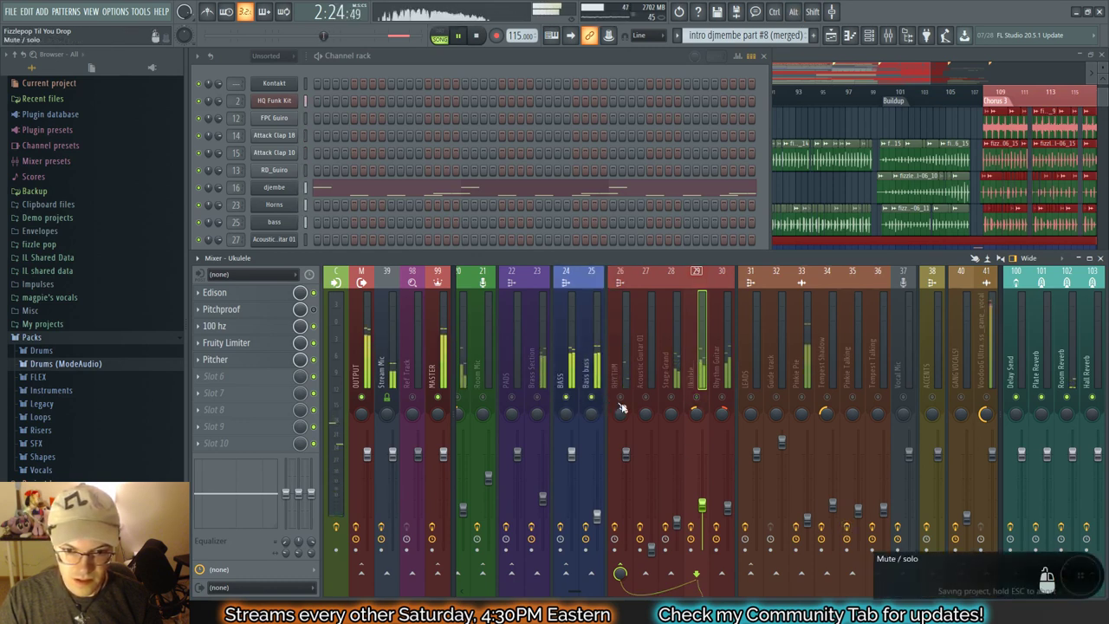
pyautogui.click(568, 366)
pyautogui.press('space')
pyautogui.press('space')
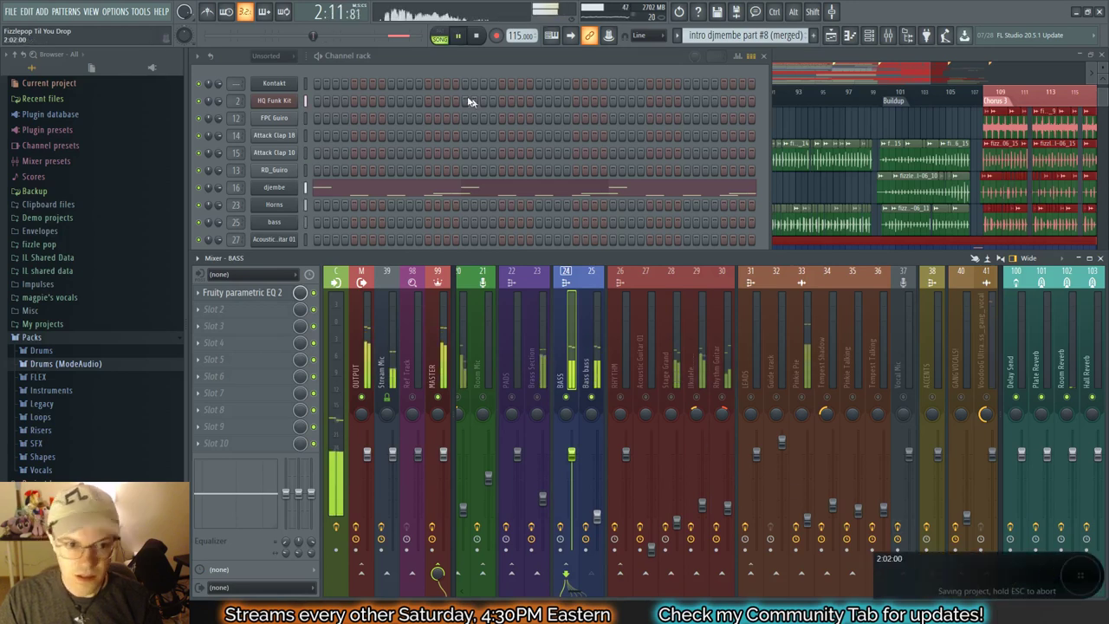
# Step: Compare the bass instrument with its Kontakt reverb off and on, and adjust the reverb amount
pyautogui.click(452, 73)
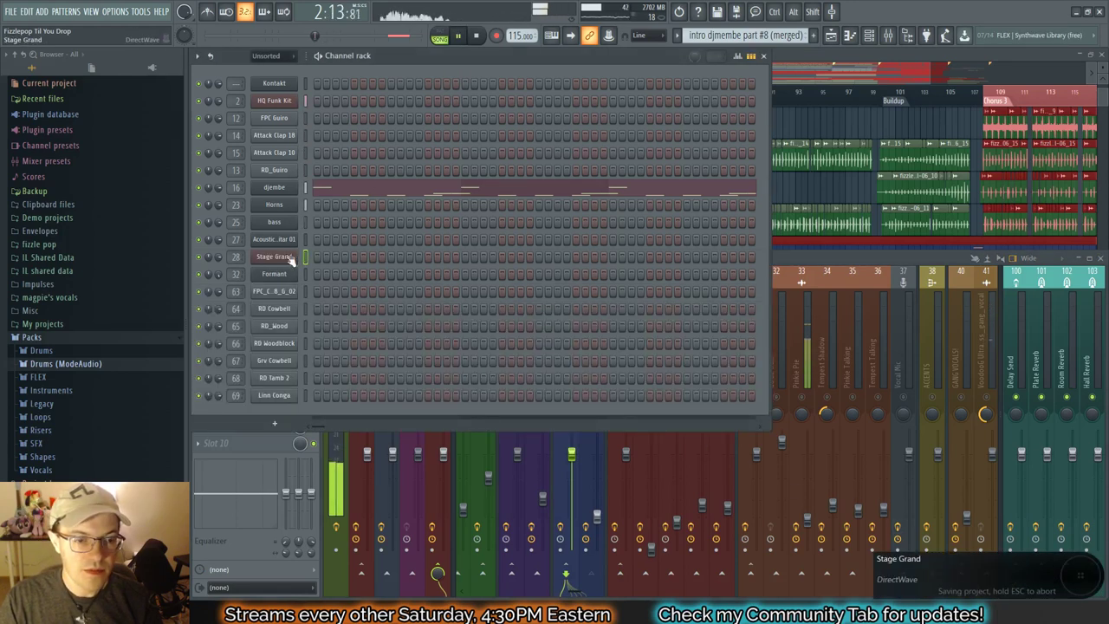
pyautogui.click(292, 223)
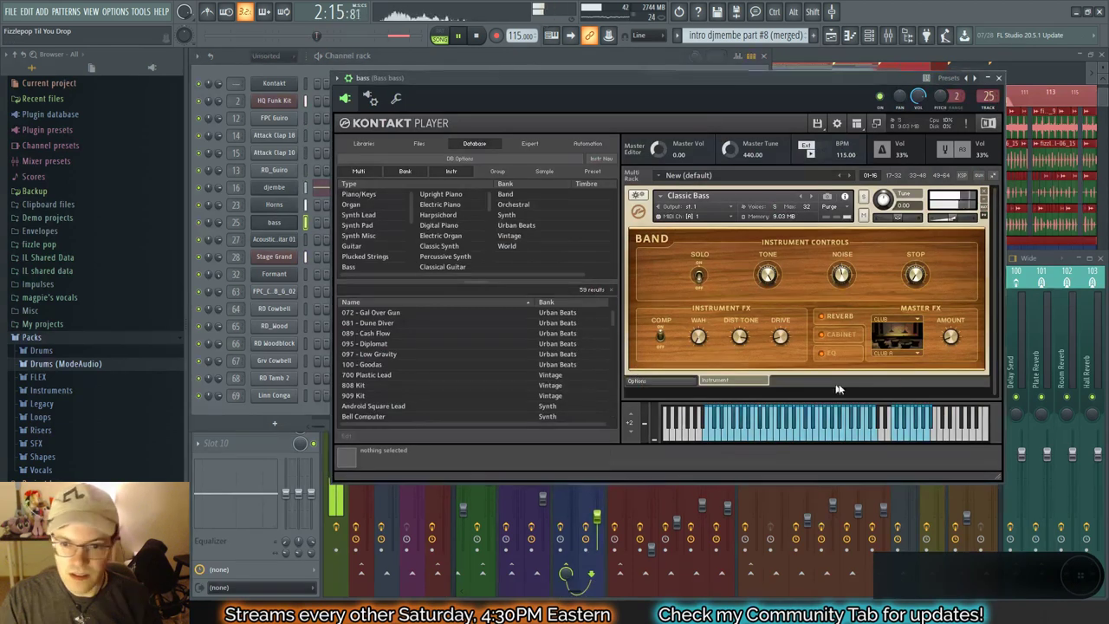
pyautogui.click(823, 315)
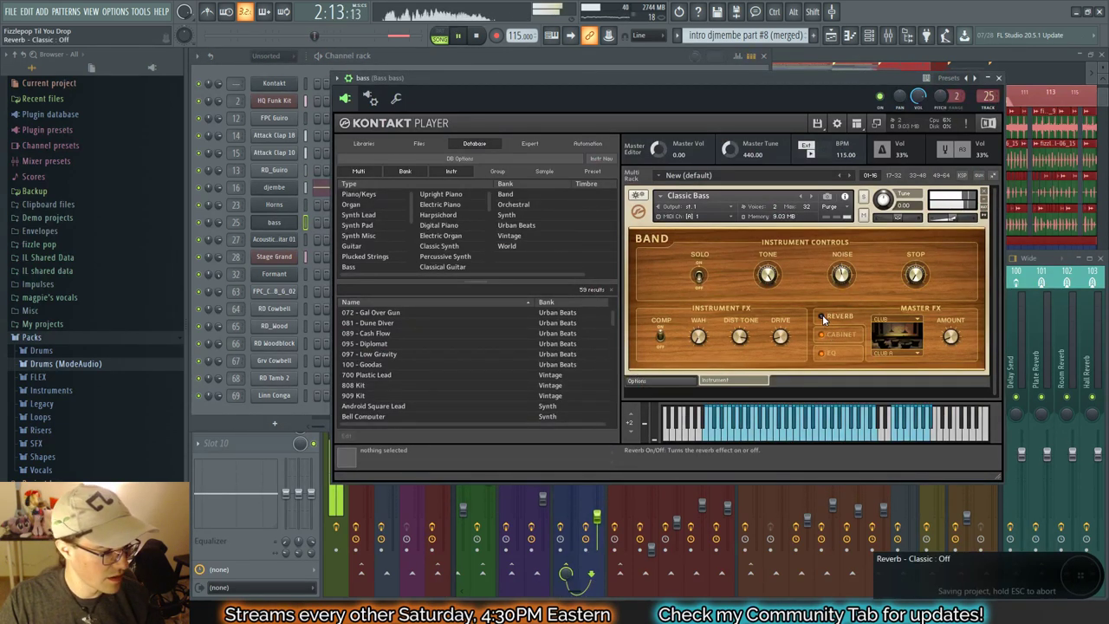
pyautogui.click(823, 316)
pyautogui.moveTo(949, 341)
pyautogui.mouseDown()
pyautogui.moveTo(947, 370)
pyautogui.moveTo(951, 342)
pyautogui.mouseUp()
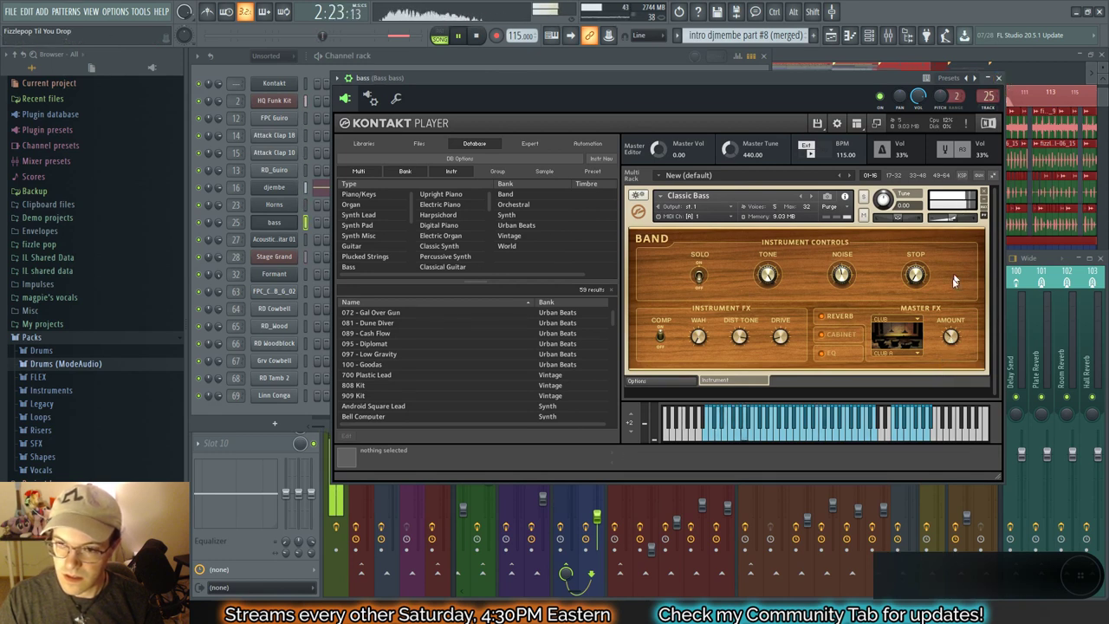
pyautogui.click(999, 78)
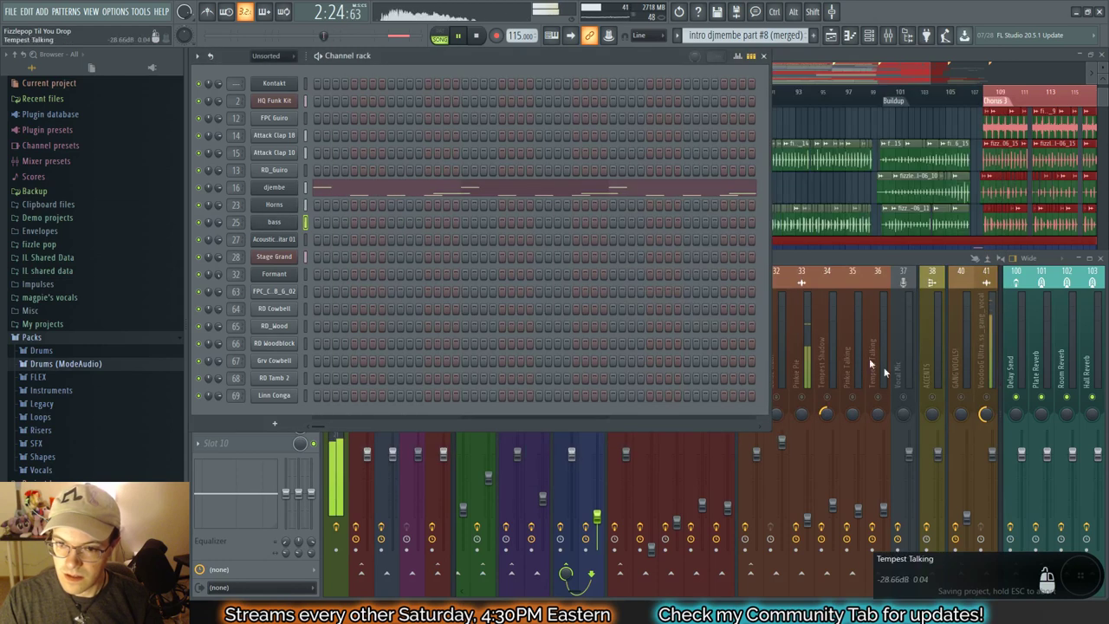
# Step: Solo the PADS bus and set the Horns instrument's reverb amount to about -11.7 dB in Kontakt
pyautogui.click(816, 260)
pyautogui.click(523, 401)
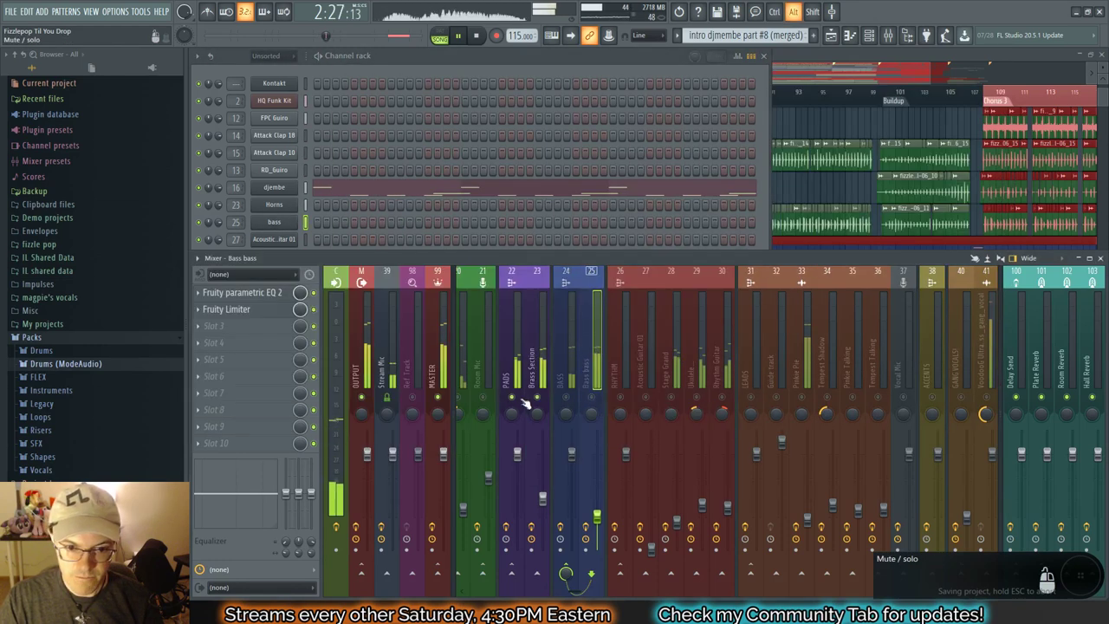
pyautogui.click(394, 59)
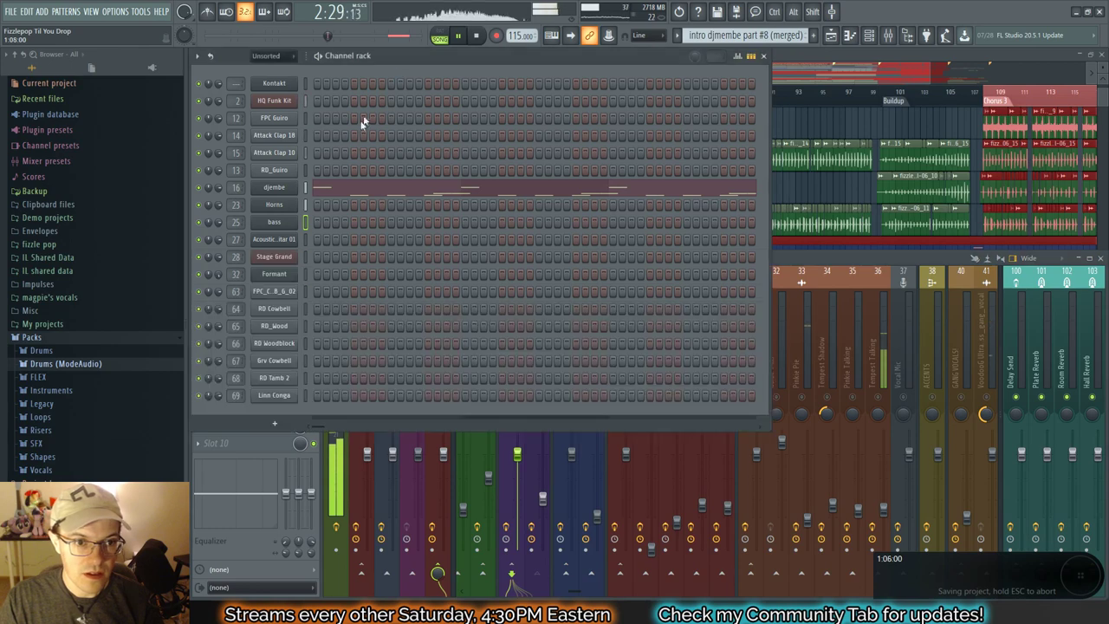
pyautogui.click(274, 205)
pyautogui.moveTo(883, 303); pyautogui.dragTo(884, 299)
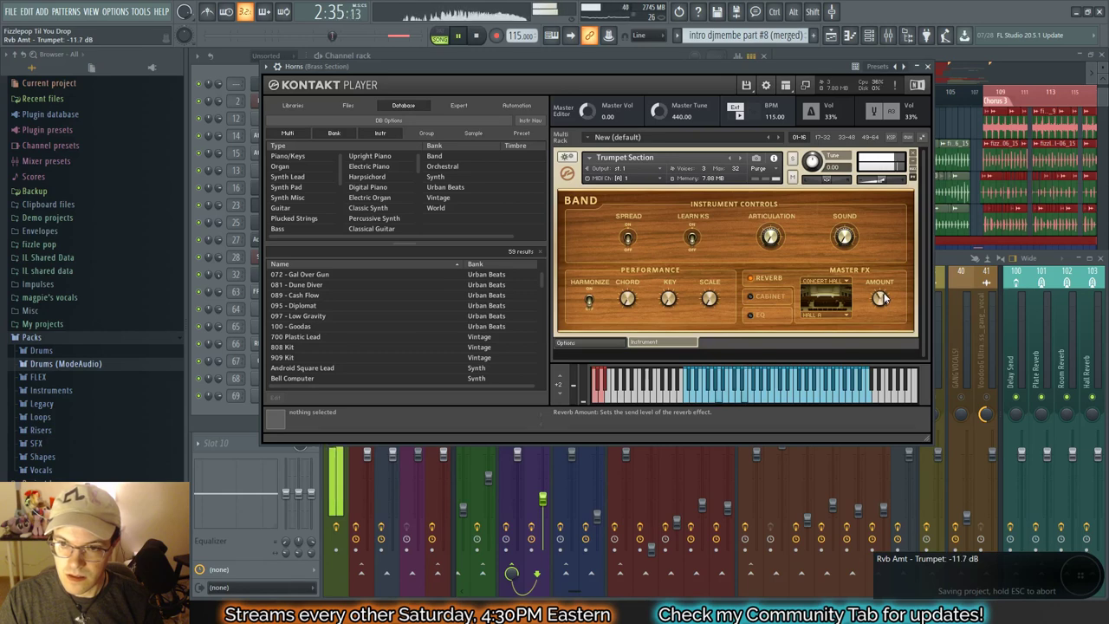
pyautogui.click(928, 67)
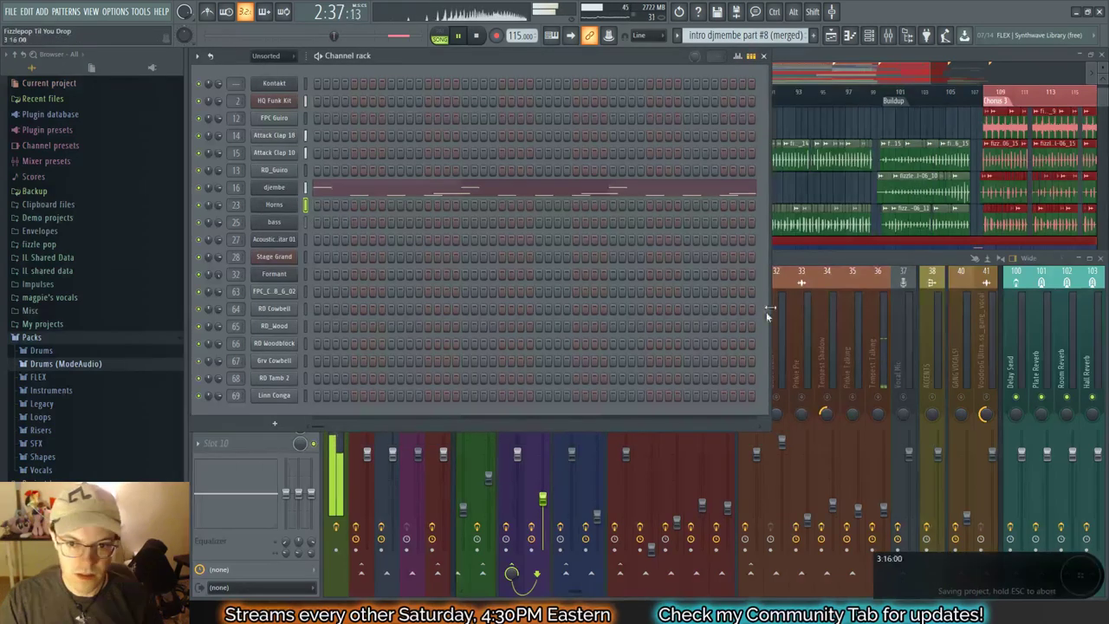
# Step: Unsolo the PADS bus to hear the full mix and set the bass instrument's reverb amount to about -21.1 dB
pyautogui.click(802, 260)
pyautogui.keyDown('alt'); pyautogui.rightClick(437, 397); pyautogui.keyUp('alt')
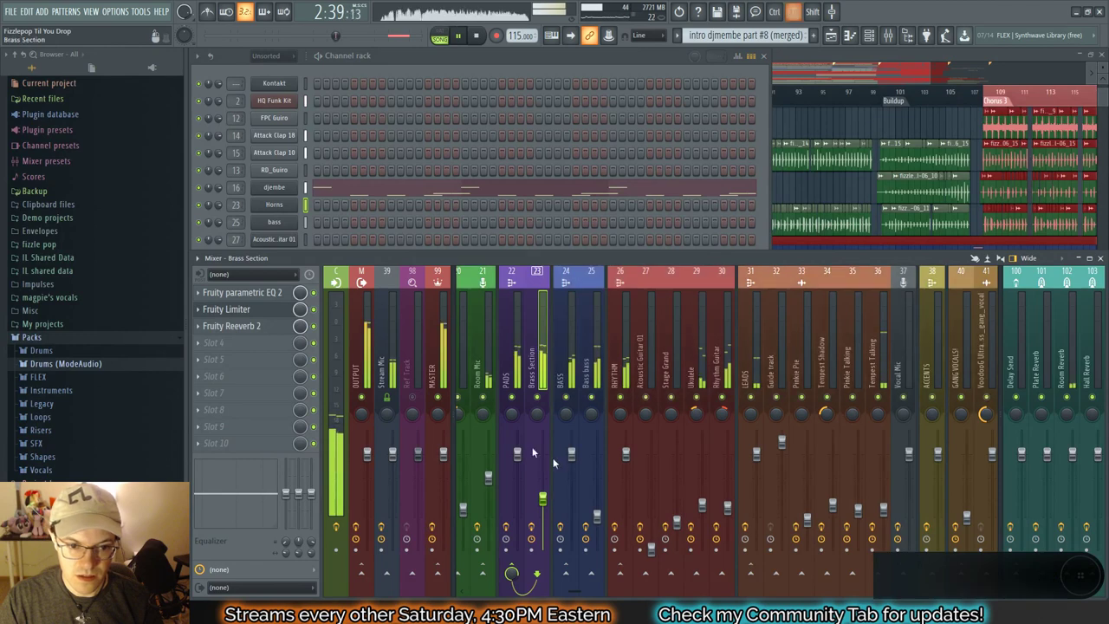
pyautogui.scroll(6, 644, 468)
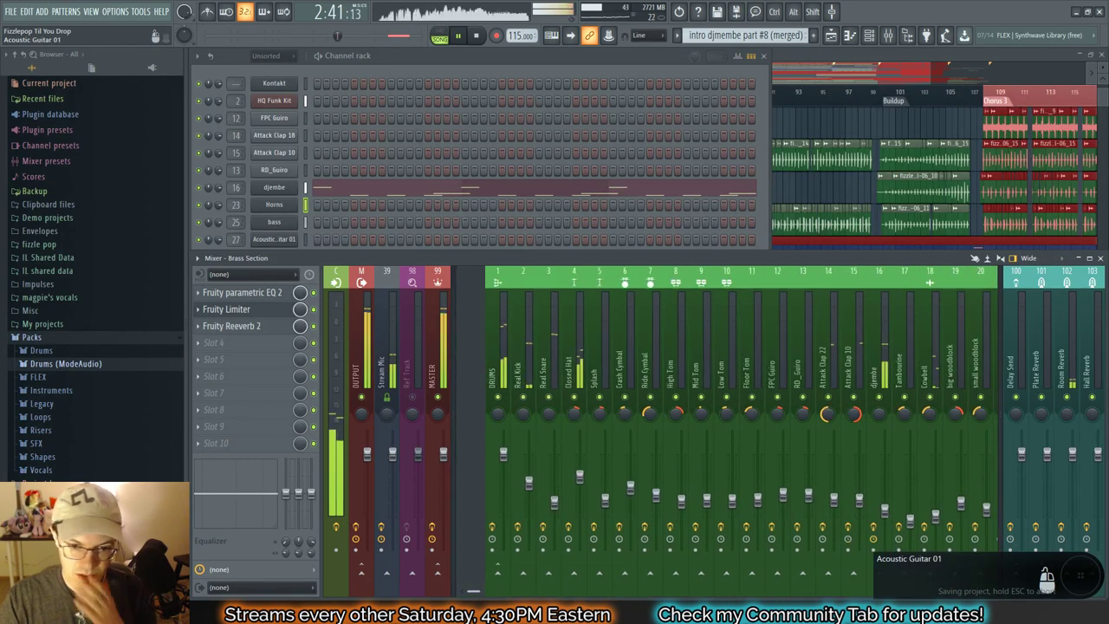
pyautogui.moveTo(478, 592); pyautogui.dragTo(572, 592)
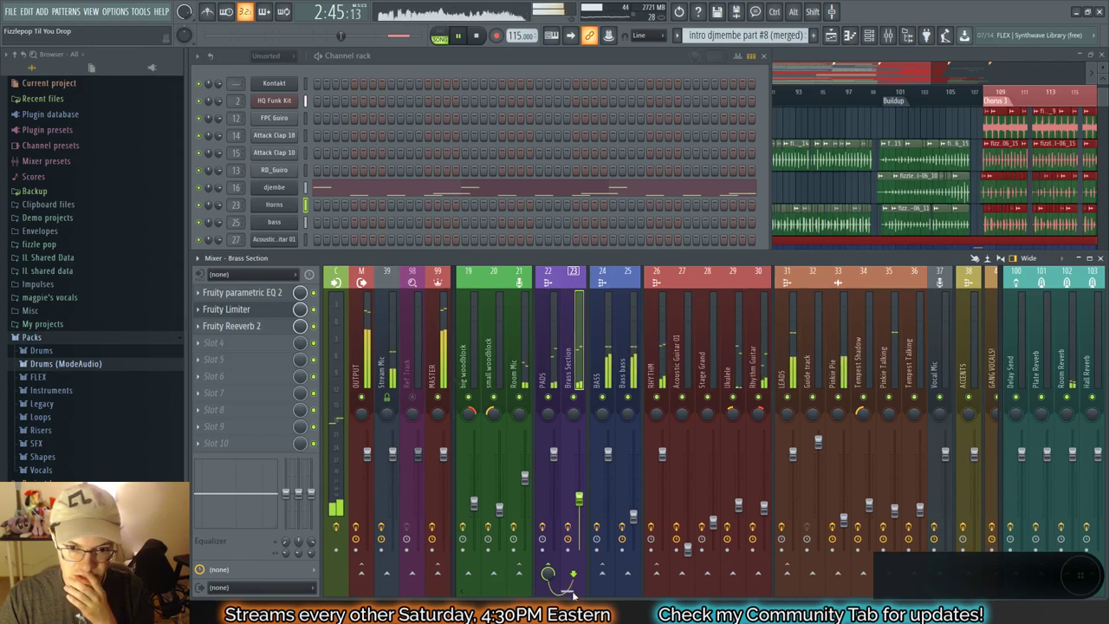
pyautogui.click(276, 223)
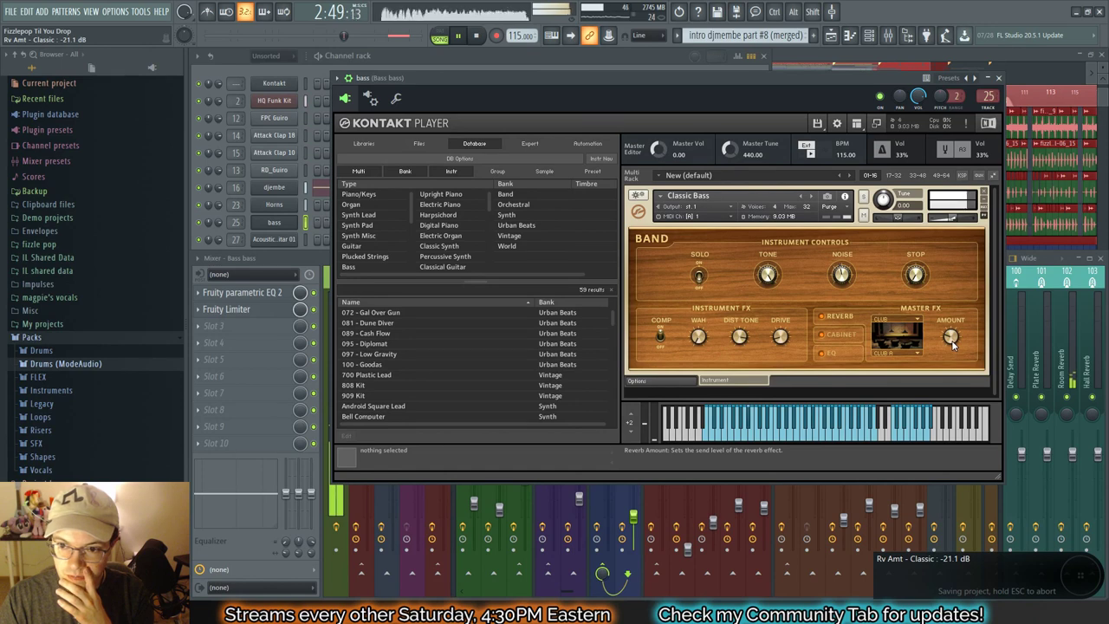
pyautogui.click(998, 78)
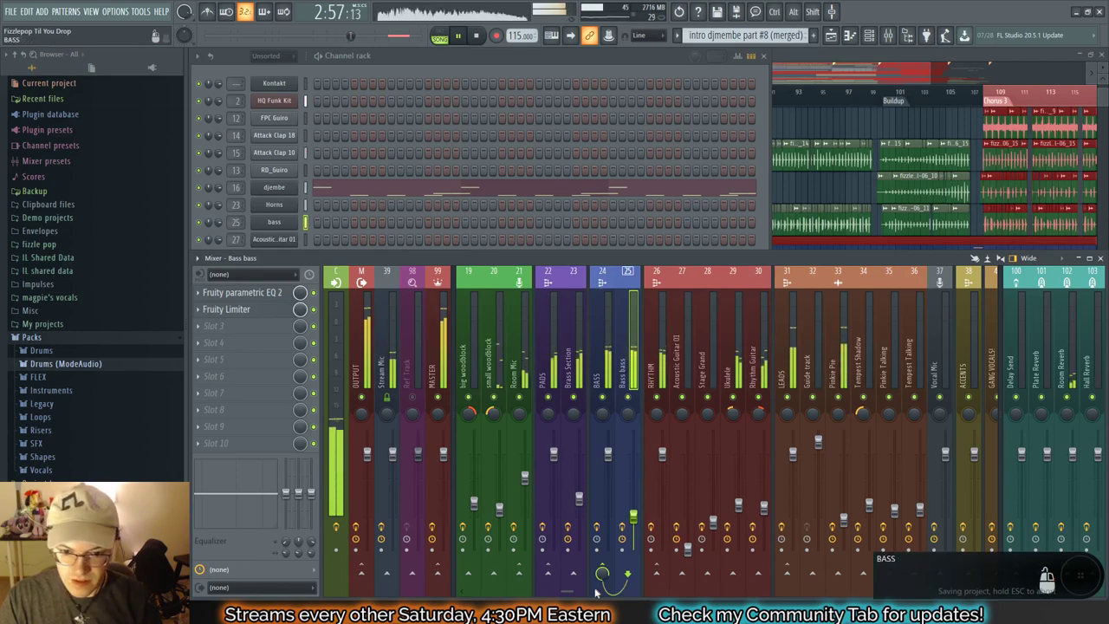
# Step: Send the Real Snare track to the Plate Reverb at about 75%, soloing the snare to judge the amount
pyautogui.moveTo(596, 592); pyautogui.dragTo(468, 555)
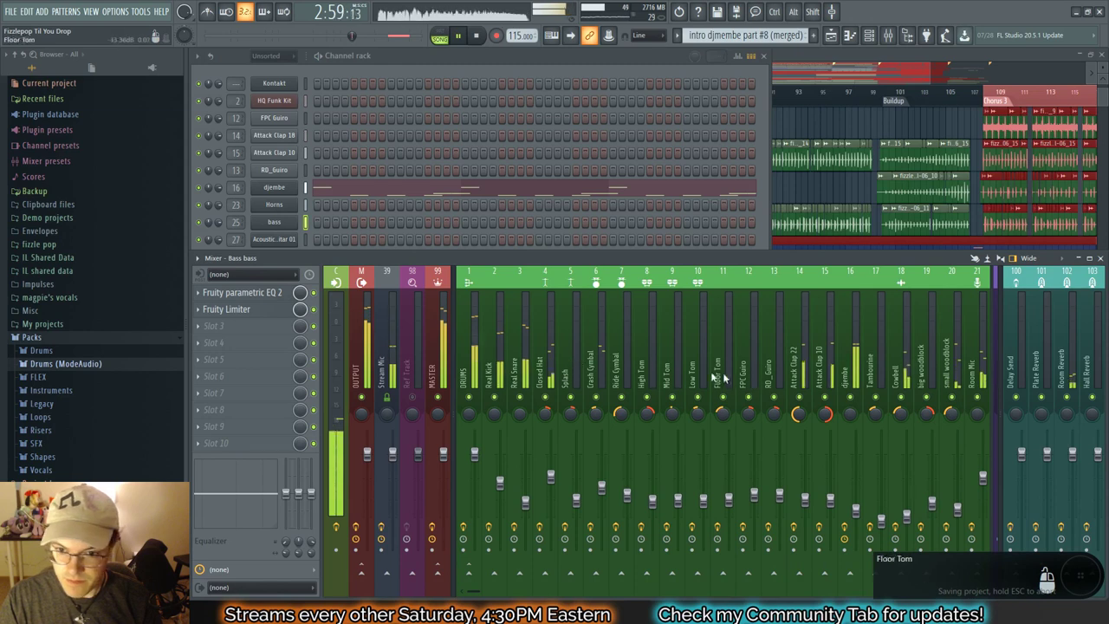
pyautogui.click(525, 364)
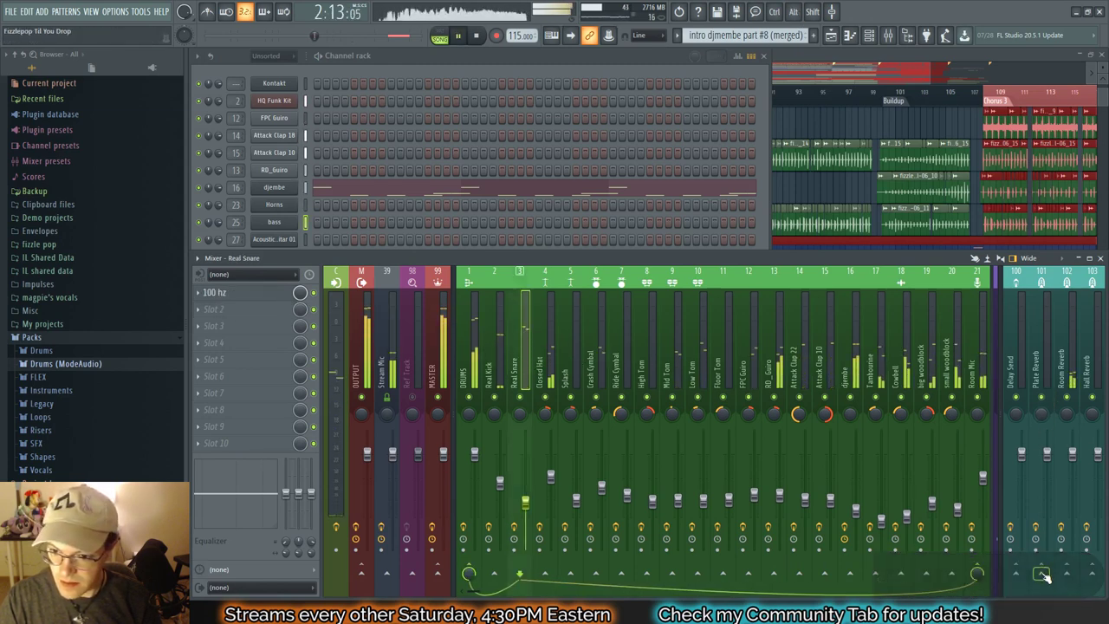
pyautogui.click(1042, 573)
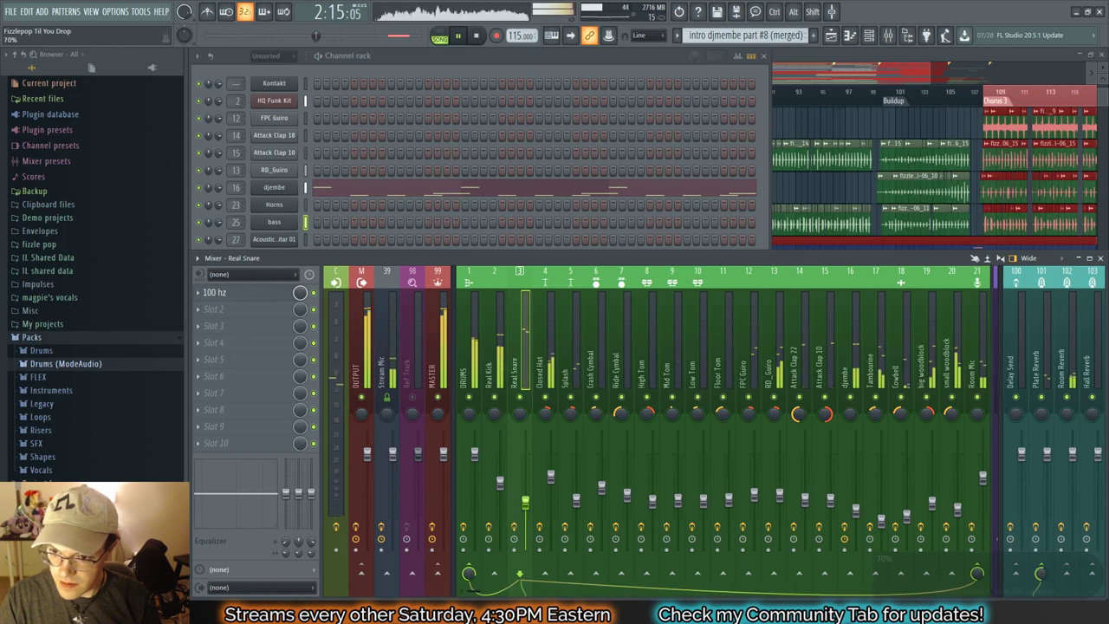
pyautogui.keyDown('alt'); pyautogui.click(520, 397); pyautogui.keyUp('alt')
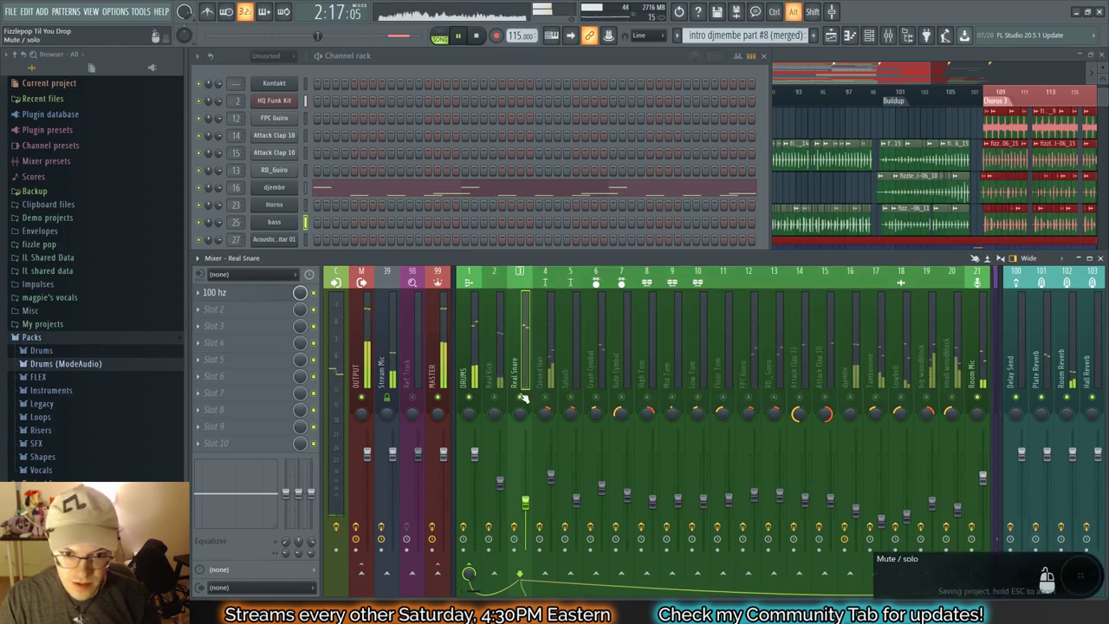
pyautogui.moveTo(1042, 578); pyautogui.dragTo(1042, 574)
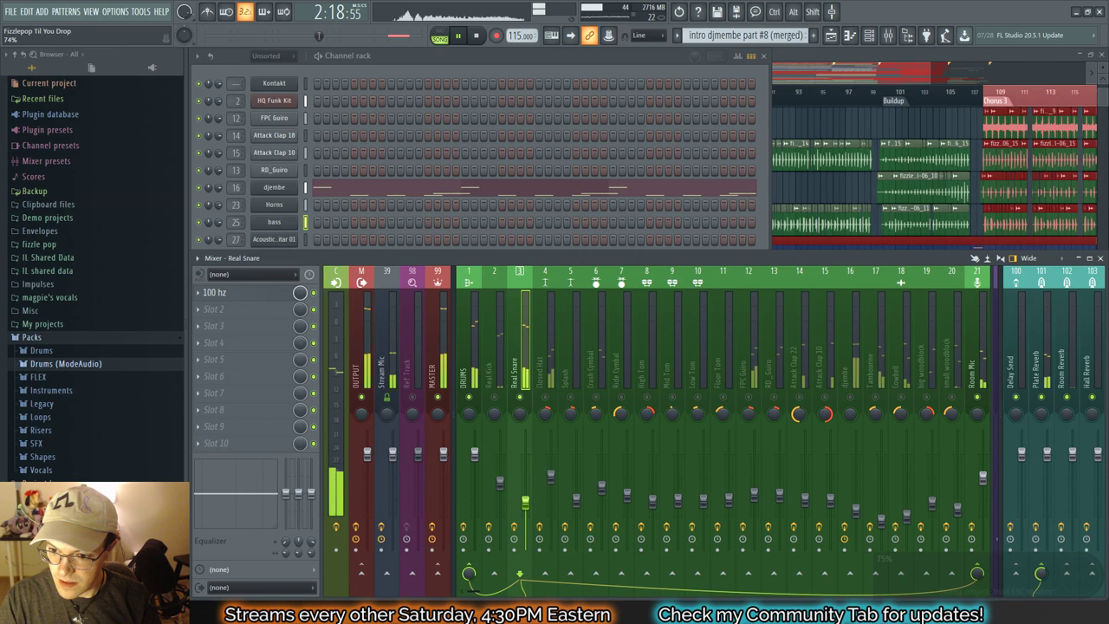
pyautogui.click(1041, 575)
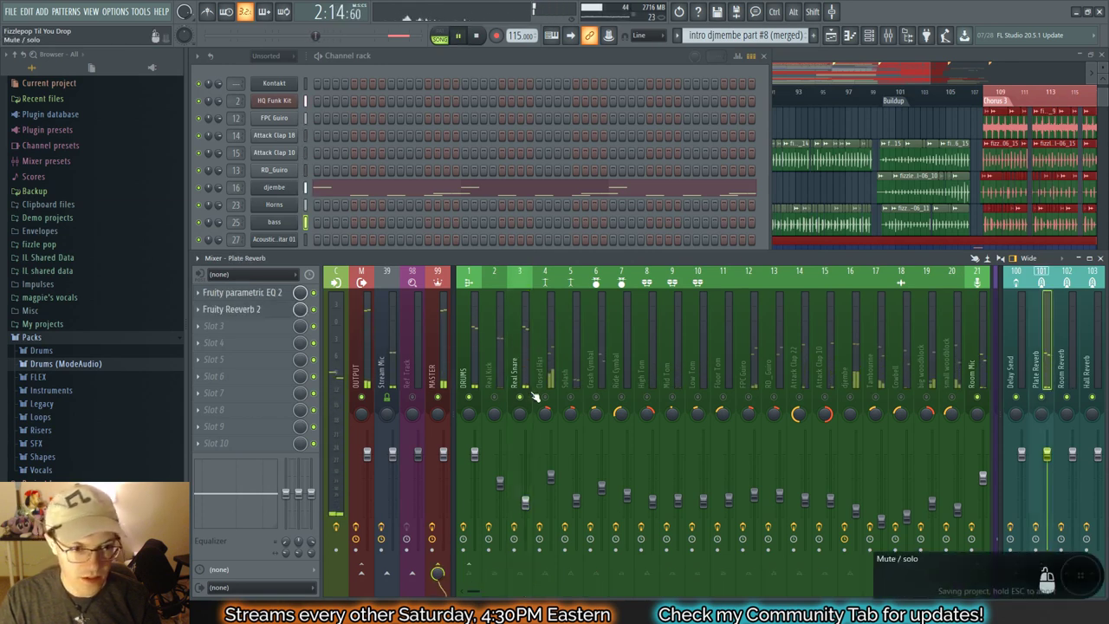
# Step: Send Attack Clap 22 and Attack Clap 10 to the Plate Reverb at 74% each, and unmute Attack Clap 10 beside the snare
pyautogui.click(811, 389)
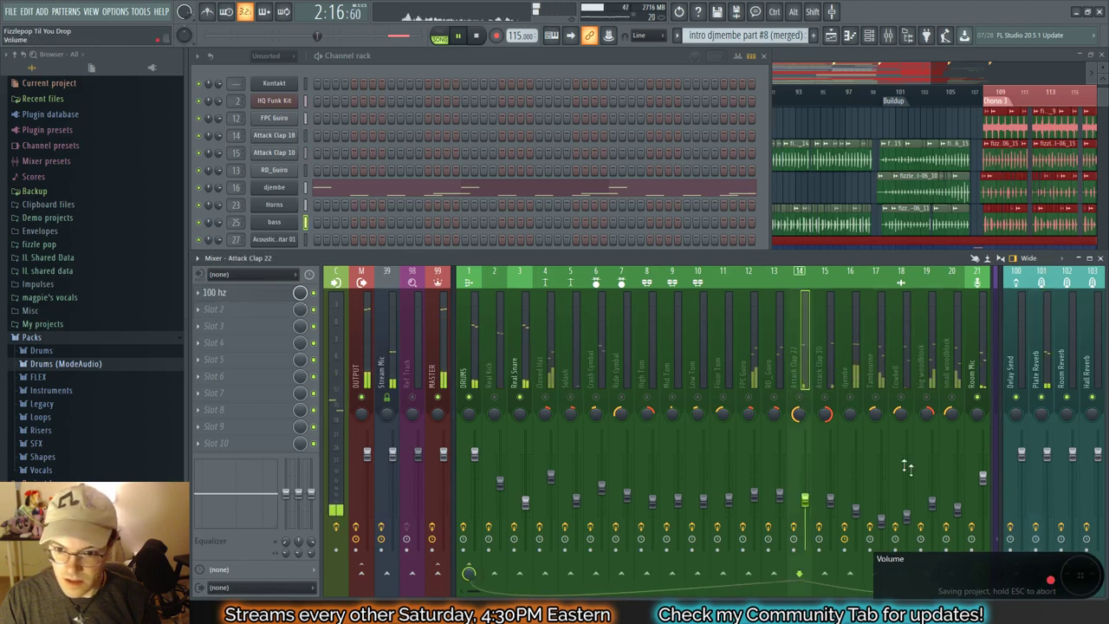
pyautogui.click(1043, 576)
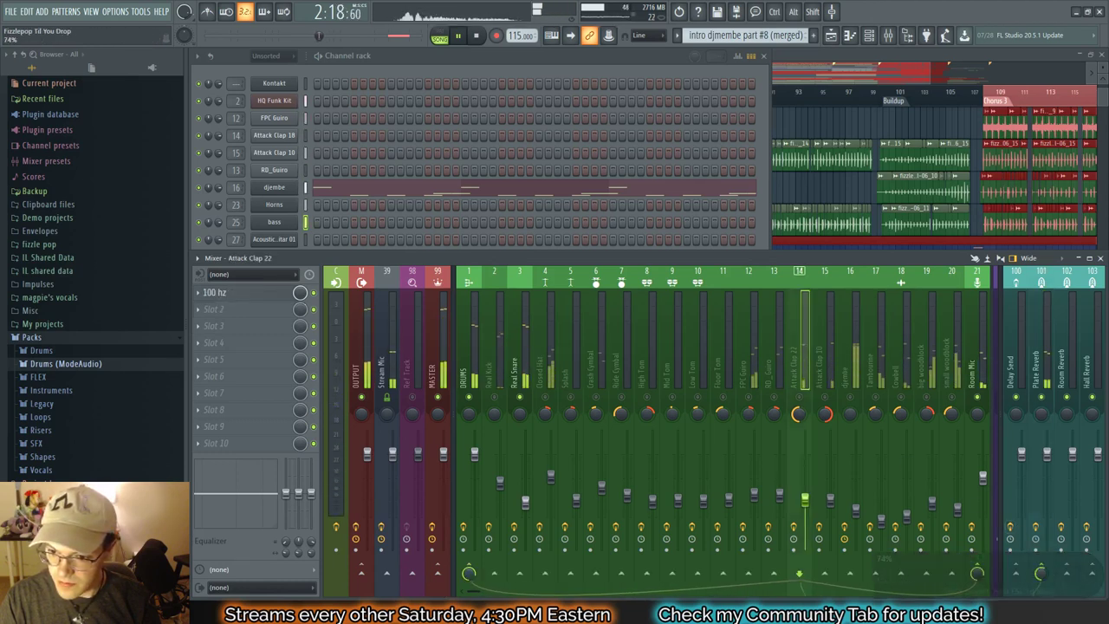
pyautogui.press('Right')
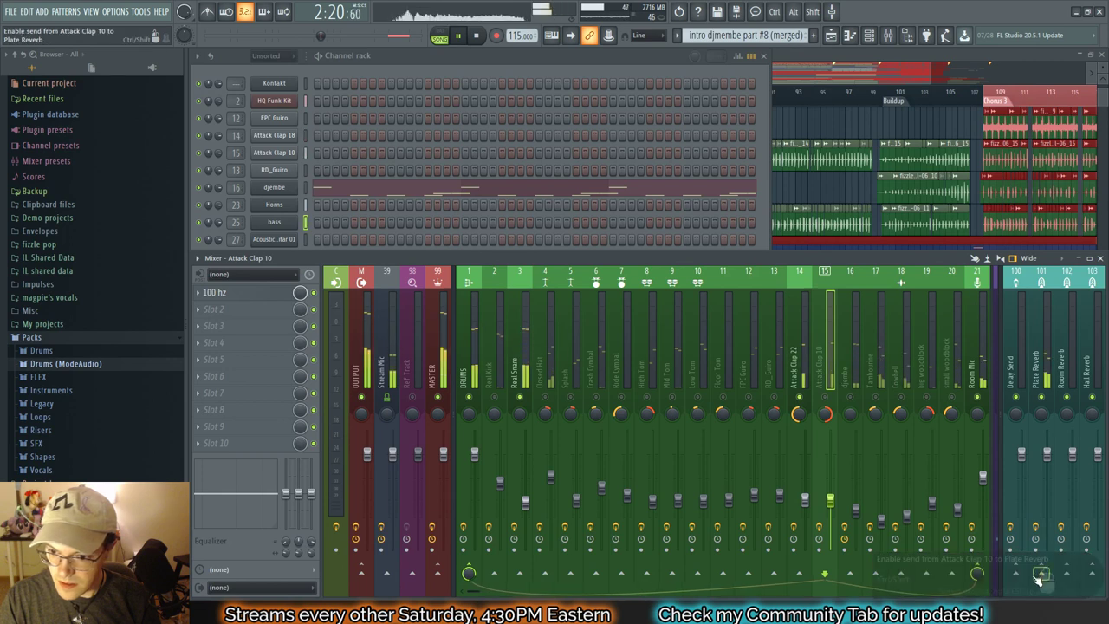
pyautogui.click(1043, 576)
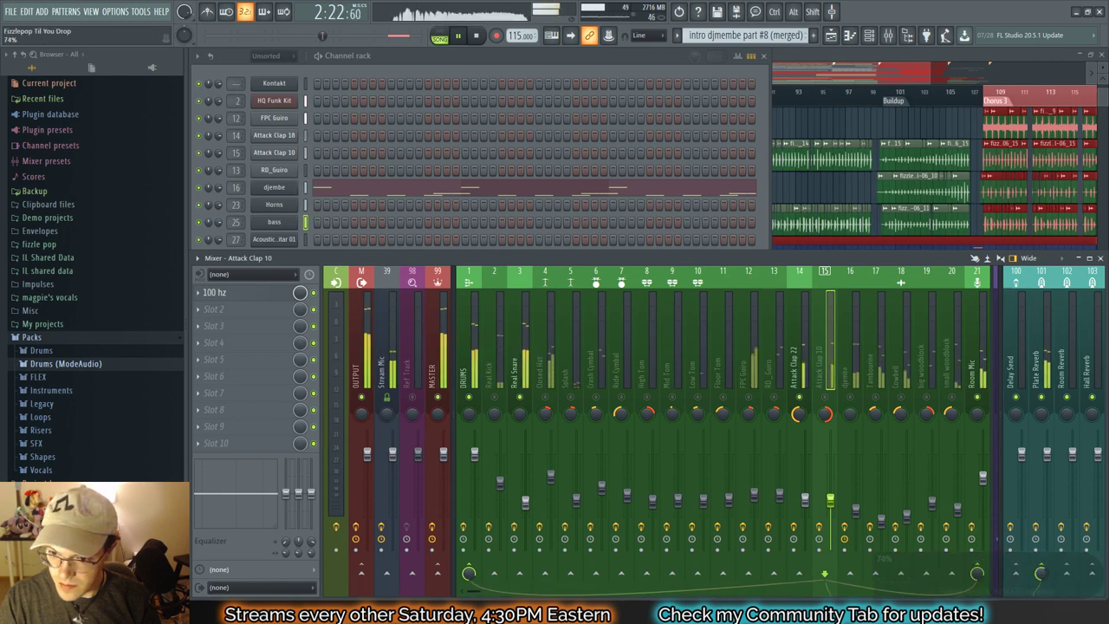
pyautogui.click(826, 397)
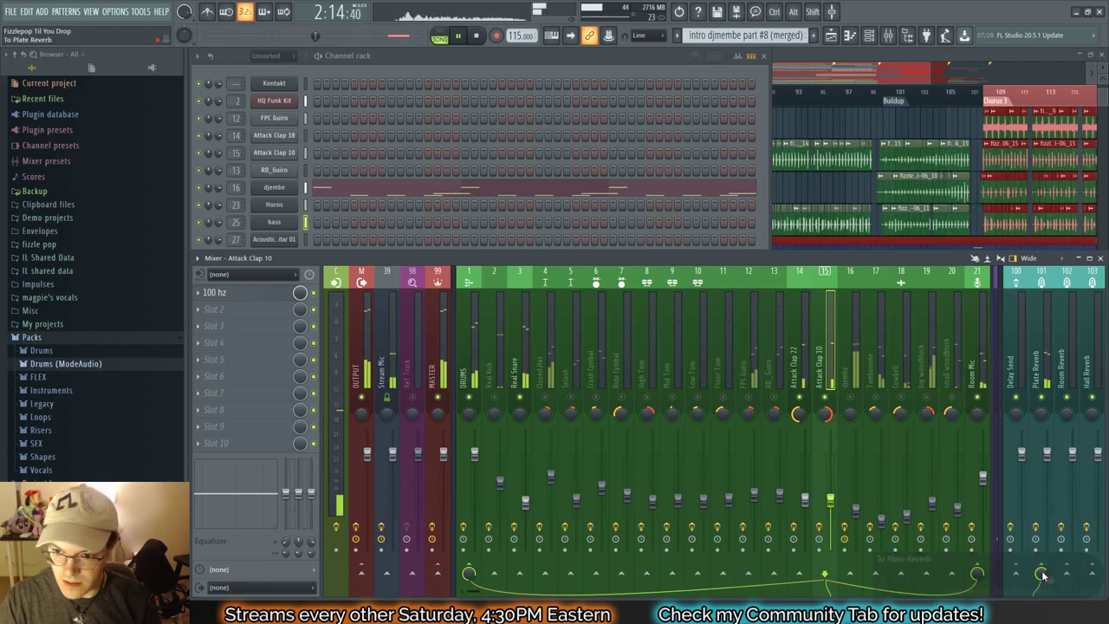
# Step: Unsolo the drum tracks and play the full mix from the verse 2 marker
pyautogui.click(844, 69)
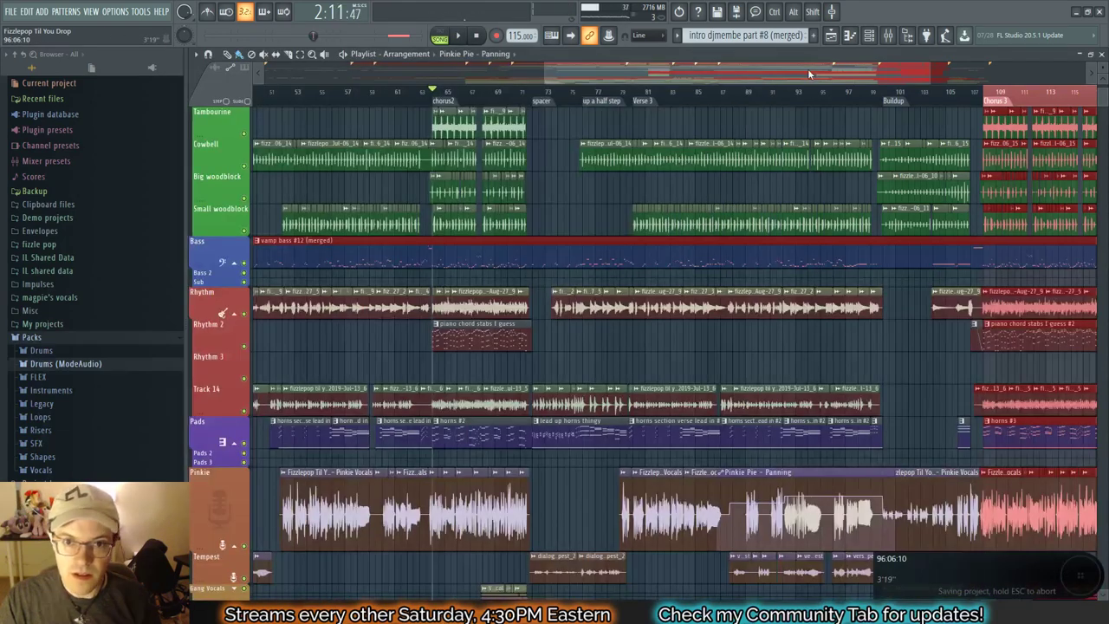
pyautogui.click(407, 101)
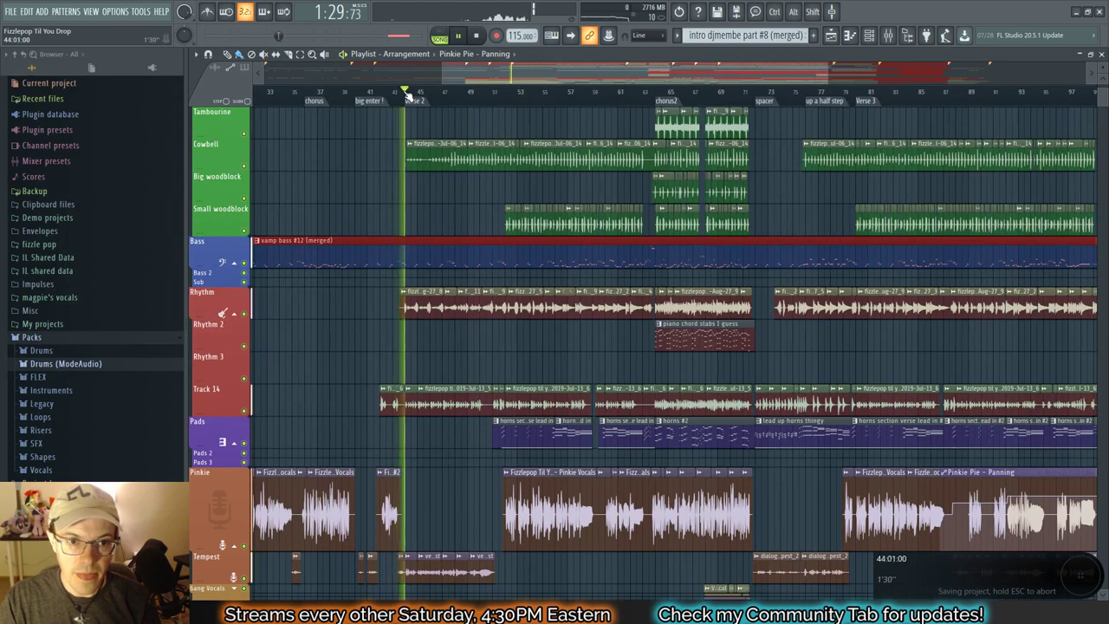
pyautogui.press('F9')
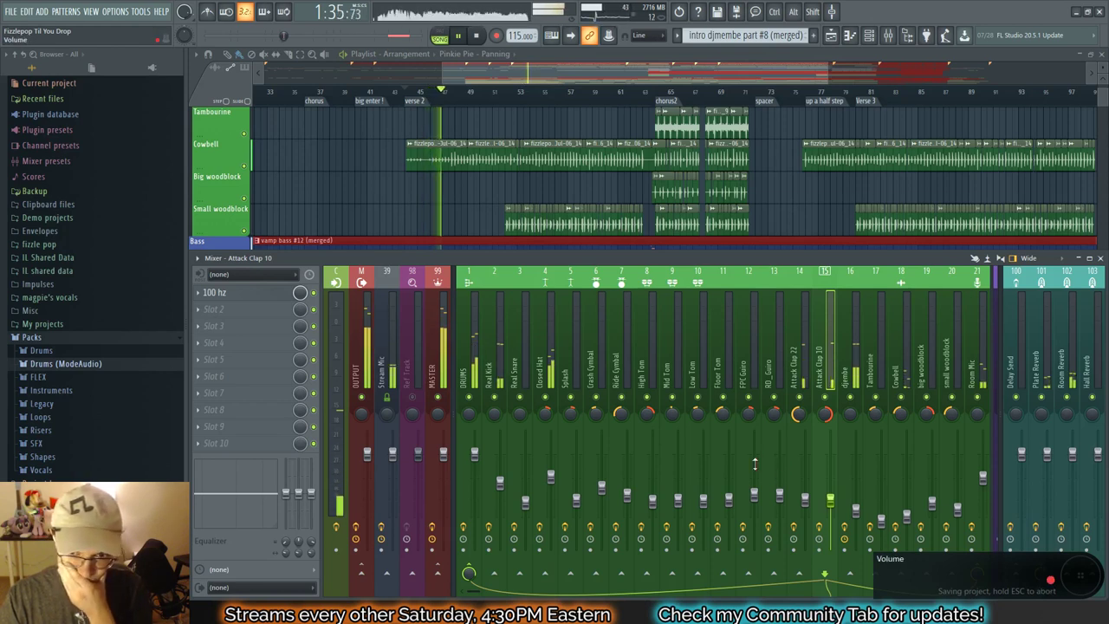
# Step: Send the High, Mid, Low and Floor Toms to the Room Reverb, with High Tom at 52% and Low Tom at 56%
pyautogui.click(641, 360)
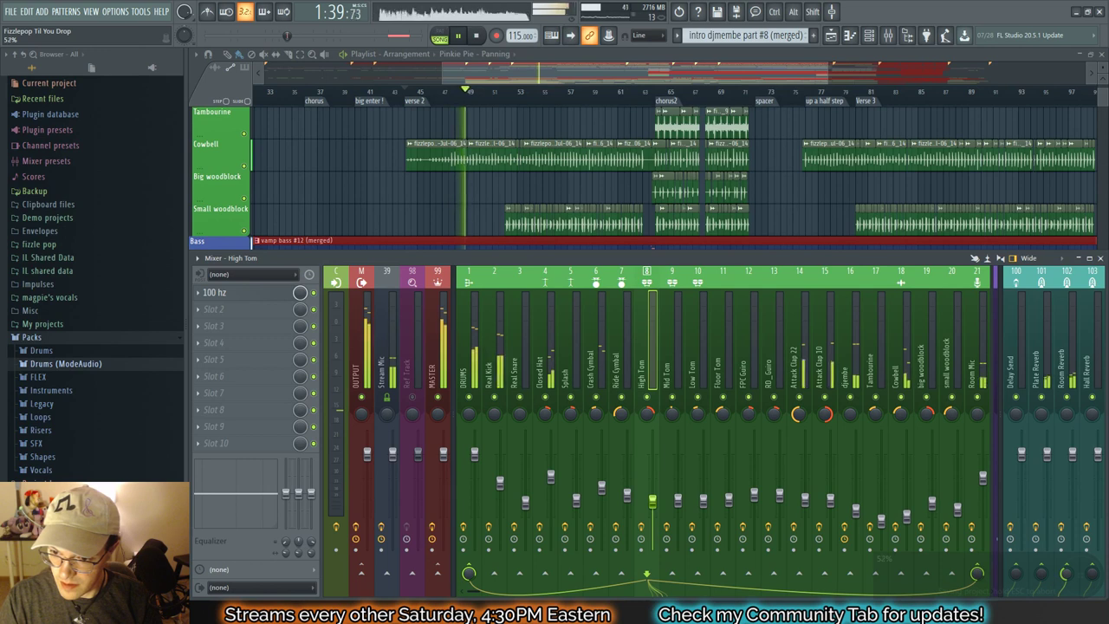
pyautogui.click(675, 340)
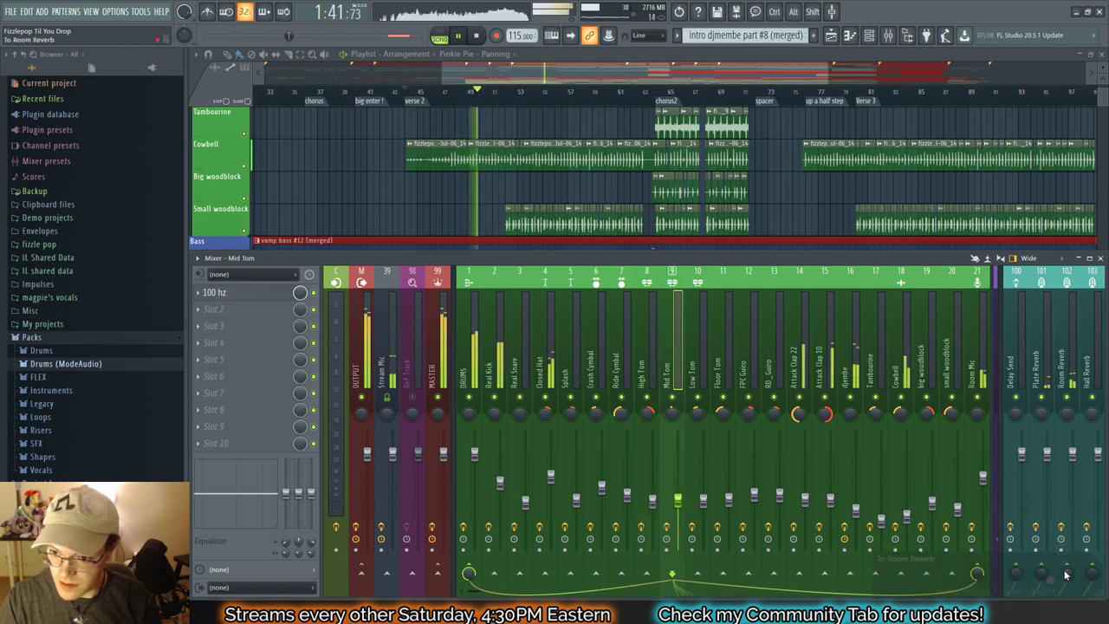
pyautogui.click(701, 365)
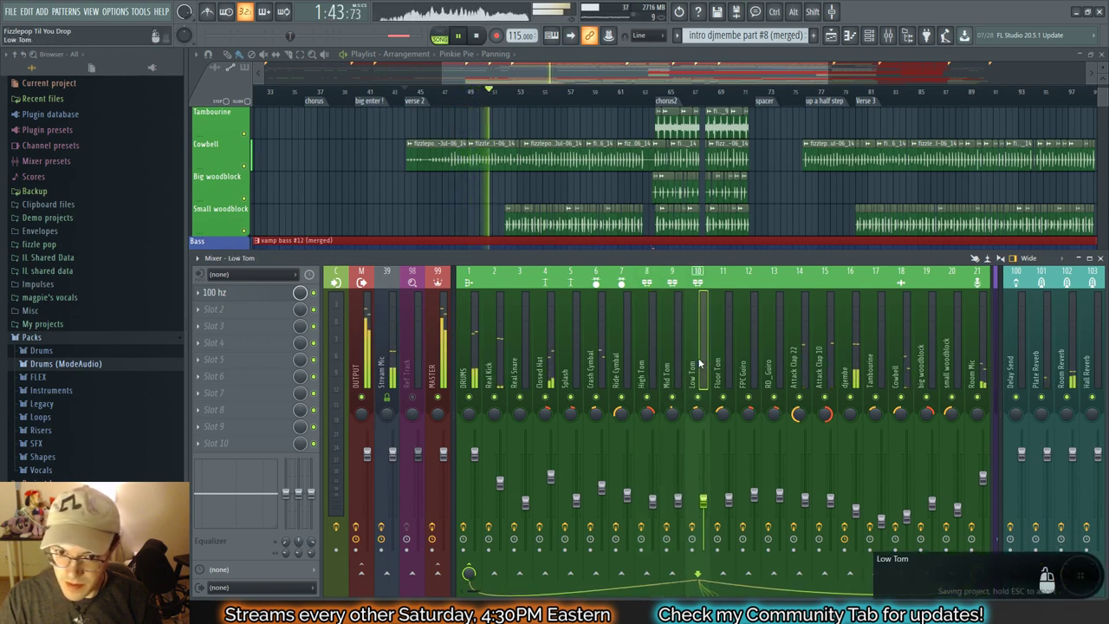
pyautogui.moveTo(1067, 574); pyautogui.dragTo(1067, 548)
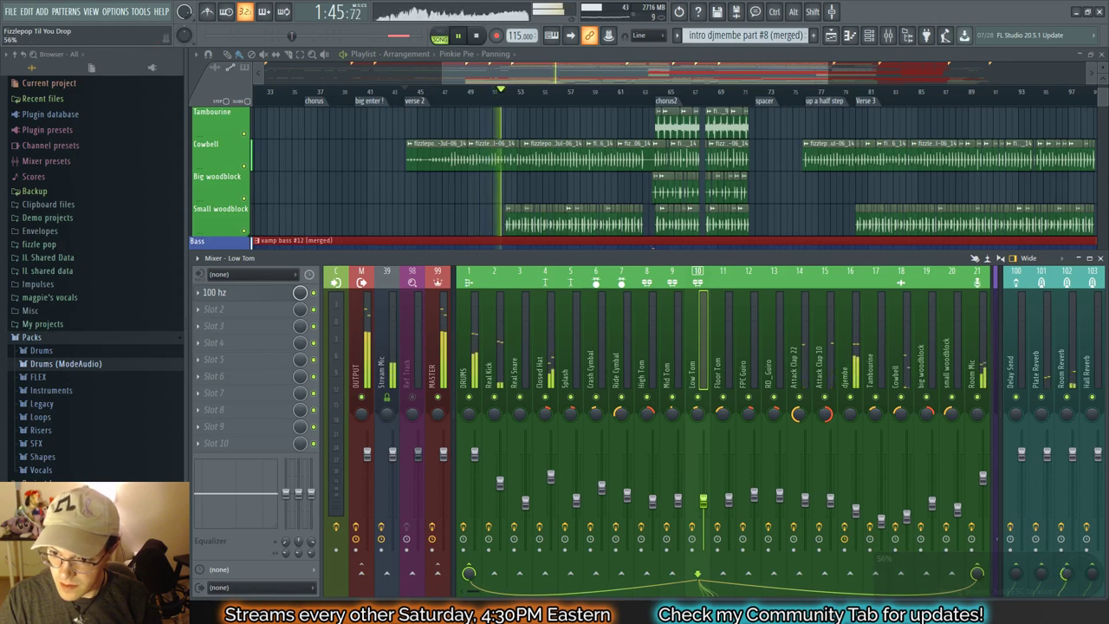
pyautogui.click(727, 364)
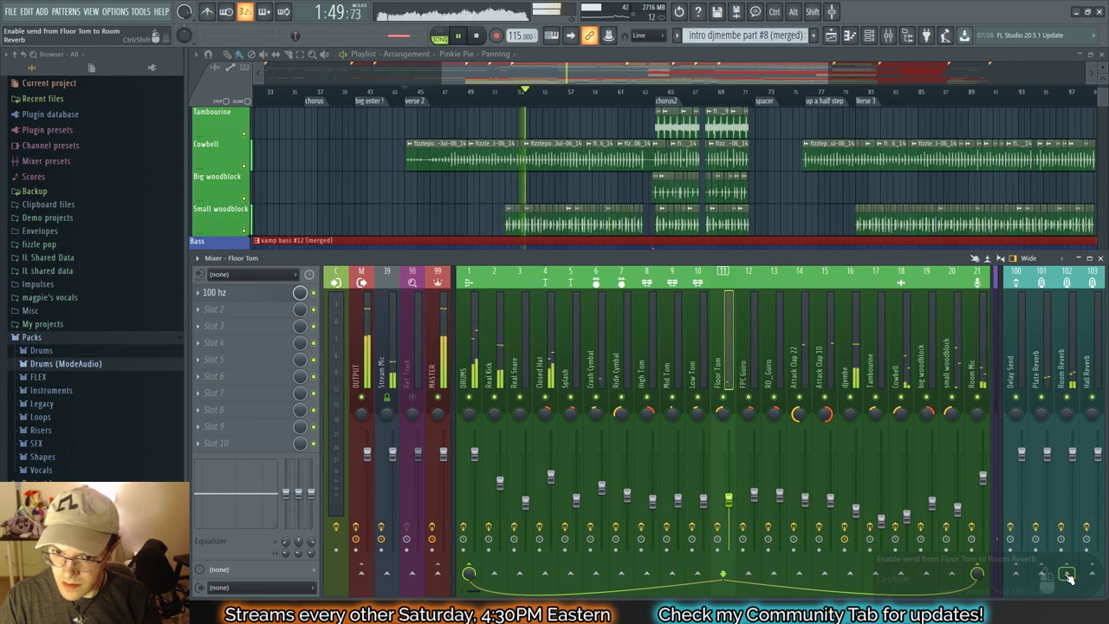
pyautogui.click(1068, 576)
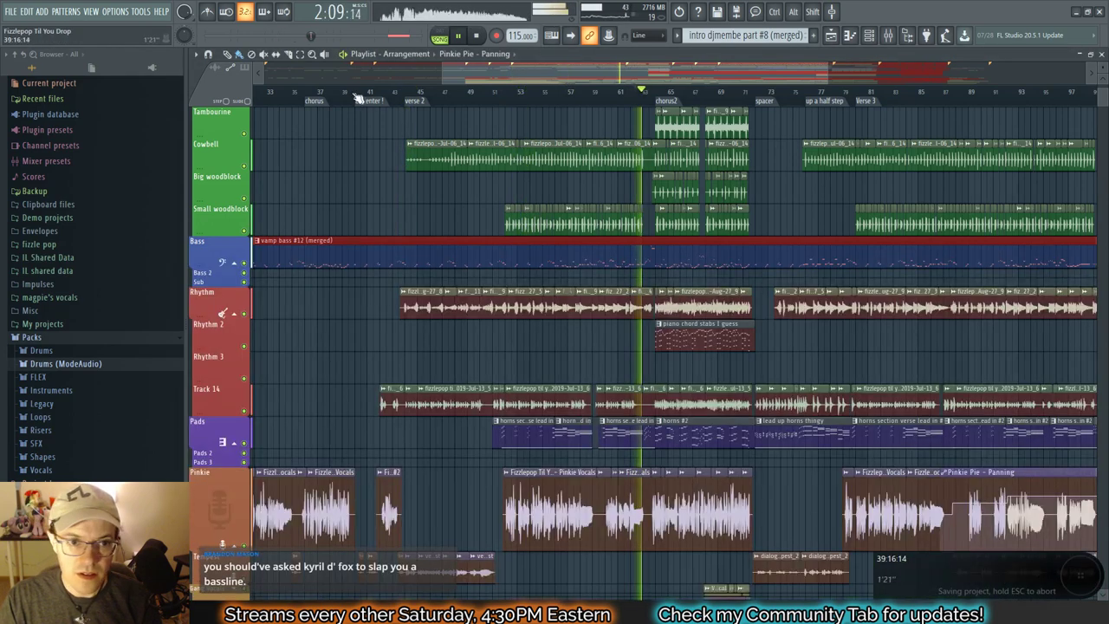
# Step: Replay the tom fill just before the "big enter" marker and adjust the High Tom and Mid Tom sends to the Room Reverb
pyautogui.click(350, 92)
pyautogui.press('F9')
pyautogui.press('space')
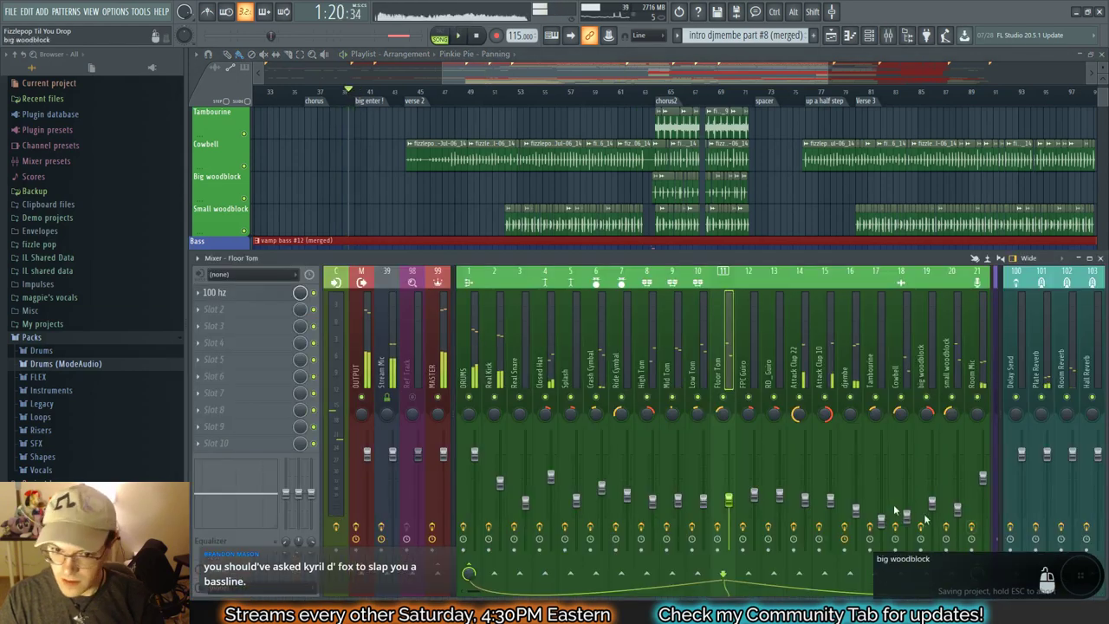
pyautogui.press('space')
pyautogui.click(643, 354)
pyautogui.click(1068, 576)
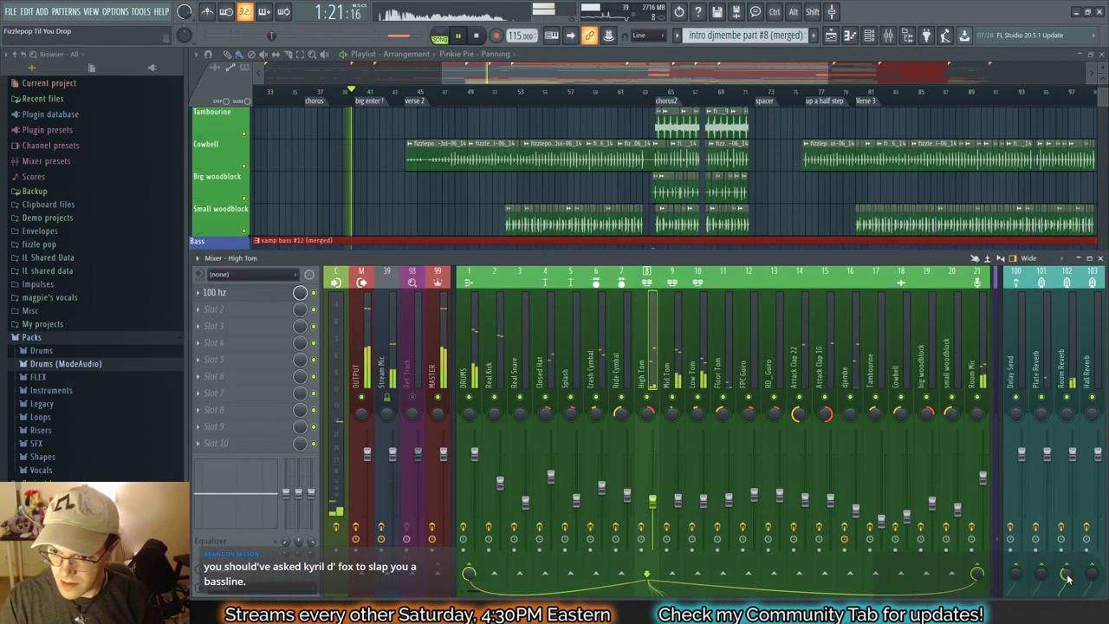
pyautogui.click(670, 358)
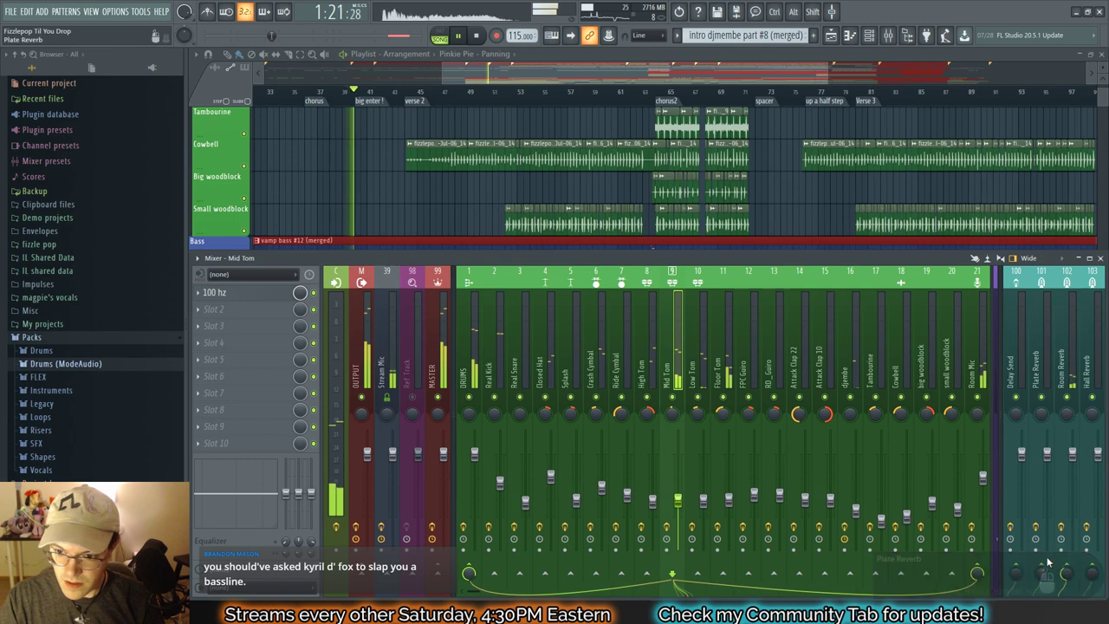
pyautogui.press('space')
pyautogui.press('space')
# Step: Listen to the Low Tom soloed during the tom fill, then unsolo it and replay the fill in the full mix
pyautogui.click(692, 362)
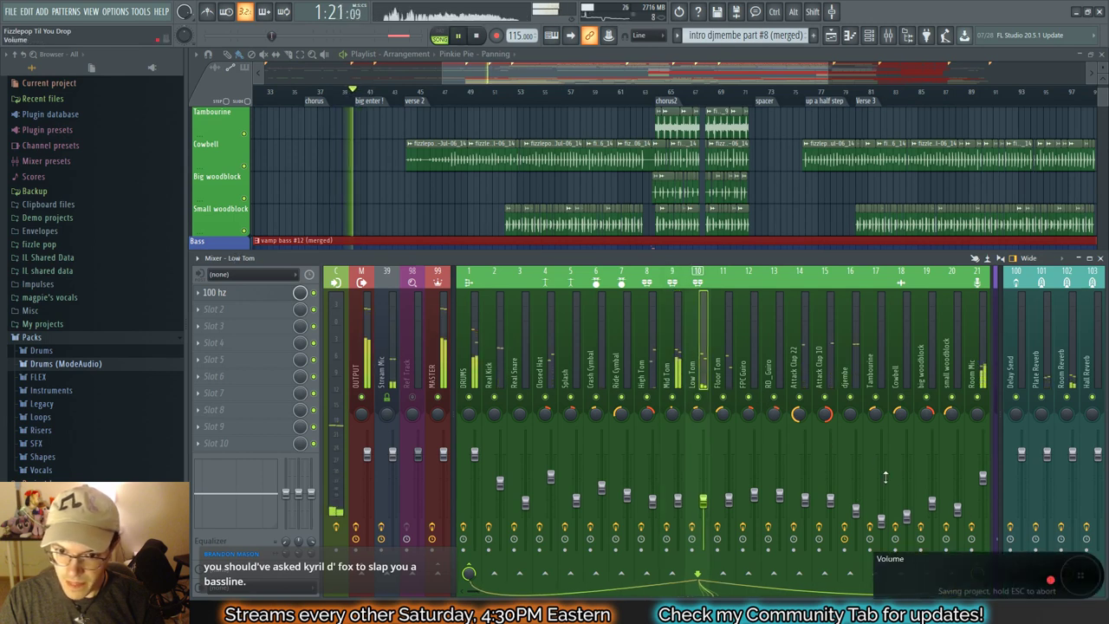
pyautogui.keyDown('alt'); pyautogui.rightClick(699, 398); pyautogui.keyUp('alt')
pyautogui.press('space')
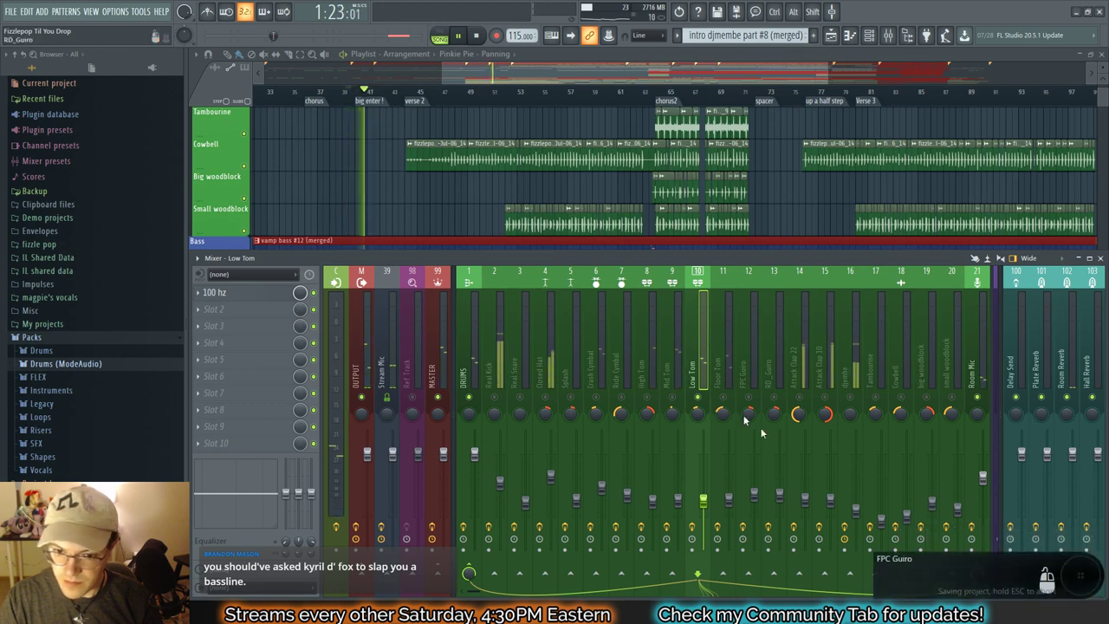
pyautogui.keyDown('alt'); pyautogui.rightClick(438, 398); pyautogui.keyUp('alt')
pyautogui.press('space')
pyautogui.press('space')
# Step: Replay the fill to check the toms and set the Floor Tom's send to the Room Reverb to about 48%
pyautogui.click(669, 372)
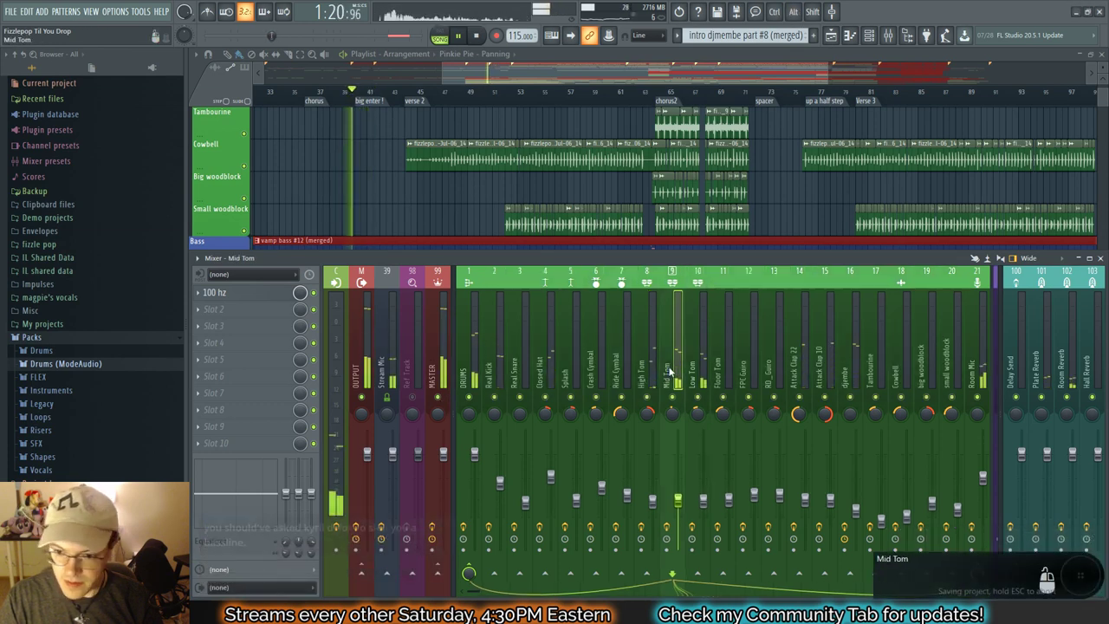
pyautogui.press('Right')
pyautogui.press('Right')
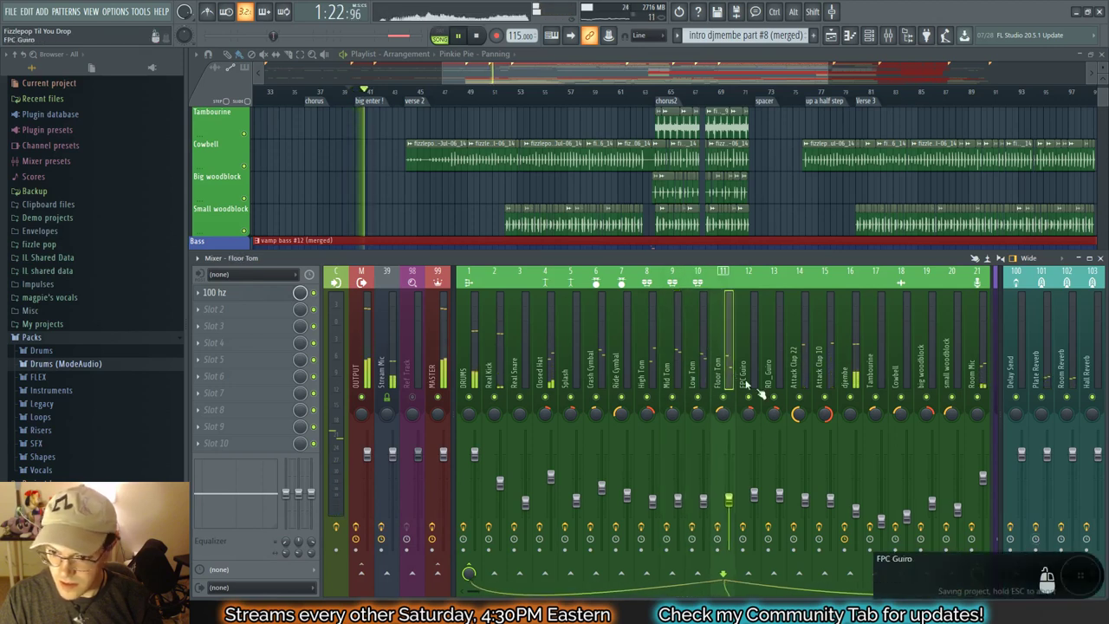
pyautogui.press('space')
pyautogui.press('space')
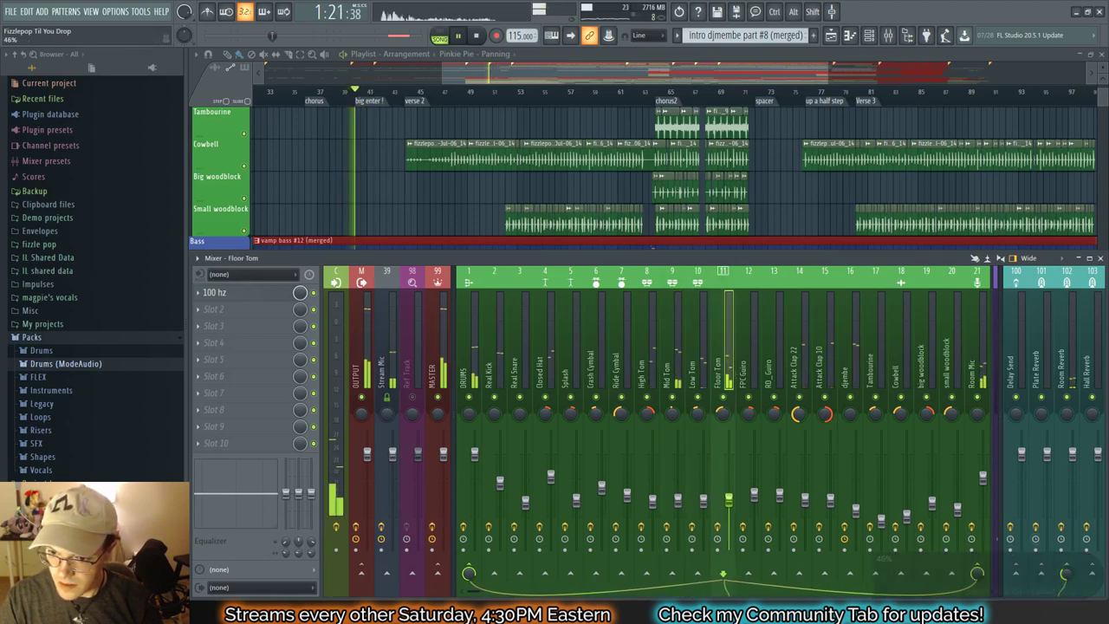
pyautogui.press('space')
pyautogui.press('space')
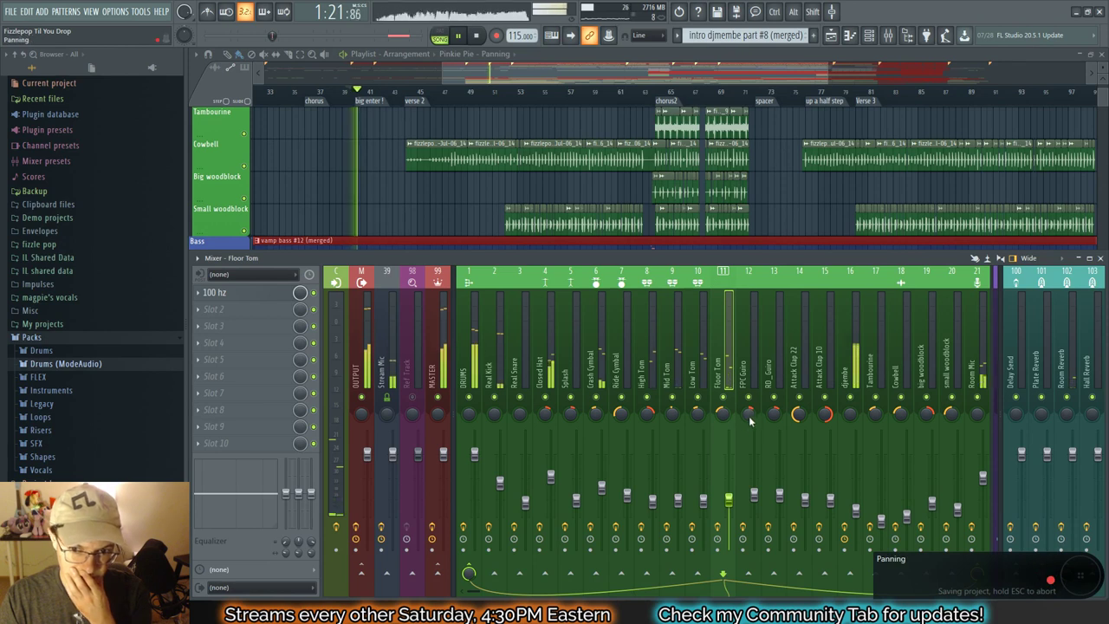
# Step: Play from chorus2, send FPC Guiro to the Room Reverb at 60%, and send RD_Guiro to the Room Reverb as well
pyautogui.click(757, 376)
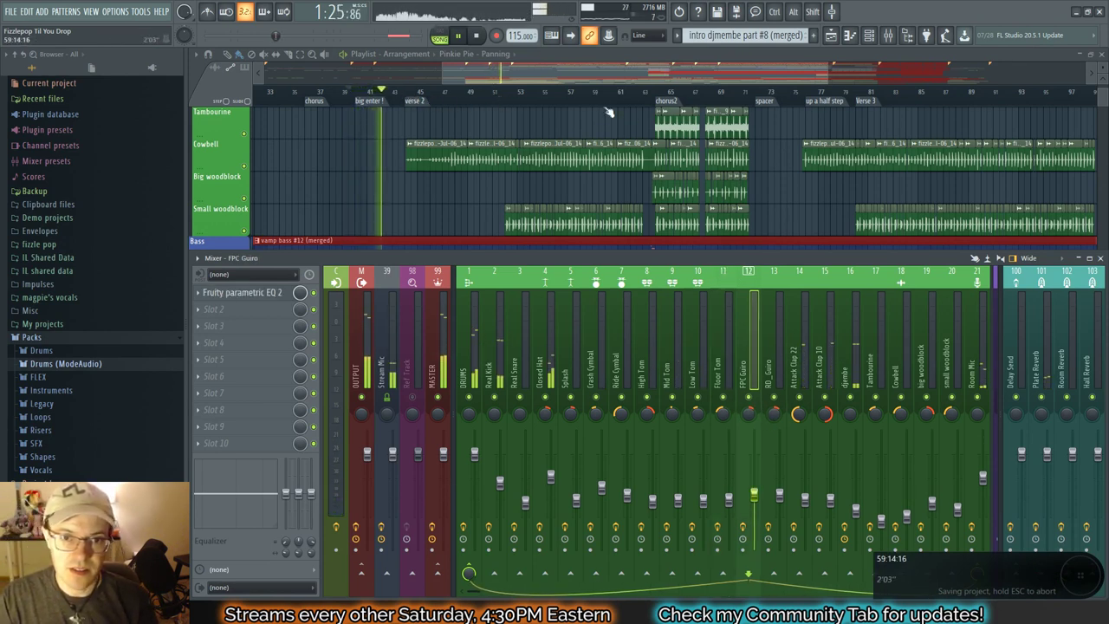
pyautogui.click(658, 95)
pyautogui.press('F9')
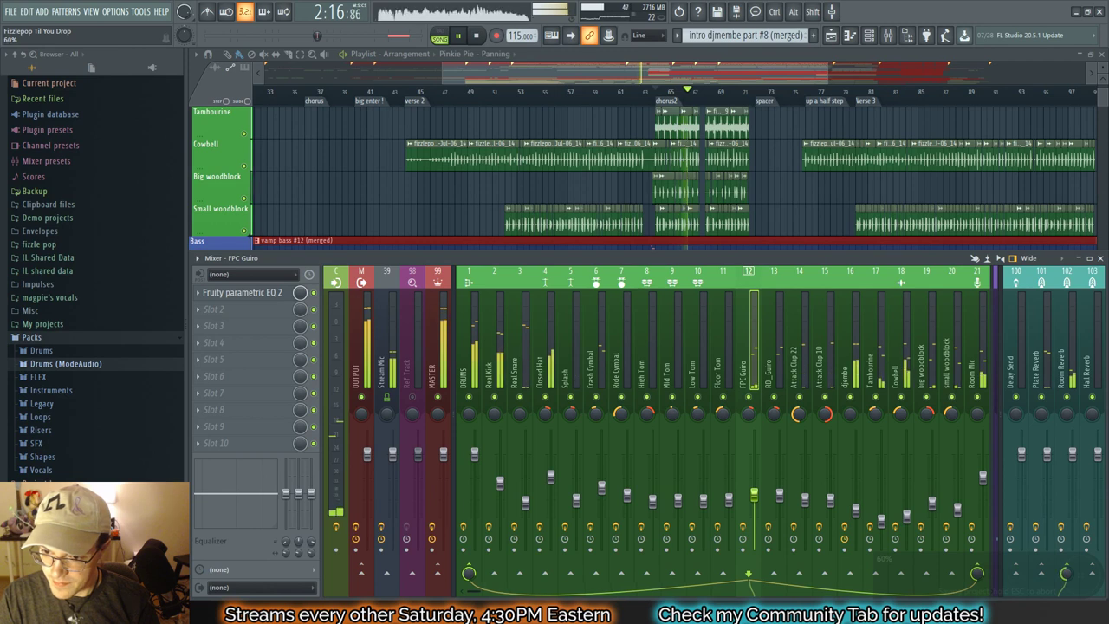
pyautogui.click(783, 351)
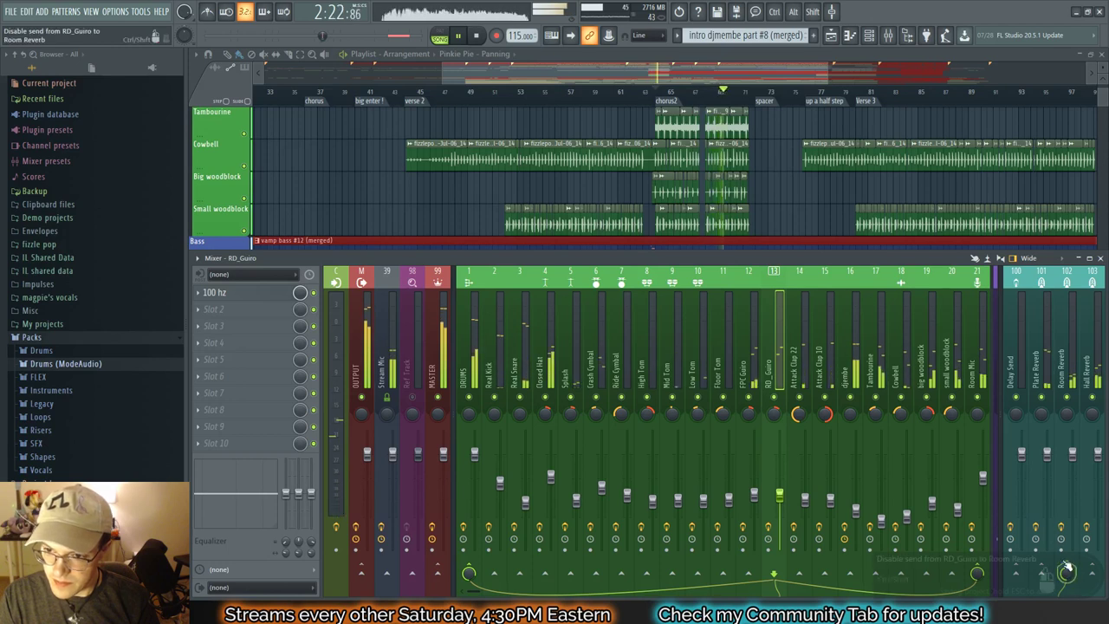
# Step: Listen to FPC Guiro and RD_Guiro soloed together from chorus2, then unsolo them to hear the full mix
pyautogui.rightClick(750, 398)
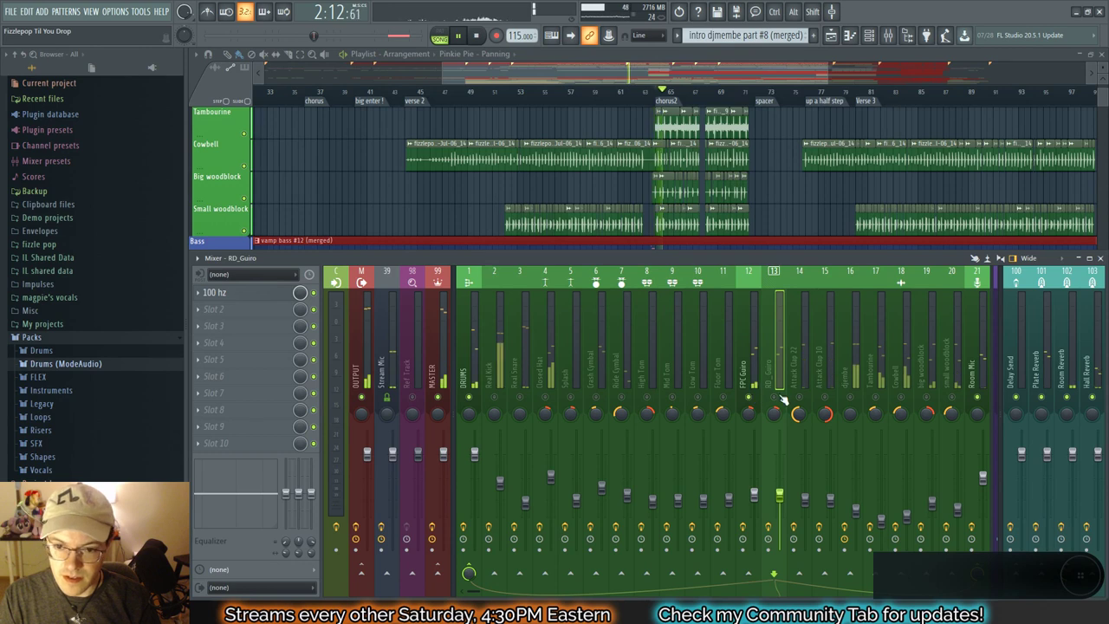
pyautogui.click(776, 397)
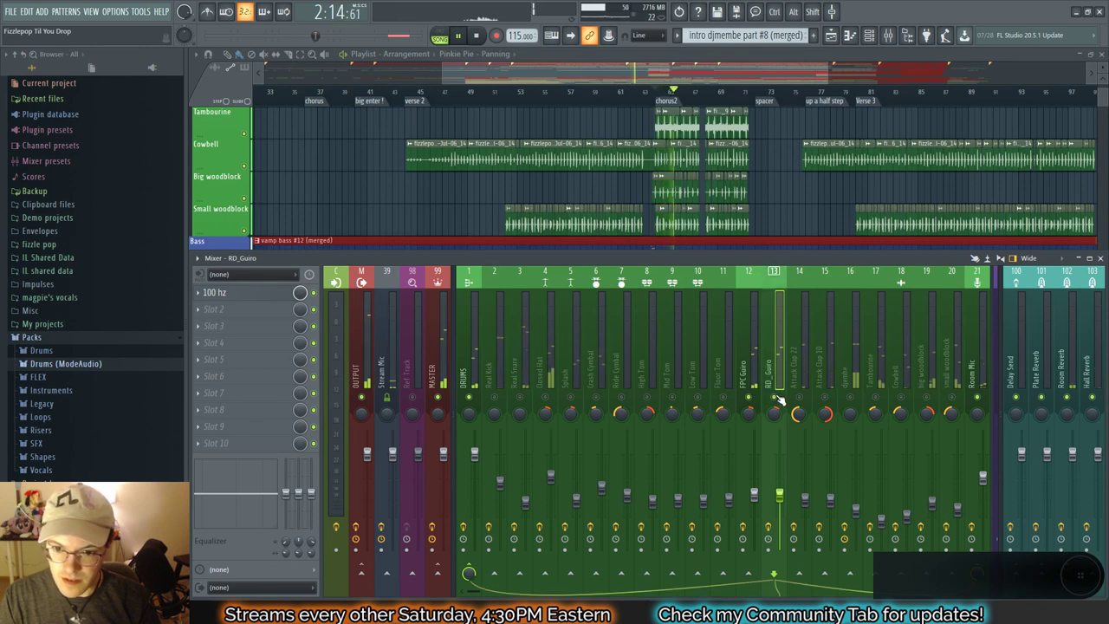
pyautogui.keyDown('alt'); pyautogui.rightClick(439, 397); pyautogui.keyUp('alt')
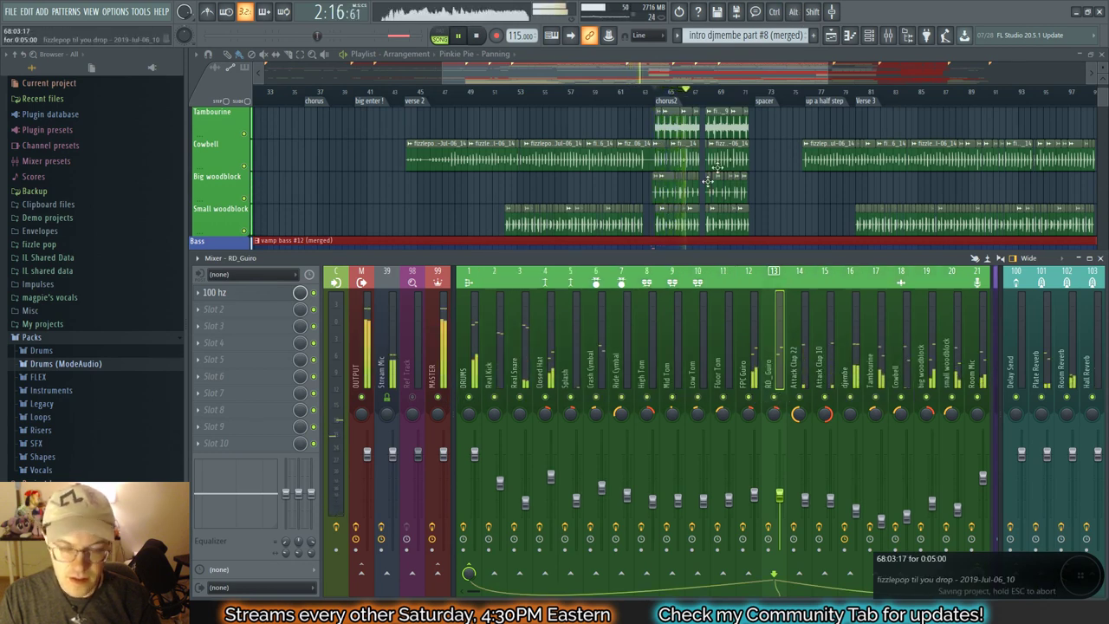
# Step: Clear the time selection over Chorus 3 and play the song from the spacer section
pyautogui.moveTo(712, 75); pyautogui.dragTo(874, 87)
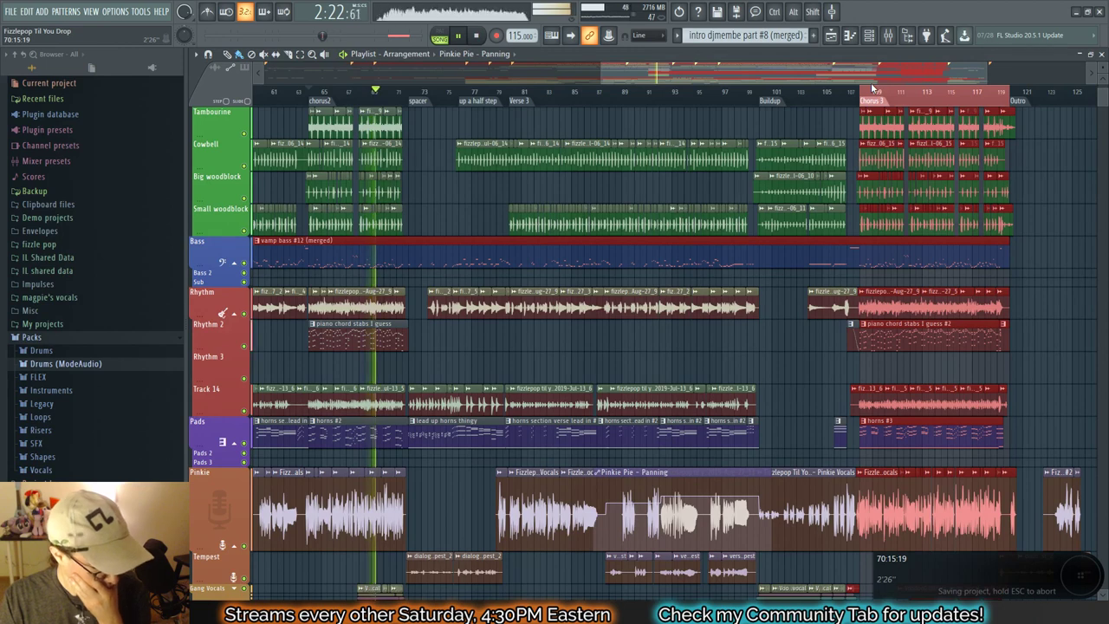
pyautogui.press('space')
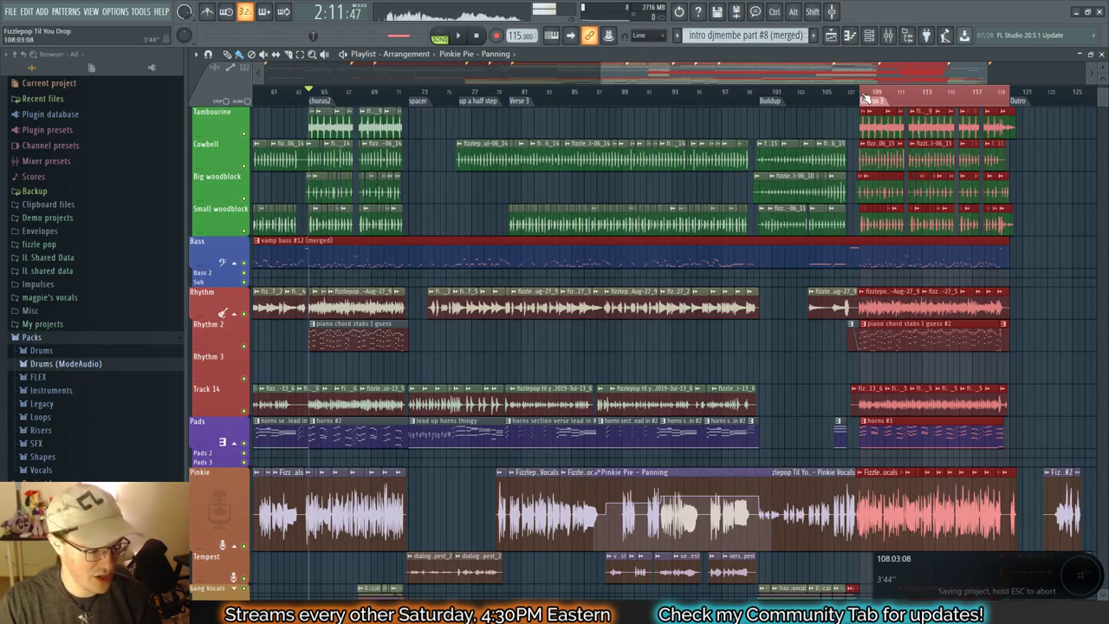
pyautogui.keyDown('ctrl'); pyautogui.click(865, 97); pyautogui.keyUp('ctrl')
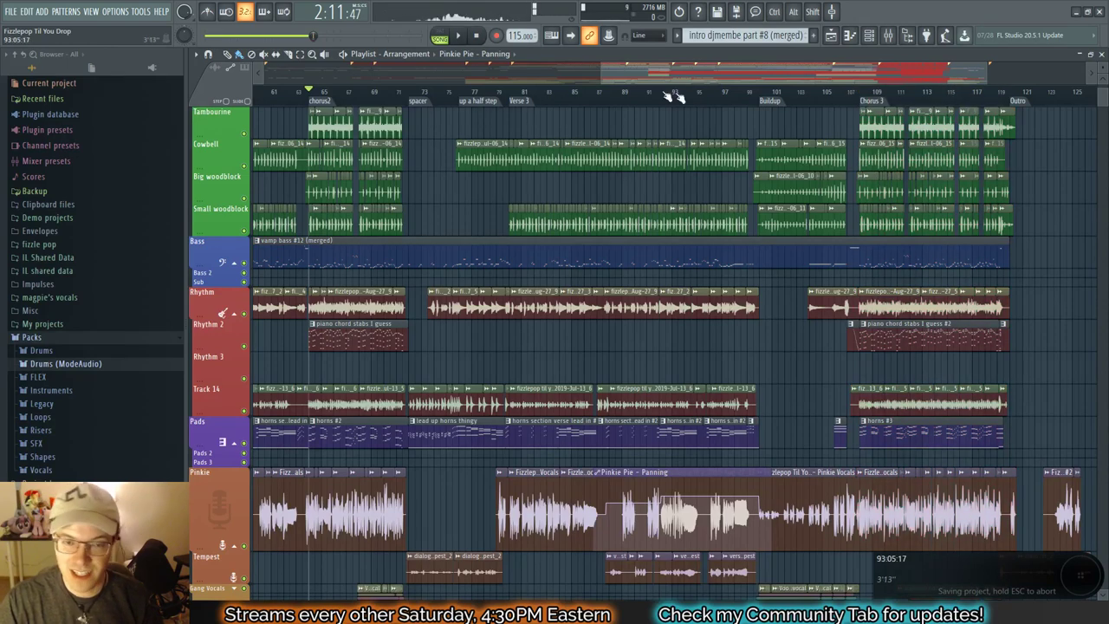
pyautogui.click(412, 92)
pyautogui.press('space')
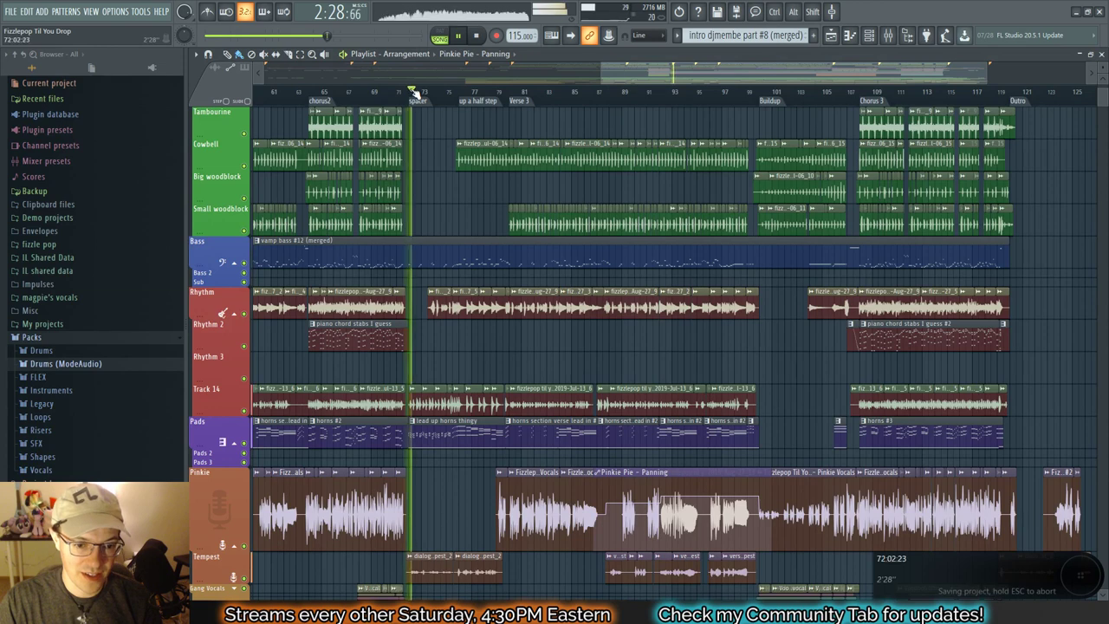
# Step: Bring up the mixer and check the sends of Real Snare, Crash Cymbal, Splash and Closed Hat during playback
pyautogui.press('F9')
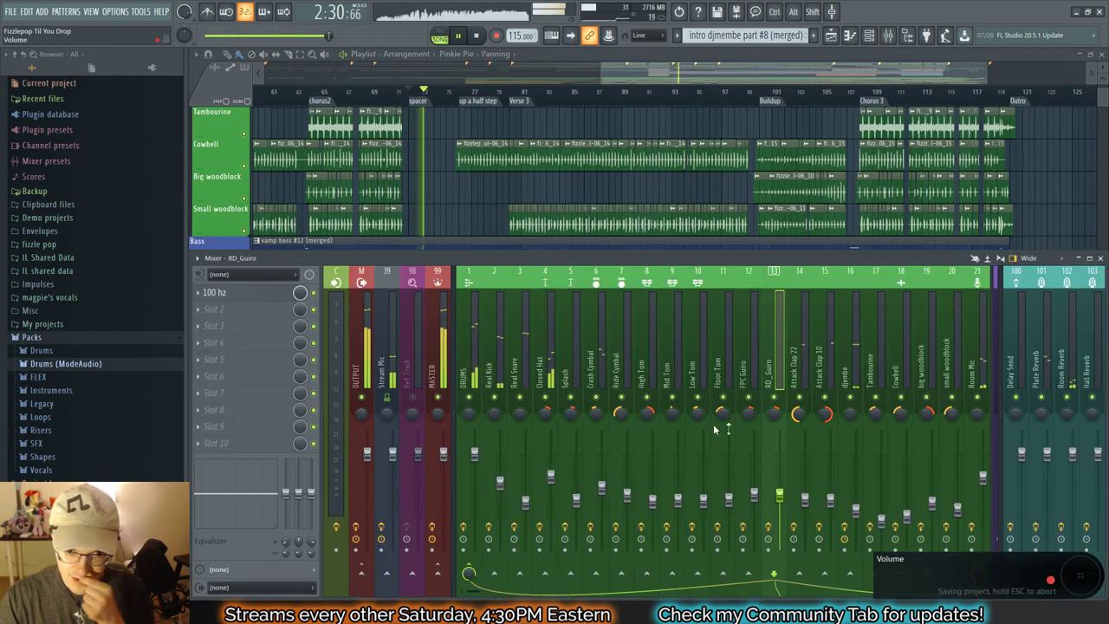
pyautogui.click(523, 364)
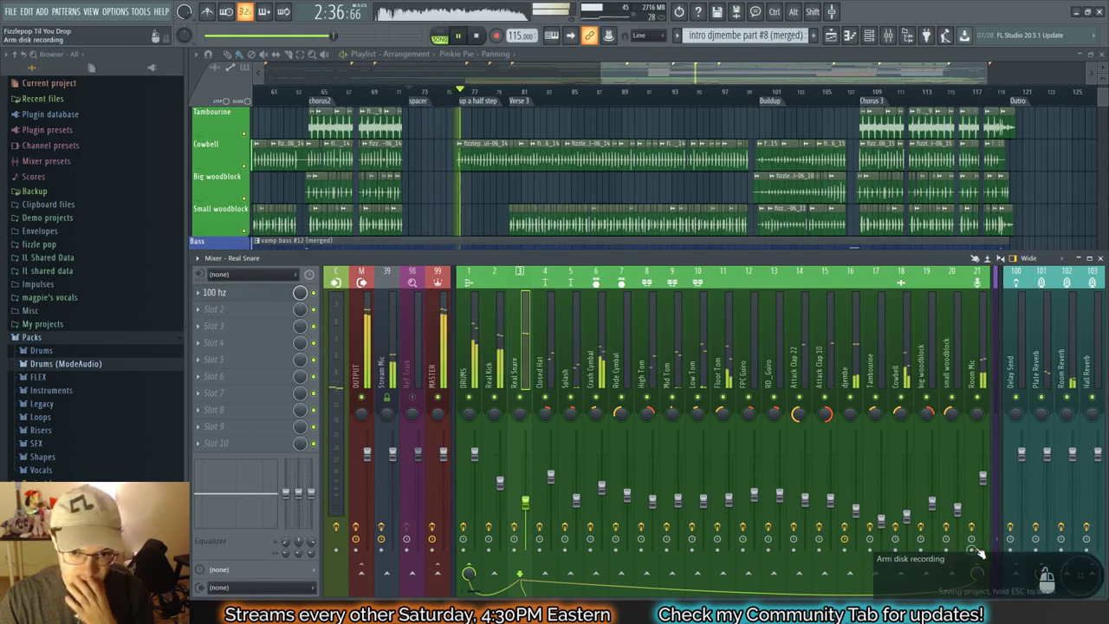
pyautogui.click(596, 373)
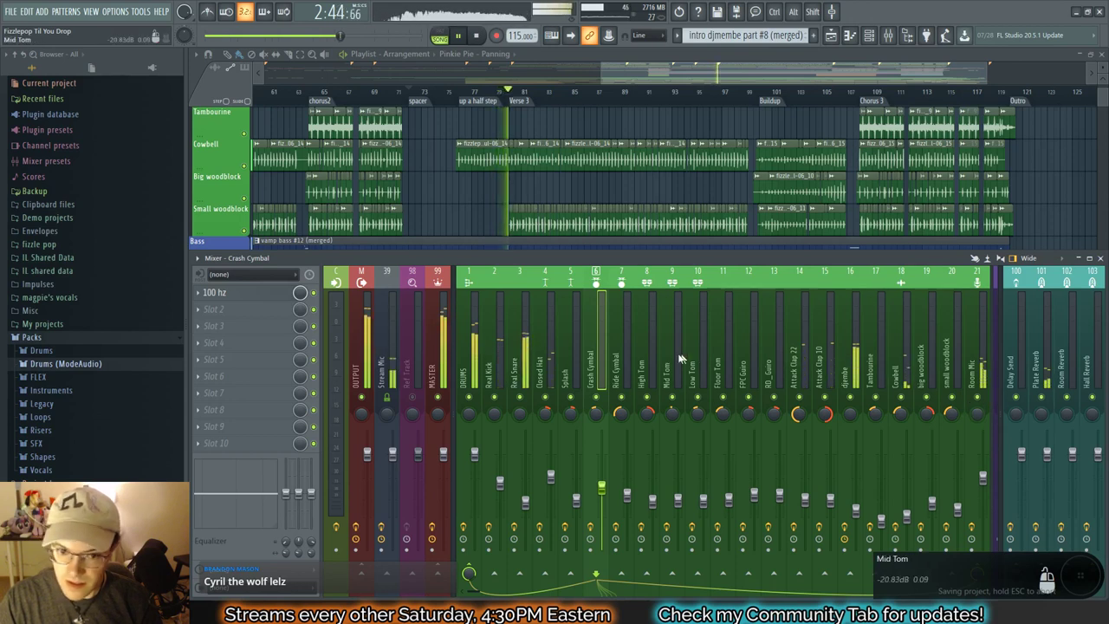
pyautogui.press('Left')
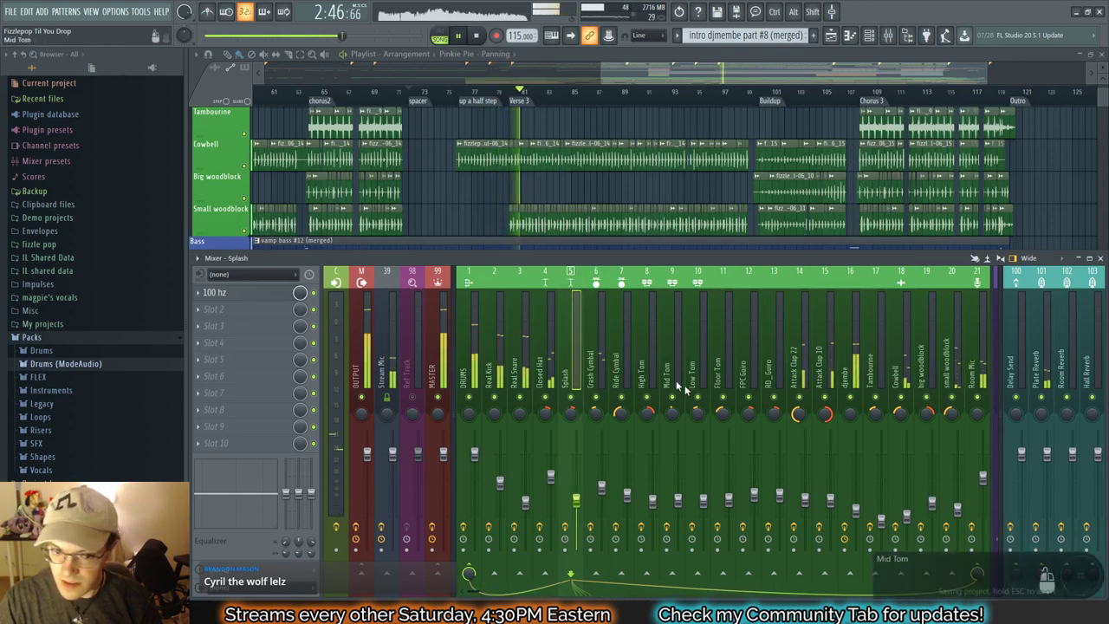
pyautogui.press('Left')
pyautogui.press('Left')
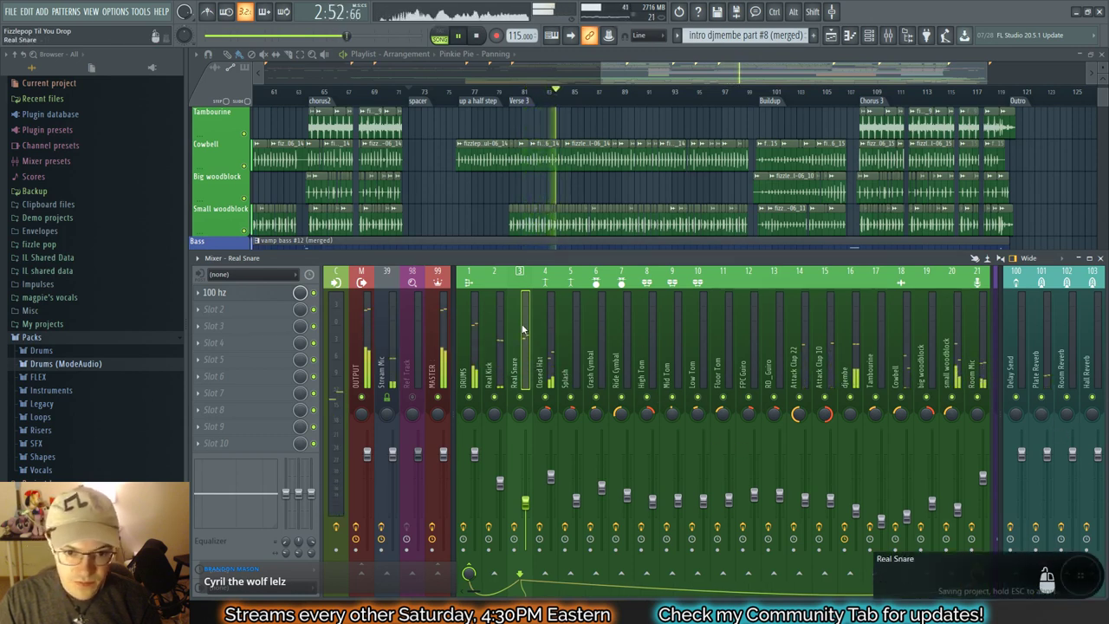
# Step: Flatten the resonant peak of the low-cut band in Real Snare's 100 hz EQ
pyautogui.click(228, 293)
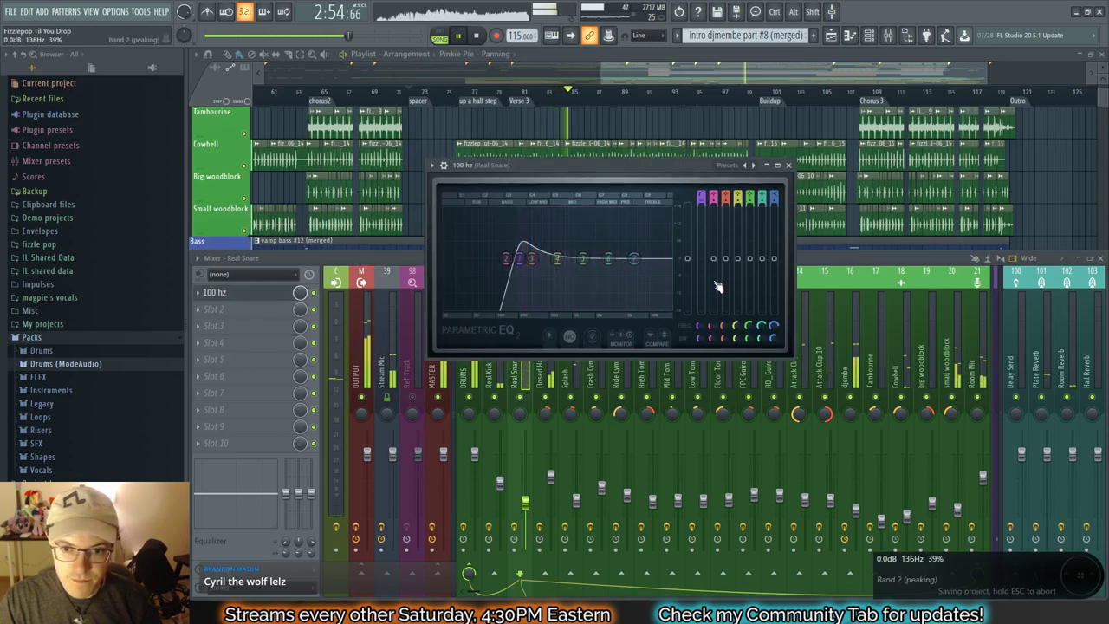
pyautogui.moveTo(701, 338)
pyautogui.mouseDown()
pyautogui.moveTo(702, 372)
pyautogui.moveTo(702, 344)
pyautogui.mouseUp()
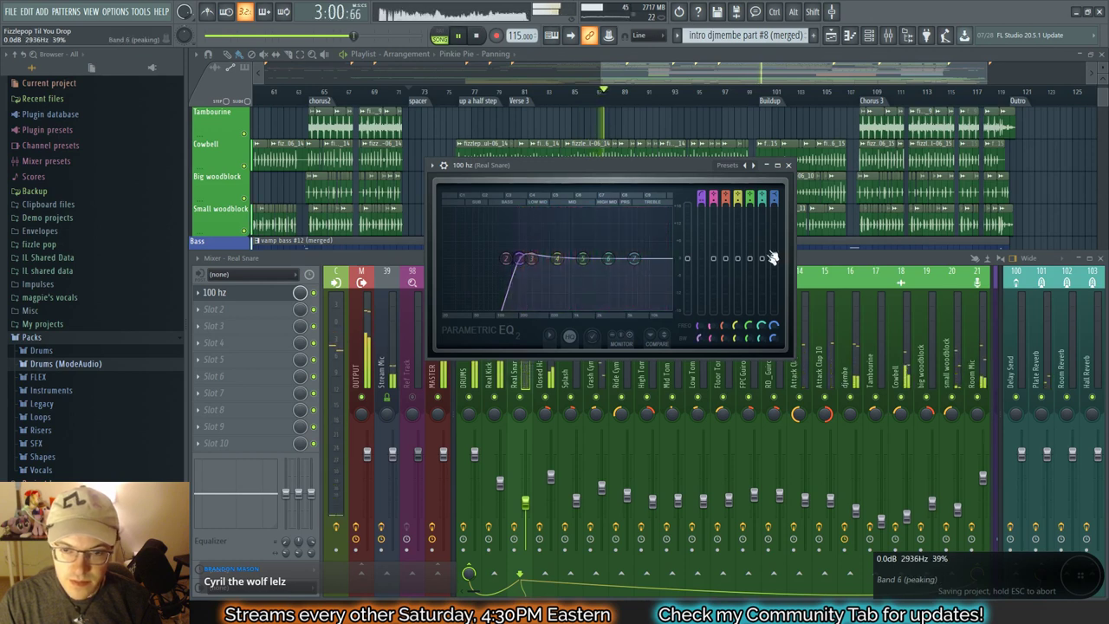
pyautogui.click(789, 166)
# Step: Set Real Snare's send to the Plate Reverb to about 40% and save the project
pyautogui.click(1041, 574)
pyautogui.moveTo(1042, 574); pyautogui.dragTo(1042, 594)
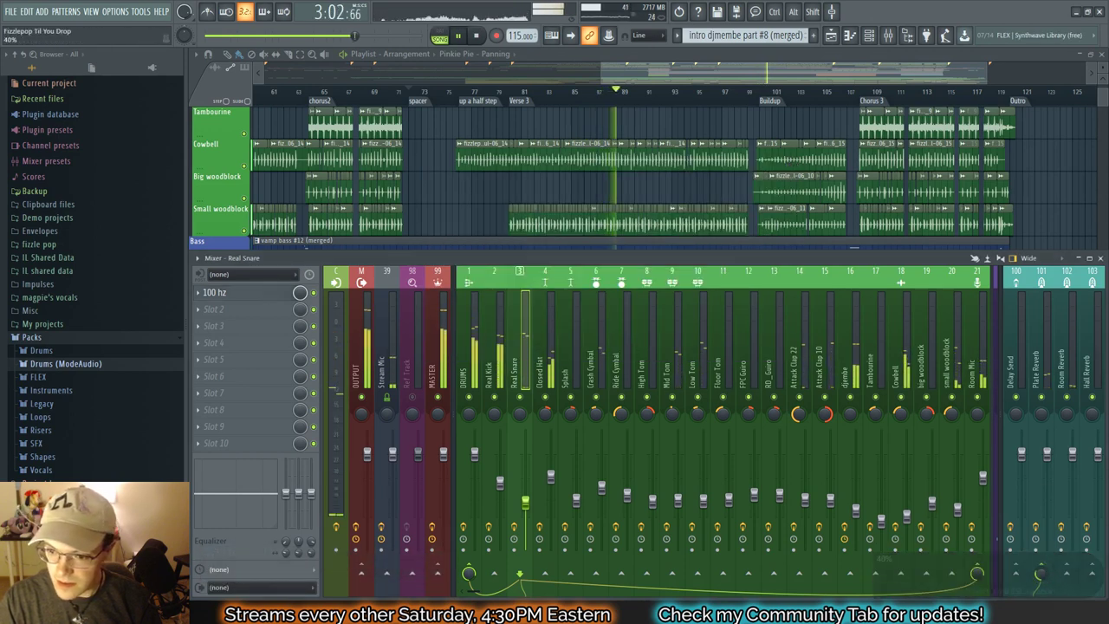
pyautogui.hotkey('ctrl', 's')
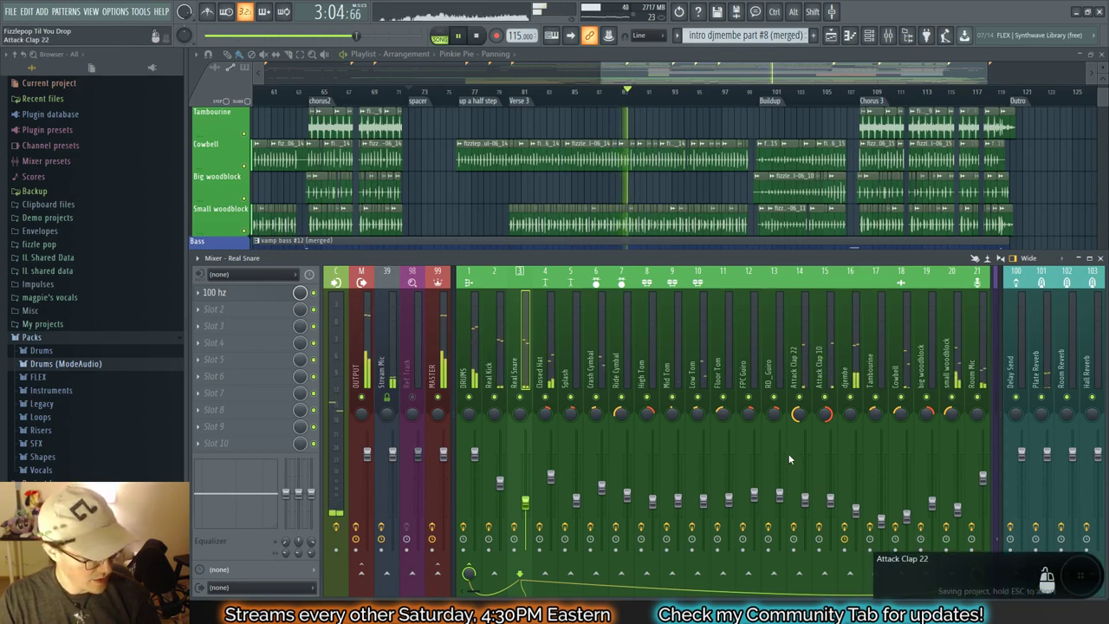
pyautogui.press('space')
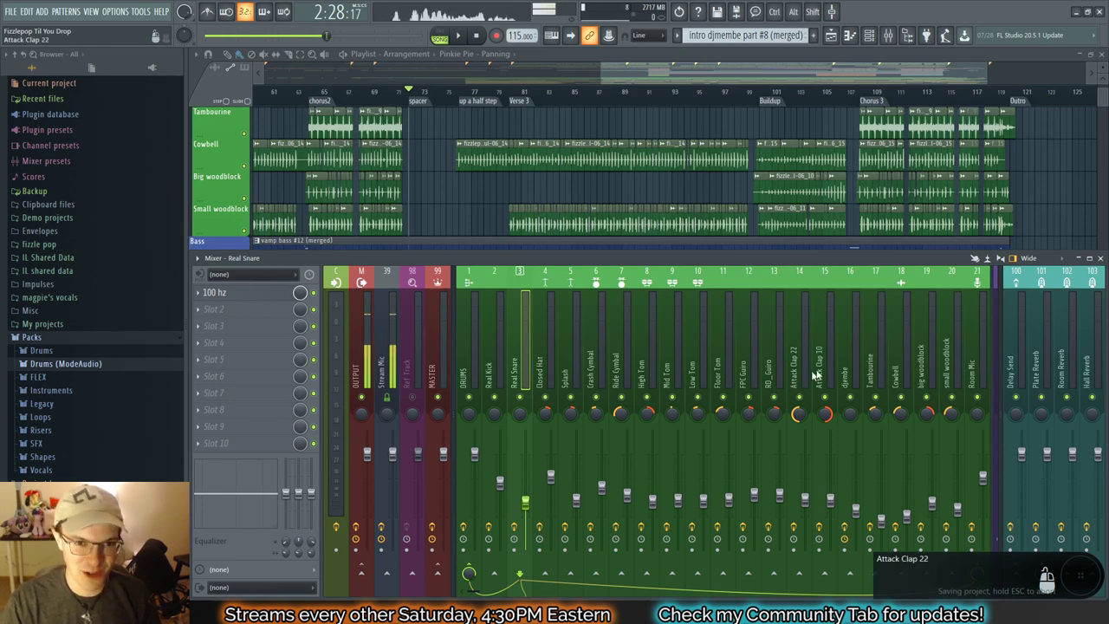
pyautogui.click(668, 76)
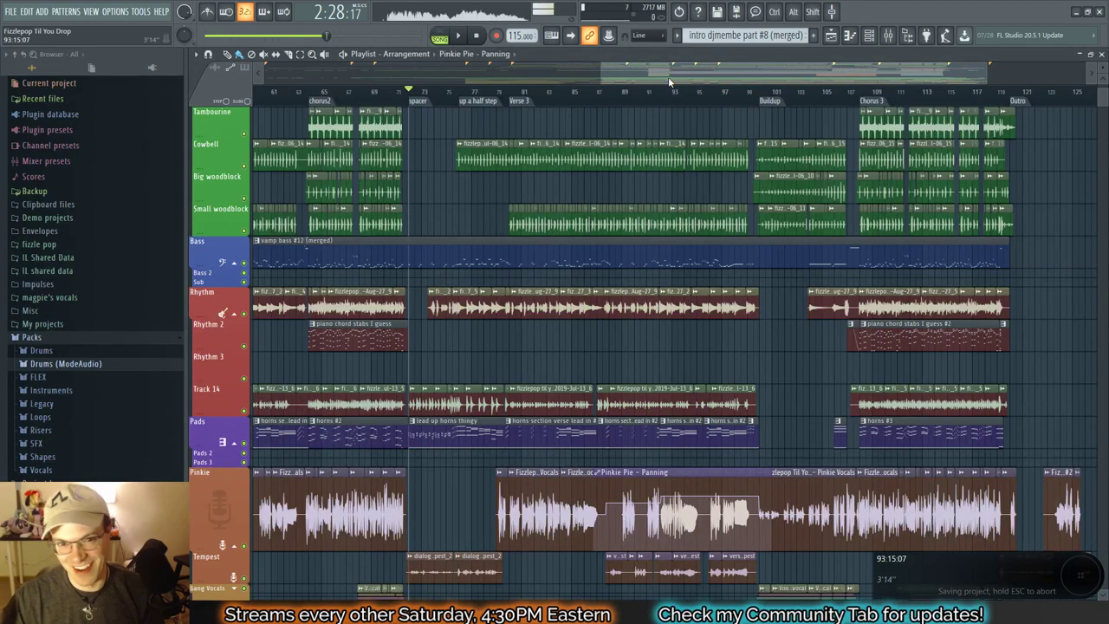
pyautogui.hotkey('ctrl', 's')
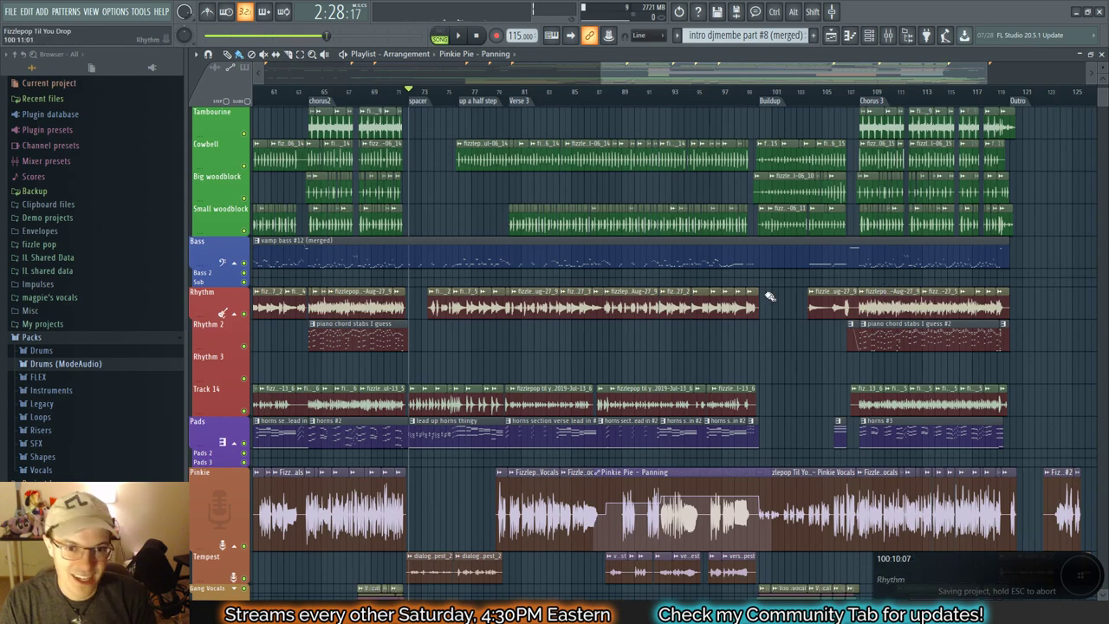
# Step: Play from Verse 3 and examine the sends of the Pinkie Pie and Tempest Shadow vocal tracks
pyautogui.click(513, 95)
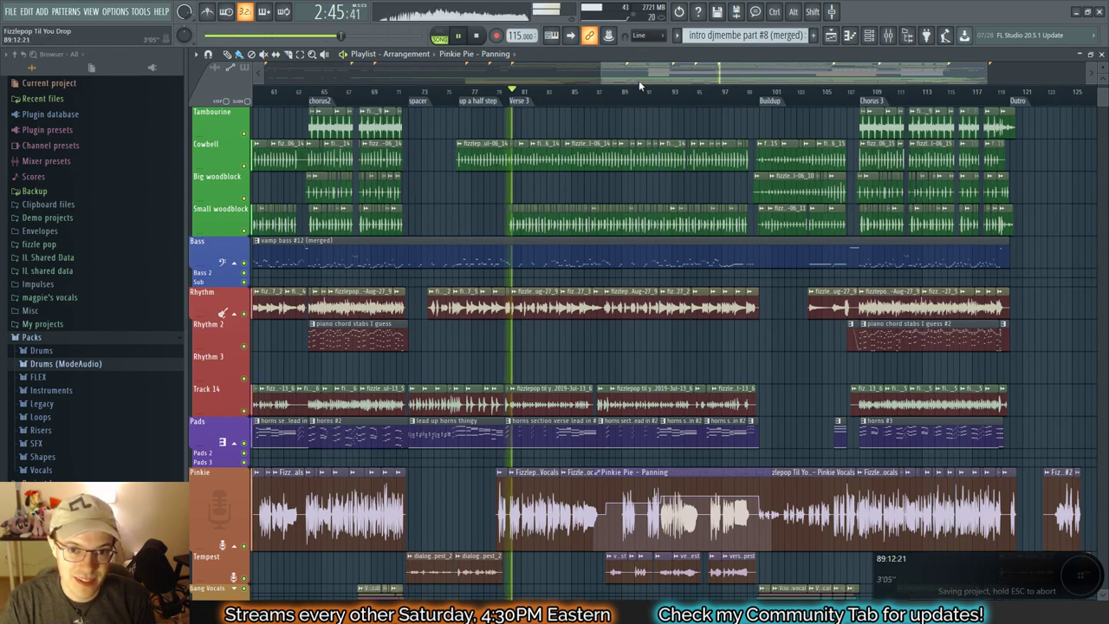
pyautogui.press('F9')
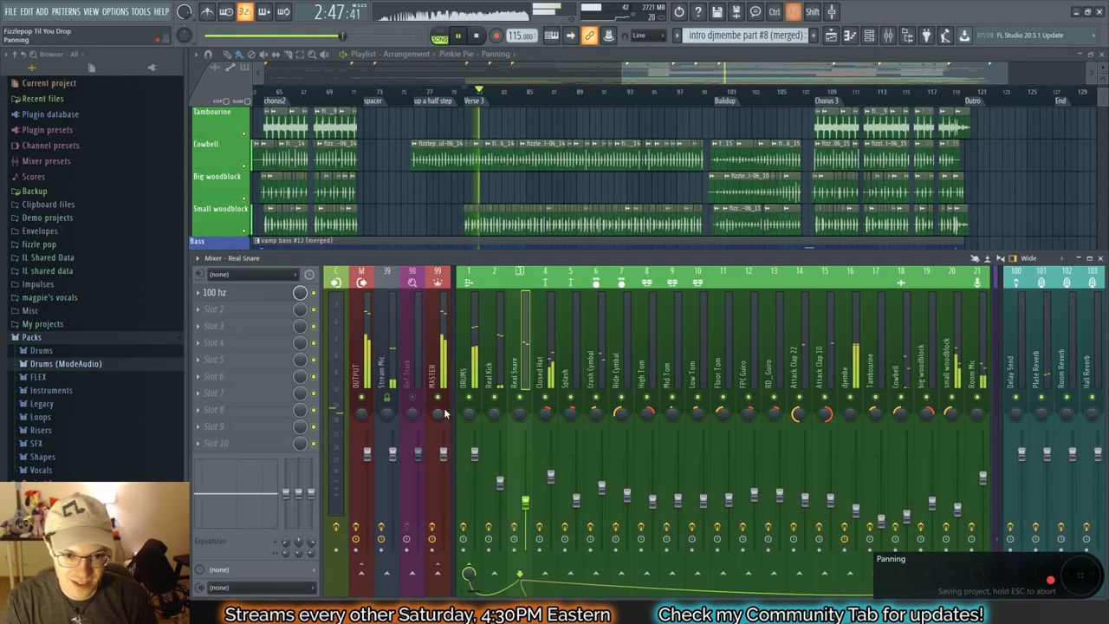
pyautogui.moveTo(733, 76); pyautogui.dragTo(685, 89)
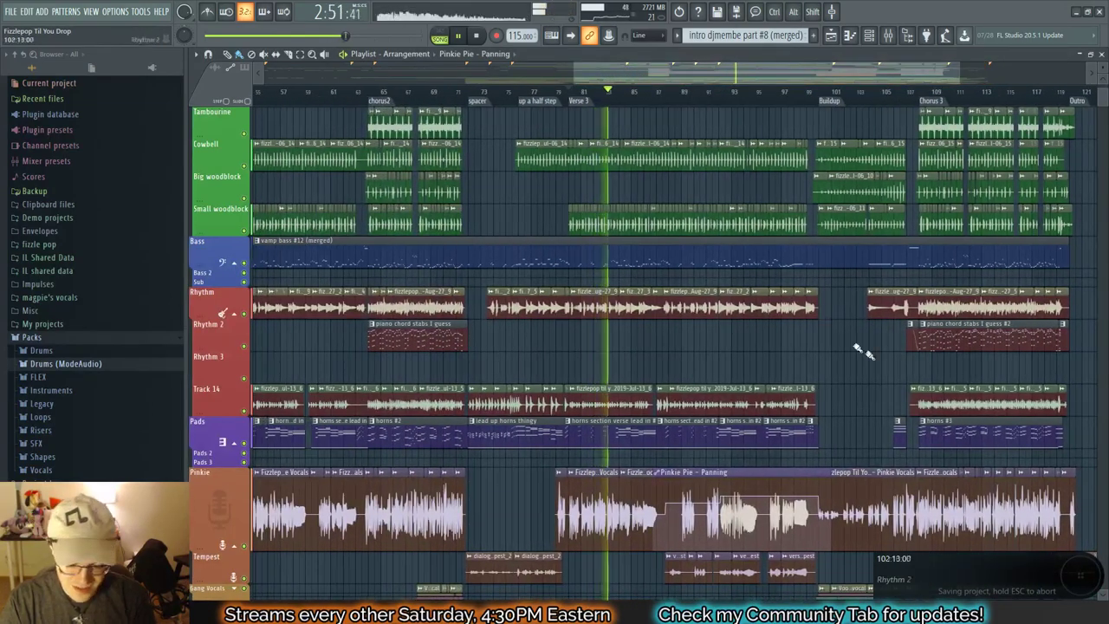
pyautogui.press('F9')
pyautogui.moveTo(475, 592); pyautogui.dragTo(620, 591)
pyautogui.click(581, 333)
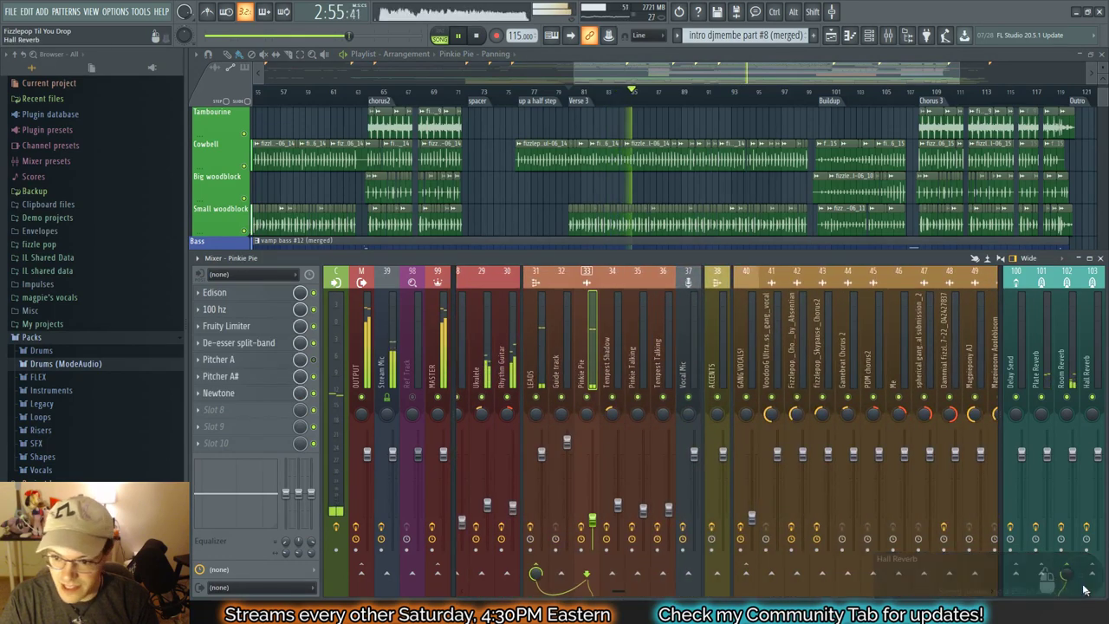
pyautogui.click(605, 351)
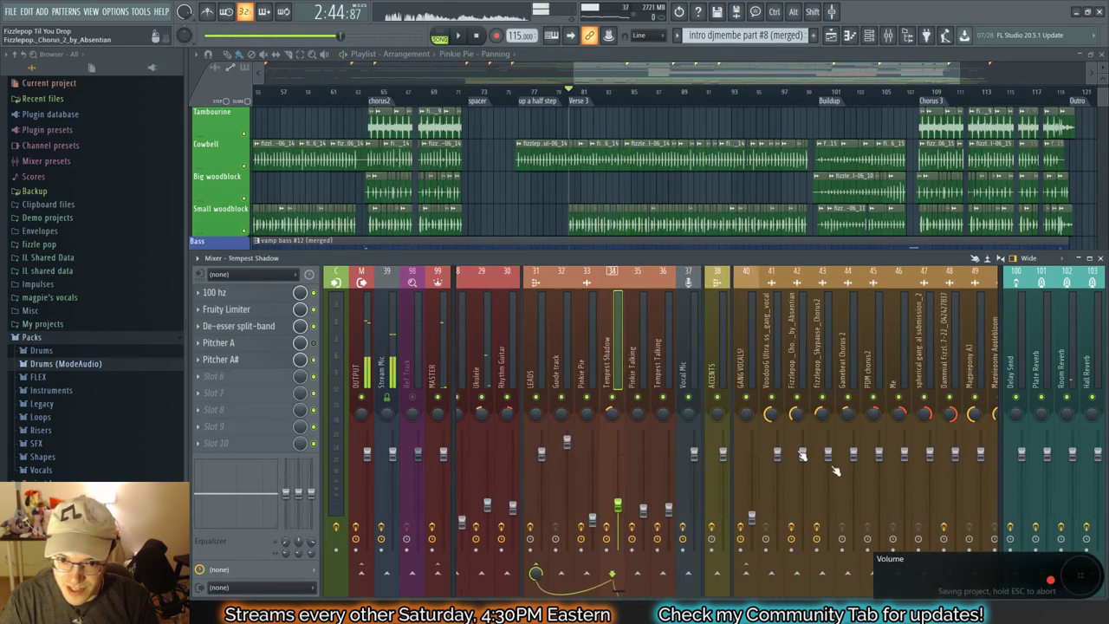
# Step: Replay Verse 3, set Pinkie Pie's send to the Room Reverb to about 34%, and recheck Tempest Shadow's routing
pyautogui.press('space')
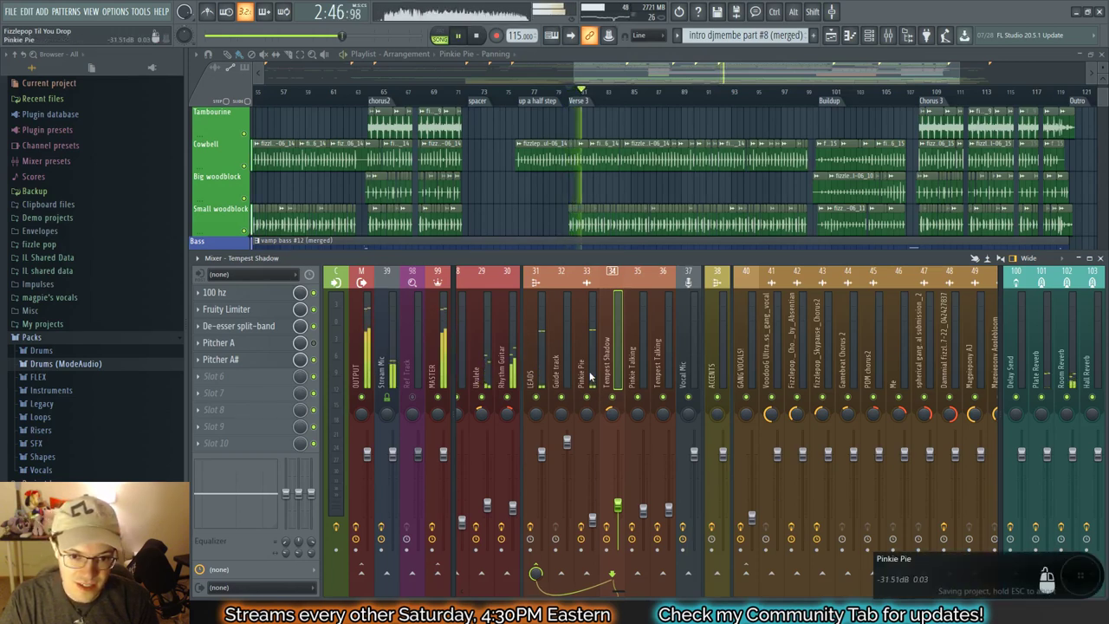
pyautogui.press('space')
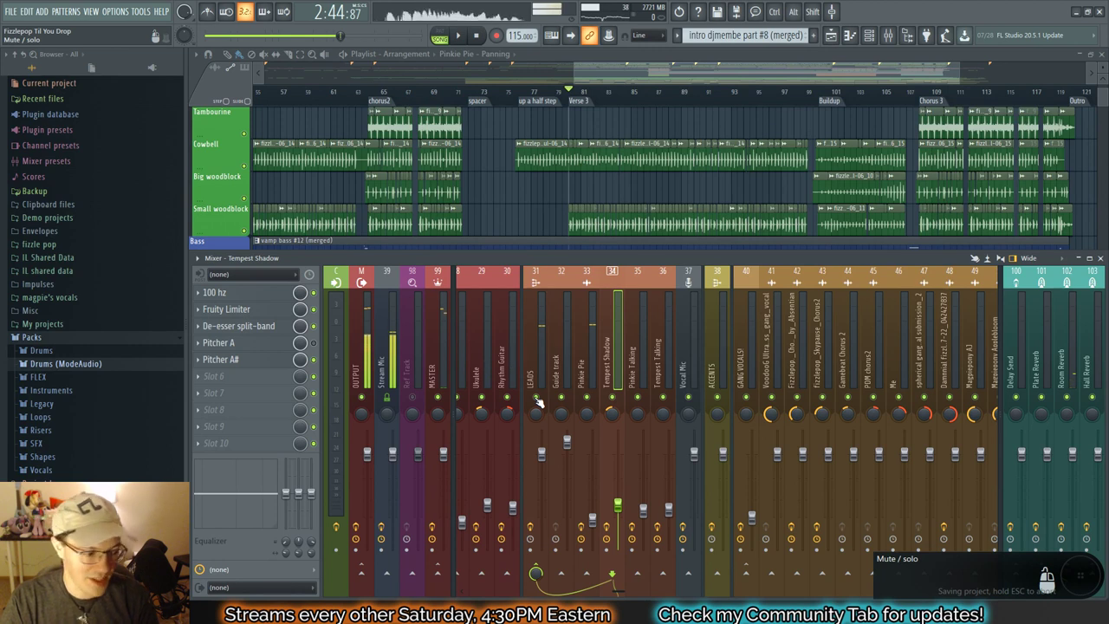
pyautogui.press('space')
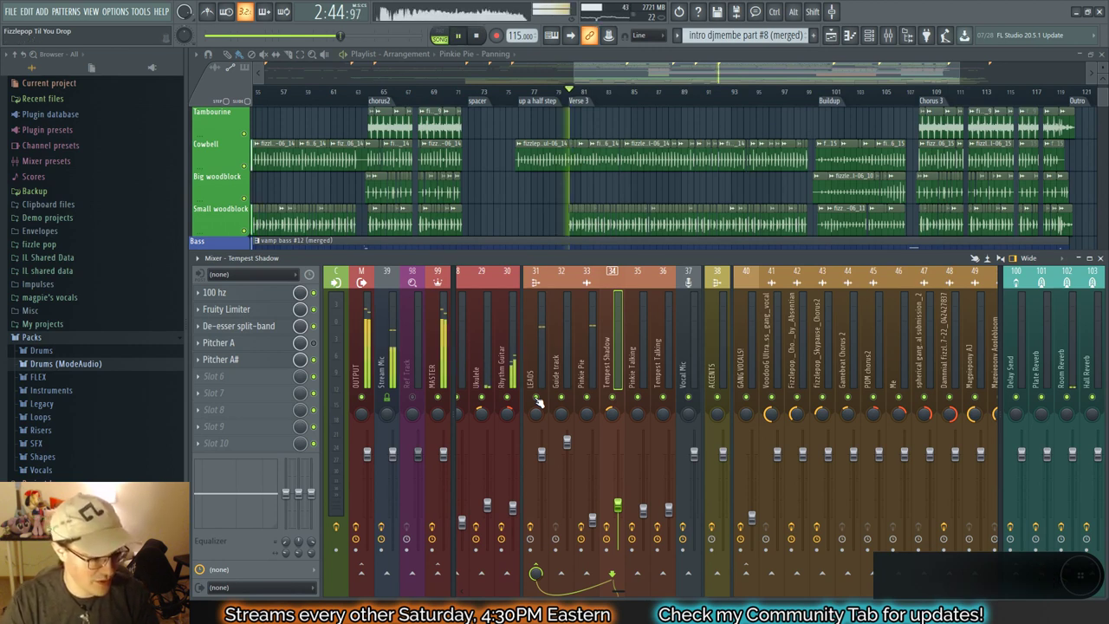
pyautogui.click(587, 373)
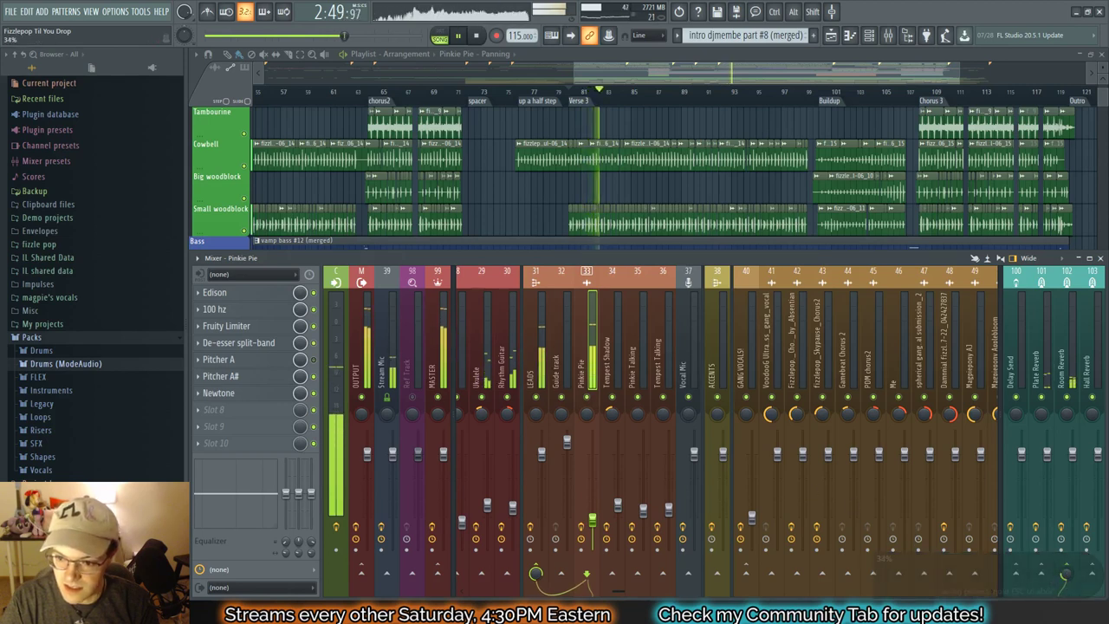
pyautogui.click(615, 367)
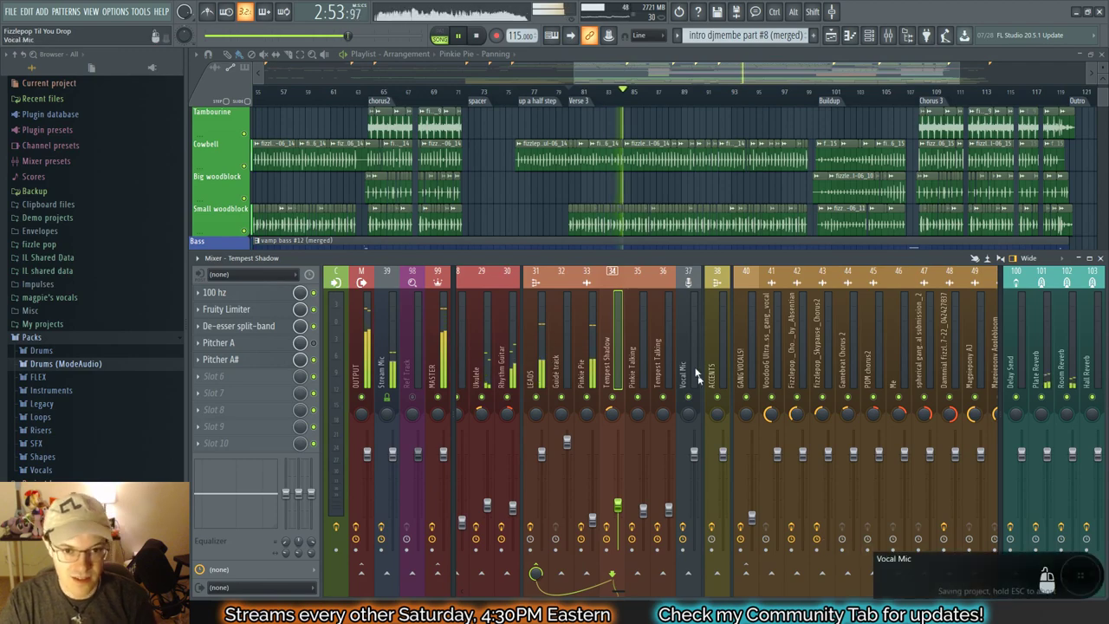
pyautogui.press('space')
# Step: Try a low-level send from Pinkie Talking to the Plate Reverb while playing the intro, and remove it again
pyautogui.moveTo(716, 72); pyautogui.dragTo(286, 85)
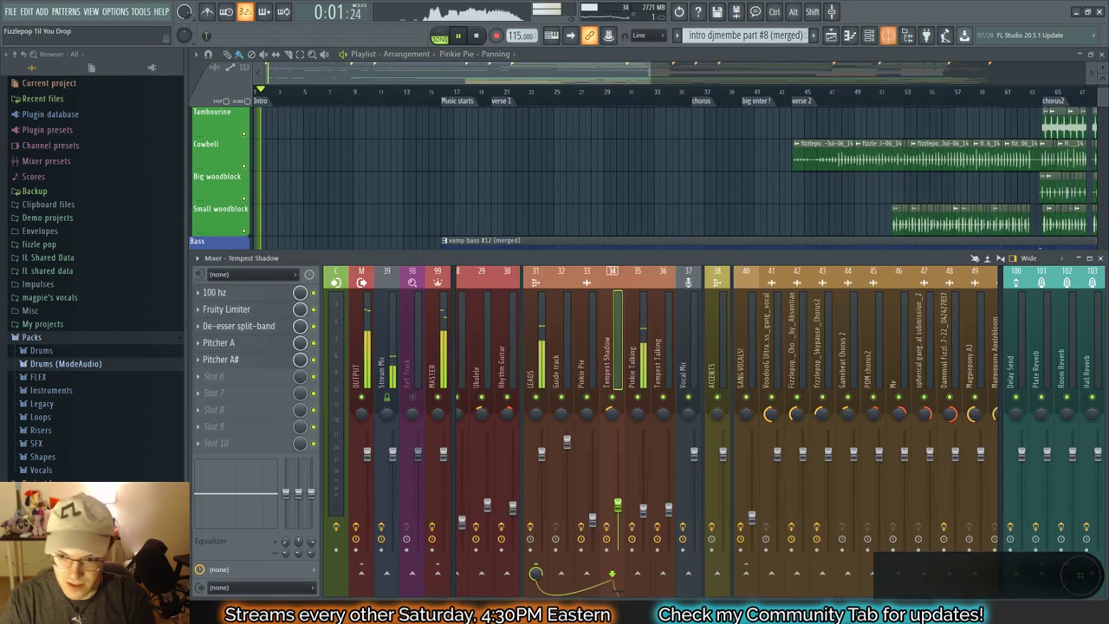
pyautogui.press('F9')
pyautogui.click(640, 352)
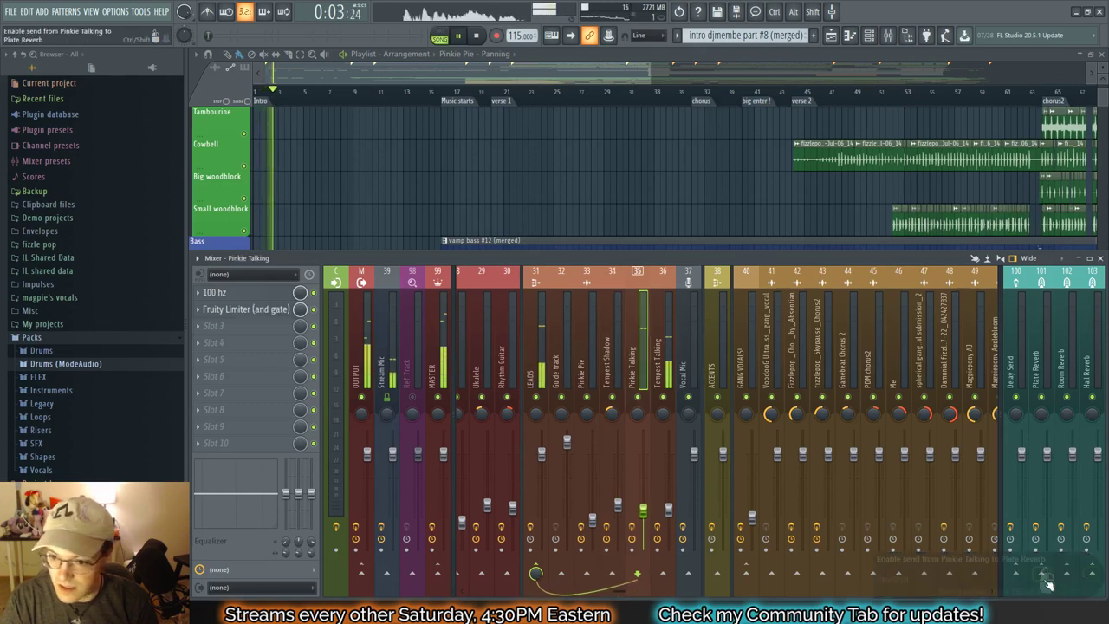
pyautogui.click(1043, 575)
pyautogui.click(1042, 575)
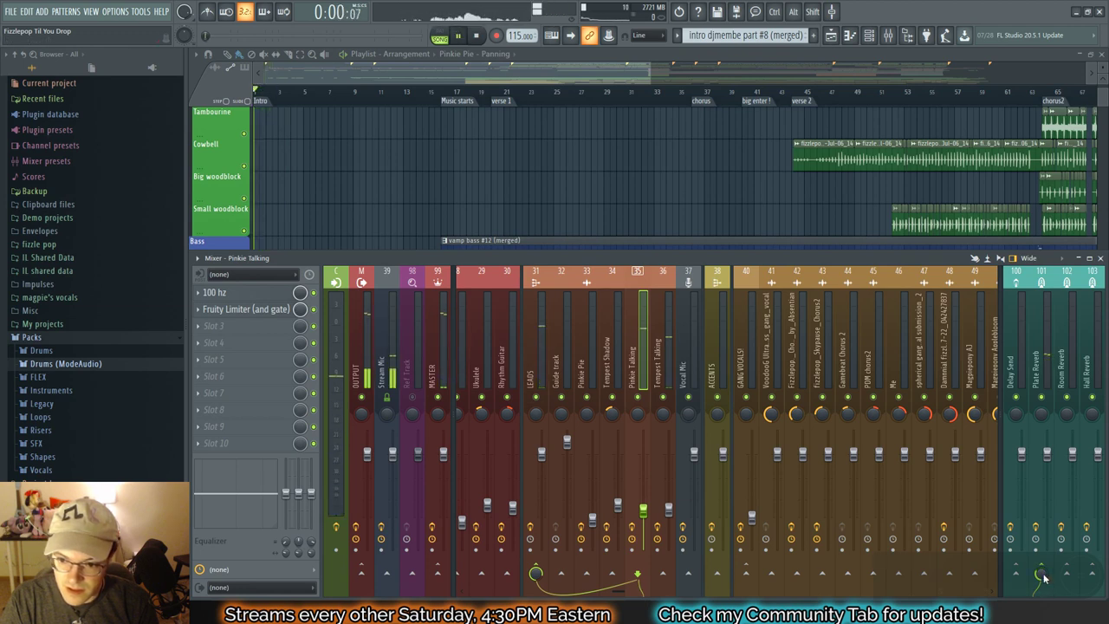
pyautogui.moveTo(1041, 577); pyautogui.dragTo(1041, 586)
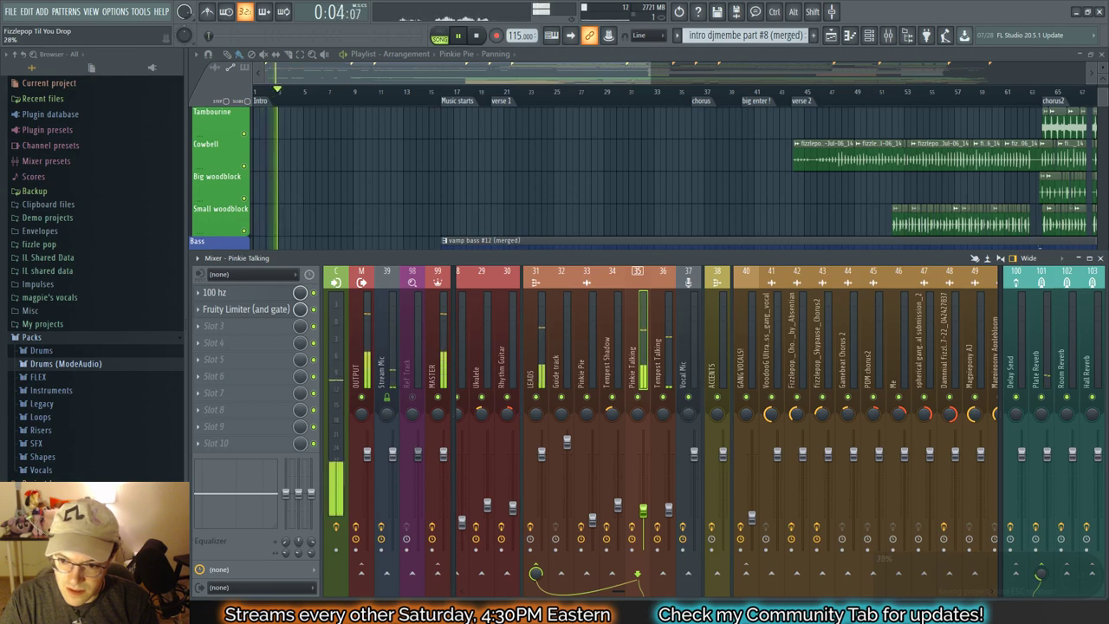
pyautogui.click(1042, 566)
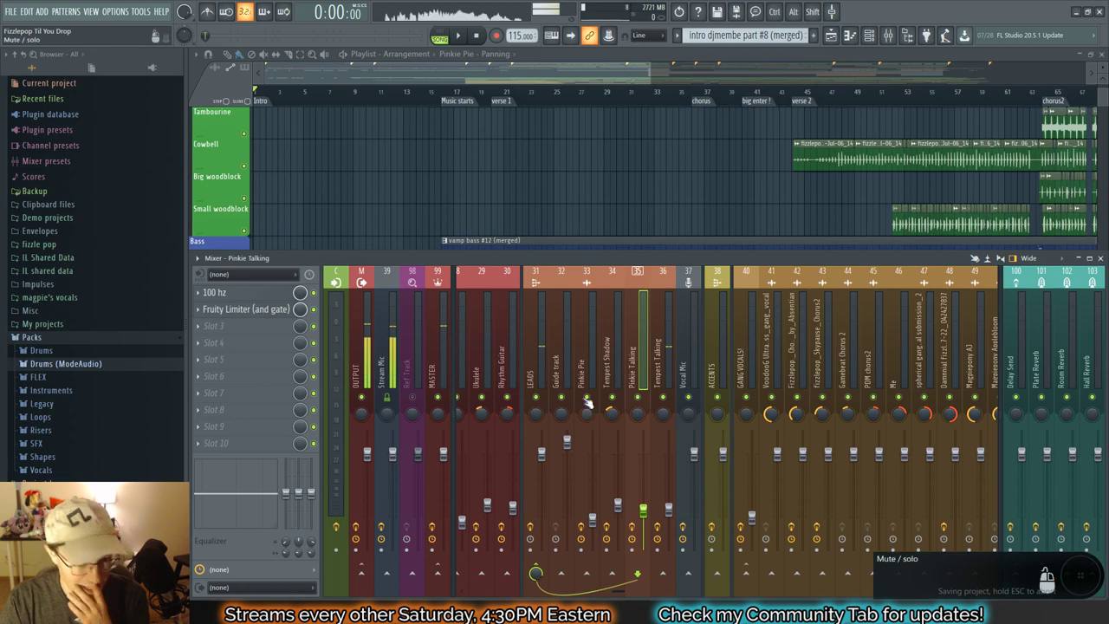
# Step: Play the chorus and lower Pinkie Pie's send to the Room Reverb to about 21%
pyautogui.click(672, 82)
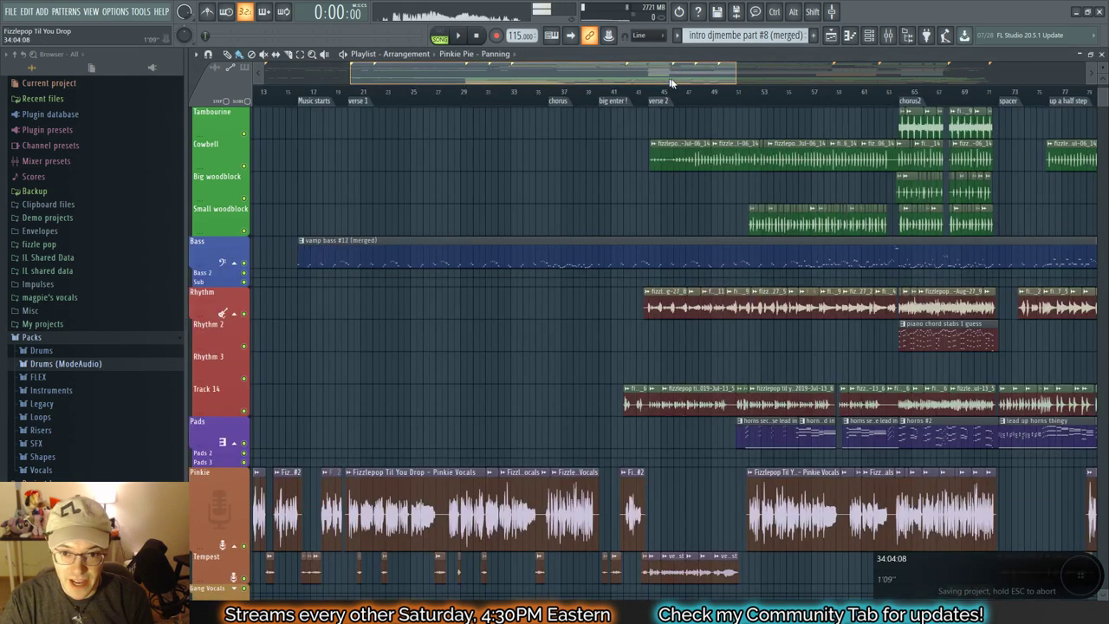
pyautogui.moveTo(671, 83); pyautogui.dragTo(664, 85)
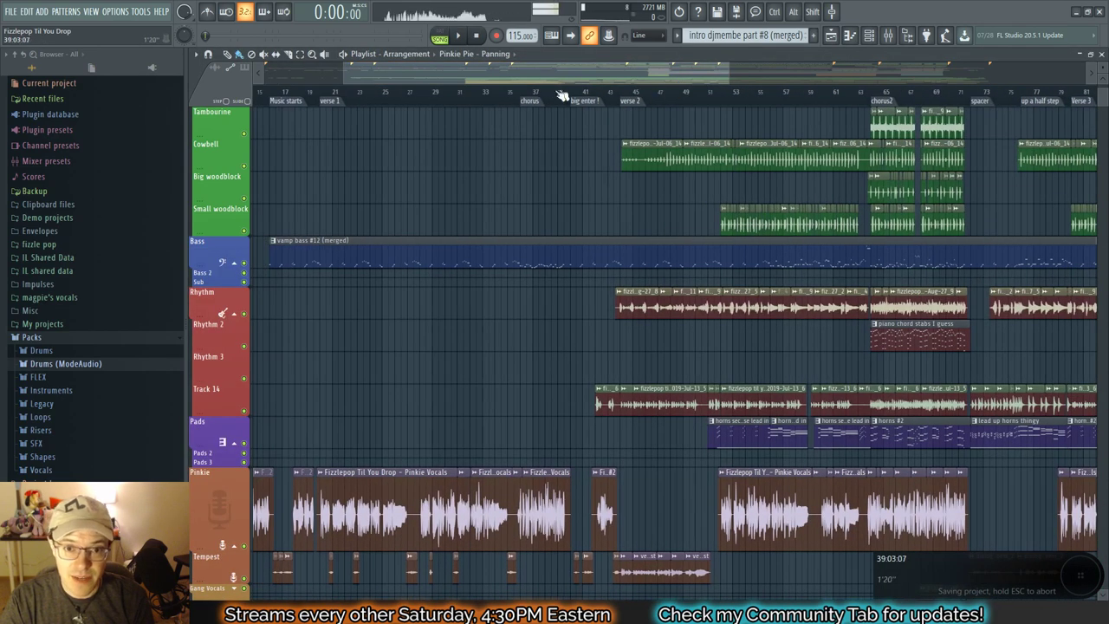
pyautogui.press('space')
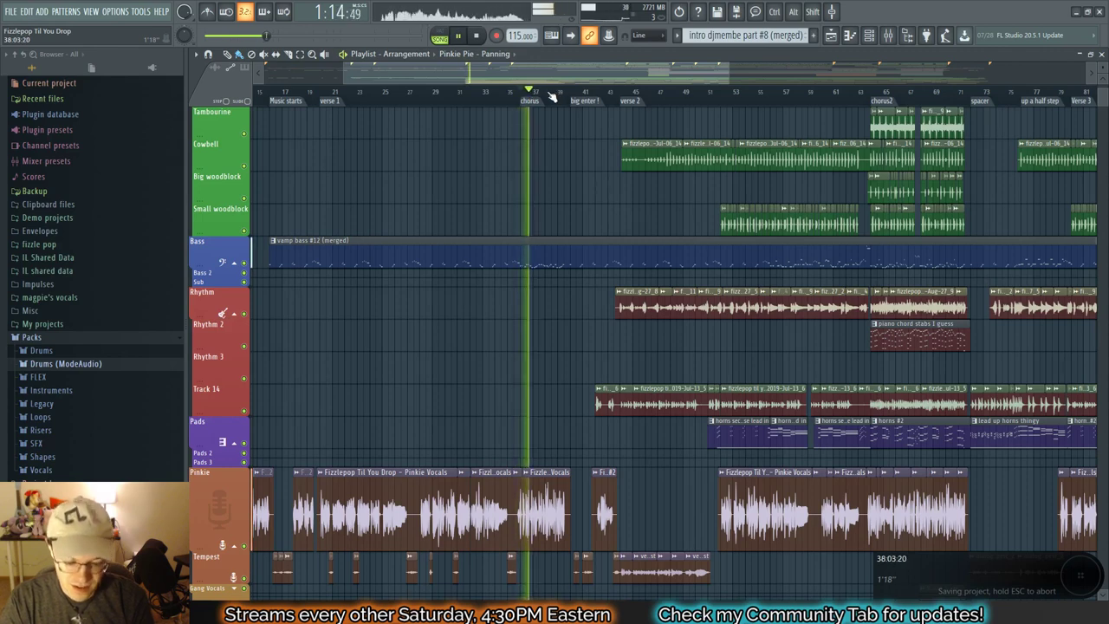
pyautogui.press('F9')
pyautogui.click(589, 370)
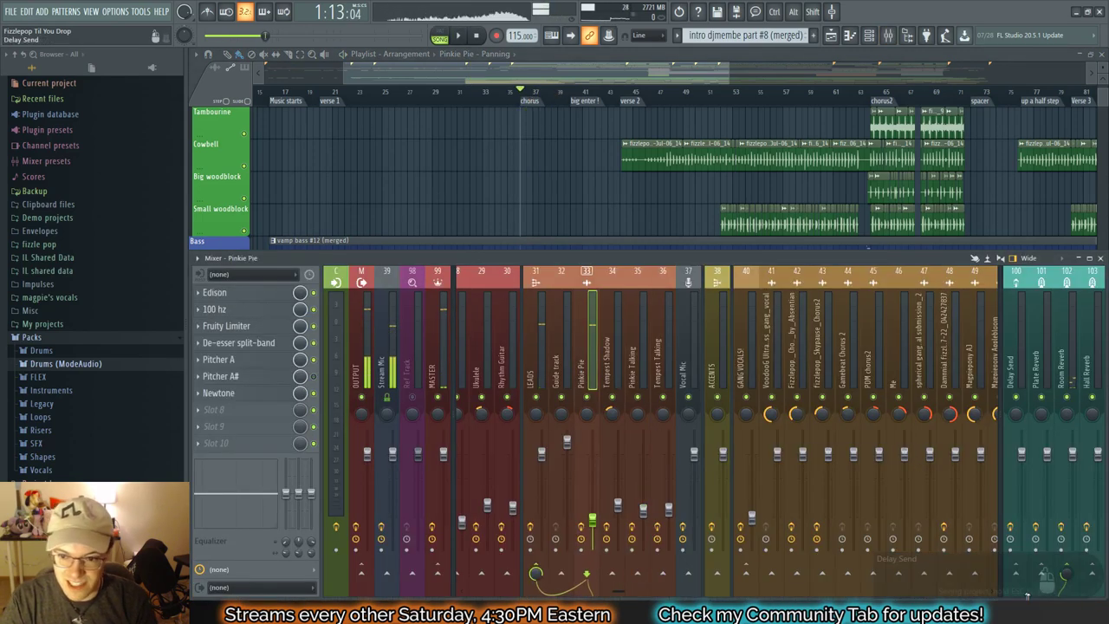
pyautogui.press('space')
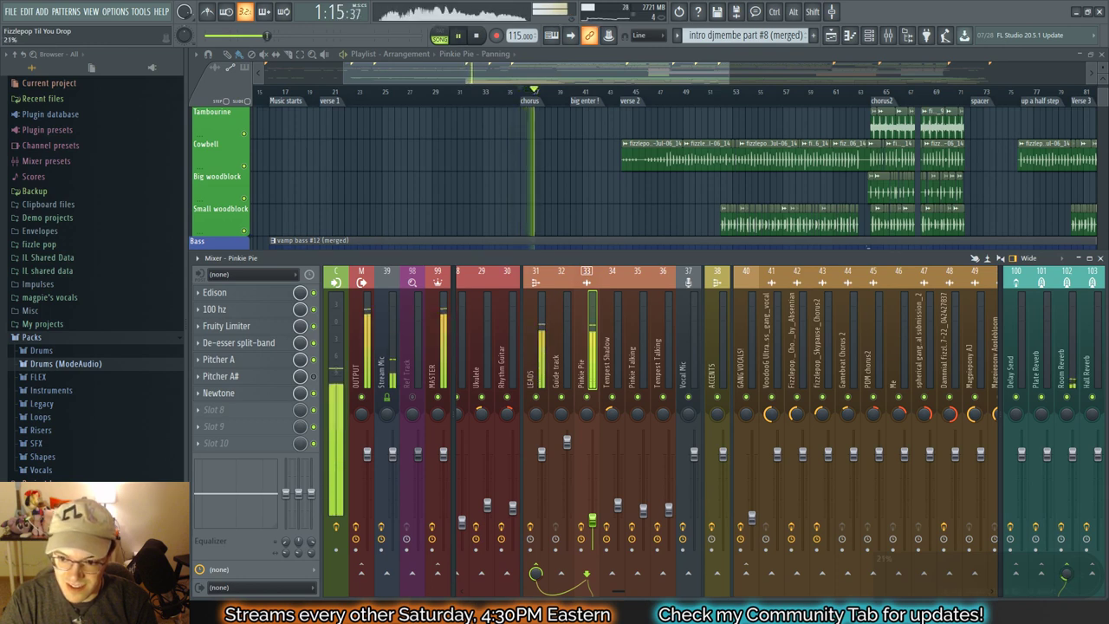
# Step: Raise Tempest Talking's volume slightly and set Pinkie Talking's volume to about 48% (-13.3 dB) during playback of the "big enter !" section
pyautogui.press('space')
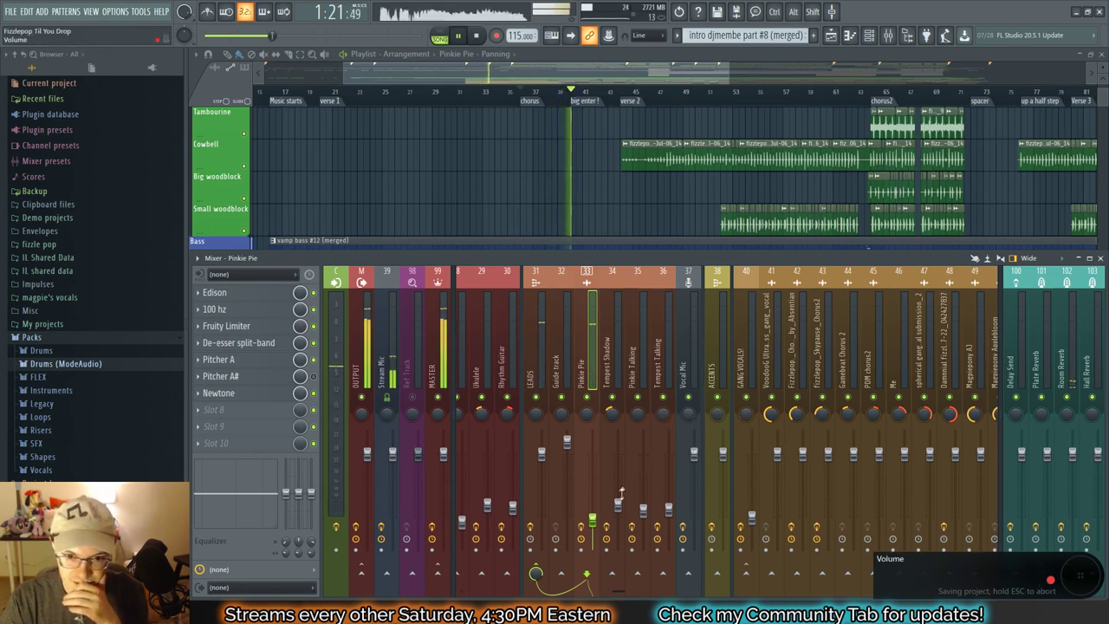
pyautogui.click(670, 509)
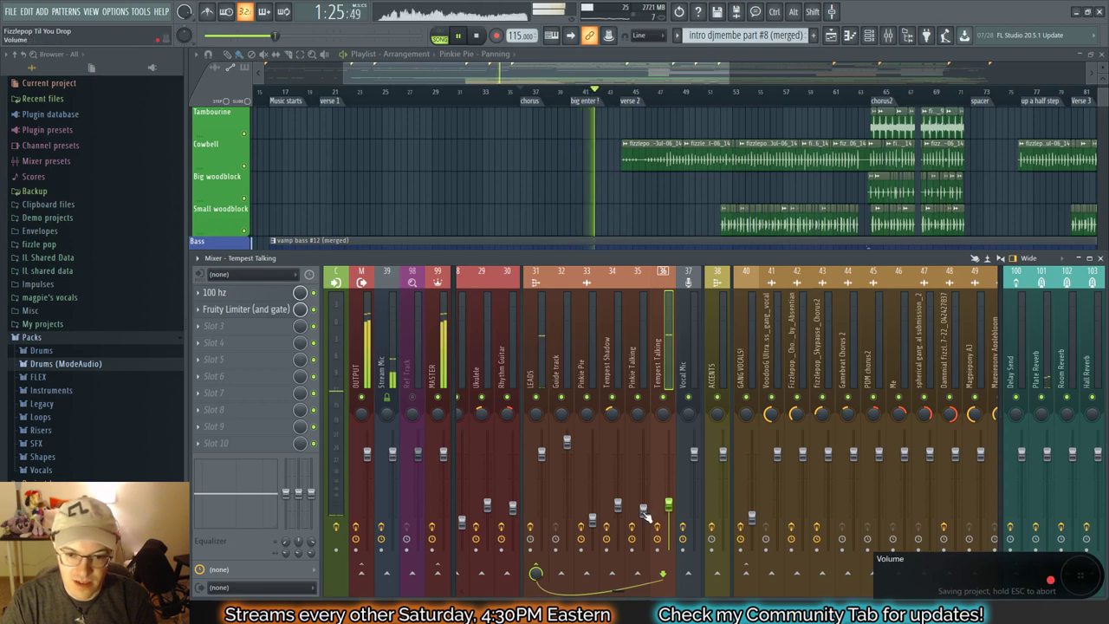
pyautogui.click(644, 507)
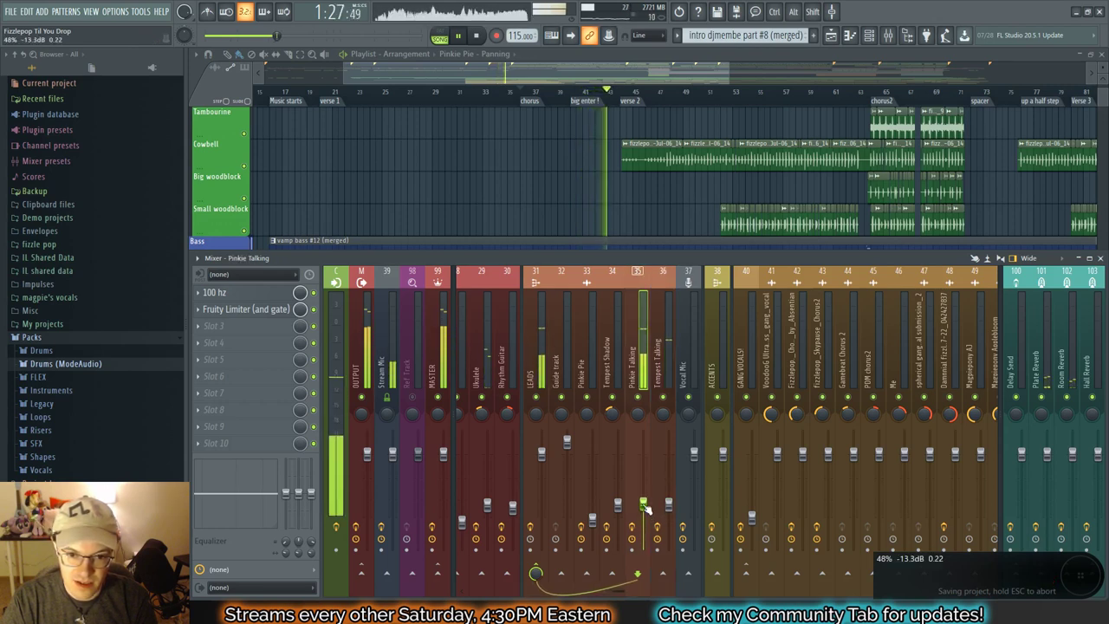
# Step: Replay the "big enter !" section and examine the compression in Pinkie Talking's Fruity Limiter (and gate)
pyautogui.click(219, 312)
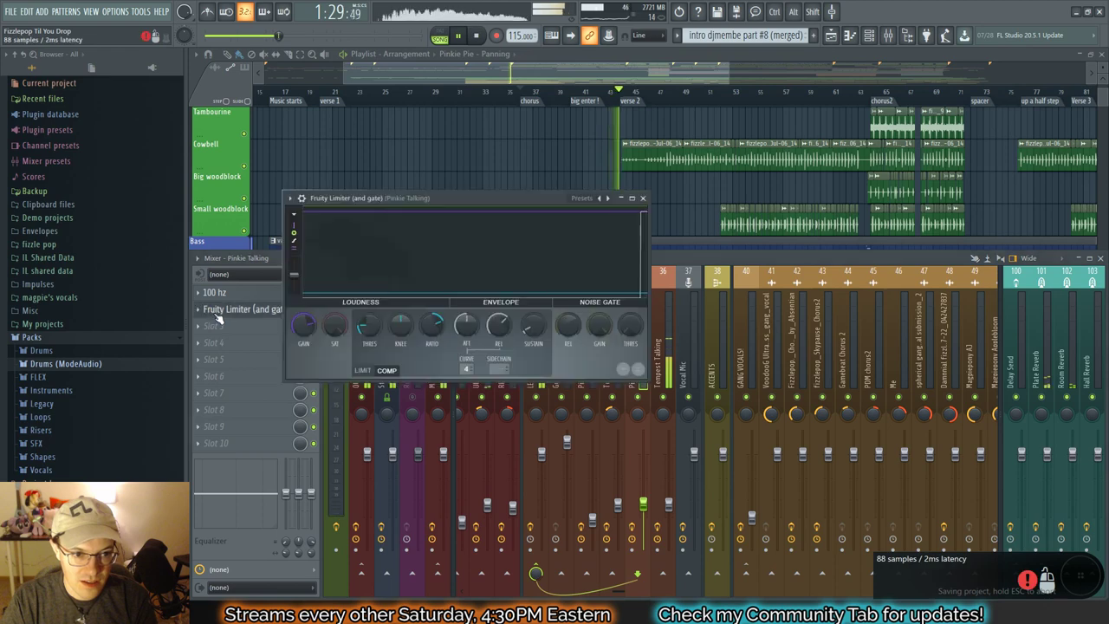
pyautogui.press('space')
pyautogui.press('space')
pyautogui.click(573, 81)
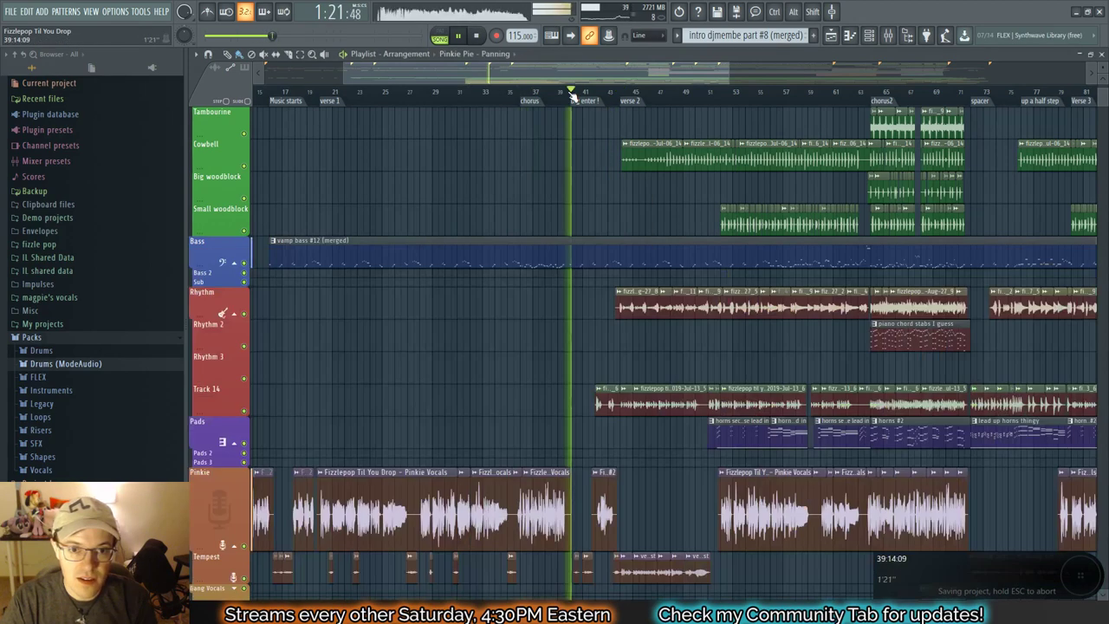
pyautogui.press('F9')
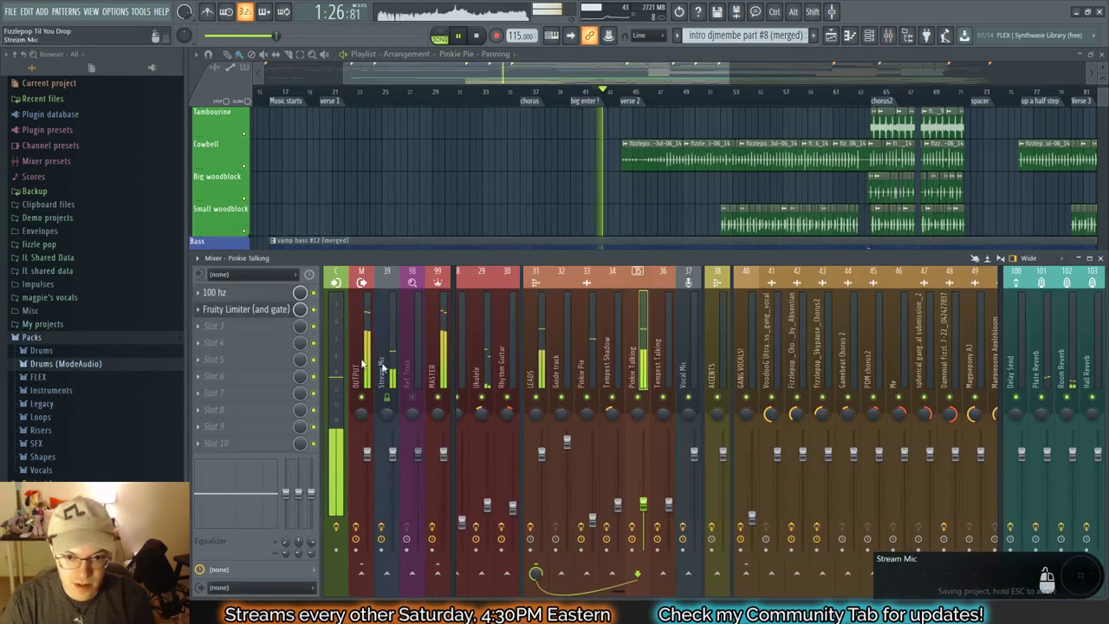
pyautogui.click(241, 310)
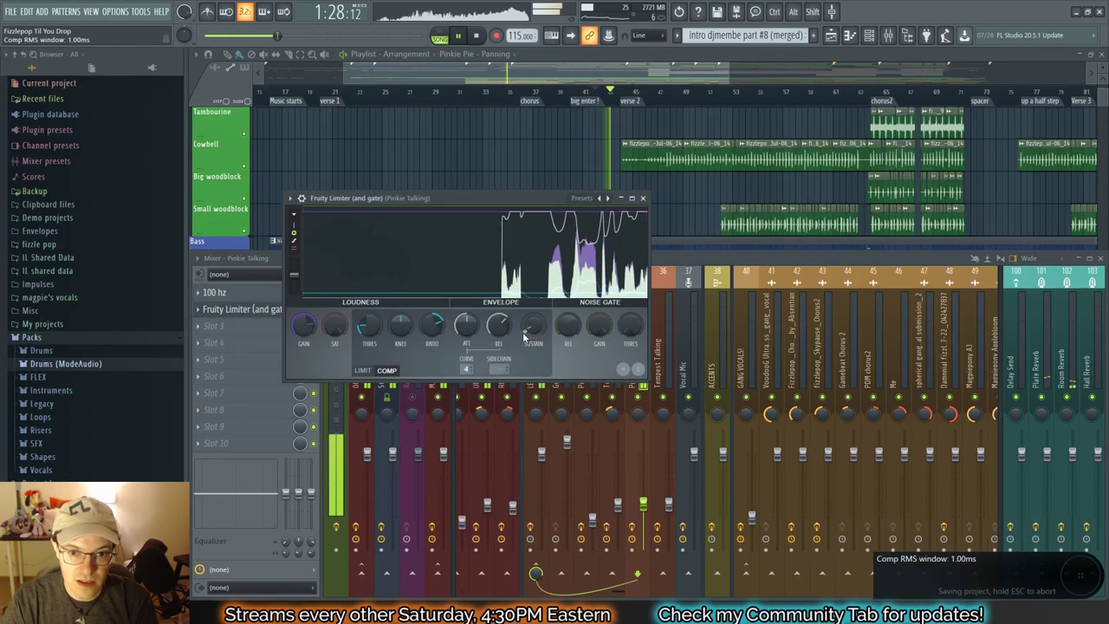
pyautogui.click(642, 198)
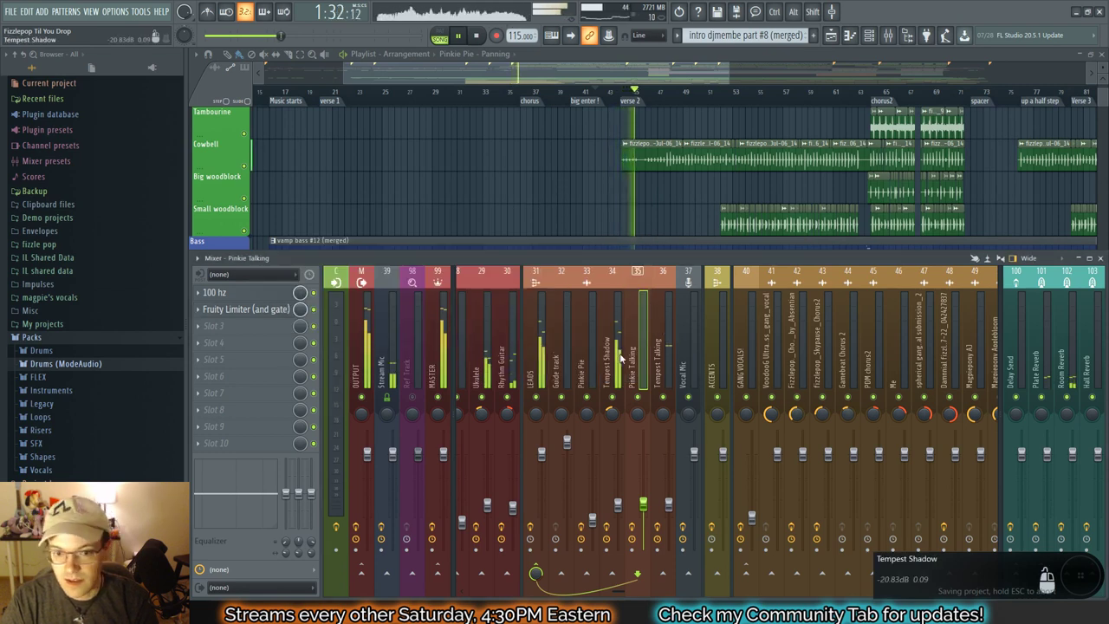
# Step: Replay the passage into verse 2 and adjust the main level of Tempest Shadow's "100 hz" EQ to balance the vocal
pyautogui.click(614, 363)
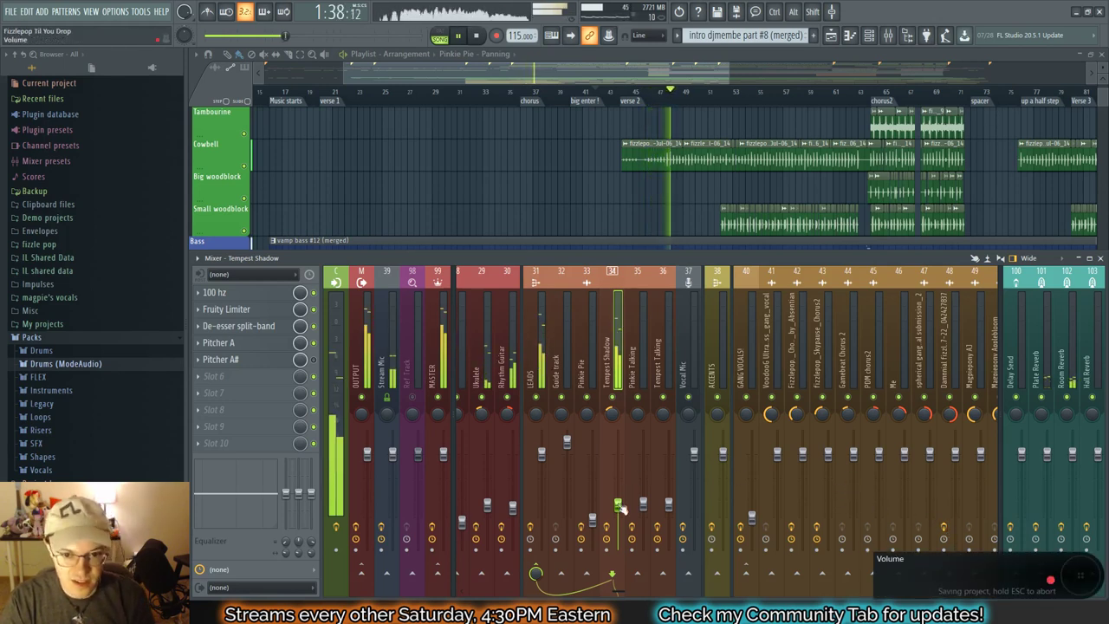
pyautogui.press('space')
pyautogui.press('space')
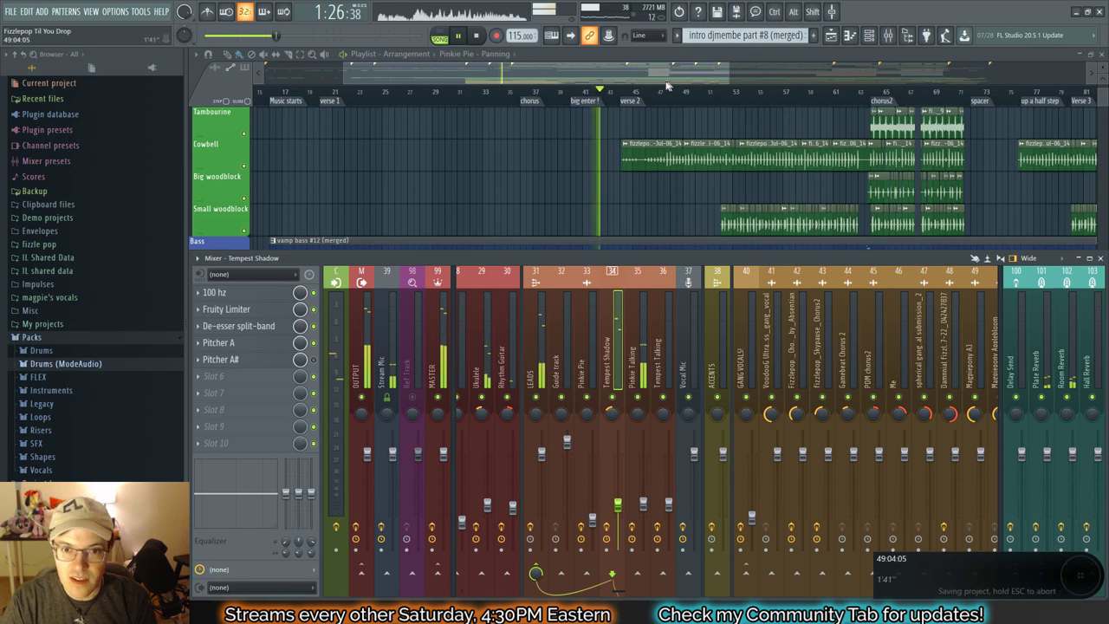
pyautogui.press('F9')
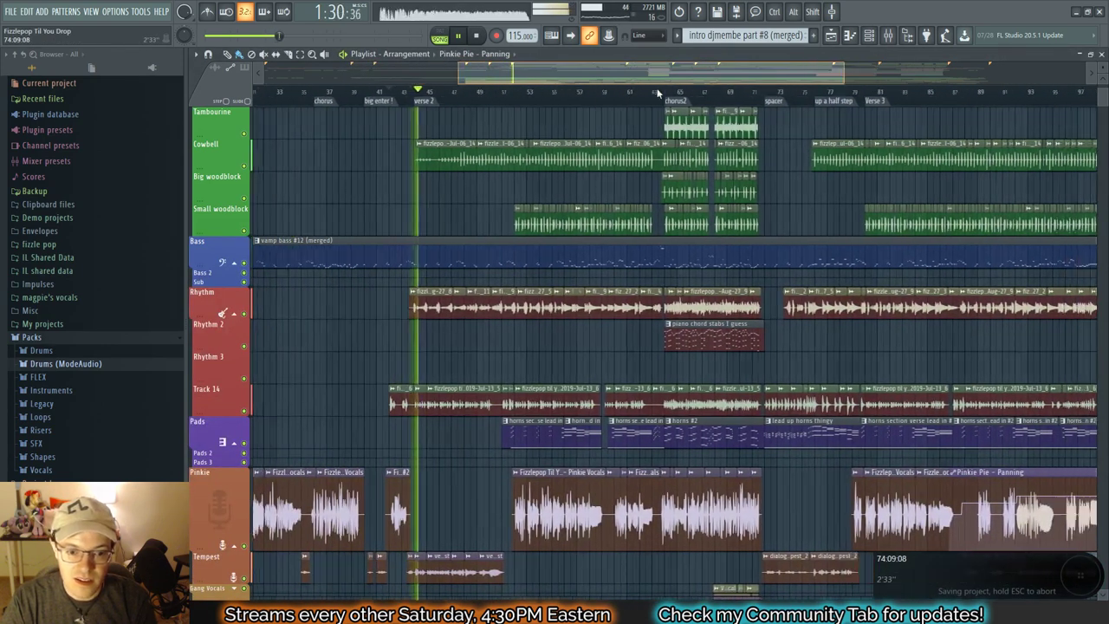
pyautogui.press('F9')
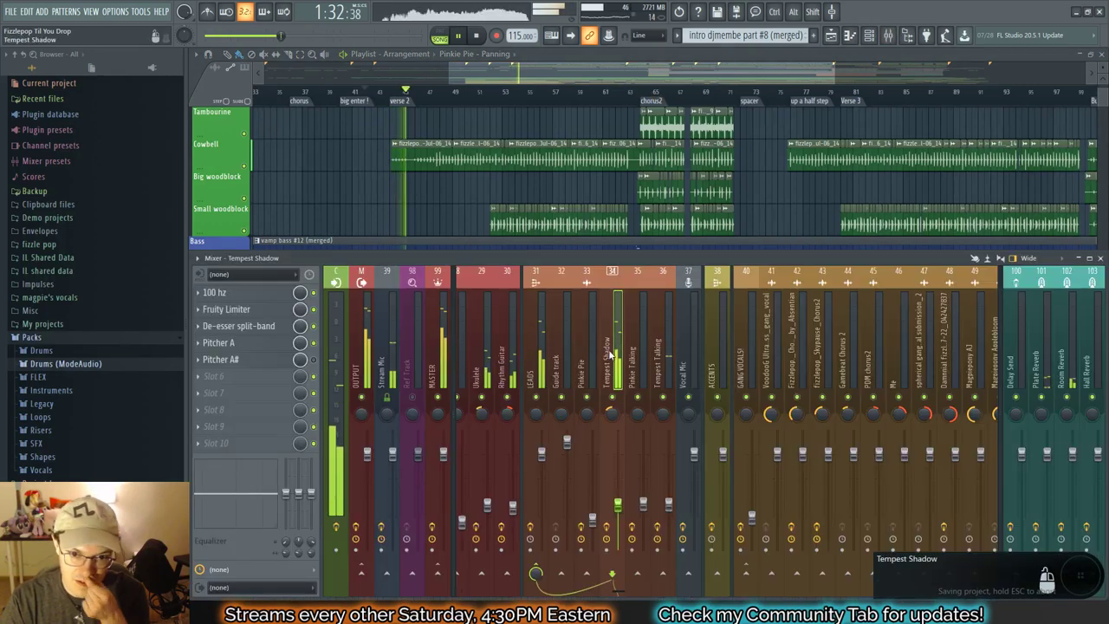
pyautogui.click(245, 296)
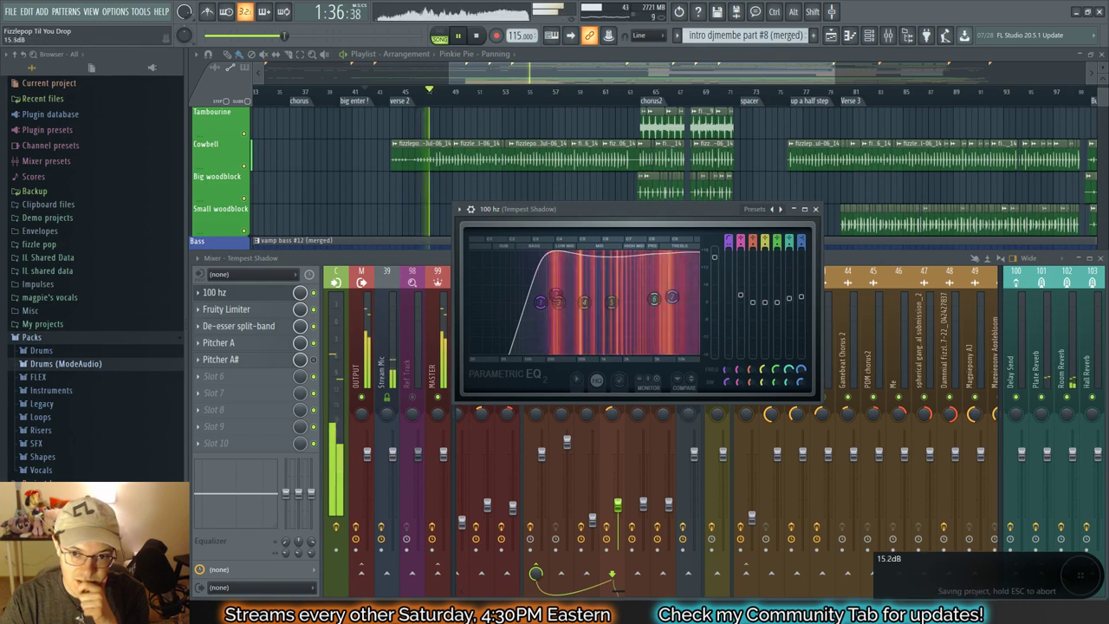
pyautogui.moveTo(715, 264); pyautogui.dragTo(716, 273)
pyautogui.press('space')
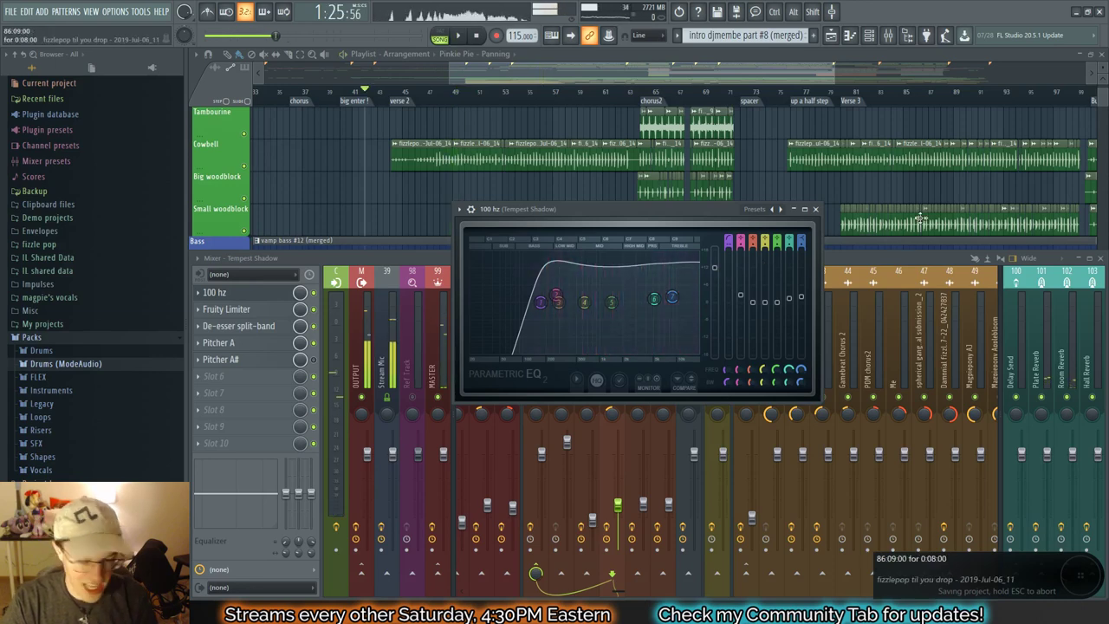
pyautogui.click(818, 209)
# Step: Locate the start of the shared vocal passage in Verse 3 and add a timeline marker named "duet" at about bar 88
pyautogui.moveTo(728, 76); pyautogui.dragTo(870, 77)
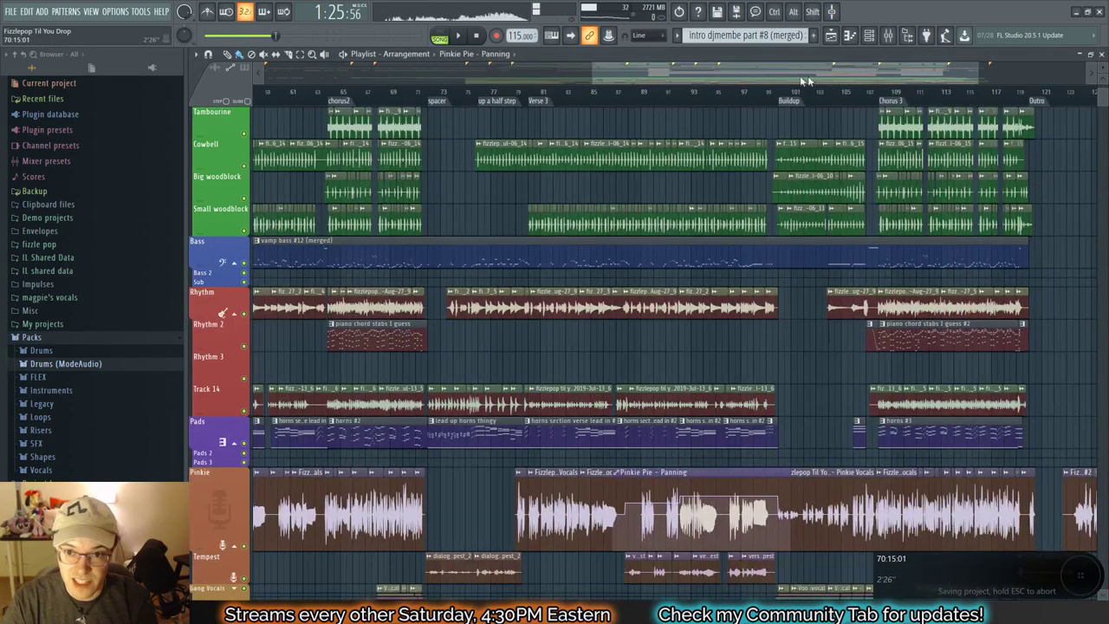
pyautogui.click(529, 96)
pyautogui.press('space')
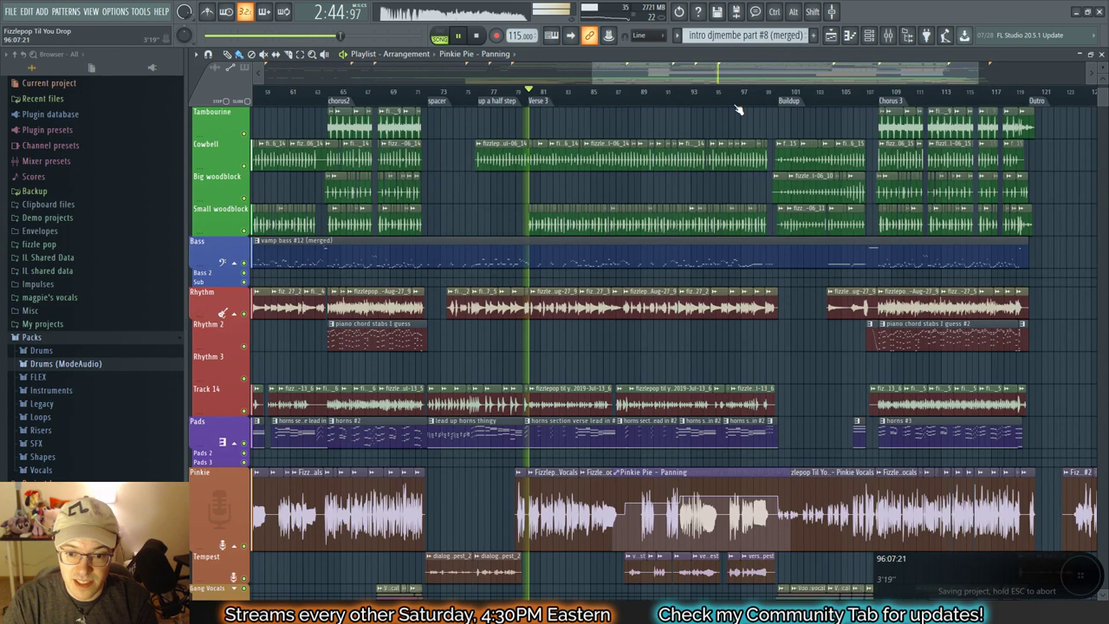
pyautogui.click(642, 94)
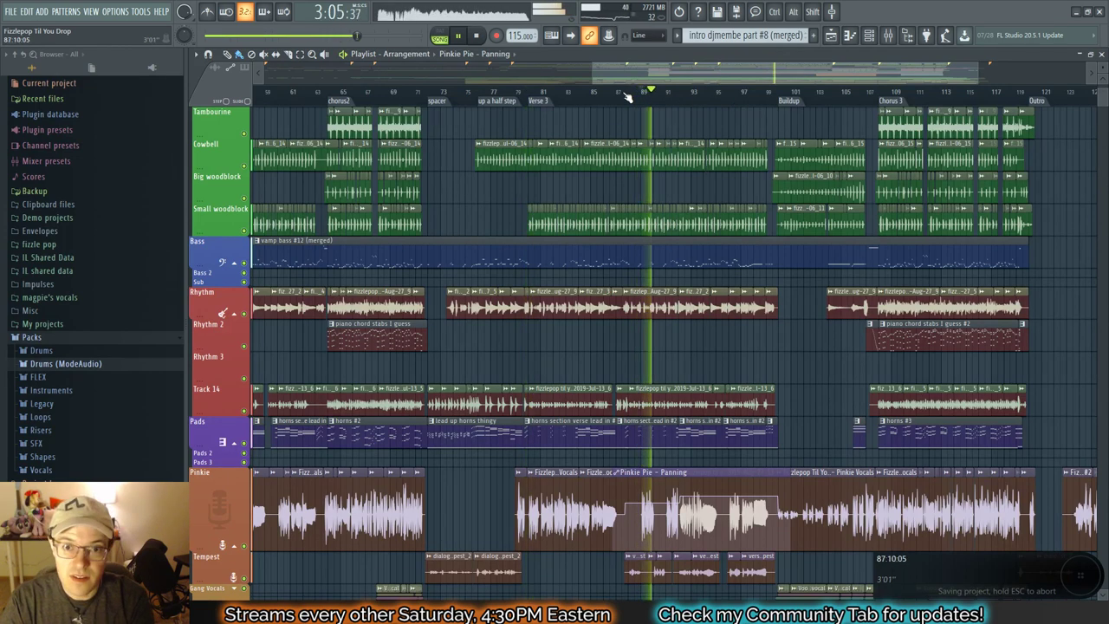
pyautogui.click(624, 94)
pyautogui.press('space')
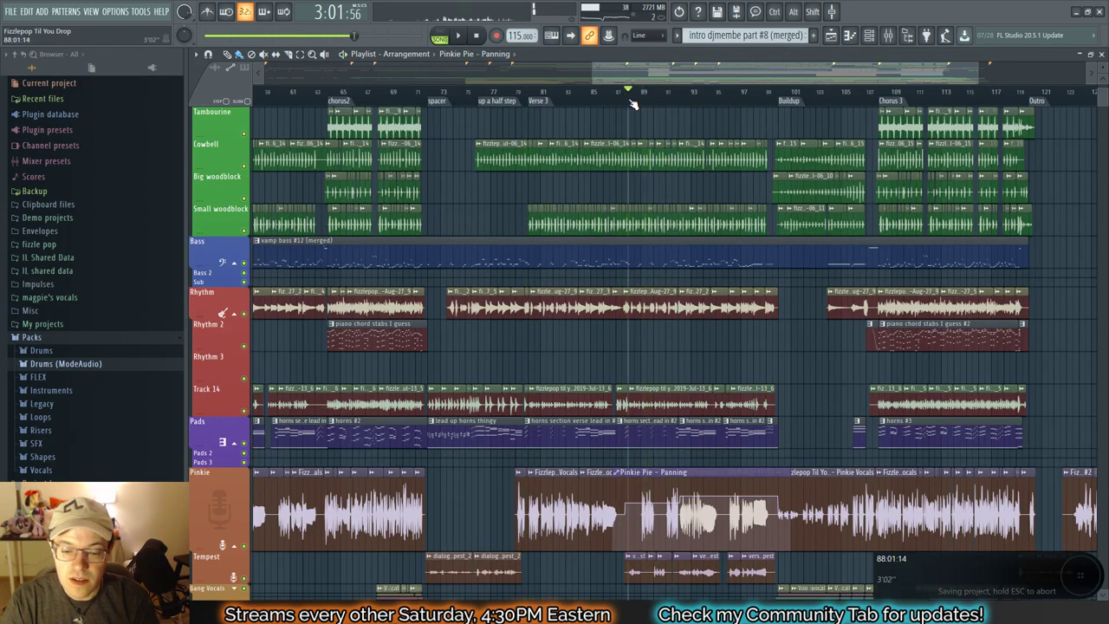
pyautogui.rightClick(632, 103)
pyautogui.click(635, 106)
pyautogui.write('duet')
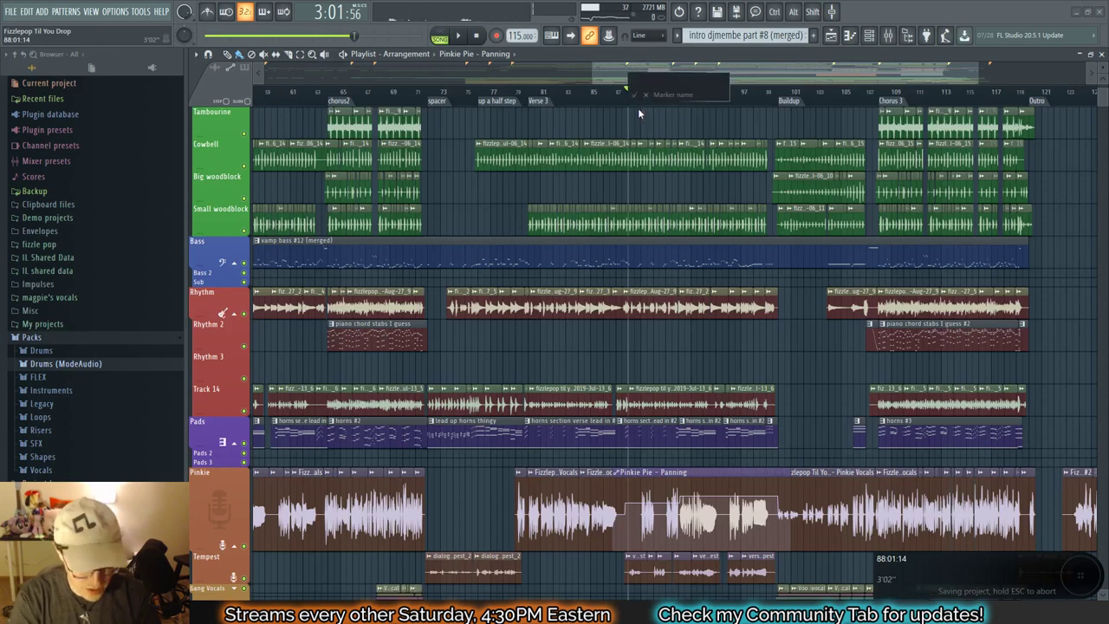
pyautogui.press('Return')
# Step: Play from the duet marker and raise the main level of Tempest Shadow's "100 hz" EQ slightly
pyautogui.press('space')
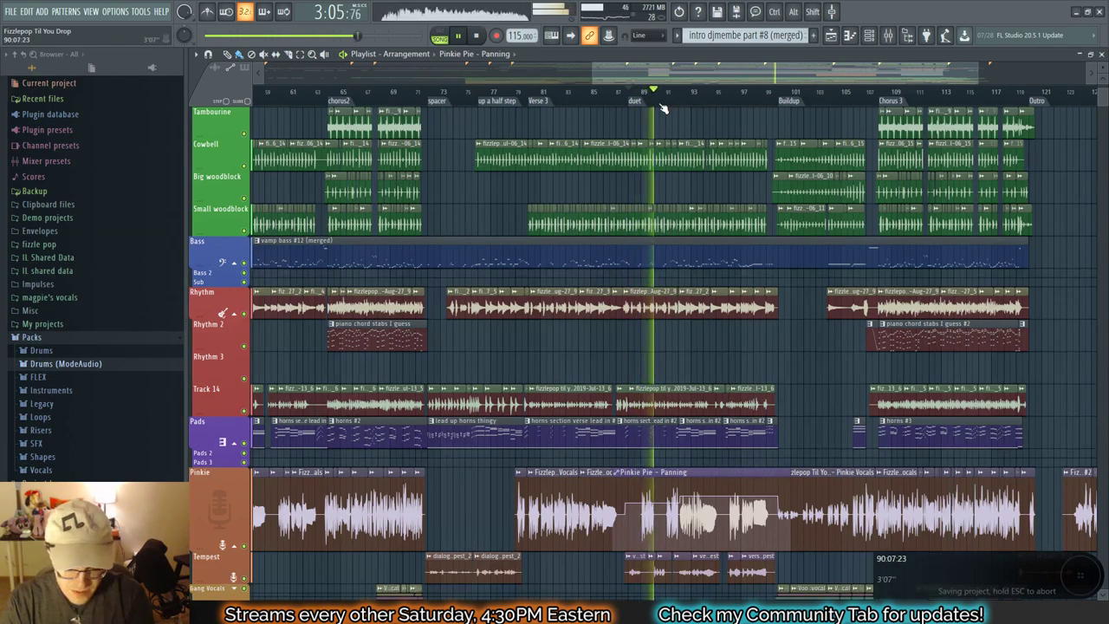
pyautogui.press('F9')
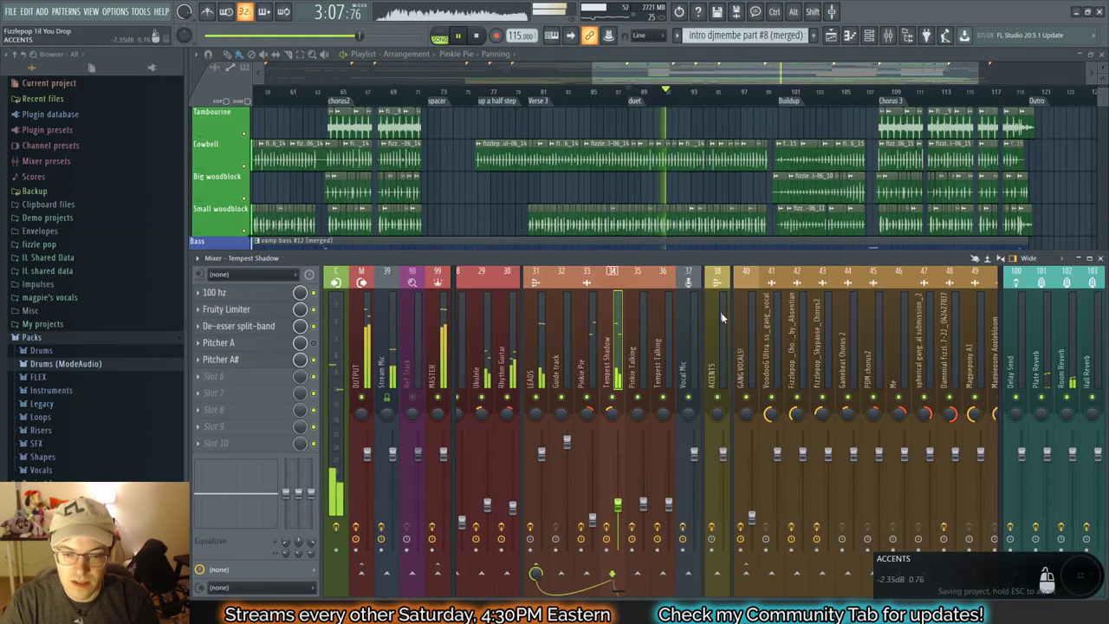
pyautogui.press('space')
pyautogui.press('space')
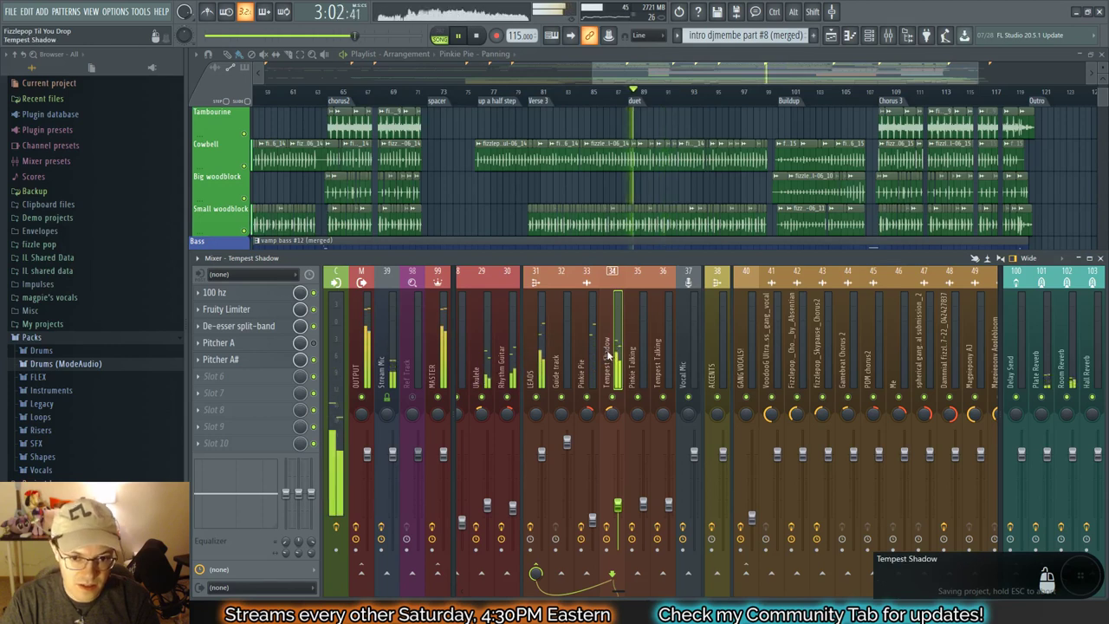
pyautogui.click(247, 295)
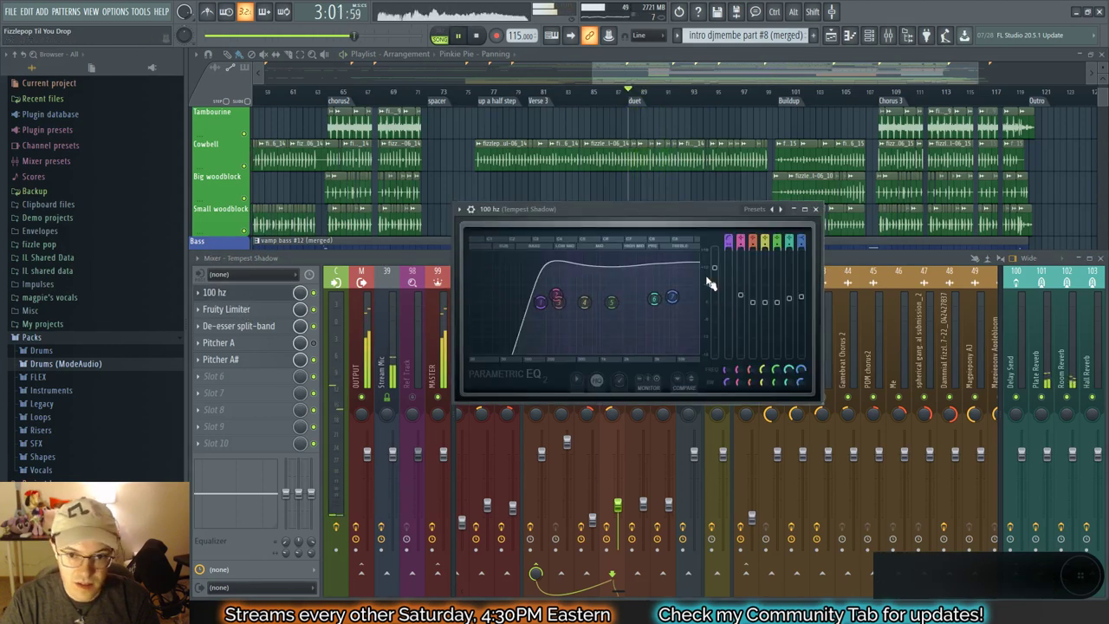
pyautogui.press('space')
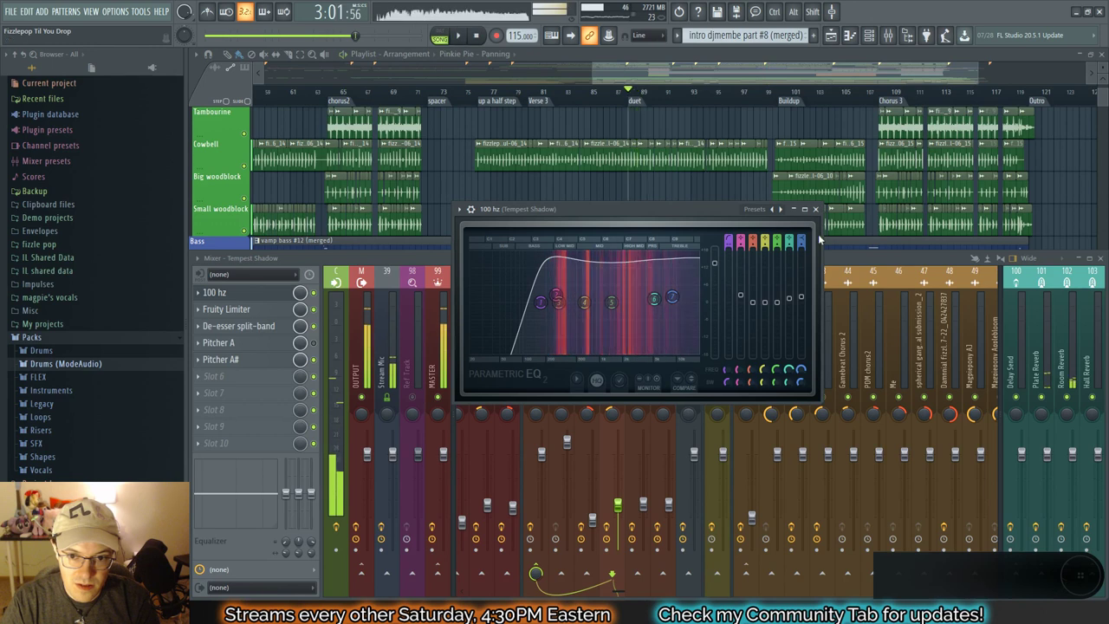
pyautogui.press('space')
pyautogui.click(816, 210)
# Step: Check Pinkie Pie's Fruity Limiter during the duet and lower the main level of its "100 hz" EQ slightly
pyautogui.click(591, 347)
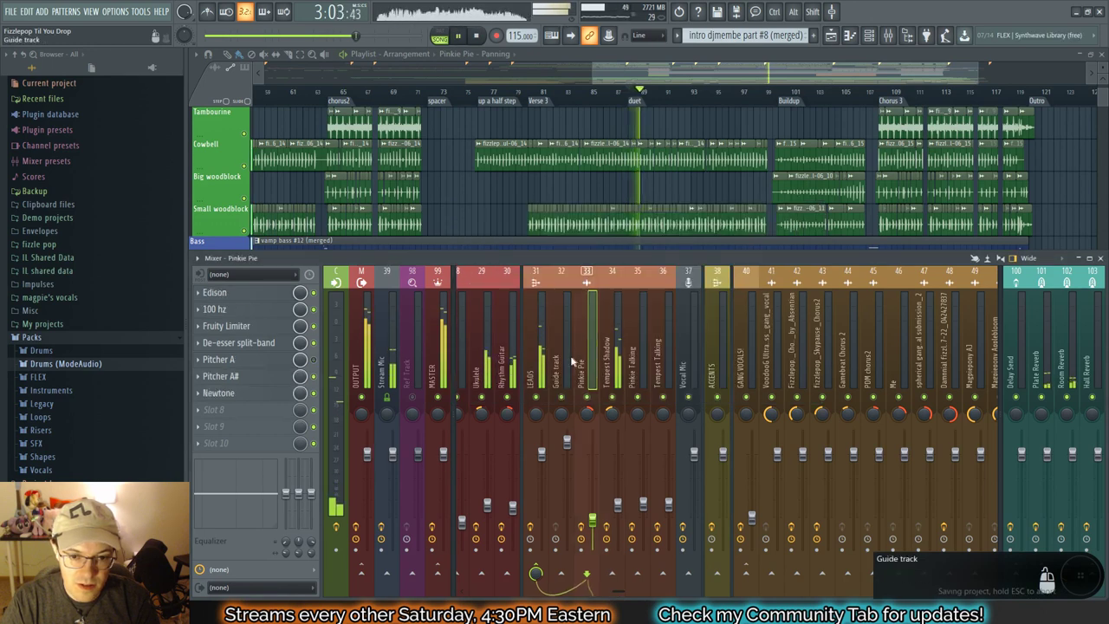
pyautogui.click(219, 327)
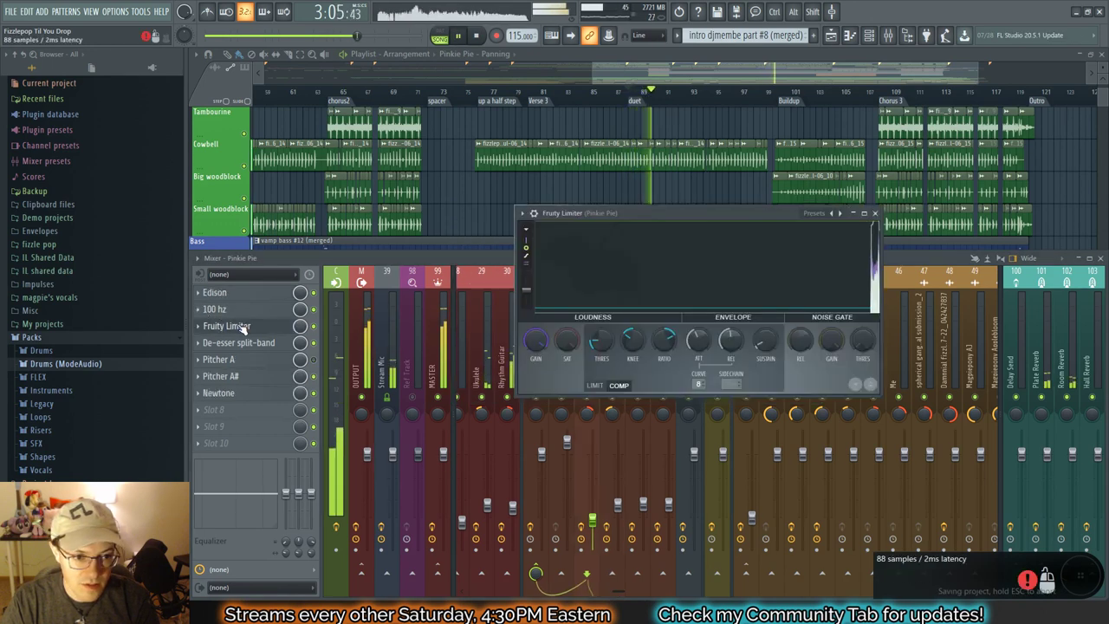
pyautogui.click(216, 310)
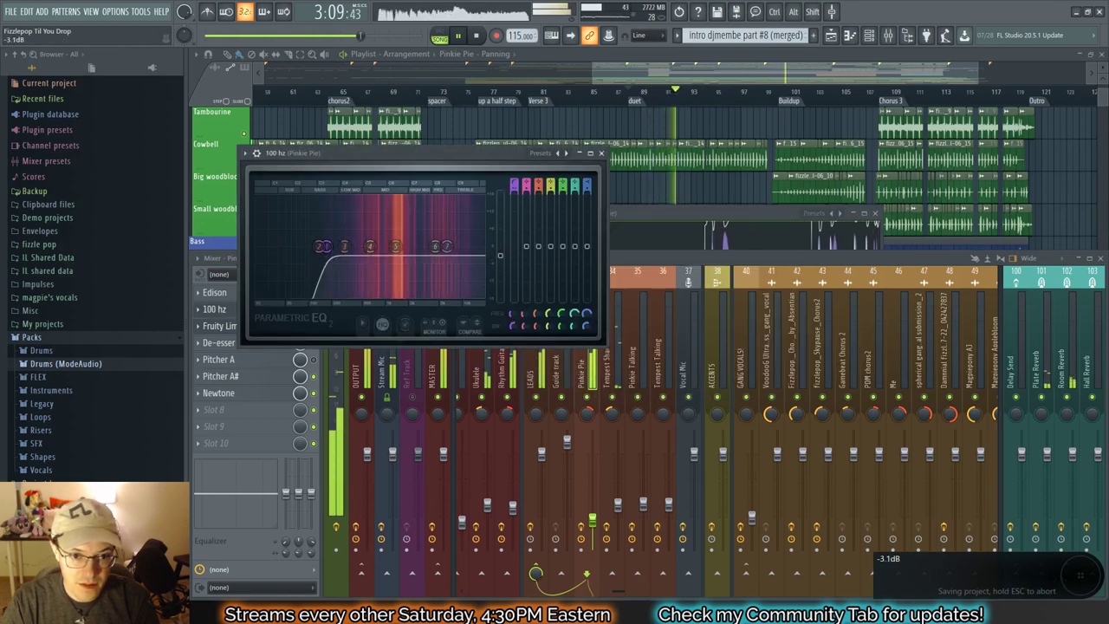
pyautogui.press('space')
pyautogui.press('space')
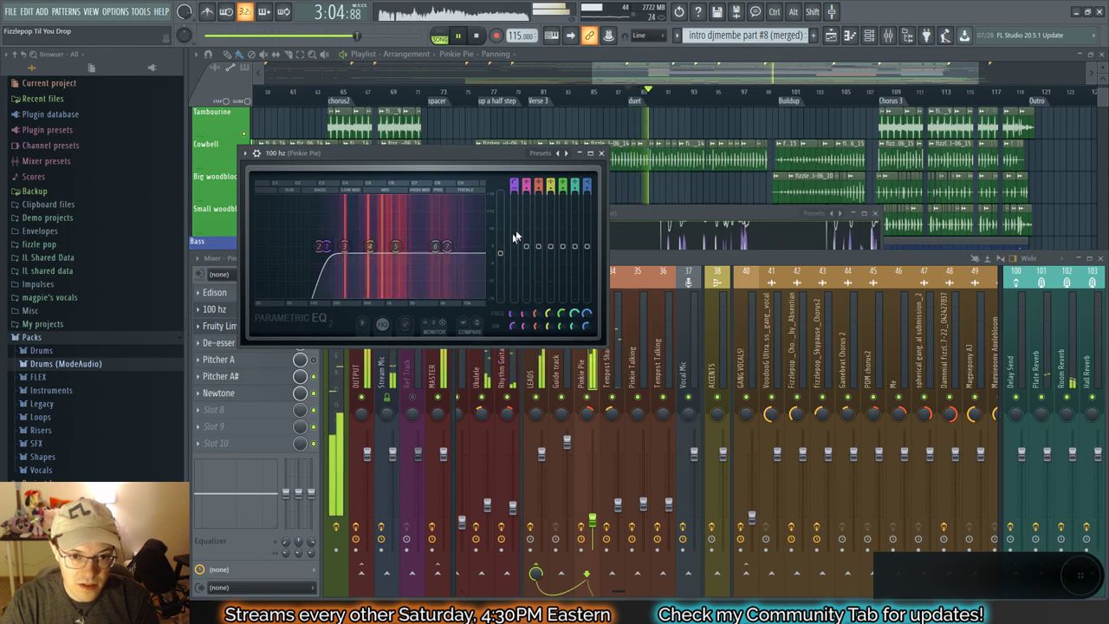
pyautogui.click(602, 154)
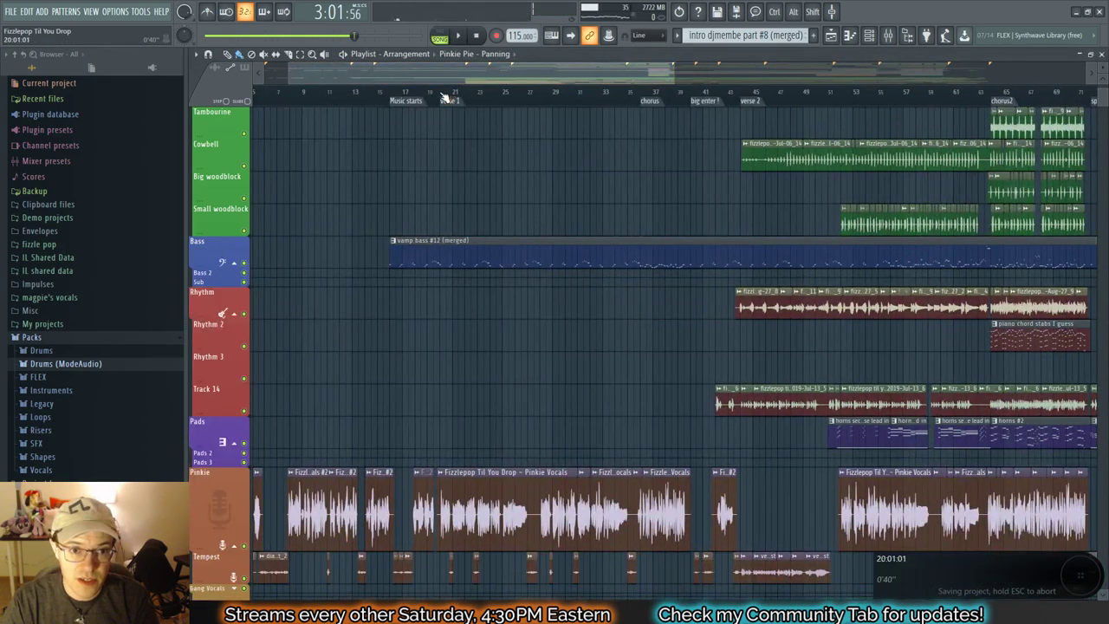
# Step: Play from the verse 1 marker while looking over the arrangement through to Chorus 3
pyautogui.click(445, 98)
pyautogui.press('space')
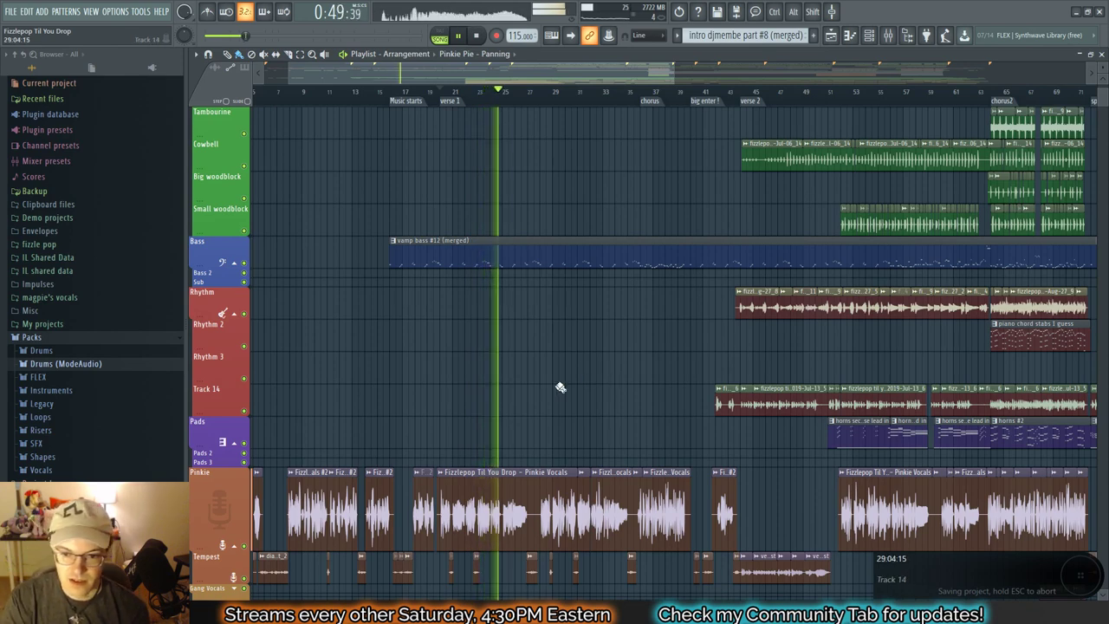
pyautogui.hscroll(10, 858, 117)
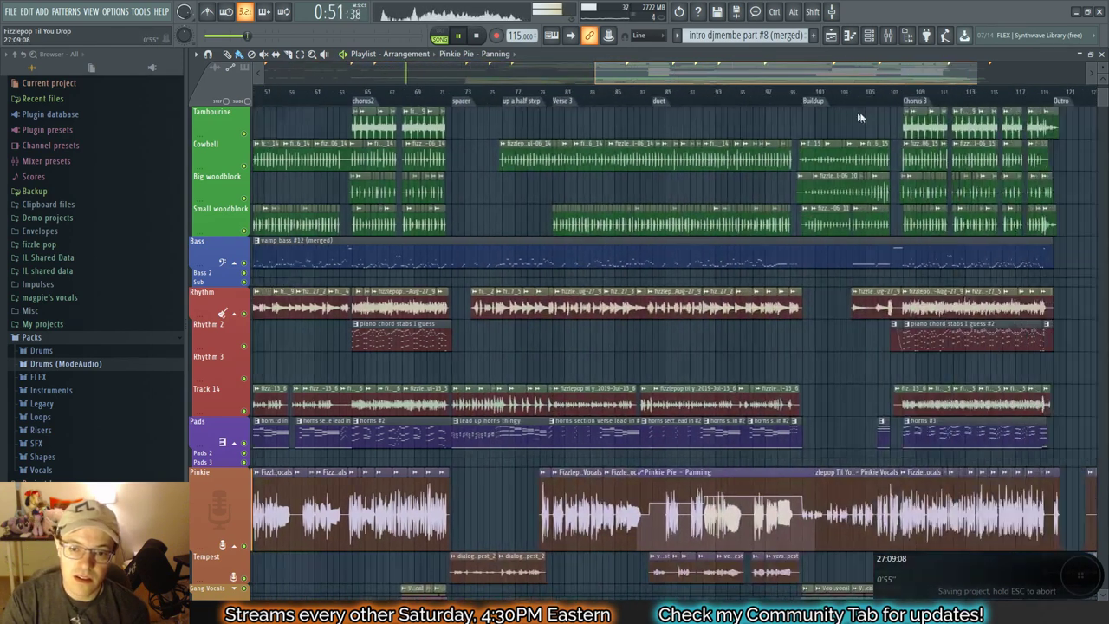
pyautogui.moveTo(858, 113); pyautogui.dragTo(439, 128)
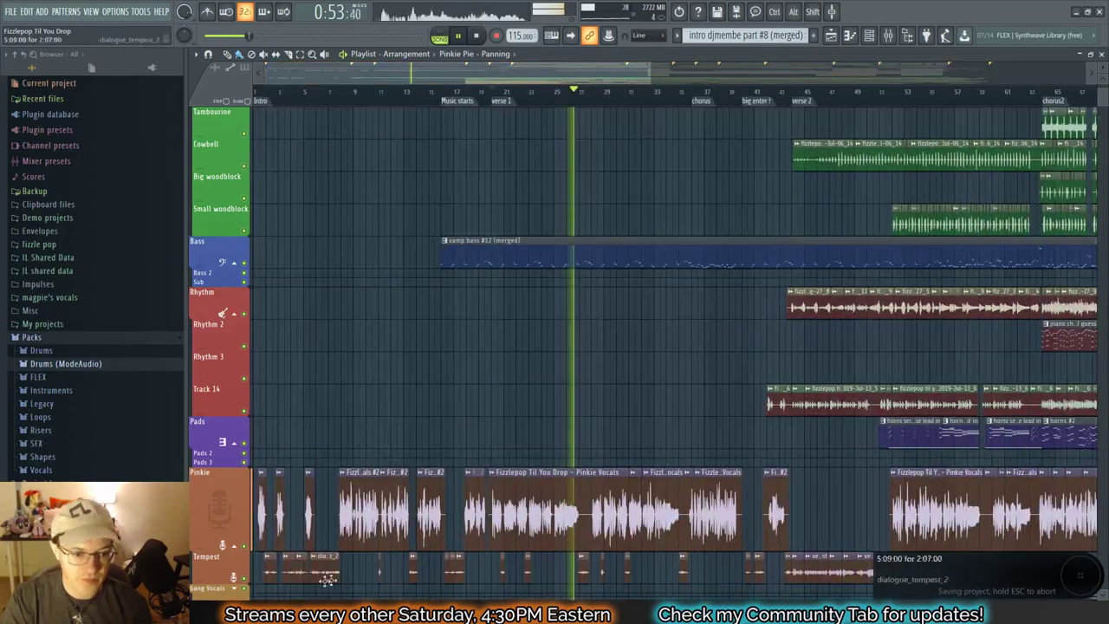
# Step: Reduce the Pinkie playlist track to the height of the Tempest track and save the project
pyautogui.rightClick(215, 550)
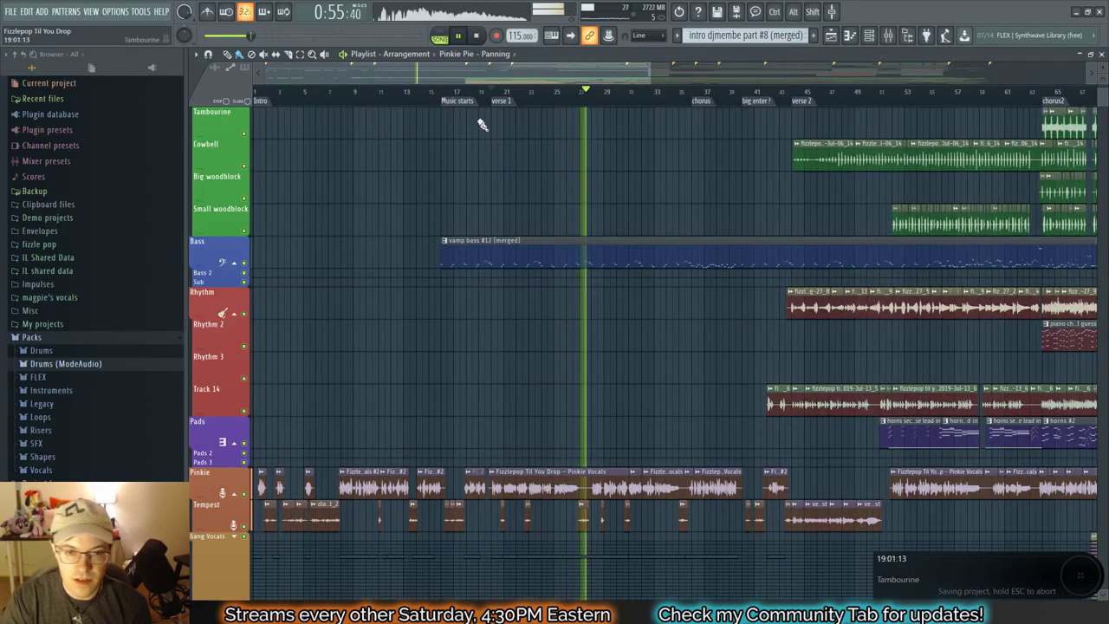
pyautogui.hscroll(11, 770, 106)
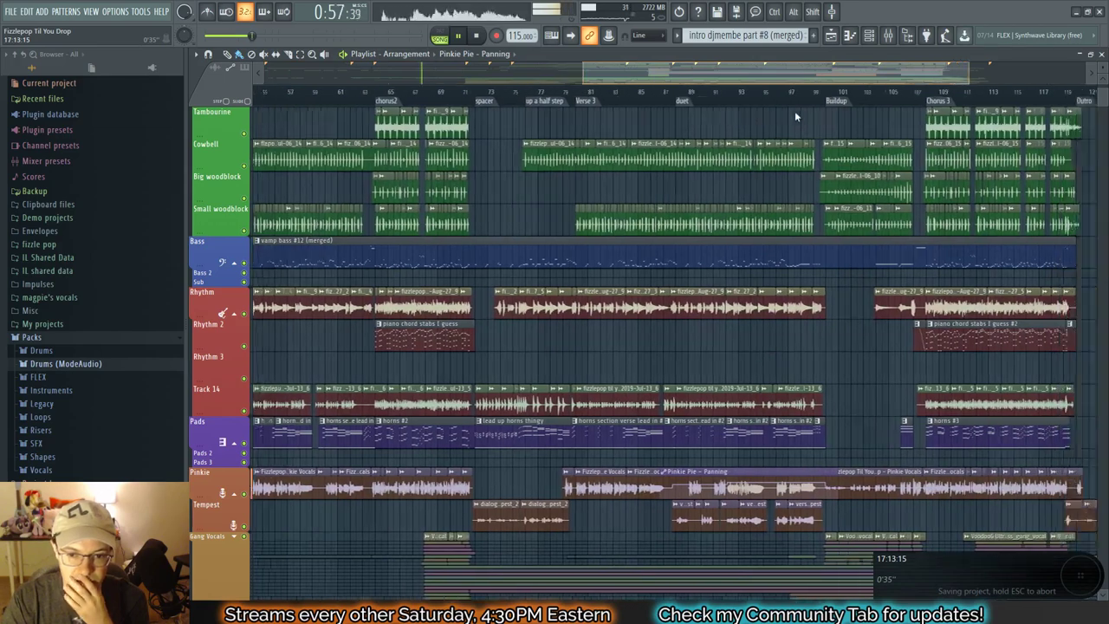
pyautogui.moveTo(796, 116); pyautogui.dragTo(481, 130)
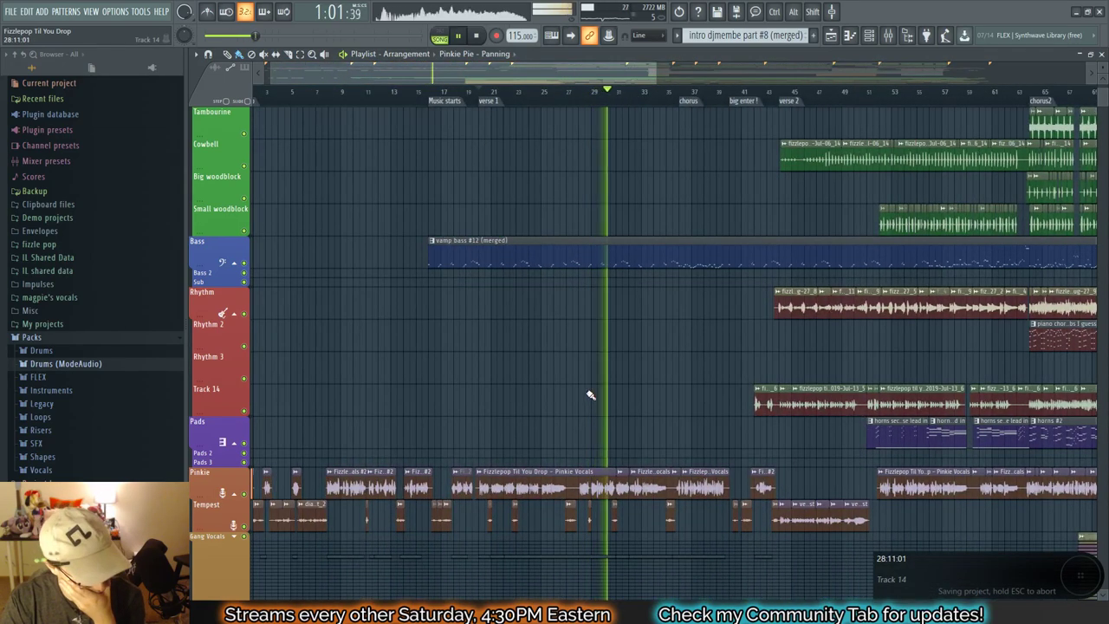
pyautogui.press('F9')
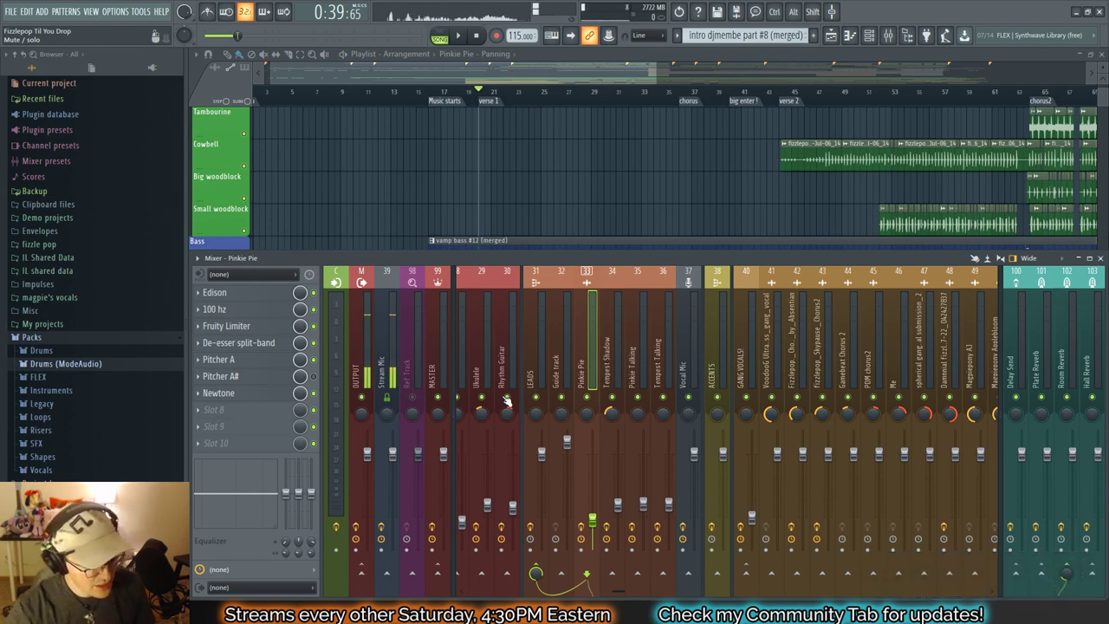
pyautogui.hotkey('ctrl', 's')
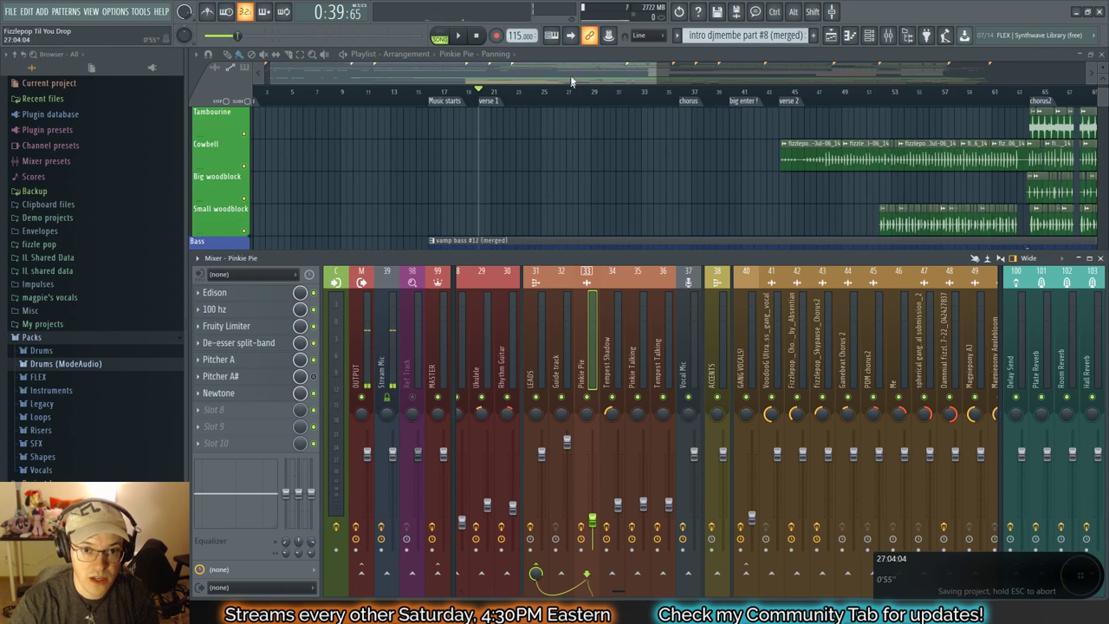
# Step: Play the intro from the start of the song and check Pinkie Talking's send to the Plate Reverb
pyautogui.press('F9')
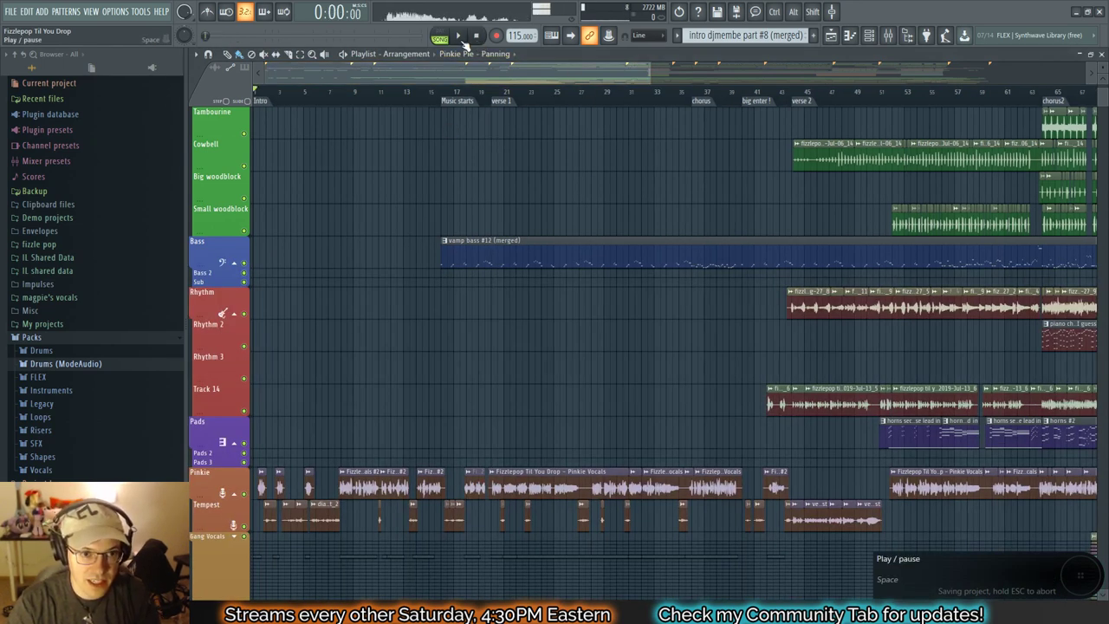
pyautogui.click(462, 39)
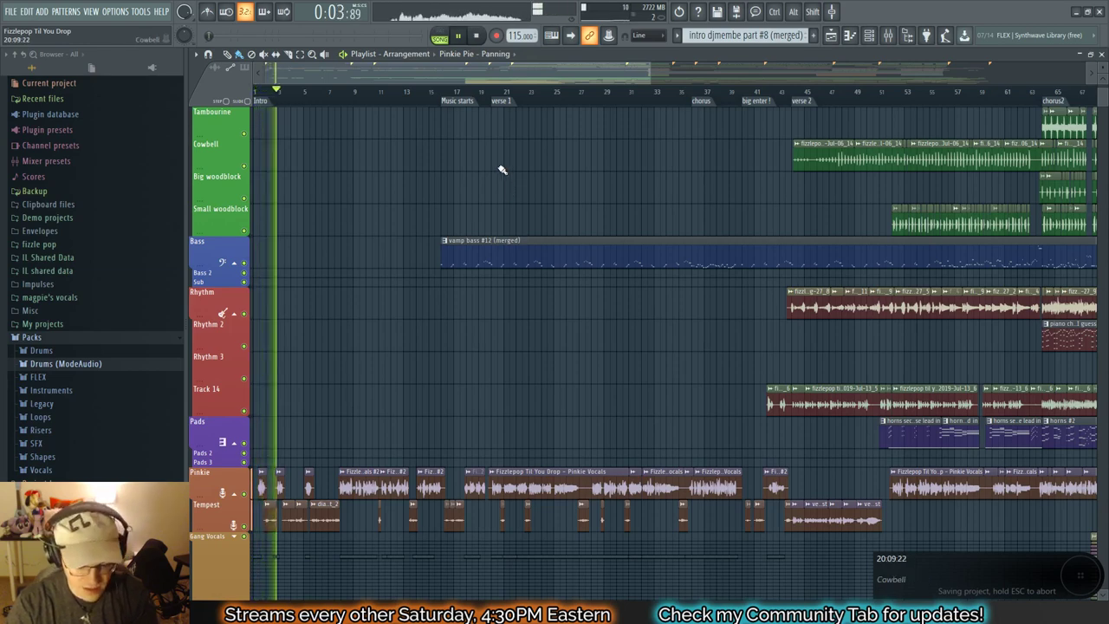
pyautogui.press('F9')
pyautogui.click(644, 321)
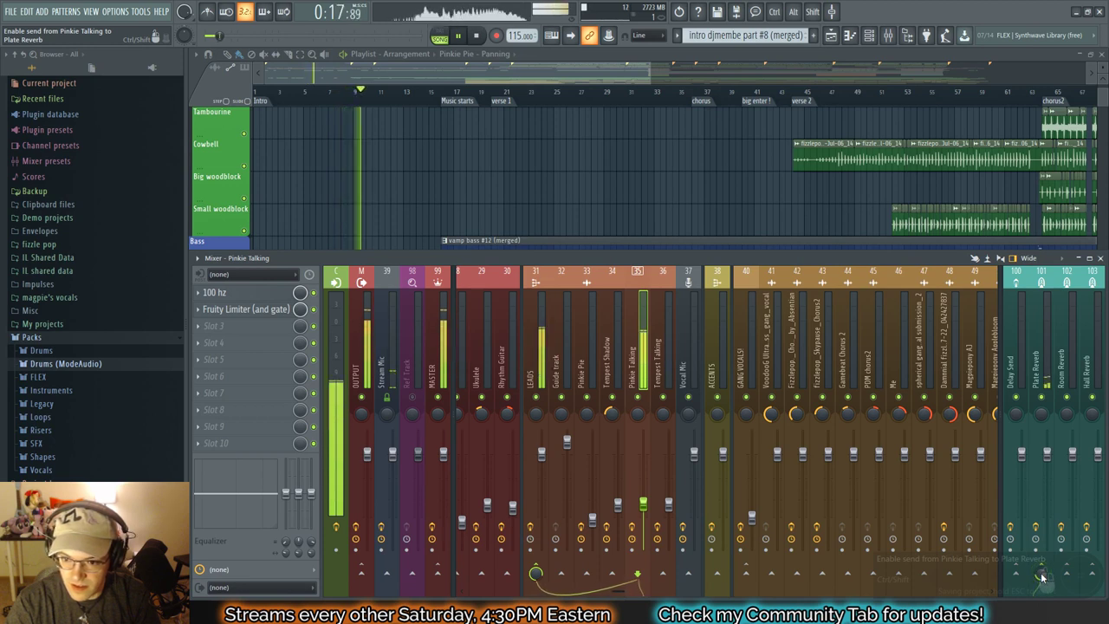
pyautogui.press('space')
pyautogui.press('space')
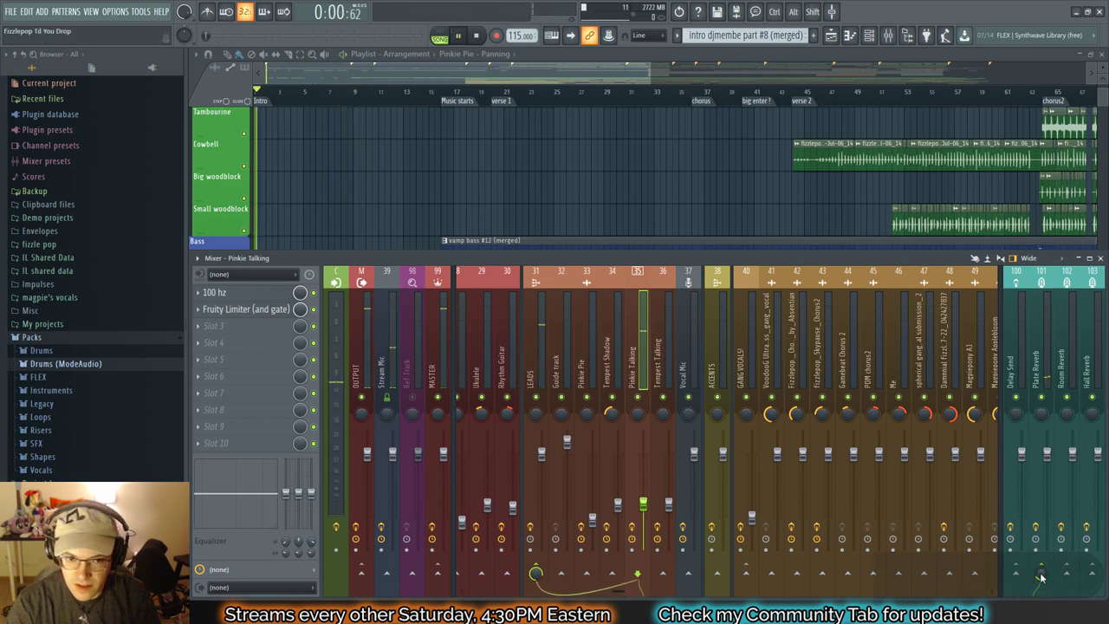
# Step: Compare the Plate Reverb sends of Tempest Talking and Pinkie Talking while the intro plays
pyautogui.click(673, 373)
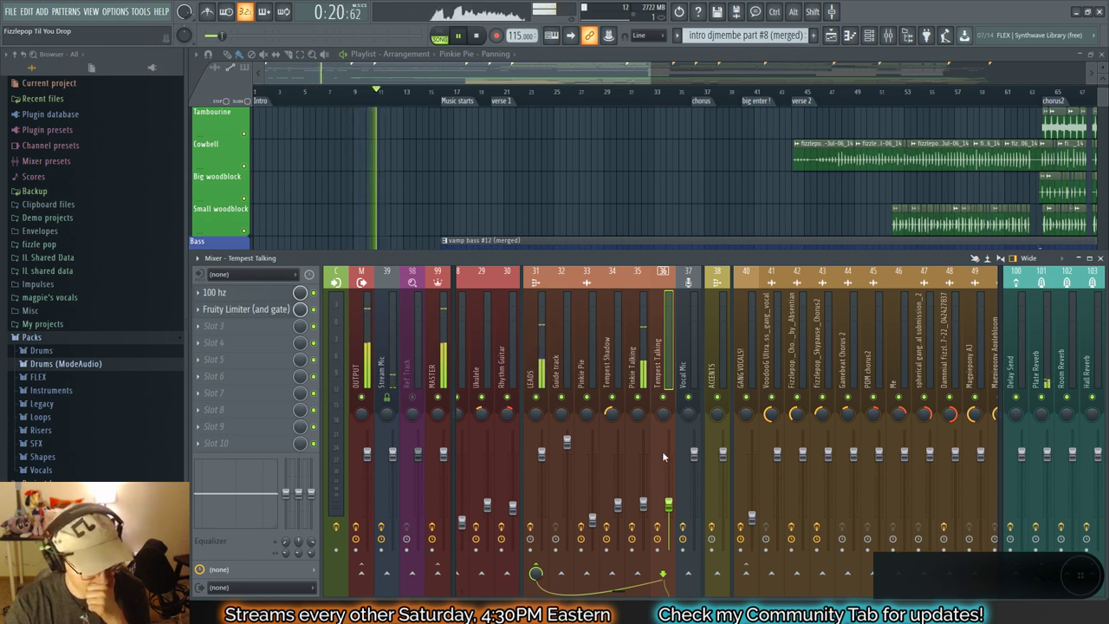
pyautogui.click(636, 368)
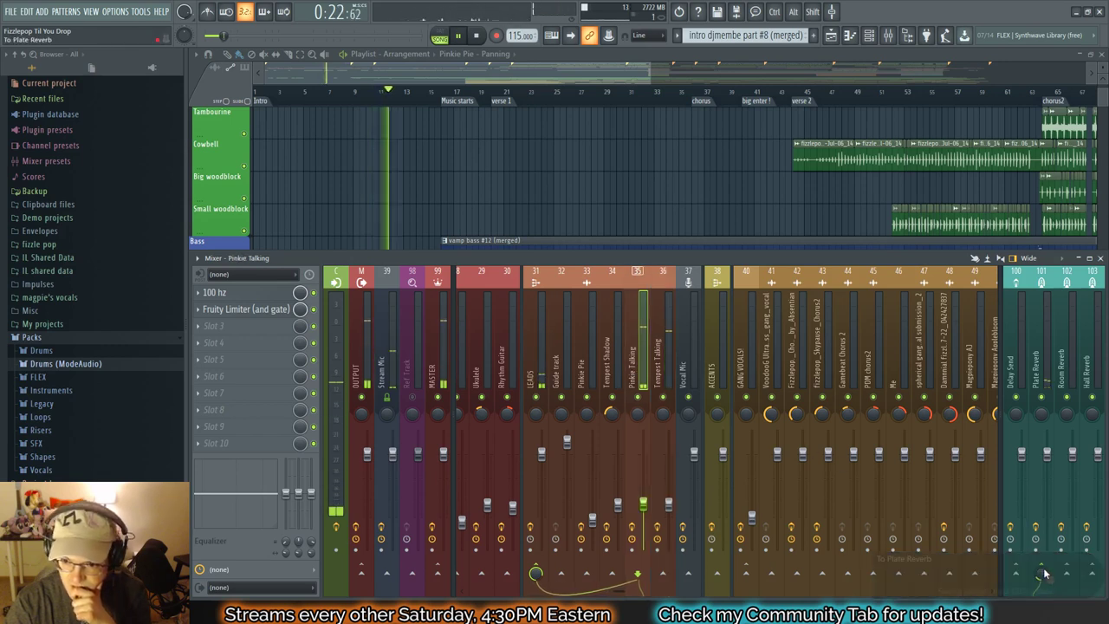
pyautogui.click(663, 369)
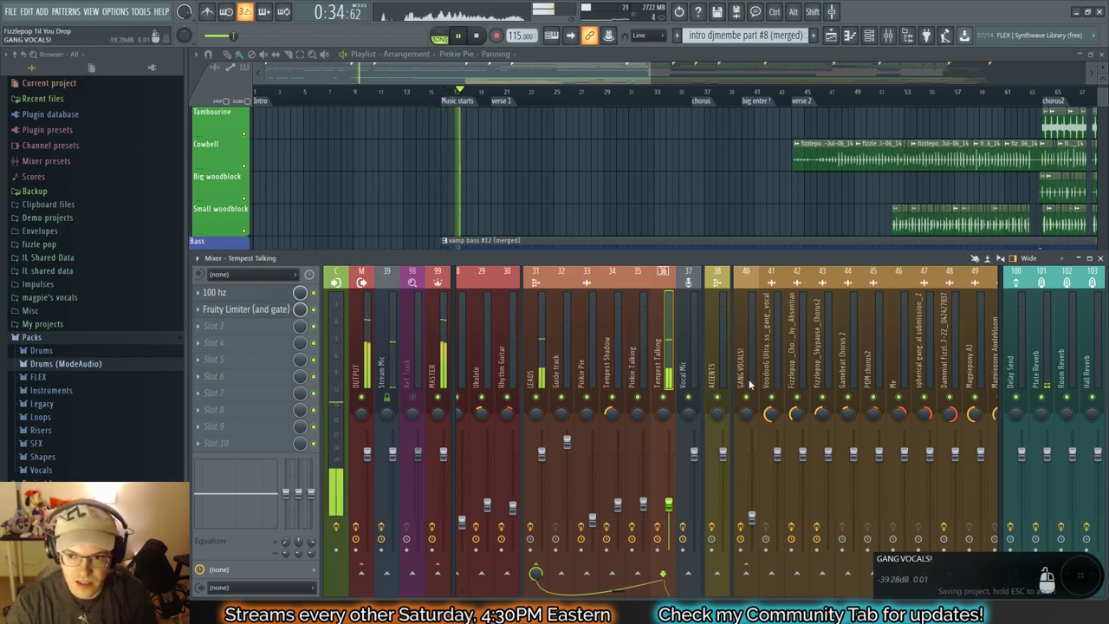
# Step: Replay the intro from the start and compare the talking parts with the Plate Reverb muted and unmuted
pyautogui.press('space')
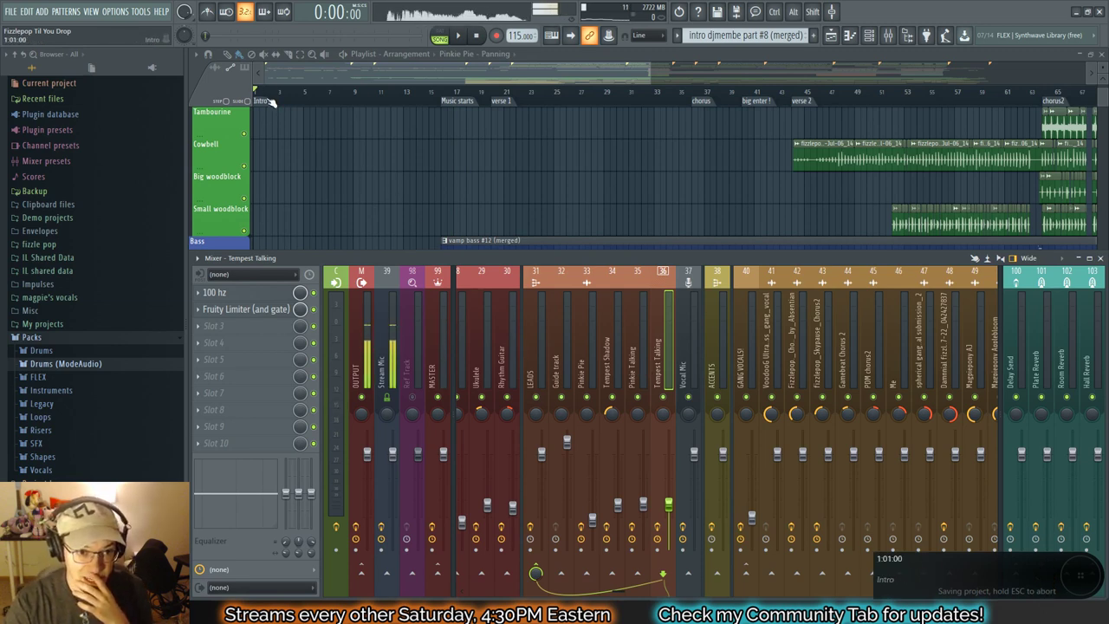
pyautogui.press('F9')
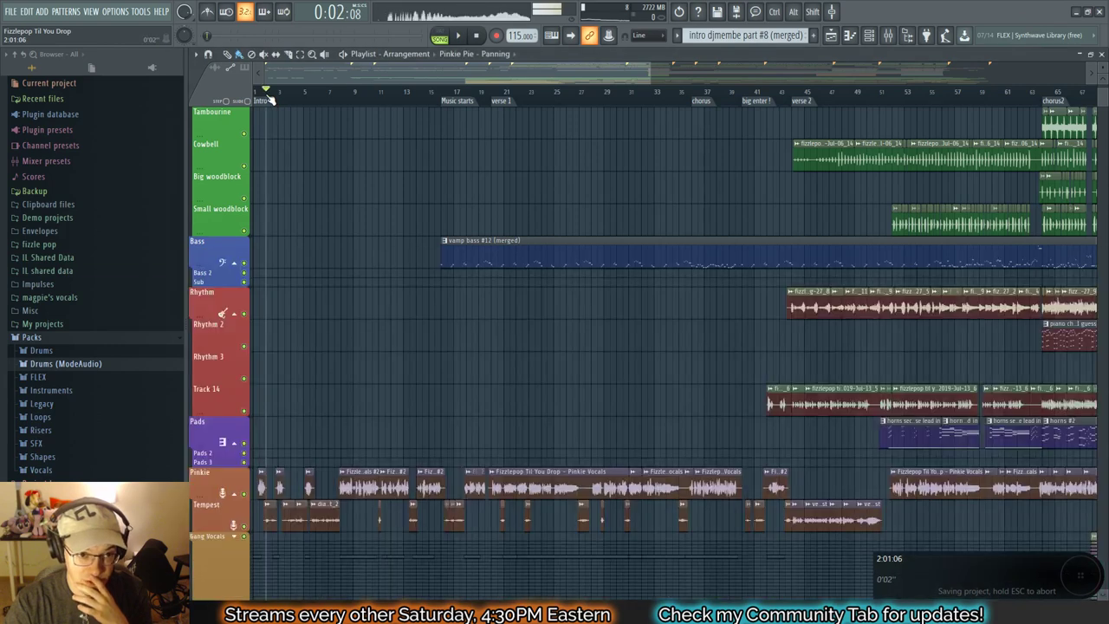
pyautogui.press('F9')
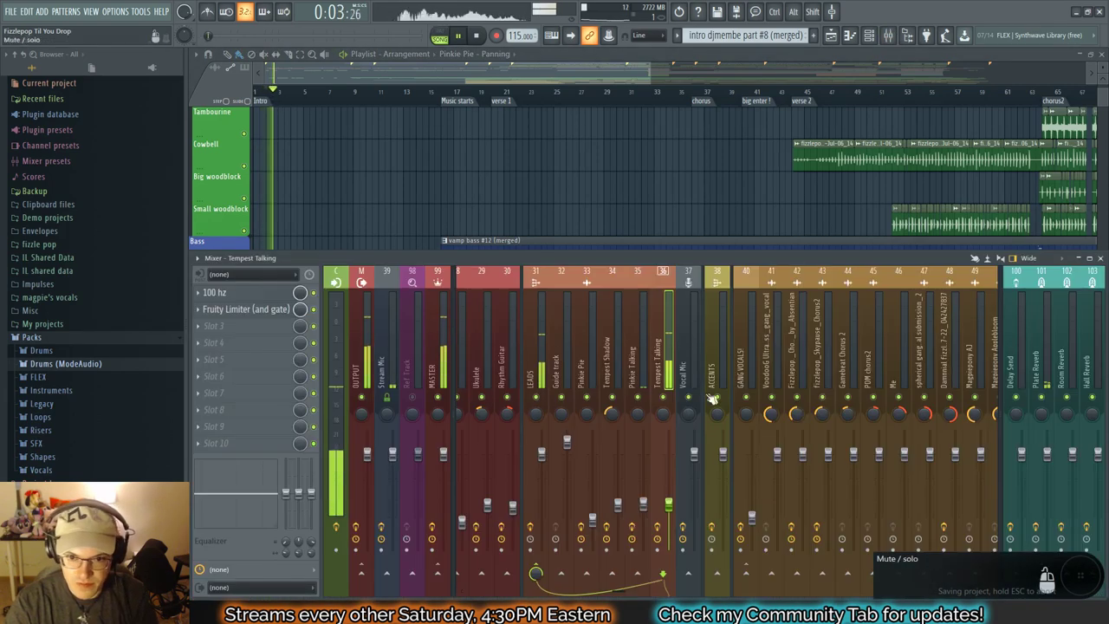
pyautogui.click(1045, 398)
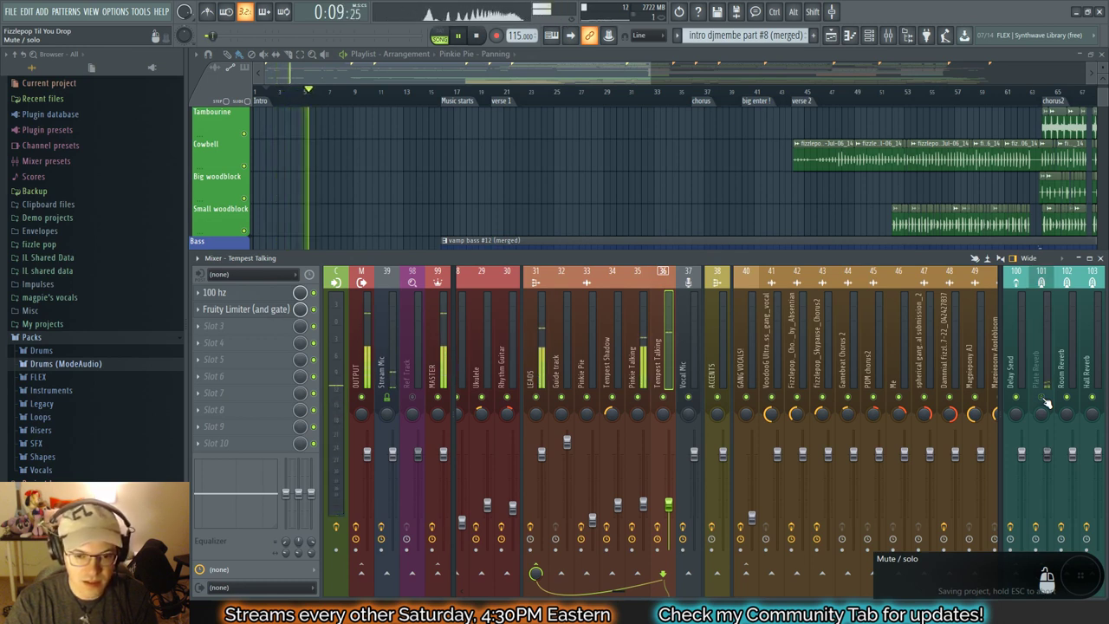
pyautogui.click(1043, 399)
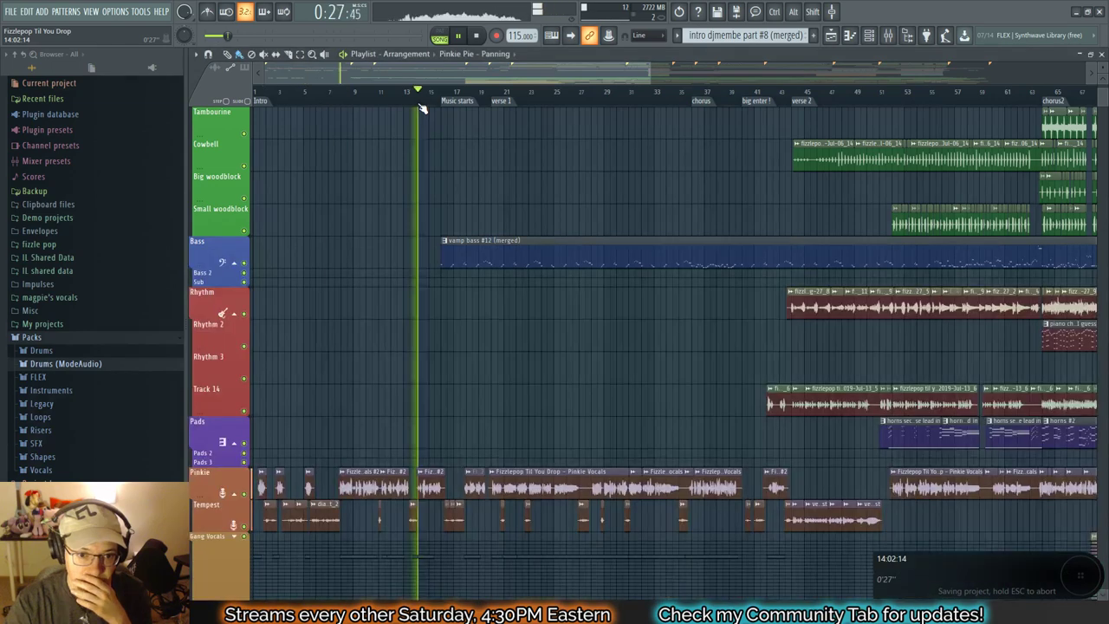
# Step: Play from the Music starts marker into verse 1 and check the Room Reverb sends of Pinkie Pie and Tempest Shadow
pyautogui.click(463, 102)
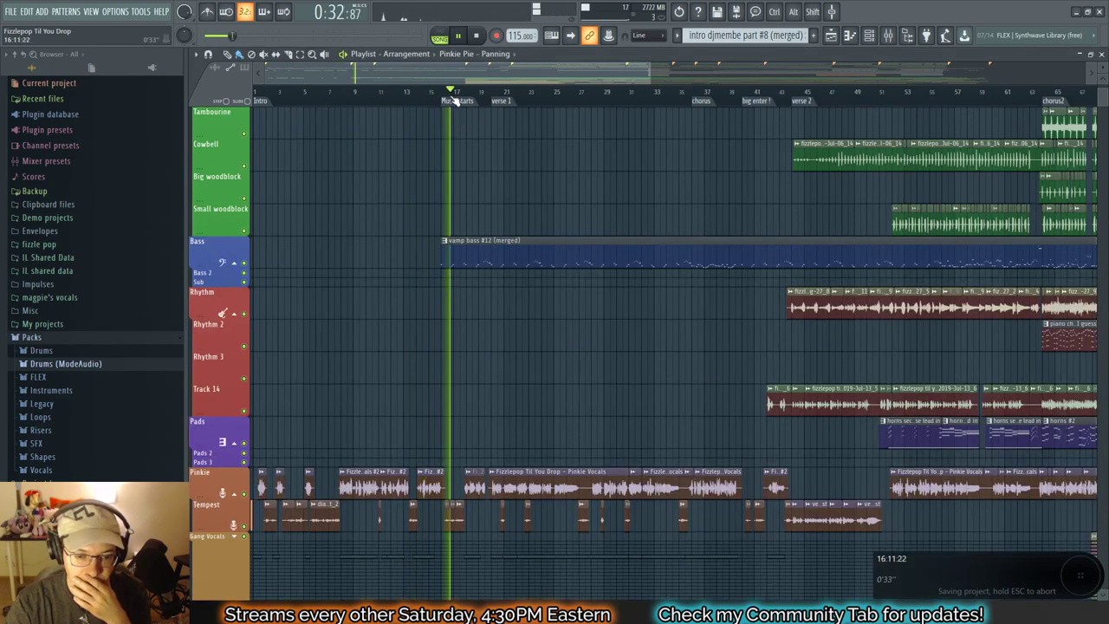
pyautogui.press('F9')
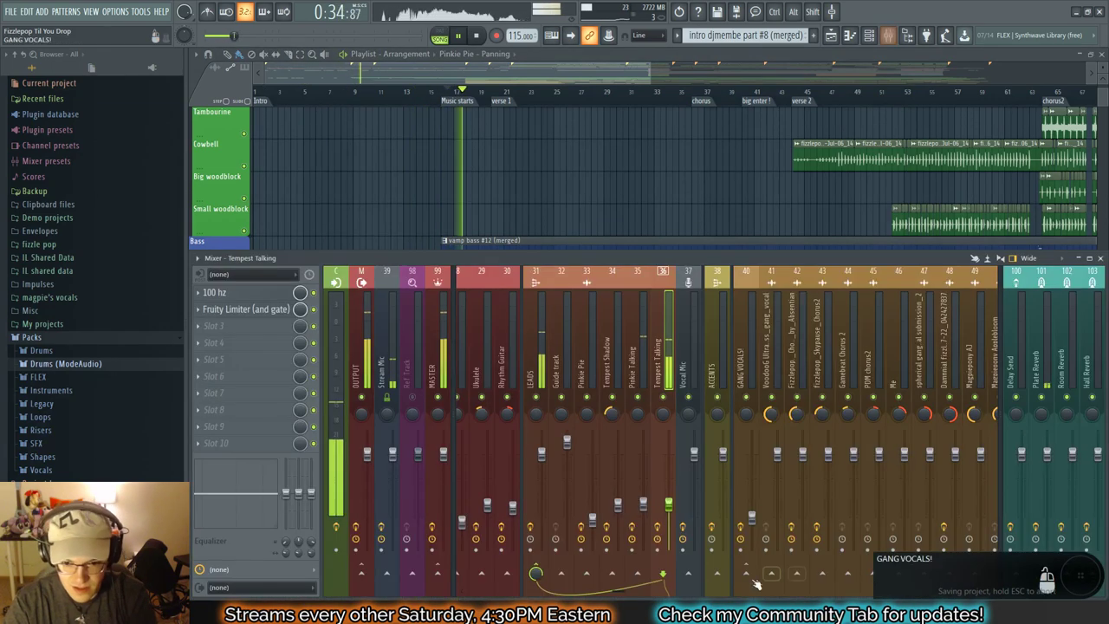
pyautogui.moveTo(617, 591); pyautogui.dragTo(520, 584)
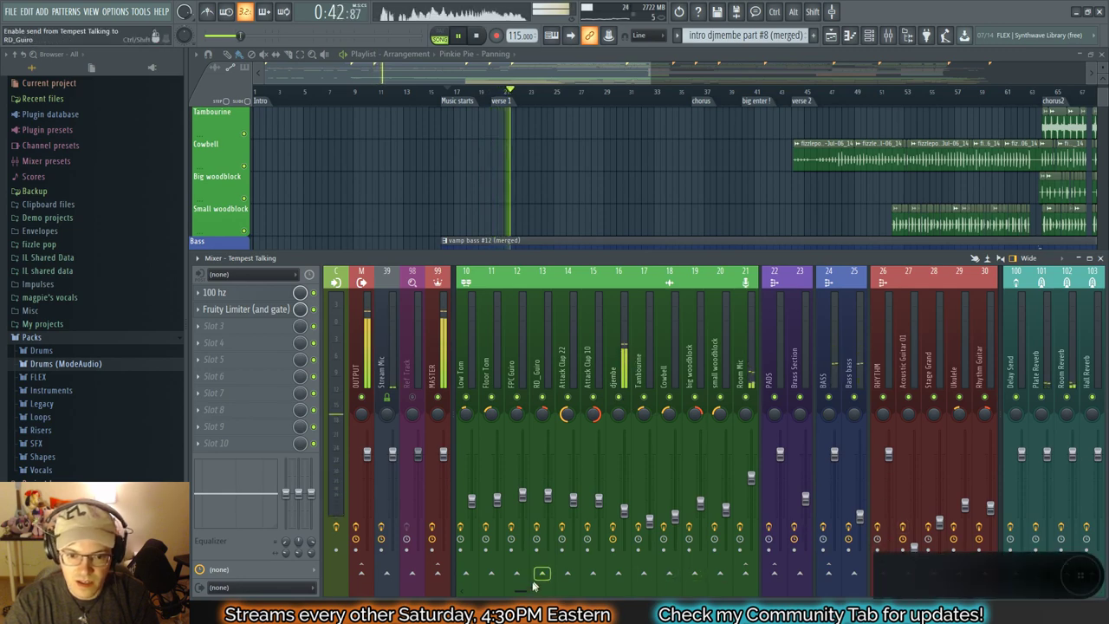
pyautogui.moveTo(523, 591); pyautogui.dragTo(592, 592)
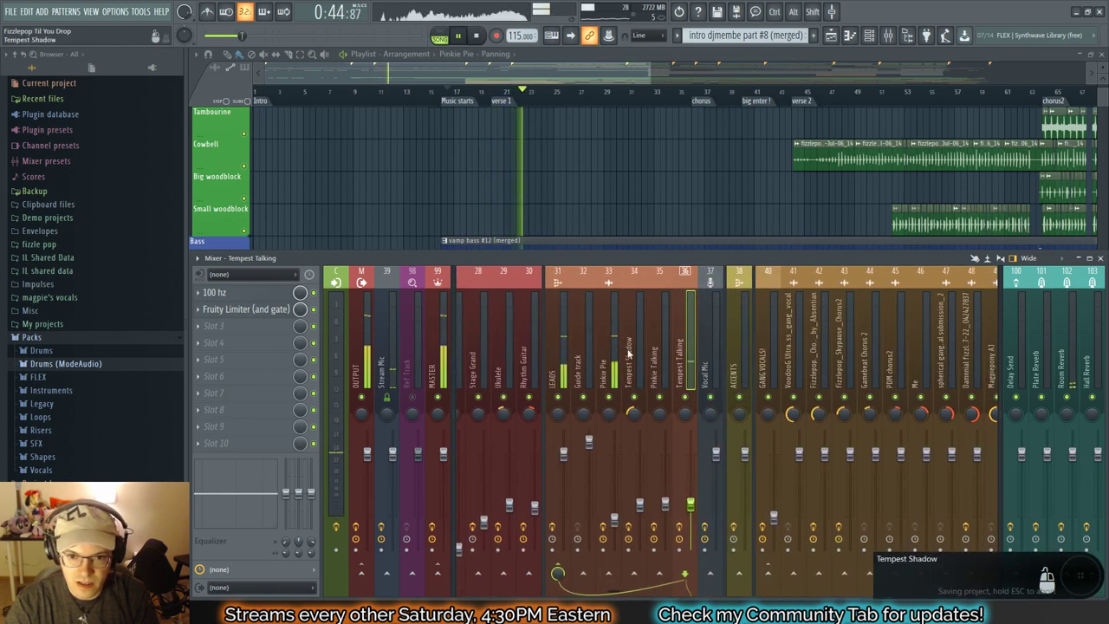
pyautogui.click(610, 354)
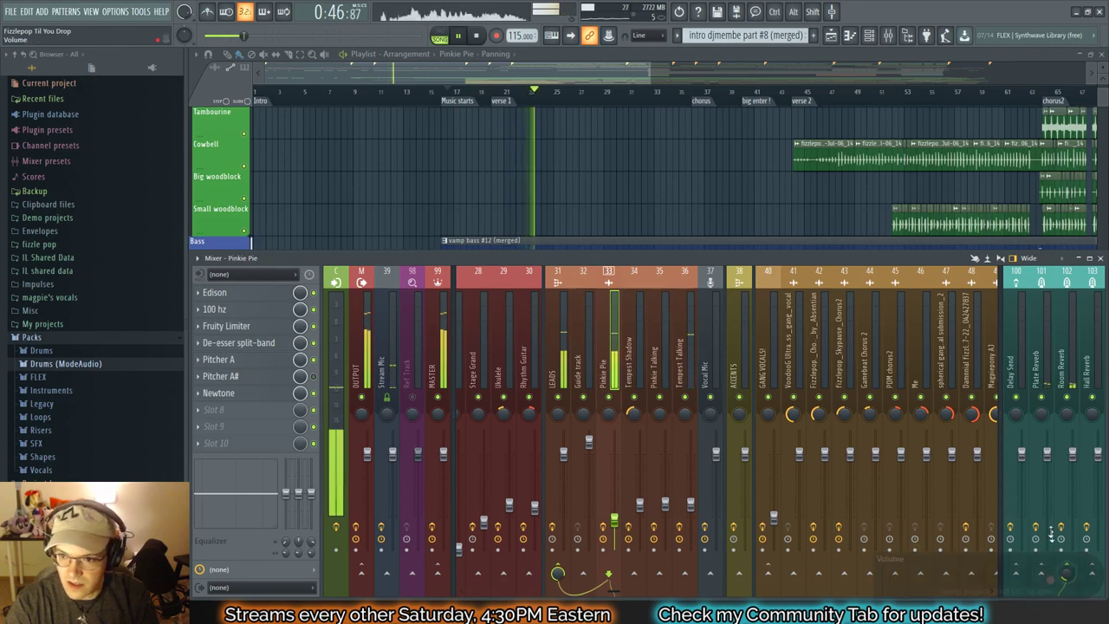
pyautogui.click(636, 371)
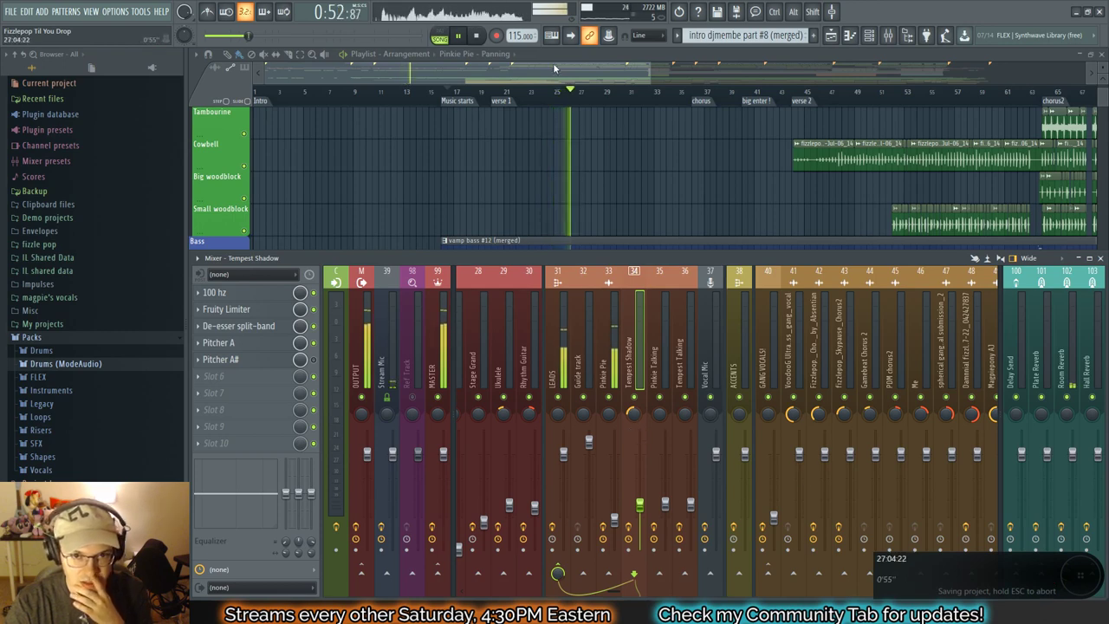
# Step: Play the beginning of Chorus 3 repeatedly and listen to the lead vocal with the mixer open
pyautogui.moveTo(552, 66); pyautogui.dragTo(888, 90)
pyautogui.press('space')
pyautogui.press('space')
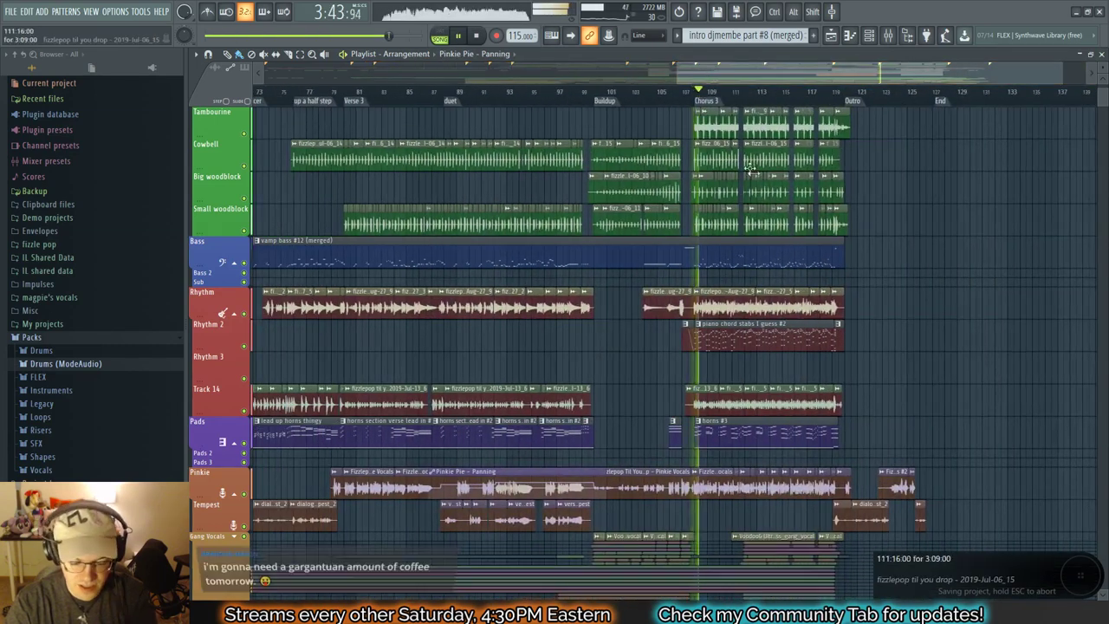
pyautogui.press('F9')
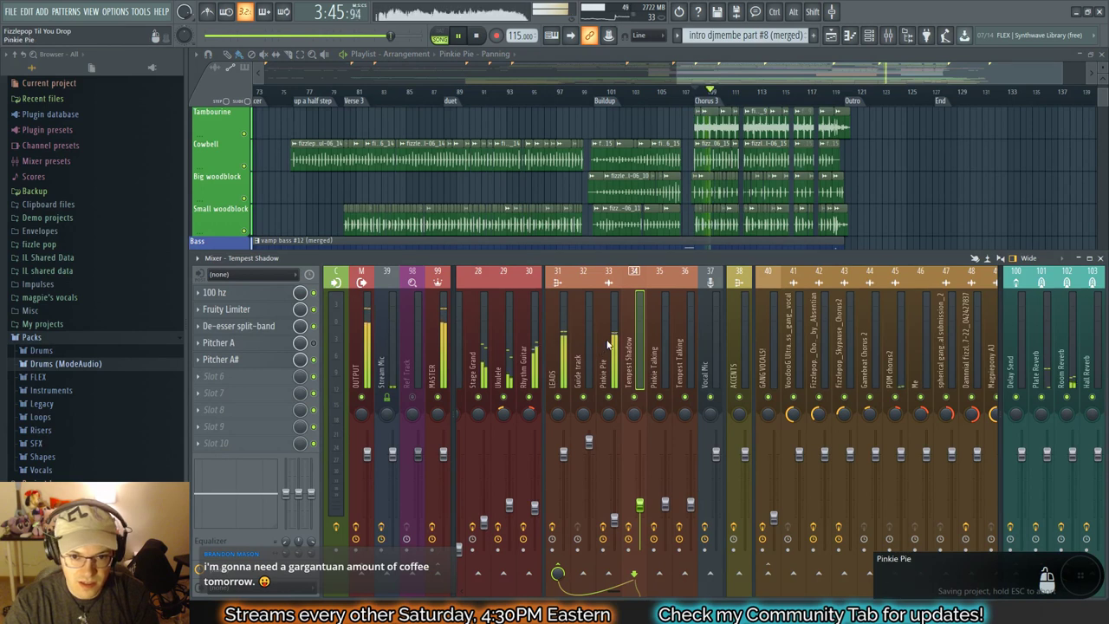
pyautogui.press('space')
pyautogui.press('space')
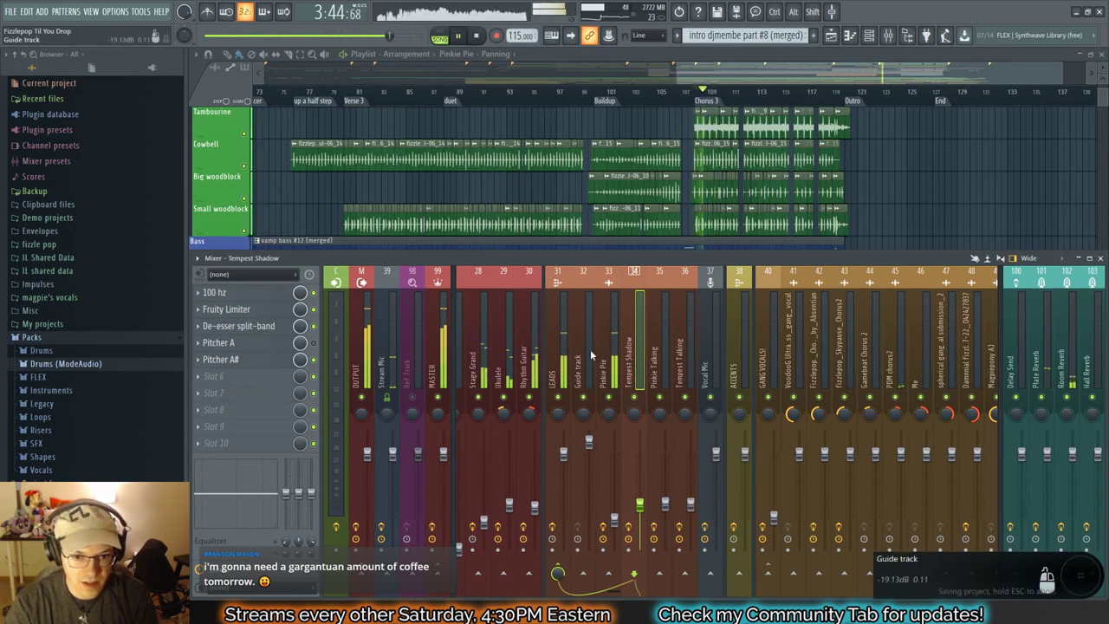
# Step: Load Fruity Delay 3 into effect slot 8 of the Pinkie Pie track and move its window clear of the effects list
pyautogui.click(608, 360)
pyautogui.press('space')
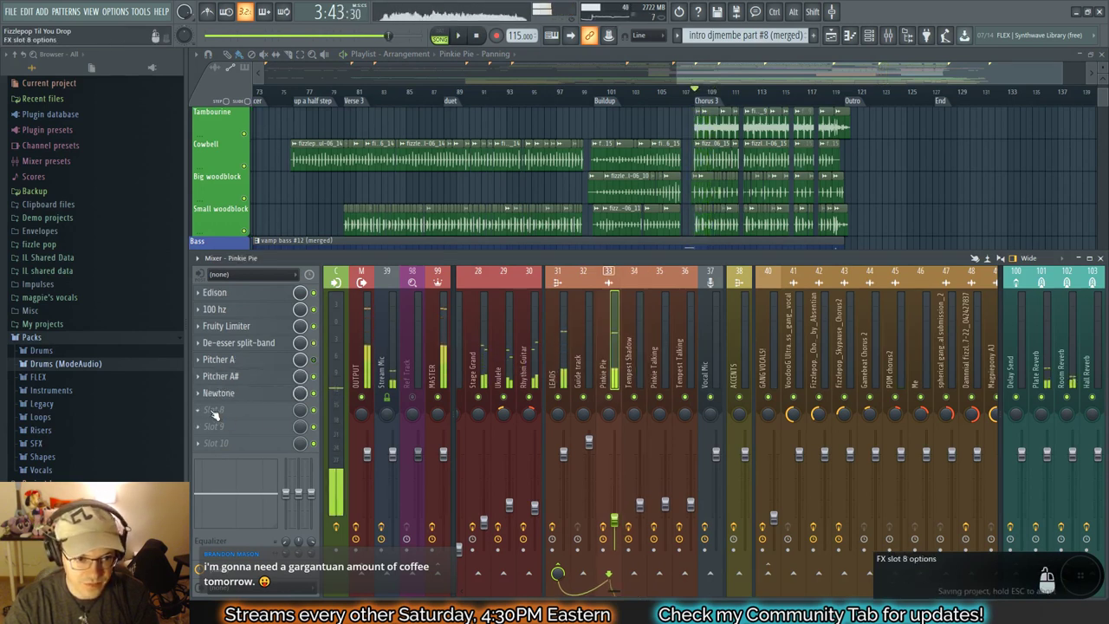
pyautogui.click(206, 413)
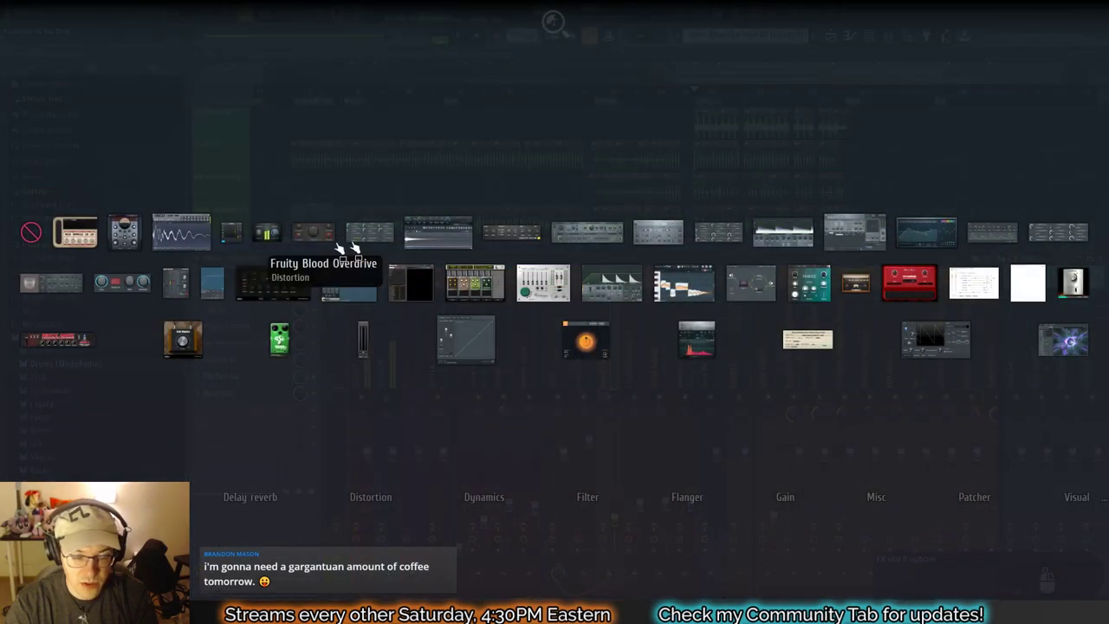
pyautogui.click(599, 230)
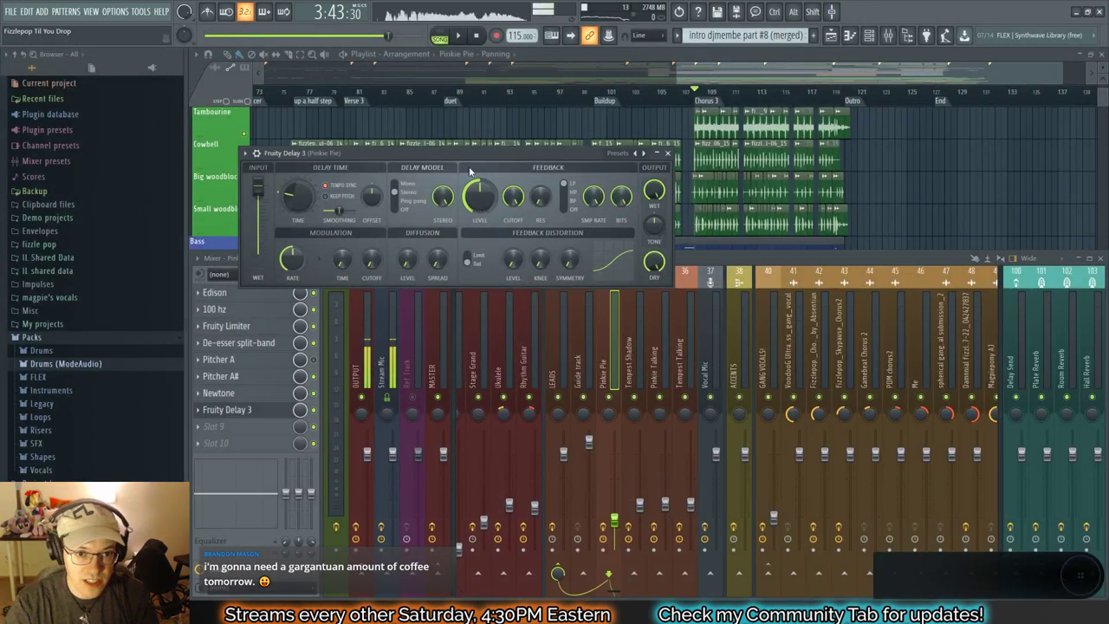
pyautogui.moveTo(485, 151); pyautogui.dragTo(772, 209)
# Step: Solo Pinkie Pie during Chorus 3 playback and lower the feedback level of its Fruity Delay 3
pyautogui.press('space')
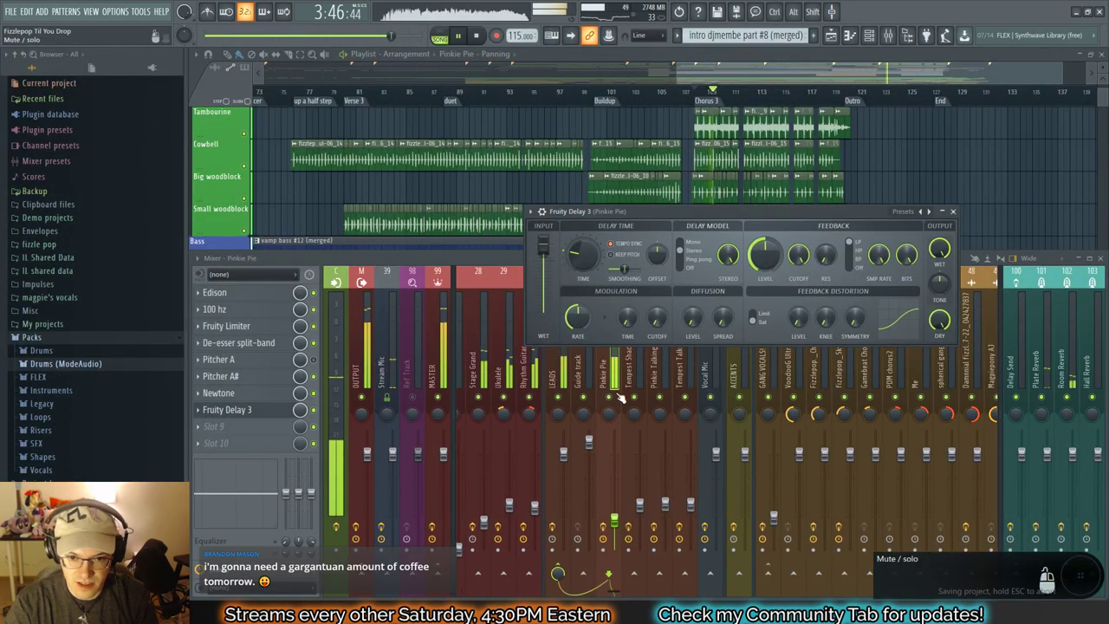
pyautogui.click(613, 401)
pyautogui.click(764, 248)
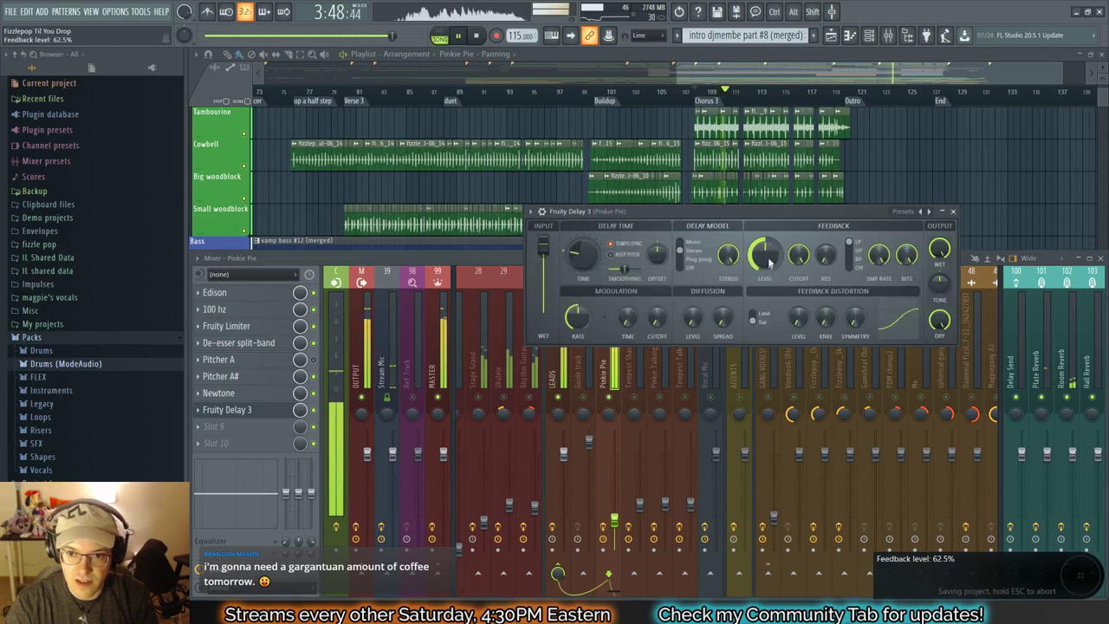
pyautogui.moveTo(765, 253); pyautogui.dragTo(764, 265)
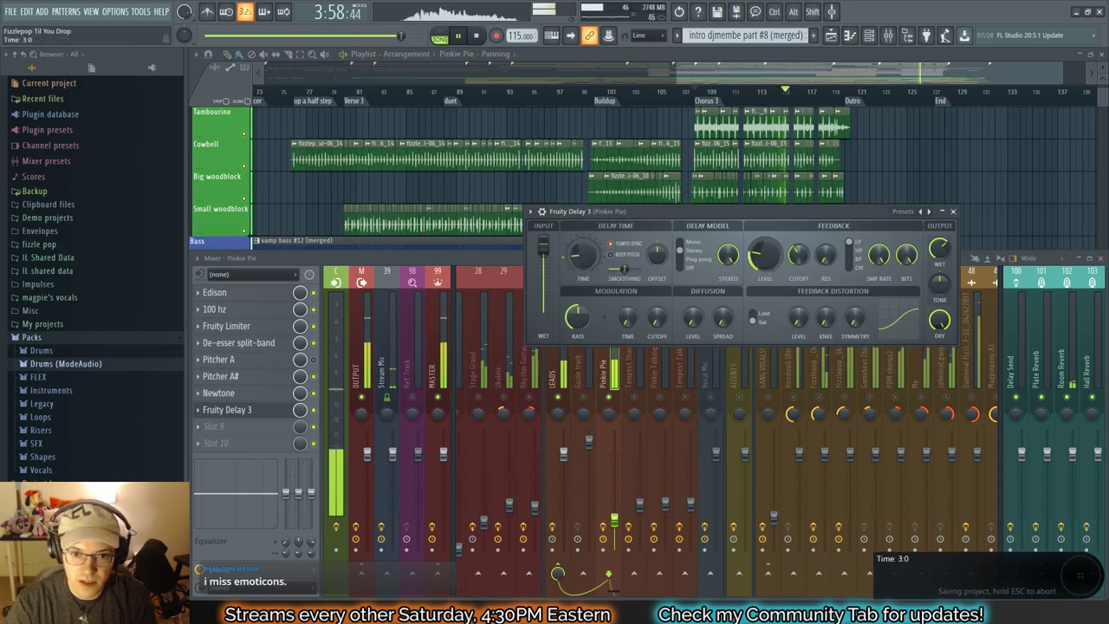
# Step: Restart Chorus 3, shorten the delay time of Pinkie Pie's Fruity Delay 3, and hear it in the full mix
pyautogui.press('space')
pyautogui.press('space')
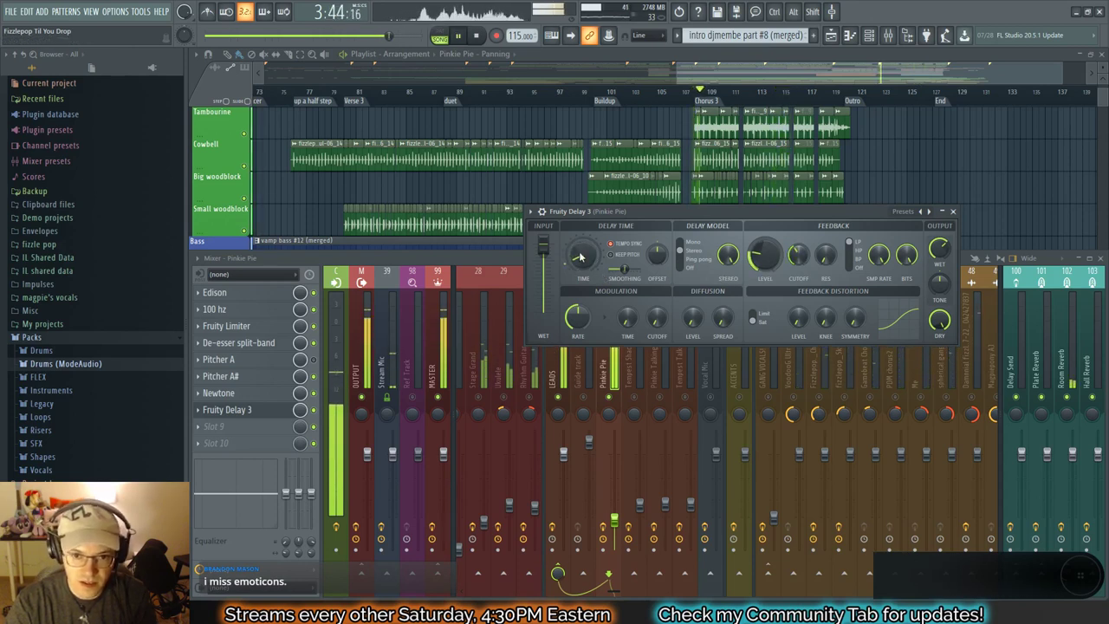
pyautogui.moveTo(582, 256); pyautogui.dragTo(582, 286)
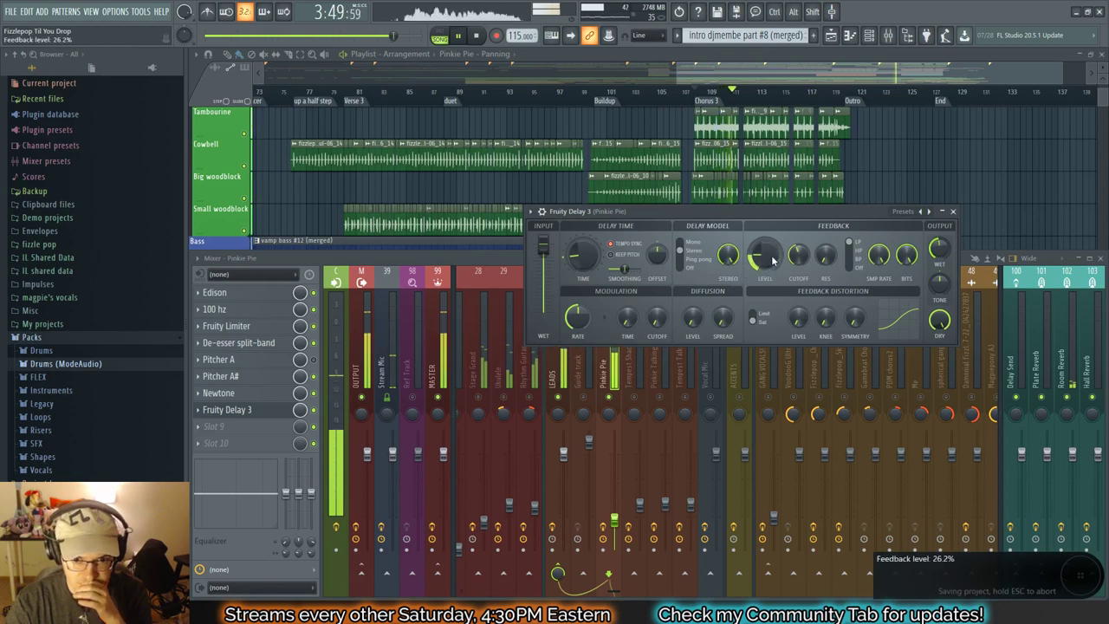
pyautogui.rightClick(438, 397)
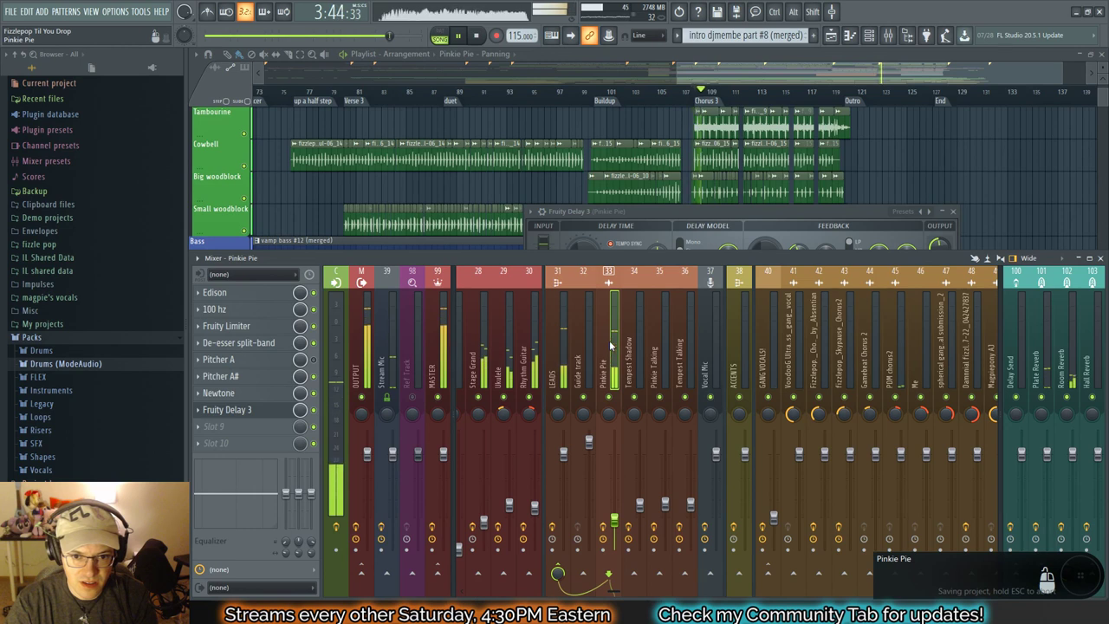
pyautogui.click(667, 211)
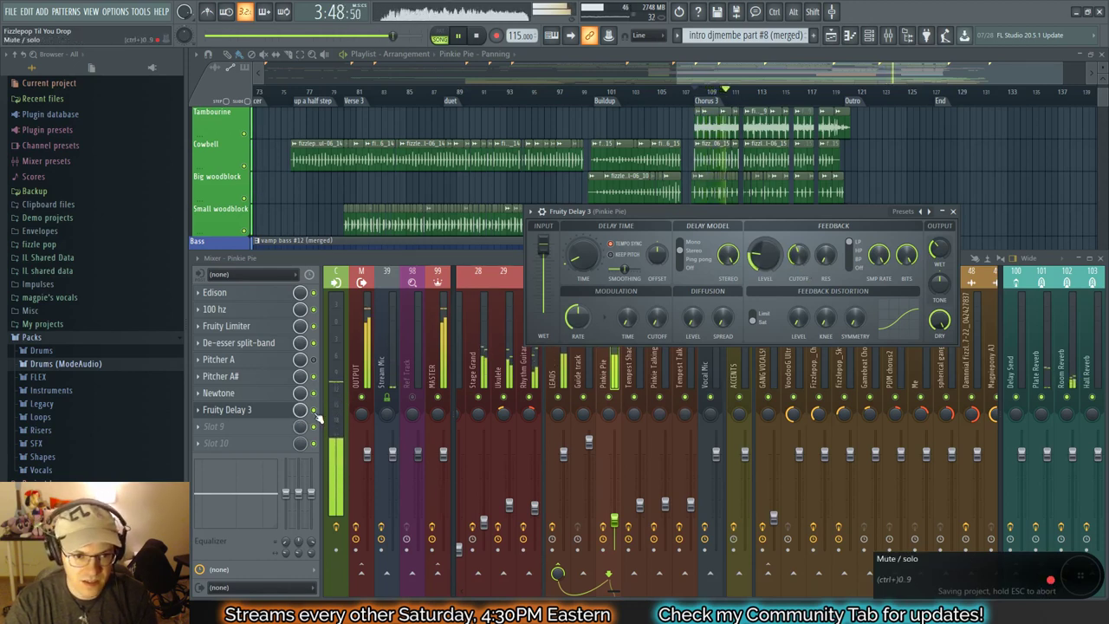
# Step: Compare Pinkie Pie soloed and in the full mix with its delay switched on and off, and lower the delay's output wet level
pyautogui.click(317, 418)
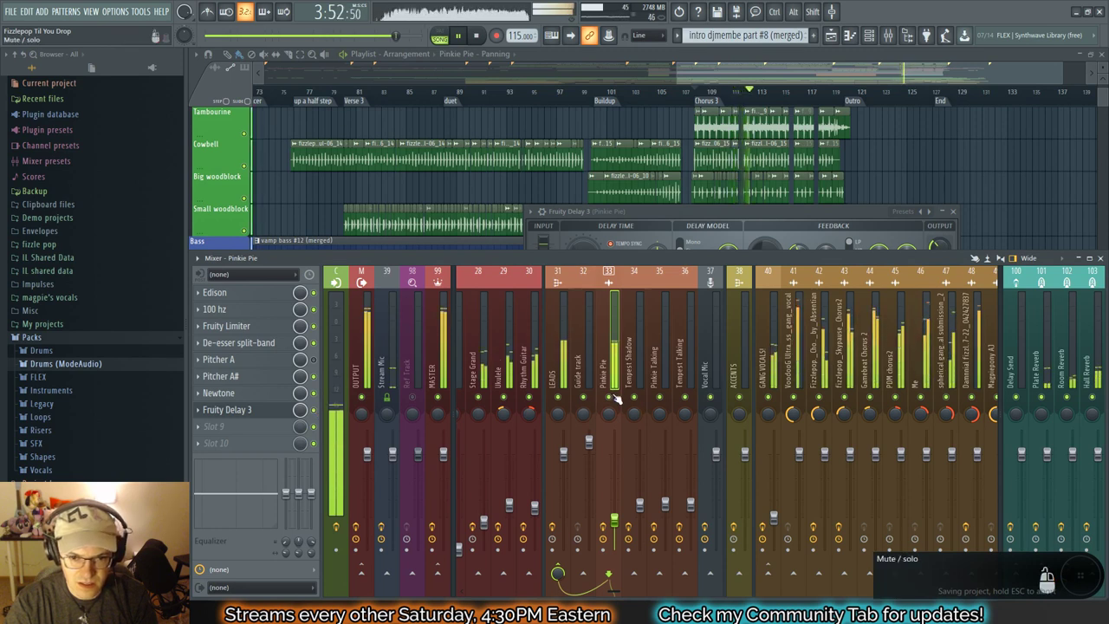
pyautogui.rightClick(611, 397)
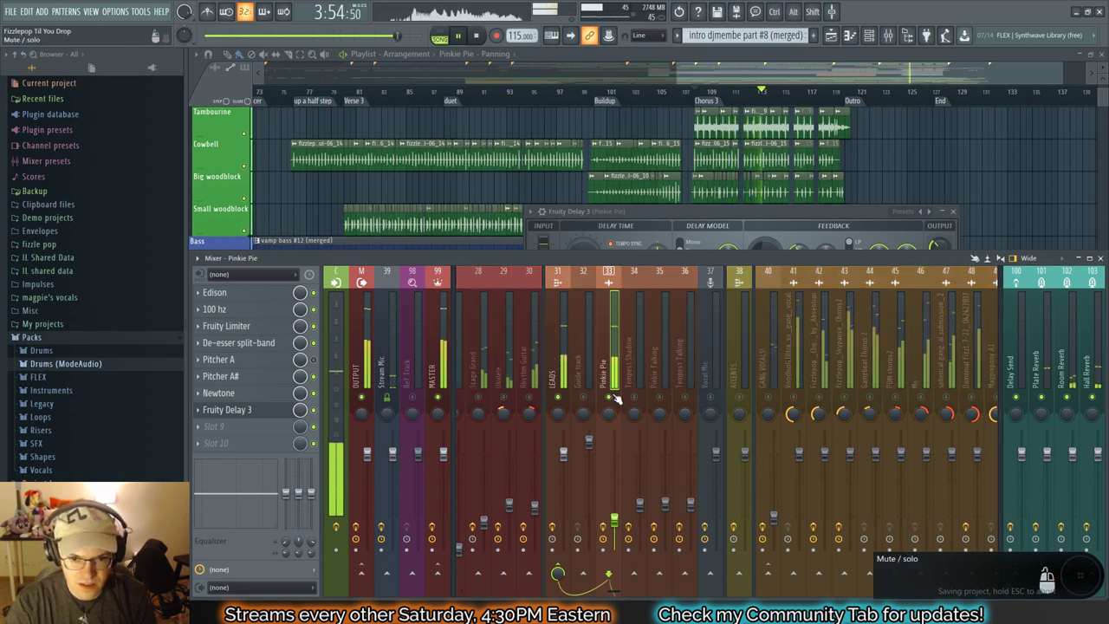
pyautogui.click(748, 214)
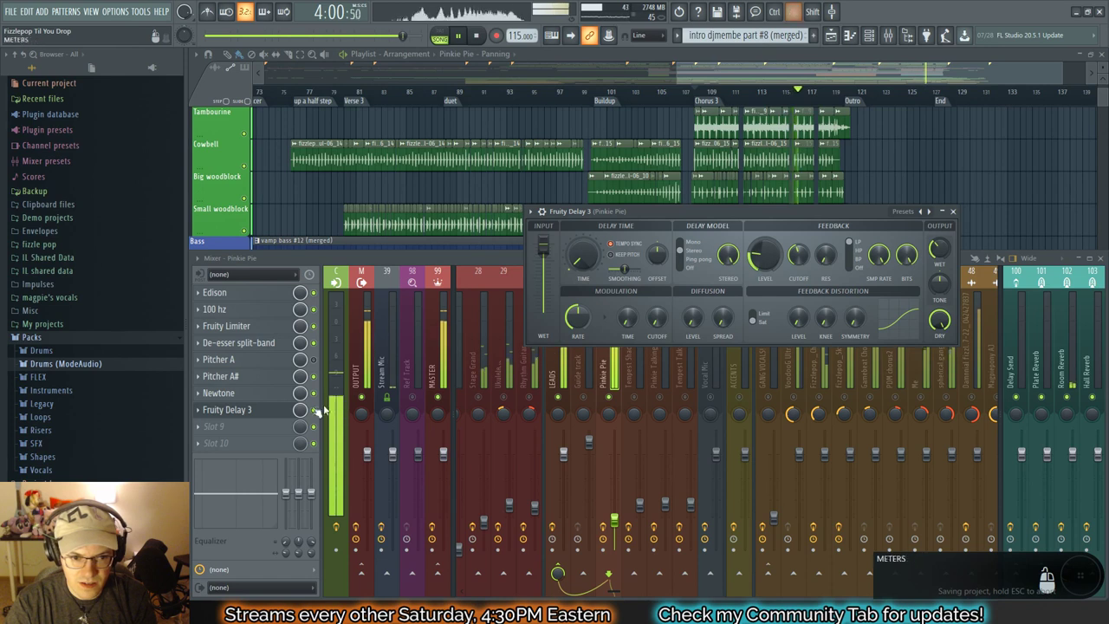
pyautogui.click(450, 414)
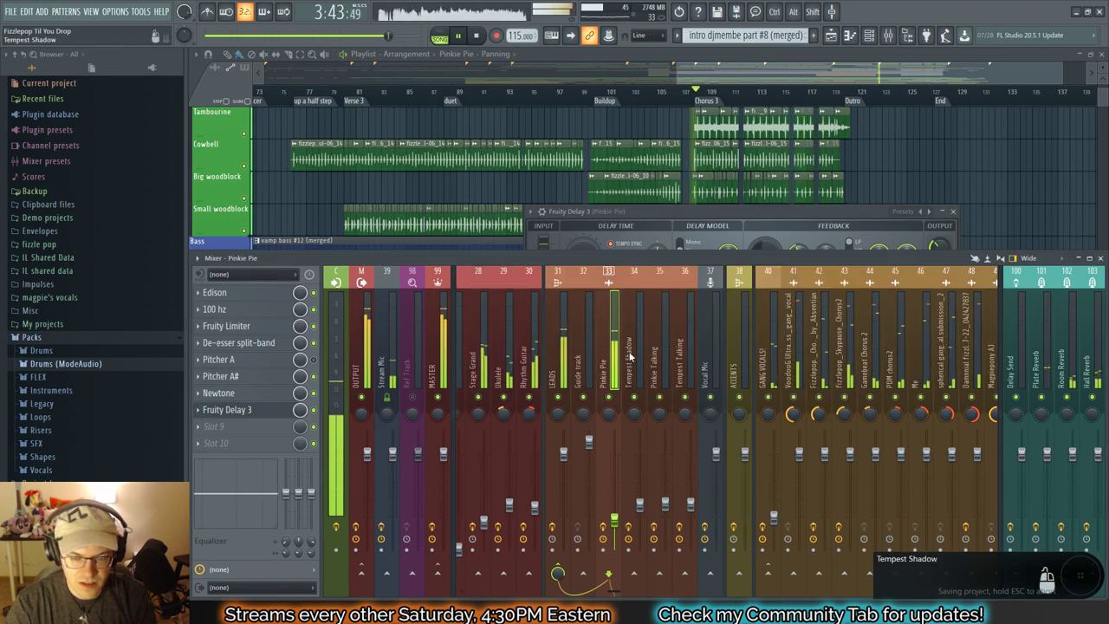
pyautogui.click(719, 218)
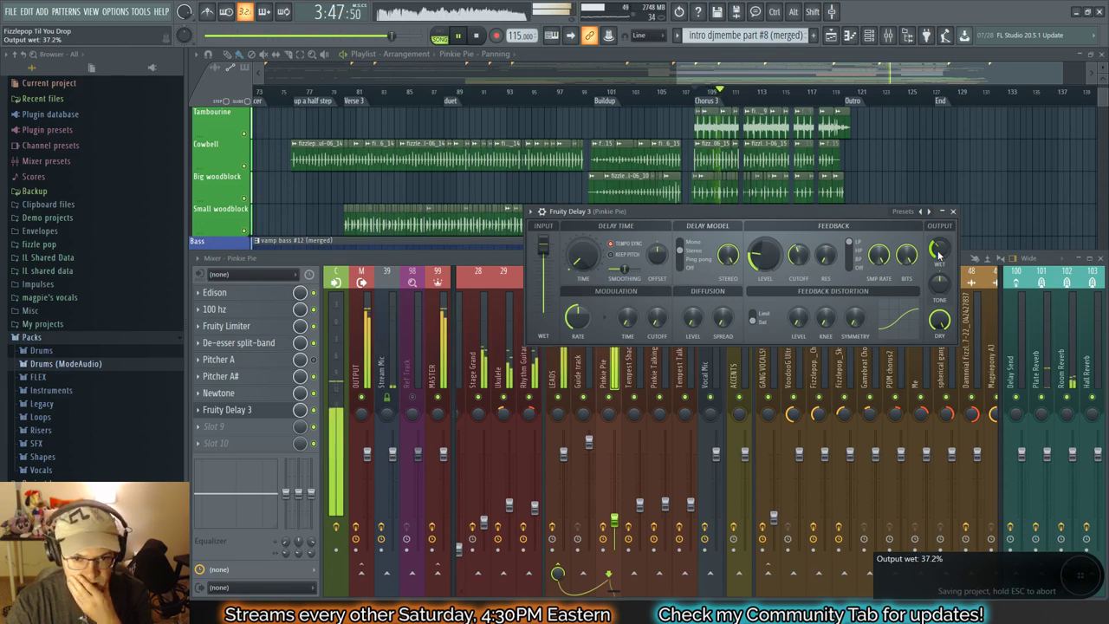
pyautogui.scroll(-1, 939, 253)
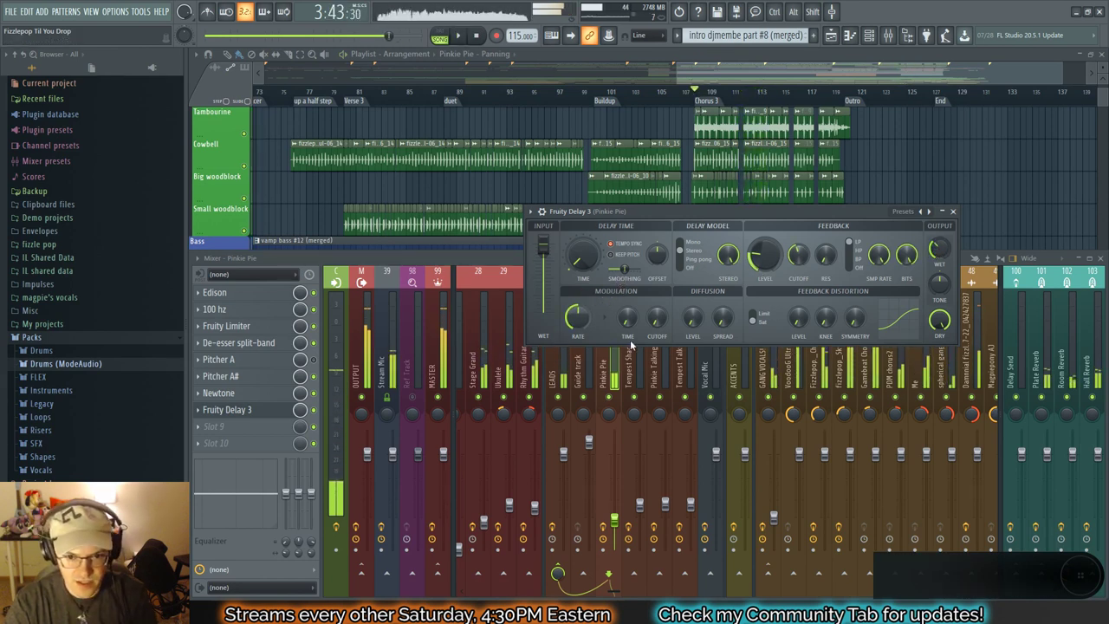
# Step: Play parts of the duet section and the start of Verse 3 to hear the vocals, with the mixer reopened
pyautogui.click(572, 95)
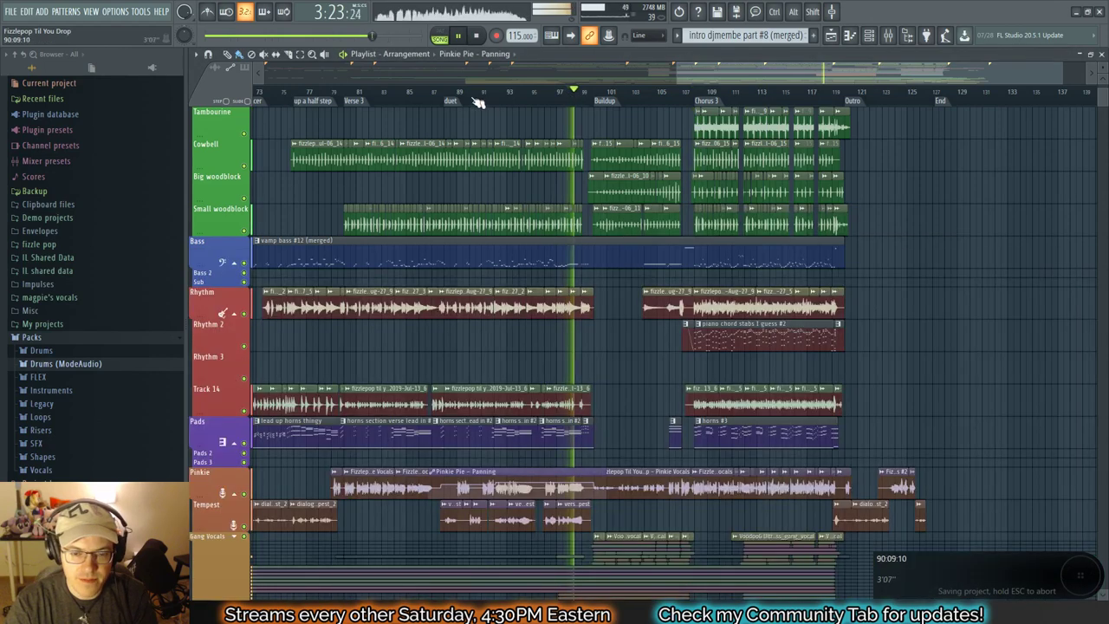
pyautogui.click(436, 93)
pyautogui.click(471, 93)
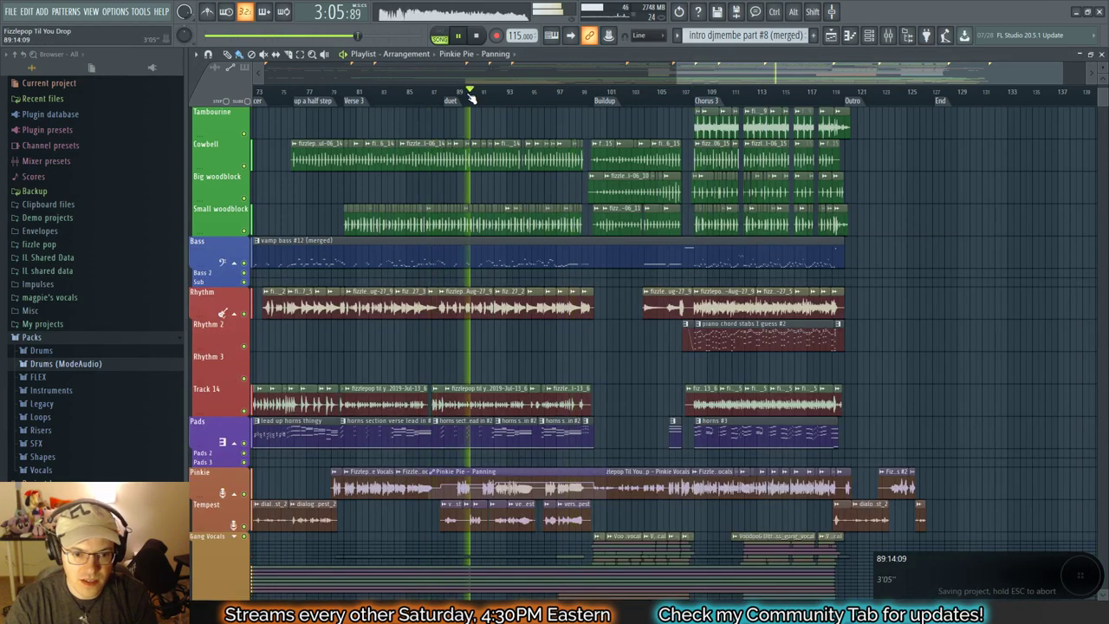
pyautogui.click(346, 93)
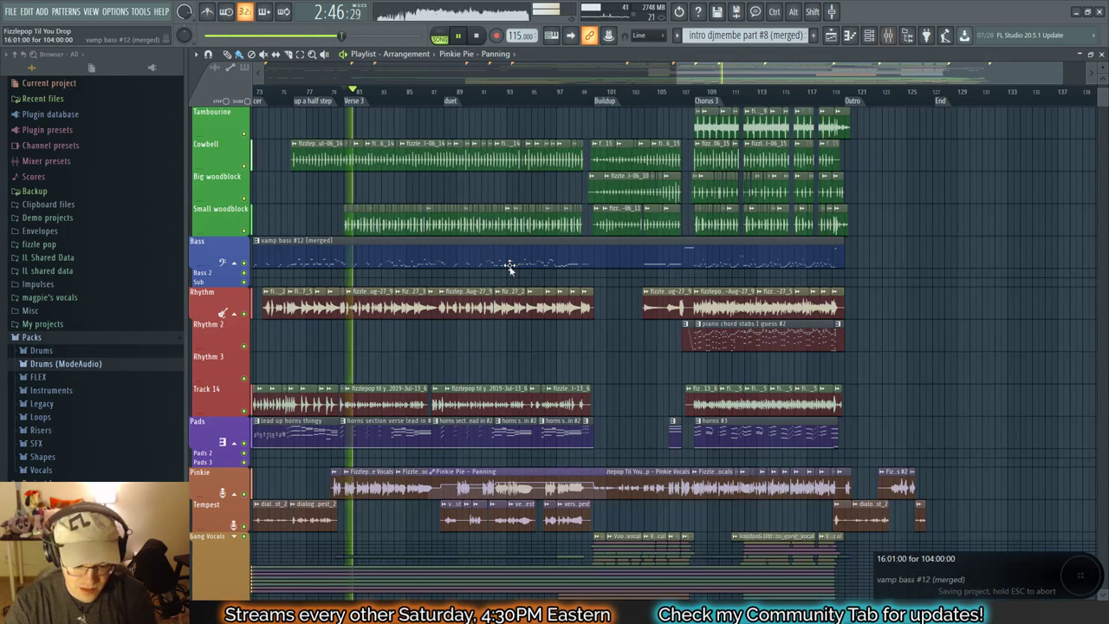
pyautogui.press('F9')
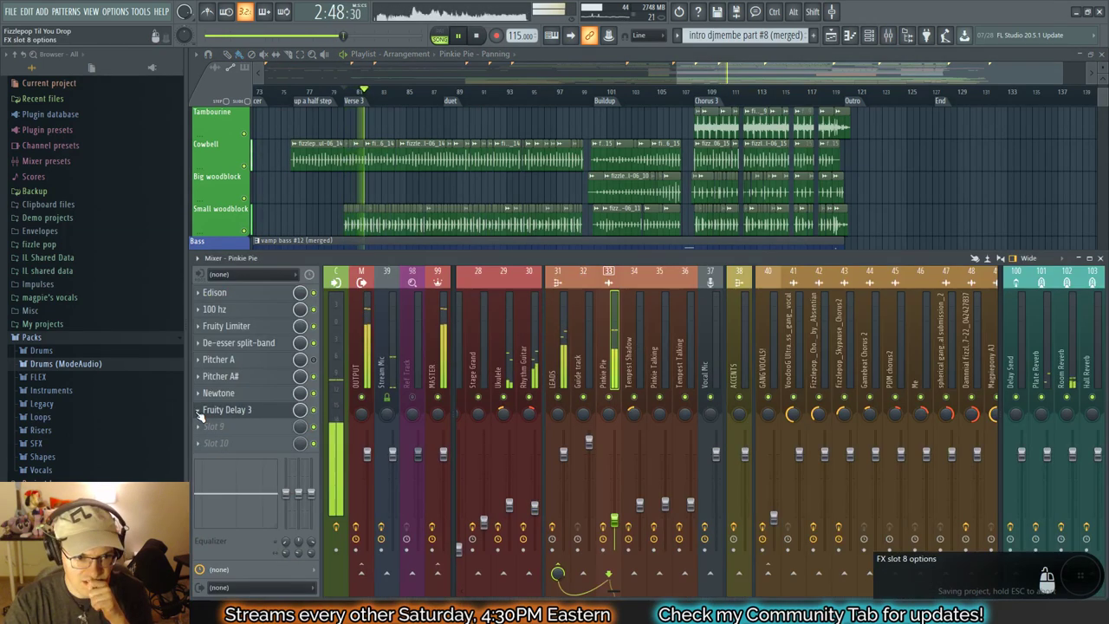
# Step: Stop playback, remove Fruity Delay 3 from effect slot 8 of the Pinkie Pie track, and resume playing Verse 3
pyautogui.press('space')
pyautogui.press('F8')
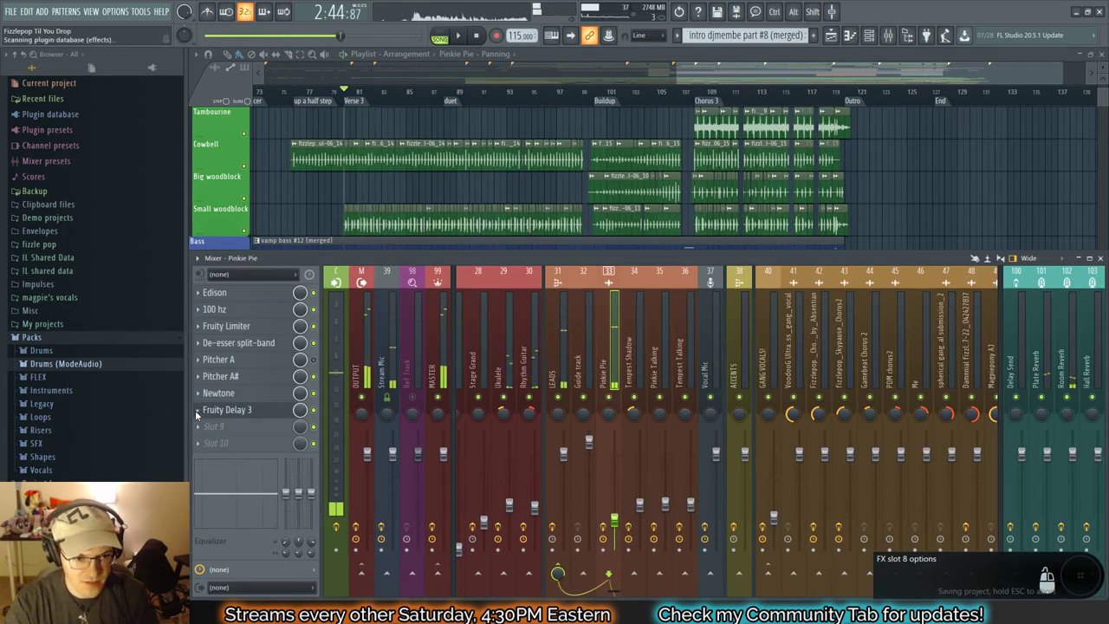
pyautogui.click(31, 232)
pyautogui.press('space')
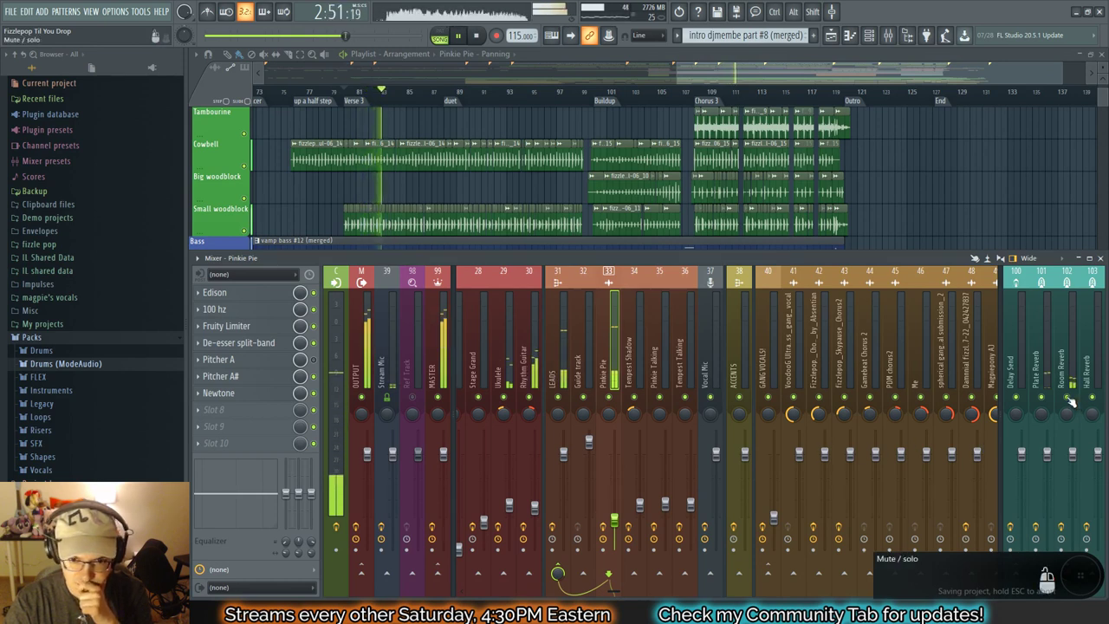
# Step: Compare Verse 3 with the Room Reverb on and off, in the full mix and with Pinkie Pie soloed
pyautogui.click(1069, 398)
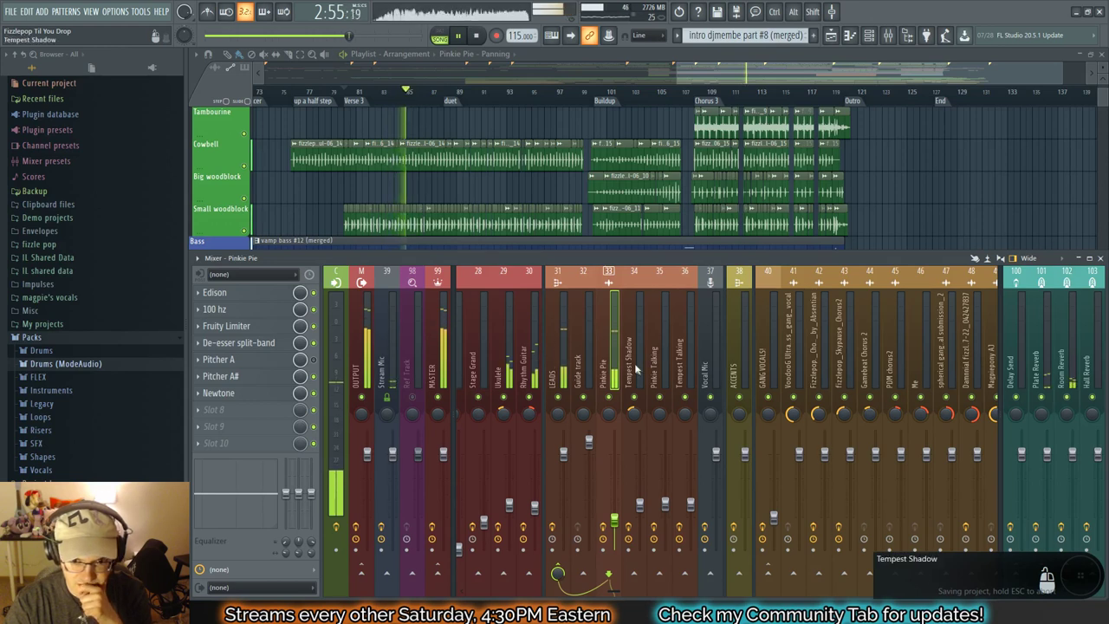
pyautogui.rightClick(1069, 398)
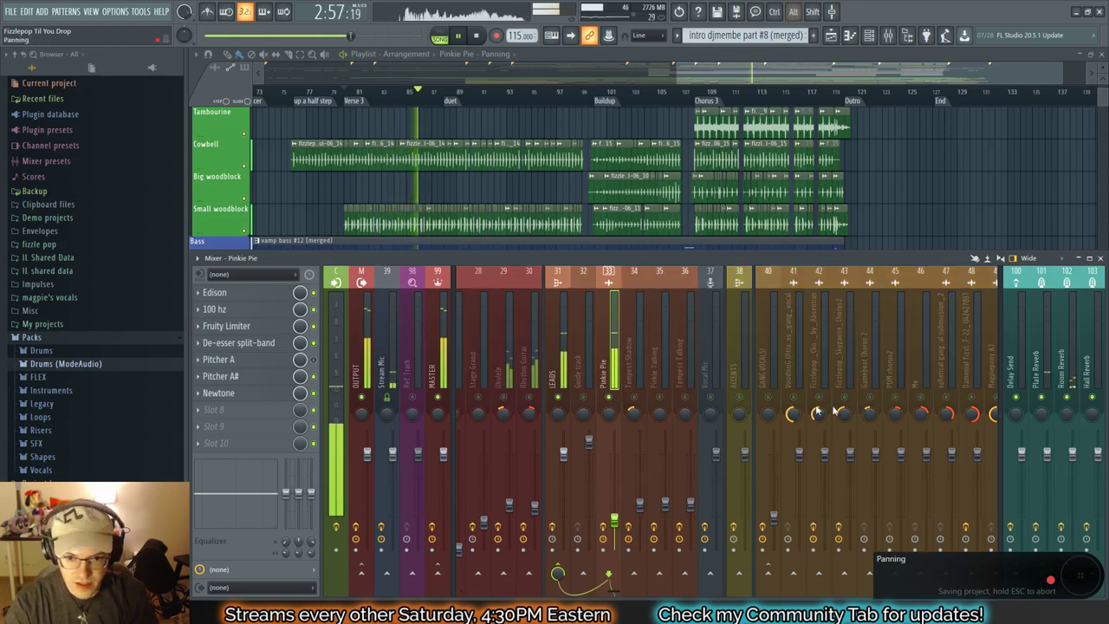
pyautogui.click(1068, 399)
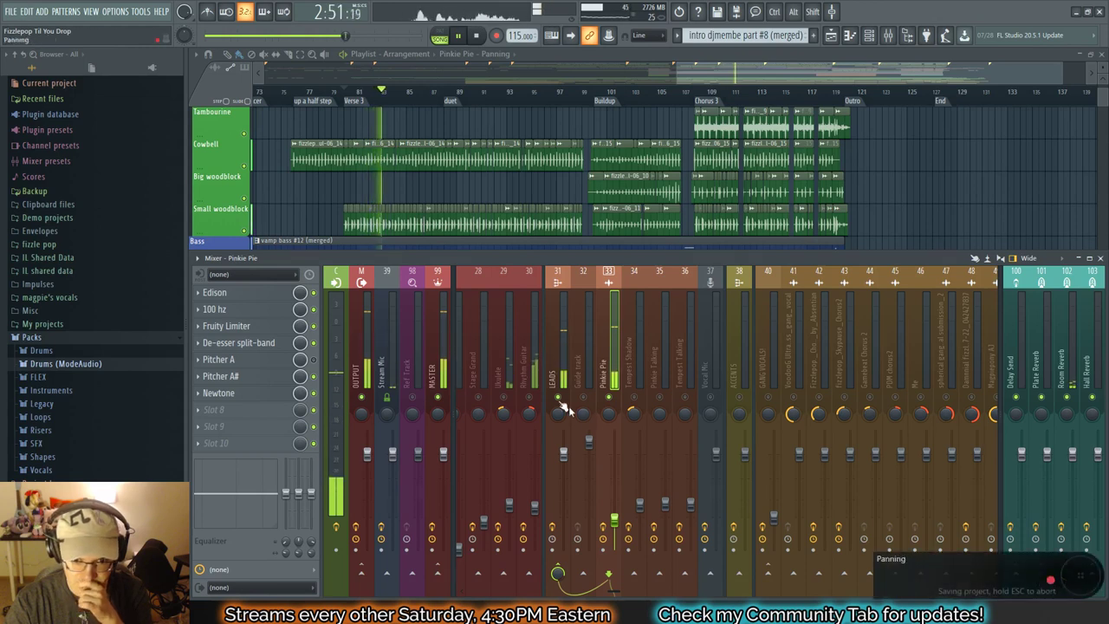
# Step: Open Fruity parametric EQ 2 on the Room Reverb track and lower the frequency of its band 7 low pass
pyautogui.click(1069, 373)
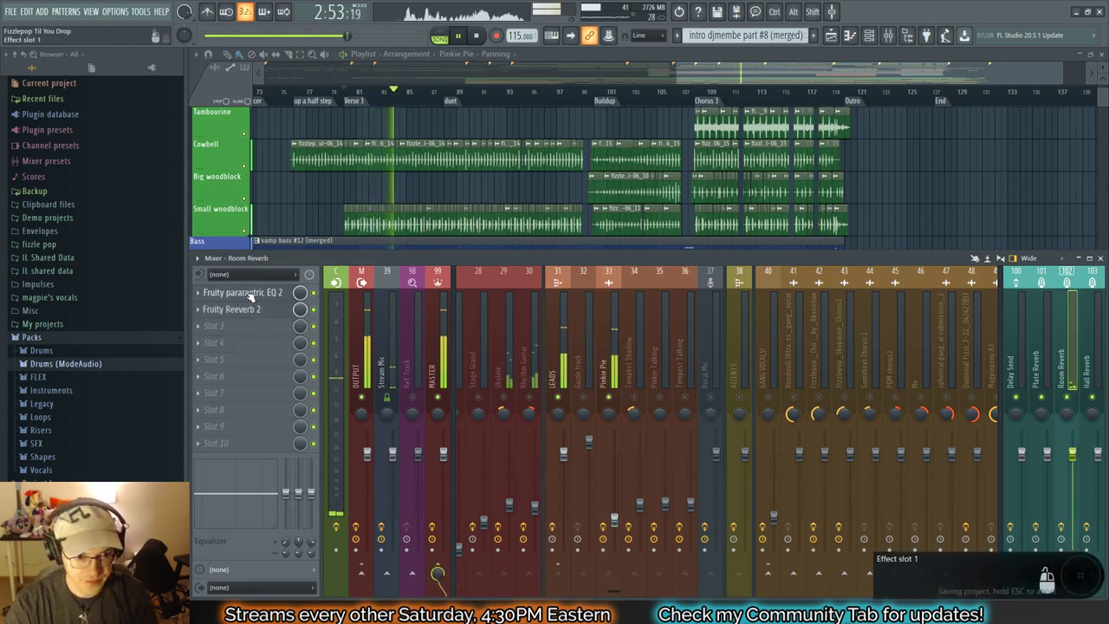
pyautogui.click(252, 310)
pyautogui.click(252, 310)
pyautogui.click(243, 293)
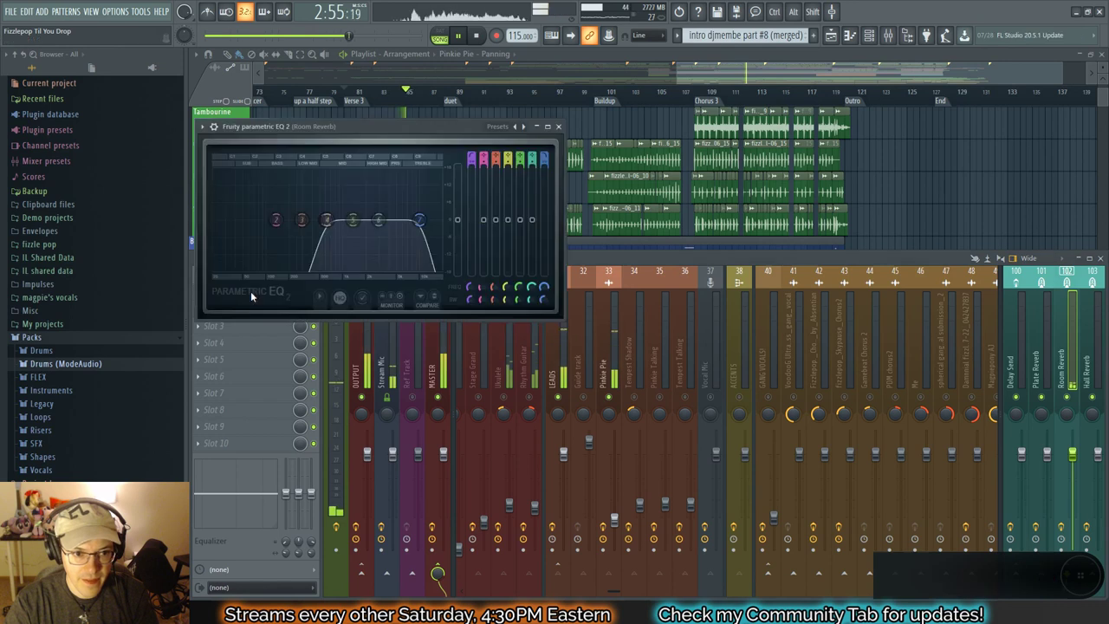
pyautogui.moveTo(420, 219); pyautogui.dragTo(410, 220)
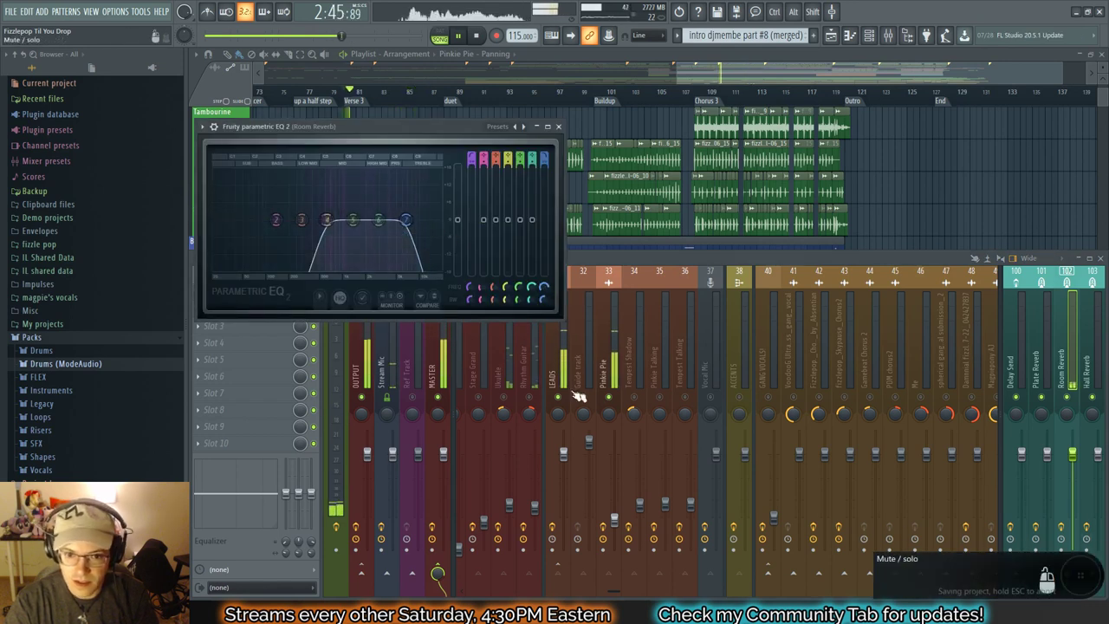
# Step: Compare the Room Reverb send levels of the Pinkie Pie and Tempest Shadow tracks, and save the project
pyautogui.click(609, 358)
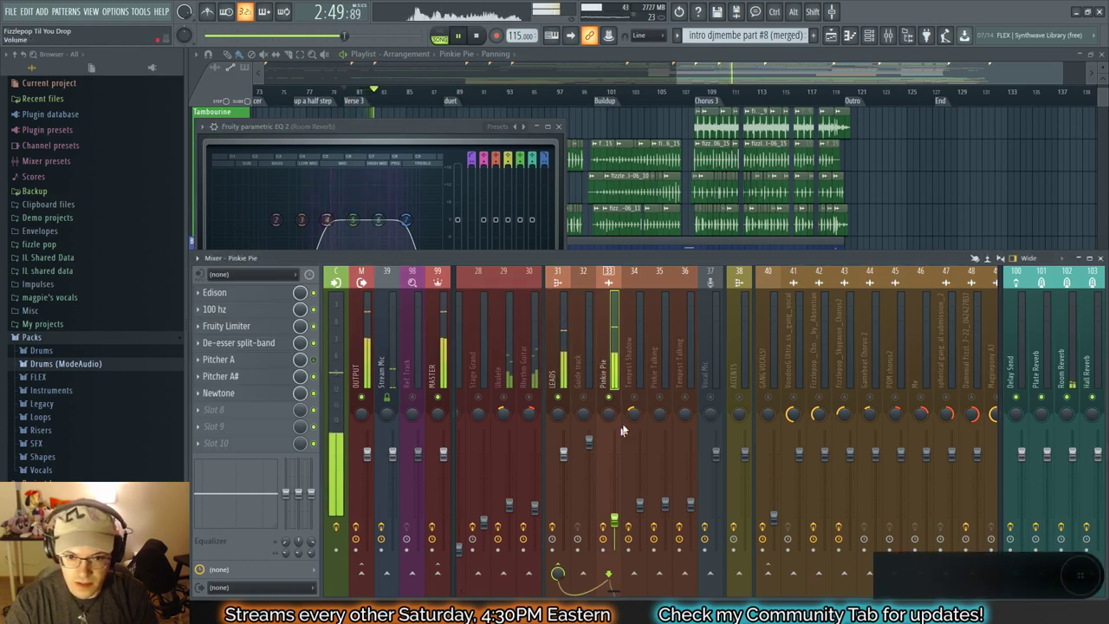
pyautogui.press('Right')
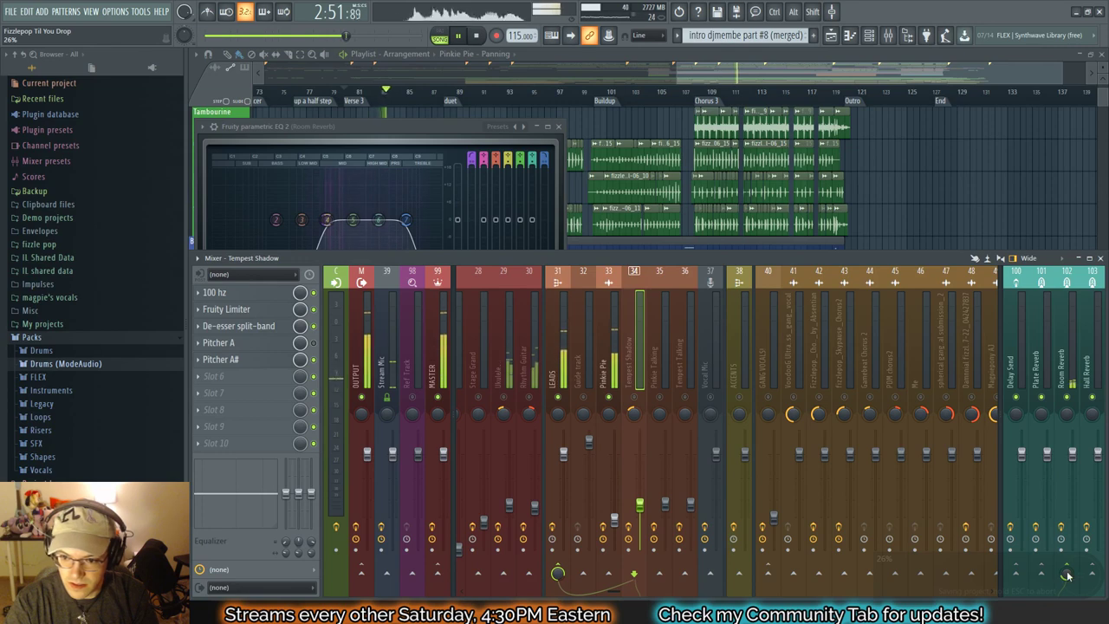
pyautogui.press('Left')
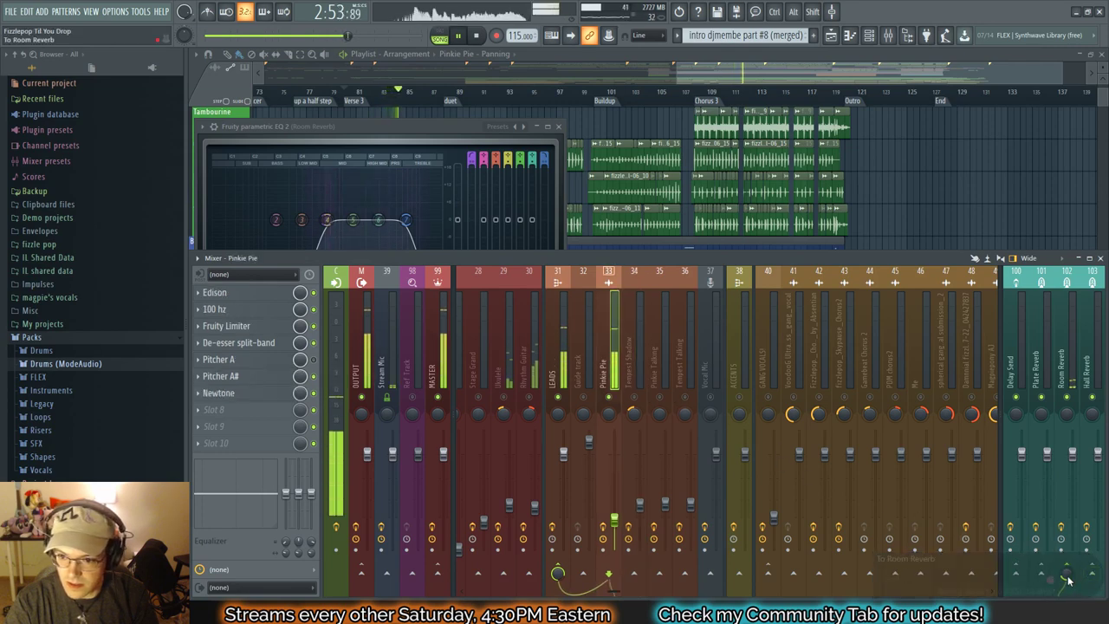
pyautogui.hotkey('ctrl', 's')
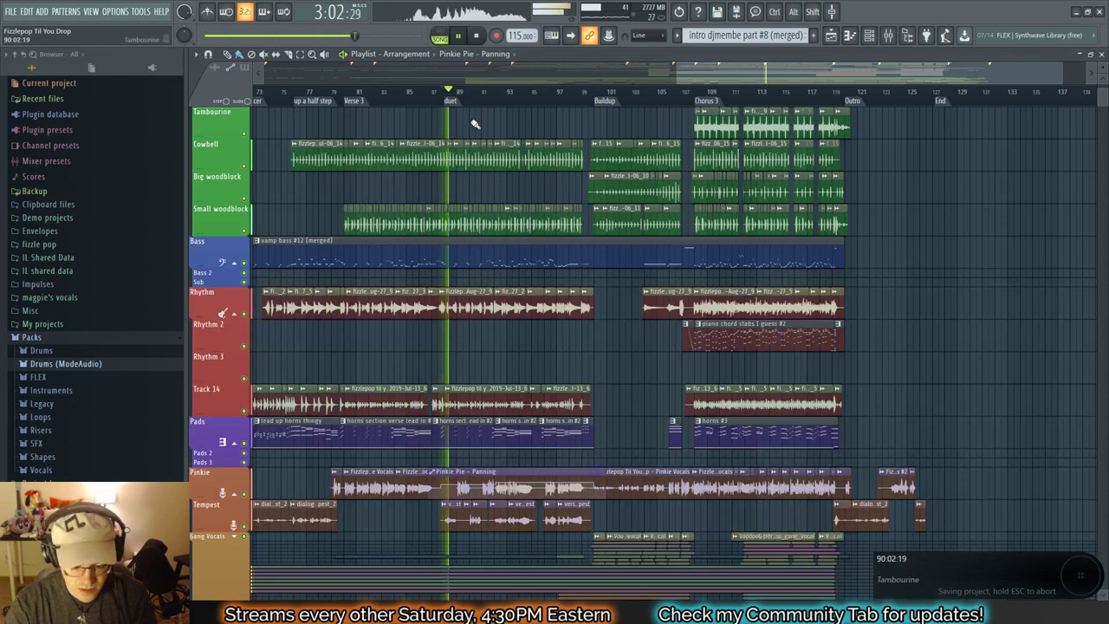
# Step: Lower the band 7 low pass of the Room Reverb's parametric EQ to about 5343 Hz during the duet and close the EQ
pyautogui.press('F9')
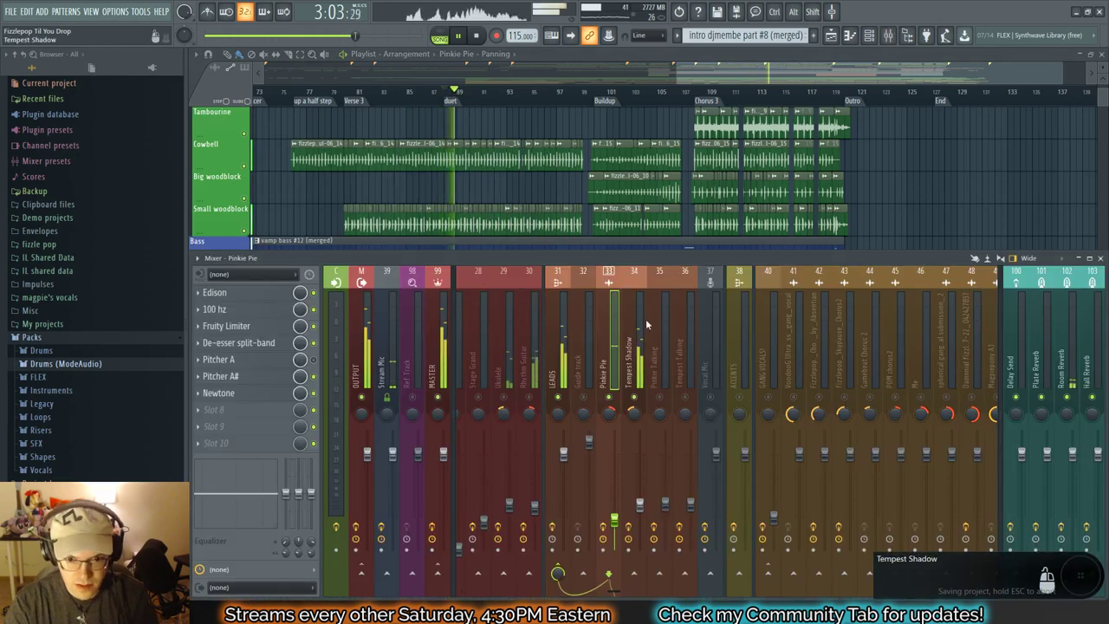
pyautogui.click(1063, 369)
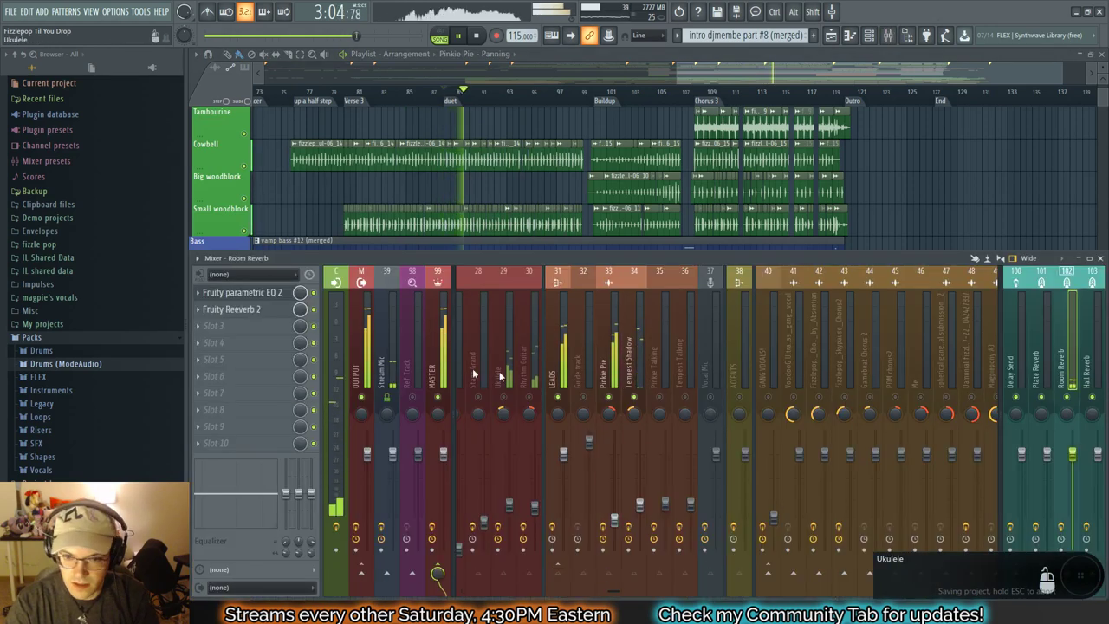
pyautogui.click(247, 297)
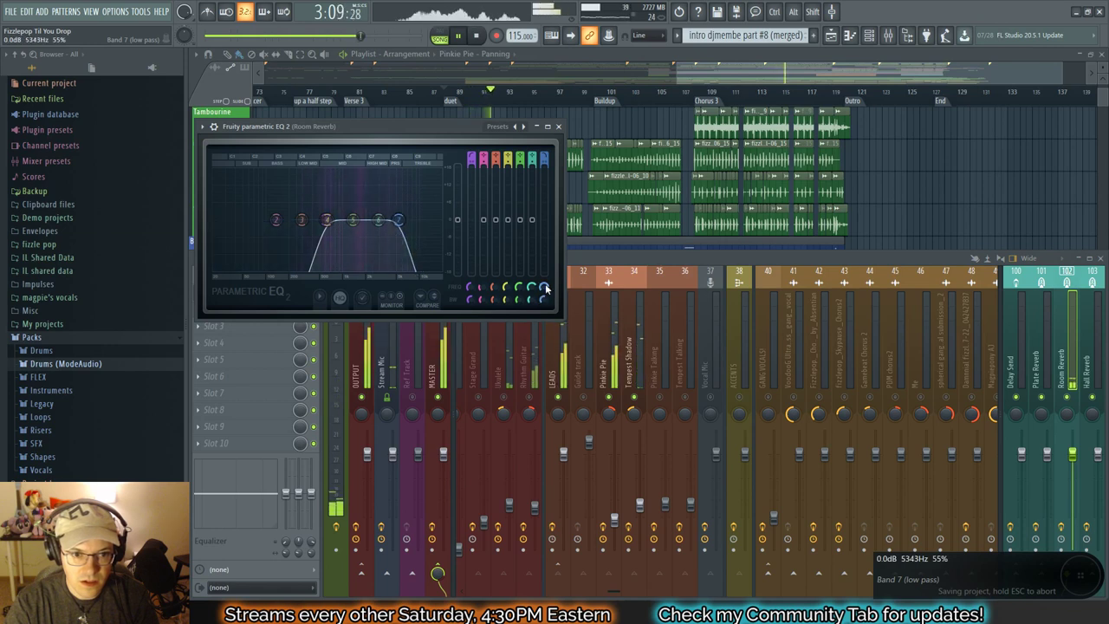
pyautogui.click(558, 127)
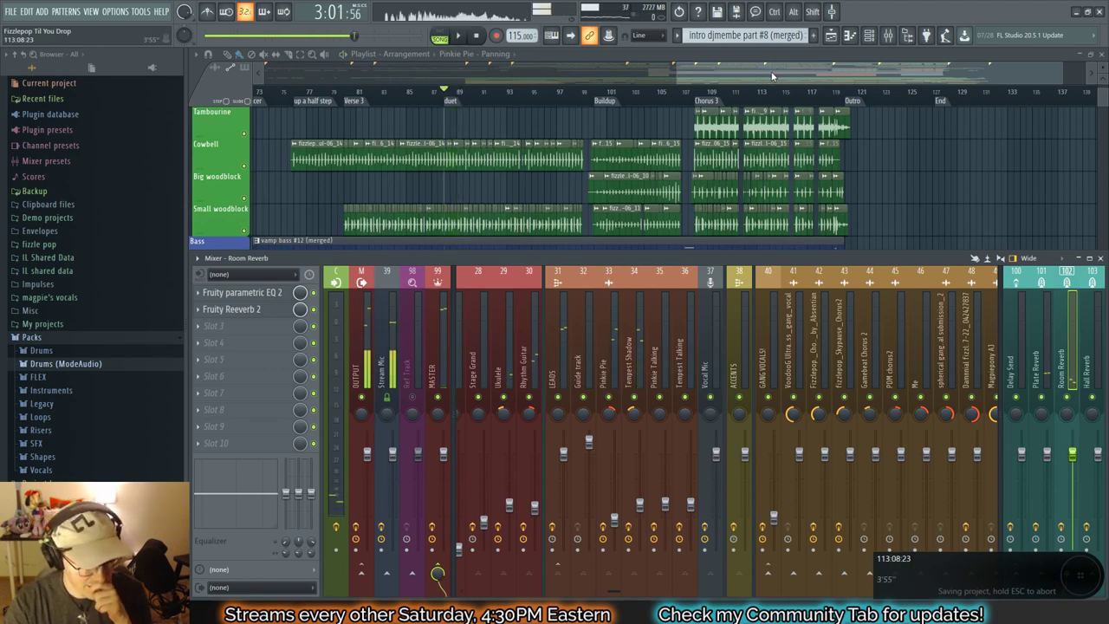
# Step: Play the beginnings of verse 2, the Music starts section and verse 1, and watch the vocal levels in the mixer
pyautogui.moveTo(770, 76); pyautogui.dragTo(513, 94)
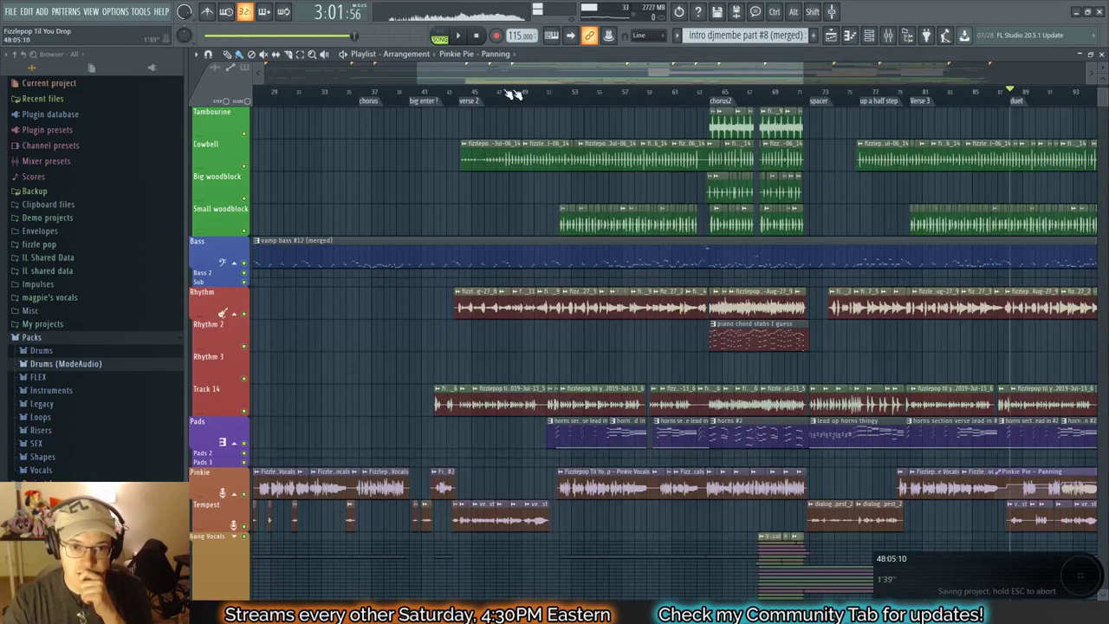
pyautogui.click(462, 92)
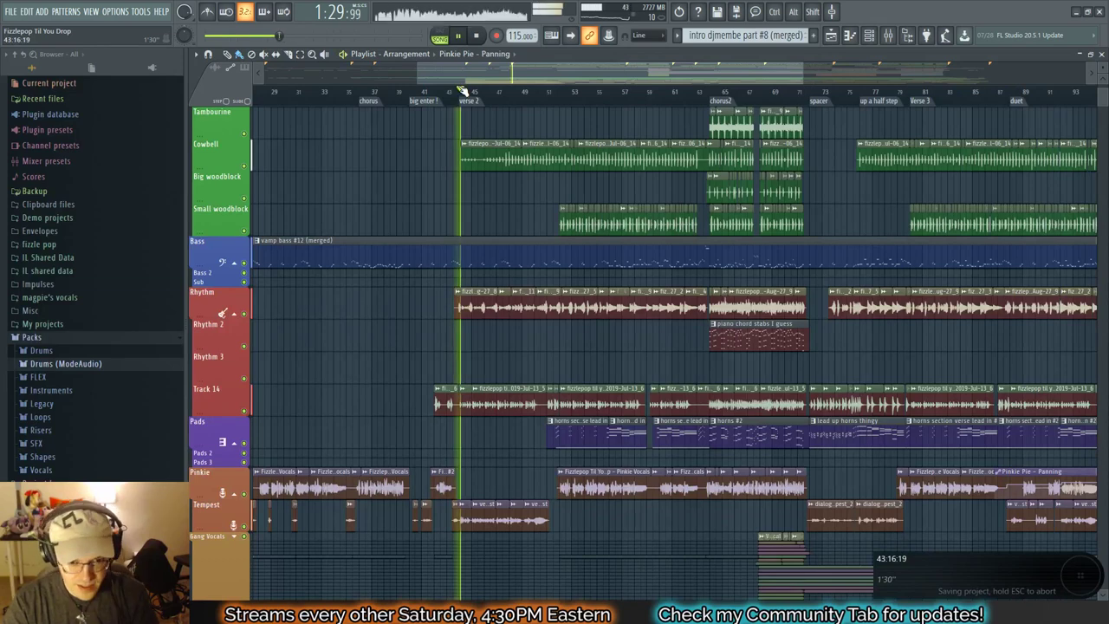
pyautogui.moveTo(518, 71); pyautogui.dragTo(401, 87)
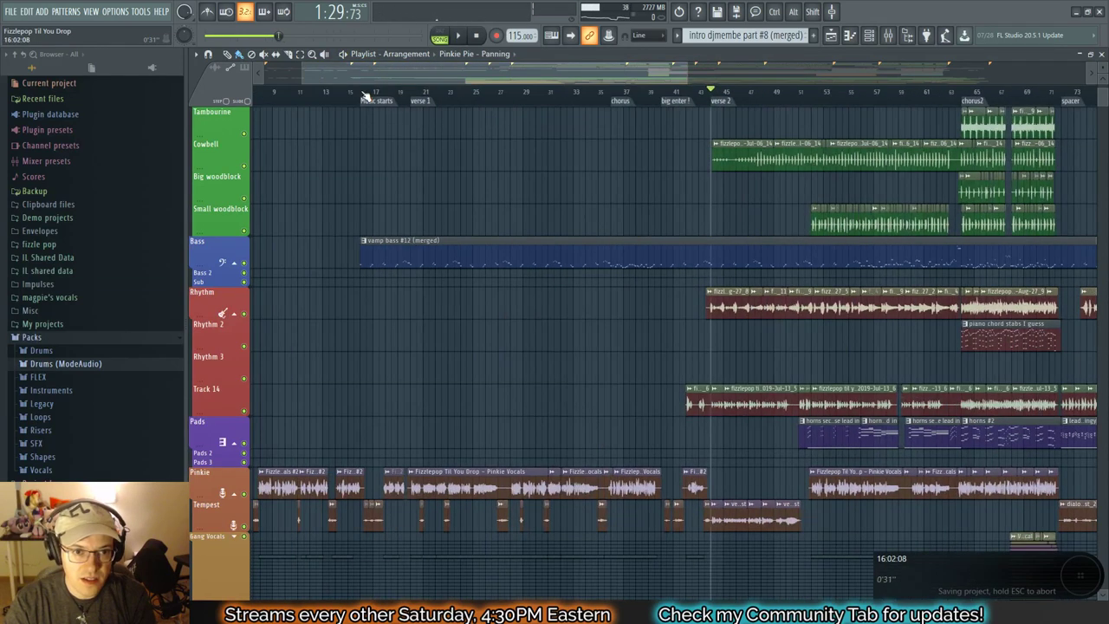
pyautogui.click(364, 93)
pyautogui.press('space')
pyautogui.click(408, 93)
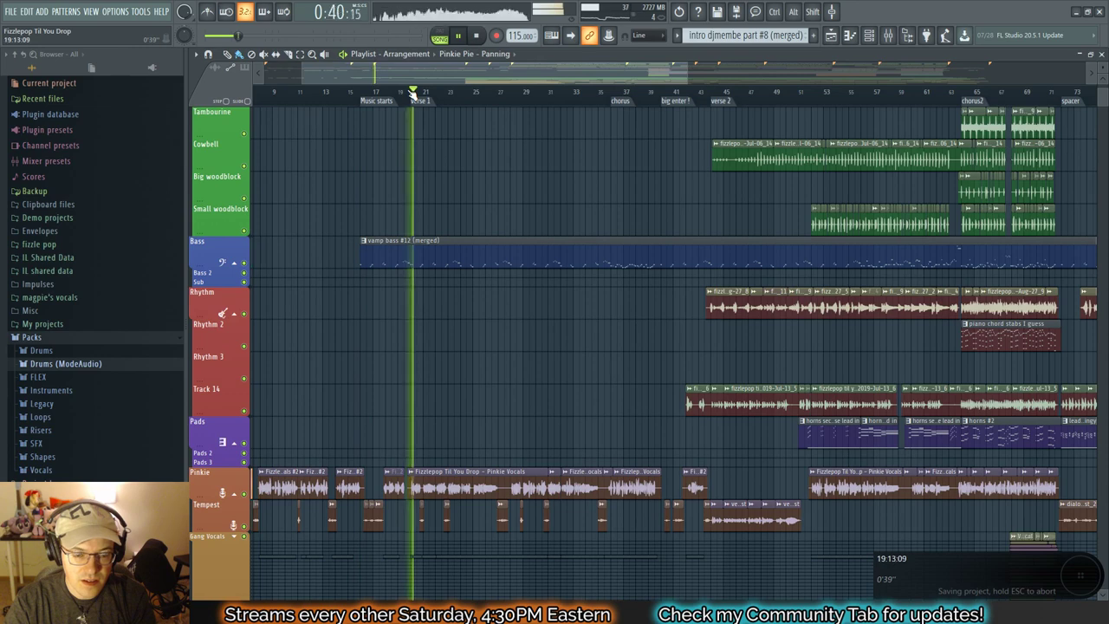
pyautogui.press('F9')
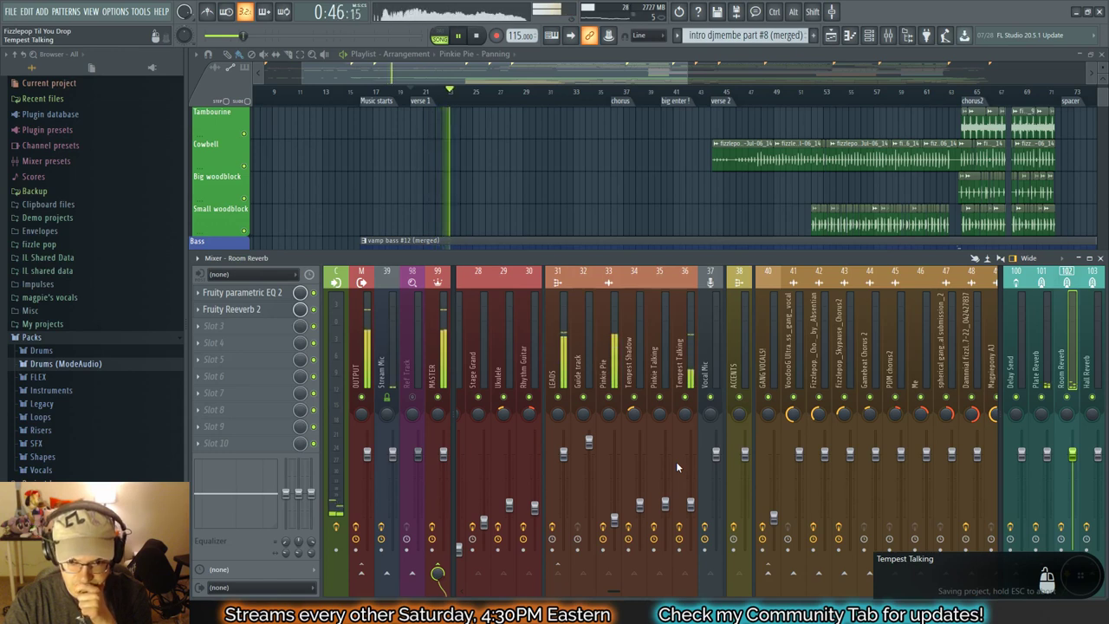
# Step: Play verse 2 from its start and check the levels of the Tempest Talking and Tempest Shadow tracks
pyautogui.click(690, 506)
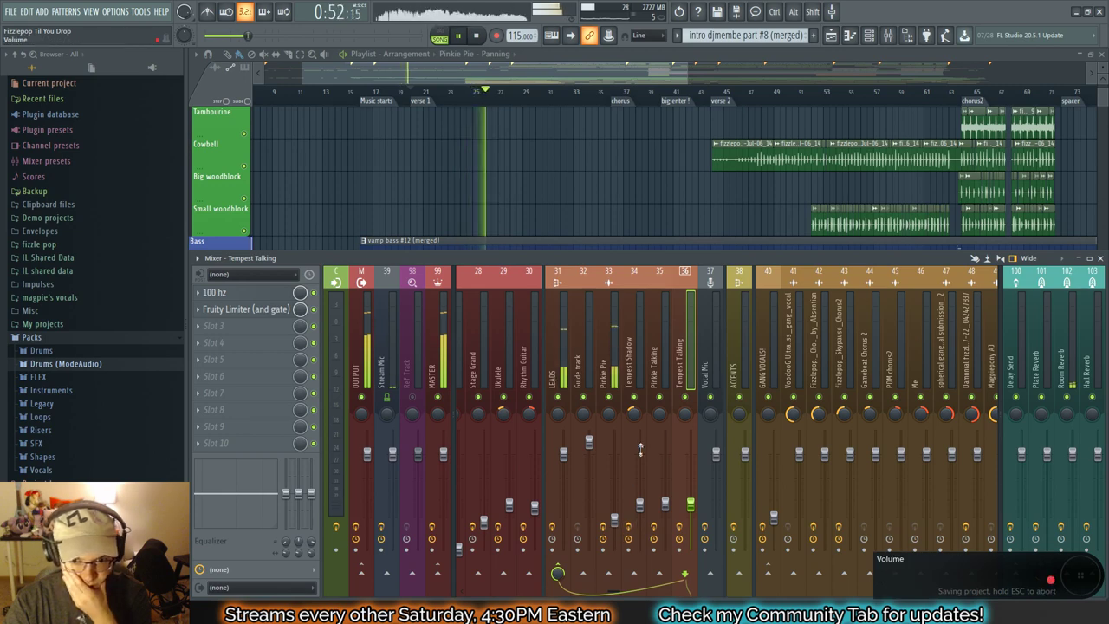
pyautogui.moveTo(598, 67); pyautogui.dragTo(837, 105)
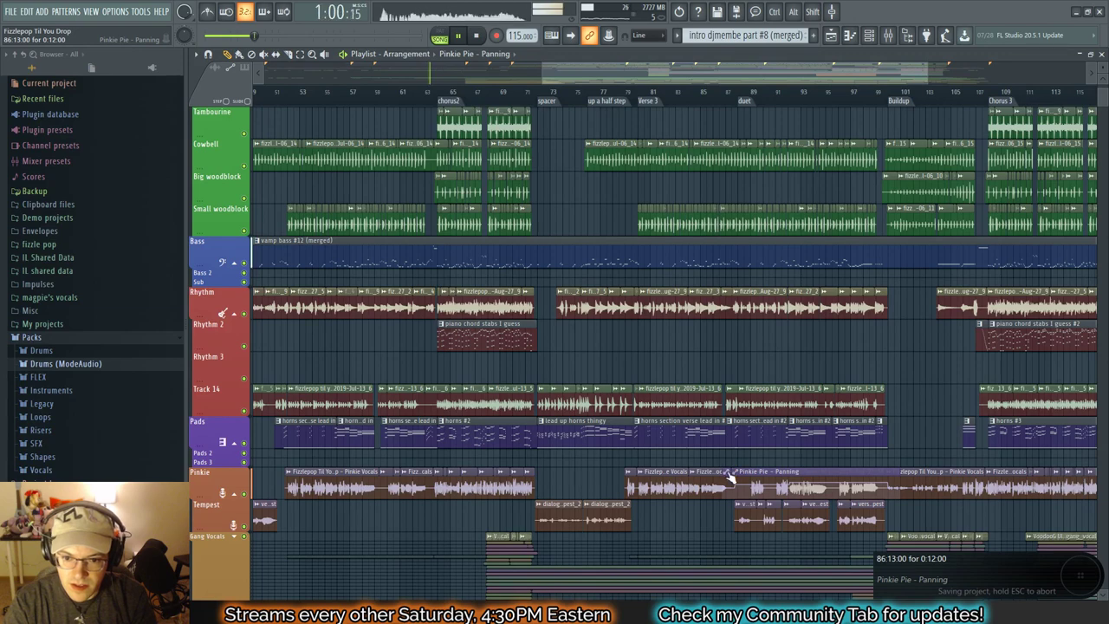
pyautogui.keyDown('ctrl'); pyautogui.scroll(3, 702, 537); pyautogui.keyUp('ctrl')
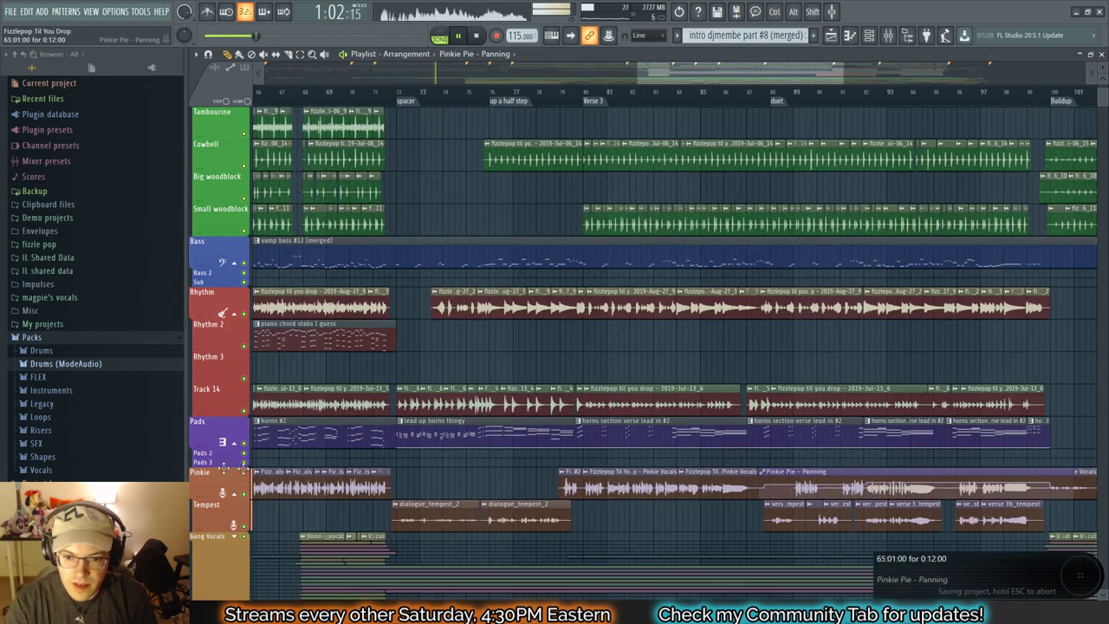
pyautogui.moveTo(224, 468); pyautogui.dragTo(480, 478)
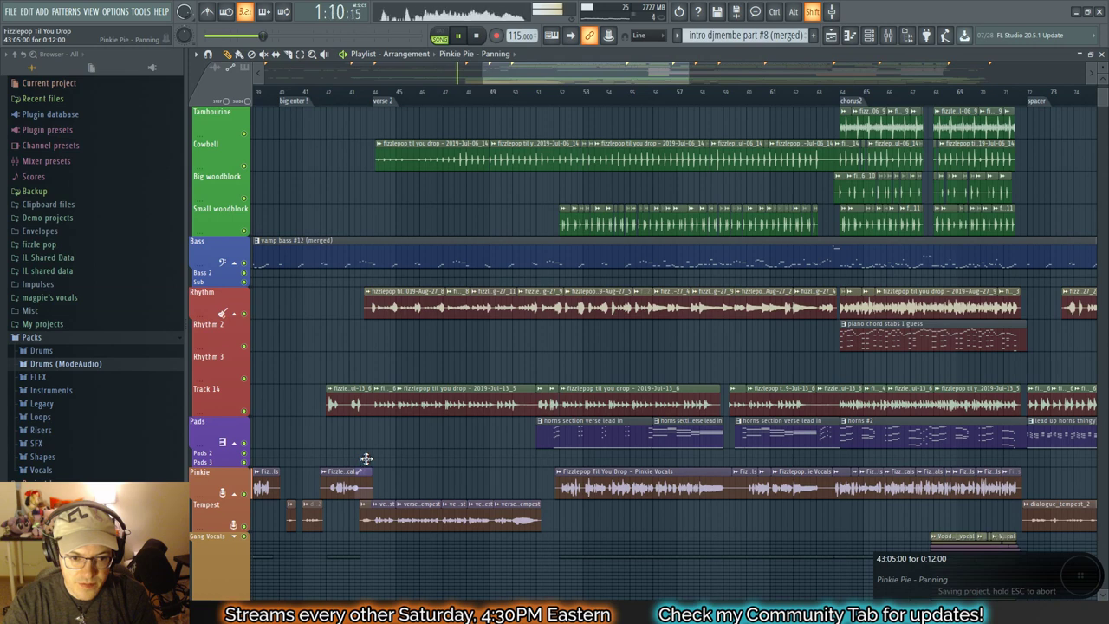
pyautogui.click(379, 95)
pyautogui.press('F9')
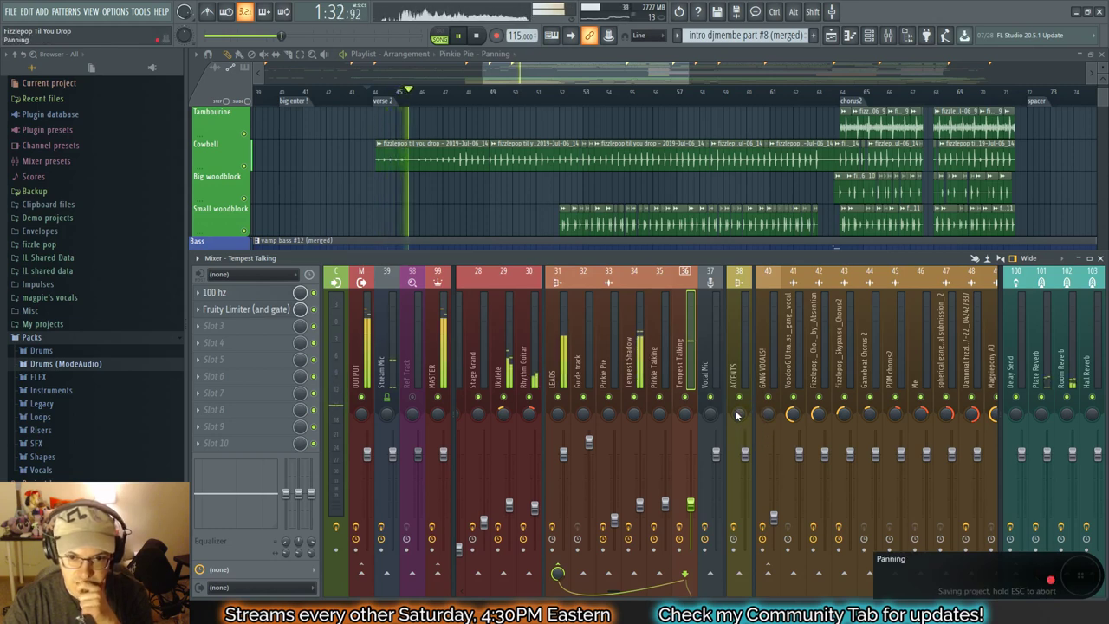
pyautogui.click(639, 323)
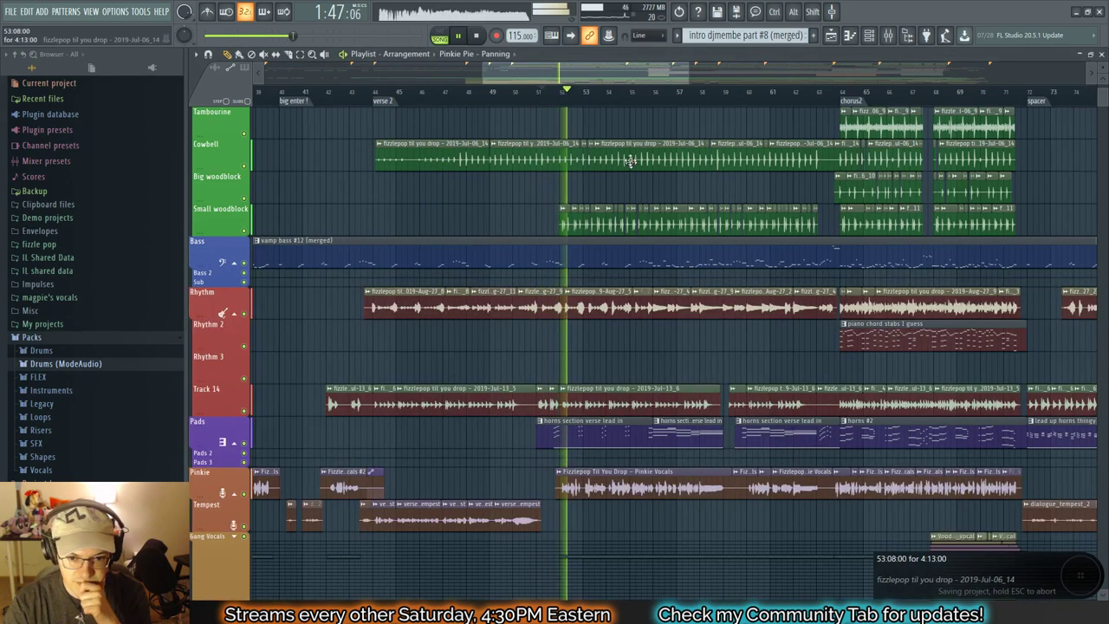
# Step: Restart playback a few bars before chorus2 and watch the mixer levels going into the chorus
pyautogui.moveTo(601, 76)
pyautogui.mouseDown()
pyautogui.moveTo(633, 78)
pyautogui.moveTo(620, 79)
pyautogui.mouseUp()
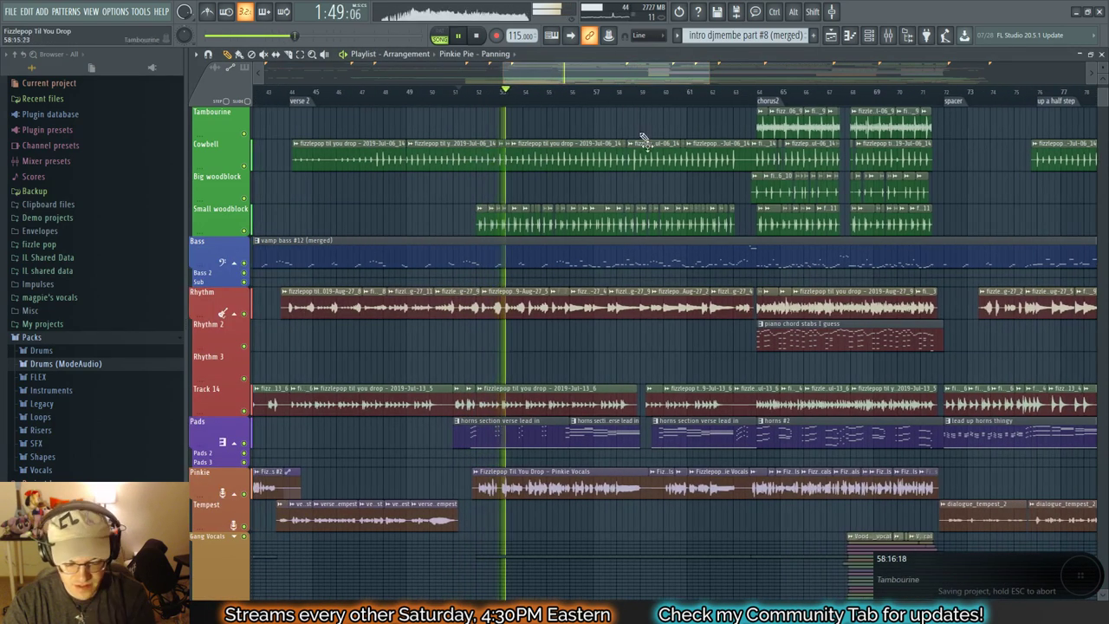
pyautogui.press('F9')
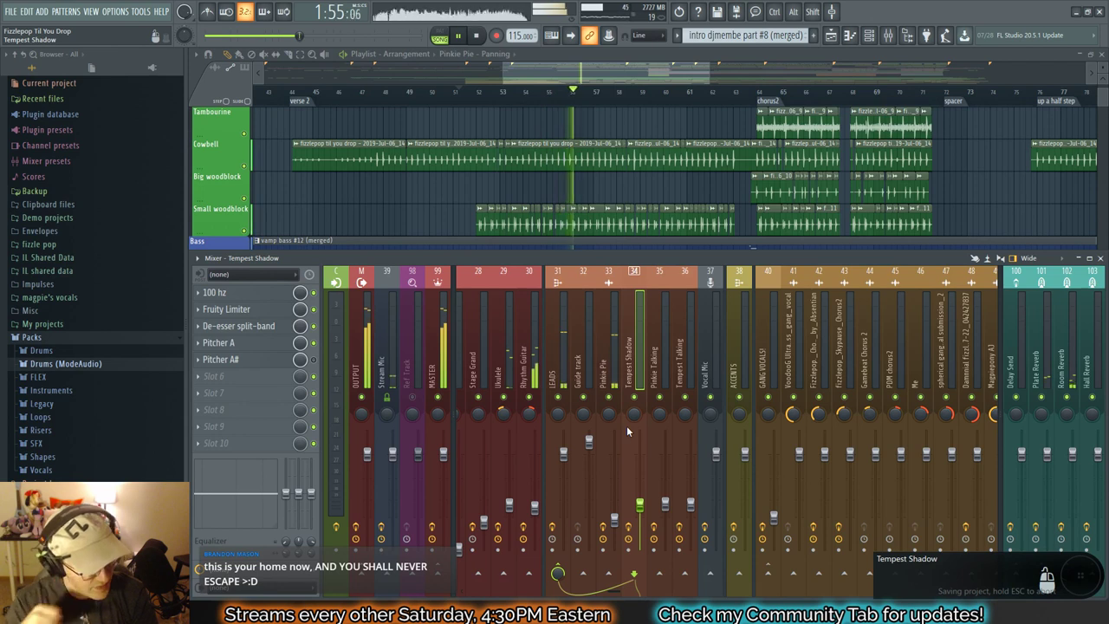
pyautogui.press('space')
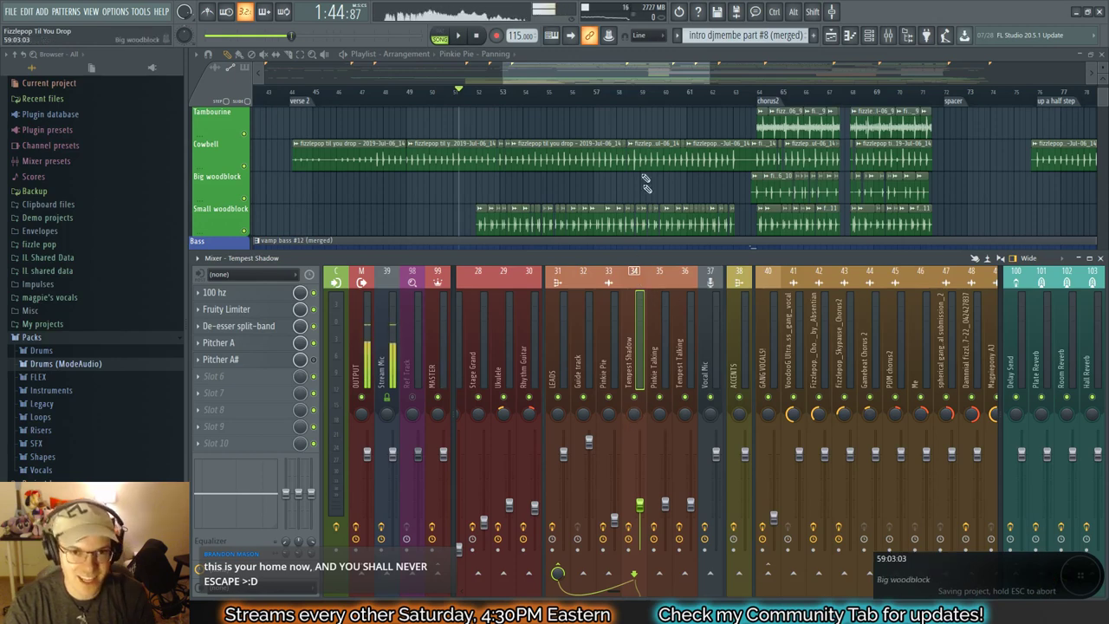
pyautogui.moveTo(656, 78); pyautogui.dragTo(699, 72)
pyautogui.click(530, 84)
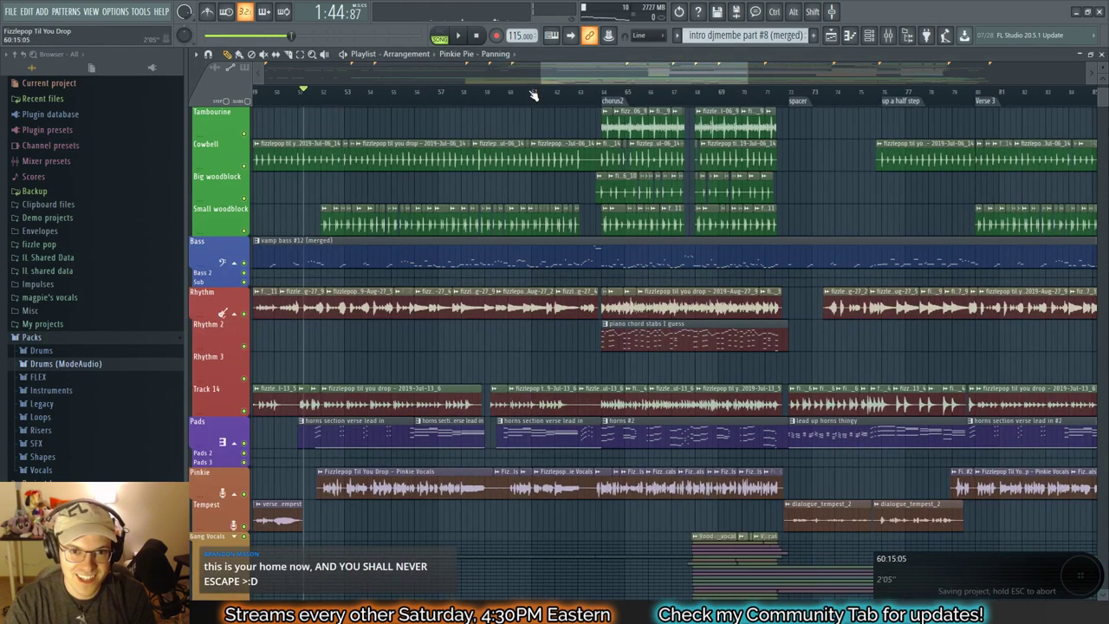
pyautogui.click(534, 93)
pyautogui.press('space')
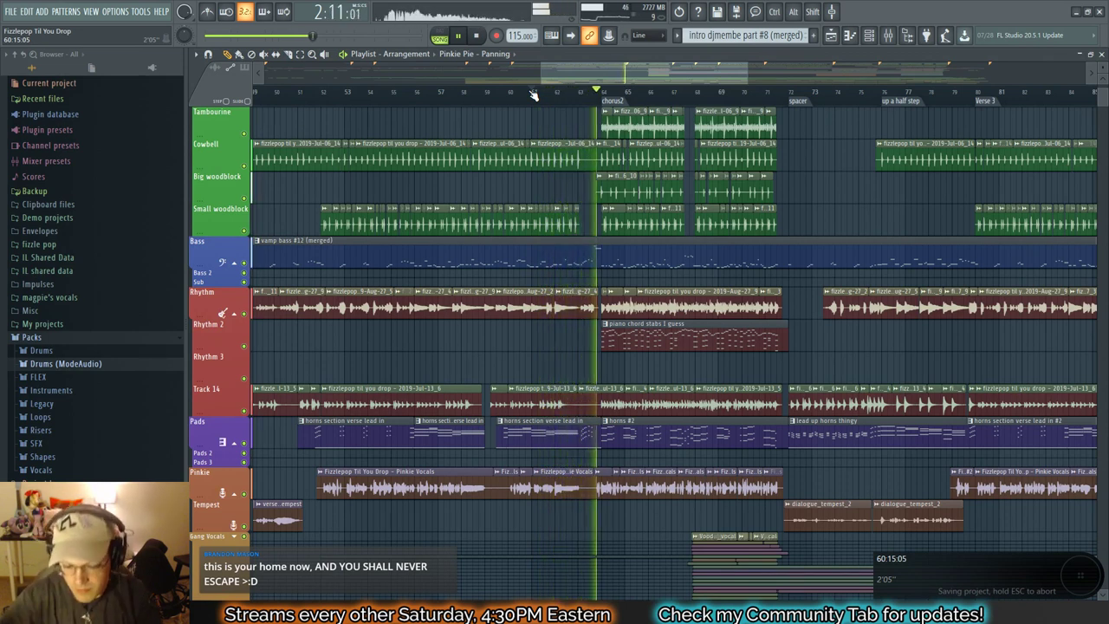
pyautogui.press('F9')
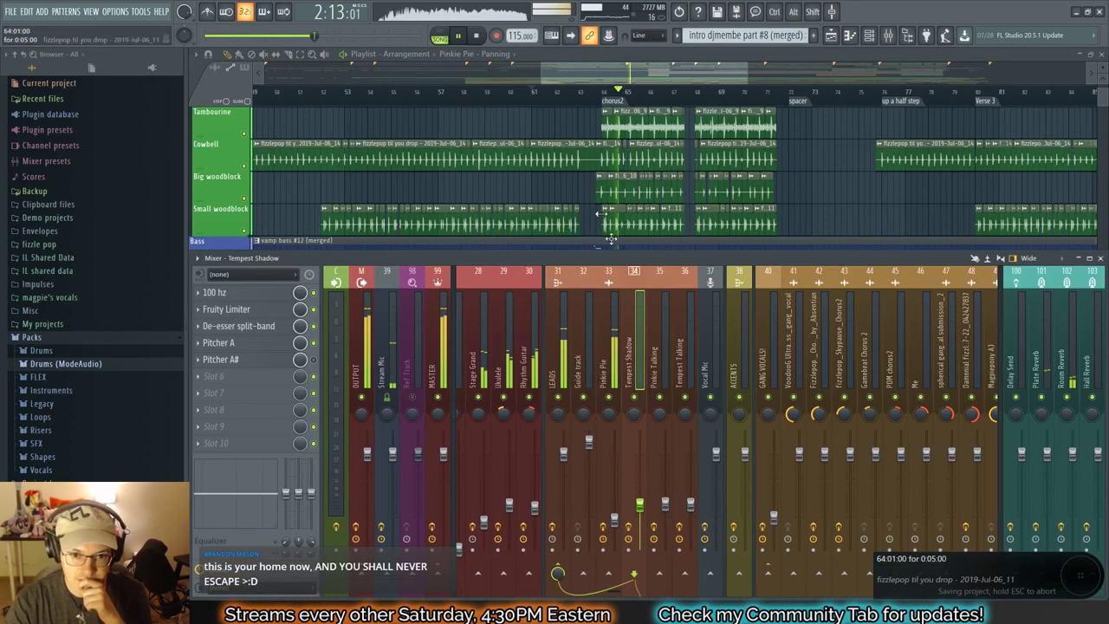
# Step: Solo the Rhythm Guitar track briefly, restore the full mix, and raise its volume to about -13.9 dB
pyautogui.rightClick(529, 398)
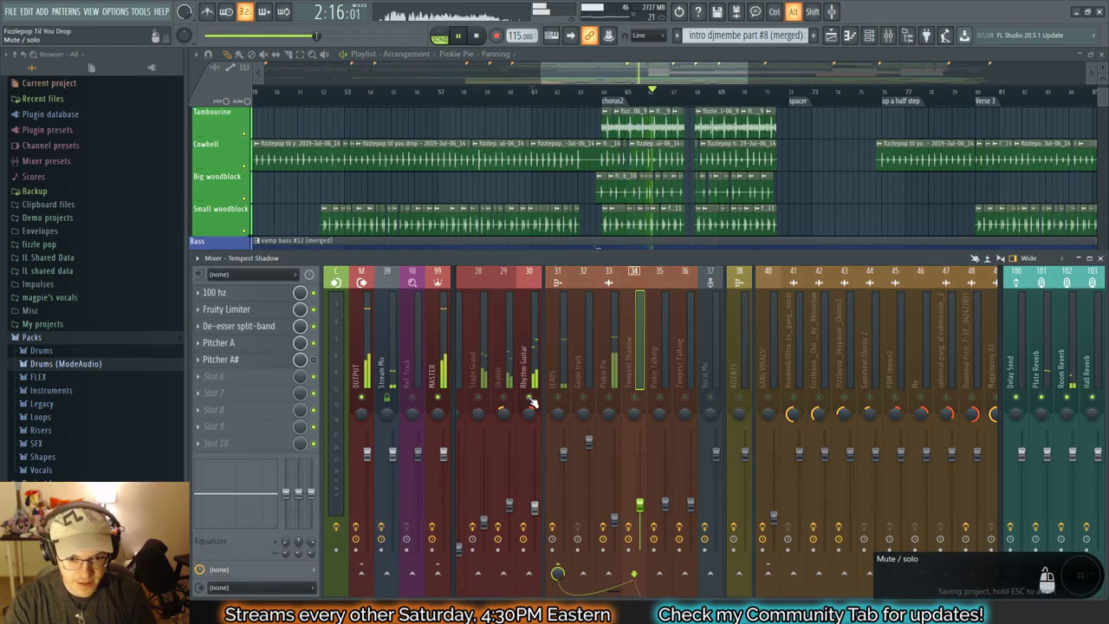
pyautogui.keyDown('alt'); pyautogui.rightClick(437, 398); pyautogui.keyUp('alt')
pyautogui.moveTo(537, 511); pyautogui.dragTo(537, 509)
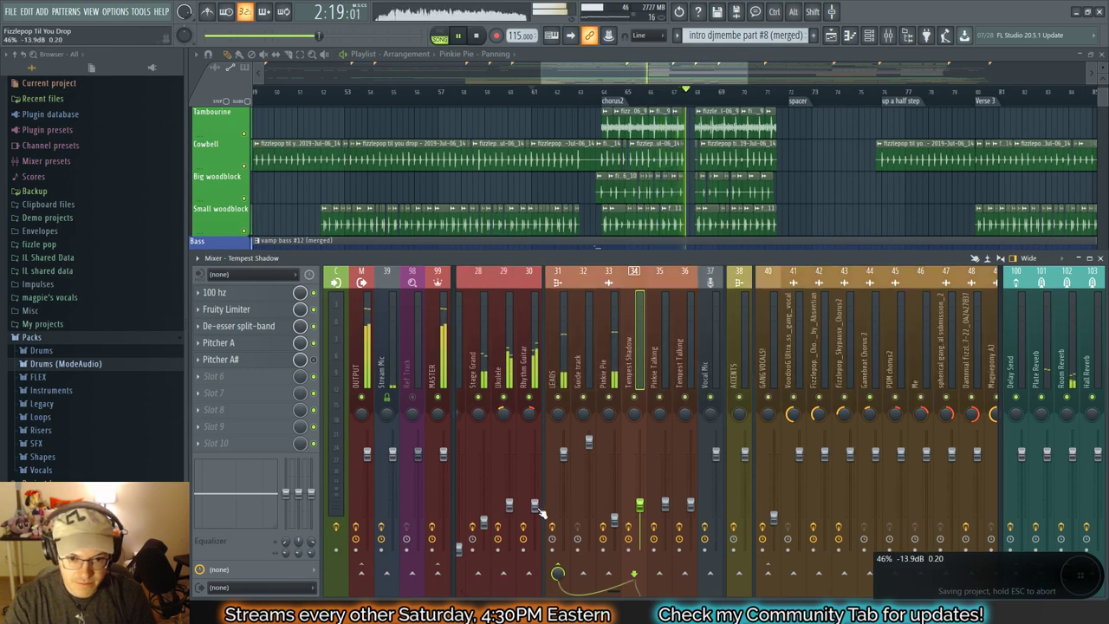
# Step: Solo the Stage Grand track and insert a Fruity Limiter between its parametric EQ and reverb
pyautogui.click(478, 369)
pyautogui.rightClick(478, 398)
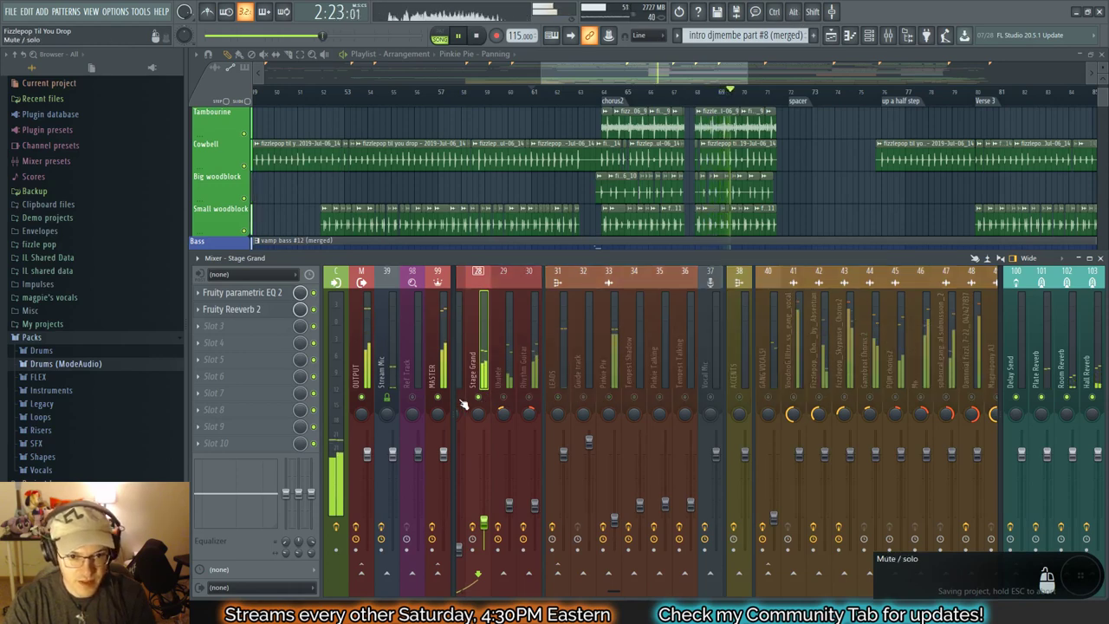
pyautogui.moveTo(232, 310); pyautogui.dragTo(236, 317)
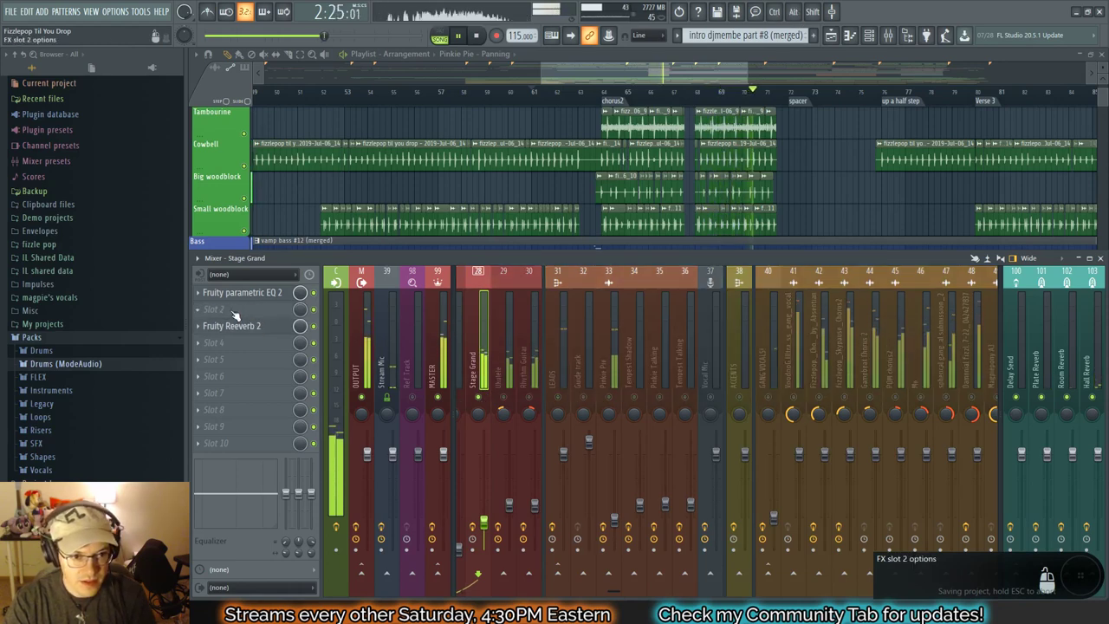
pyautogui.click(228, 310)
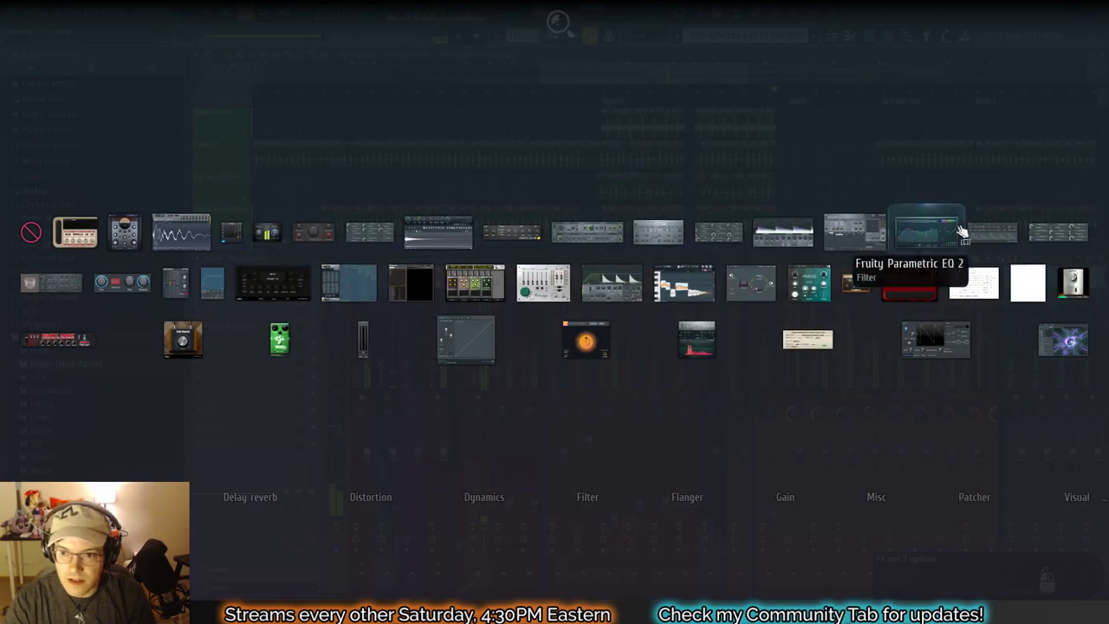
pyautogui.click(780, 232)
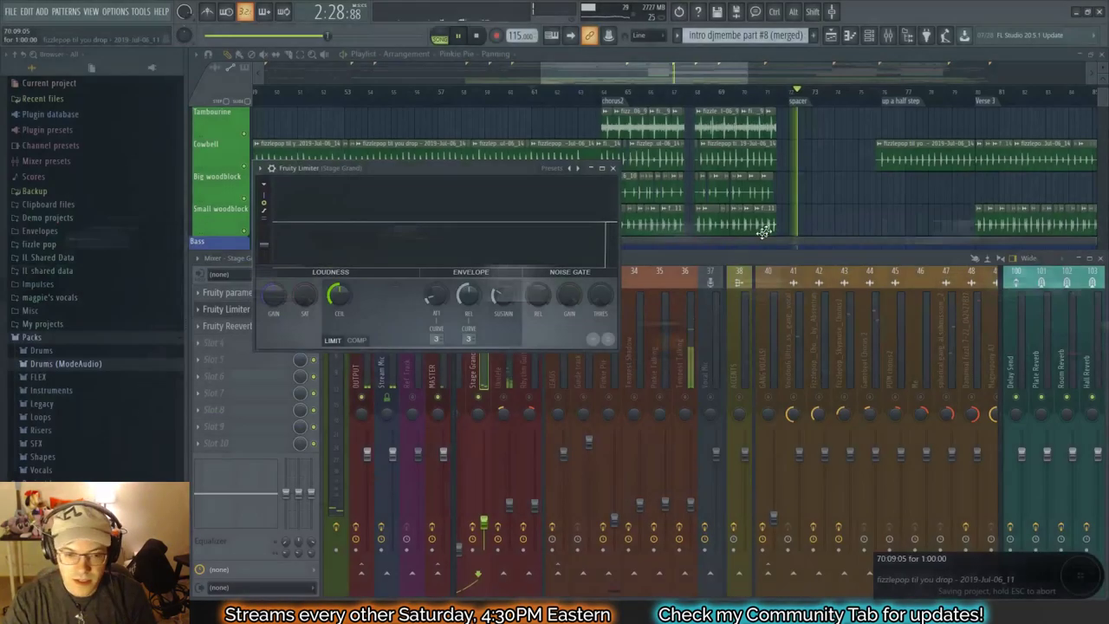
# Step: Switch the Stage Grand's Fruity Limiter to compressor mode and loop the chorus2 section during playback
pyautogui.press('space')
pyautogui.press('space')
pyautogui.click(362, 341)
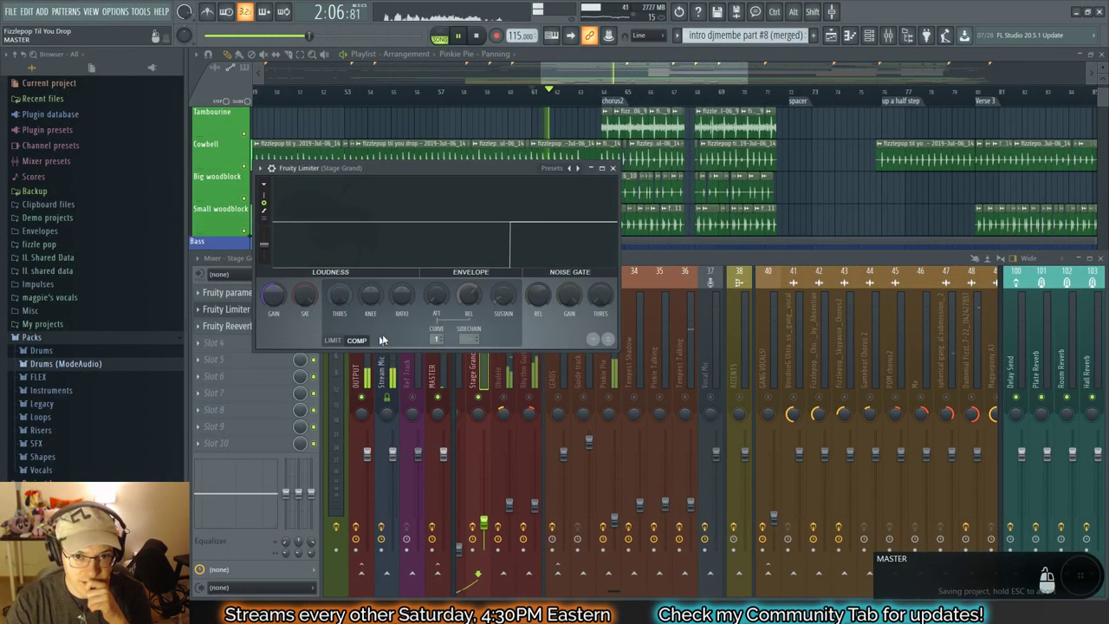
pyautogui.doubleClick(604, 100)
pyautogui.press('F9')
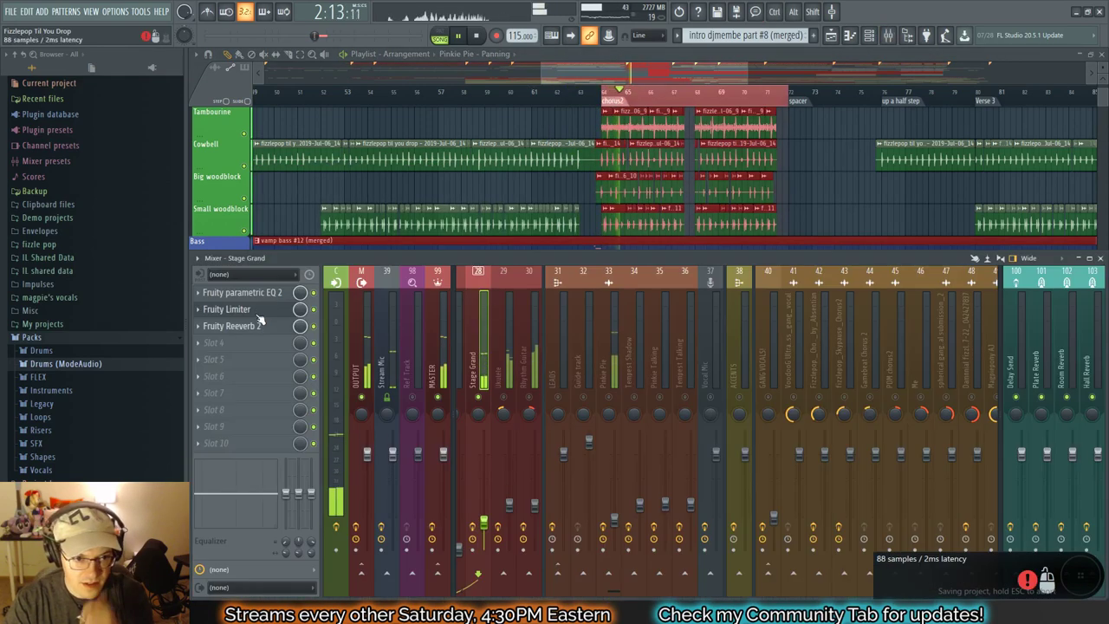
pyautogui.click(251, 311)
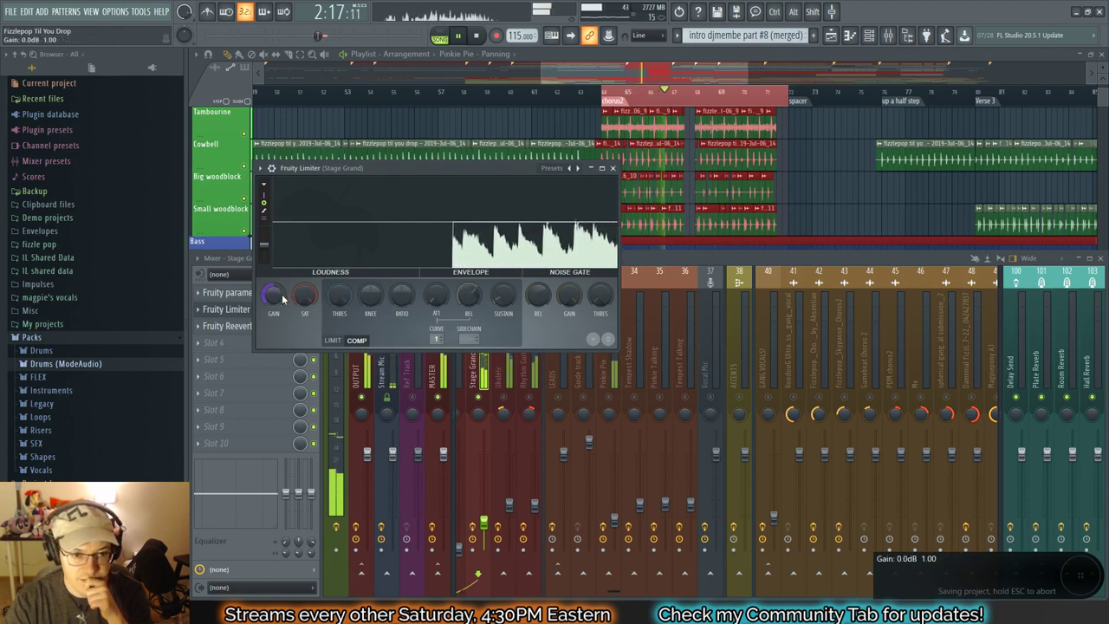
pyautogui.click(333, 340)
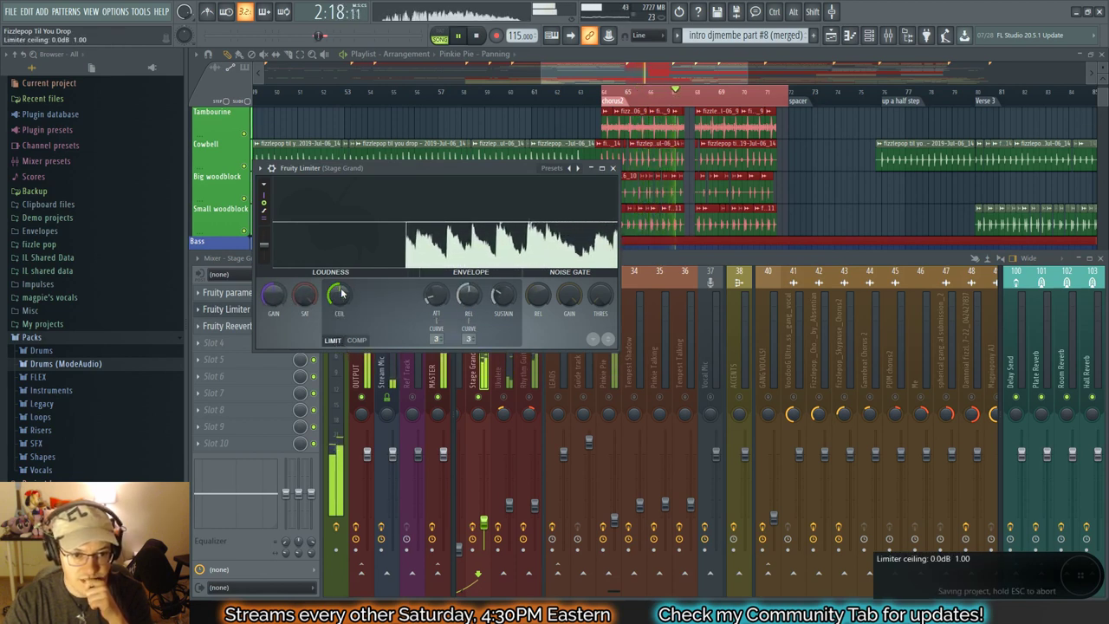
pyautogui.click(357, 340)
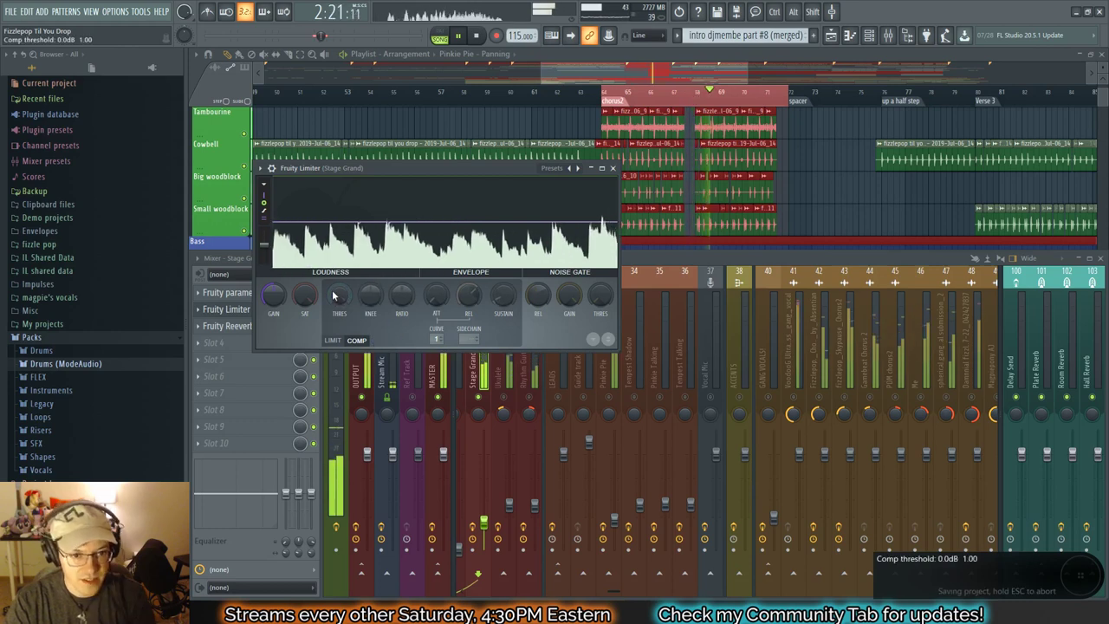
# Step: Show the unsorted channels and examine the Stage Grand instrument's program, zone and sample settings for built-in effects
pyautogui.press('F6')
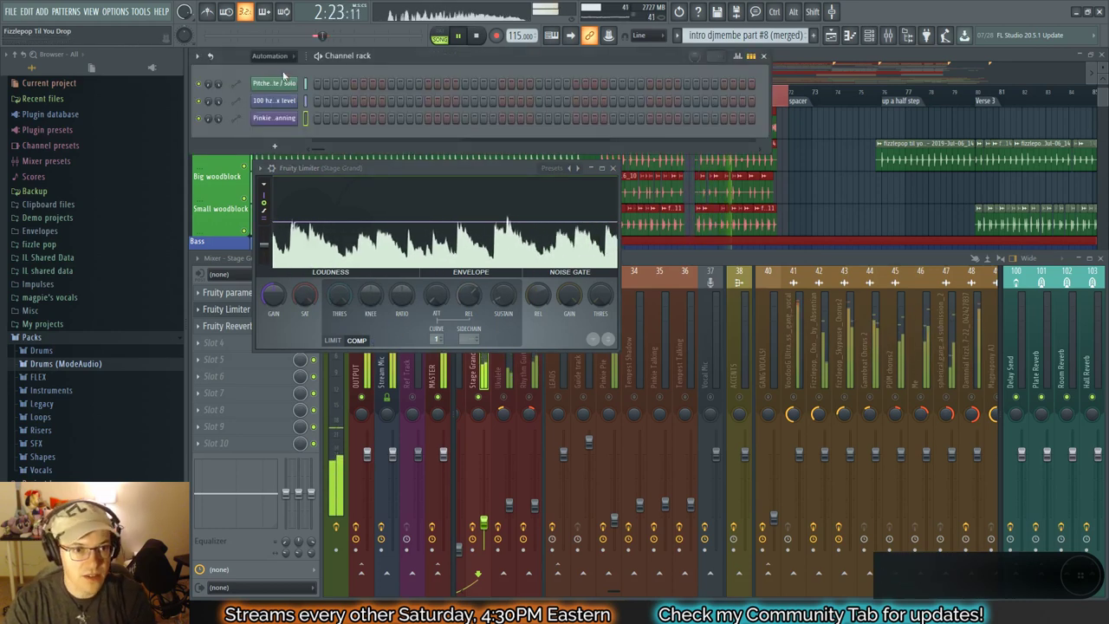
pyautogui.click(272, 56)
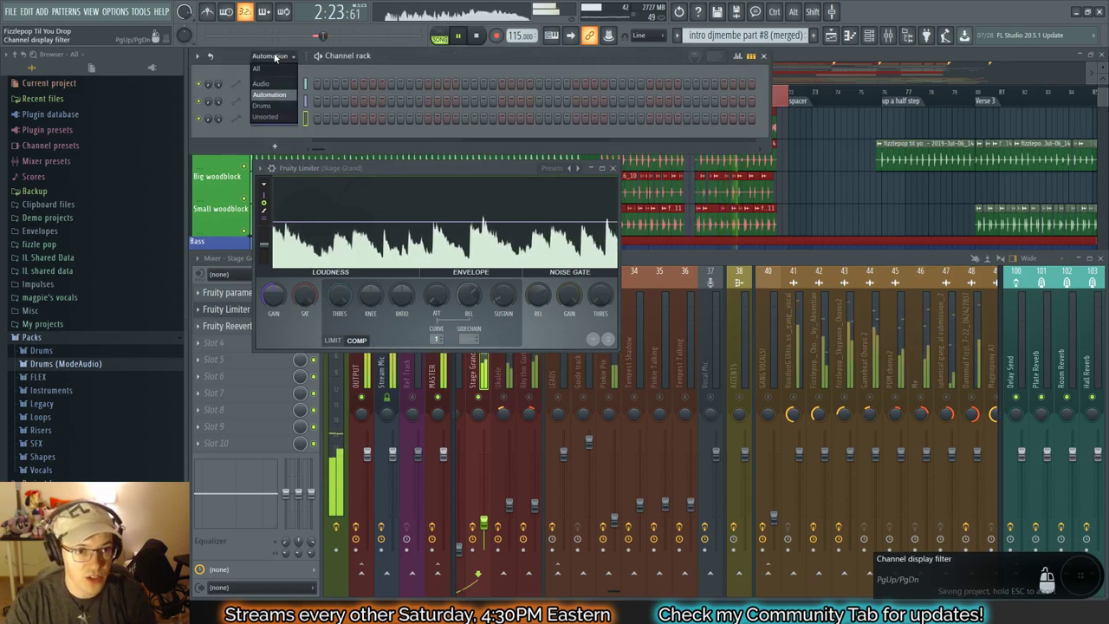
pyautogui.click(274, 118)
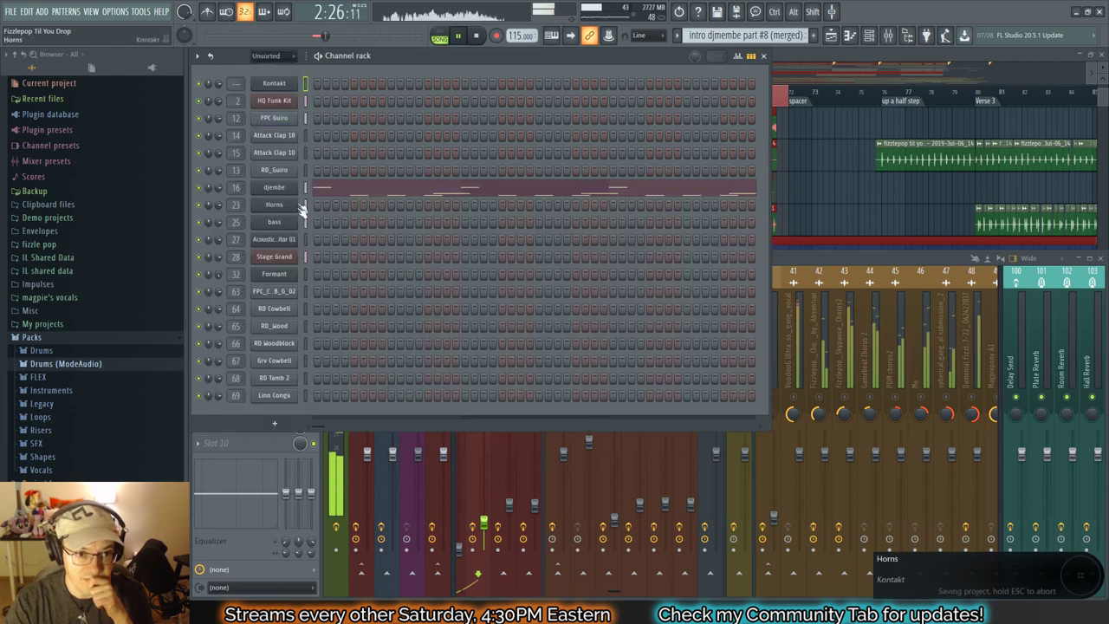
pyautogui.click(291, 257)
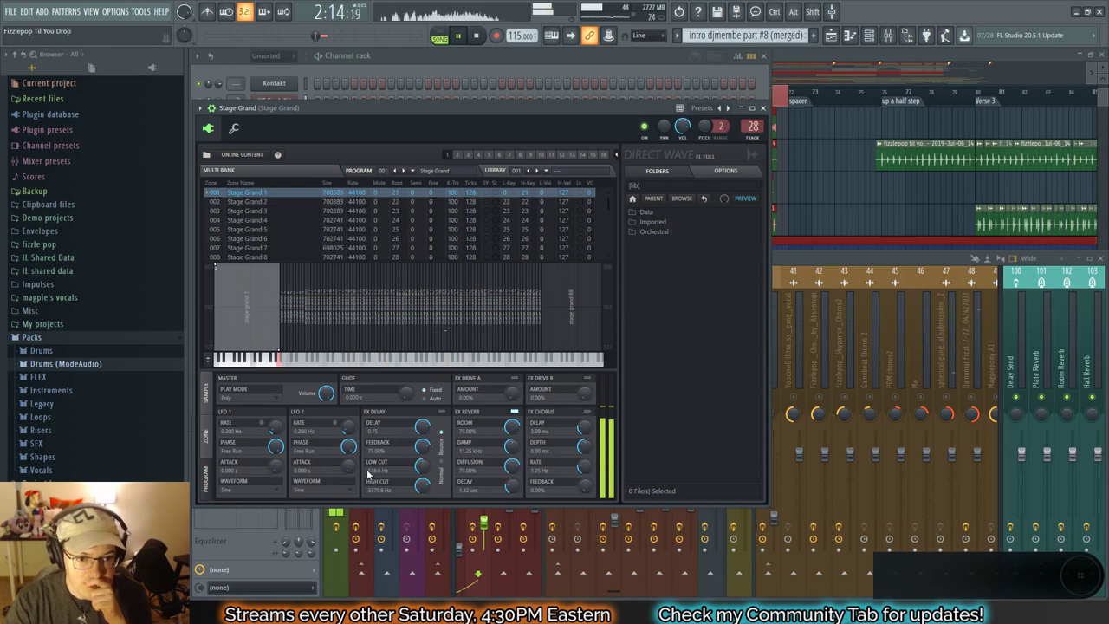
pyautogui.click(208, 440)
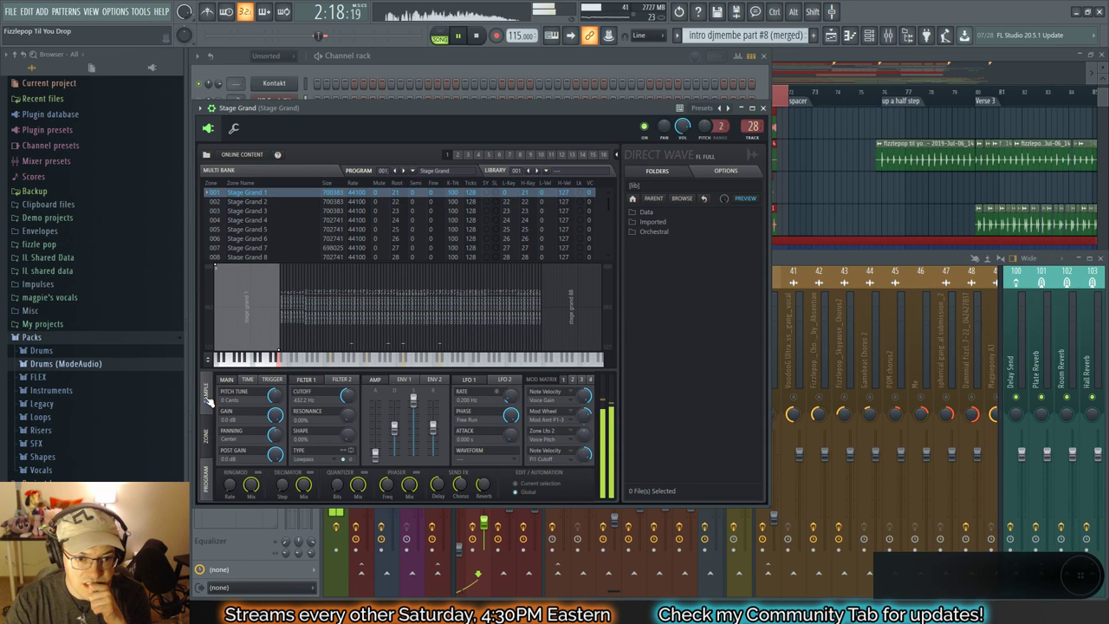
pyautogui.click(207, 398)
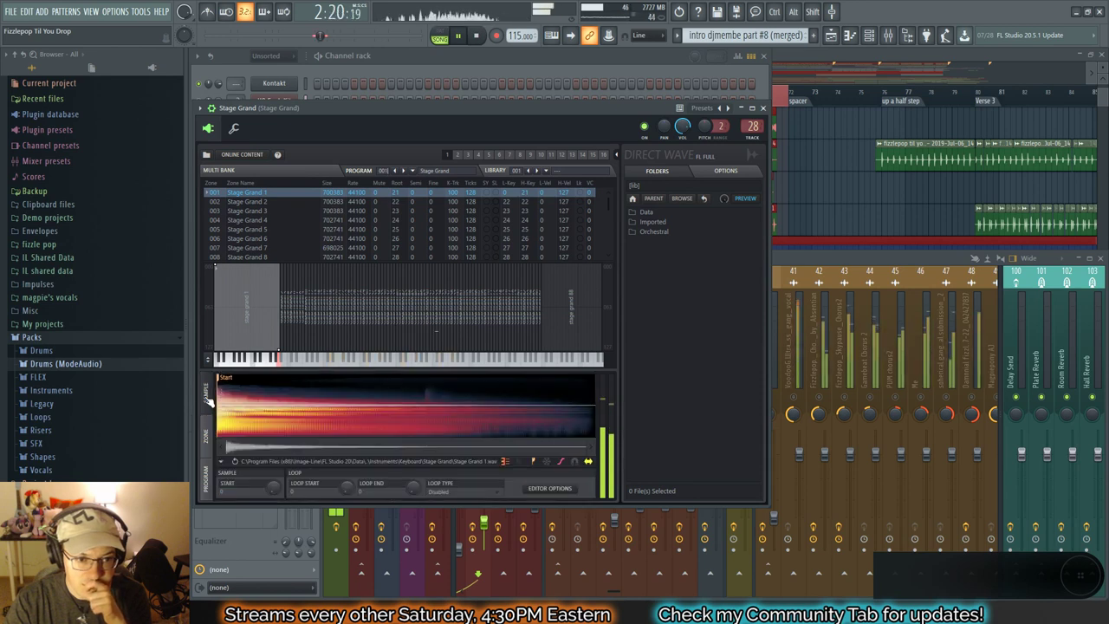
pyautogui.click(210, 450)
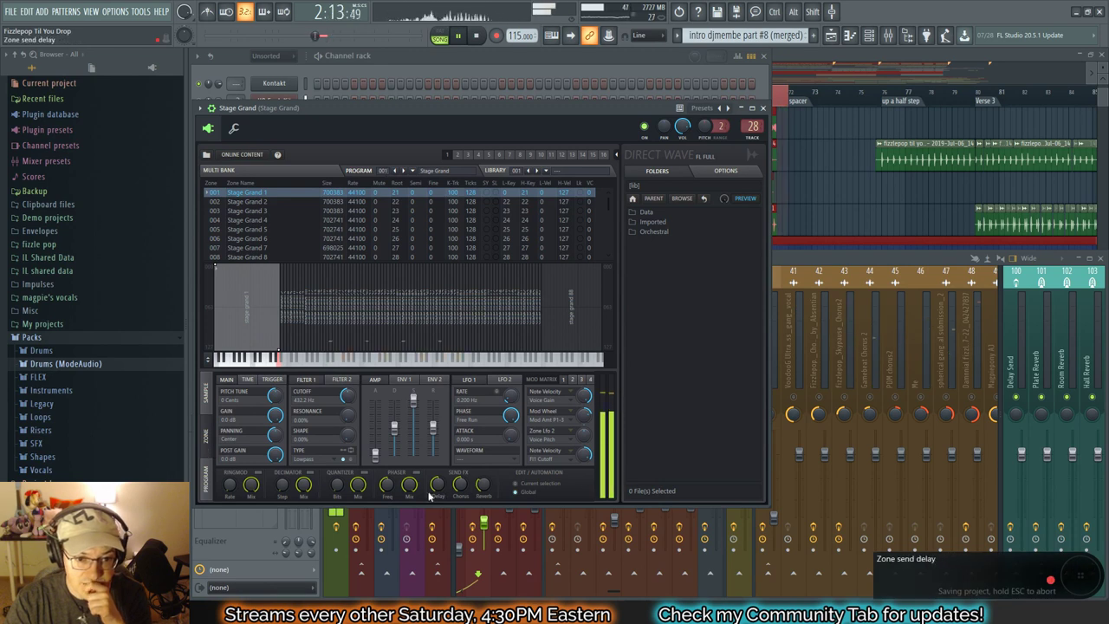
pyautogui.click(207, 487)
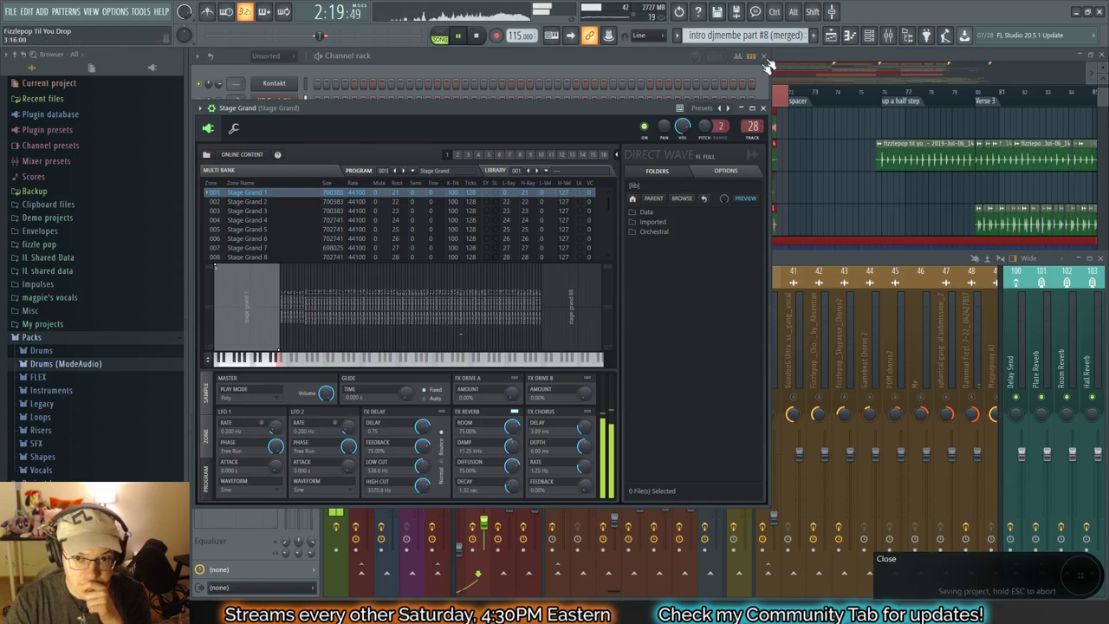
pyautogui.click(762, 108)
pyautogui.click(786, 262)
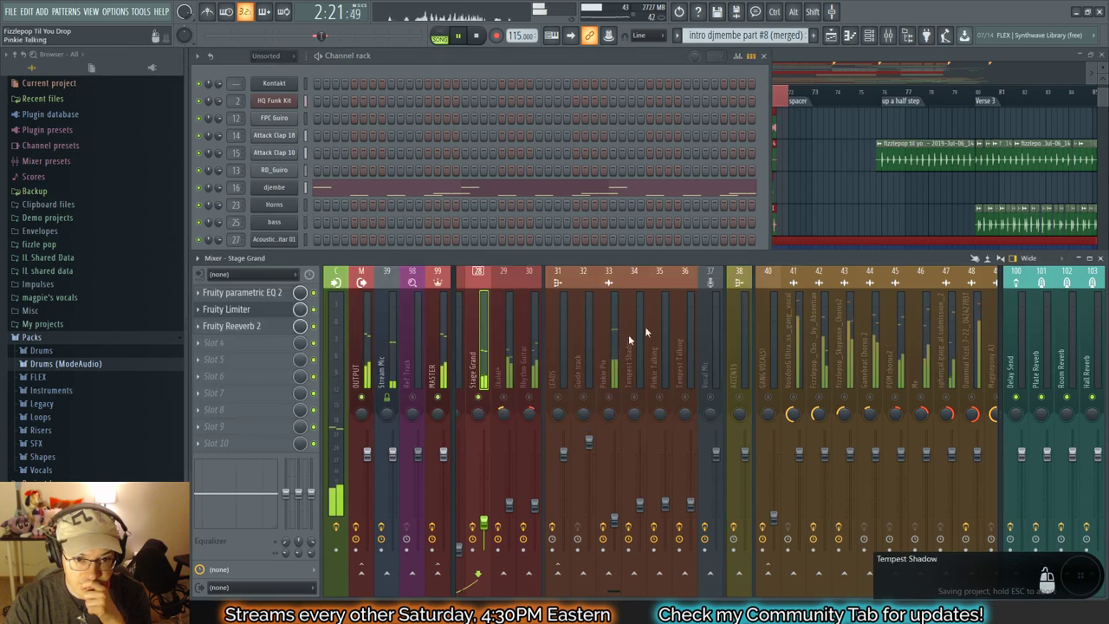
# Step: Set the Stage Grand compressor's threshold to about -13.4 dB and attack to about 43 ms, and raise its ratio and gain
pyautogui.click(246, 314)
pyautogui.moveTo(341, 301); pyautogui.dragTo(342, 335)
pyautogui.moveTo(403, 297); pyautogui.dragTo(436, 320)
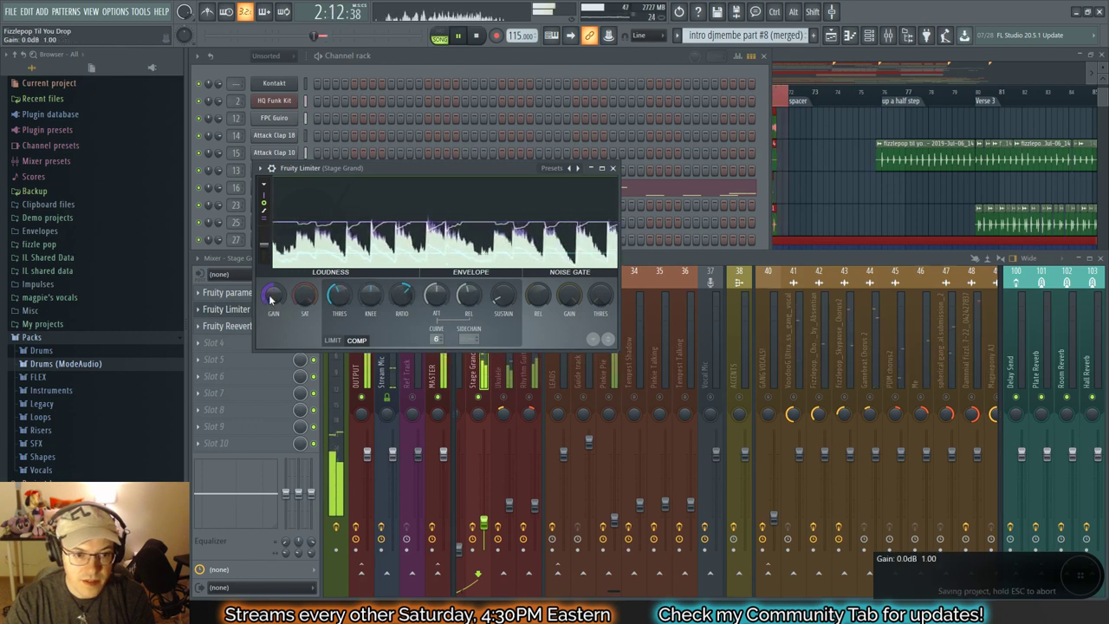
pyautogui.moveTo(270, 299); pyautogui.dragTo(270, 290)
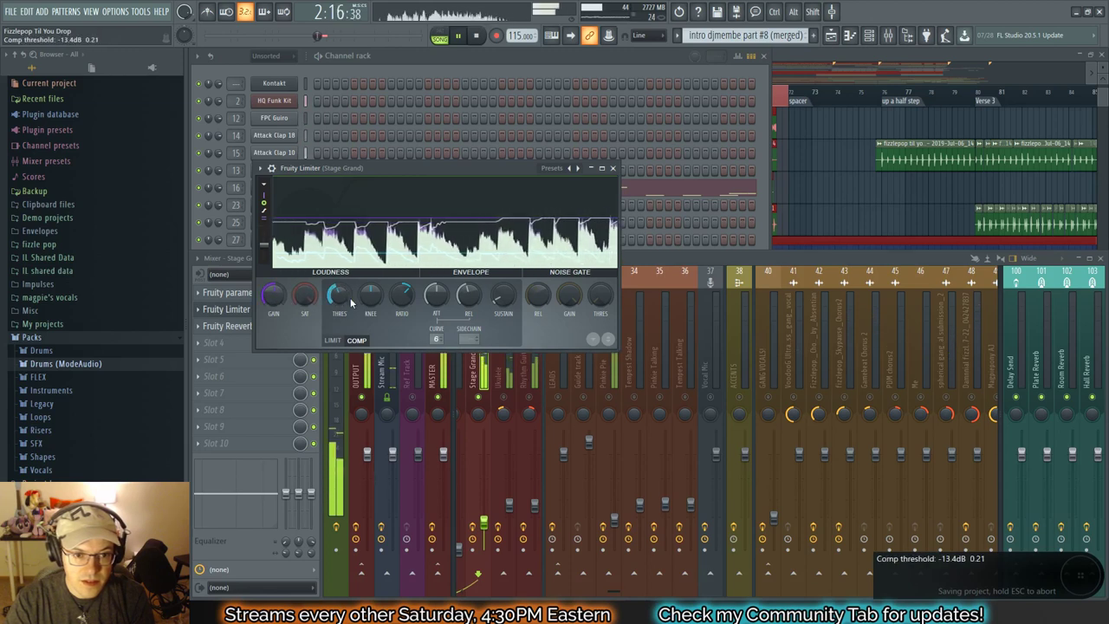
pyautogui.moveTo(272, 300); pyautogui.dragTo(272, 293)
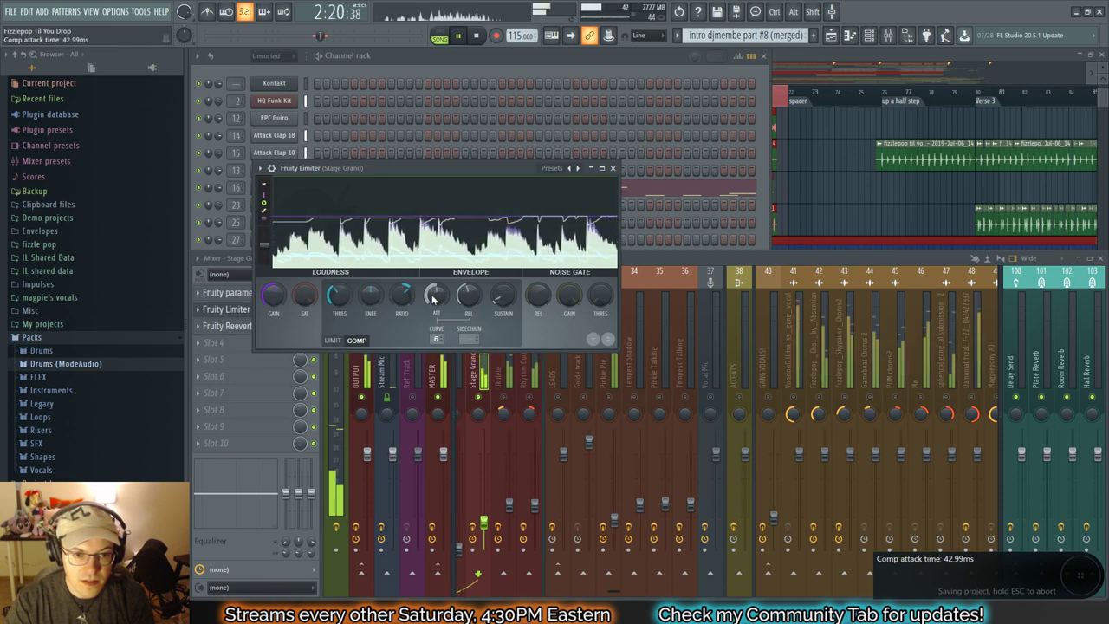
# Step: Soften the Stage Grand compressor's knee, set its gain to about 1.7 dB and release to about 60.56 ms, and slightly raise the track's fader
pyautogui.moveTo(338, 297); pyautogui.dragTo(368, 289)
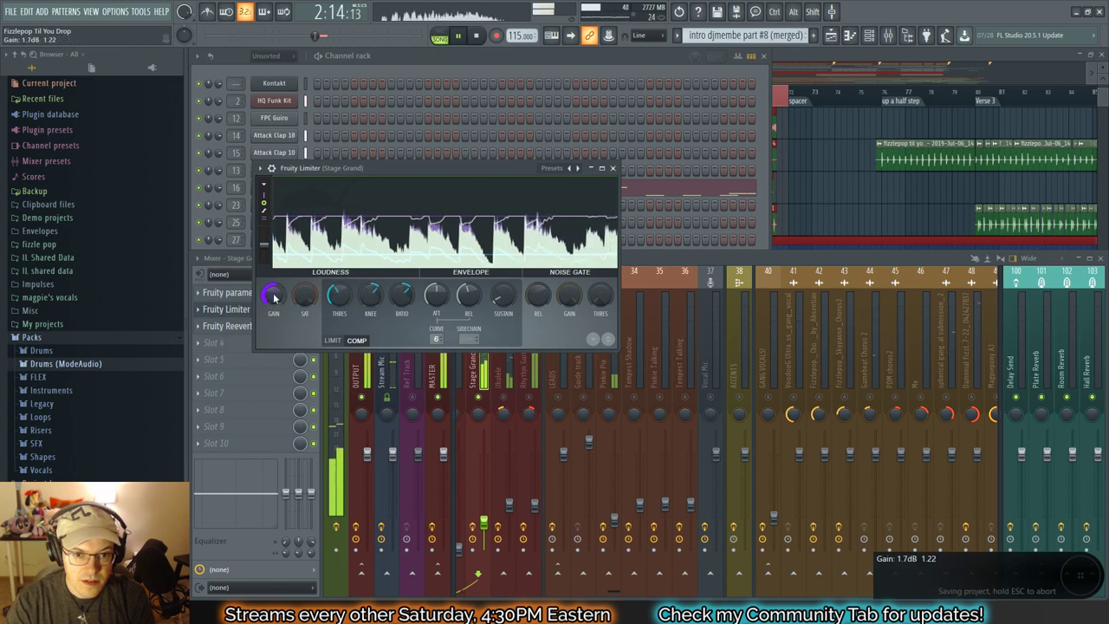
pyautogui.click(613, 167)
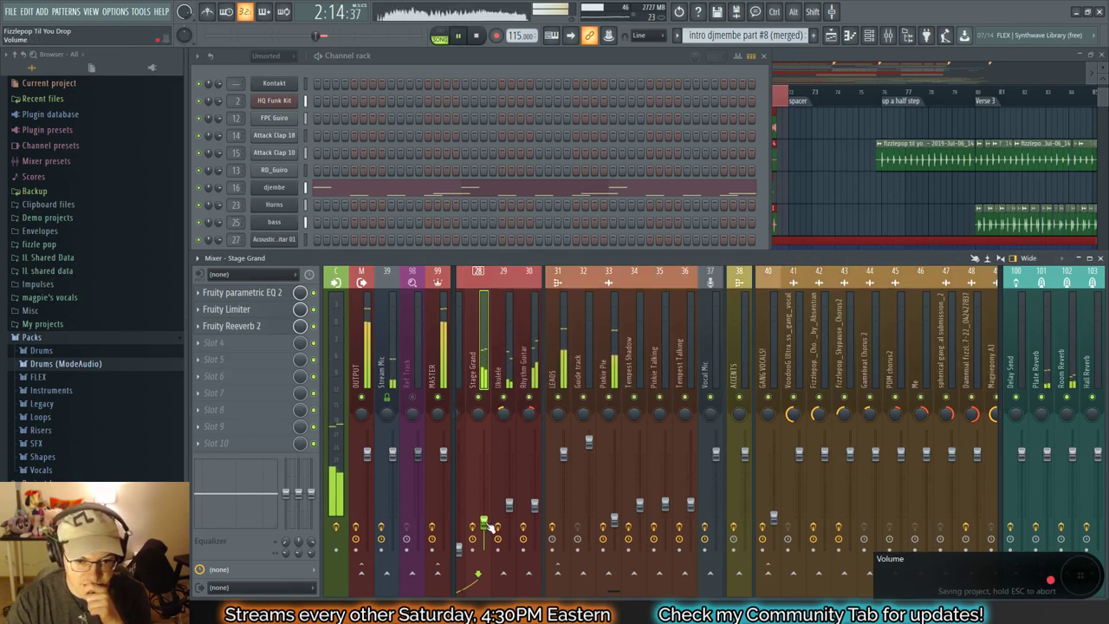
pyautogui.moveTo(613, 590)
pyautogui.mouseDown()
pyautogui.moveTo(523, 586)
pyautogui.moveTo(647, 590)
pyautogui.moveTo(620, 590)
pyautogui.mouseUp()
pyautogui.moveTo(463, 526); pyautogui.dragTo(464, 517)
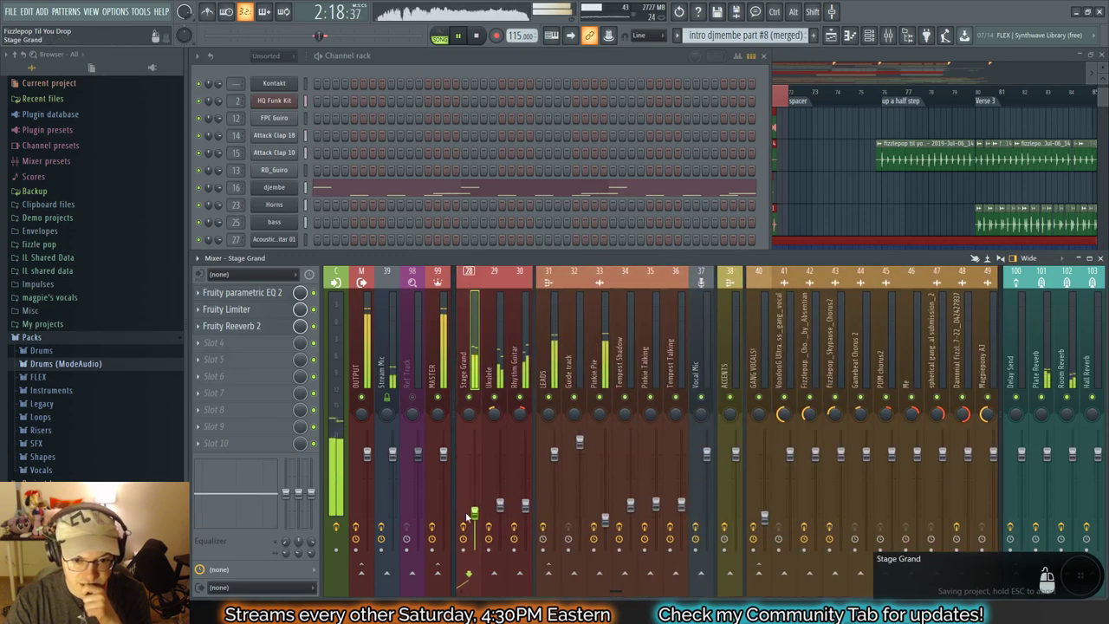
pyautogui.moveTo(631, 592); pyautogui.dragTo(605, 592)
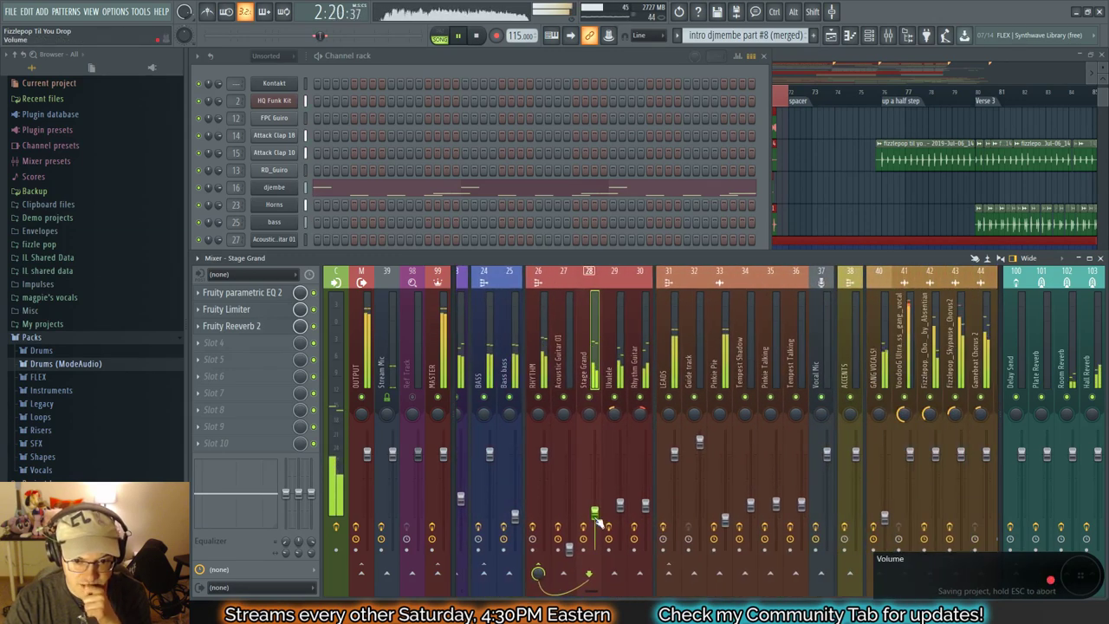
pyautogui.click(258, 310)
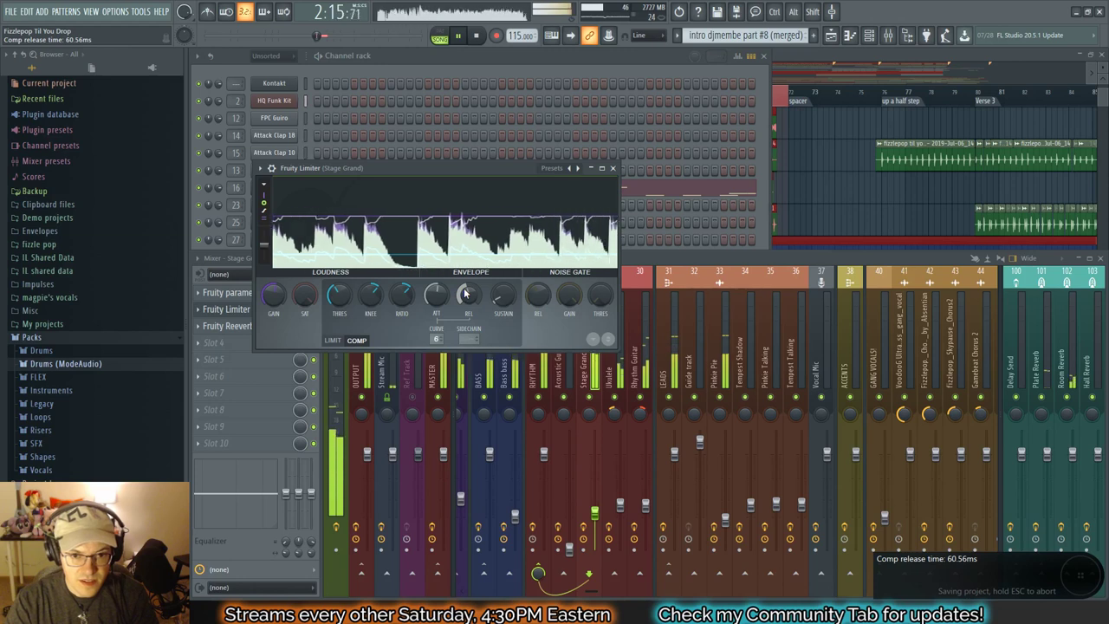
pyautogui.click(613, 168)
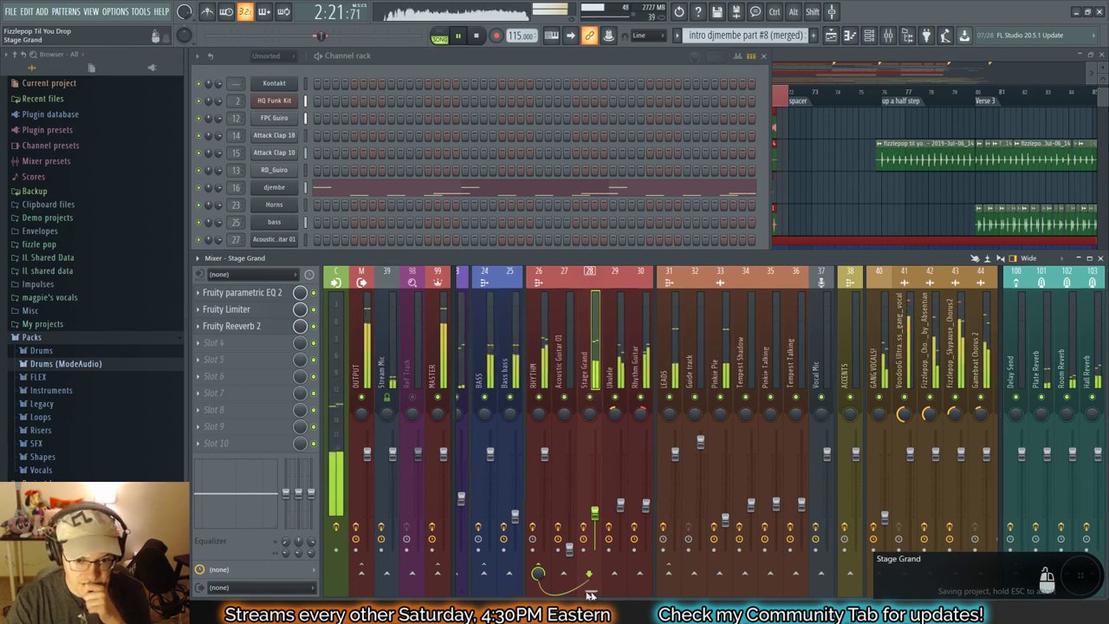
# Step: Solo the Stage Grand together with the Brass Section and examine the brass track's parametric EQ curve
pyautogui.scroll(3, 580, 517)
pyautogui.rightClick(591, 397)
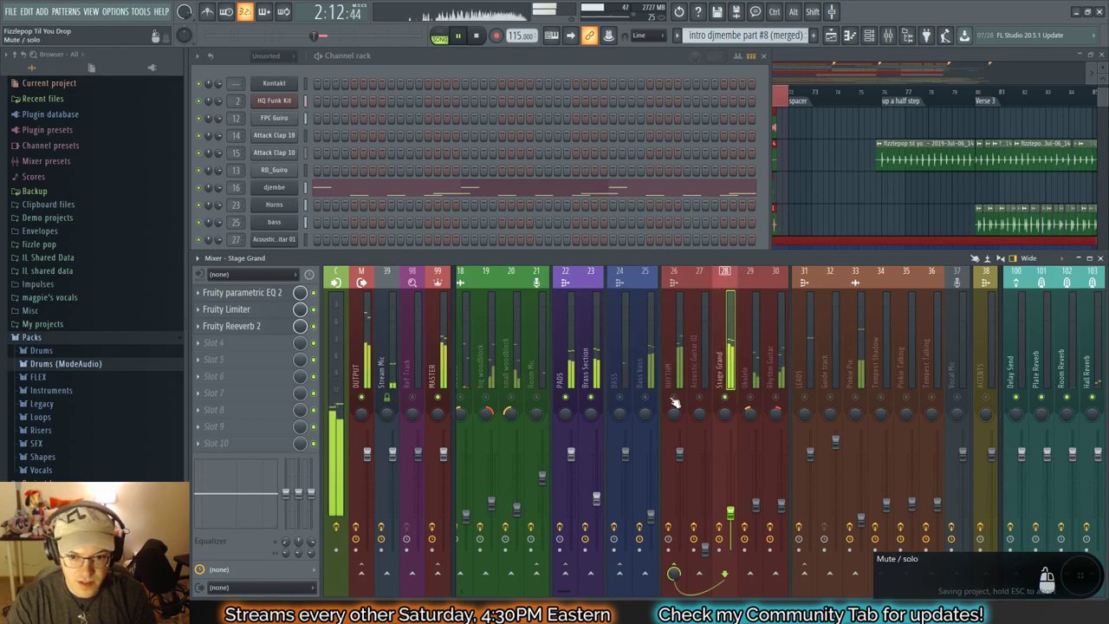
pyautogui.click(593, 364)
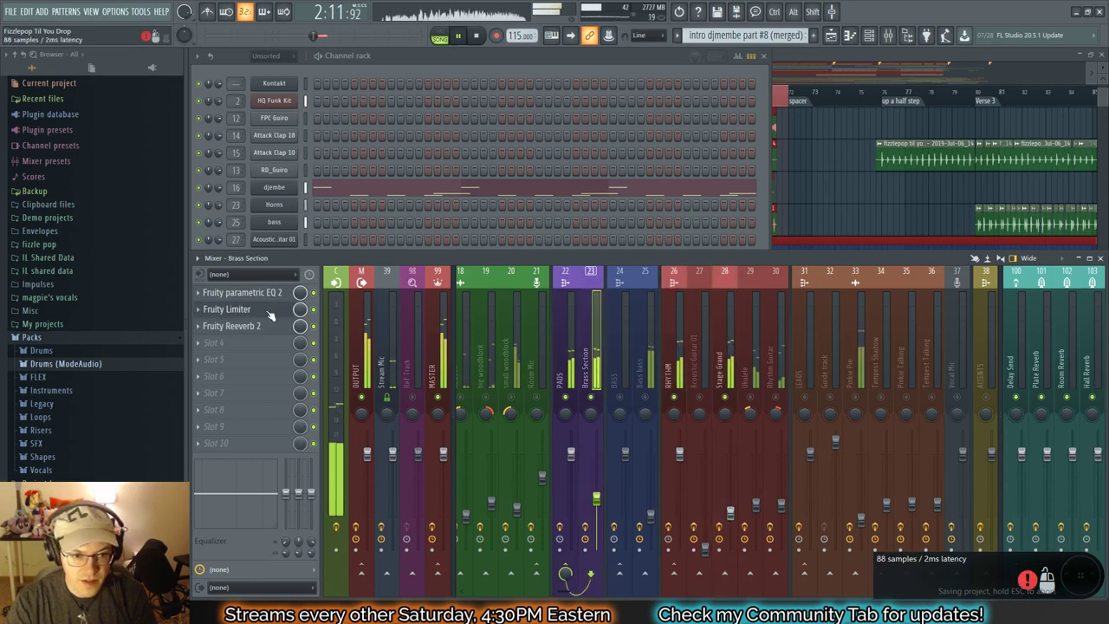
pyautogui.click(268, 292)
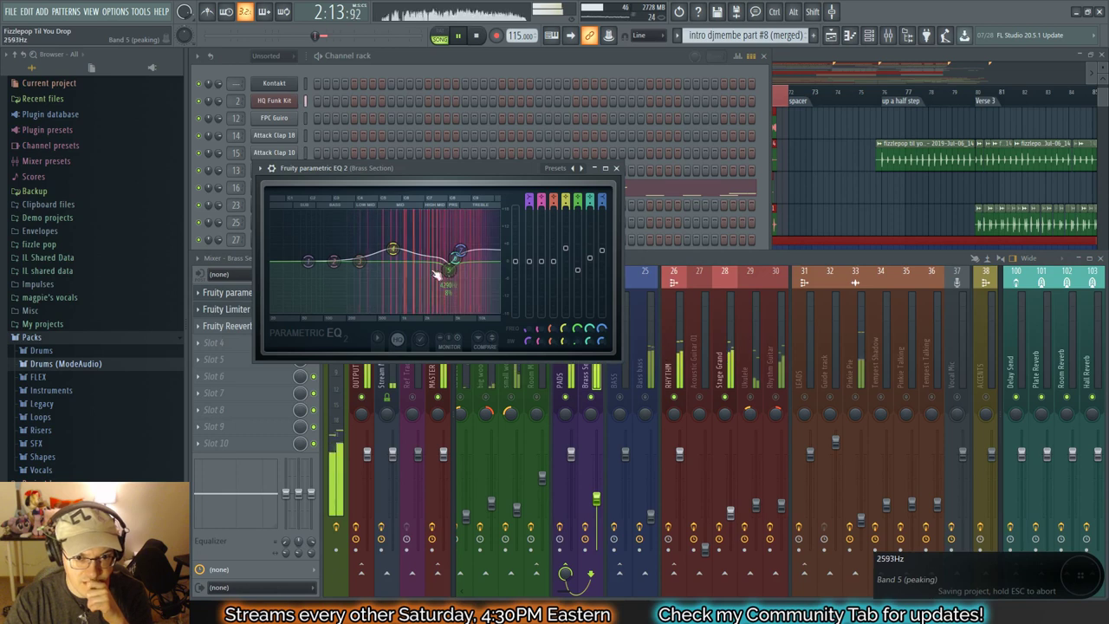
pyautogui.click(616, 169)
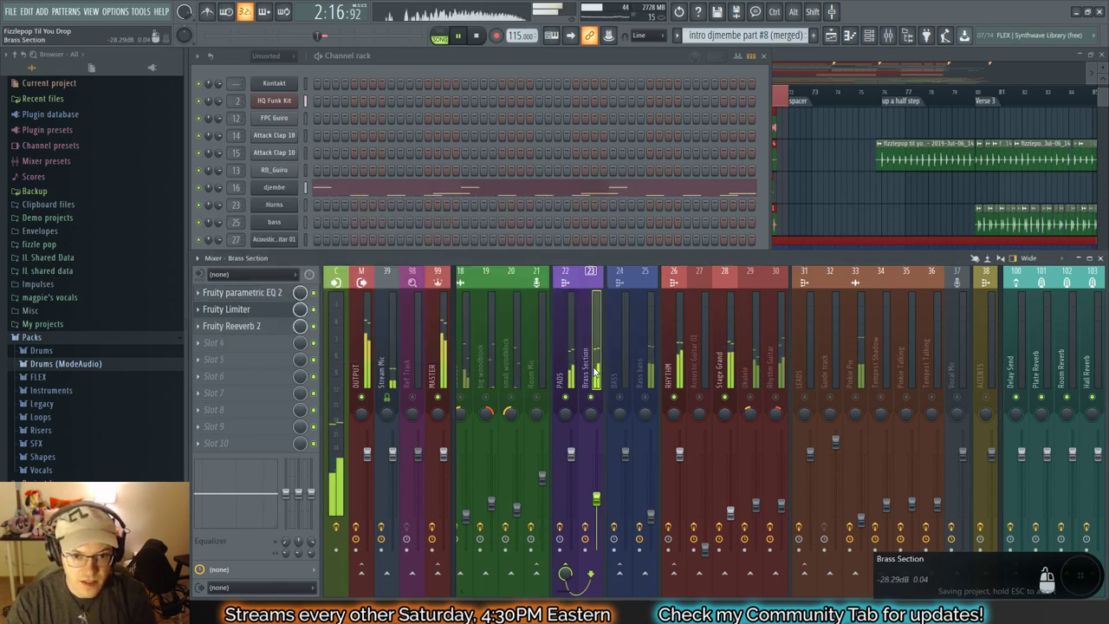
pyautogui.click(260, 293)
pyautogui.click(243, 294)
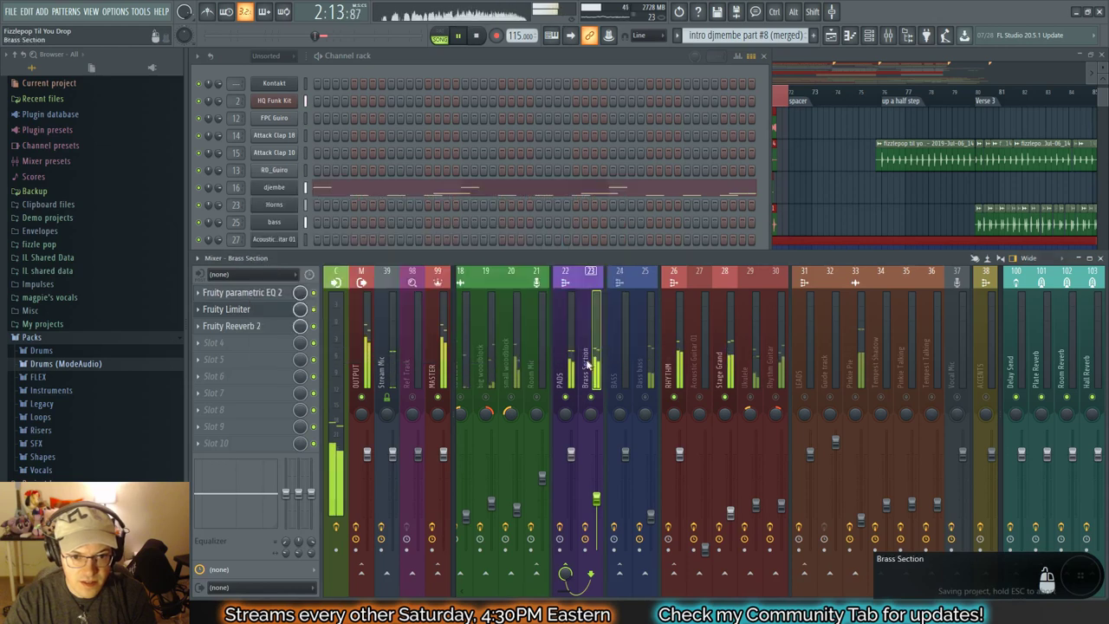
# Step: Move the Stage Grand's Fruity Limiter and Reeverb 2 down one slot and insert a second Fruity parametric EQ 2 in slot 2
pyautogui.click(731, 392)
pyautogui.click(255, 292)
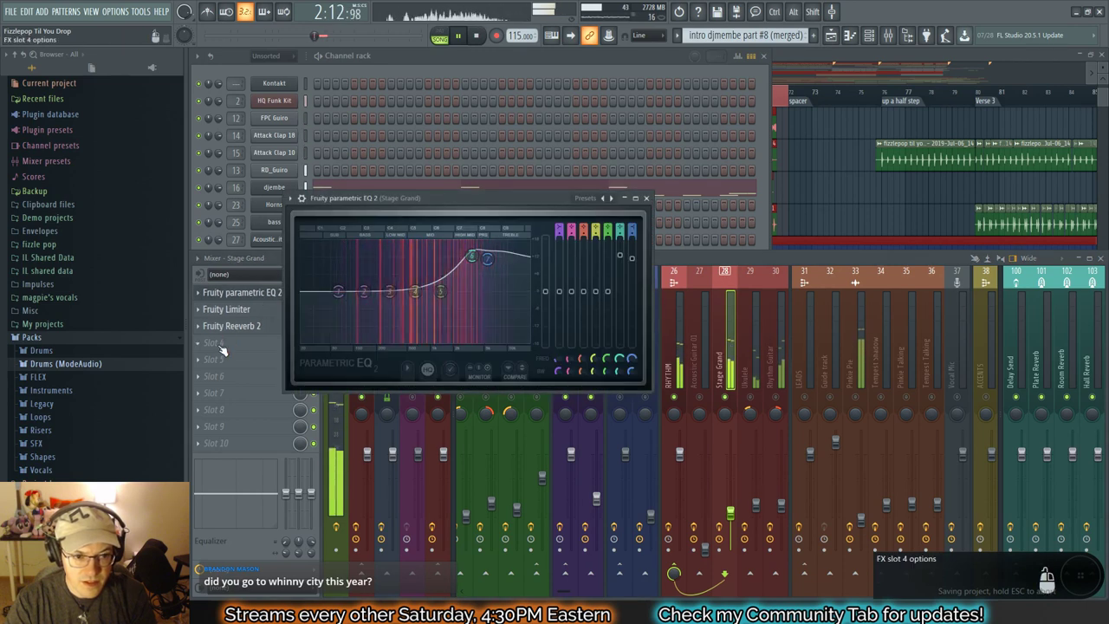
pyautogui.moveTo(230, 326); pyautogui.dragTo(234, 347)
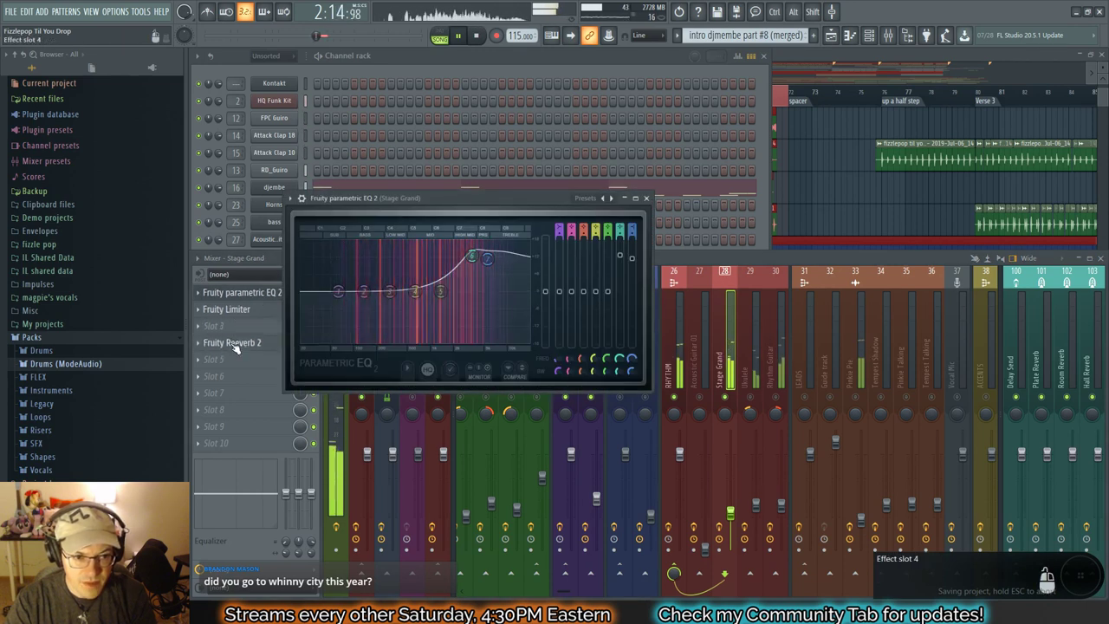
pyautogui.scroll(-1, 236, 310)
pyautogui.rightClick(202, 310)
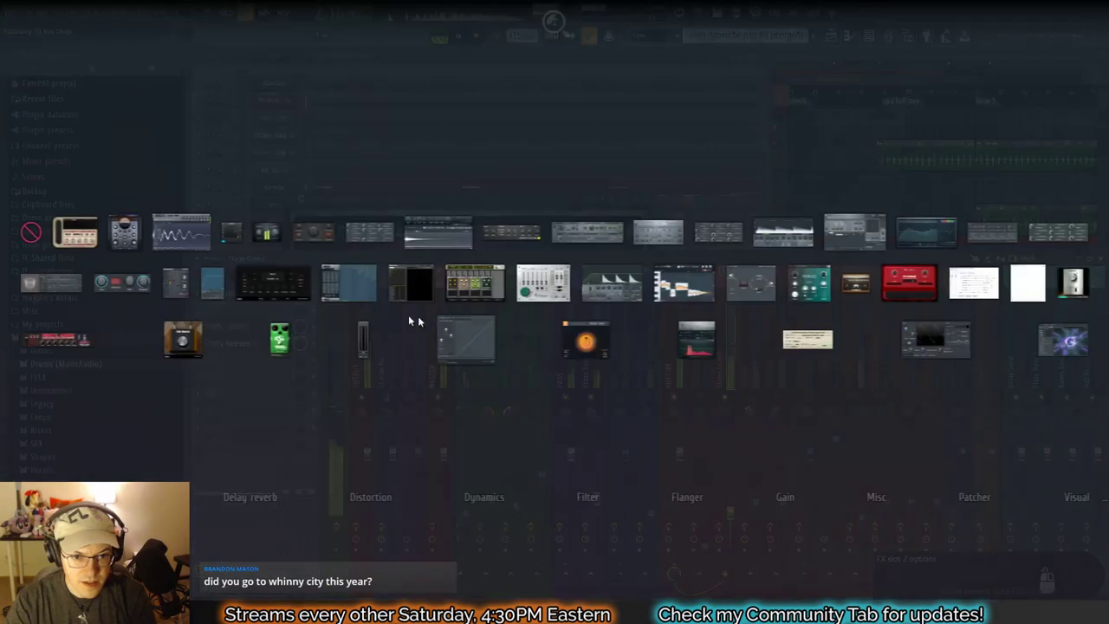
pyautogui.click(936, 235)
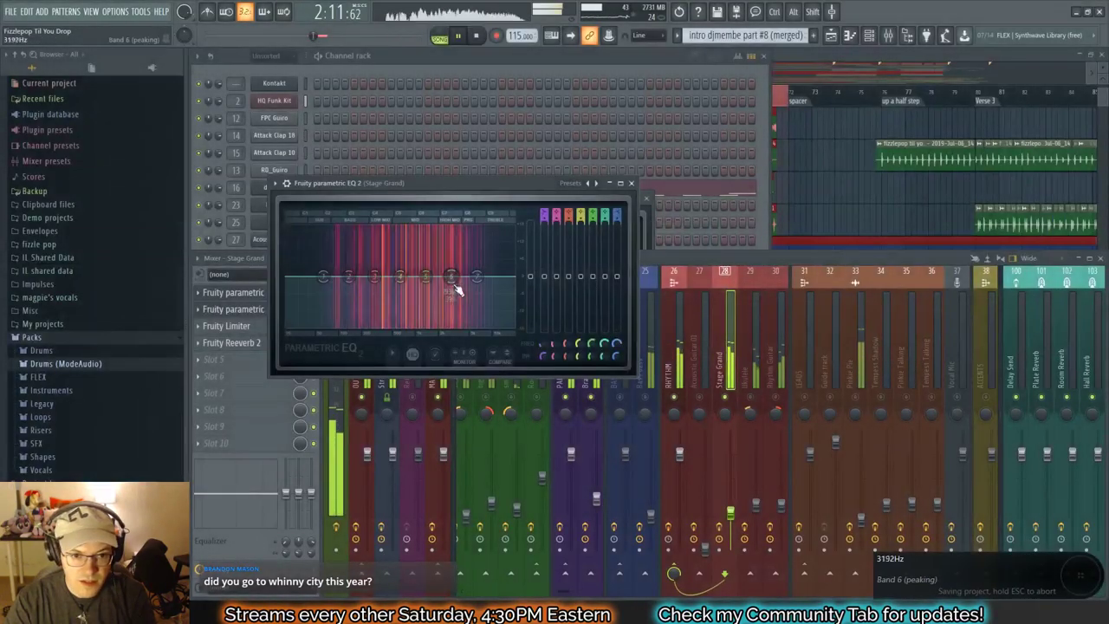
# Step: Cut band 6 of the second Stage Grand EQ to about -3.5 dB at 2414 Hz with 9% width, and resume full-mix playback
pyautogui.moveTo(451, 278)
pyautogui.mouseDown()
pyautogui.moveTo(448, 235)
pyautogui.moveTo(467, 233)
pyautogui.moveTo(405, 234)
pyautogui.moveTo(453, 234)
pyautogui.moveTo(460, 289)
pyautogui.moveTo(442, 287)
pyautogui.mouseUp()
pyautogui.scroll(-3, 456, 289)
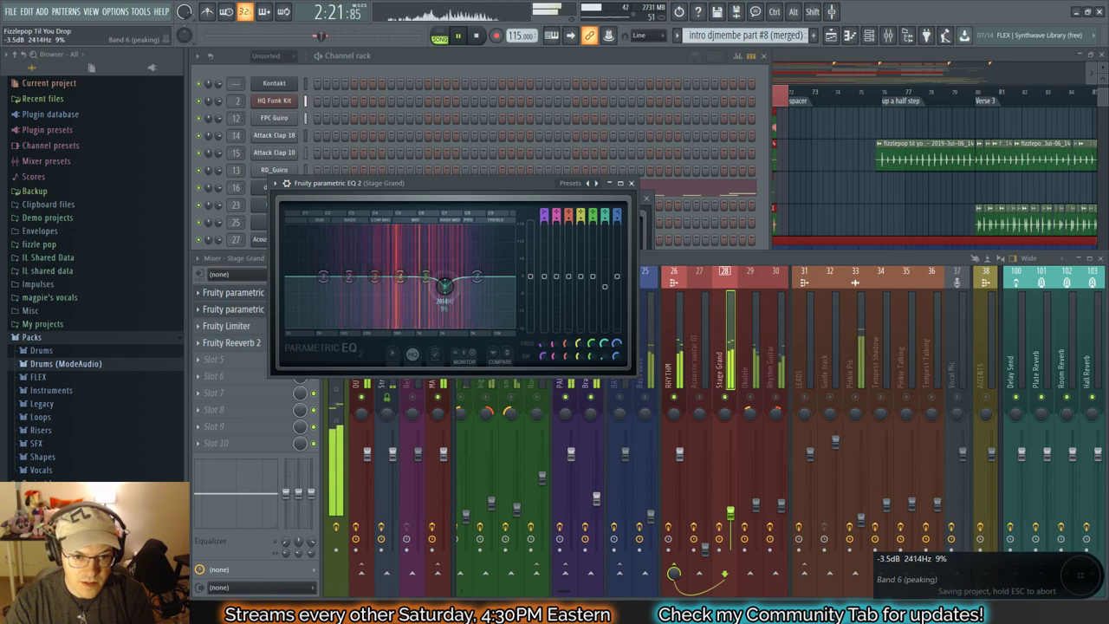
pyautogui.click(633, 184)
pyautogui.press('space')
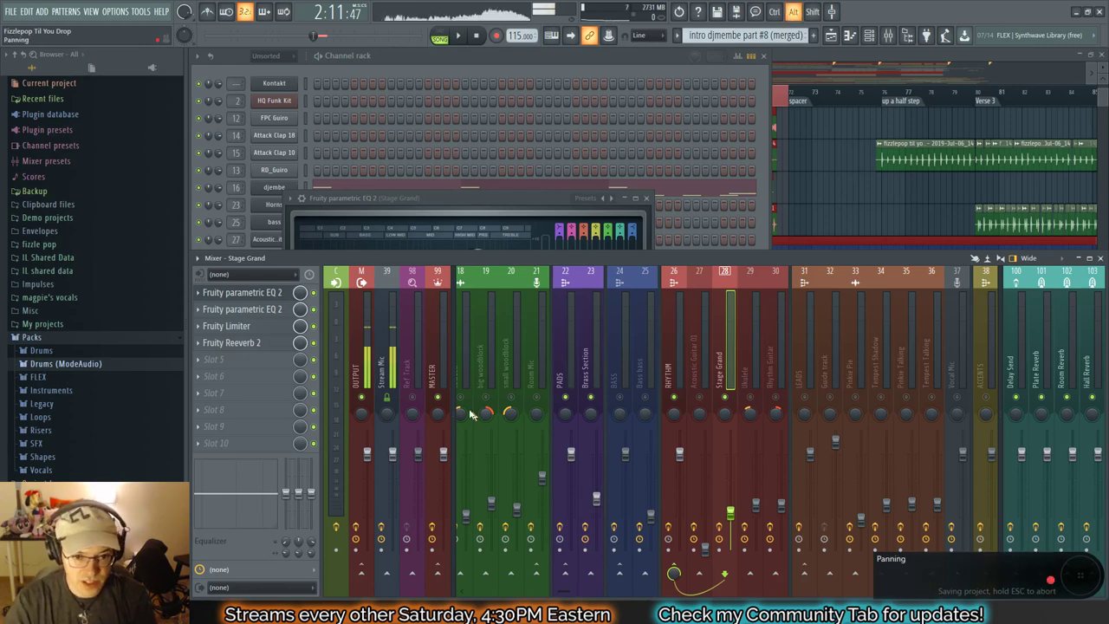
pyautogui.press('space')
pyautogui.click(646, 198)
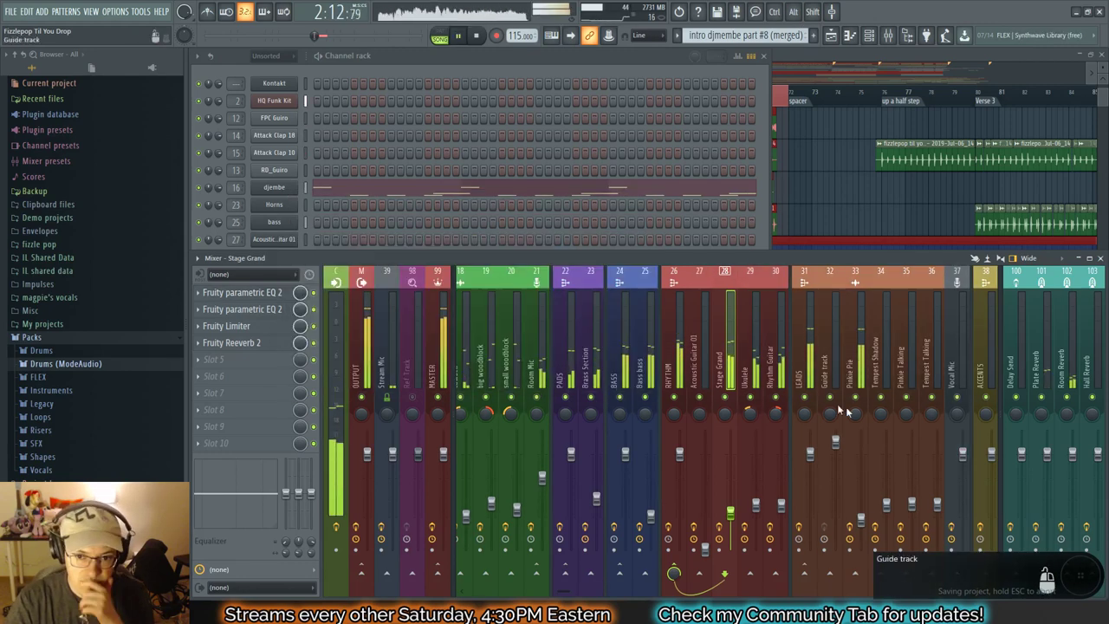
# Step: Review the Brass Section's parametric EQ curve again while the full mix plays
pyautogui.click(592, 378)
pyautogui.click(247, 296)
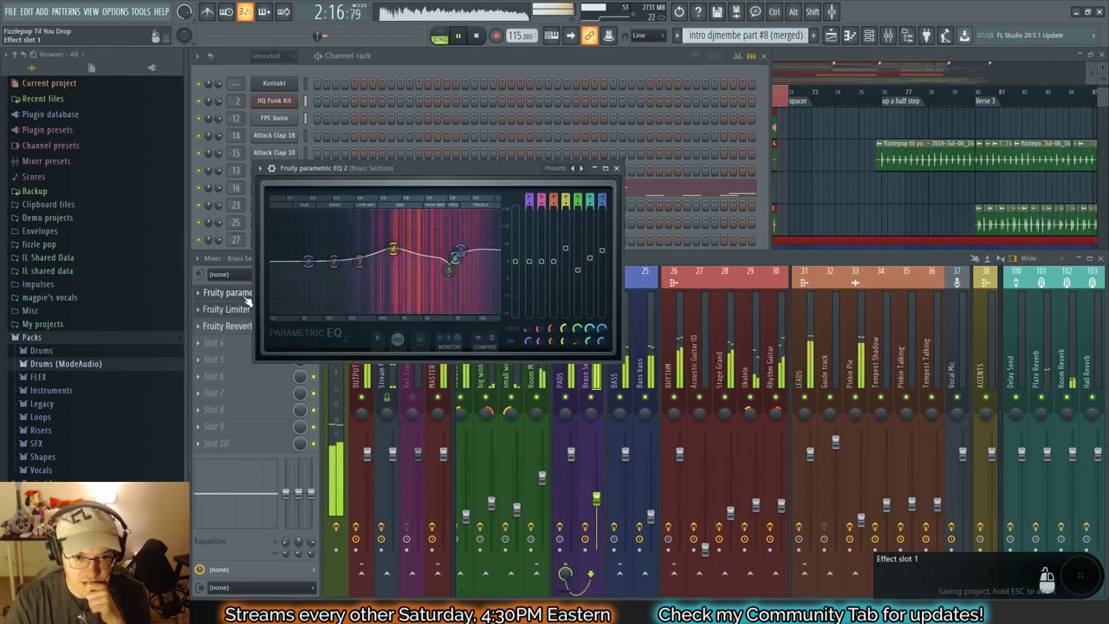
pyautogui.click(247, 296)
pyautogui.click(247, 296)
pyautogui.click(247, 297)
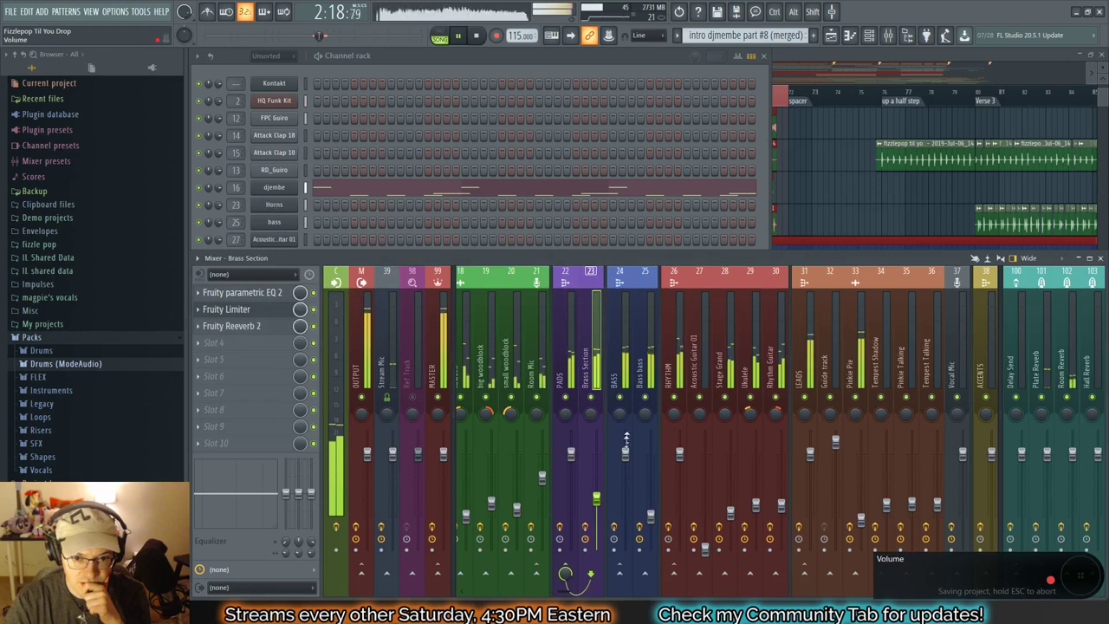
# Step: Mute the LEADS bus and rebalance the Stage Grand, Rhythm Guitar and Ukulele faders against each other
pyautogui.click(731, 515)
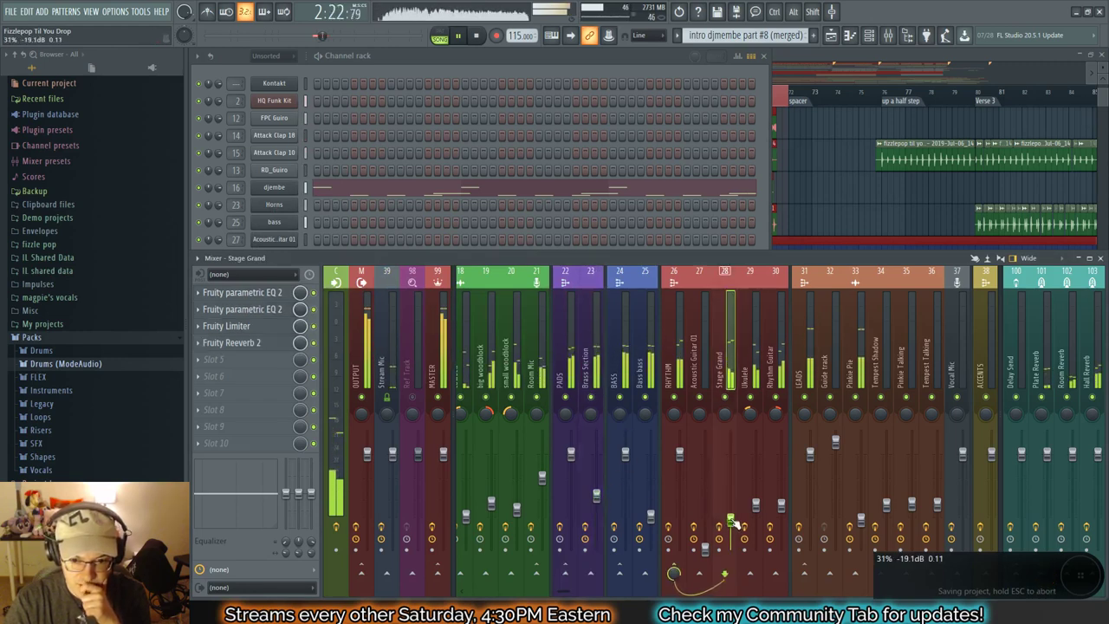
pyautogui.click(780, 507)
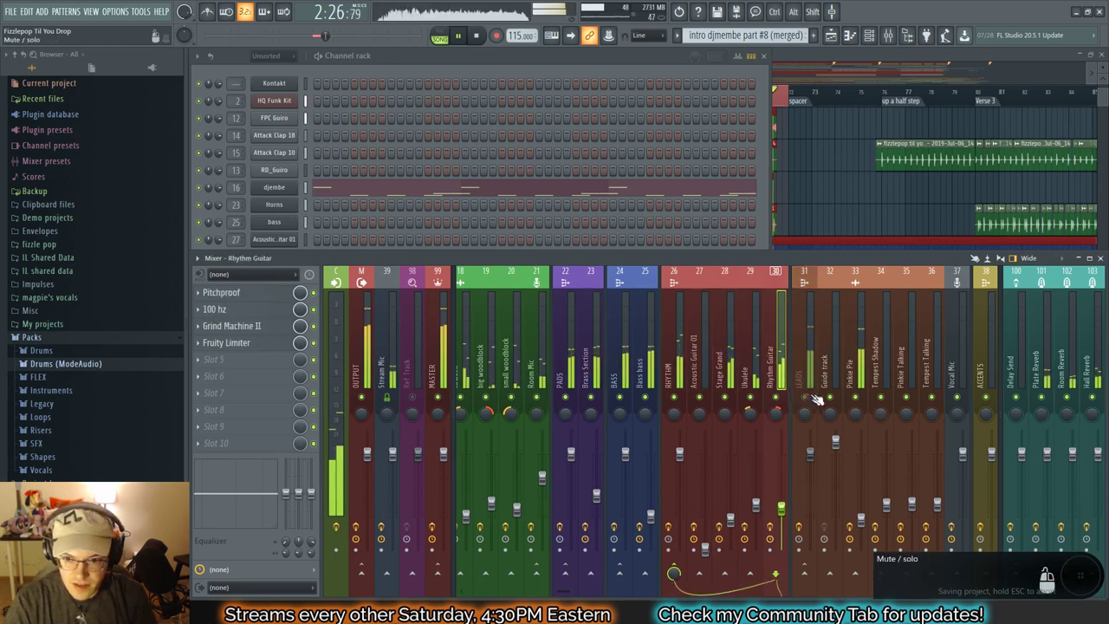
pyautogui.moveTo(561, 593)
pyautogui.mouseDown()
pyautogui.moveTo(586, 593)
pyautogui.moveTo(559, 595)
pyautogui.mouseUp()
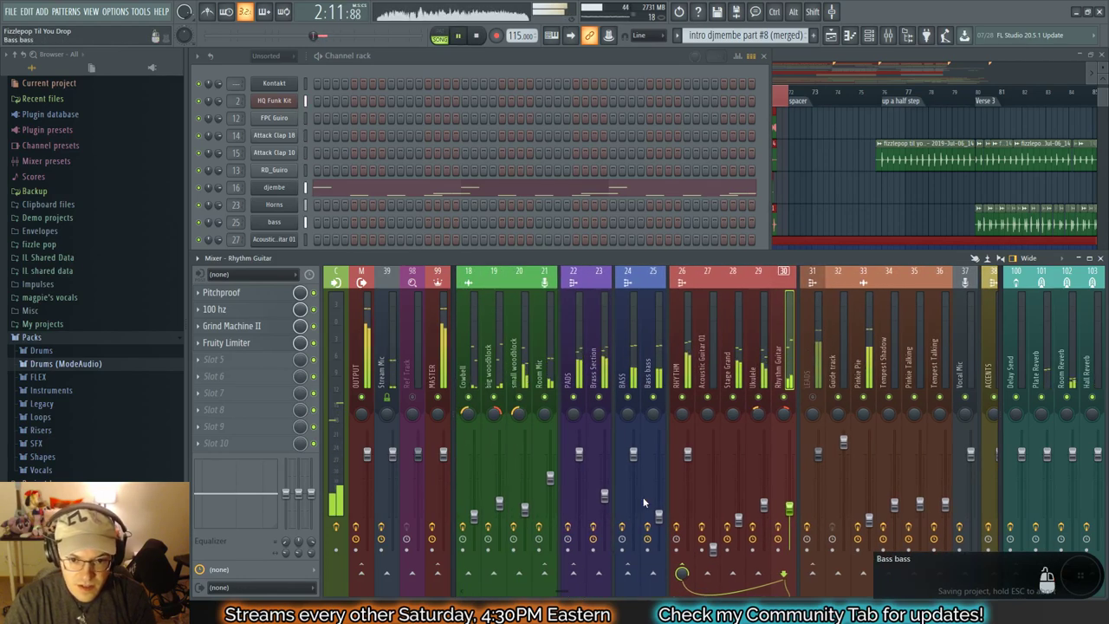
pyautogui.click(763, 510)
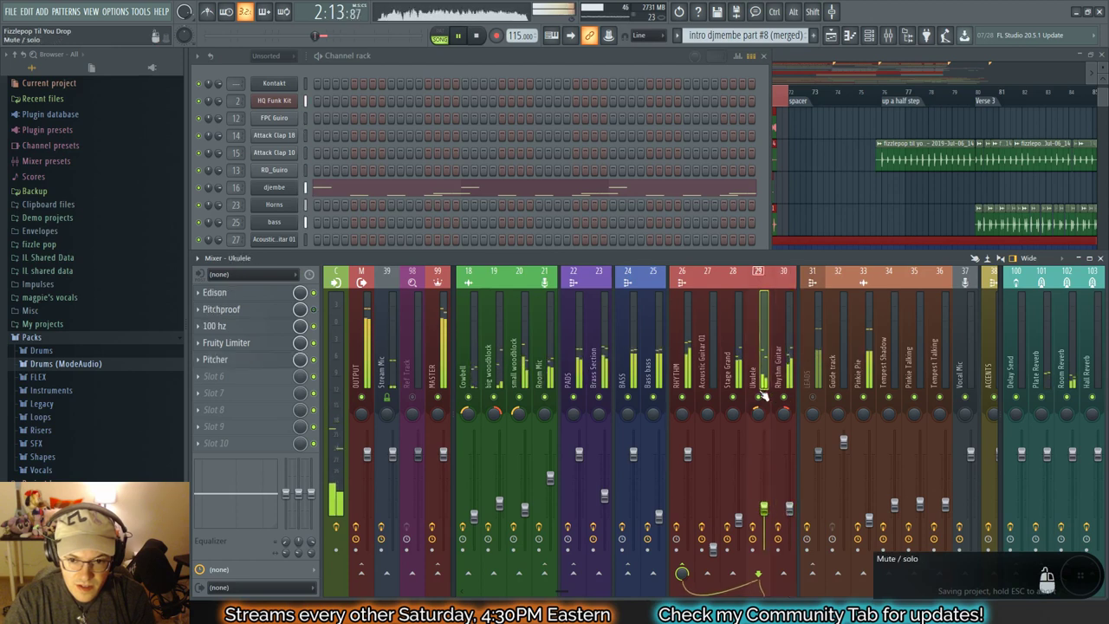
pyautogui.click(738, 518)
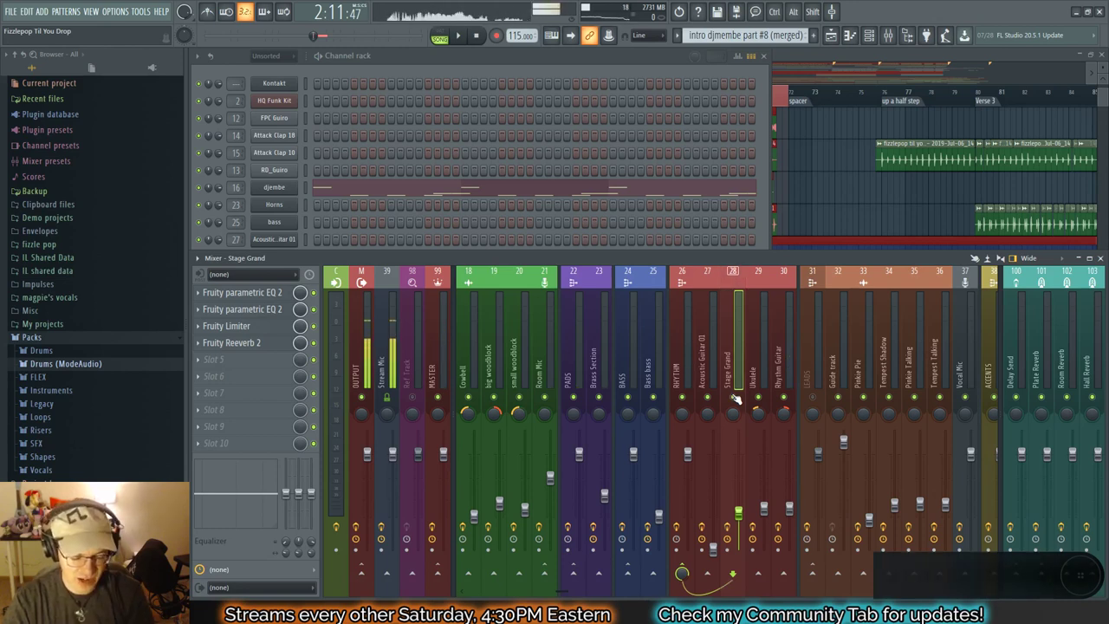
# Step: Audition the mix with and without the Rhythm Guitar, and solo that track
pyautogui.press('space')
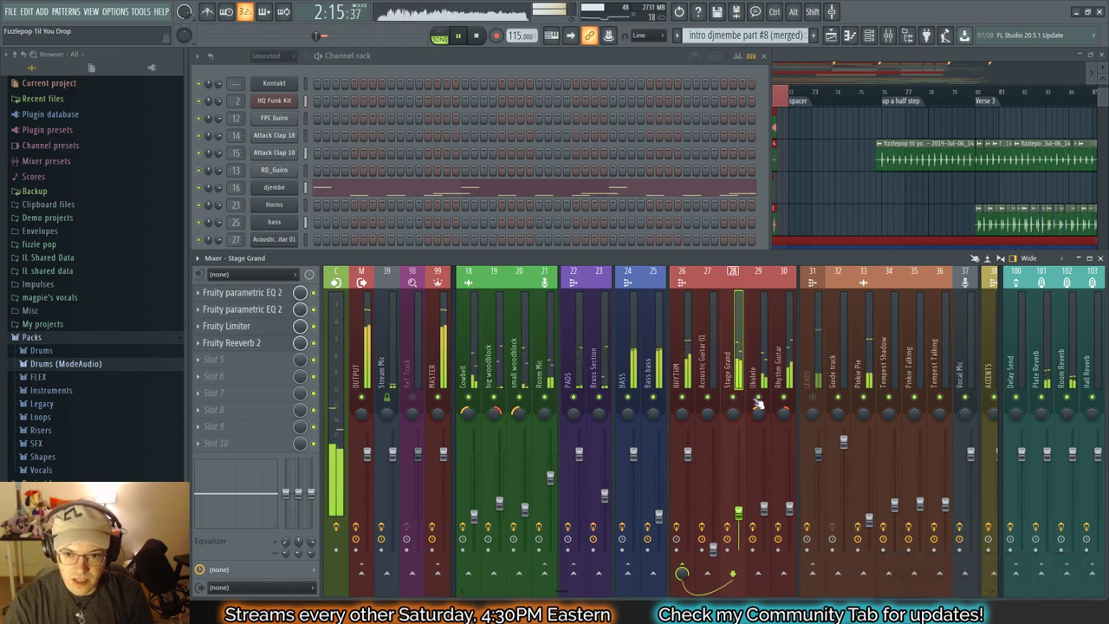
pyautogui.click(784, 400)
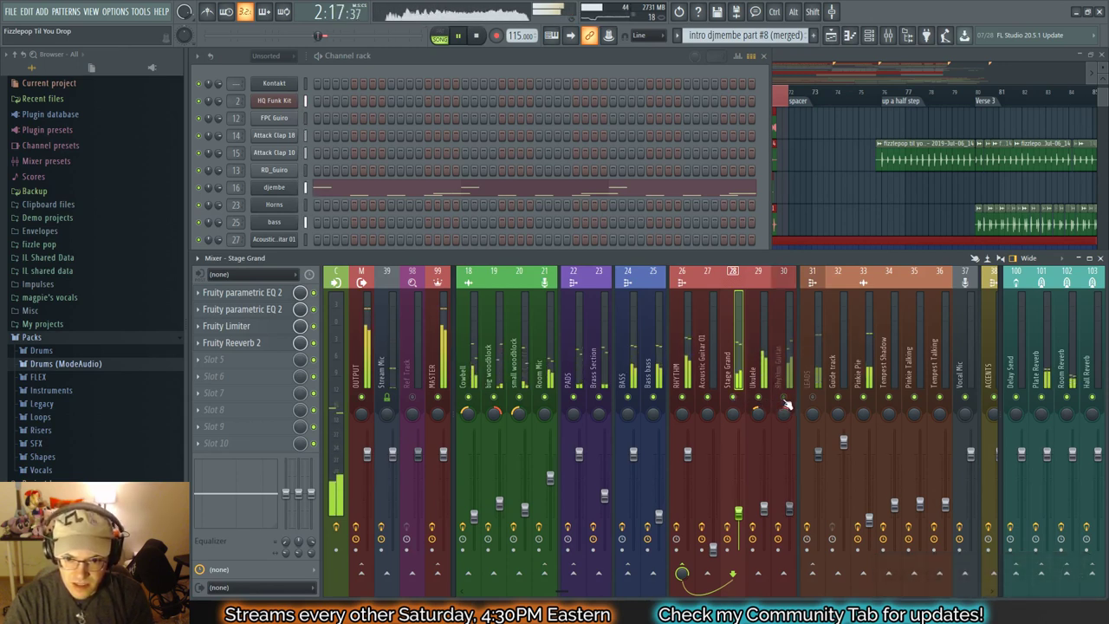
pyautogui.click(785, 400)
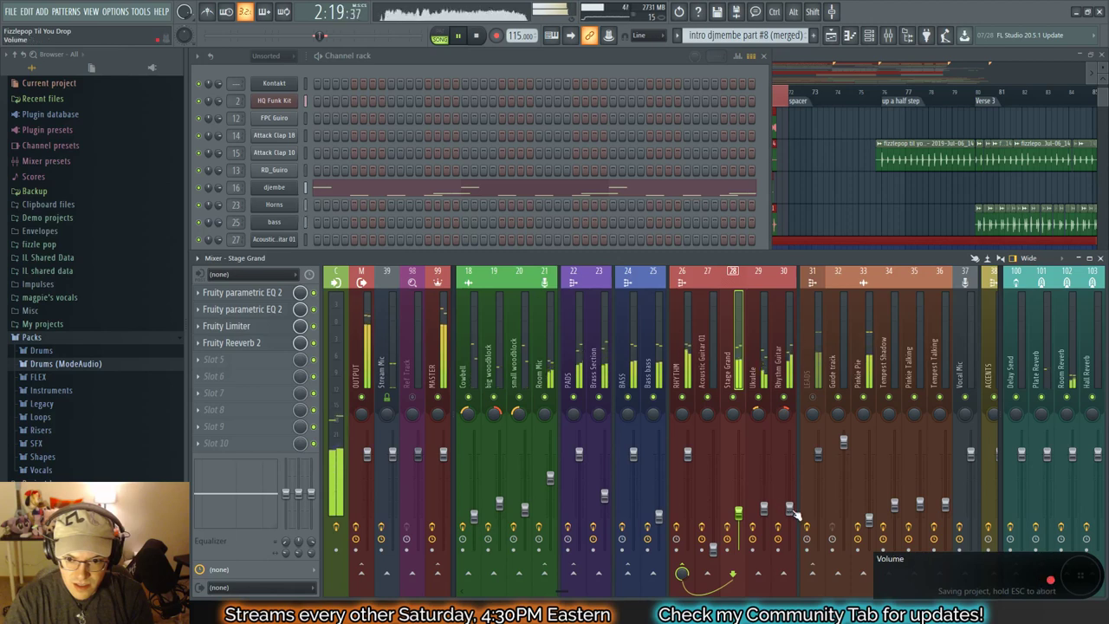
pyautogui.keyDown('alt'); pyautogui.rightClick(786, 398); pyautogui.keyUp('alt')
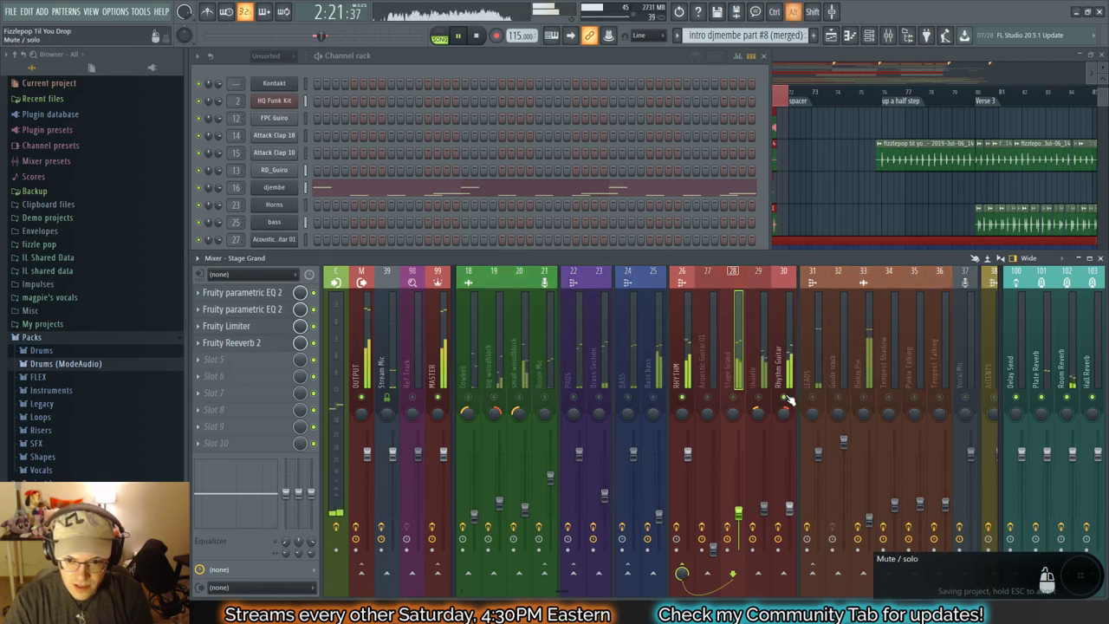
# Step: Examine the 100 hz EQ on the Rhythm Guitar track
pyautogui.click(782, 371)
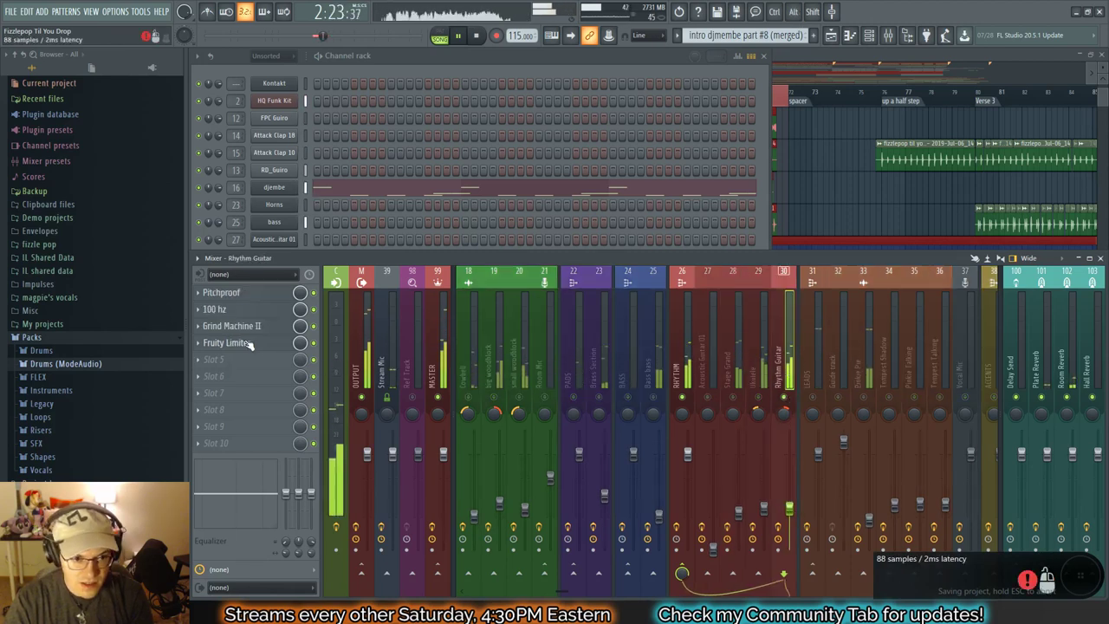
pyautogui.click(241, 309)
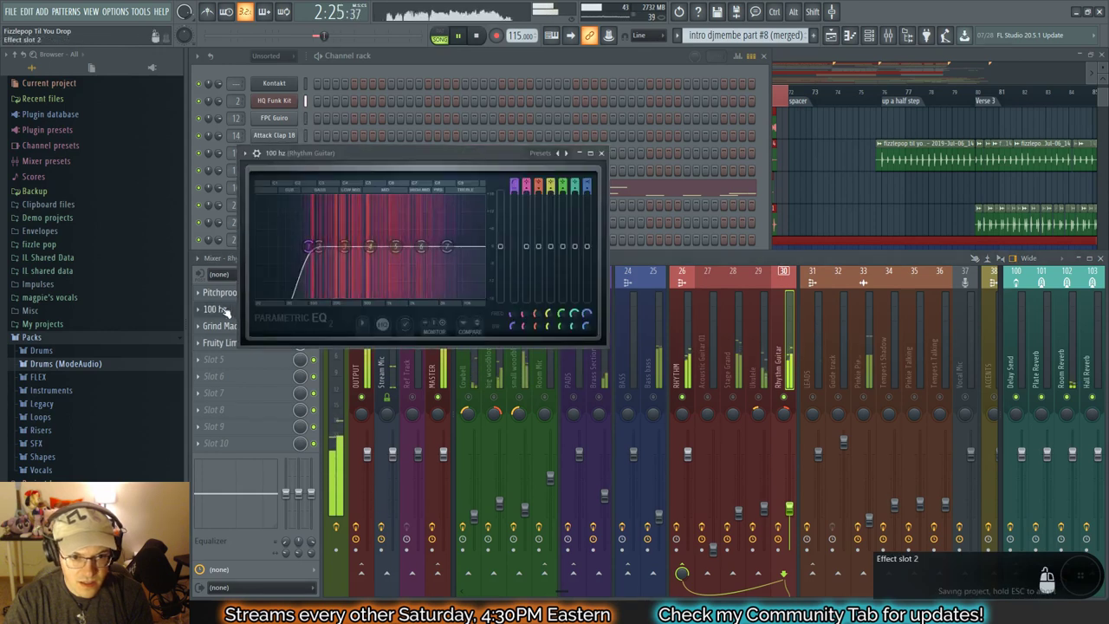
pyautogui.click(224, 311)
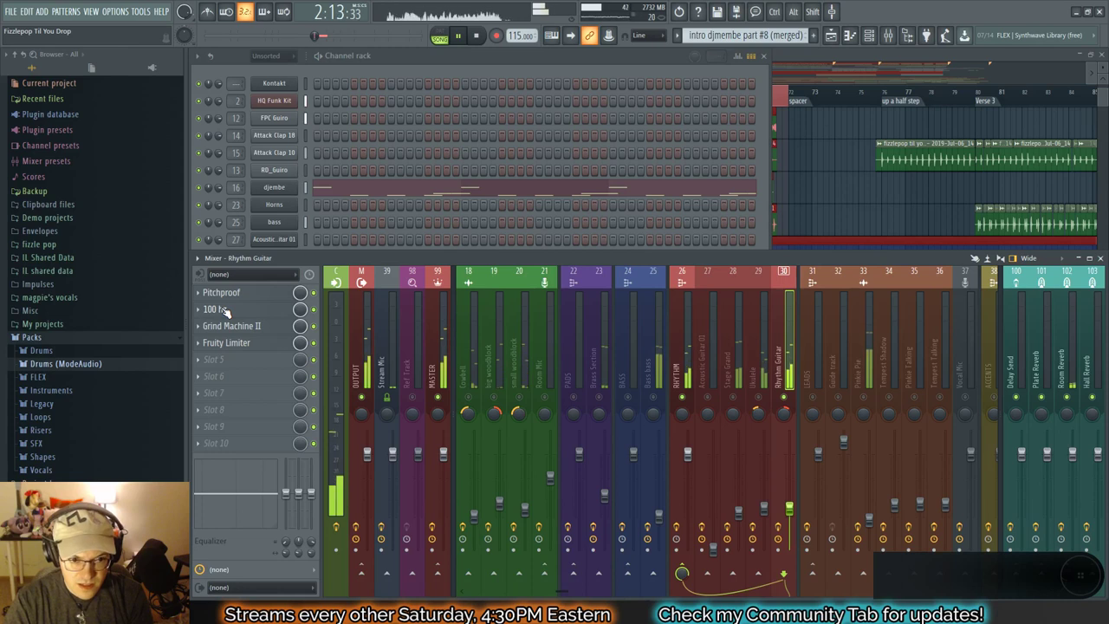
# Step: Raise the treble of the Rhythm Guitar's Grind Machine II to about 4.64
pyautogui.click(227, 326)
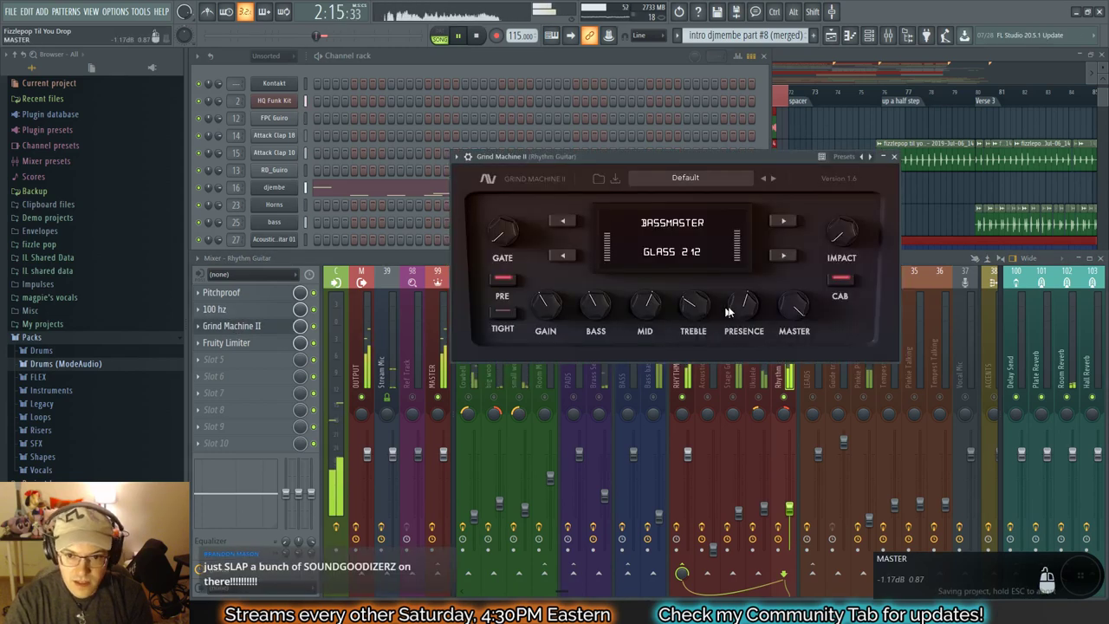
pyautogui.scroll(8, 696, 303)
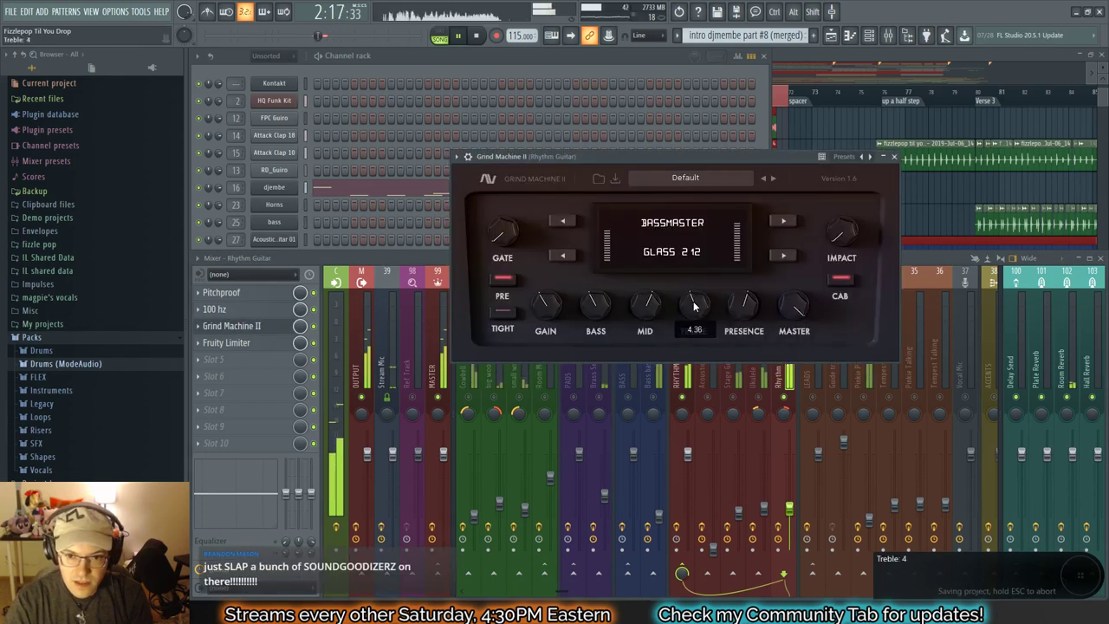
pyautogui.scroll(-4, 691, 316)
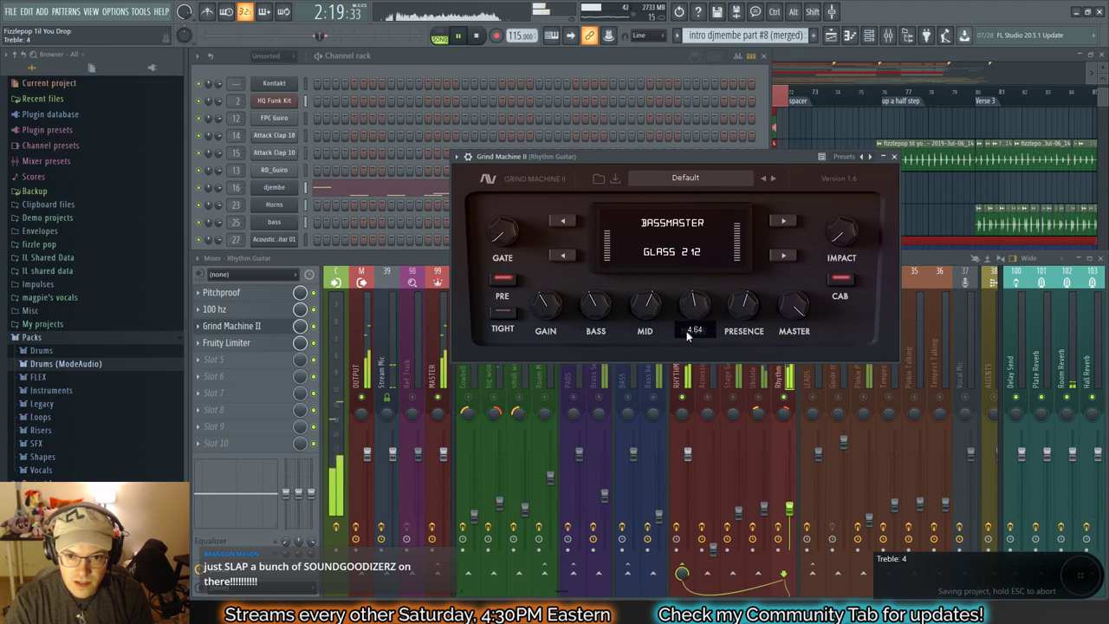
# Step: Examine the 100 hz EQ and the Fruity Limiter on the Rhythm Guitar track, and close both
pyautogui.scroll(-3, 549, 319)
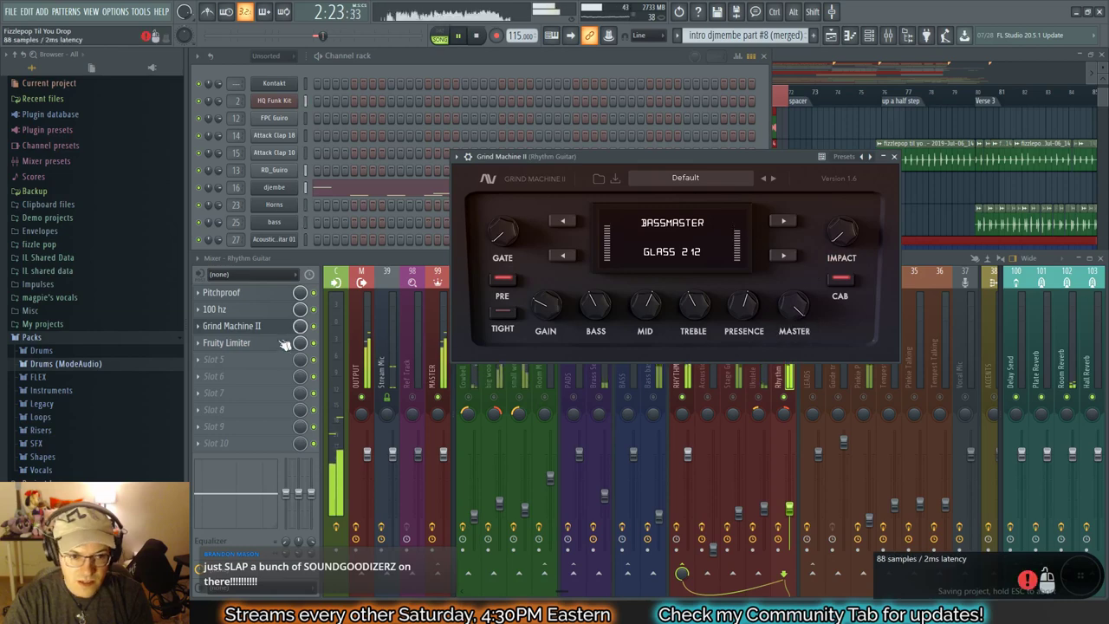
pyautogui.click(227, 309)
pyautogui.scroll(4, 501, 249)
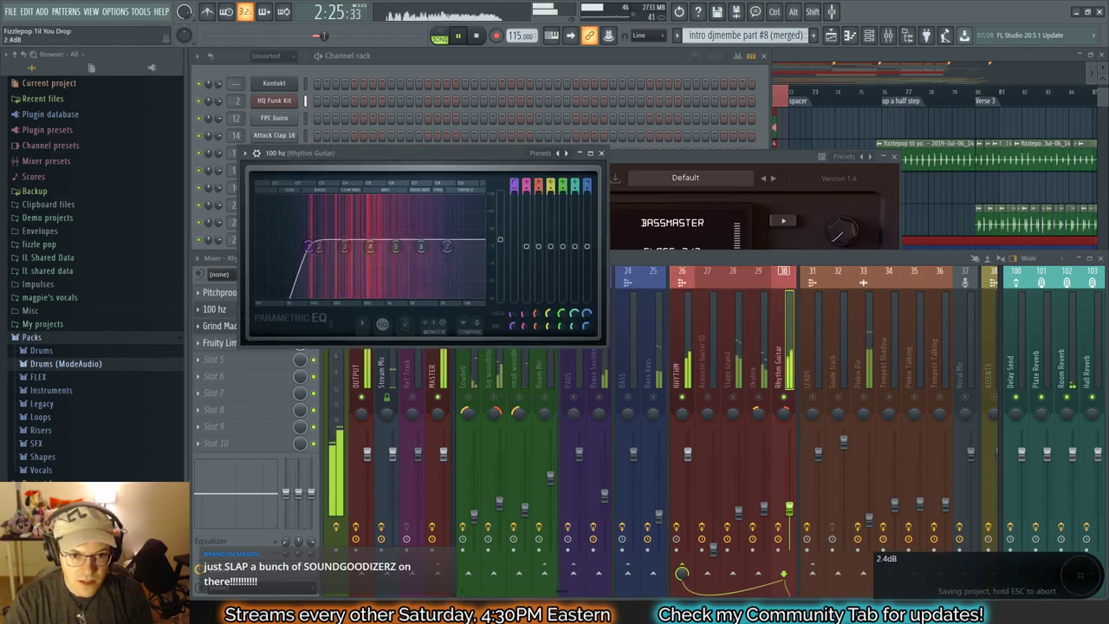
pyautogui.click(602, 153)
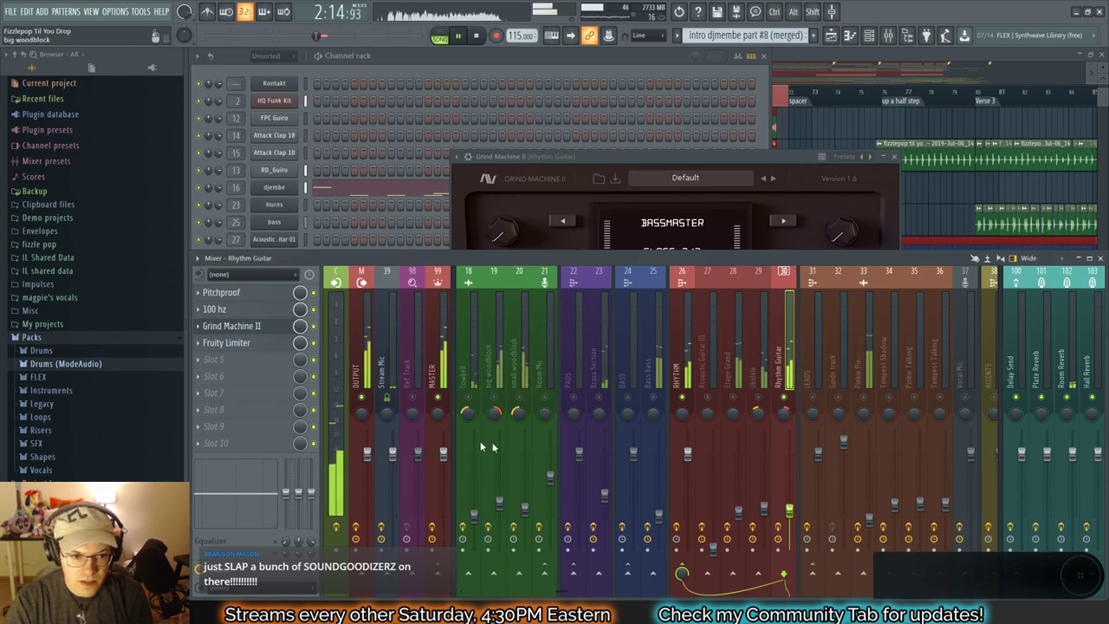
pyautogui.click(243, 343)
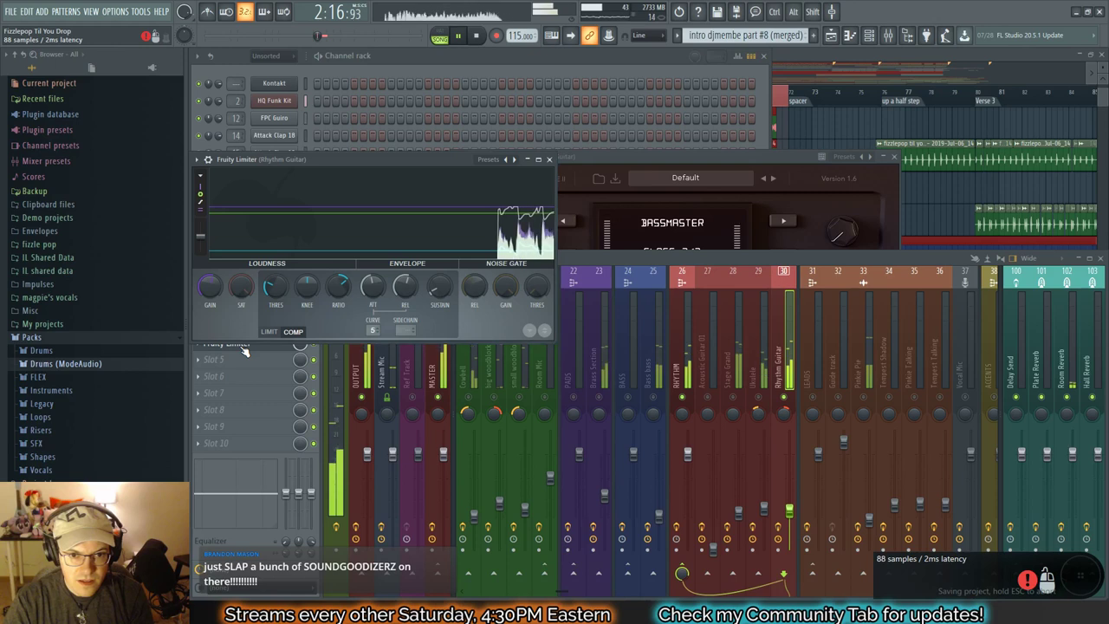
pyautogui.click(549, 160)
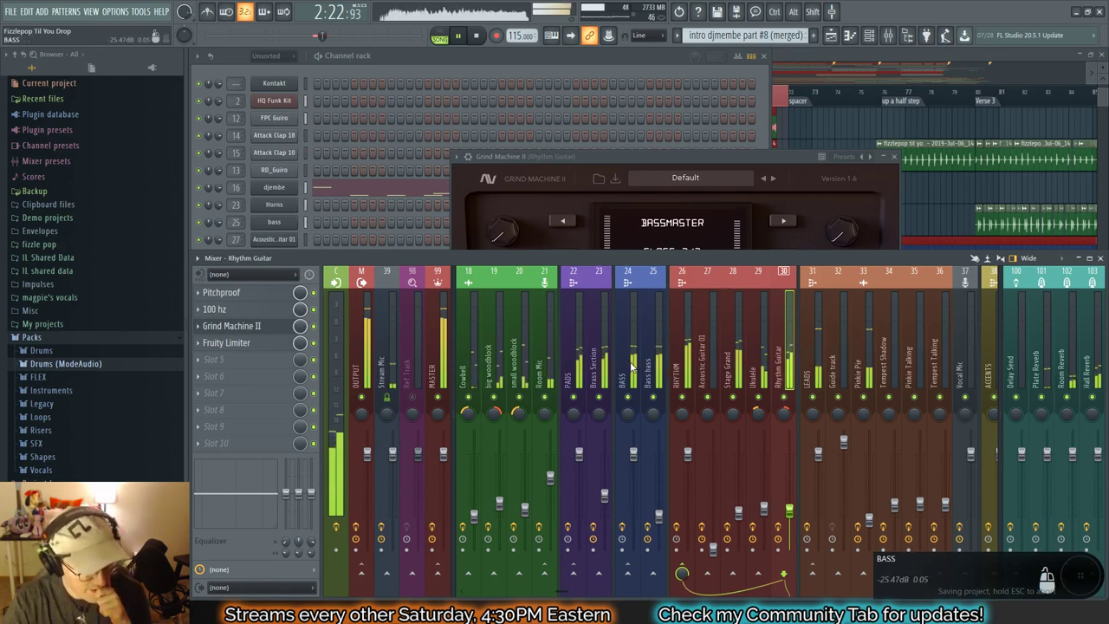
# Step: Close the Rhythm Guitar's Grind Machine II and audition the full mix again with all buses active
pyautogui.press('space')
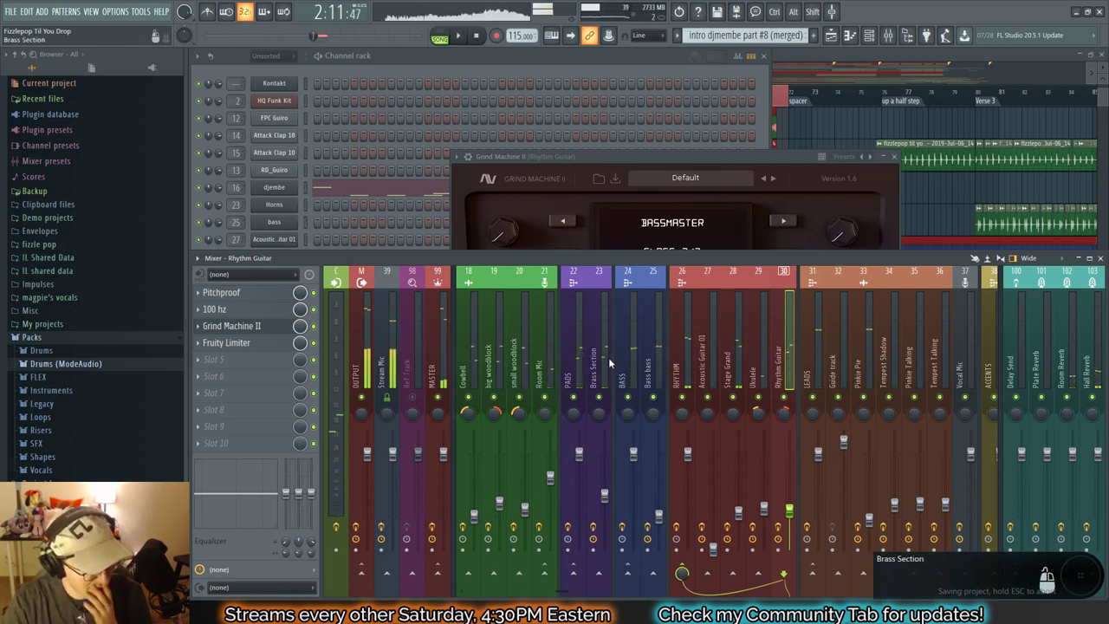
pyautogui.click(894, 157)
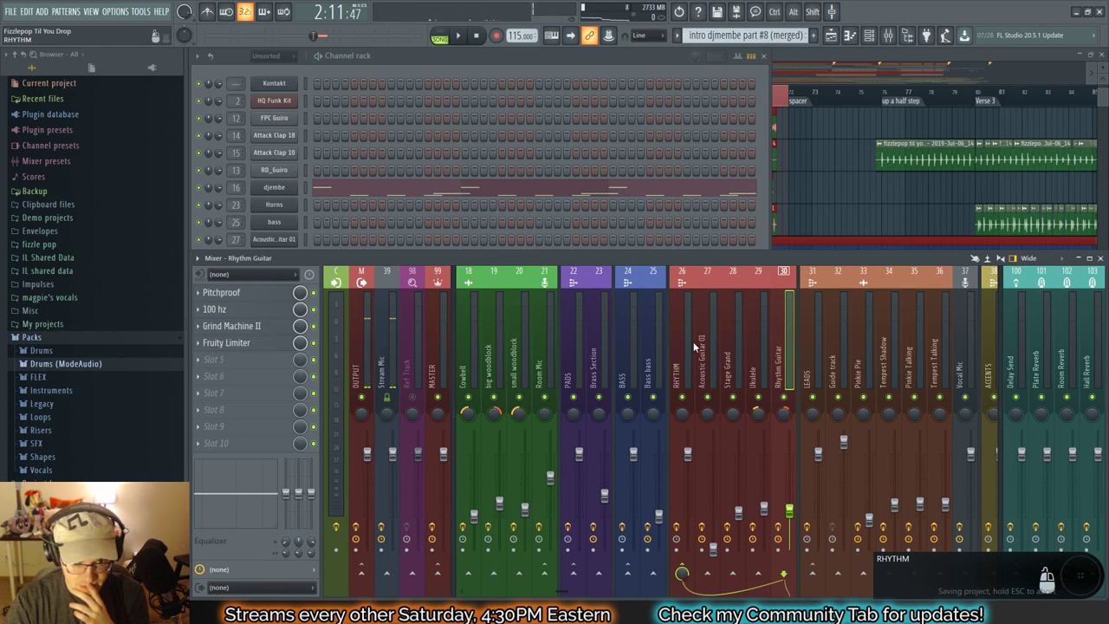
pyautogui.press('space')
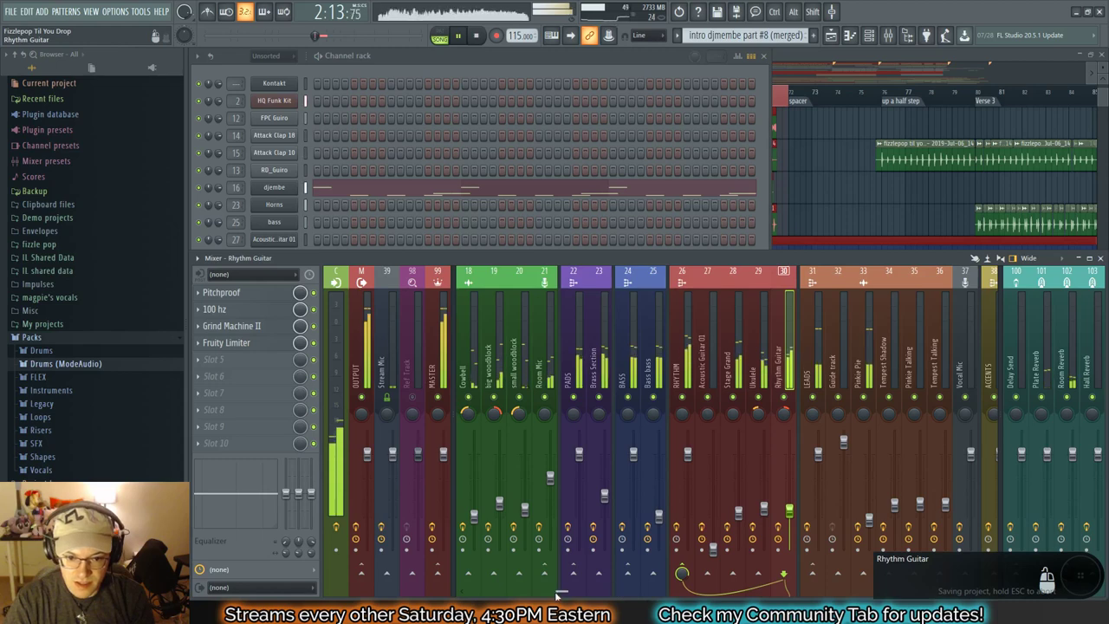
pyautogui.moveTo(557, 593)
pyautogui.mouseDown()
pyautogui.moveTo(600, 594)
pyautogui.moveTo(577, 594)
pyautogui.mouseUp()
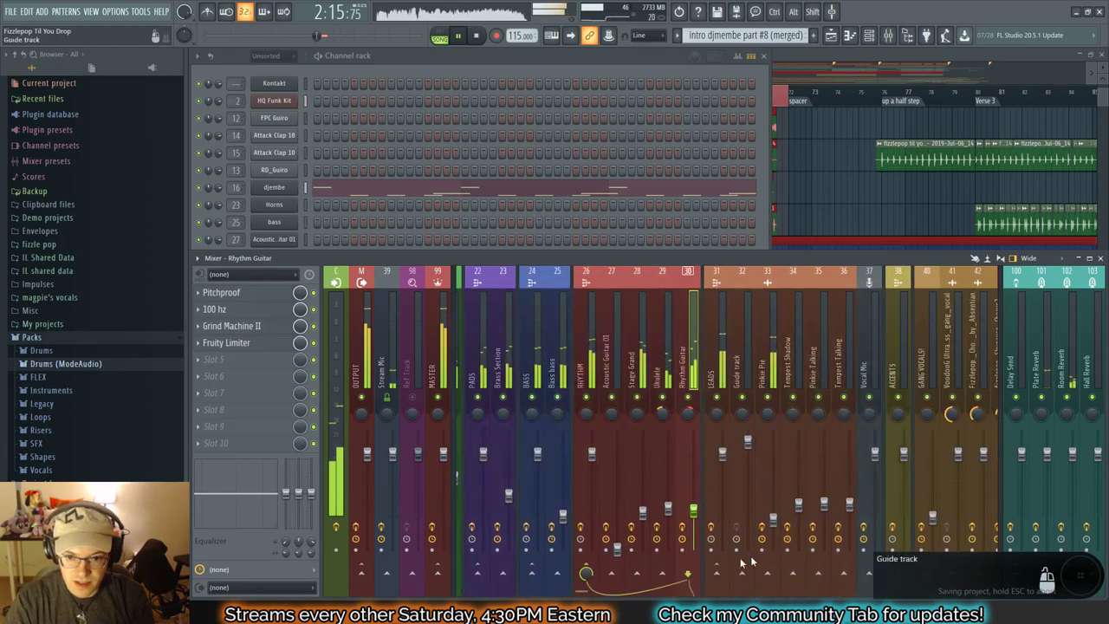